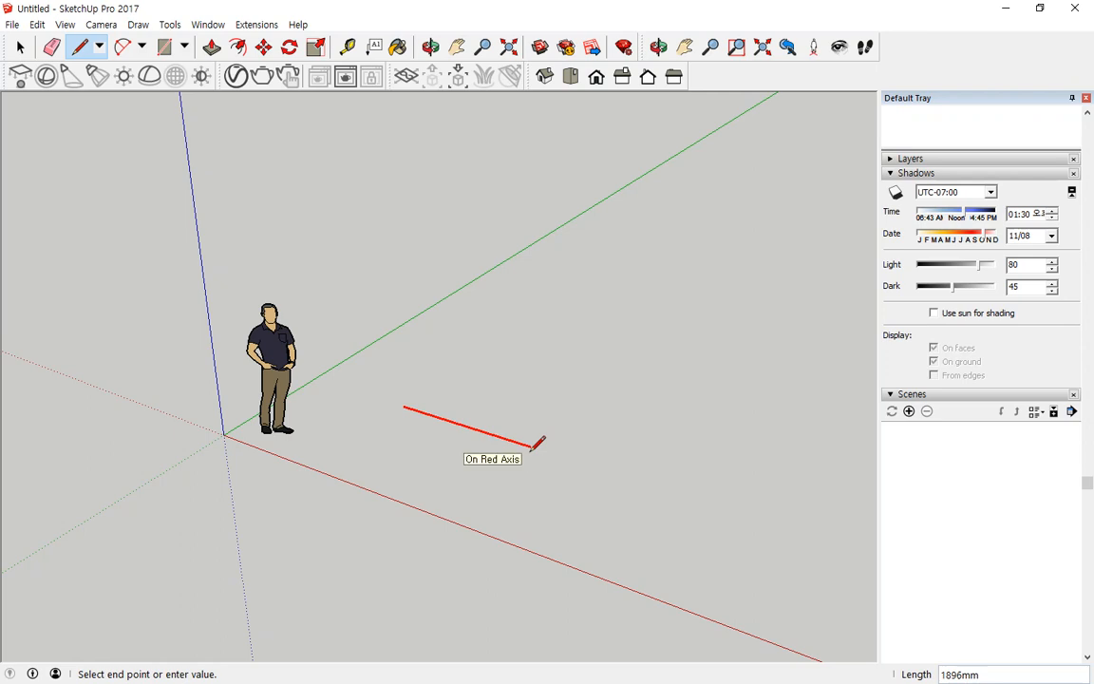
Step: Try constraining the unfinished line to the green, blue and red axes in turn, releasing and reapplying each direction lock
key("Left")
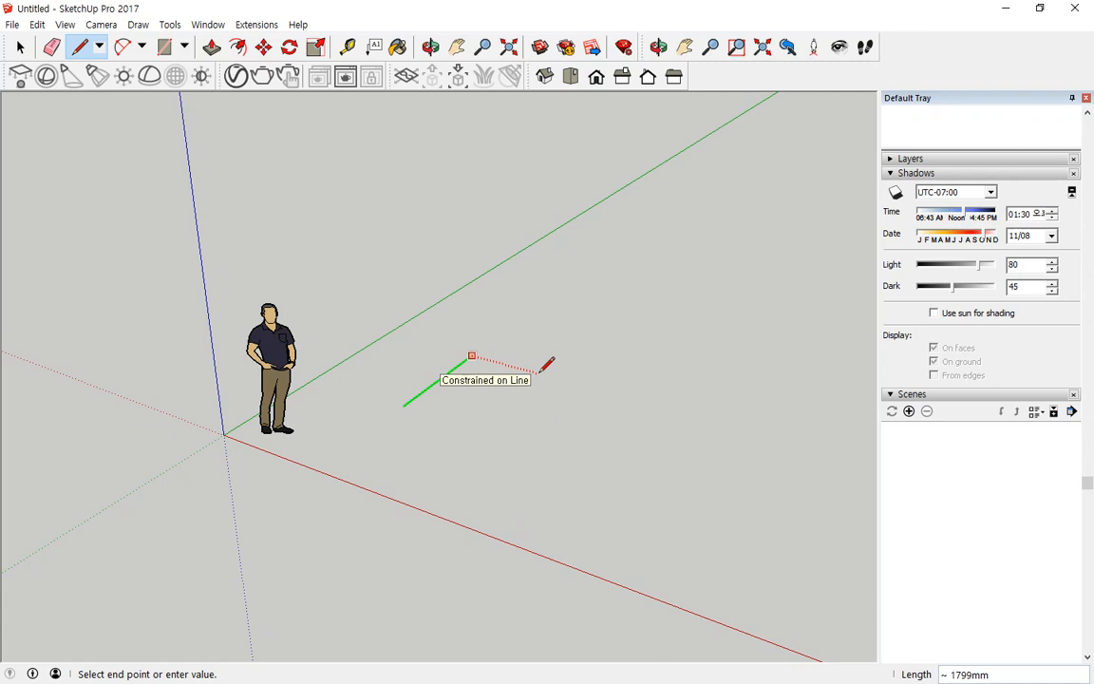
key("Up")
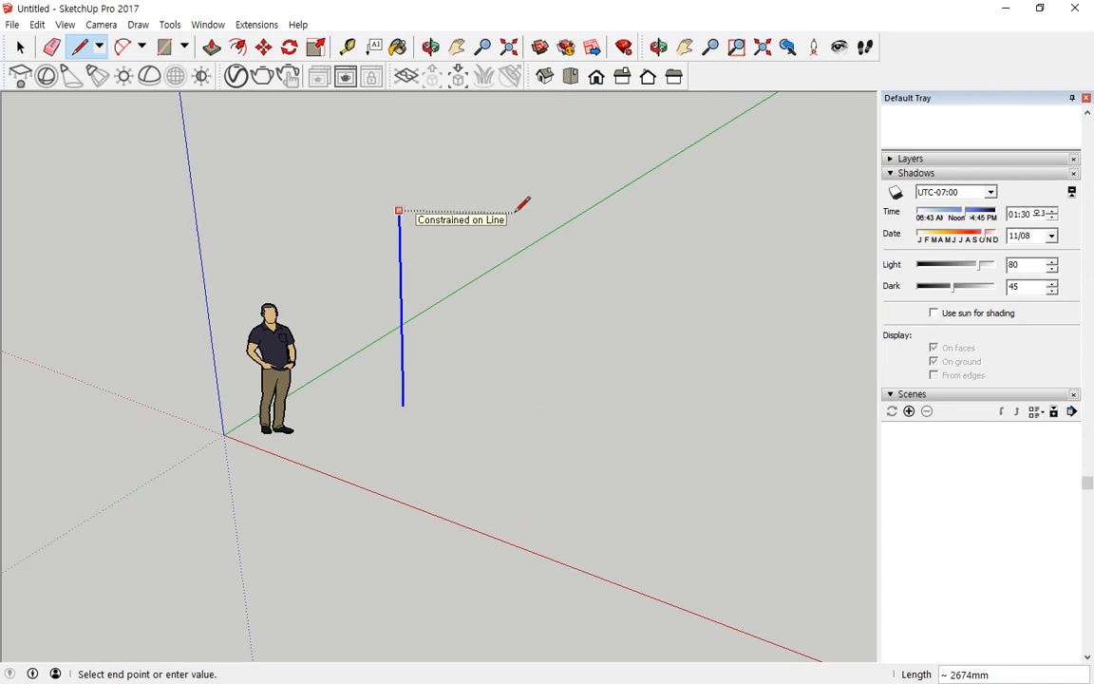
key("Up")
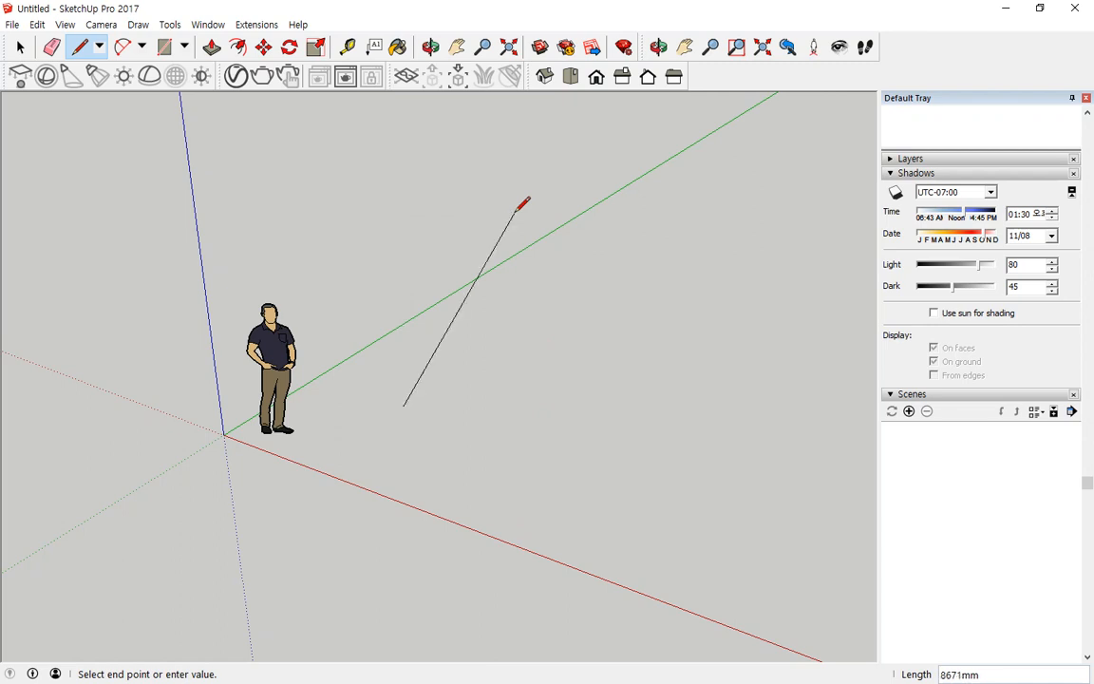
key("Right")
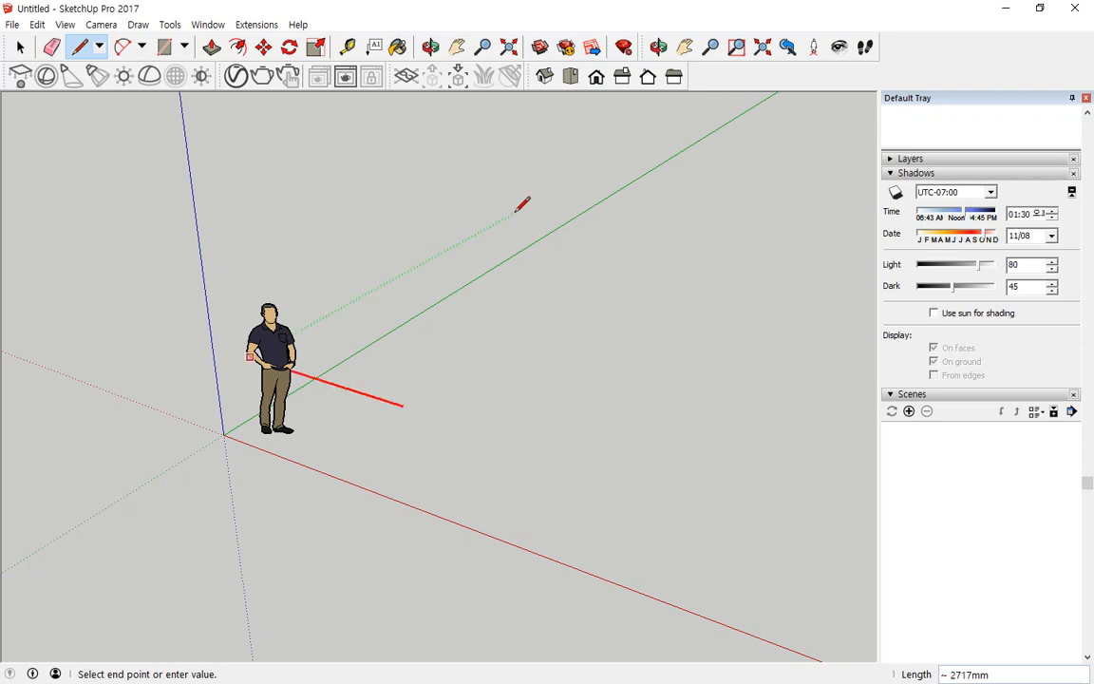
key("Right")
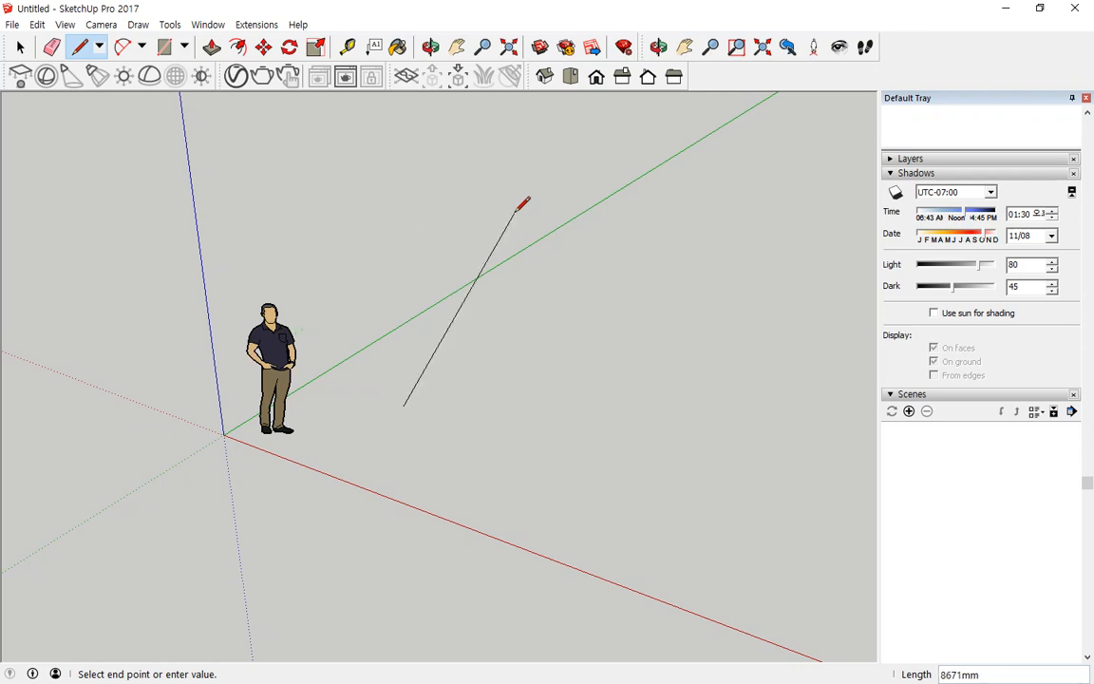
key("Left")
key("Left")
key("Up")
key("Up")
key("Down")
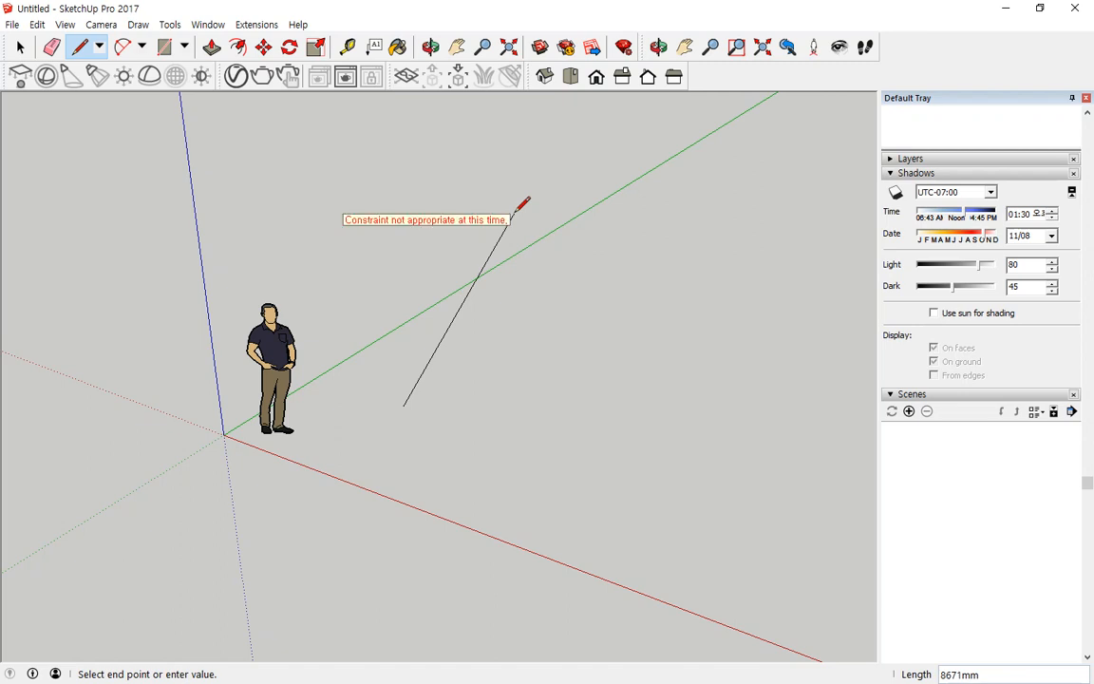
key("Right")
key("Left")
key("Up")
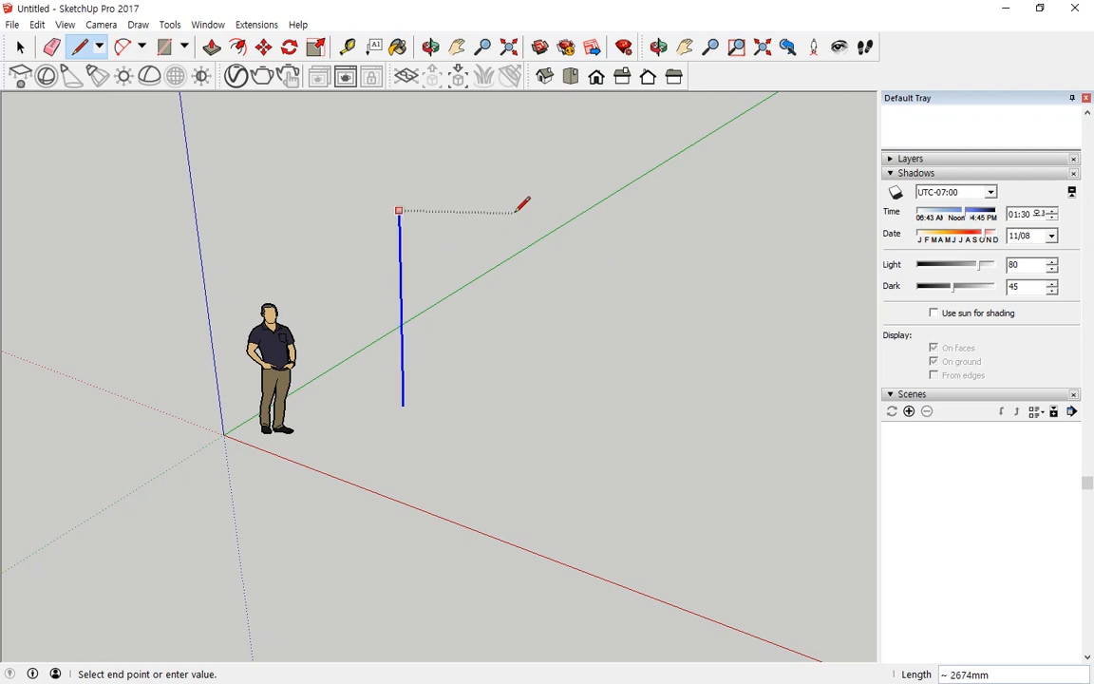
key("Right")
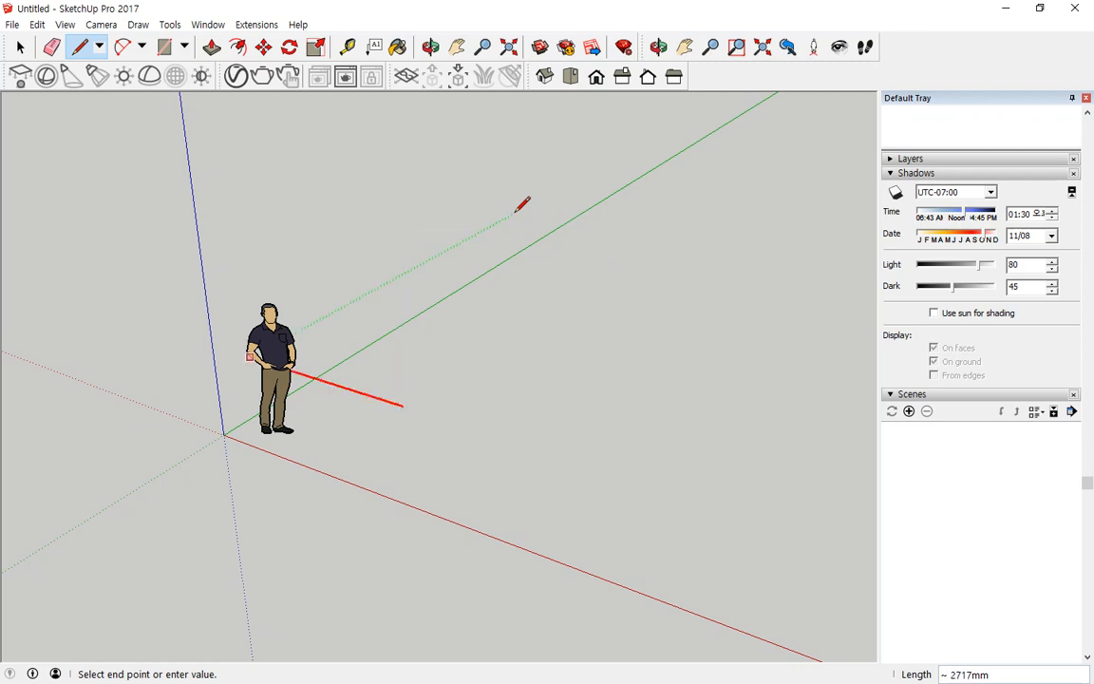
key("Left")
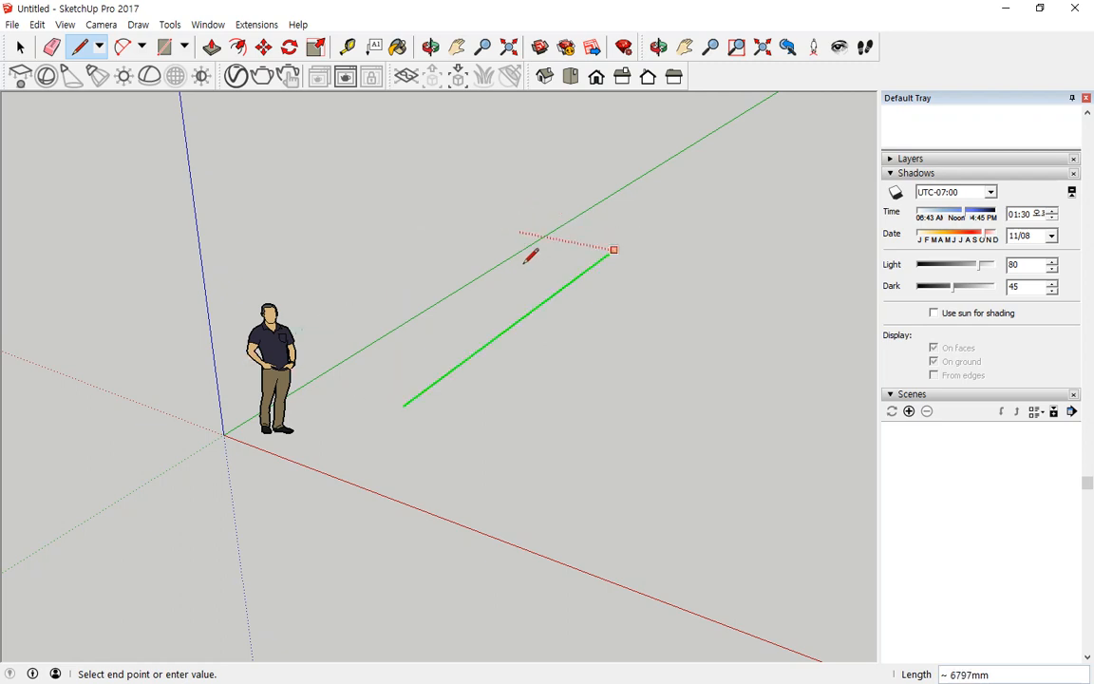
Step: Draw the line 2000 mm long, locked to the red axis direction
key("Right")
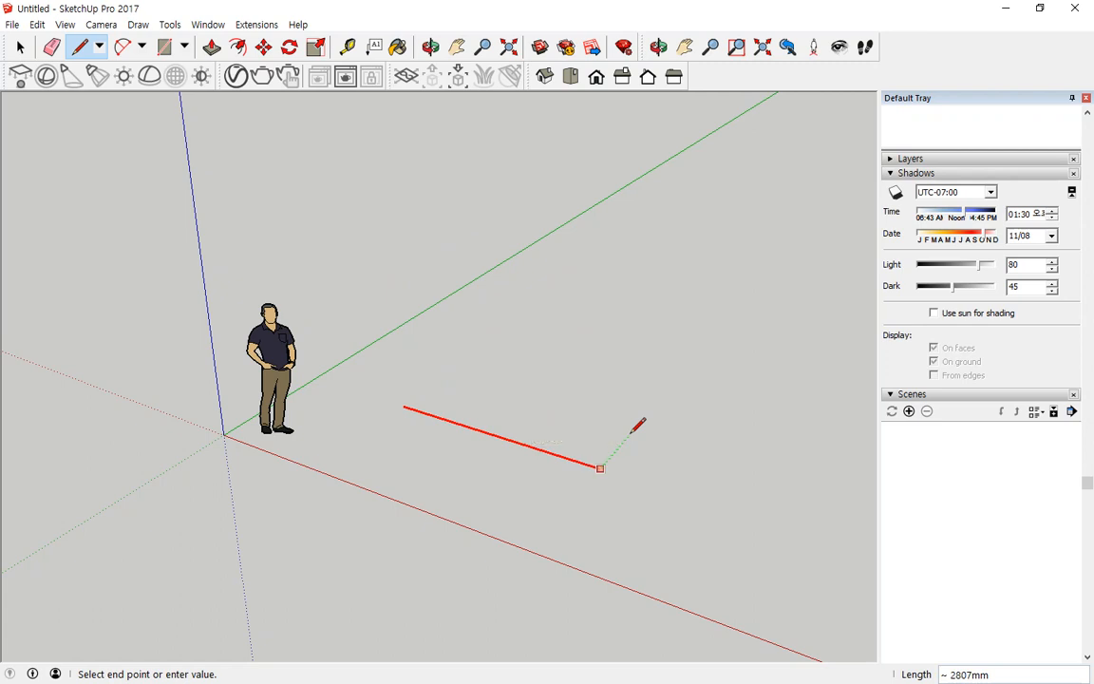
type("1")
type("2000")
key("Return")
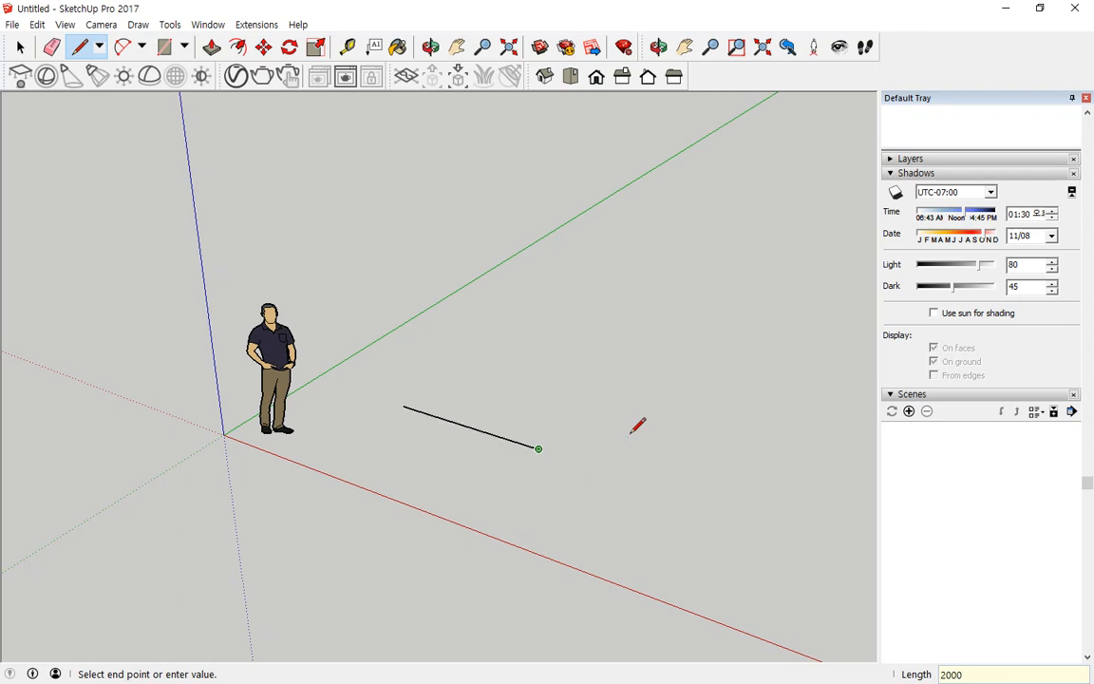
Step: Continue from the line's end with a 2000 mm edge locked parallel to the green axis
scroll(614, 464, "up", 2)
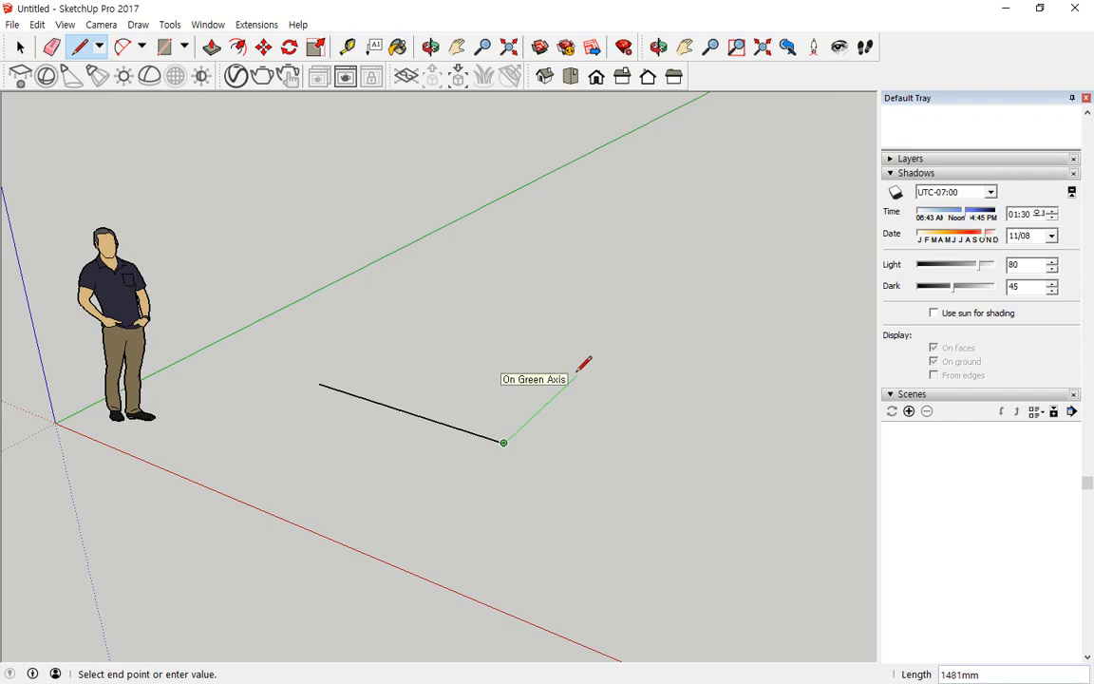
key("shift")
type("2000")
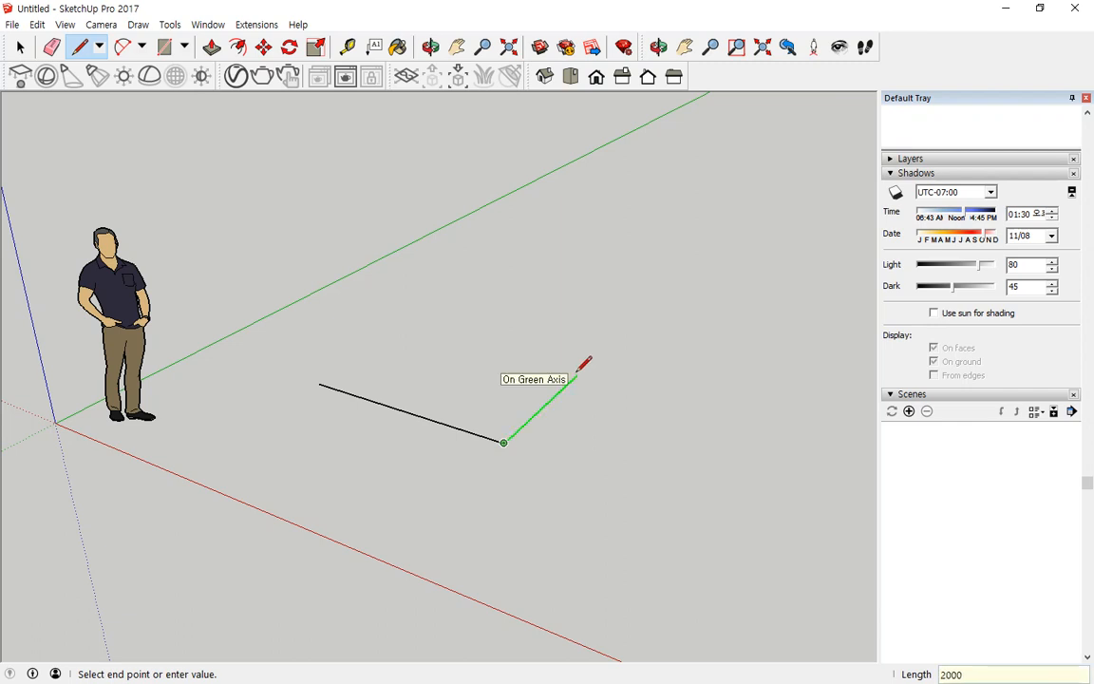
key("Return")
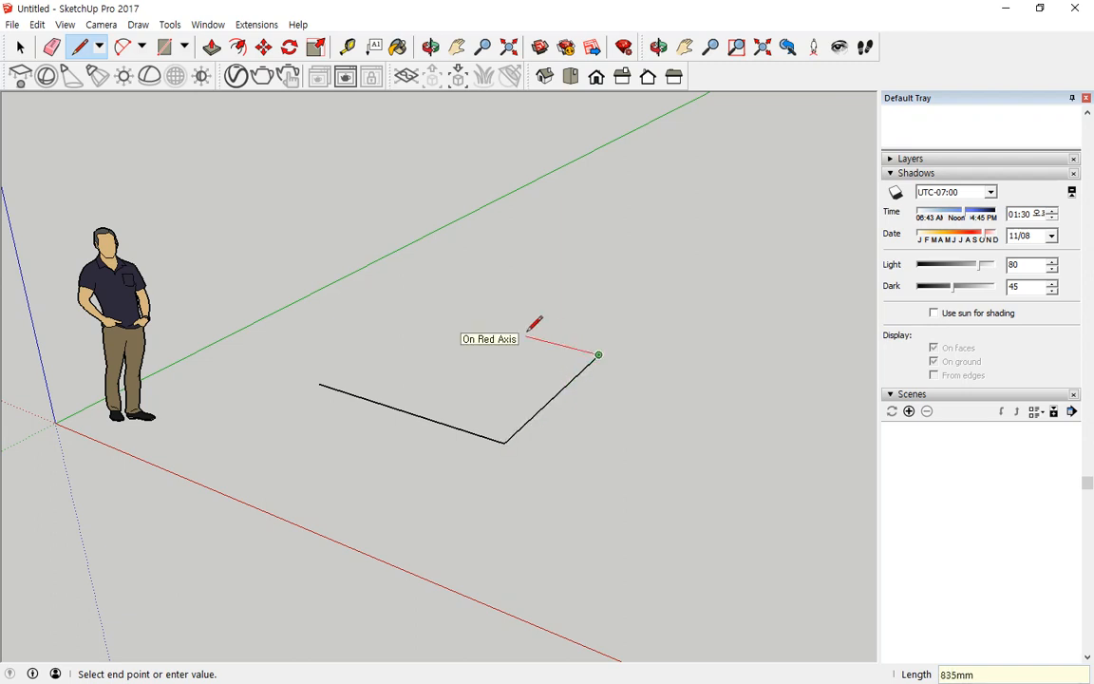
Step: Draw a 2000 mm edge back along the red axis and close the square at its starting corner
type("2000")
key("Return")
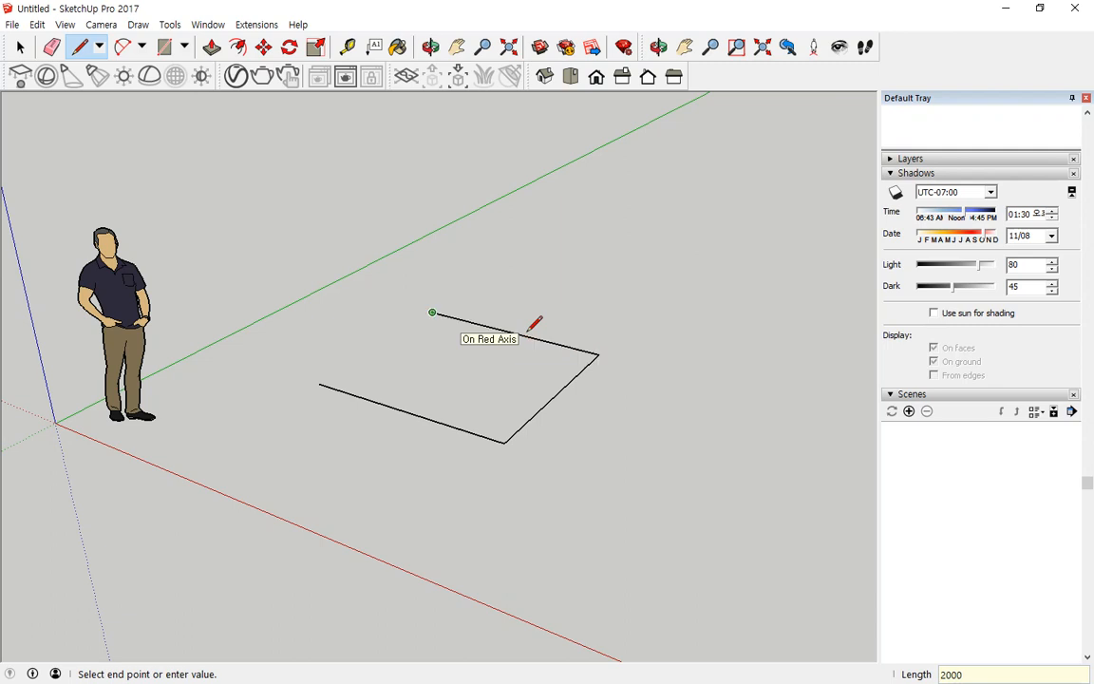
left_click(318, 383)
mouse_move(290, 406)
middle_mouse_down()
mouse_move(288, 467)
mouse_move(317, 508)
mouse_move(324, 584)
middle_mouse_up()
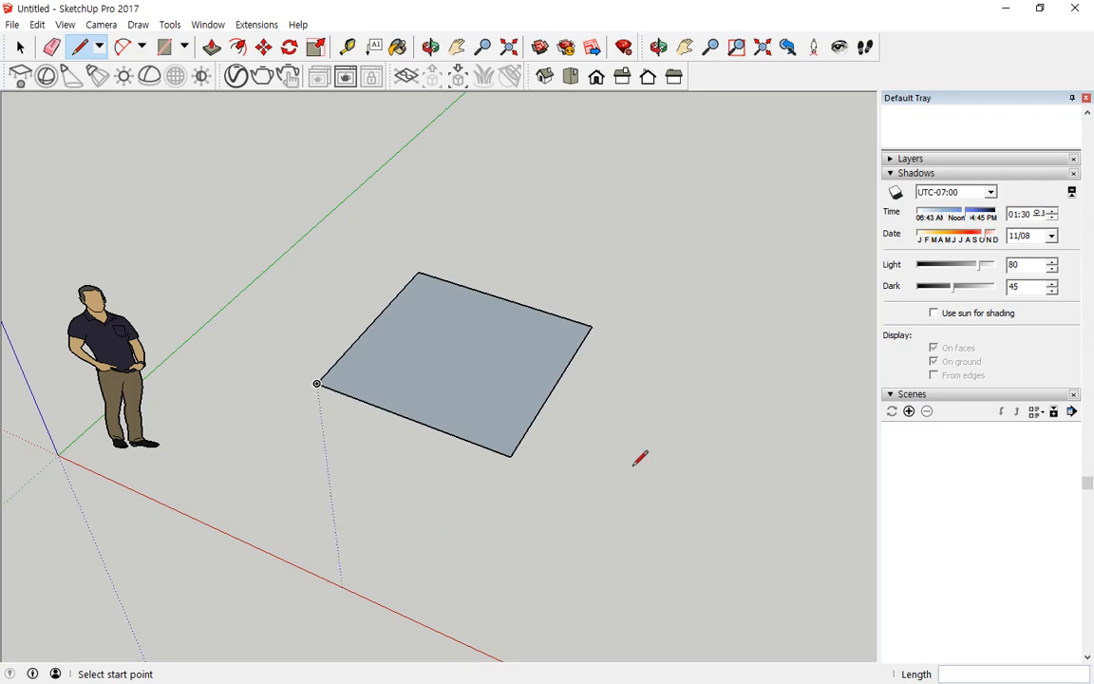
middle_click_drag(516, 398, 281, 448)
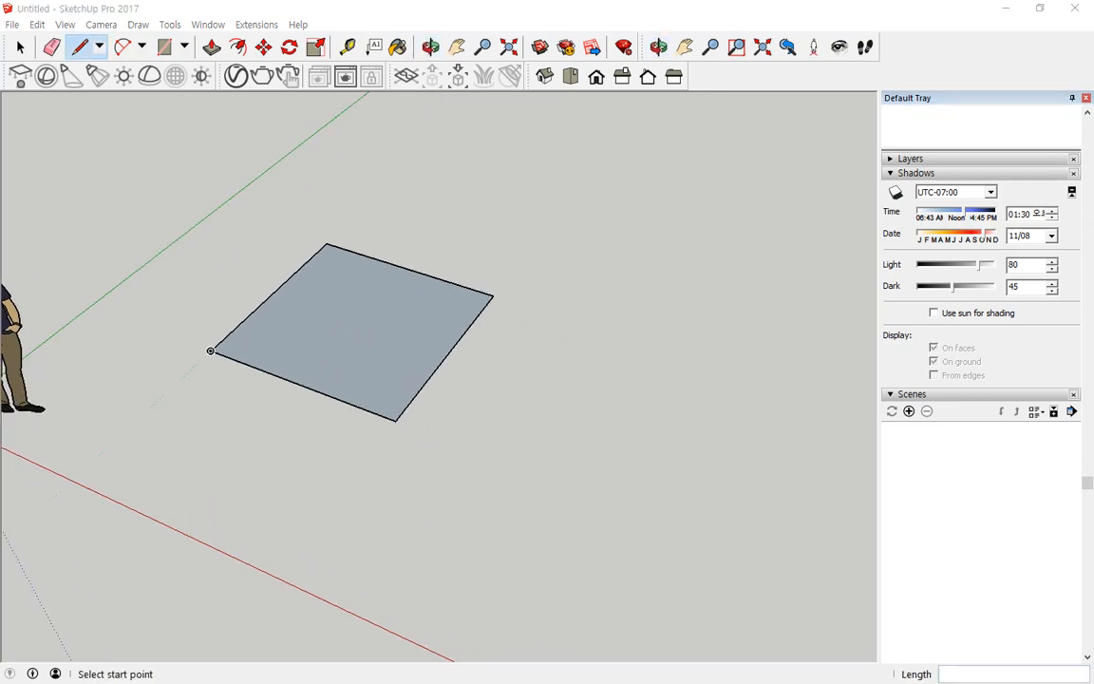
Step: Switch to the Notepad notes and add "<>" on a new line beneath "Line,"
mouse_move(0, 66)
left_mouse_down()
mouse_move(160, 100)
mouse_move(530, 65)
left_mouse_up()
scroll(371, 285, "down", 1)
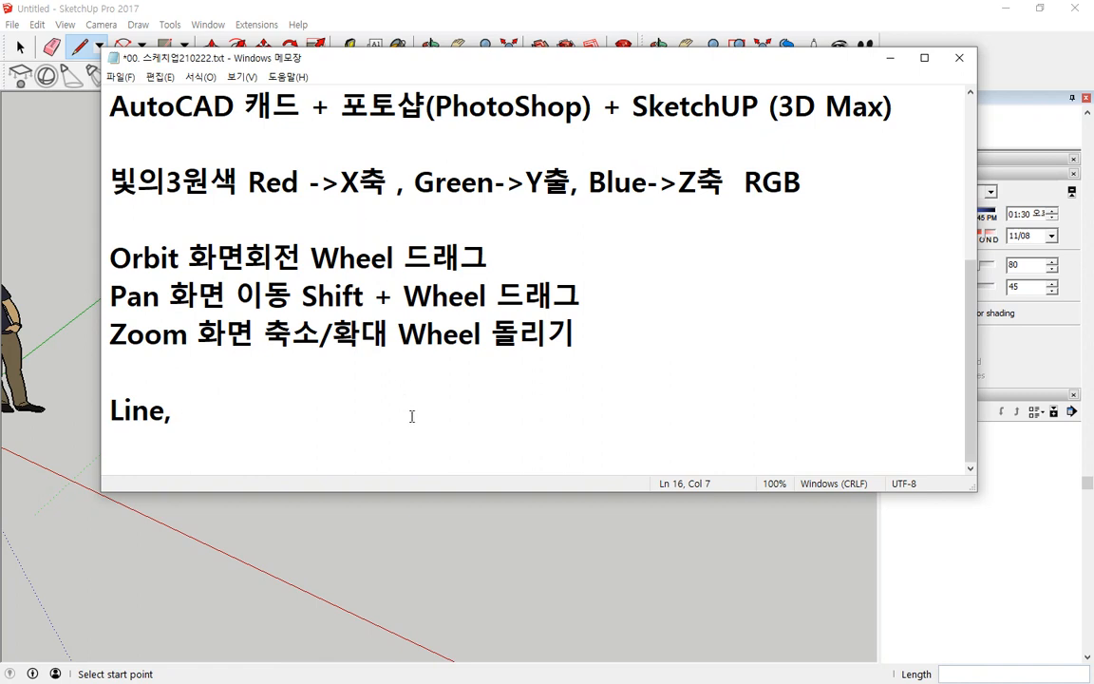
type("<>")
key("Left")
key("Left")
key("Return")
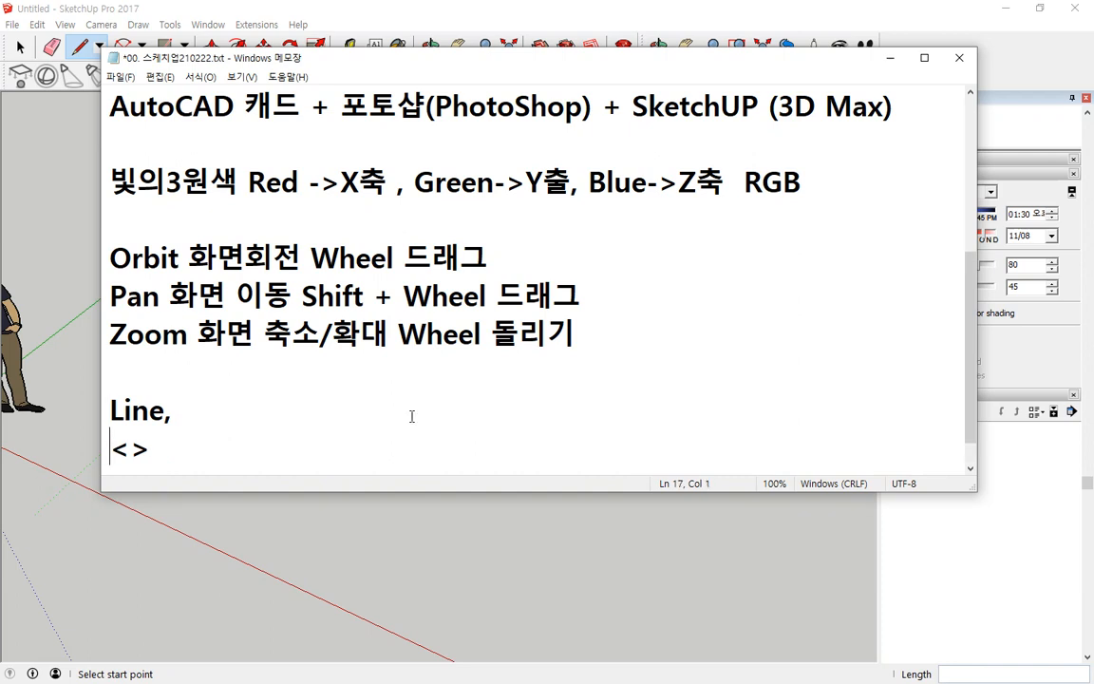
Step: Change the bracket line beneath "Line," to "() <> {}"
key("Right")
key("Right")
type("()")
key("Left")
key("Left")
key("BackSpace")
key("BackSpace")
key("End")
type("<>")
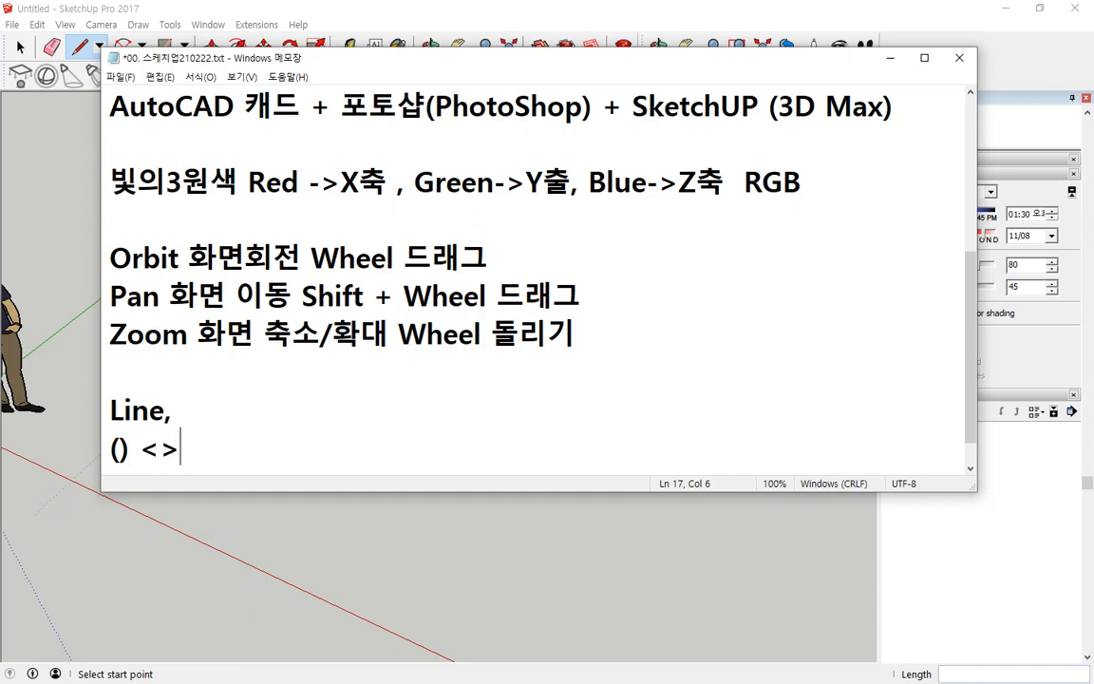
type(" {}")
key("Return")
key("Up")
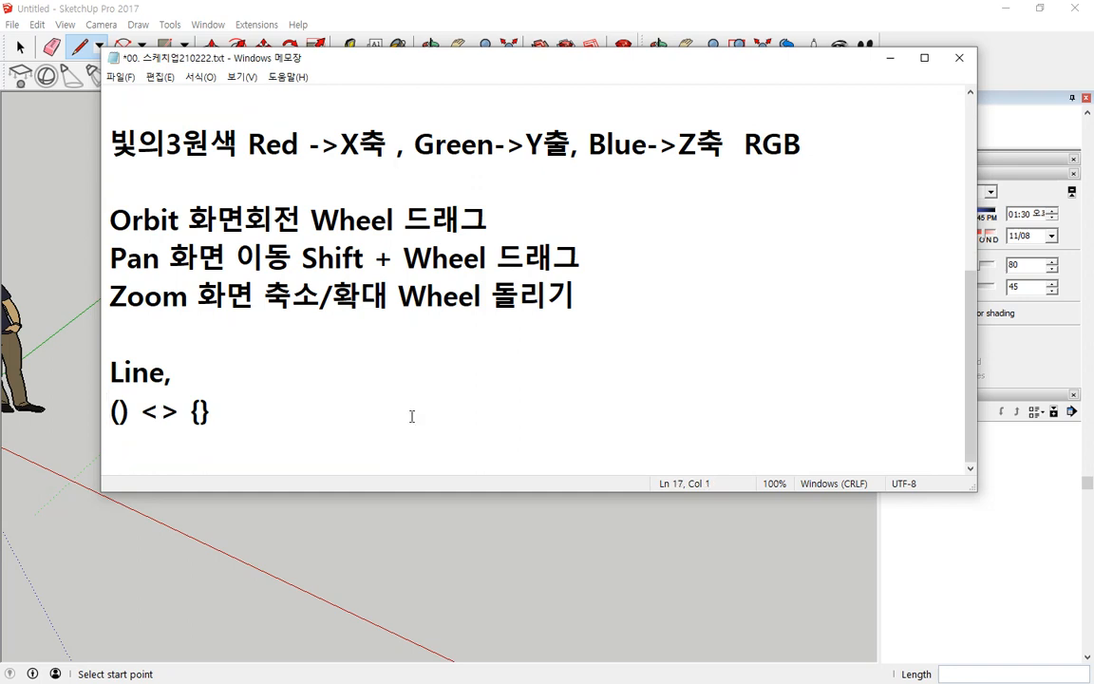
Step: Remove the "()" and "{}" pairs from the bracket line, keeping only "<>"
key("Delete")
key("Delete")
key("Delete")
key("Right")
key("Right")
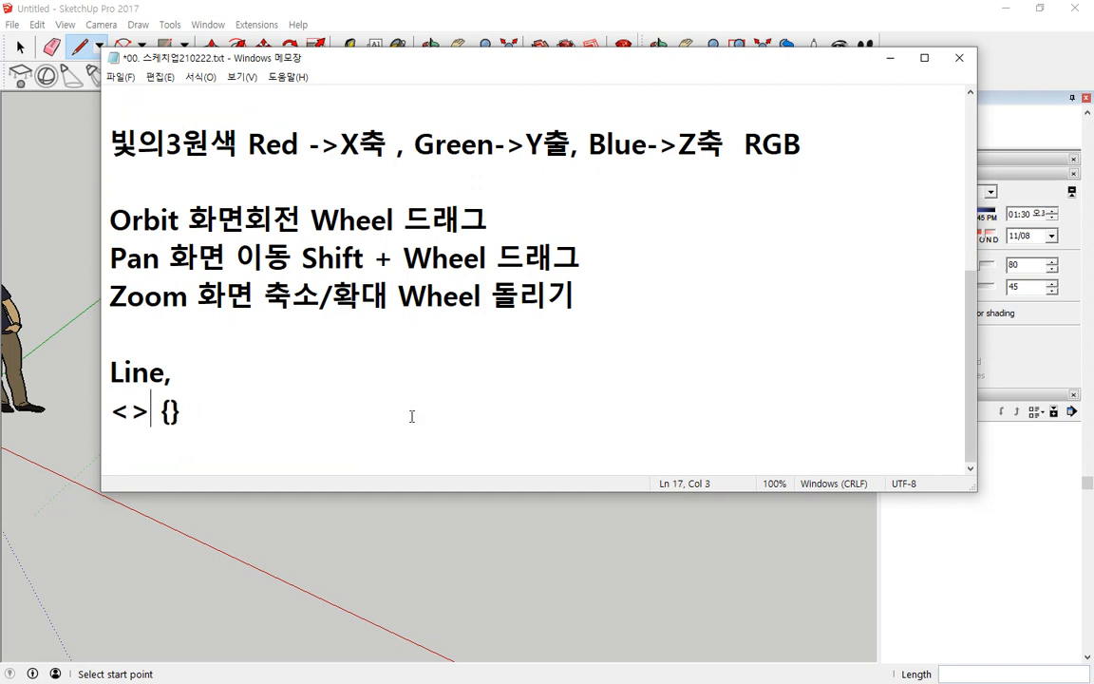
key("Delete")
key("Delete")
key("Delete")
Step: Write "x축의 거리," inside the angle brackets
key("Left")
type("ㄸ")
key("BackSpace")
type("xcnrd")
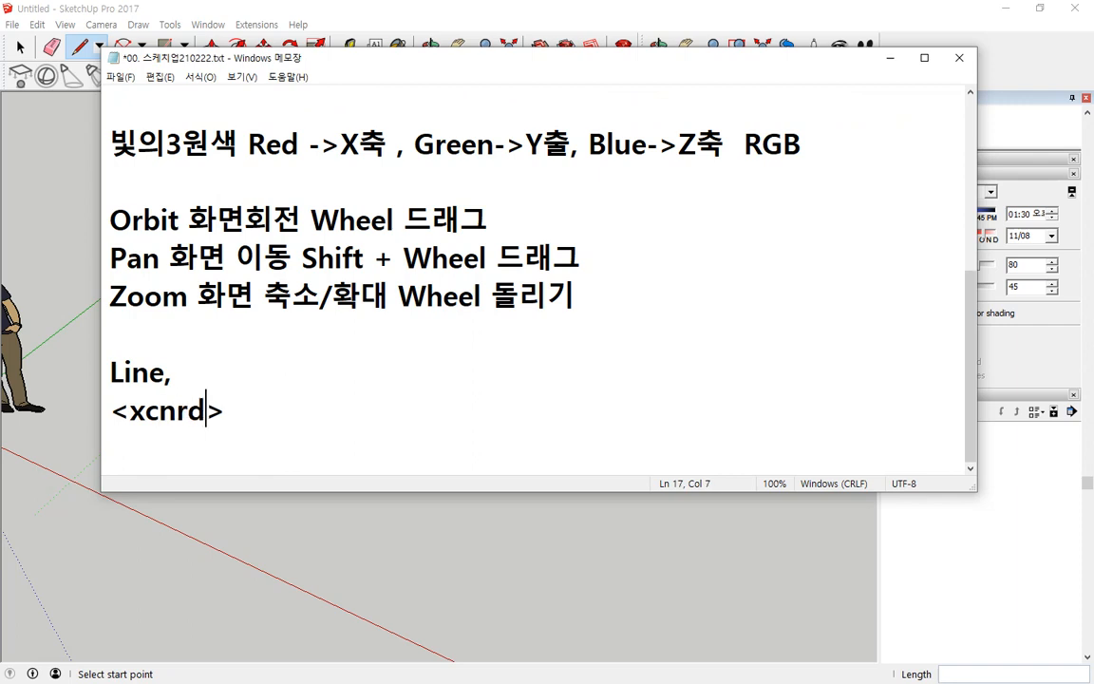
key("BackSpace")
key("BackSpace")
key("BackSpace")
key("BackSpace")
key("Hangul")
type("축의 ")
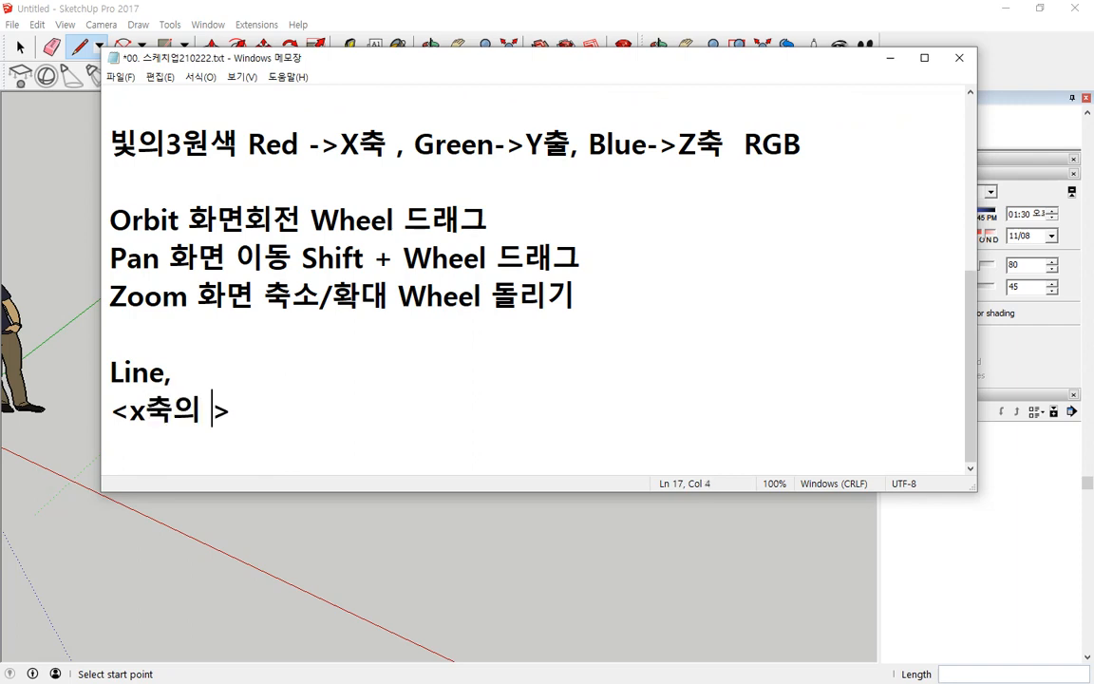
type("거리,")
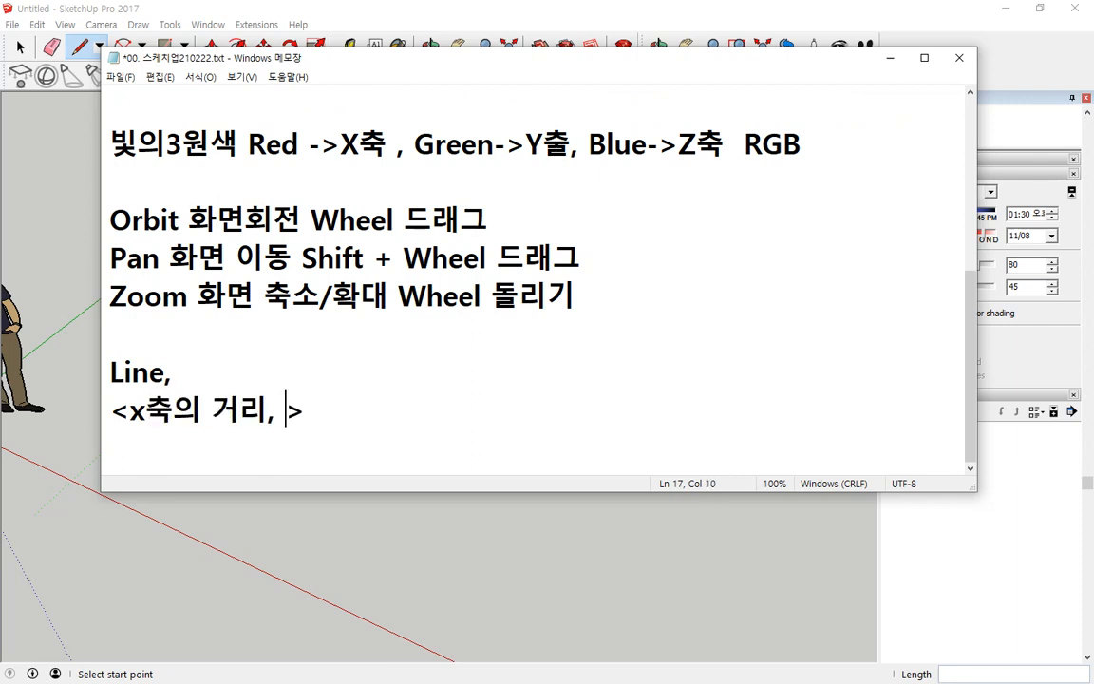
Step: Extend the bracketed text with "y축의 거리, z축의거리" after the x-axis entry
key("Hangul")
type("y")
key("Hangul")
type("축의 거리")
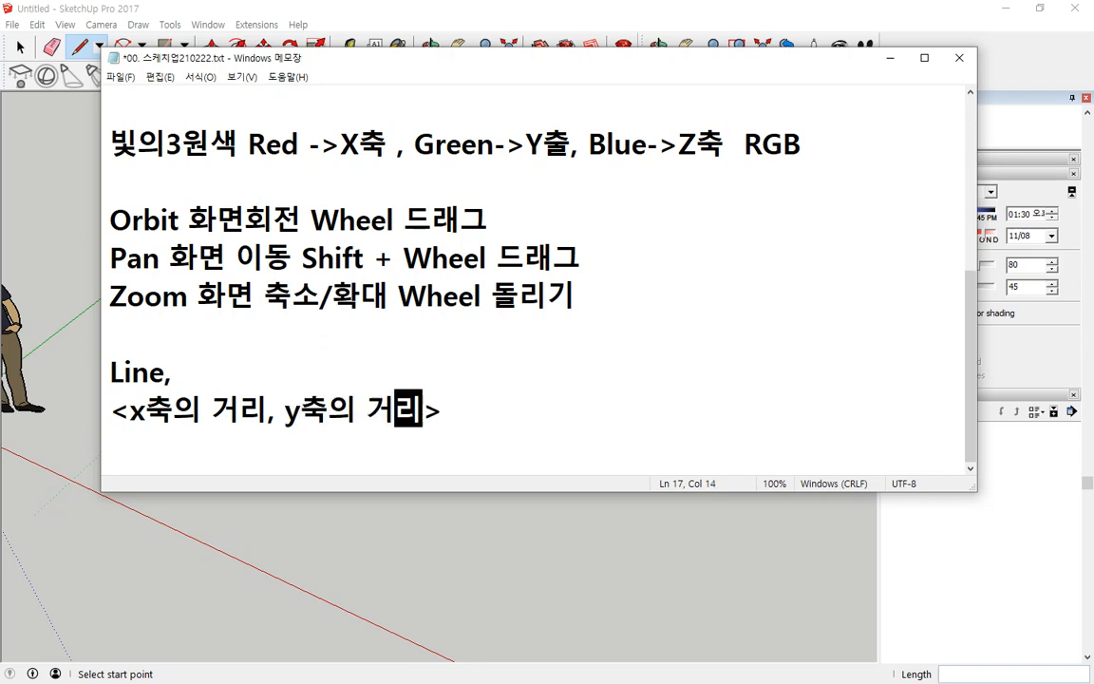
type(",")
key("Hangul")
type("z")
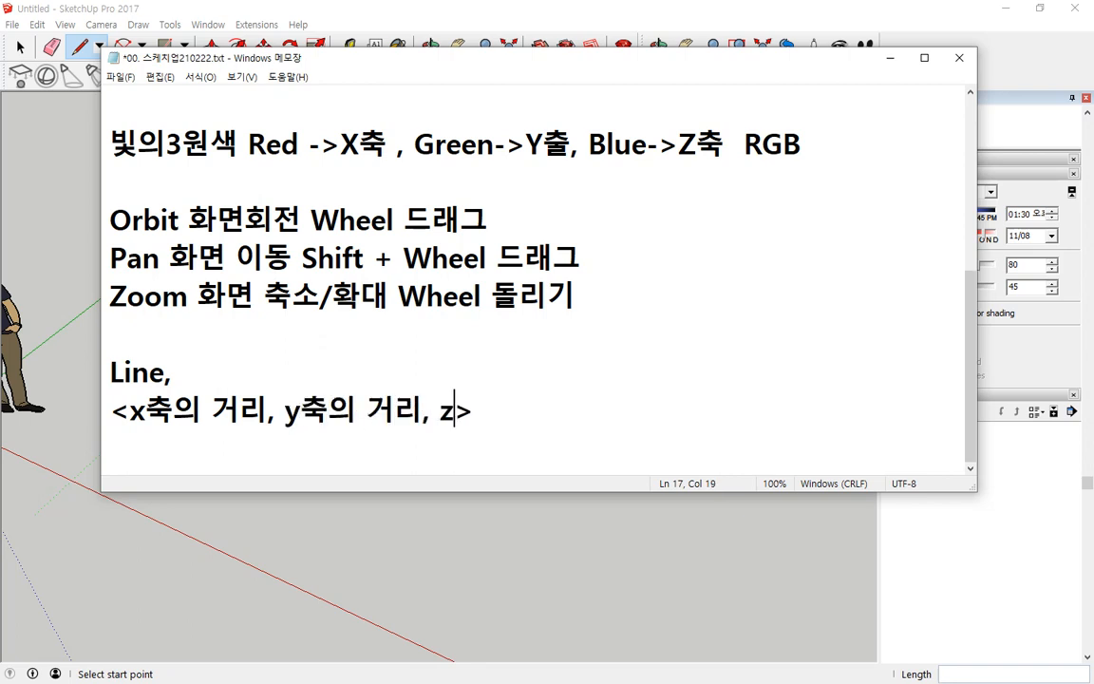
key("Hangul")
type("축의거리")
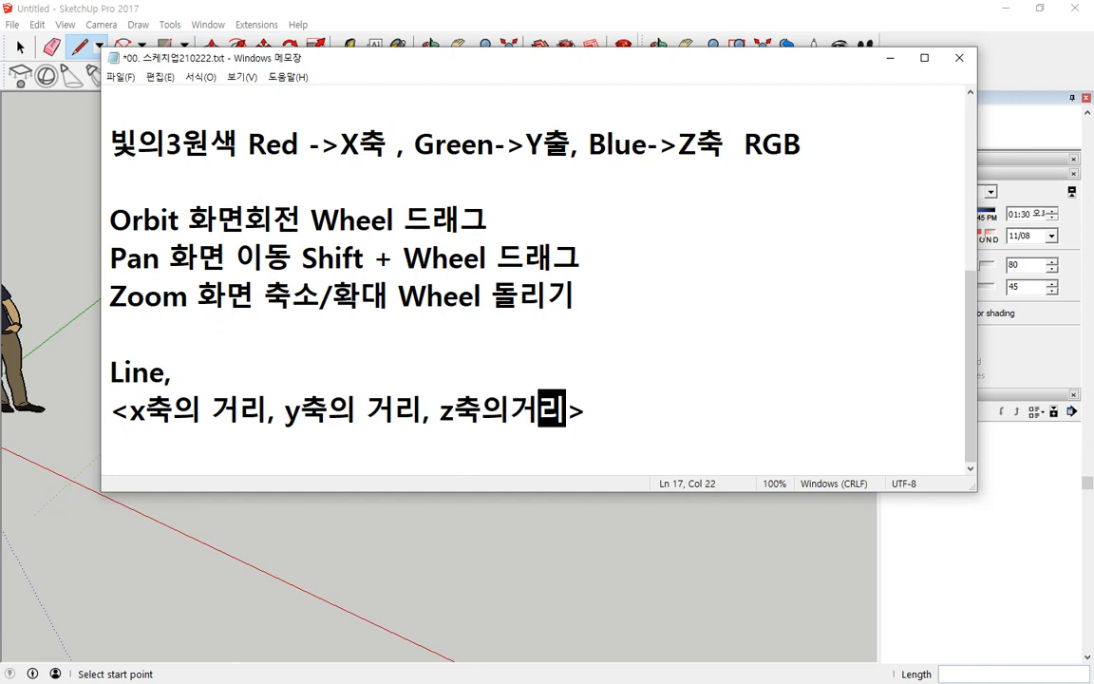
key("End")
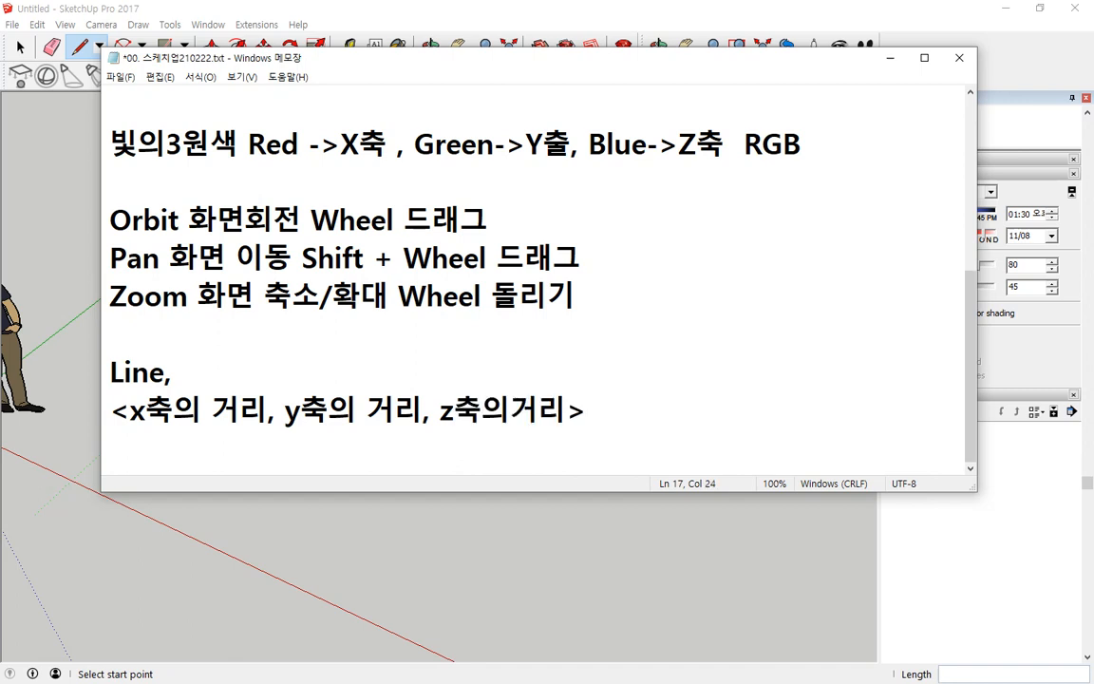
Step: Add the short form "<x,y,>" on a new line beneath the axis distance notation
key("Return")
type("<")
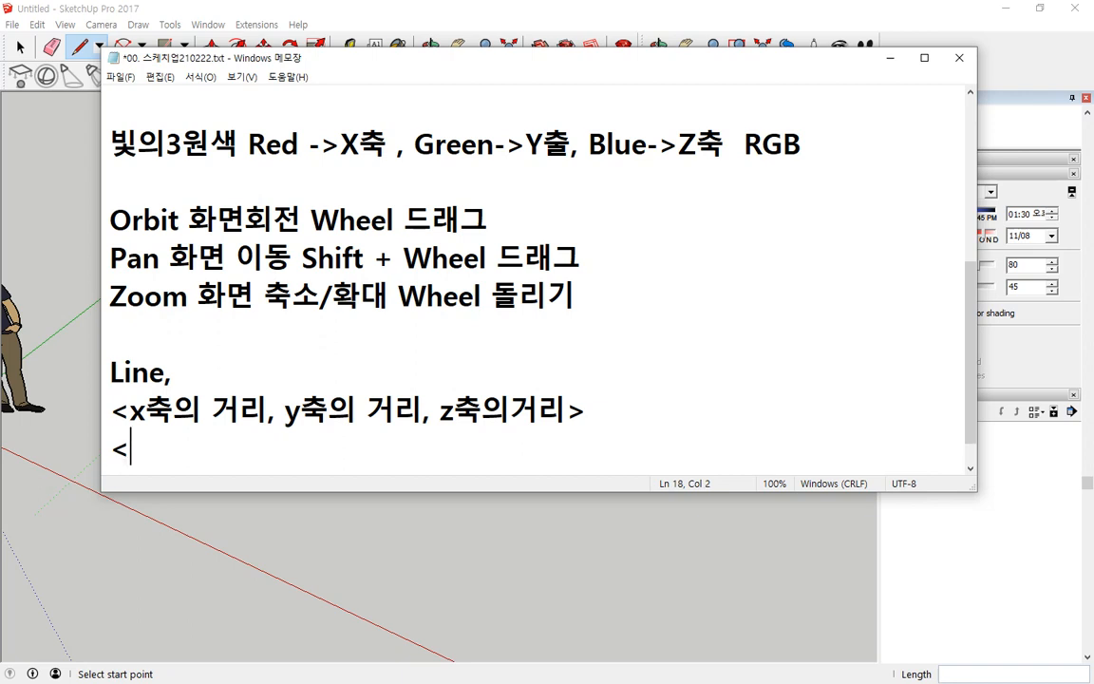
type("x,y")
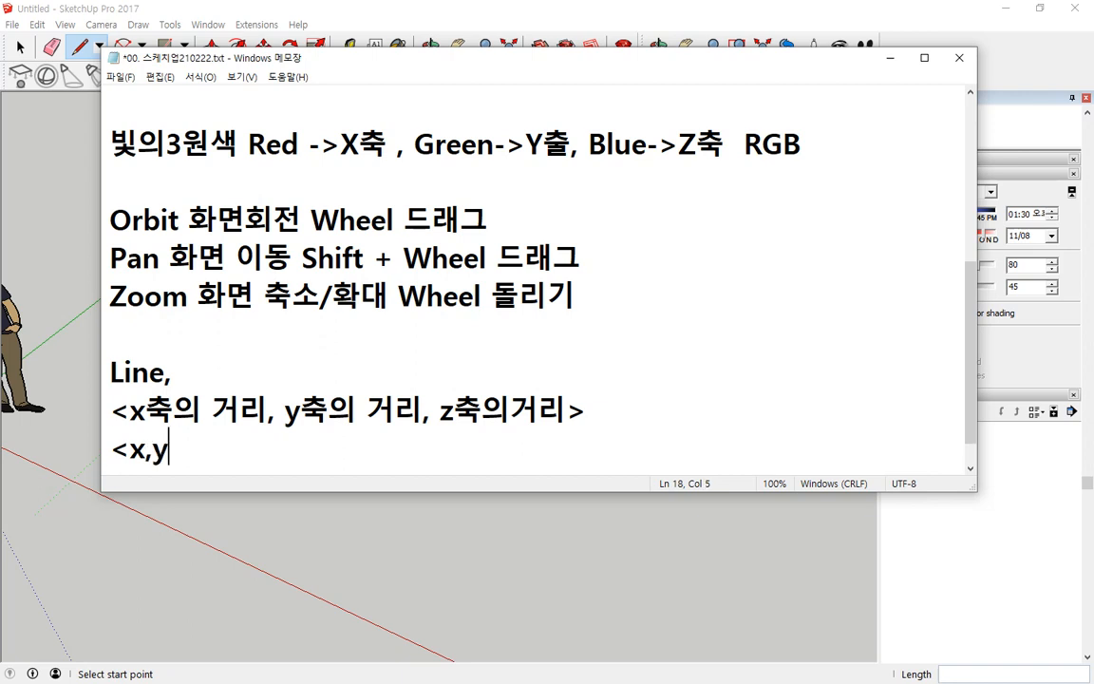
type(",>")
Step: Make the notes window taller and insert the heading "상대좌표 입력방법" on a new line below "Line,"
left_click_drag(311, 491, 314, 561)
left_click(290, 420)
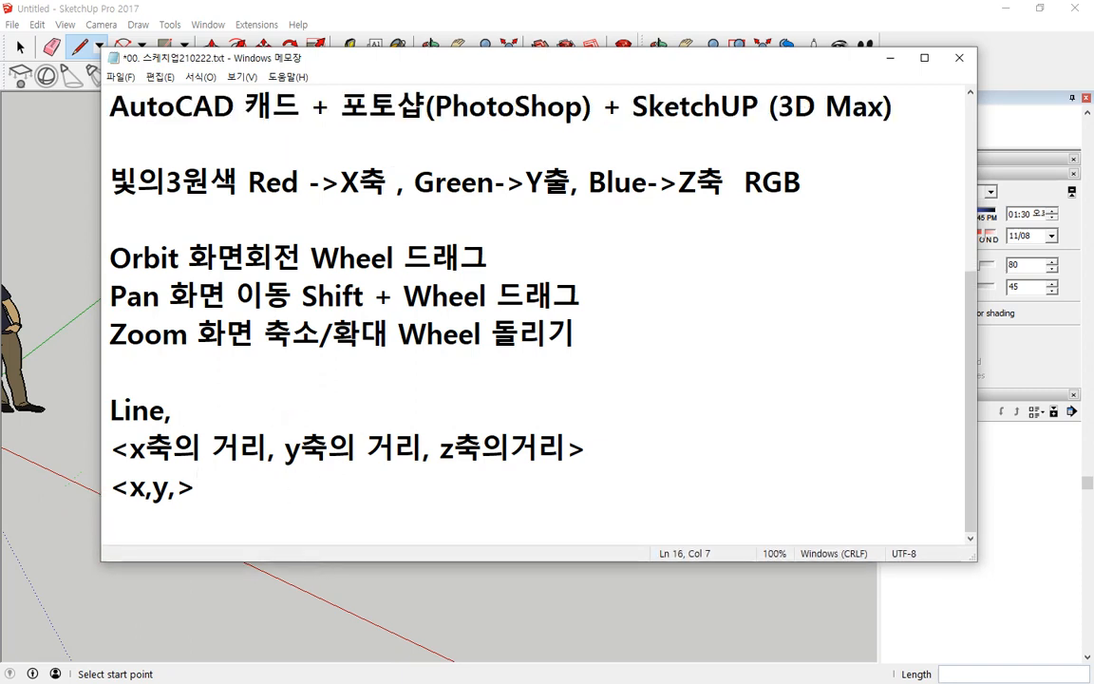
key("Return")
type("t")
key("BackSpace")
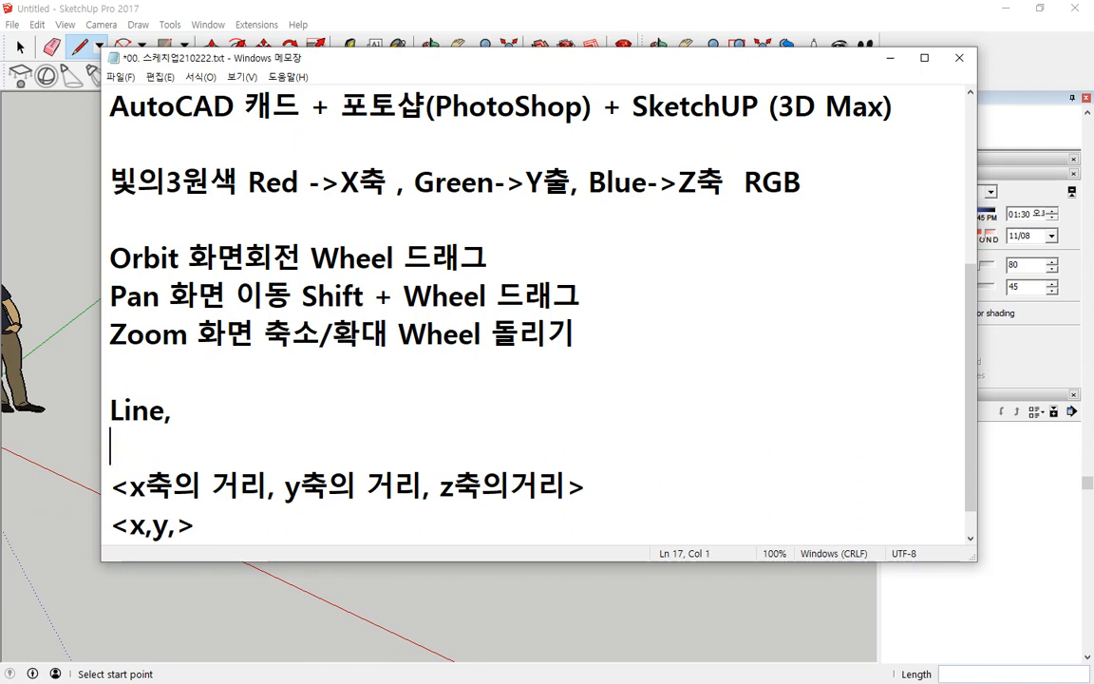
type("상대좌표 입력방법")
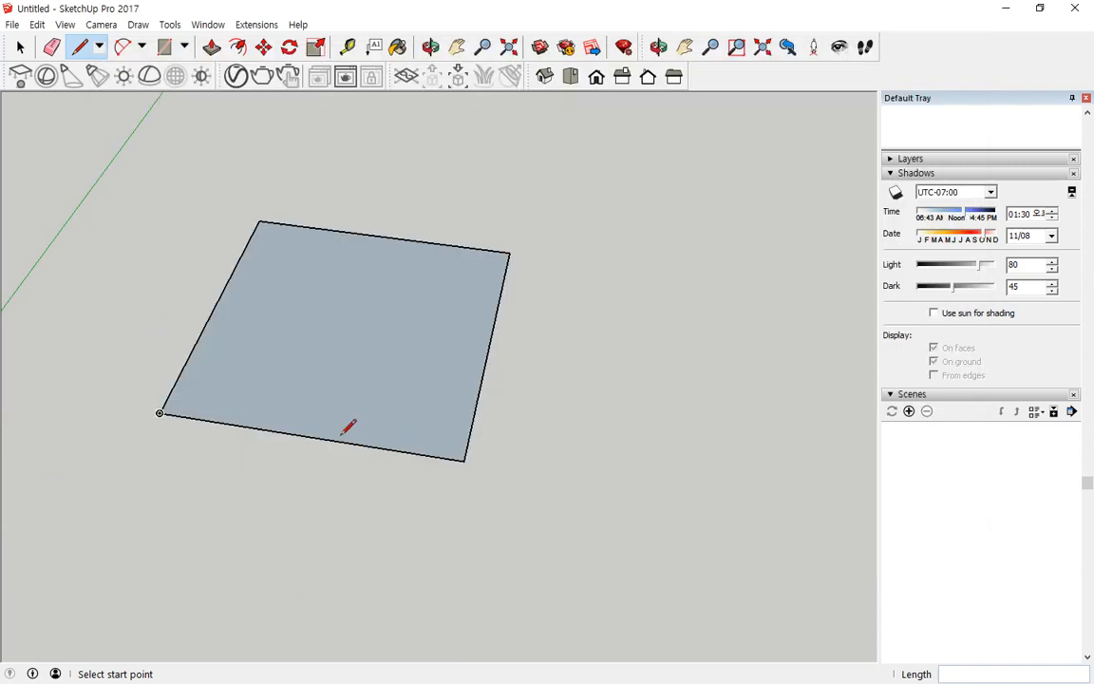
Step: Draw a diagonal line across the square's face from the front edge's midpoint to the right edge's midpoint
left_click(308, 436)
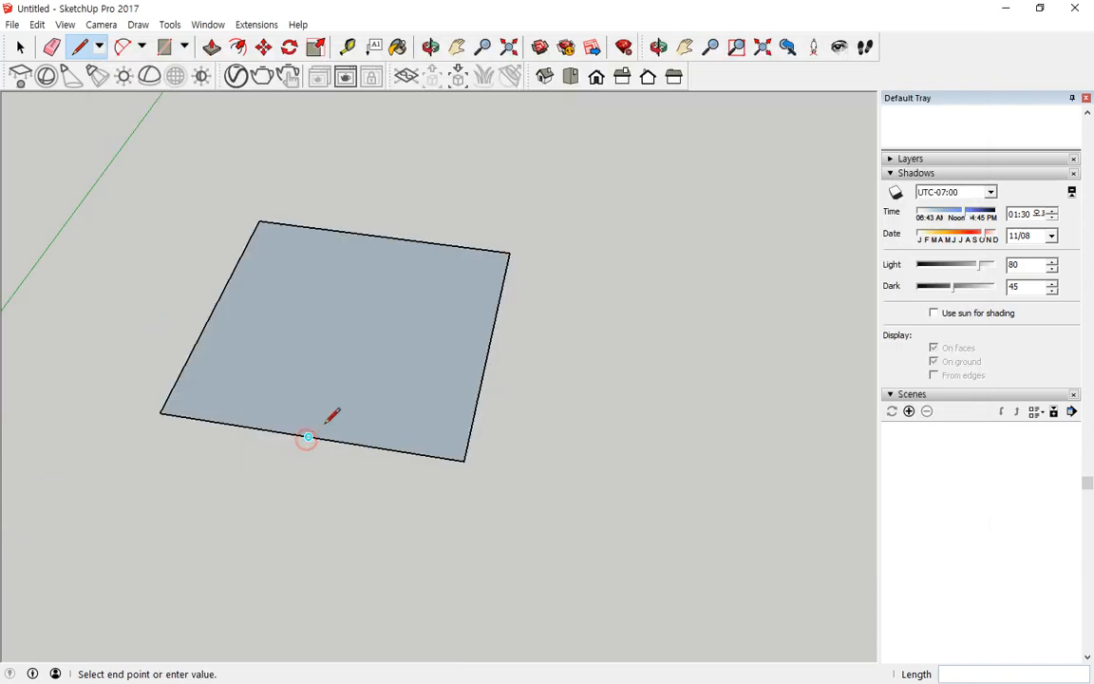
left_click(489, 345)
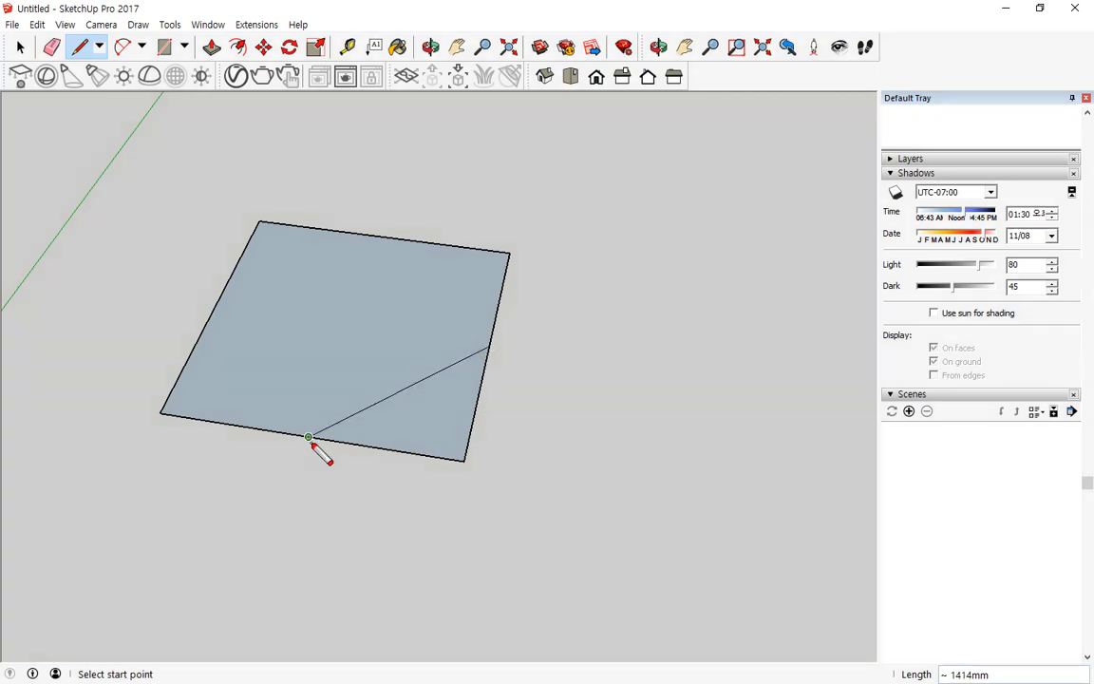
mouse_move(164, 415)
left_mouse_down()
mouse_move(409, 496)
mouse_move(455, 458)
left_mouse_up()
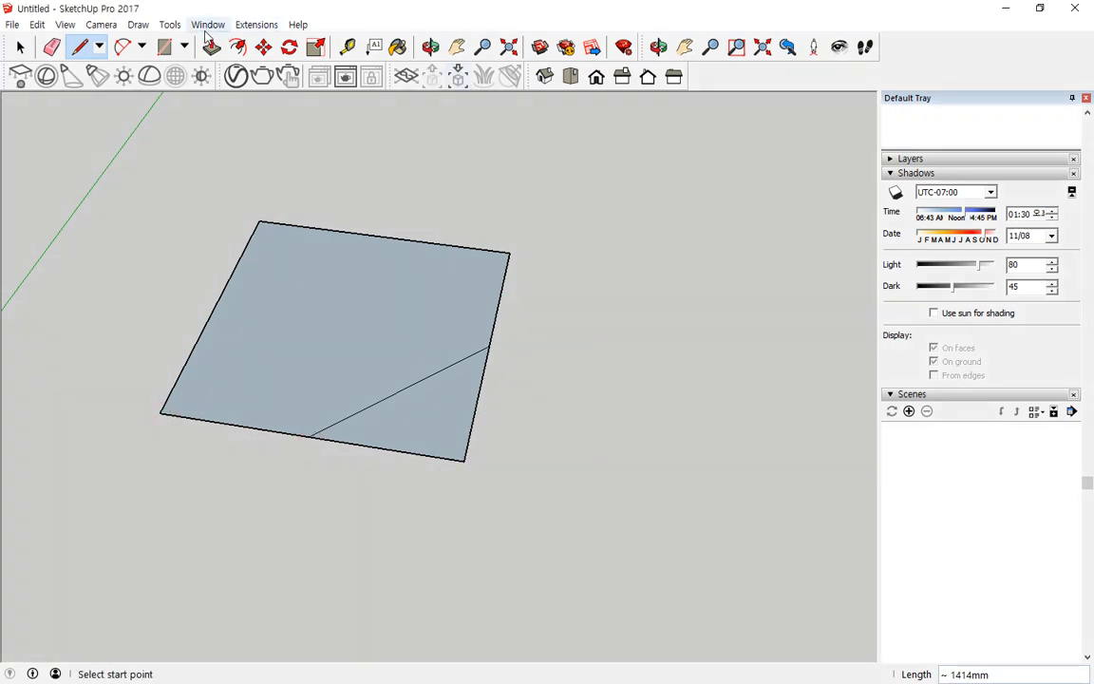
Step: Add a linear dimension to the square's full front edge, placed outside the face
left_click(172, 25)
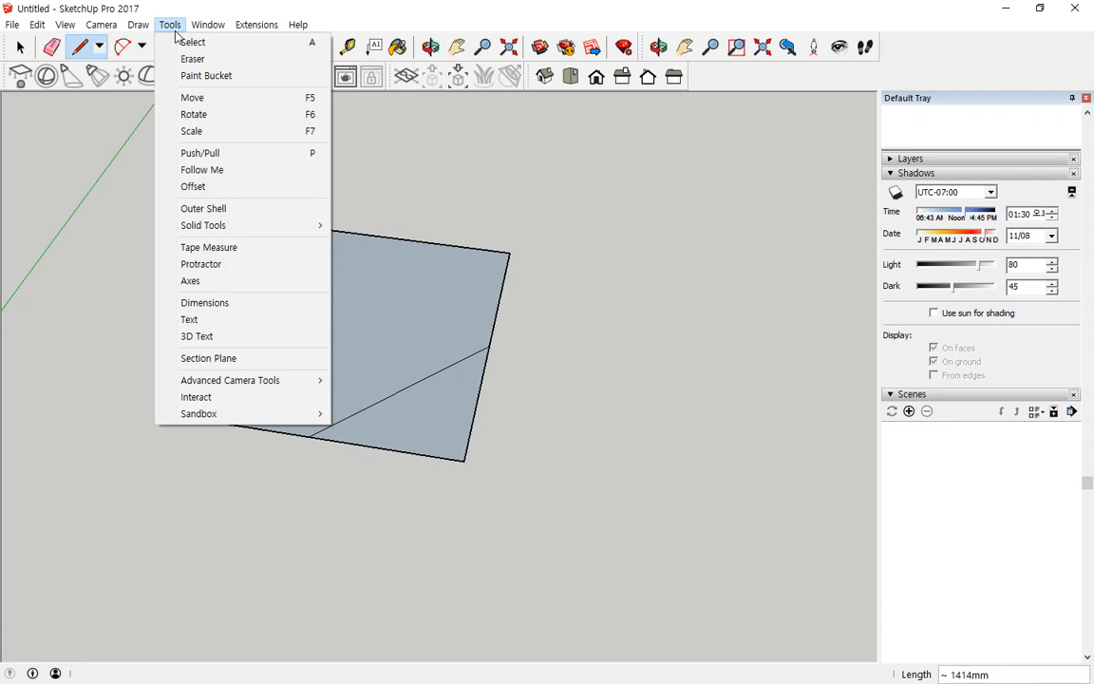
left_click(227, 304)
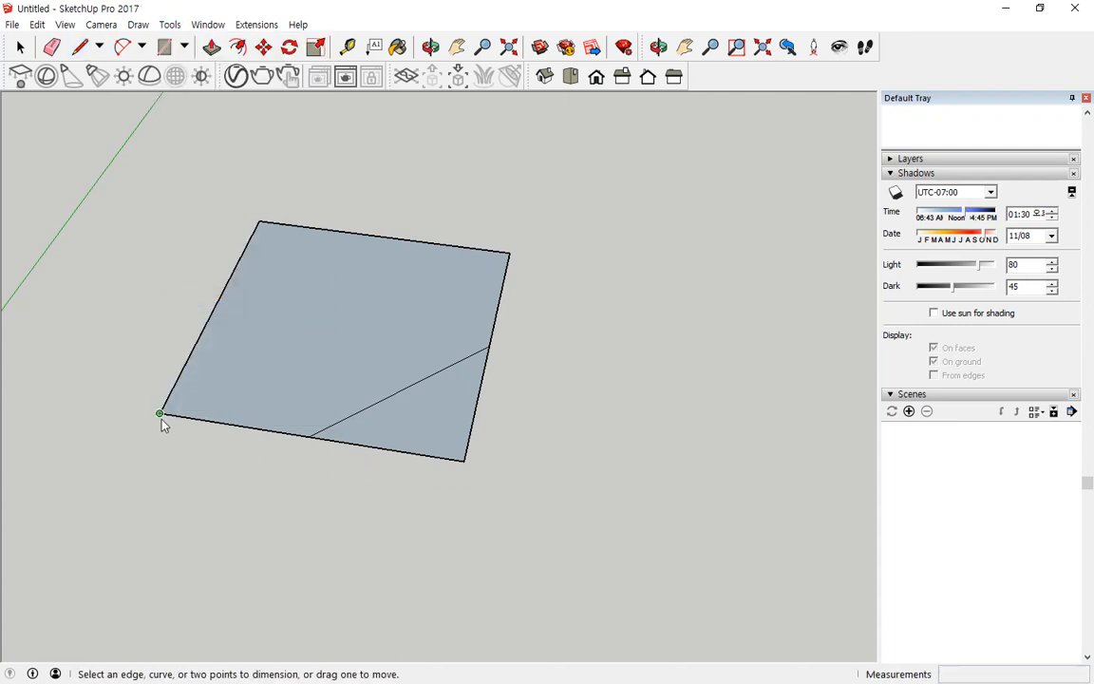
left_click(161, 415)
left_click(464, 461)
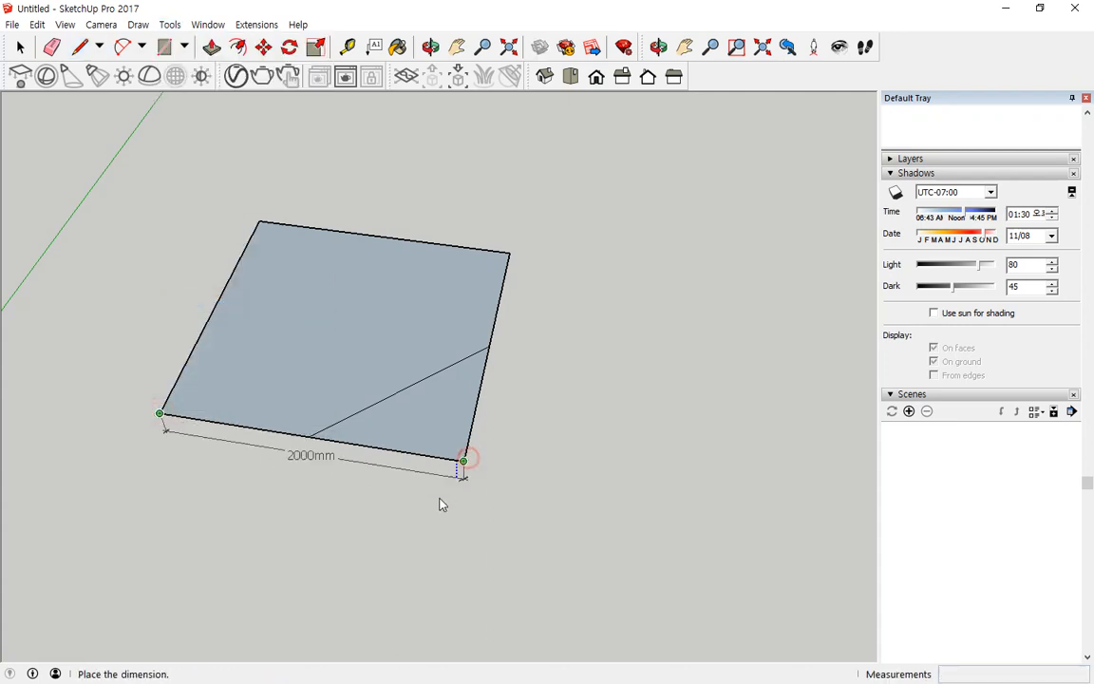
left_click(344, 529)
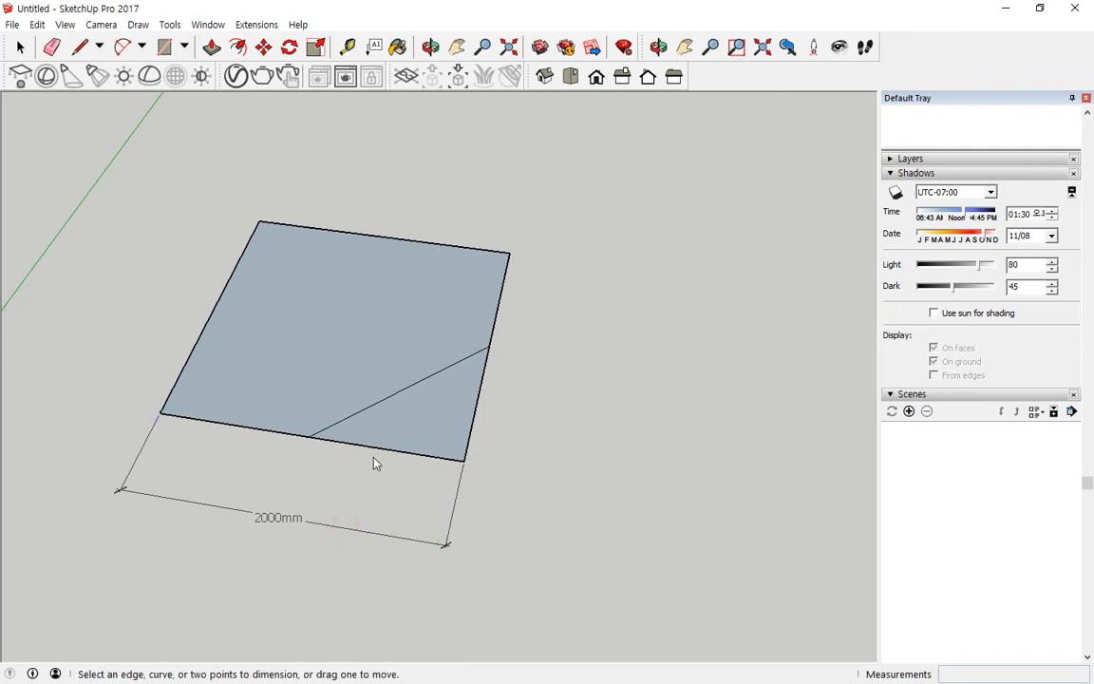
Step: Dimension the distances from the front corner to both ends of the diagonal line, along the front and right edges
left_click(310, 437)
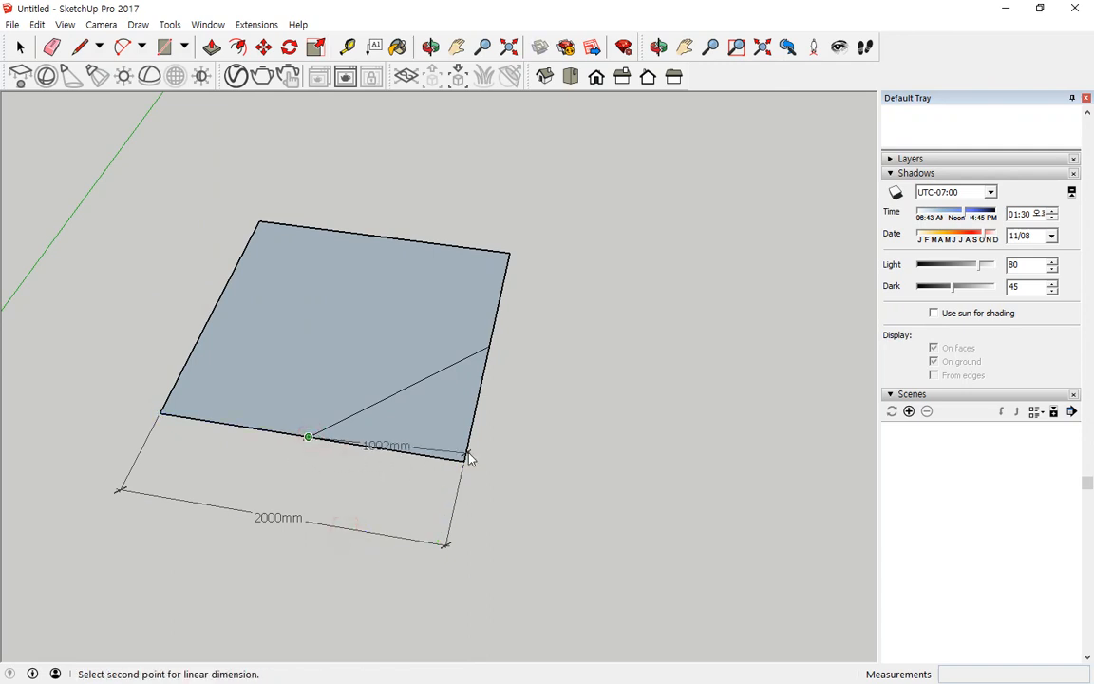
left_click(463, 461)
left_click(414, 493)
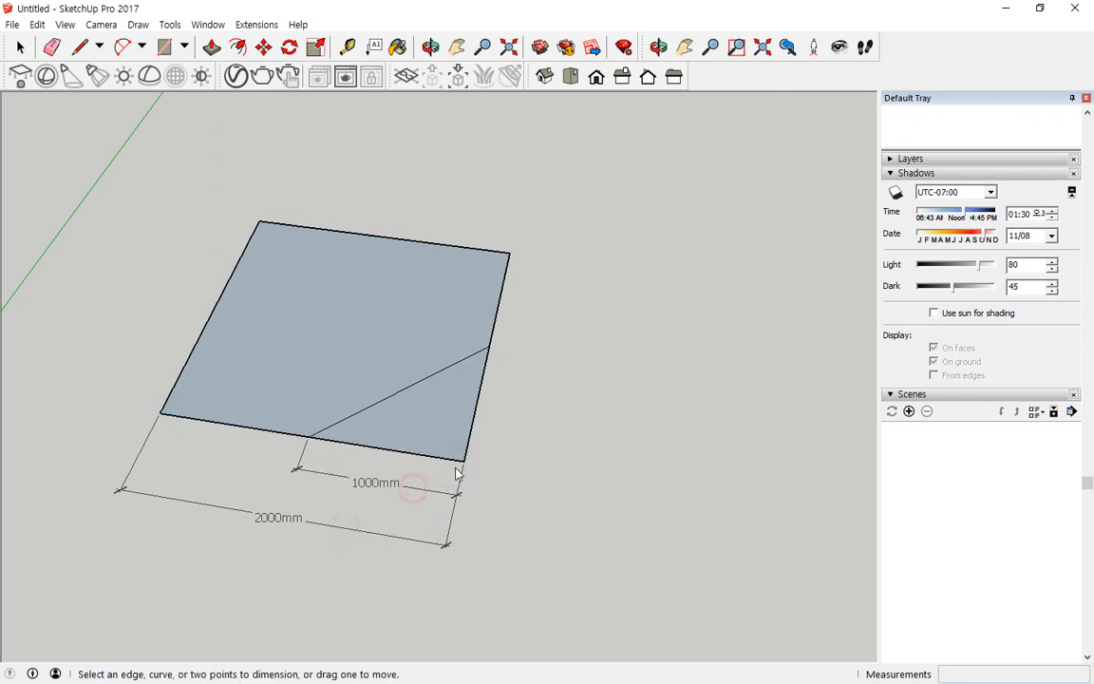
left_click(464, 461)
left_click(489, 347)
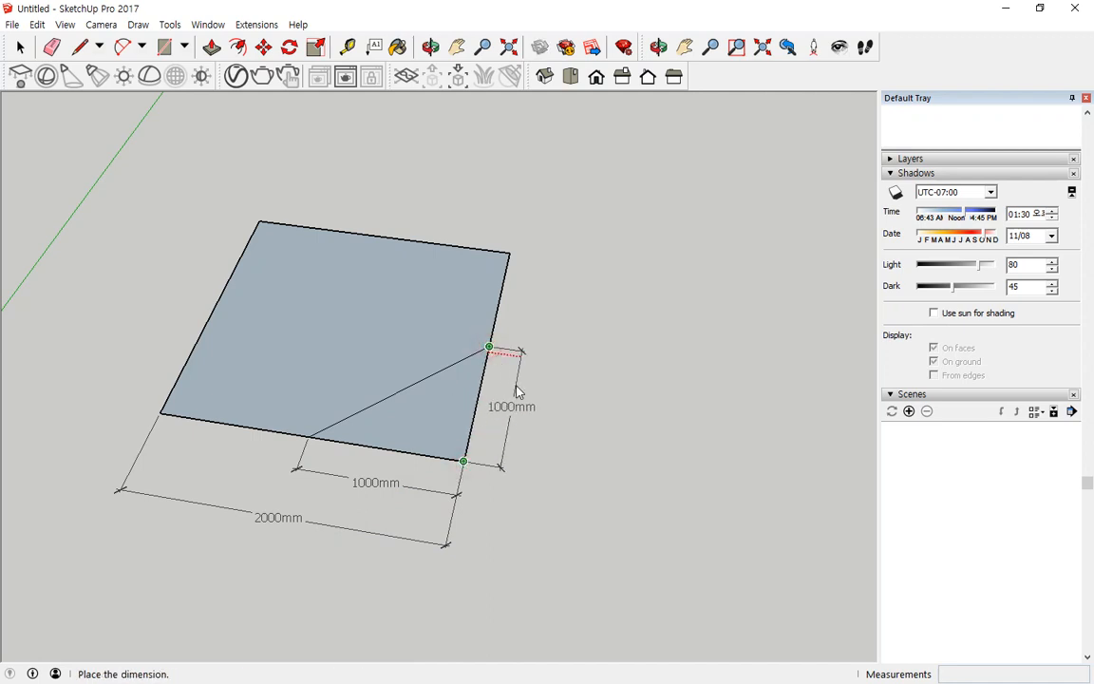
left_click(533, 377)
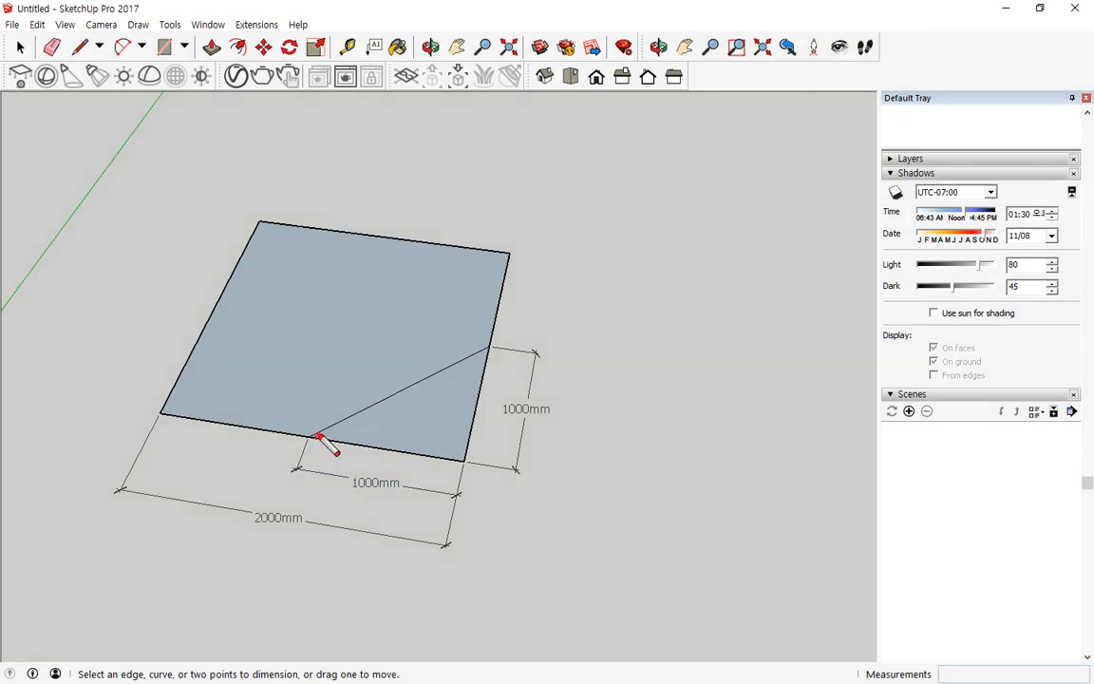
left_click_drag(318, 437, 483, 359)
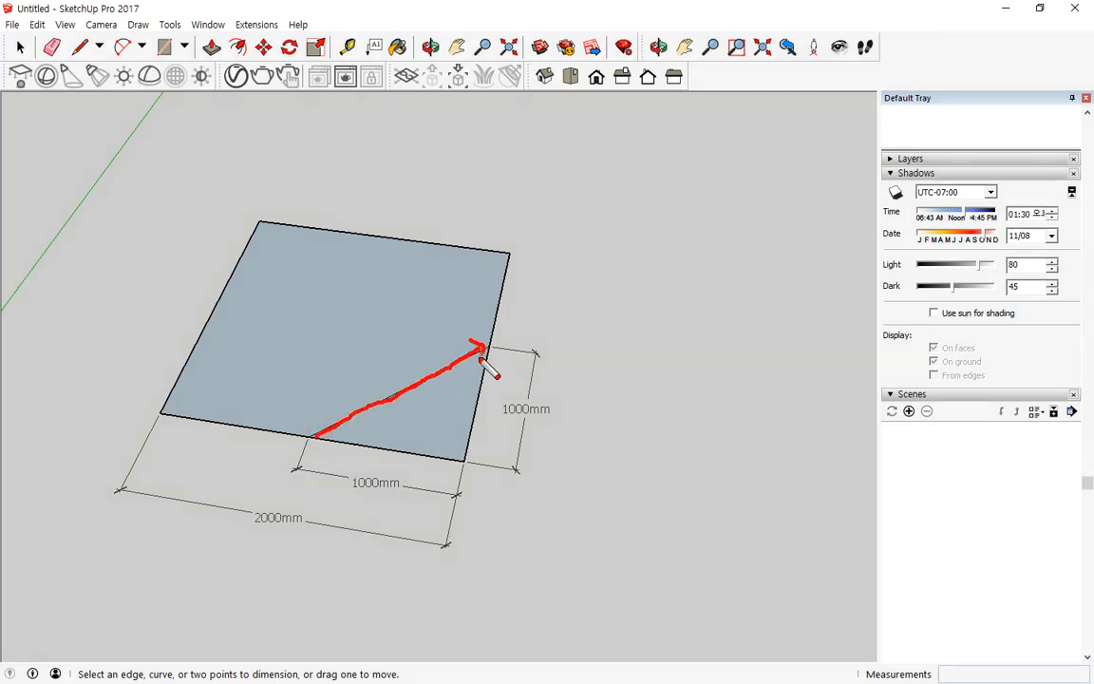
mouse_move(310, 437)
left_mouse_down()
mouse_move(334, 477)
mouse_move(429, 486)
mouse_move(465, 477)
mouse_move(526, 404)
mouse_move(508, 355)
mouse_move(516, 366)
left_mouse_up()
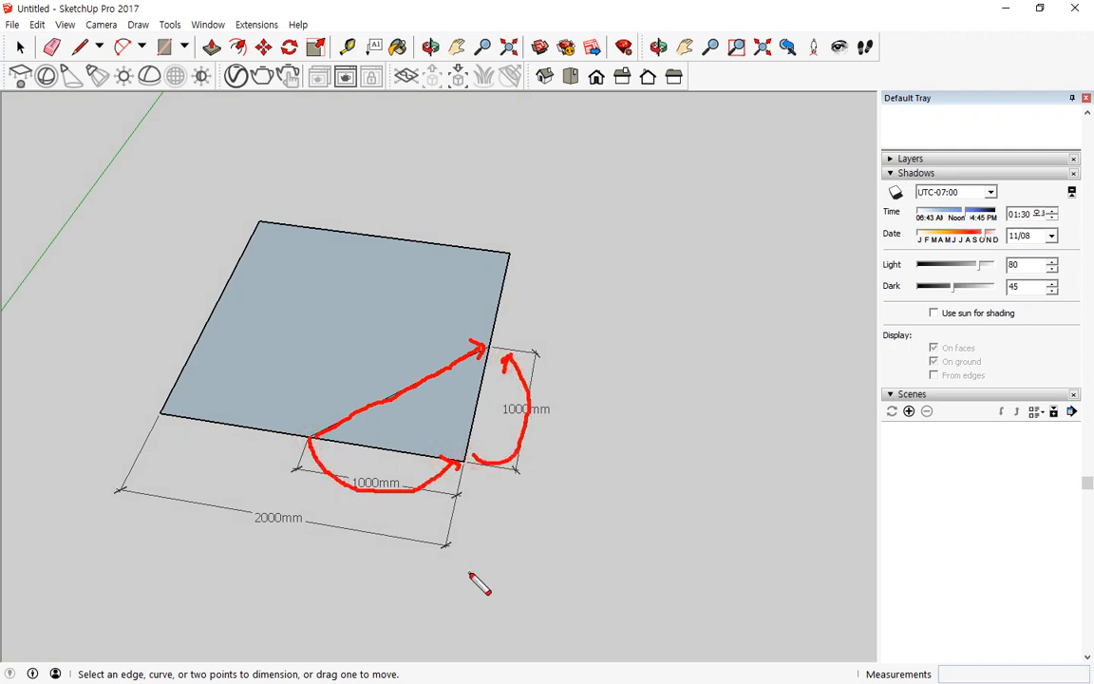
key("Escape")
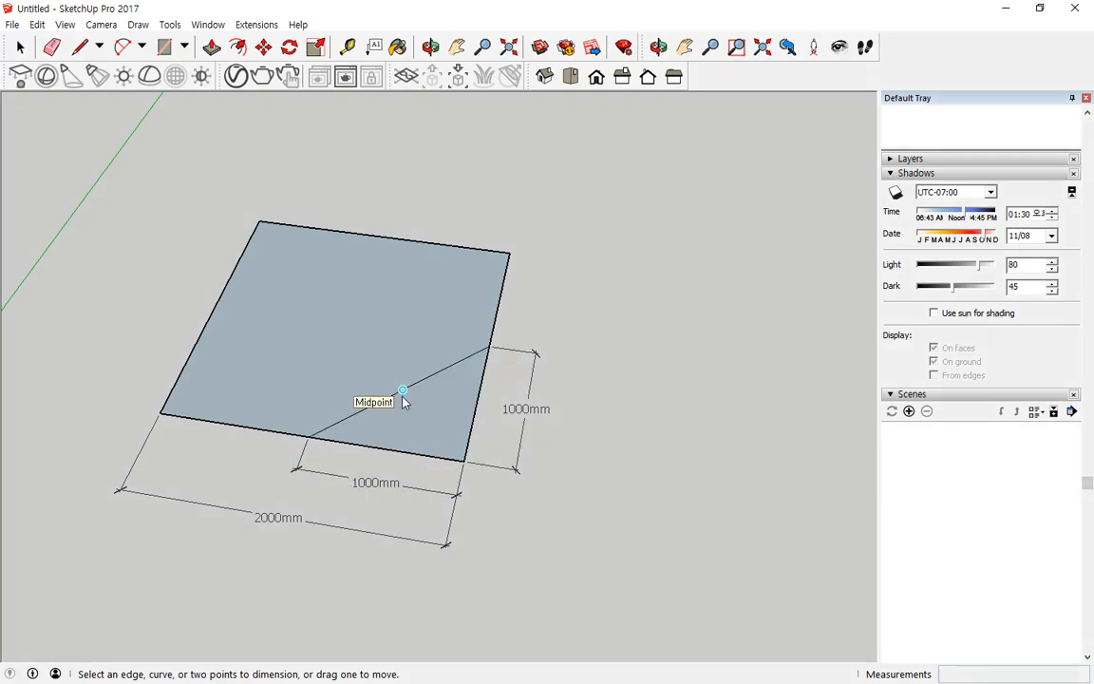
left_click(20, 47)
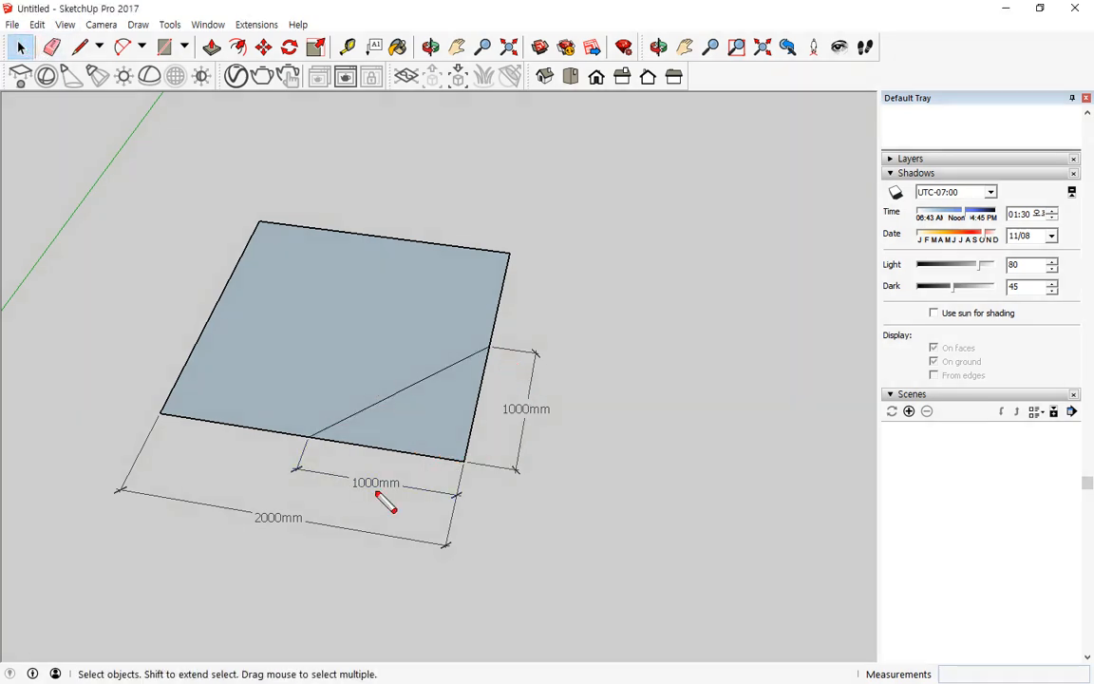
left_click_drag(351, 491, 373, 528)
mouse_move(313, 445)
left_mouse_down()
mouse_move(309, 432)
mouse_move(457, 463)
mouse_move(455, 446)
left_mouse_up()
mouse_move(485, 344)
left_mouse_down()
mouse_move(479, 357)
mouse_move(490, 367)
mouse_move(482, 354)
left_mouse_up()
mouse_move(312, 437)
left_mouse_down()
mouse_move(465, 470)
mouse_move(472, 463)
mouse_move(454, 471)
mouse_move(504, 360)
left_mouse_up()
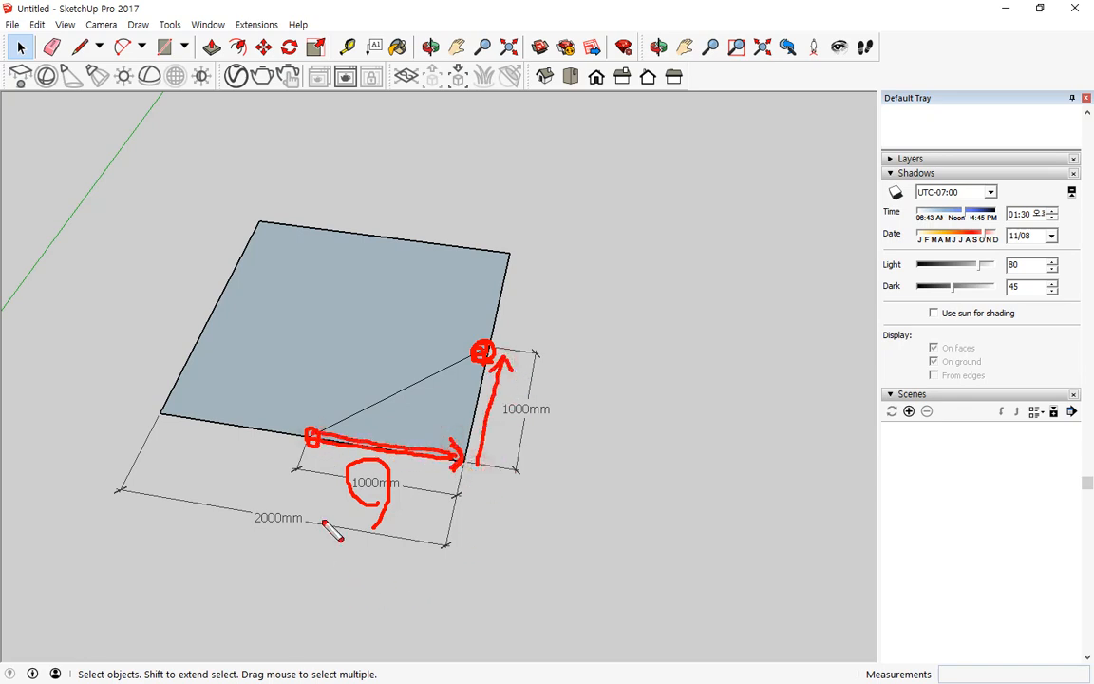
key("Escape")
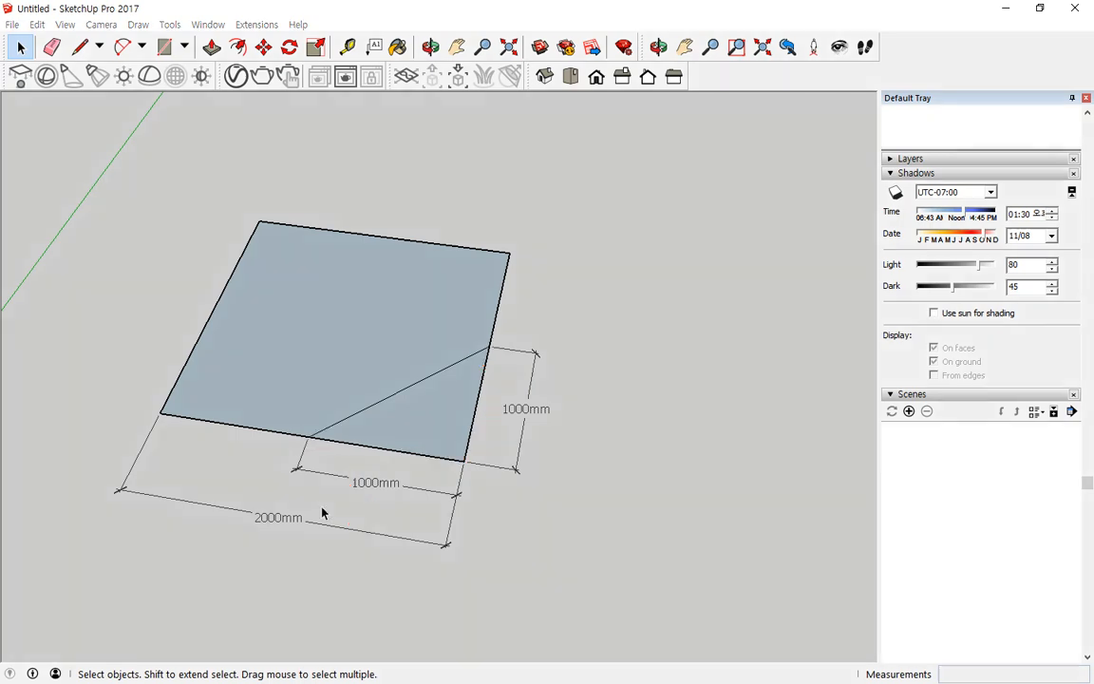
Step: Erase the diagonal line from the square's face
left_click(372, 407)
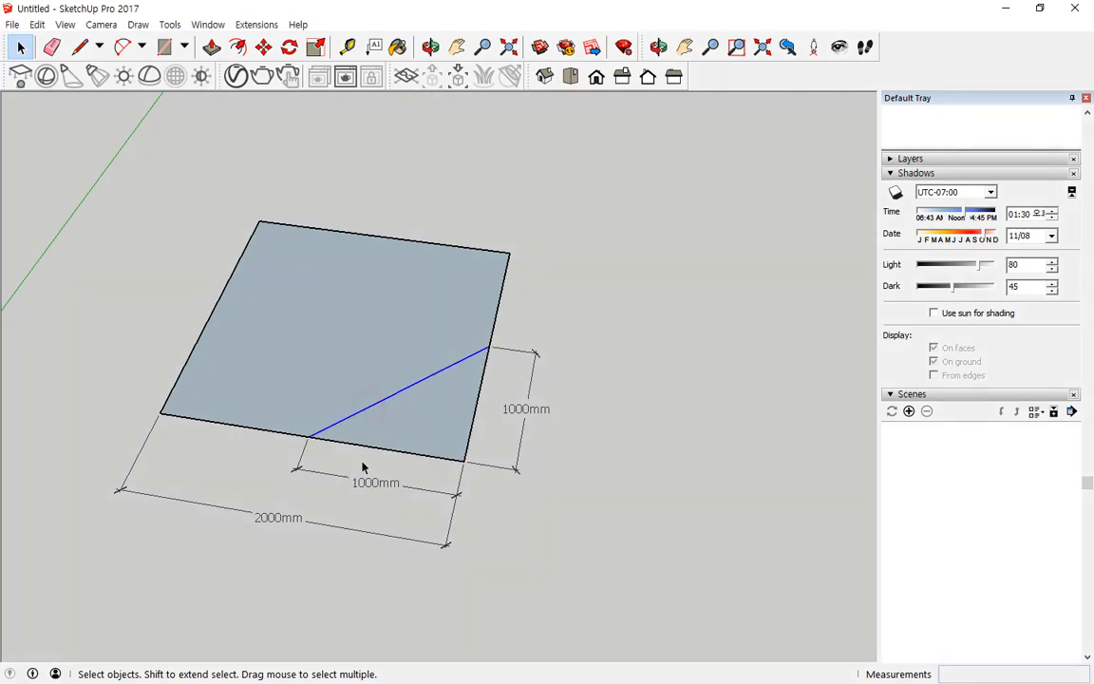
left_click(53, 47)
left_click(364, 406)
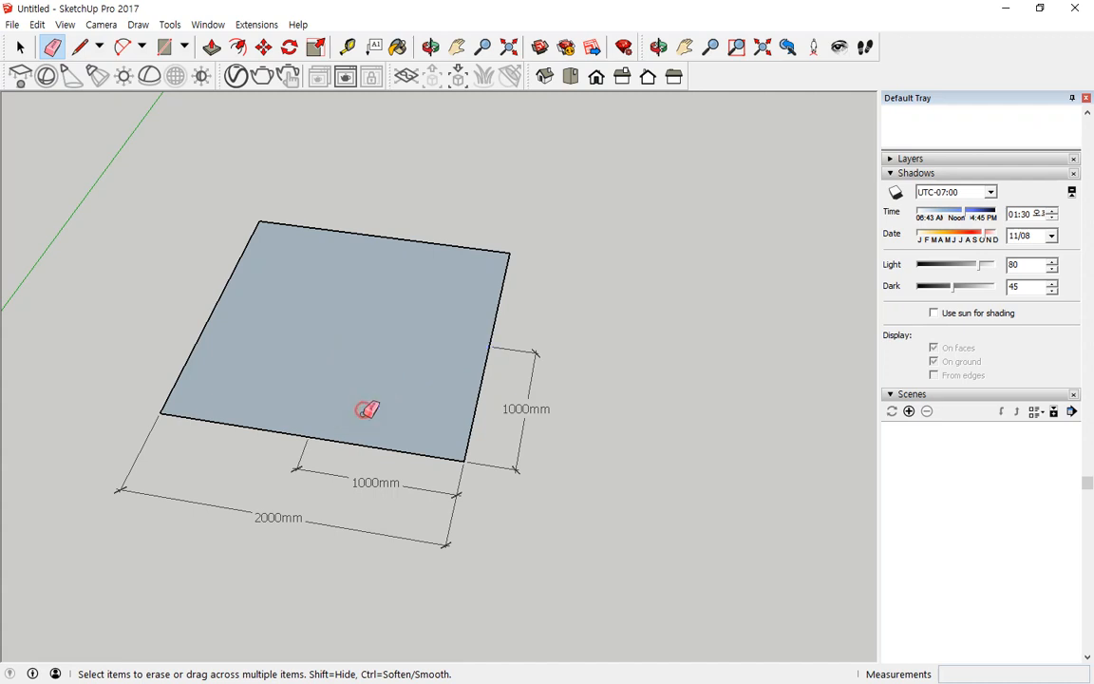
Step: Draw a line from the front edge's midpoint using the relative coordinates <1000,1000,>
left_click(80, 47)
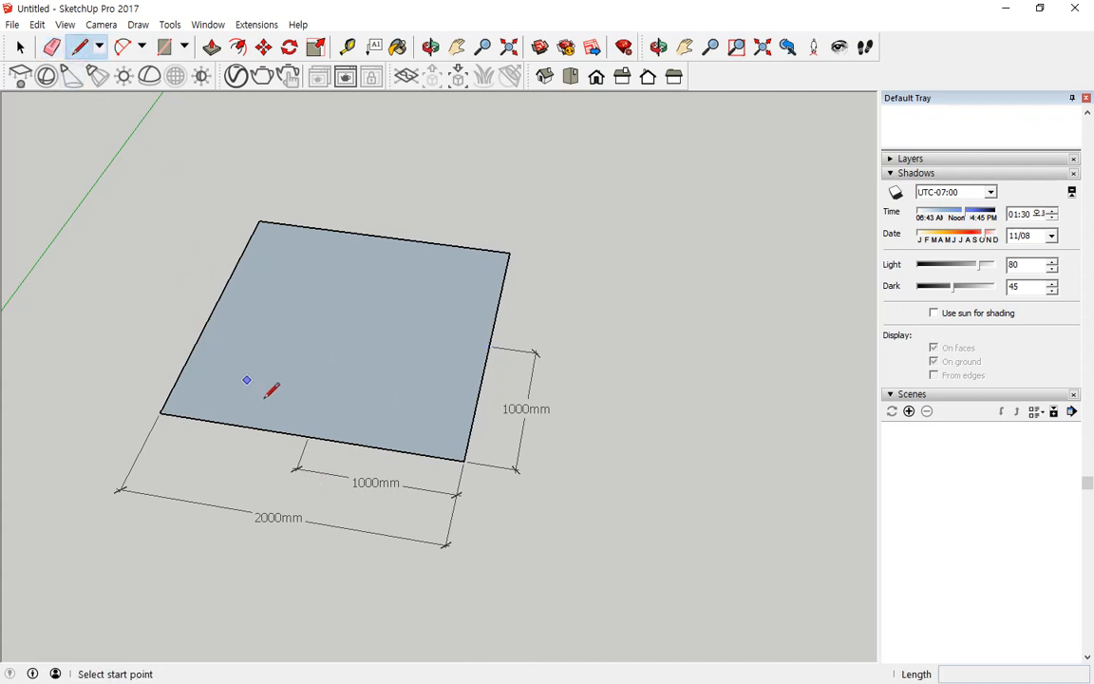
left_click(309, 436)
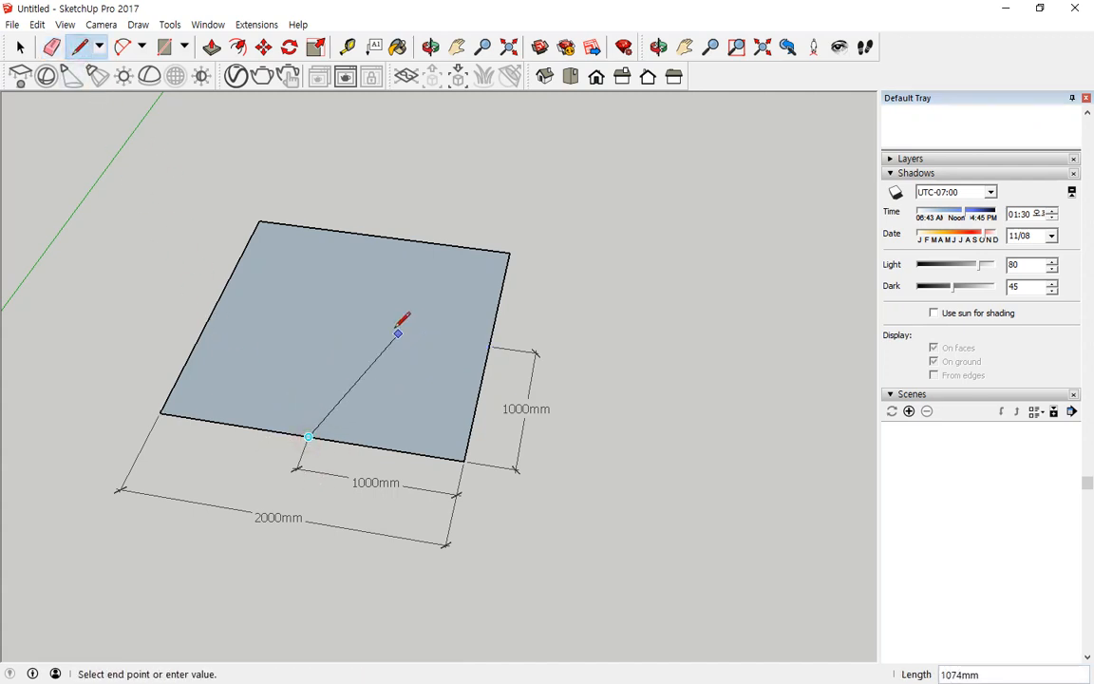
left_click(393, 331)
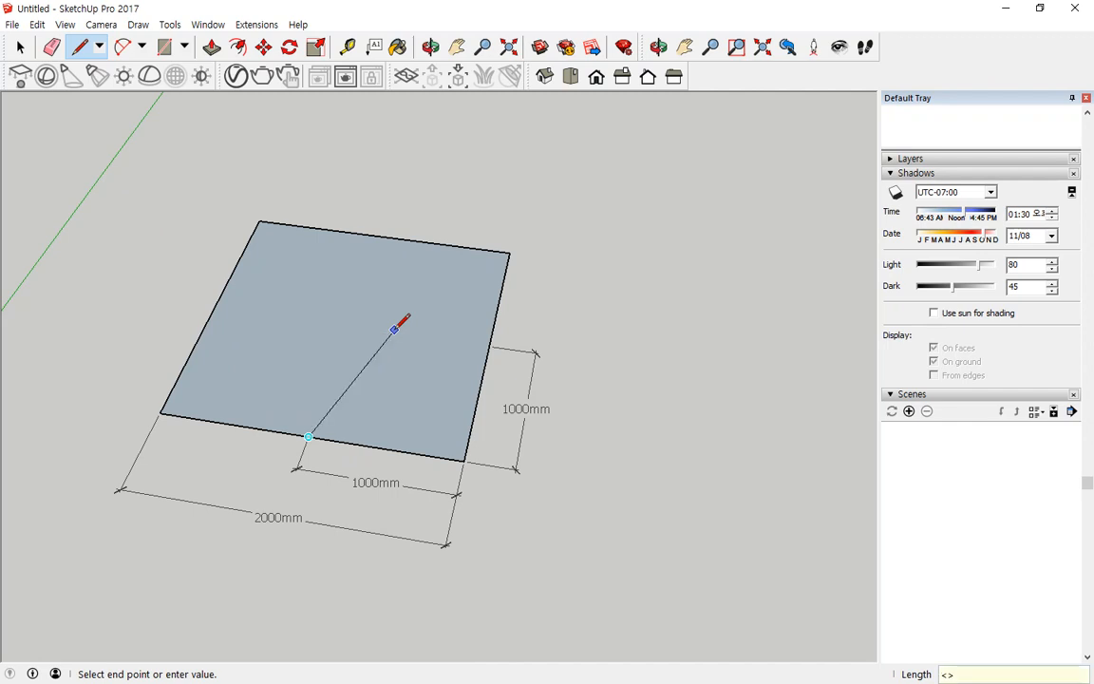
type("1000,1000,")
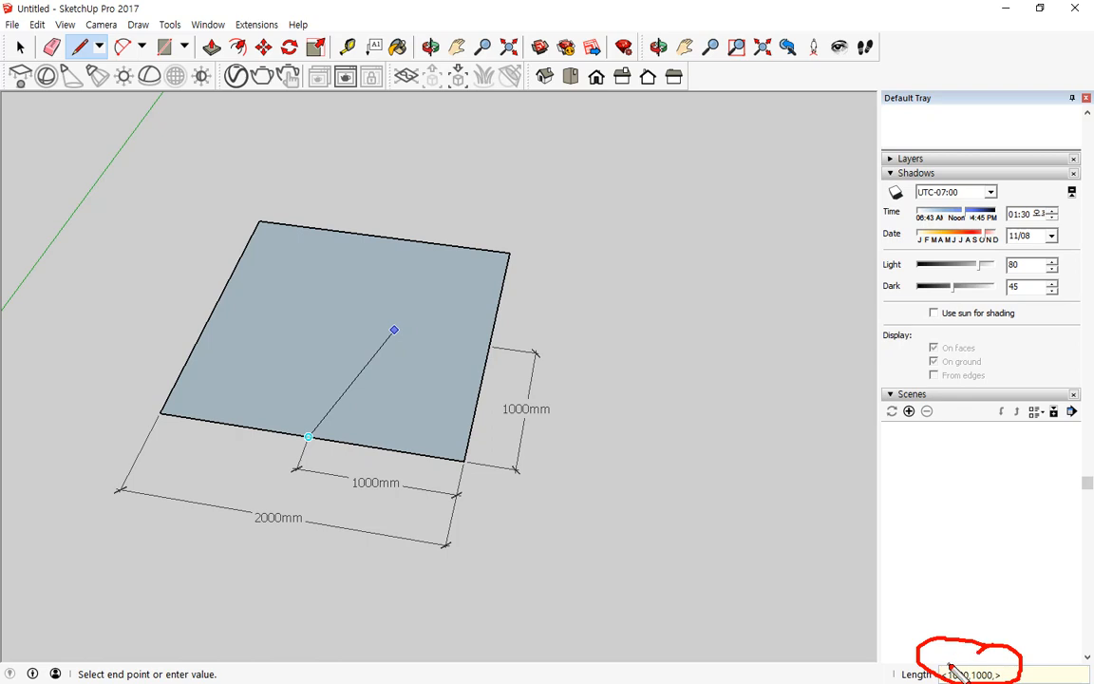
key("Return")
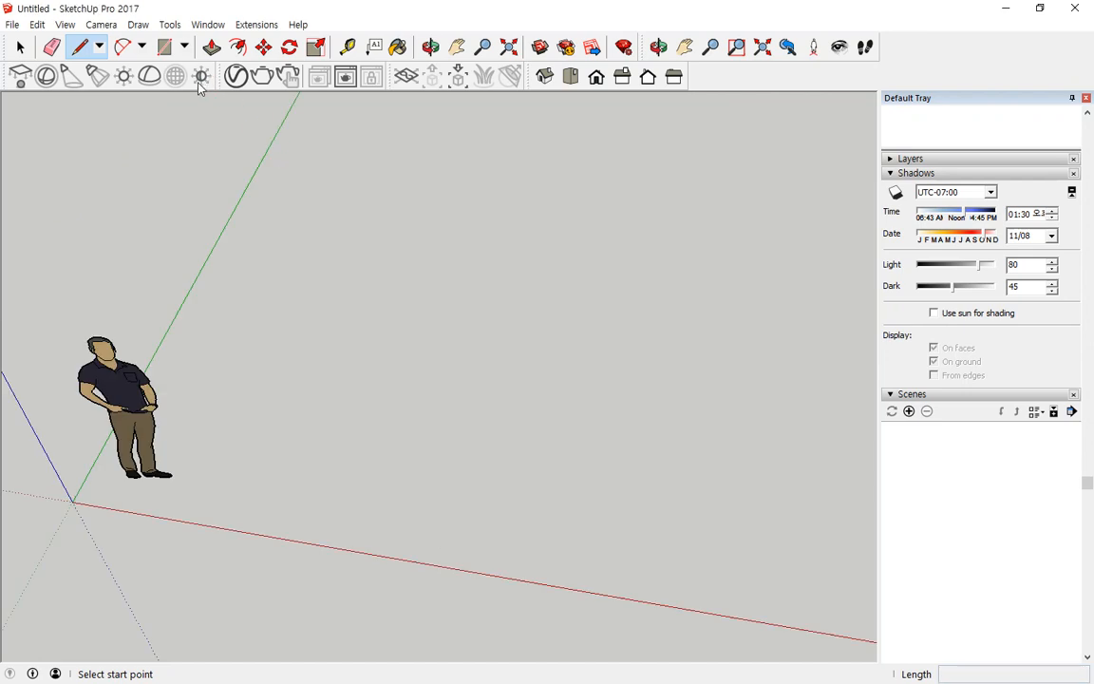
Step: Show the model in the Iso standard view and change it to the Top standard view
left_click(104, 26)
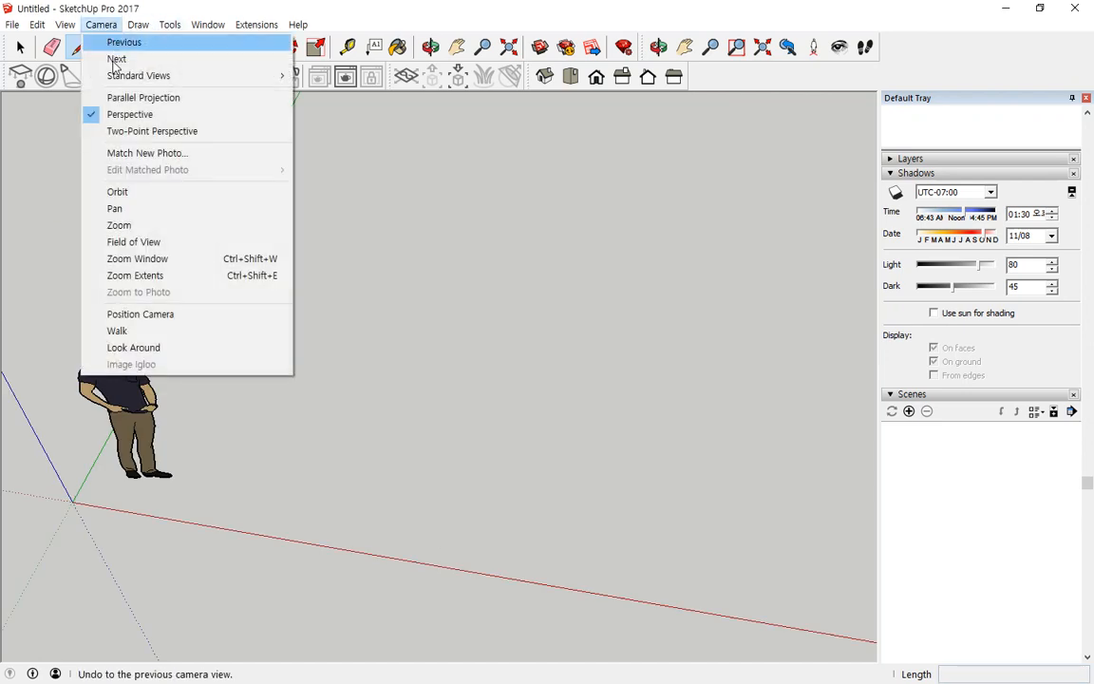
mouse_move(121, 82)
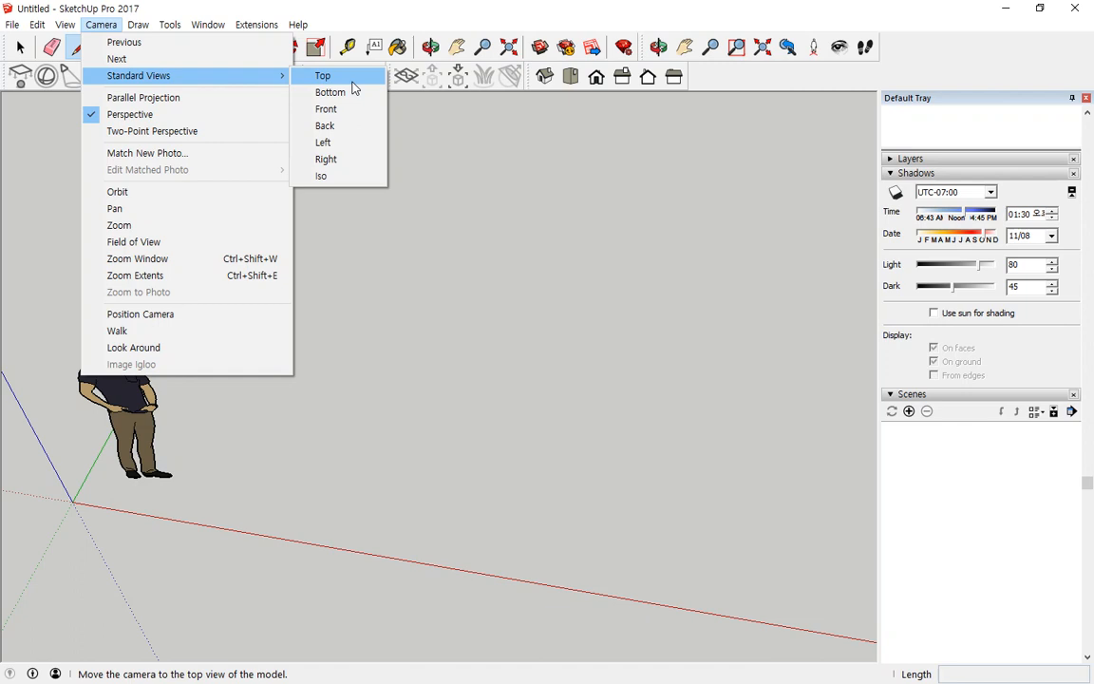
left_click(358, 176)
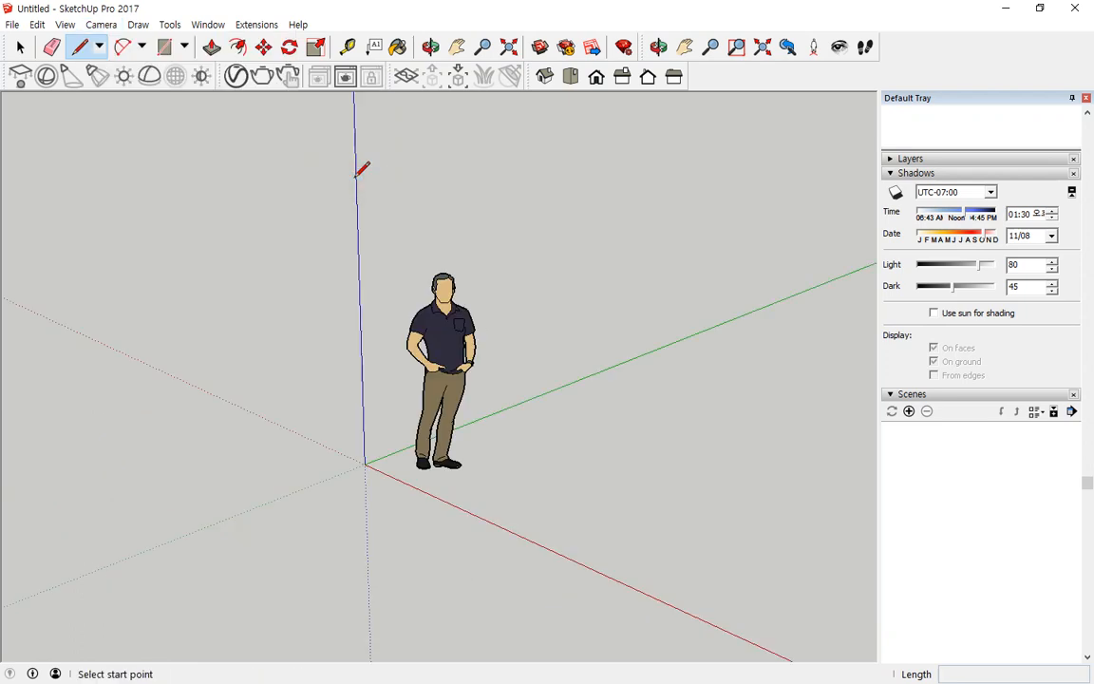
left_click(101, 24)
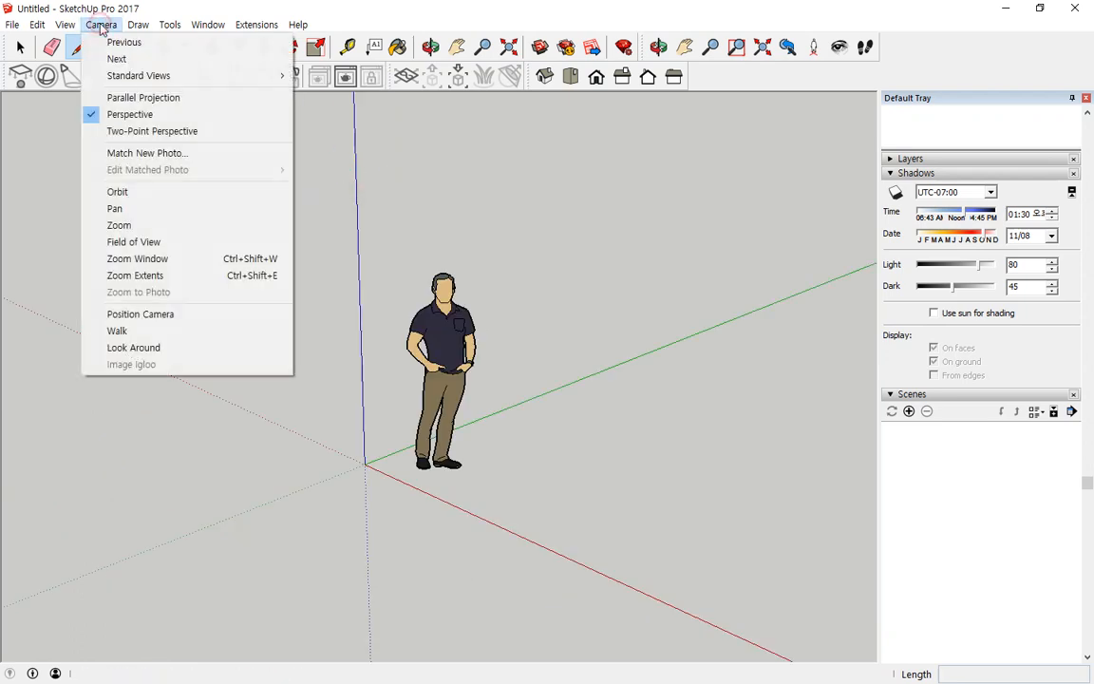
mouse_move(202, 90)
left_click(318, 78)
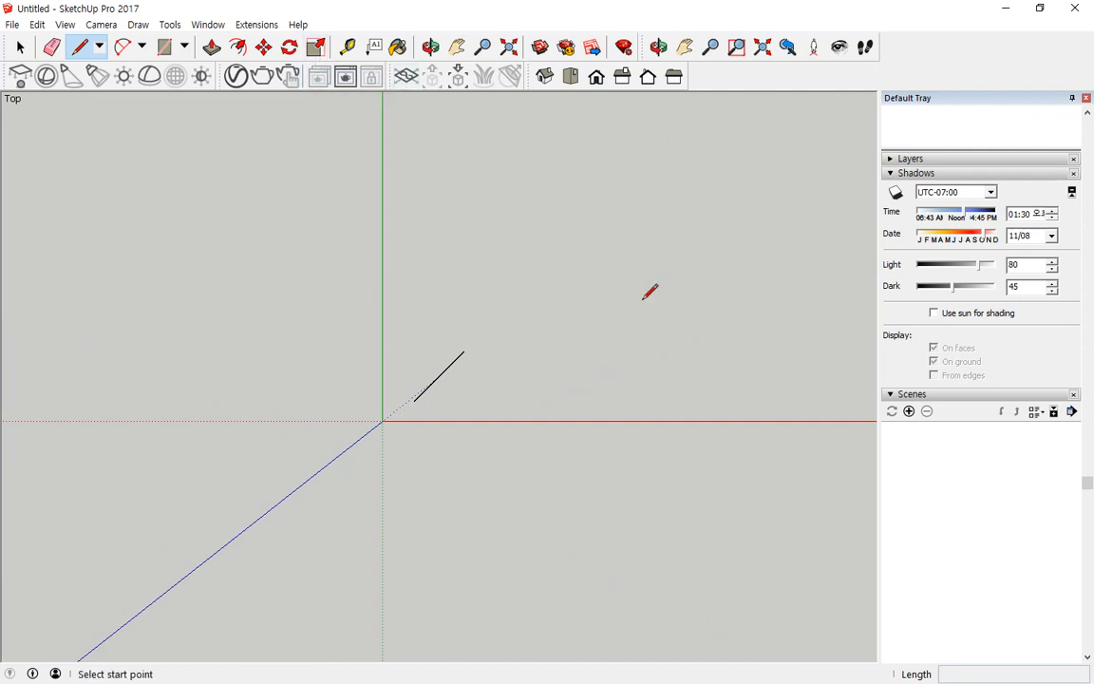
Step: Draw a short segment along the red axis and an equally long one from its end along the green axis
left_click(513, 286)
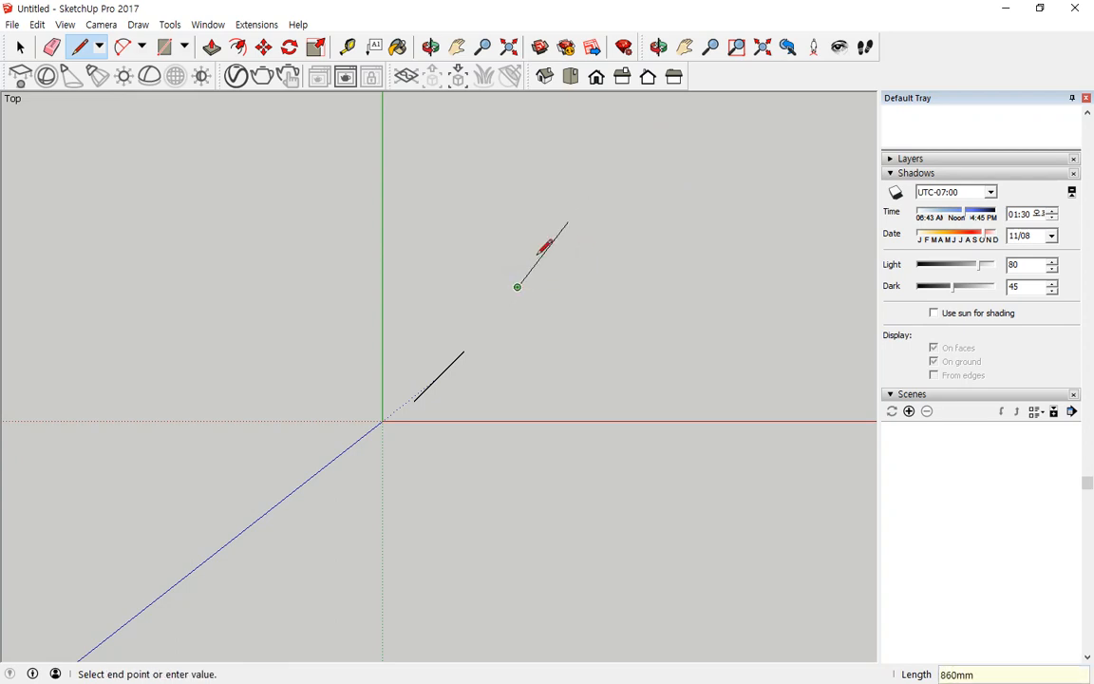
scroll(522, 287, "up", 6)
left_click(529, 292)
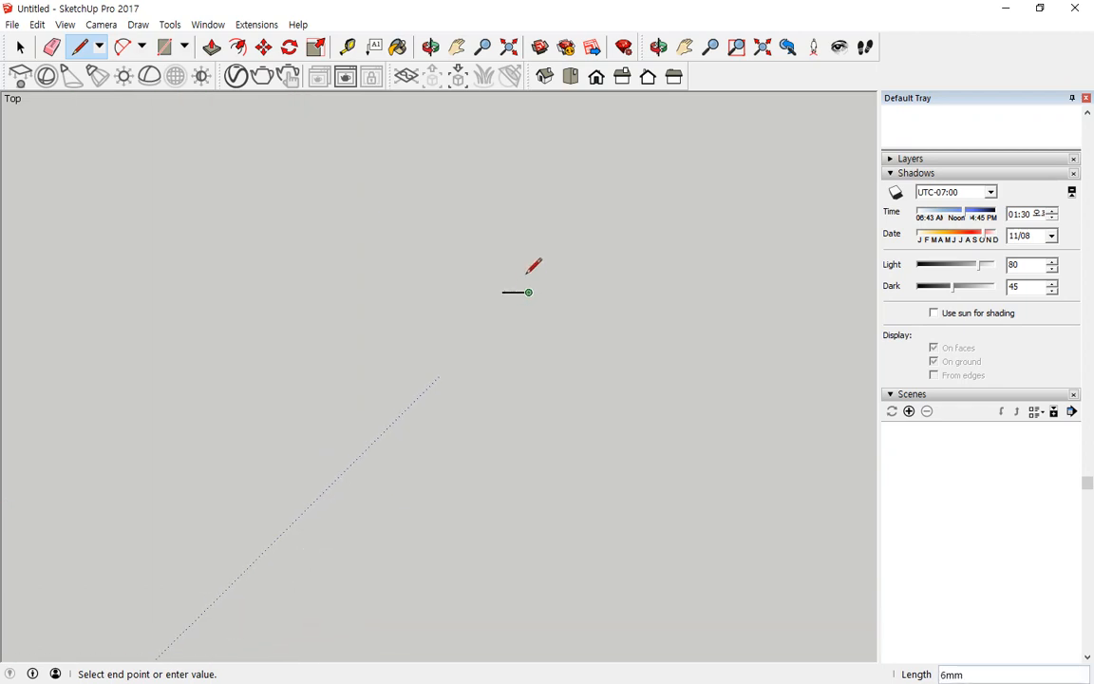
left_click(558, 243)
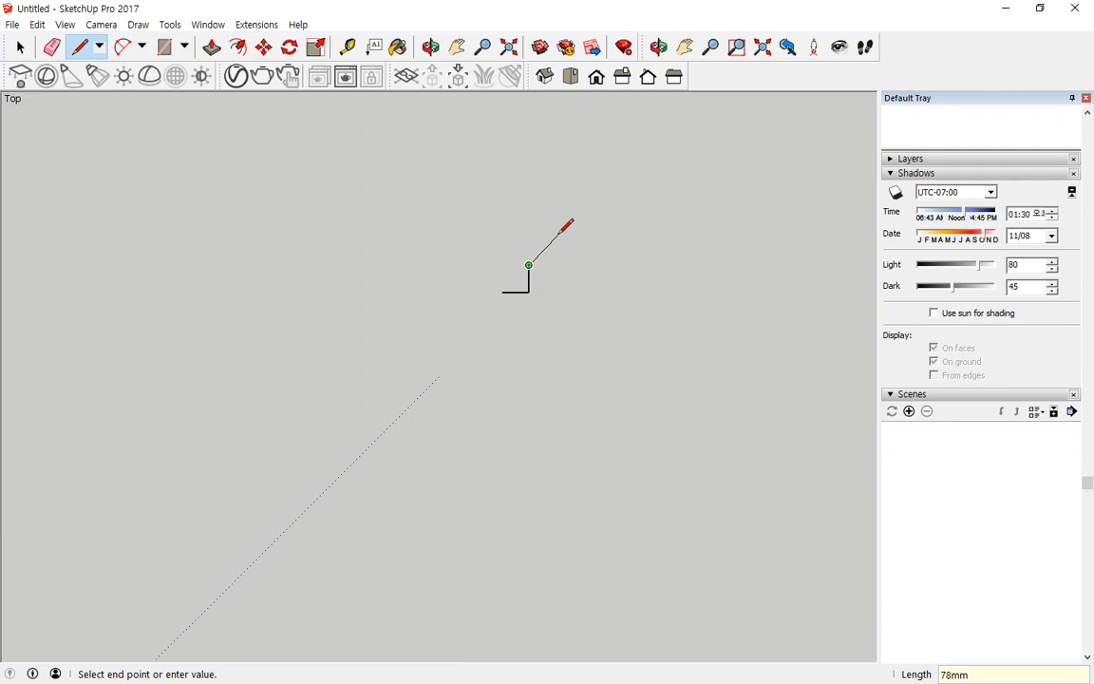
Step: Continue the profile with a diagonal segment using the relative coordinates <50,50,>
type("<50>")
type("50,50,>")
key("Return")
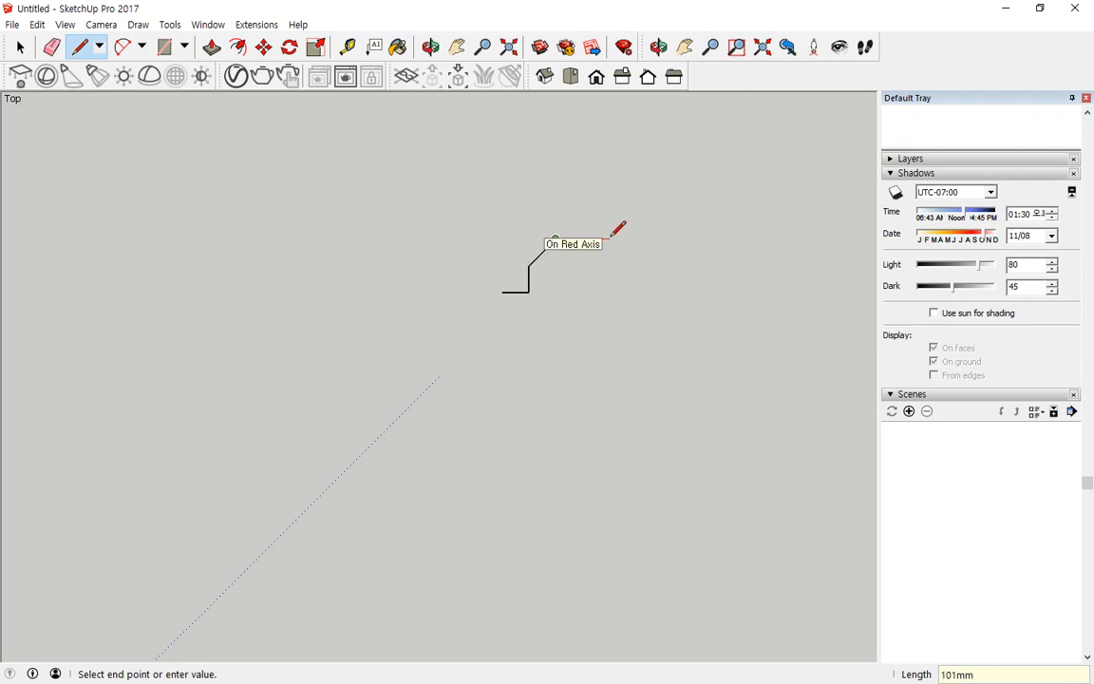
Step: Extend the profile with a longer segment along the red axis and a diagonal offset 100 mm along both the red and green axes
left_click(635, 238)
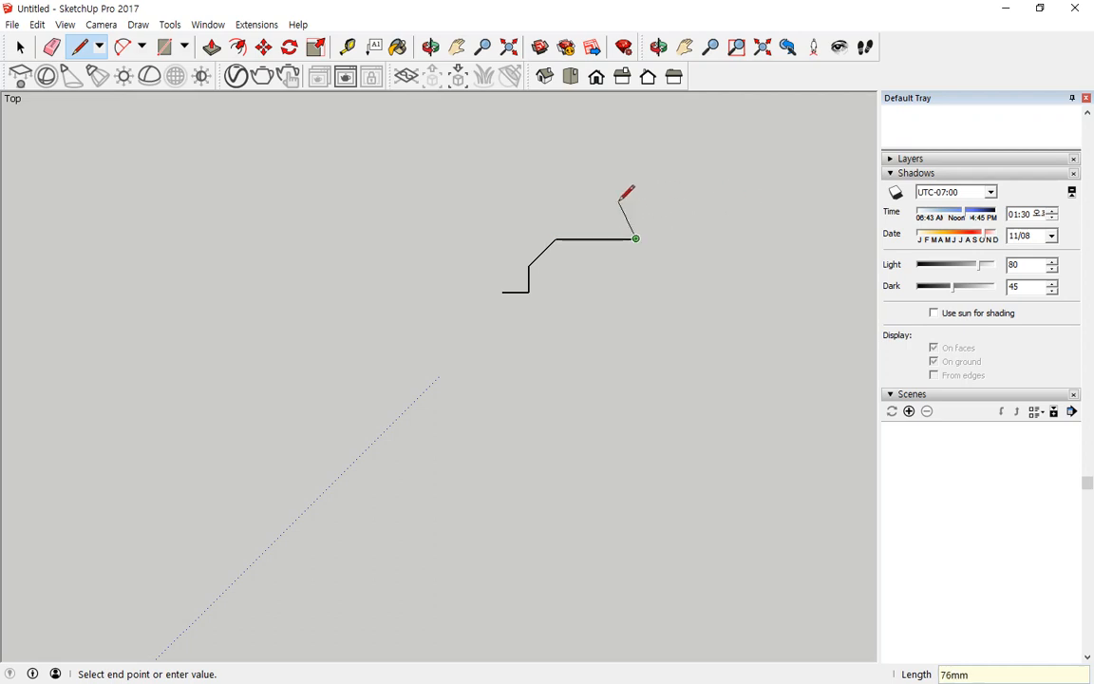
type("<100>")
key("Return")
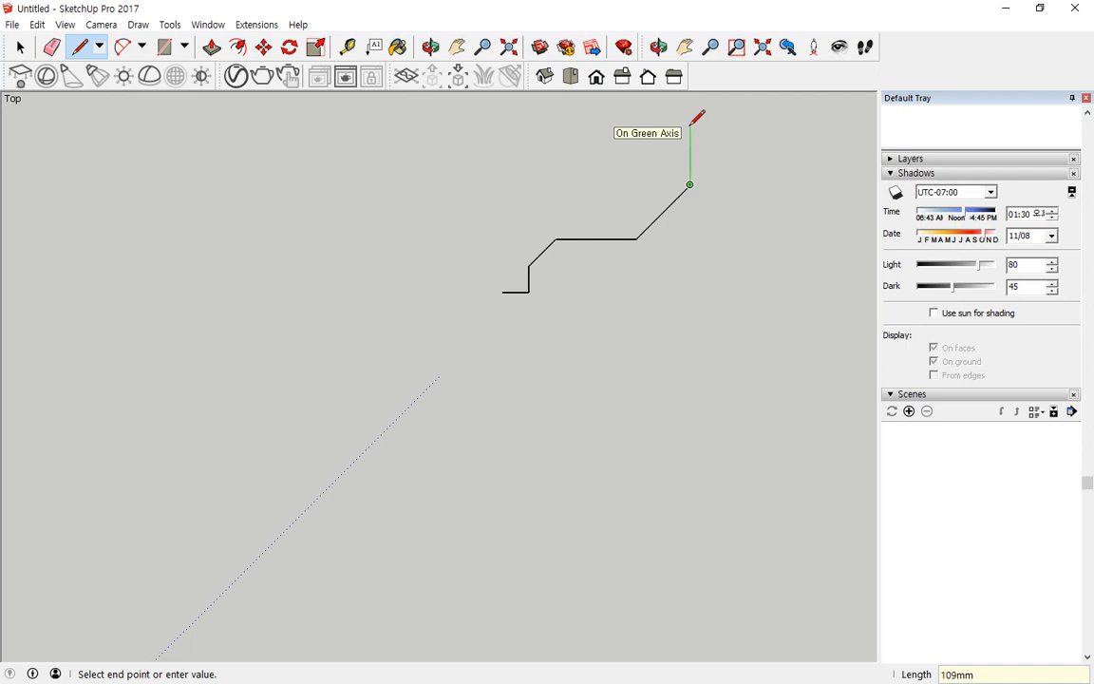
Step: Add a 50 mm segment along the green axis from the end of the 100 mm diagonal offset
type("50")
key("Return")
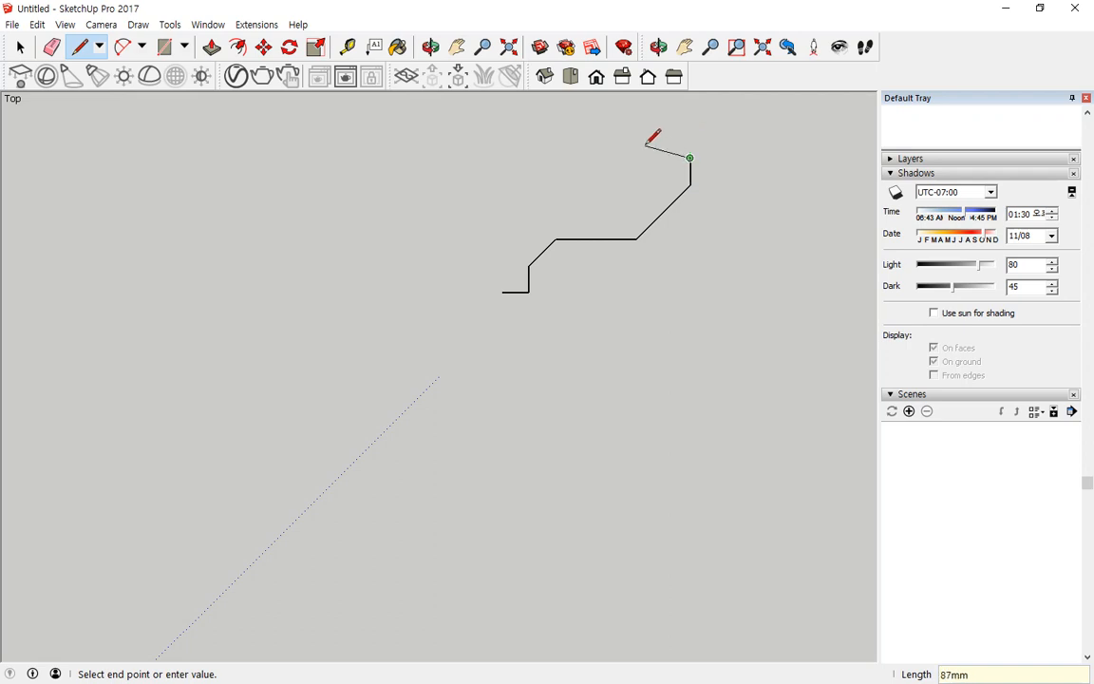
Step: Try a diagonal segment from the profile's end with the relative coordinates <50,50,> and undo it
type("<>")
type("50,50")
type(",>")
key("Return")
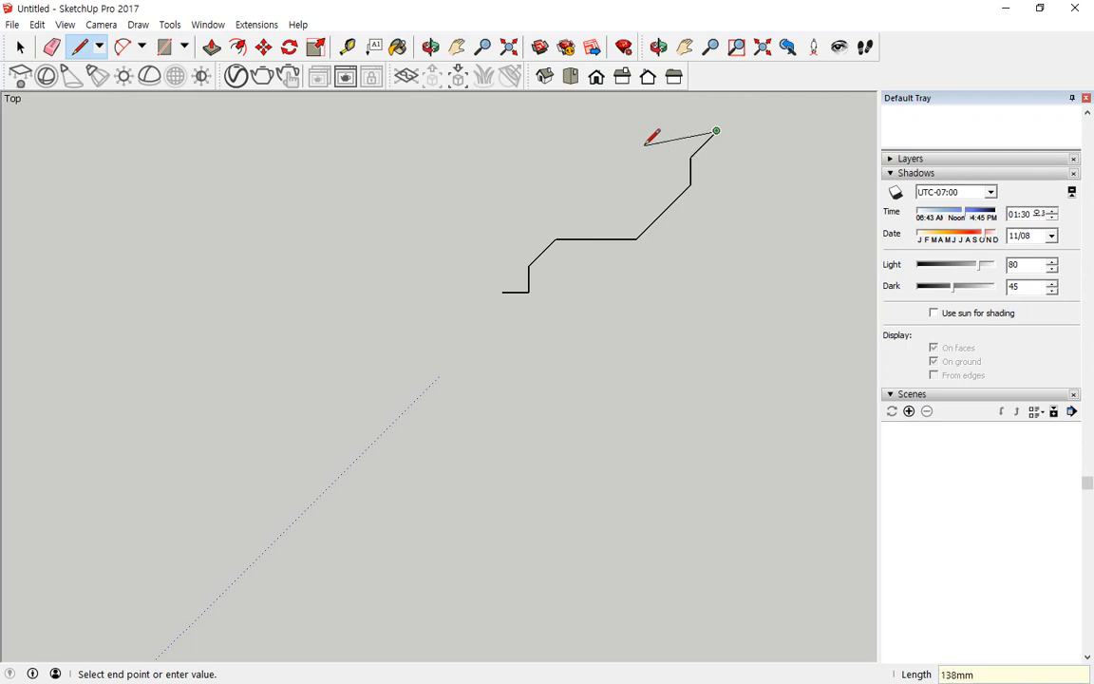
key("ctrl+z")
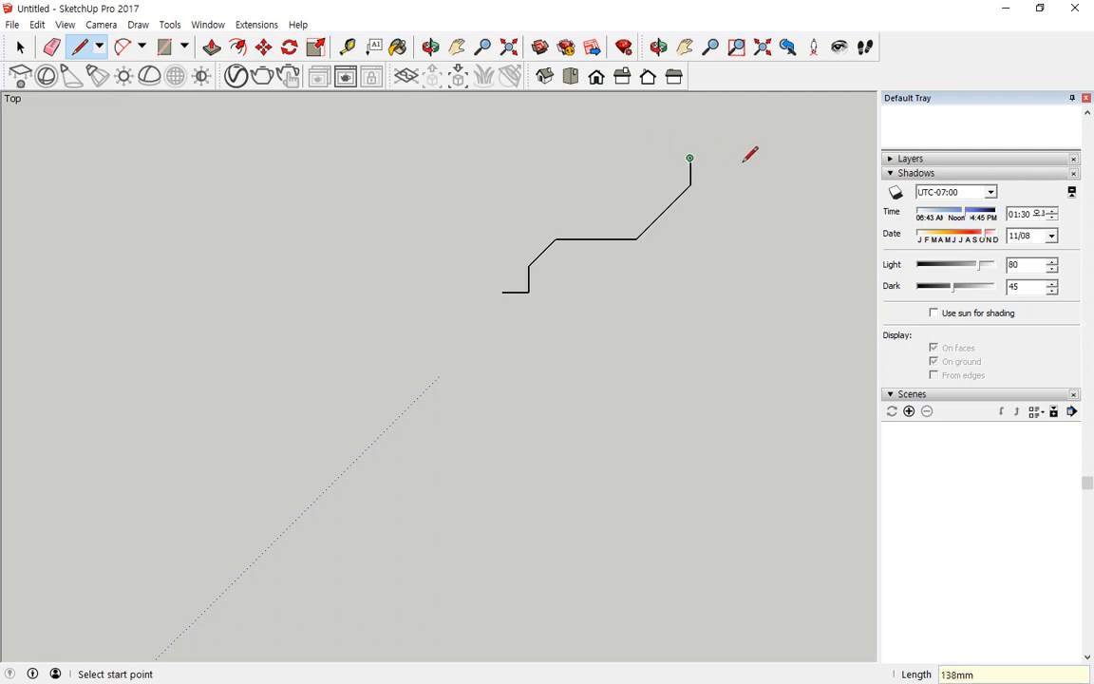
Step: Draw a diagonal segment from the upper end of the 50 mm vertical segment using the relative coordinates <-50,50,>
left_click(690, 158)
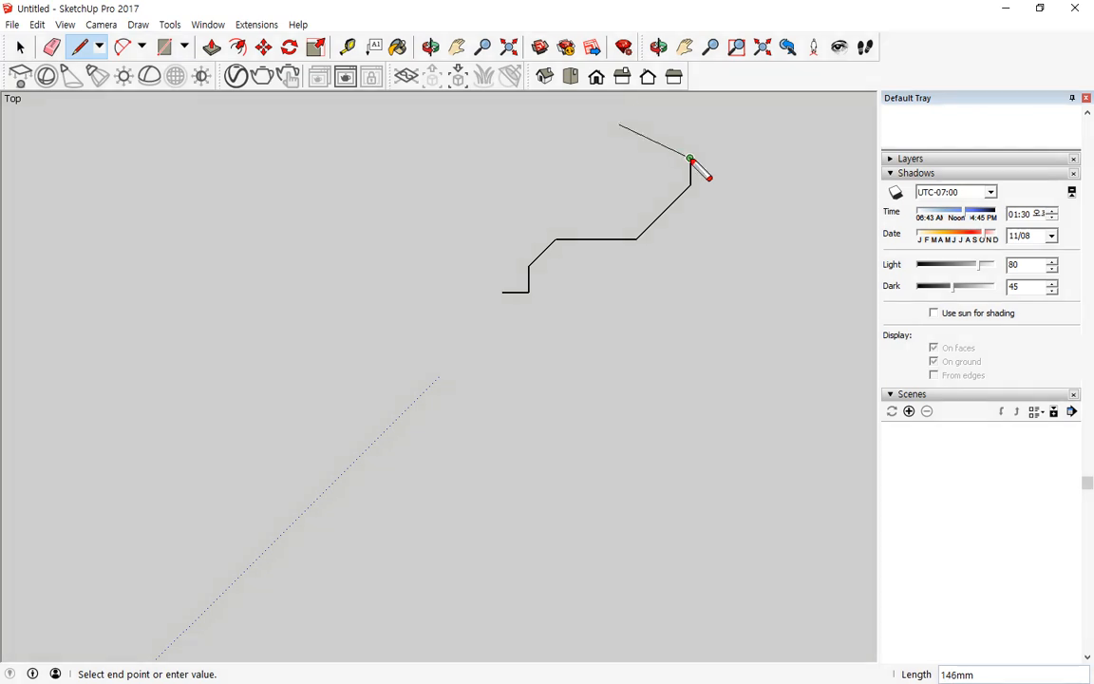
mouse_move(691, 160)
left_mouse_down()
mouse_move(604, 154)
mouse_move(615, 176)
mouse_move(683, 103)
mouse_move(679, 92)
left_mouse_up()
mouse_move(679, 91)
left_mouse_down()
mouse_move(670, 98)
mouse_move(702, 97)
left_mouse_up()
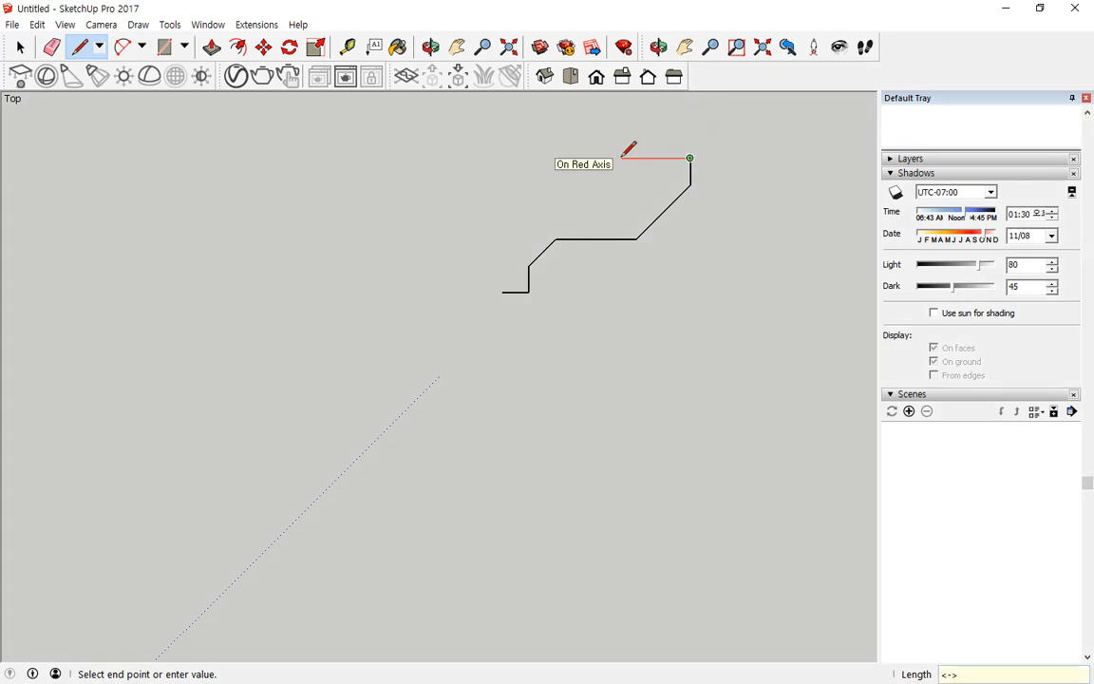
type("50,50")
key("Return")
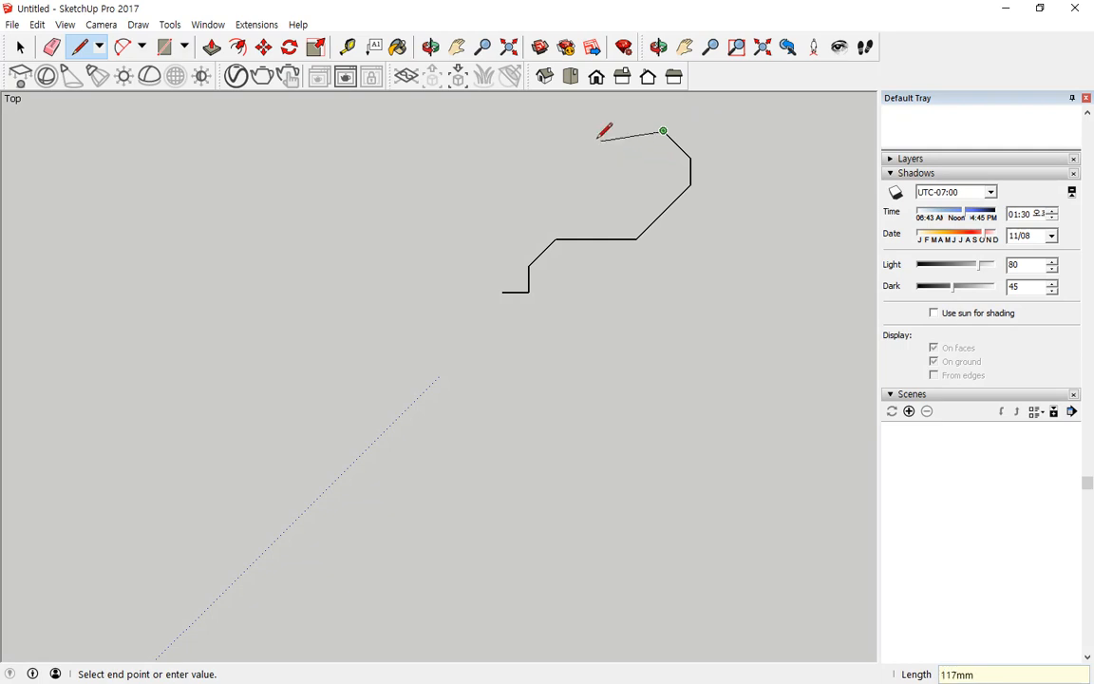
Step: Continue the profile with a 300 mm segment back along the red axis and a diagonal at the relative coordinates <-50,-50,>
type("300")
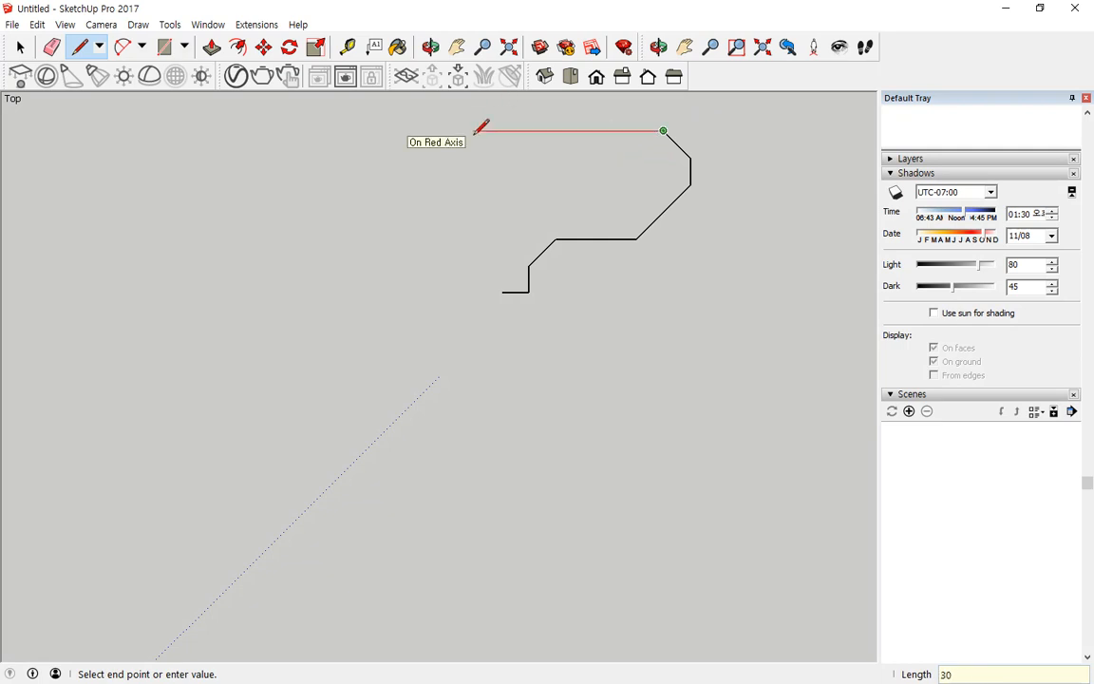
key("Return")
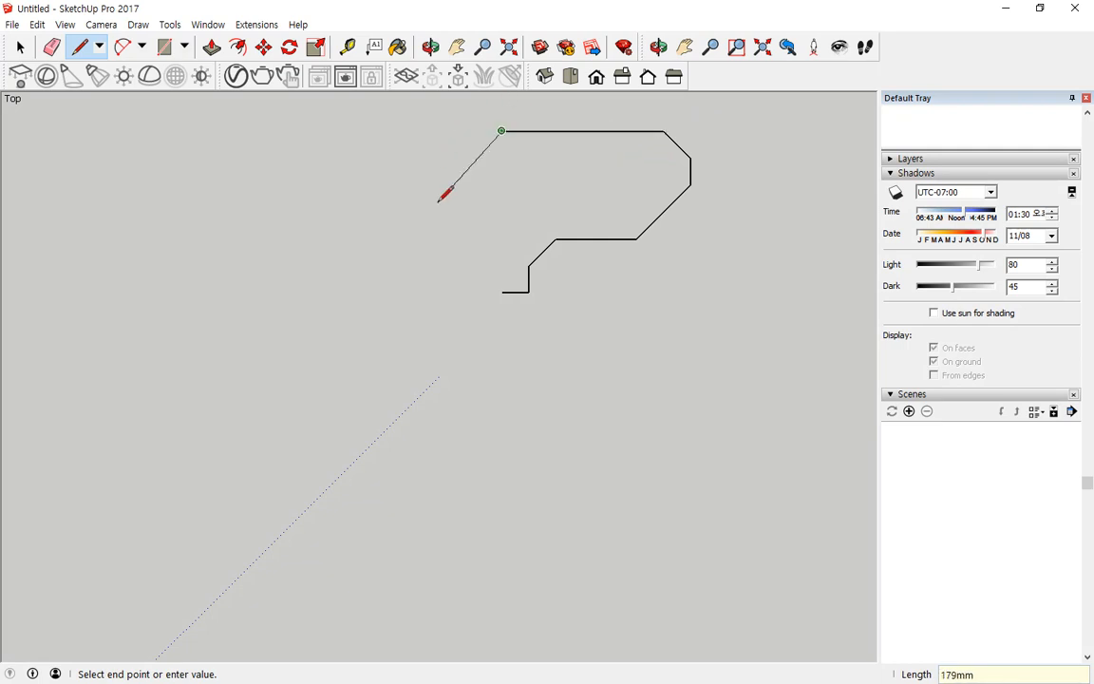
type("<-50,-50,>")
key("Return")
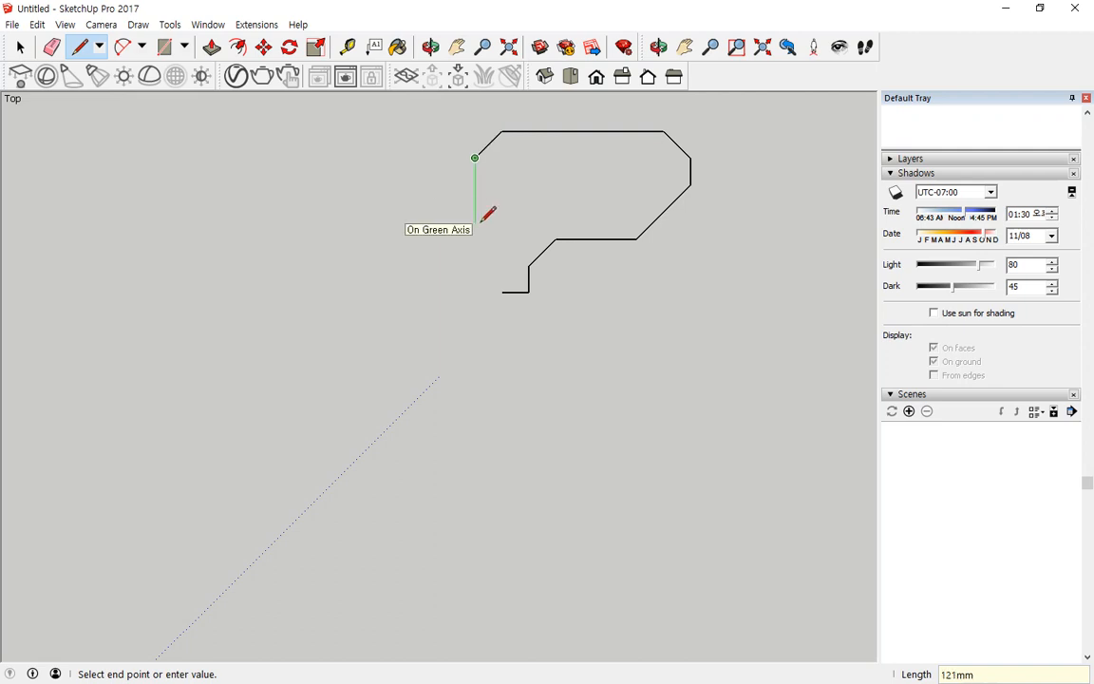
type("200")
key("Return")
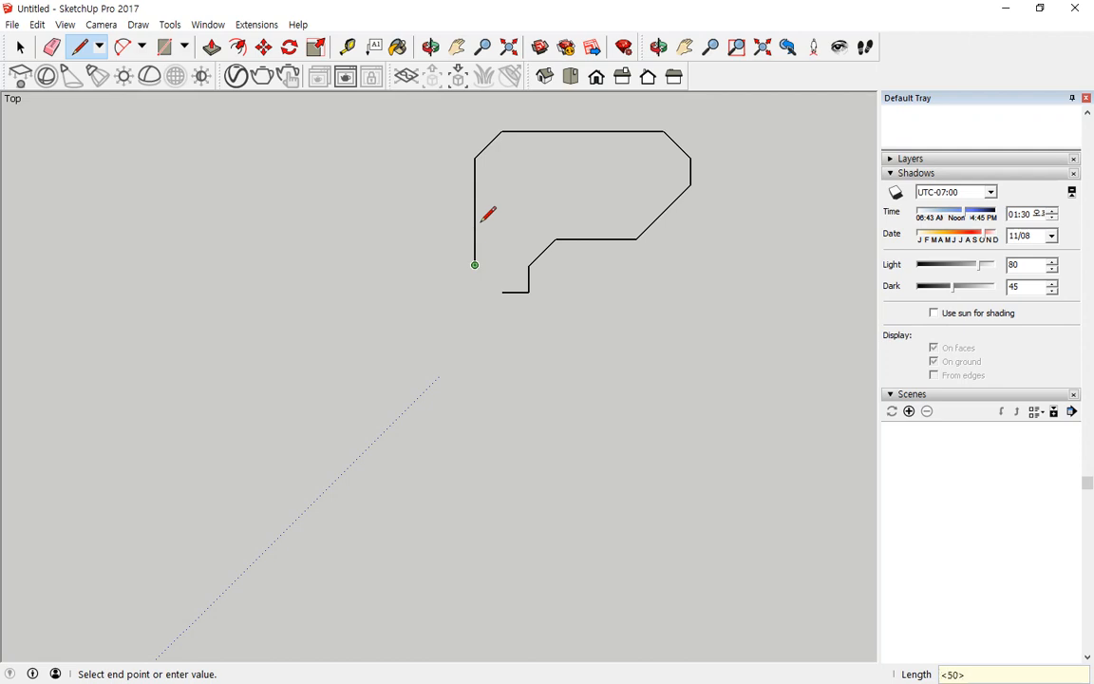
type("50,-50")
key("Escape")
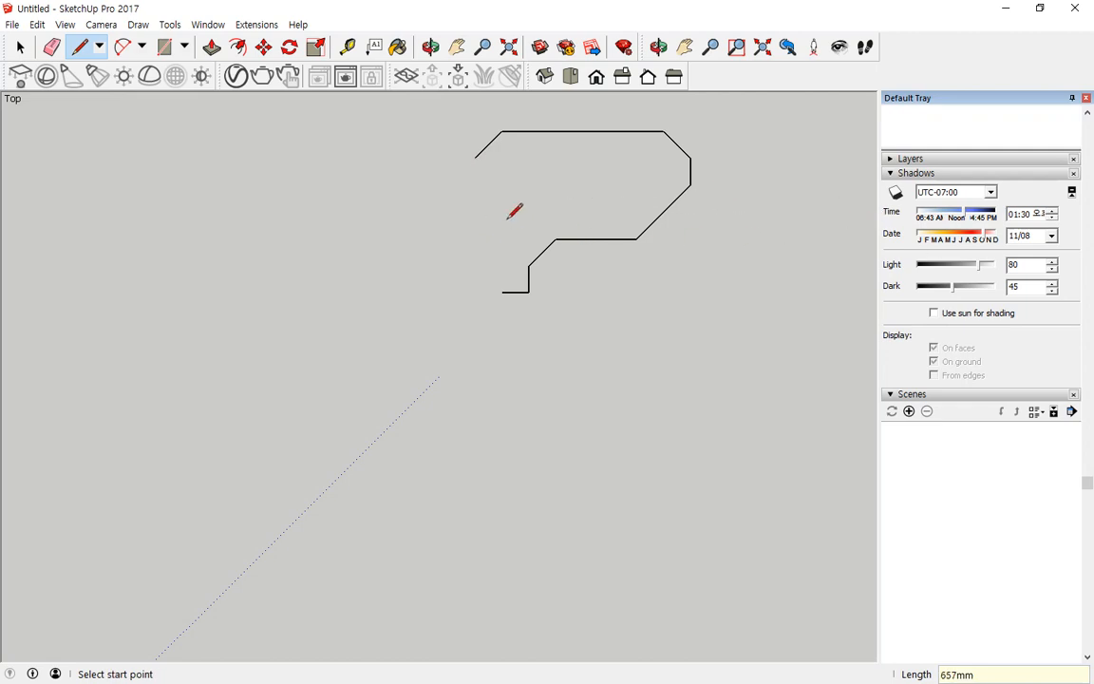
Step: Draw a 200 mm segment down the green axis from the open upper end and close the profile with a diagonal at <50,-50,>
left_click(475, 158)
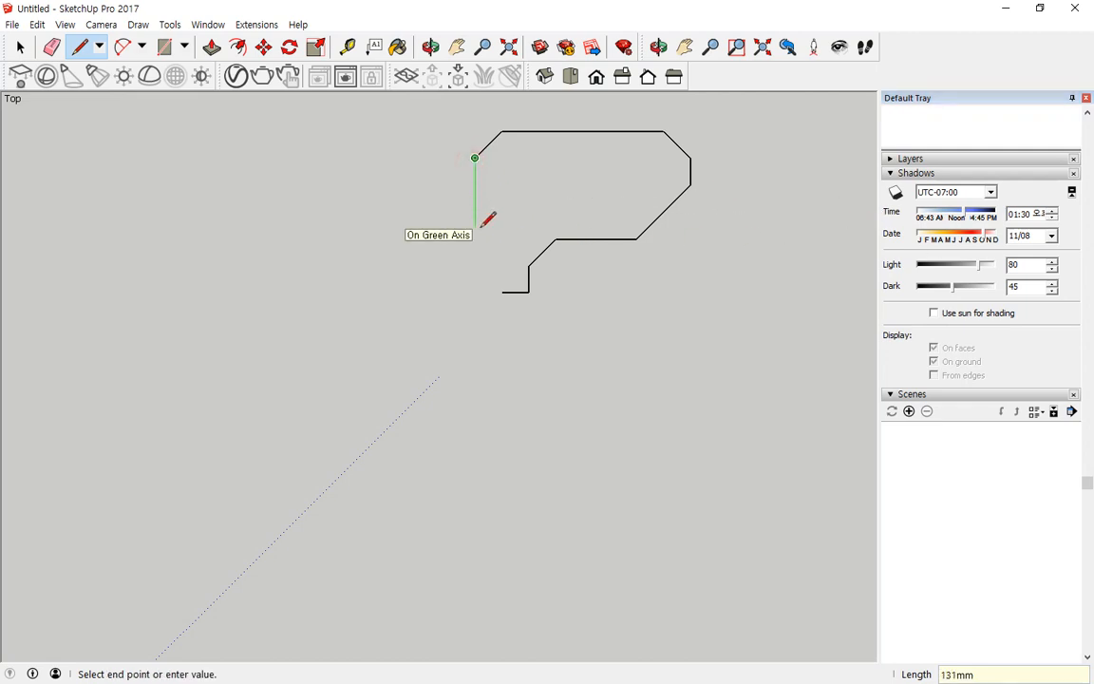
type("200")
key("Return")
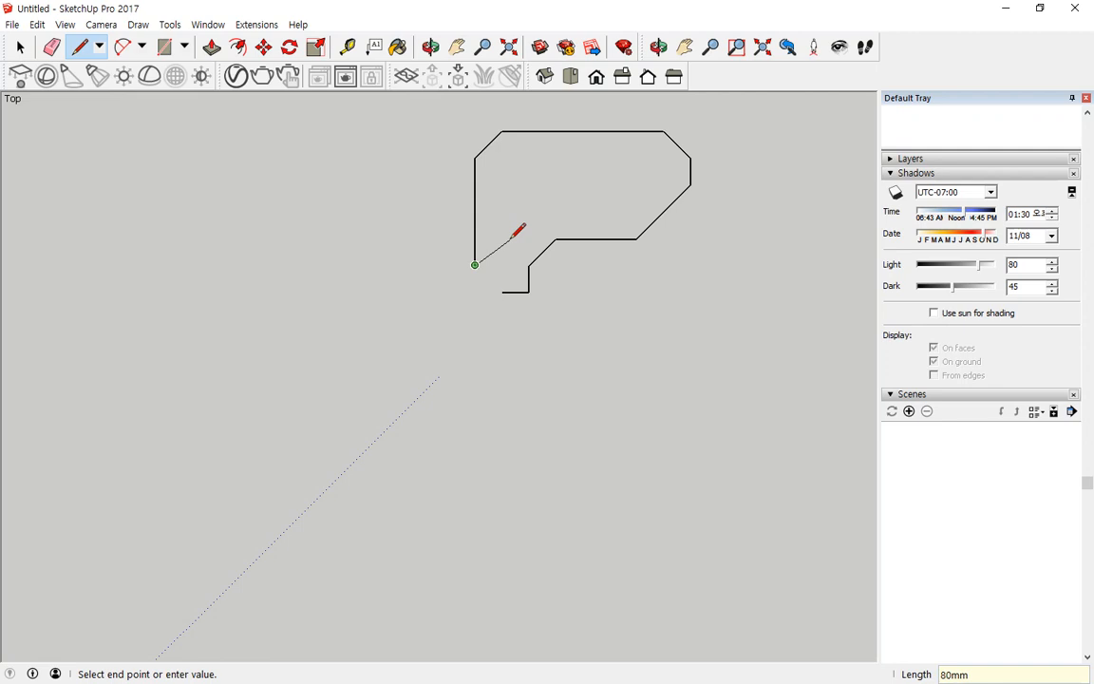
type("<>")
type("50")
type(",-50,>")
key("Return")
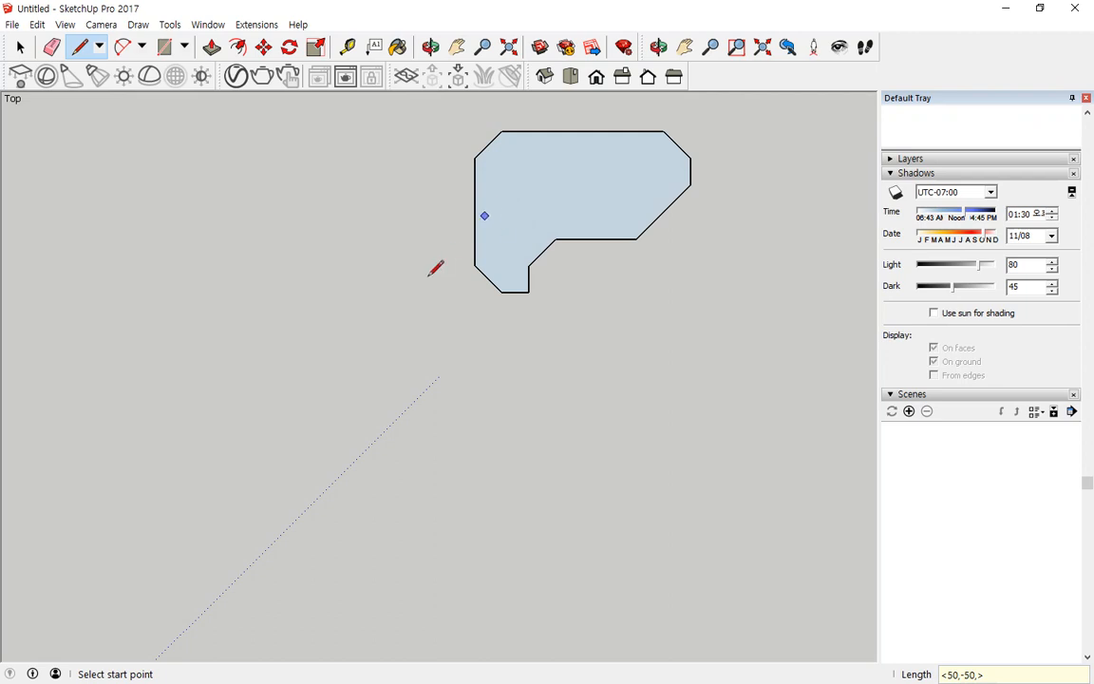
Step: Push/Pull the closed profile face upward by 400 mm
middle_click_drag(421, 352, 551, 190)
left_click(211, 47)
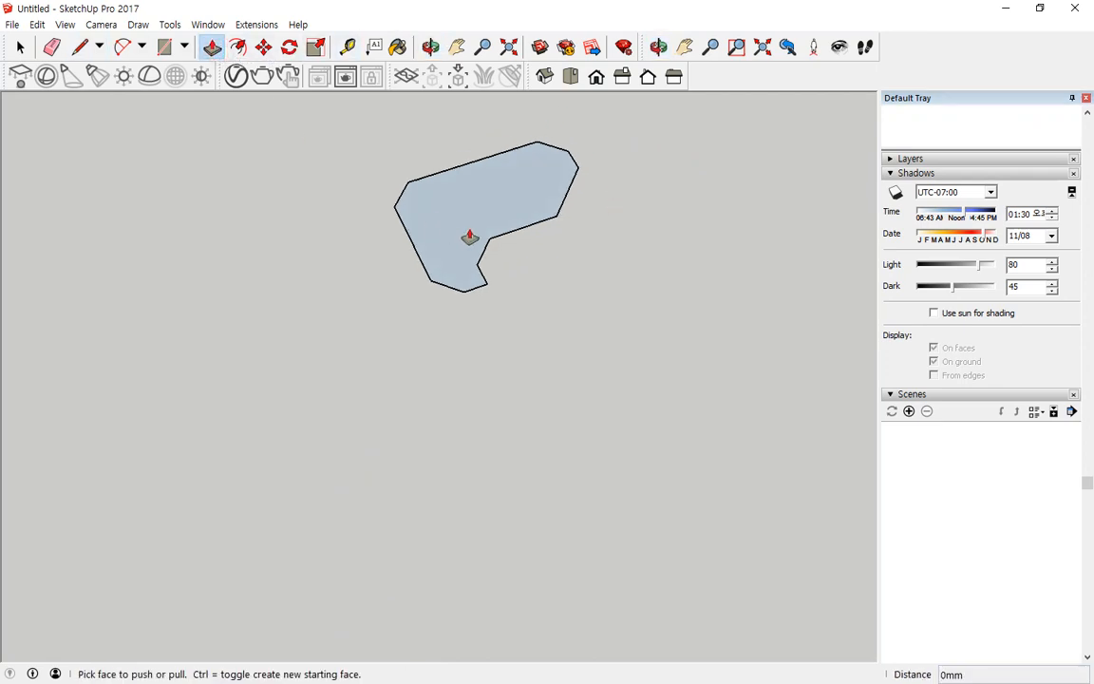
left_click_drag(471, 236, 478, 176)
type("400")
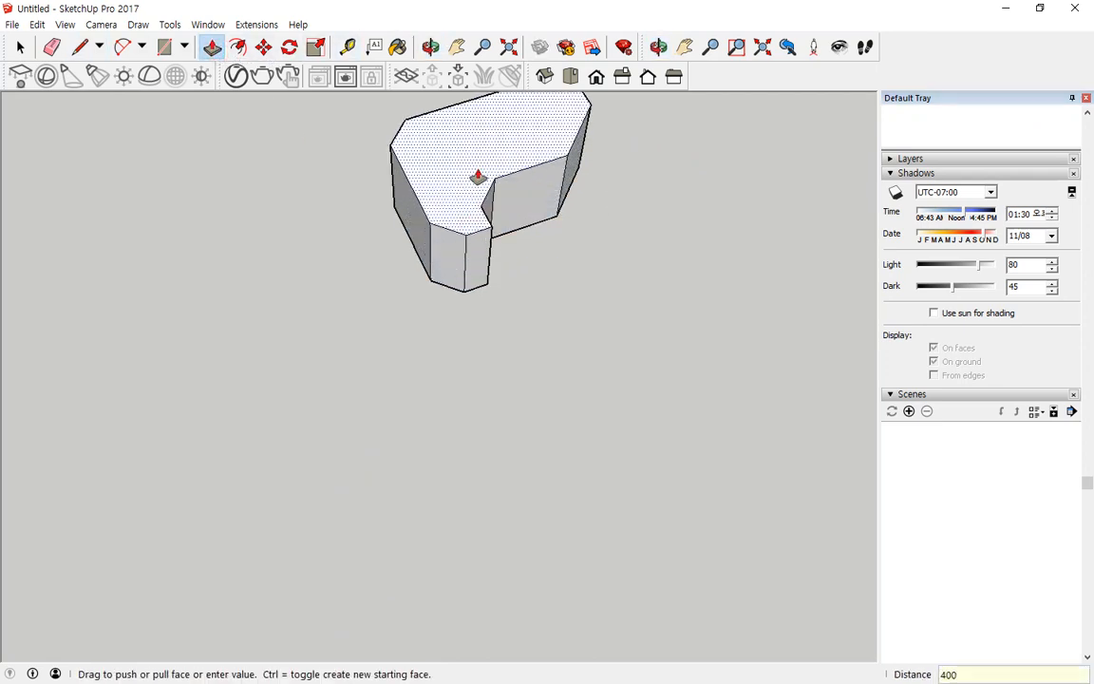
key("Return")
Step: Select the solid's top face and its front vertical edge one at a time, ending with the top face alone
middle_click_drag(491, 227, 214, 354)
key("space")
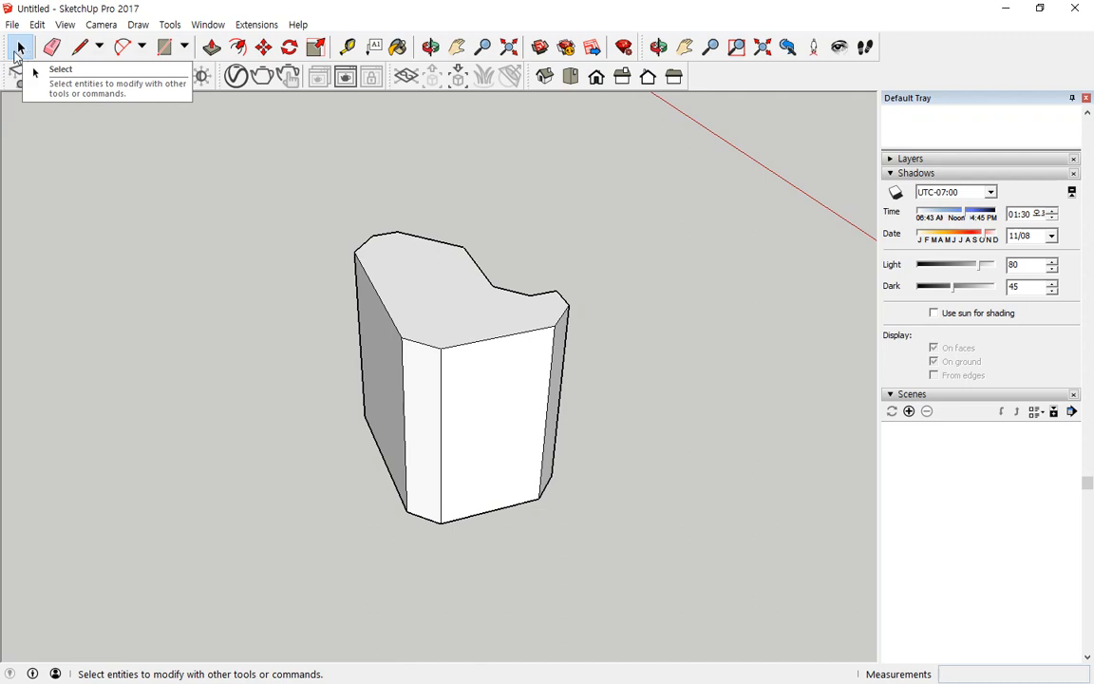
left_click(440, 329)
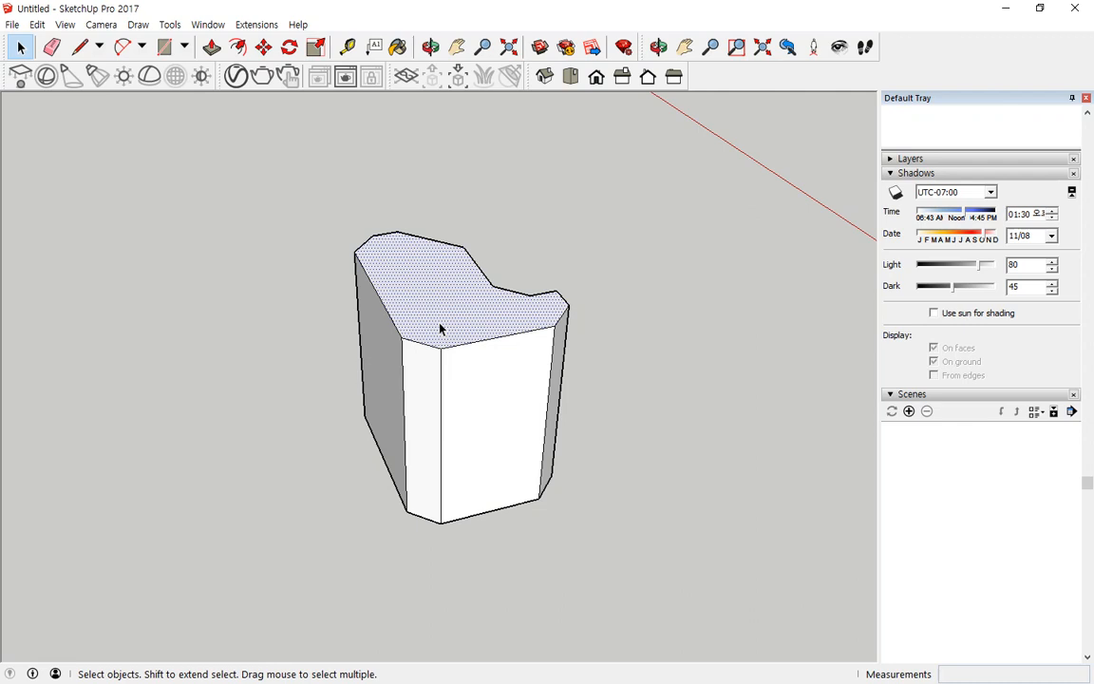
left_click(439, 379)
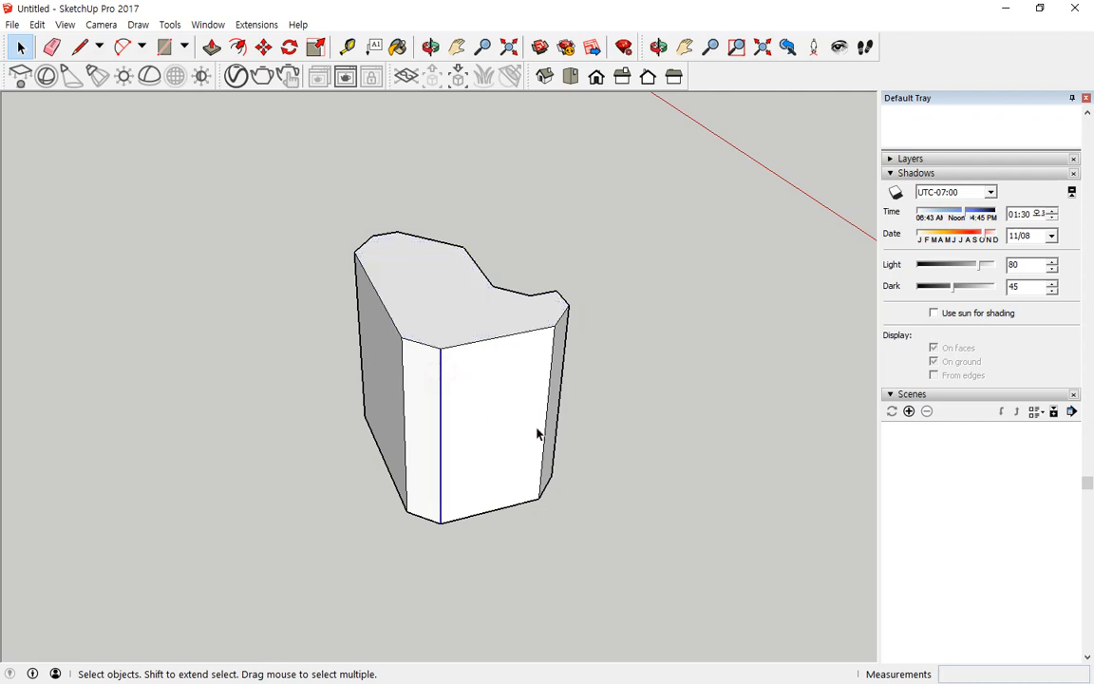
left_click(510, 236)
left_click(418, 276)
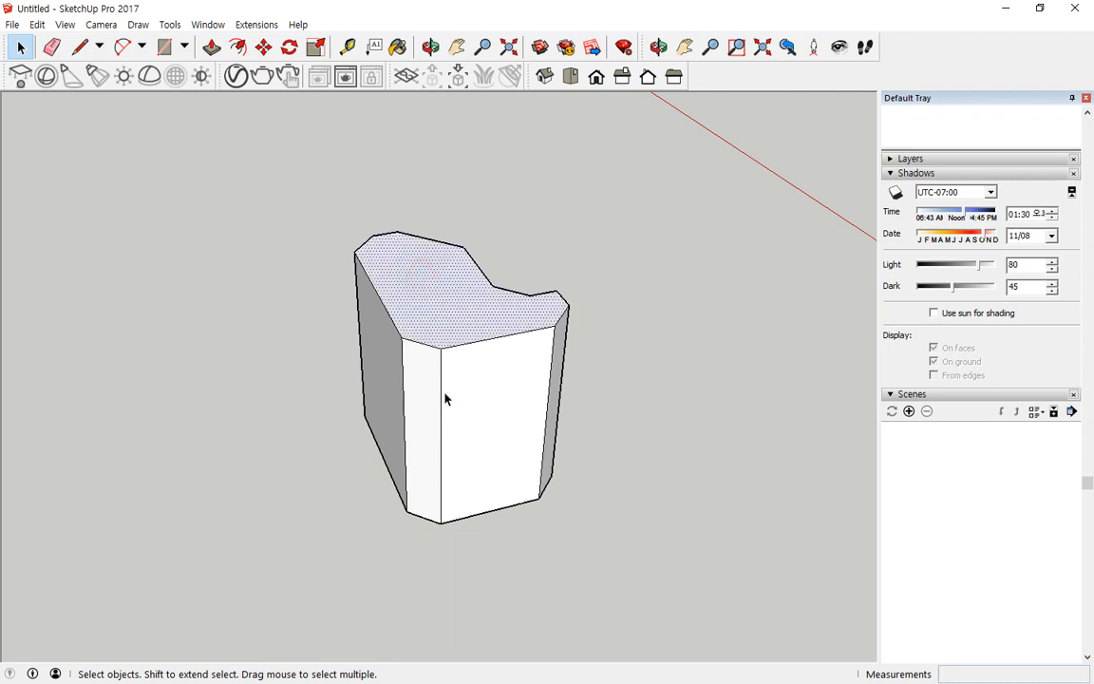
Step: Select the top face together with its bounding edges, clear the selection, and select the same face and edges again
double_click(440, 282)
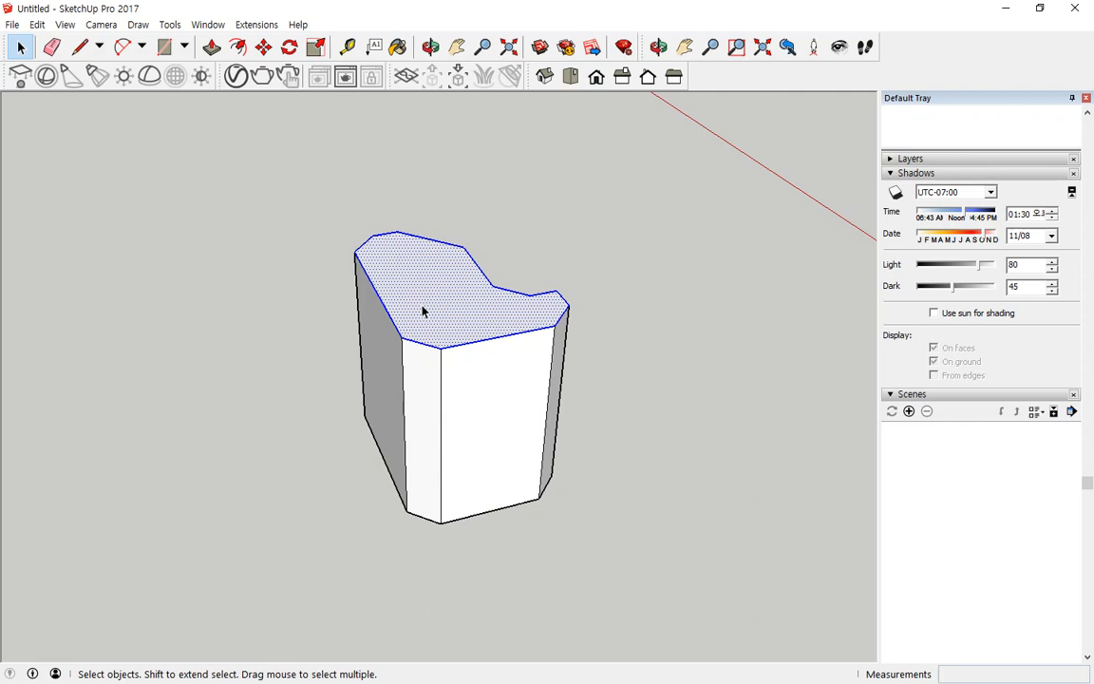
left_click(520, 214)
scroll(427, 224, "up", 3)
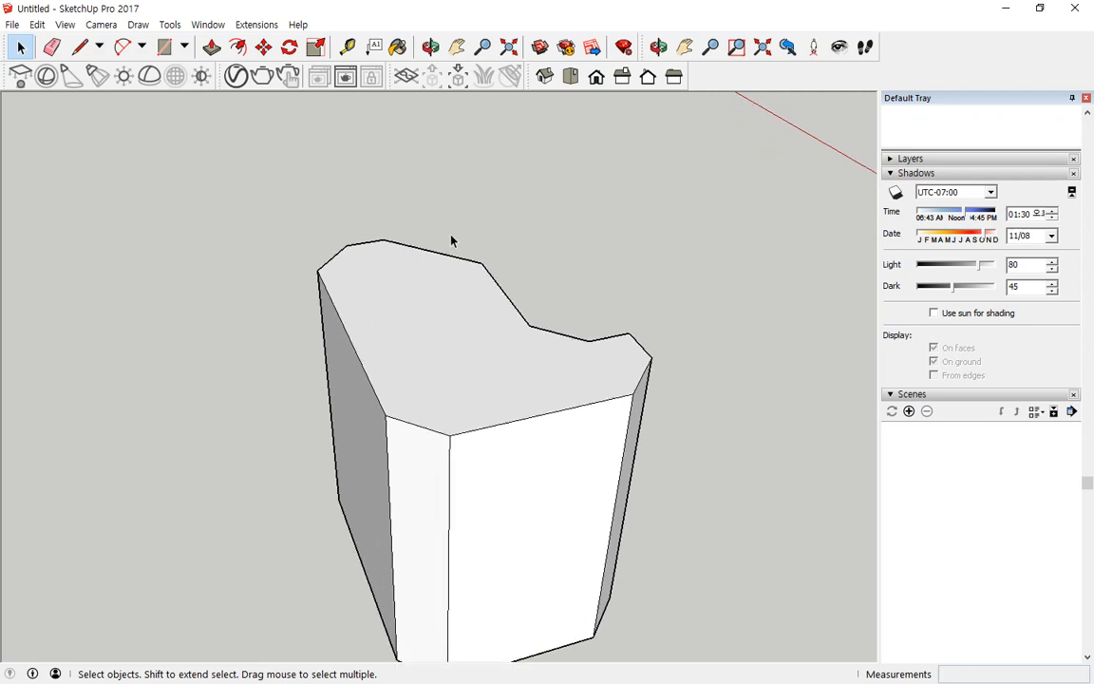
scroll(447, 239, "up", 1)
left_click(442, 347)
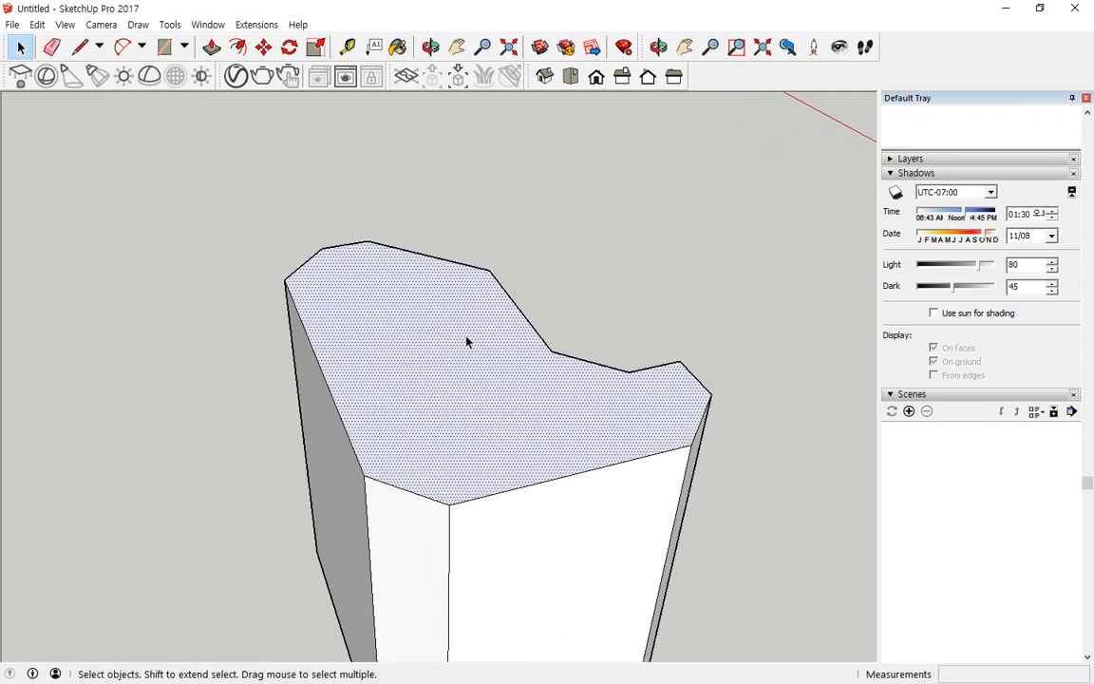
double_click(466, 342)
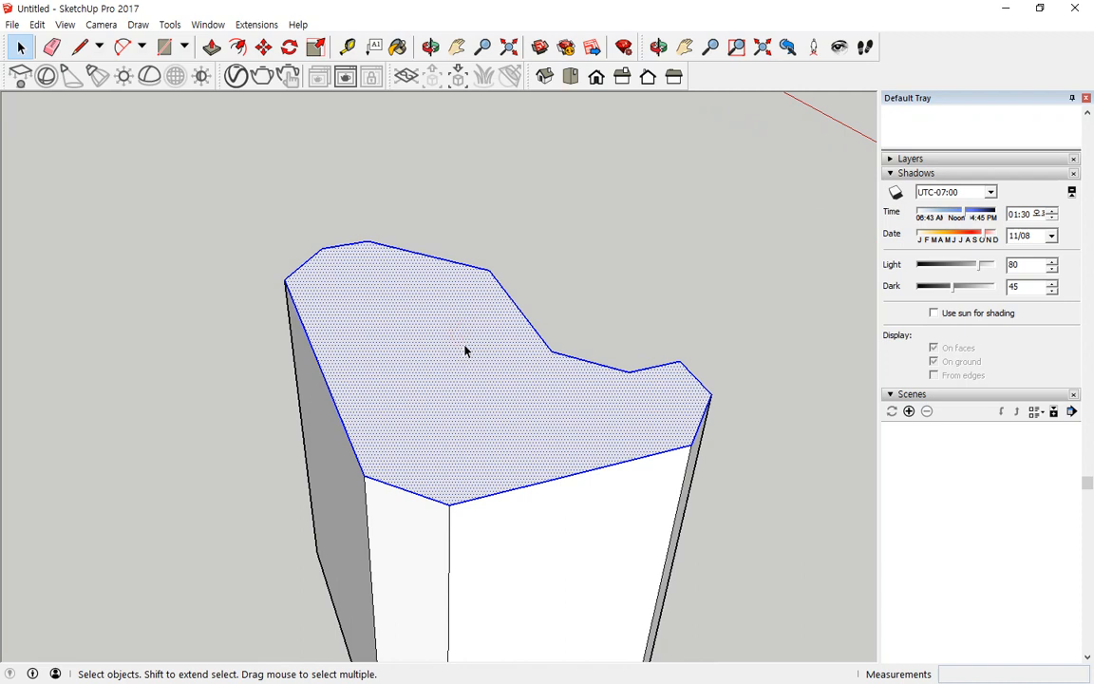
Step: Clear the selection, reselect the solid's top face with its bounding edges, and deselect everything
middle_click_drag(464, 351, 171, 300)
middle_click_drag(607, 328, 317, 341)
middle_click_drag(193, 257, 222, 349)
left_click(691, 249)
middle_click_drag(686, 269, 326, 337)
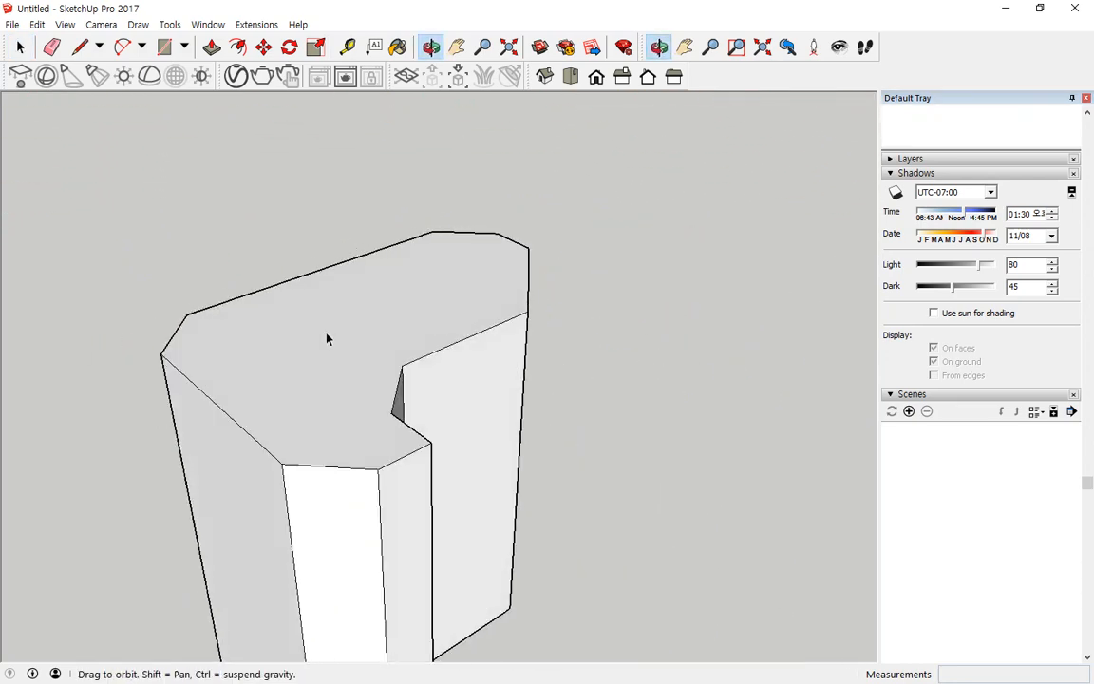
left_click(326, 339)
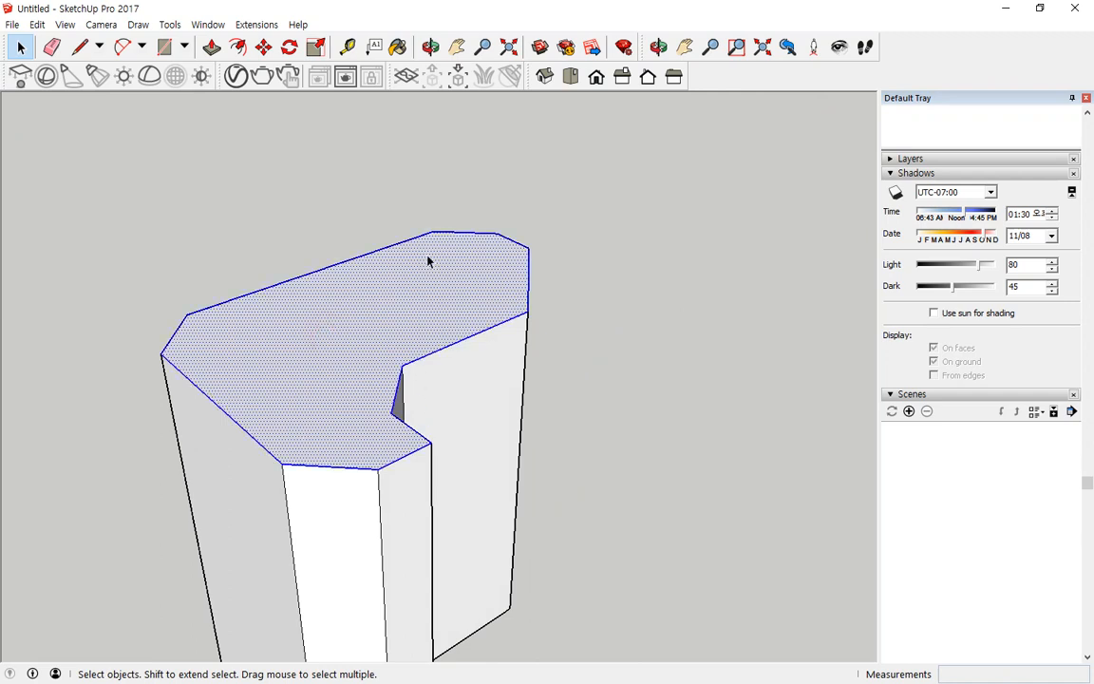
middle_click_drag(611, 328, 496, 332)
left_click(618, 409)
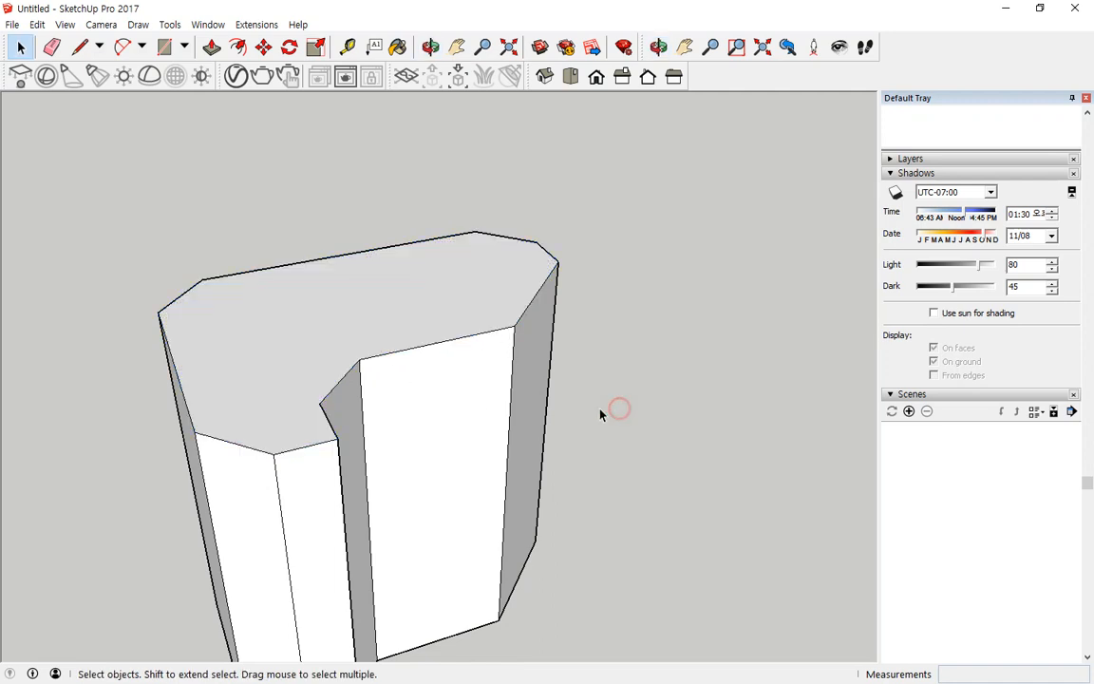
Step: Select the entire connected solid starting from its top face, and clear the selection
left_click(376, 296)
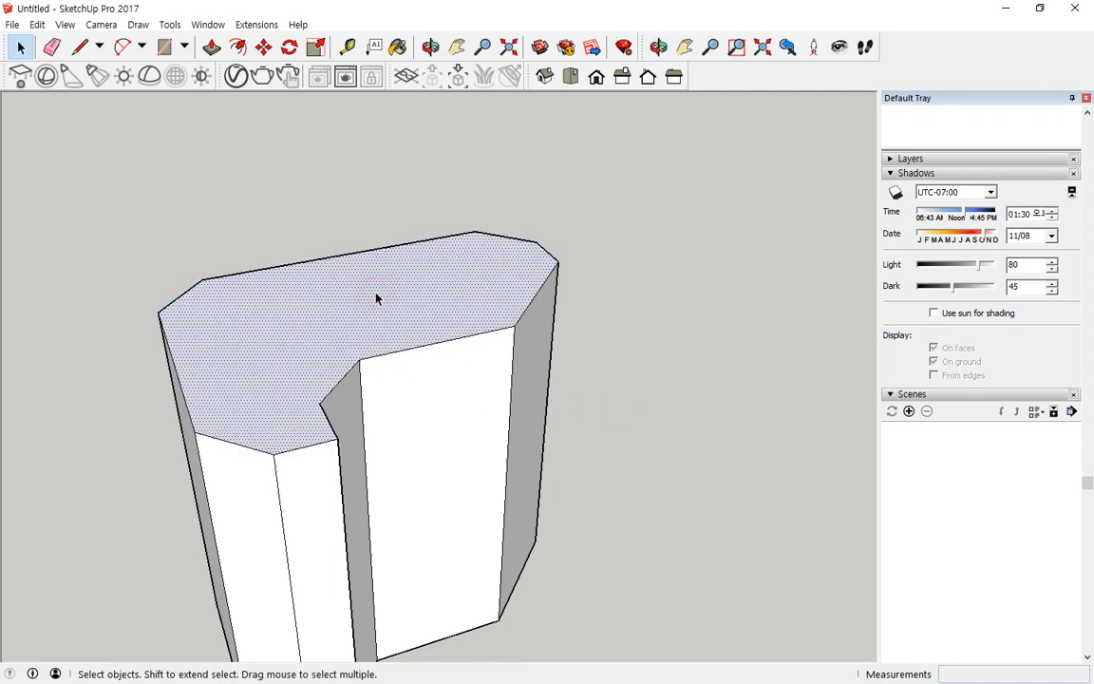
triple_click(376, 297)
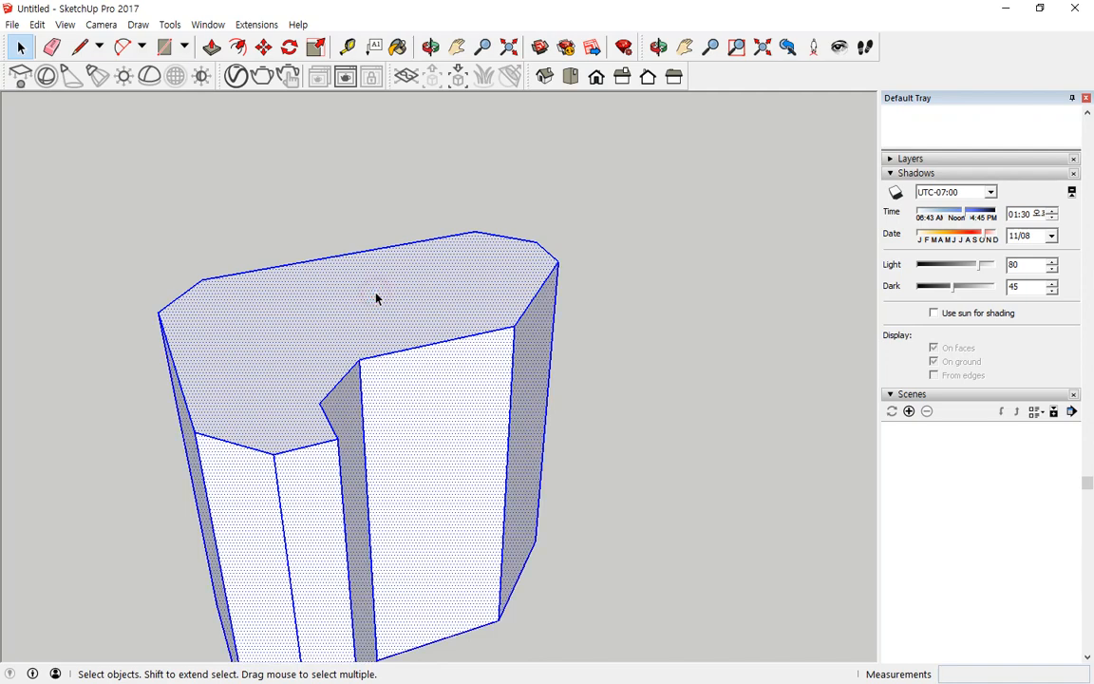
middle_click_drag(408, 508, 645, 459)
left_click(633, 446)
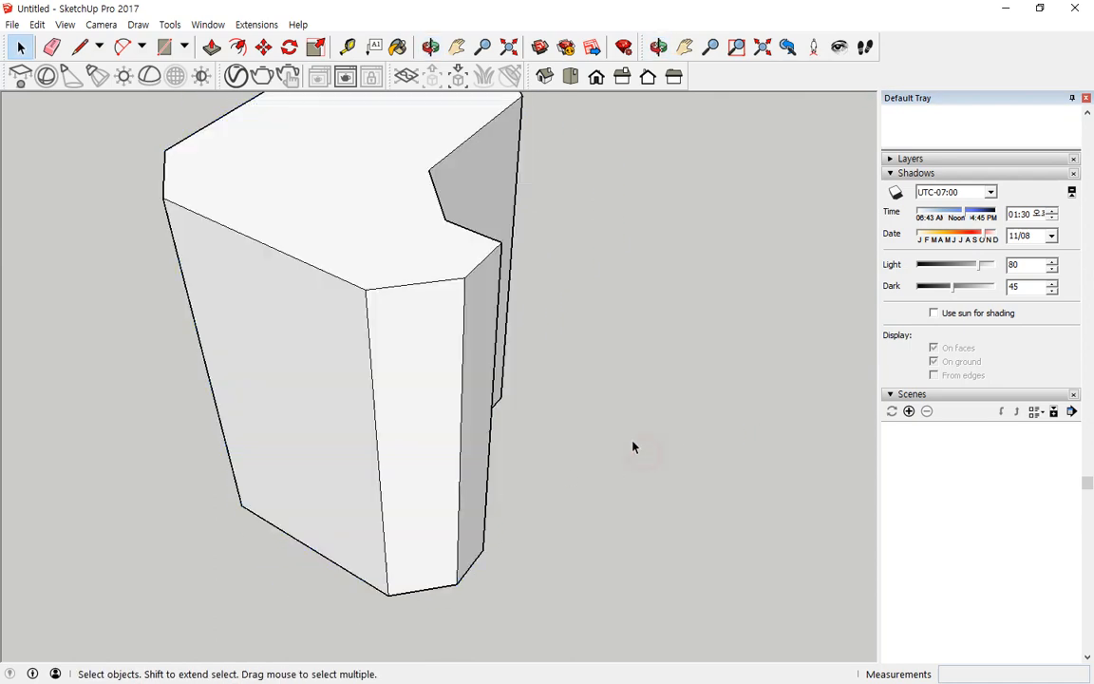
Step: Expand the selection from the top face to its edges and the whole solid, clear it, and select only the top face with its edges
left_click(377, 159)
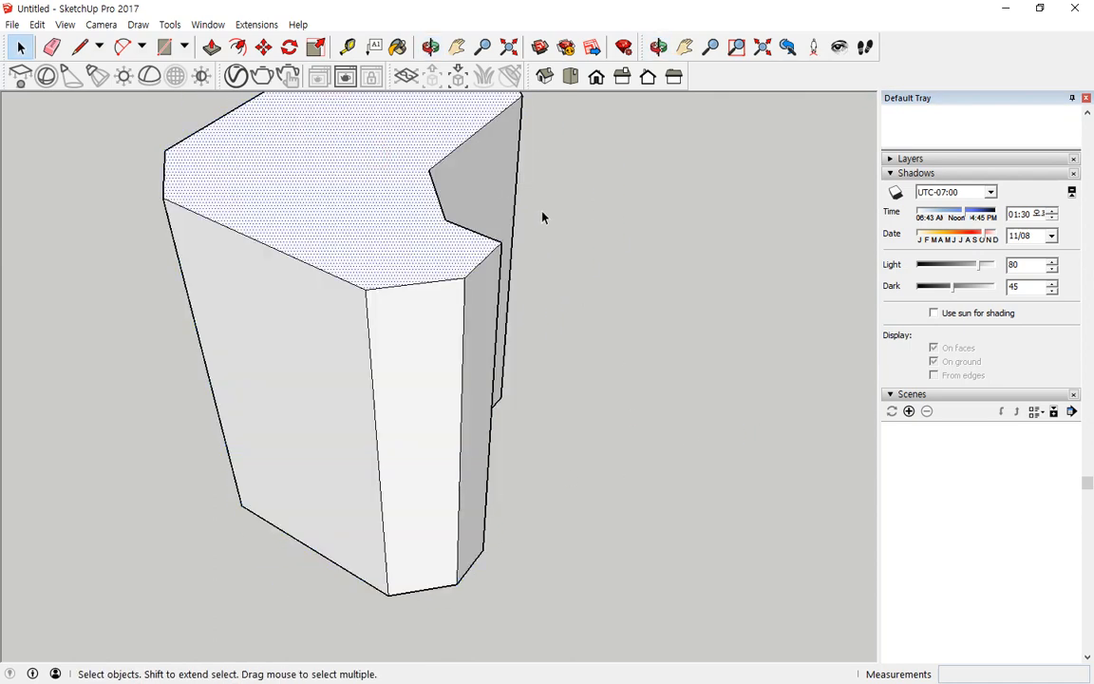
middle_click_drag(542, 225, 537, 343)
double_click(348, 270)
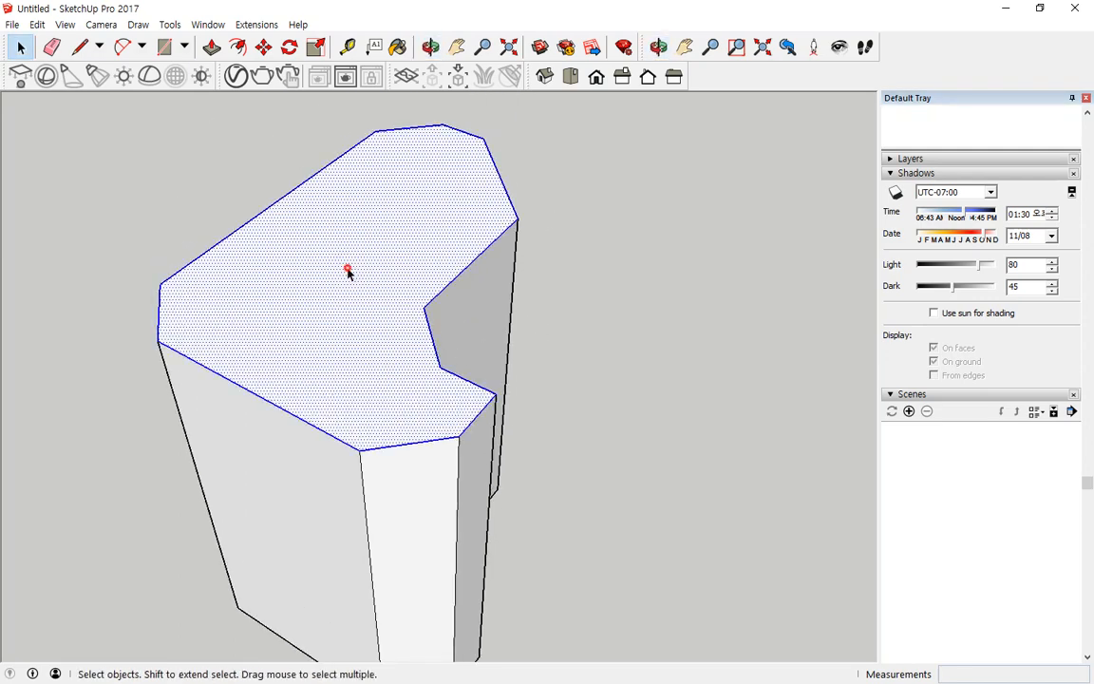
triple_click(348, 272)
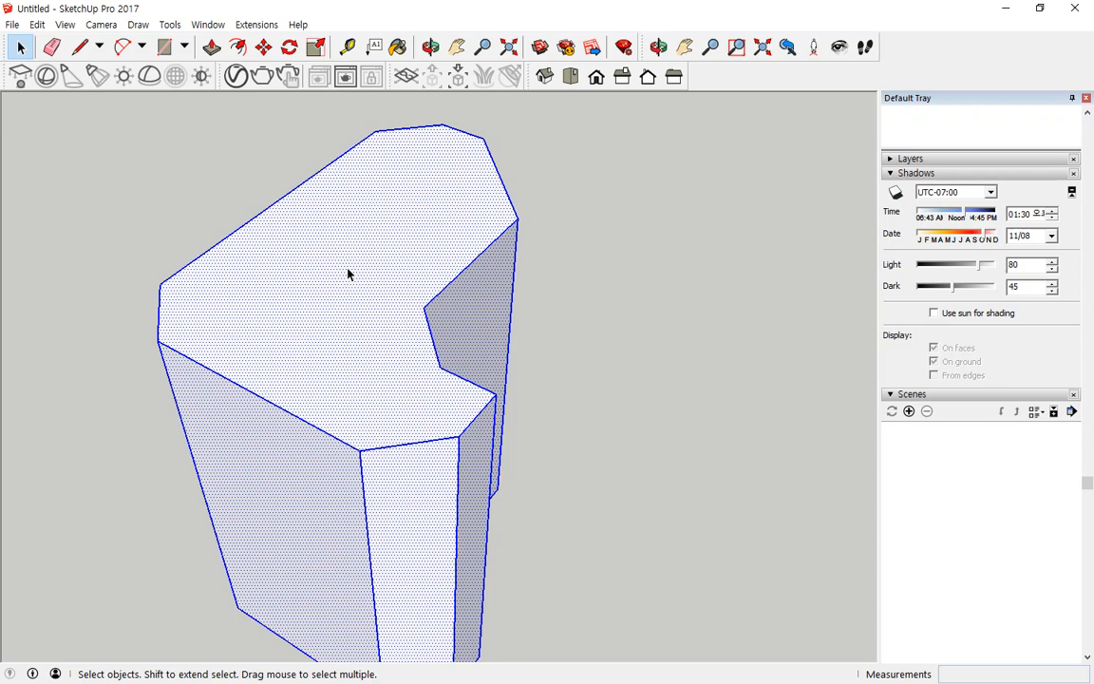
left_click(731, 339)
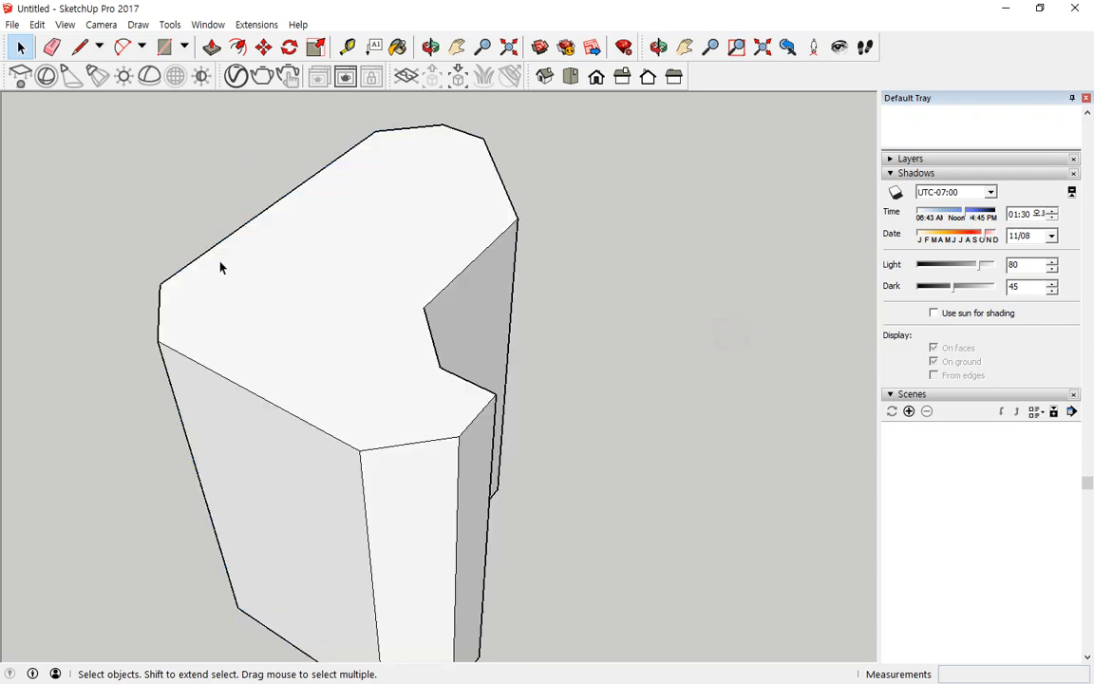
double_click(347, 259)
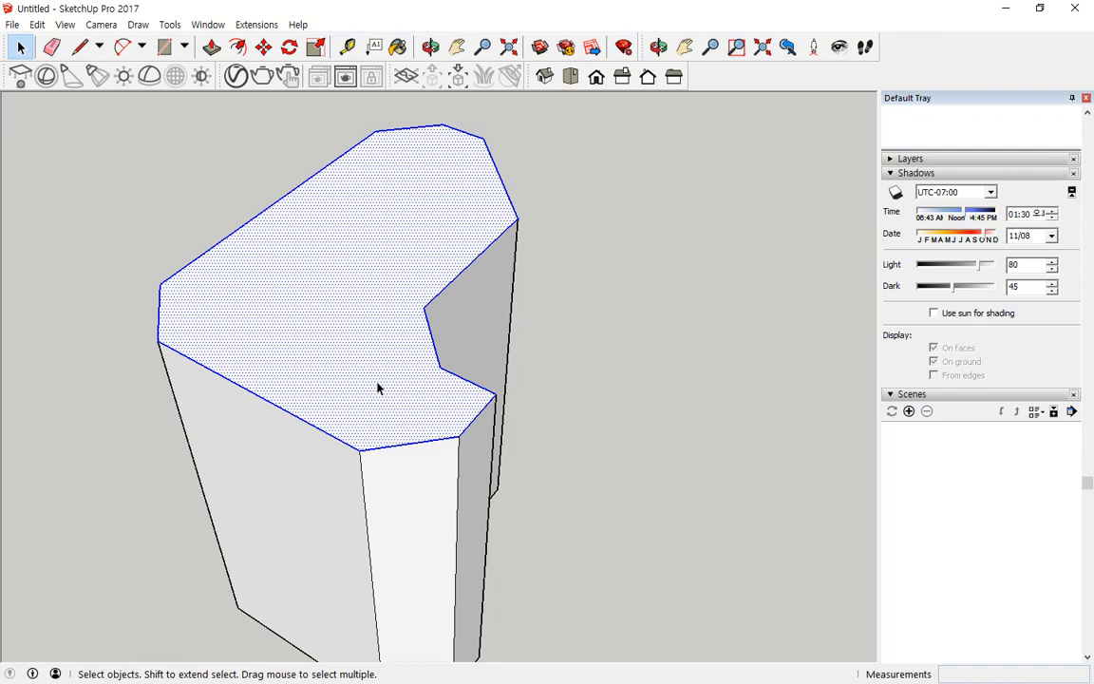
Step: Clear the selection, select the entire connected solid starting from its top face, inspect it all around, and deselect everything
left_click(517, 330)
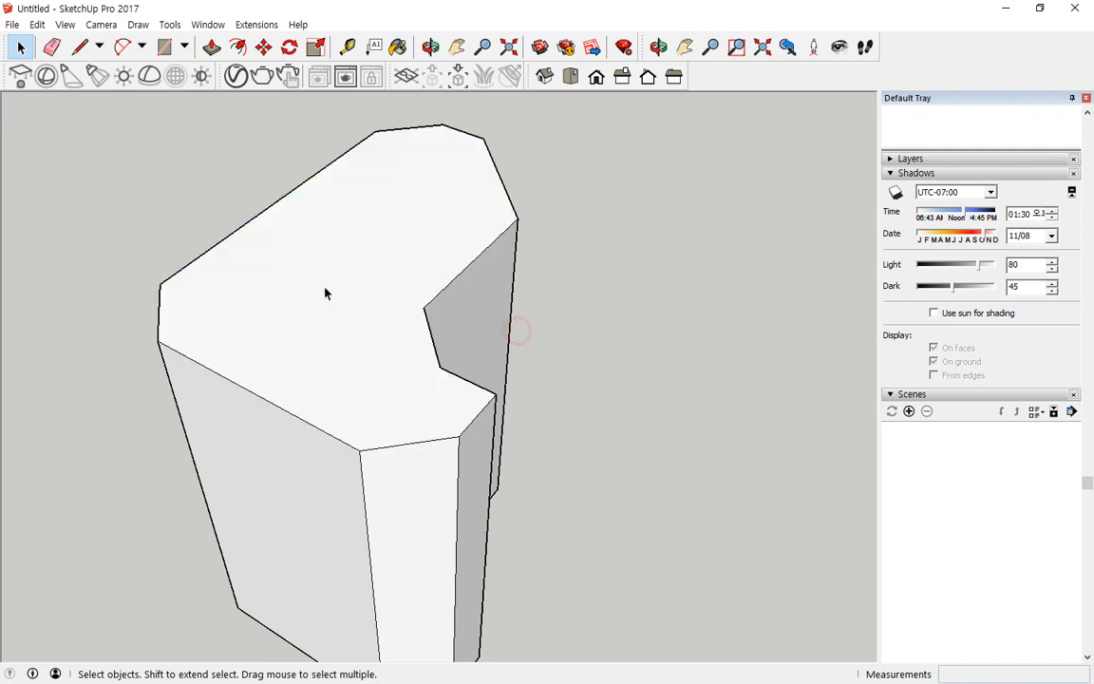
left_click(326, 276)
double_click(328, 272)
left_click(328, 277)
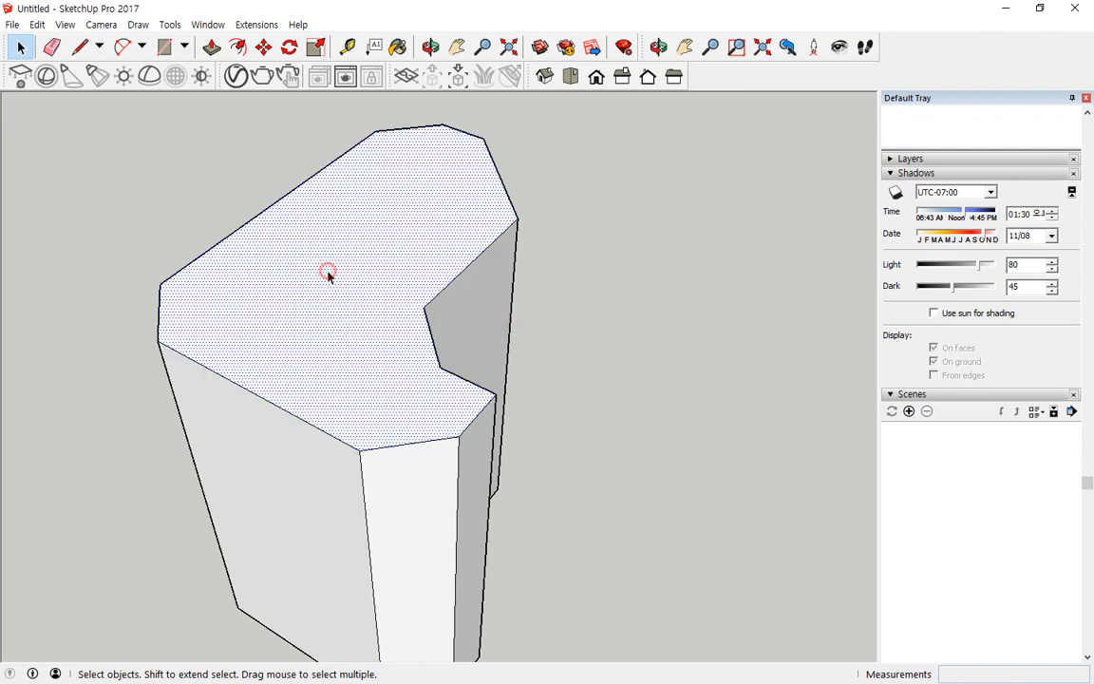
middle_click_drag(554, 461, 506, 86)
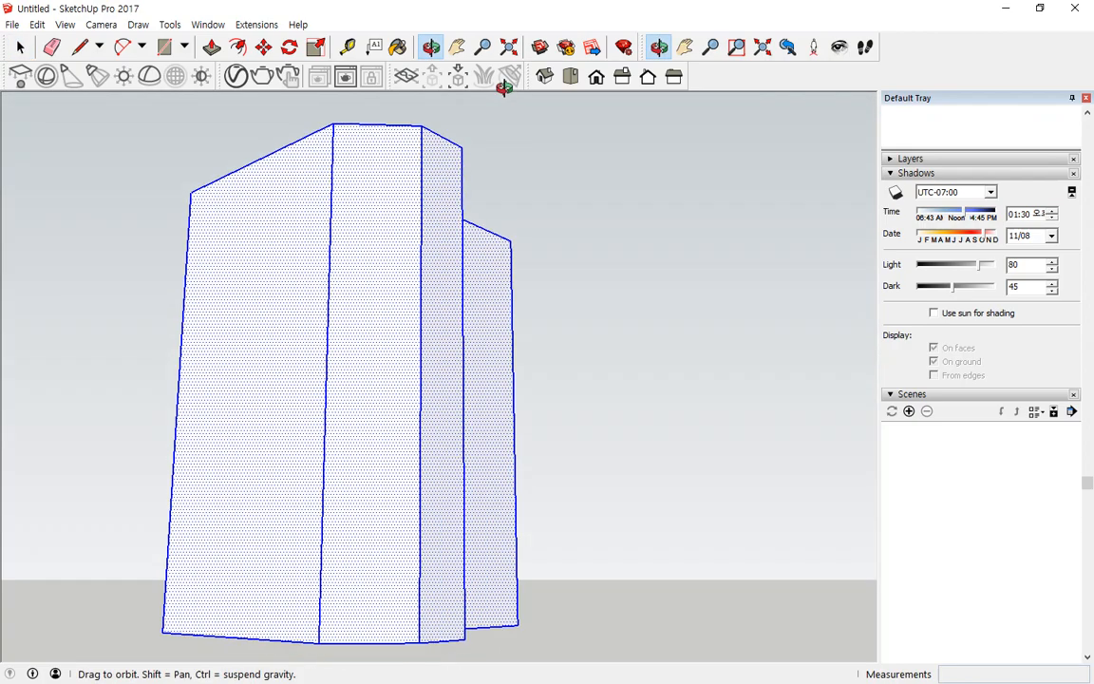
middle_click_drag(538, 408, 285, 490)
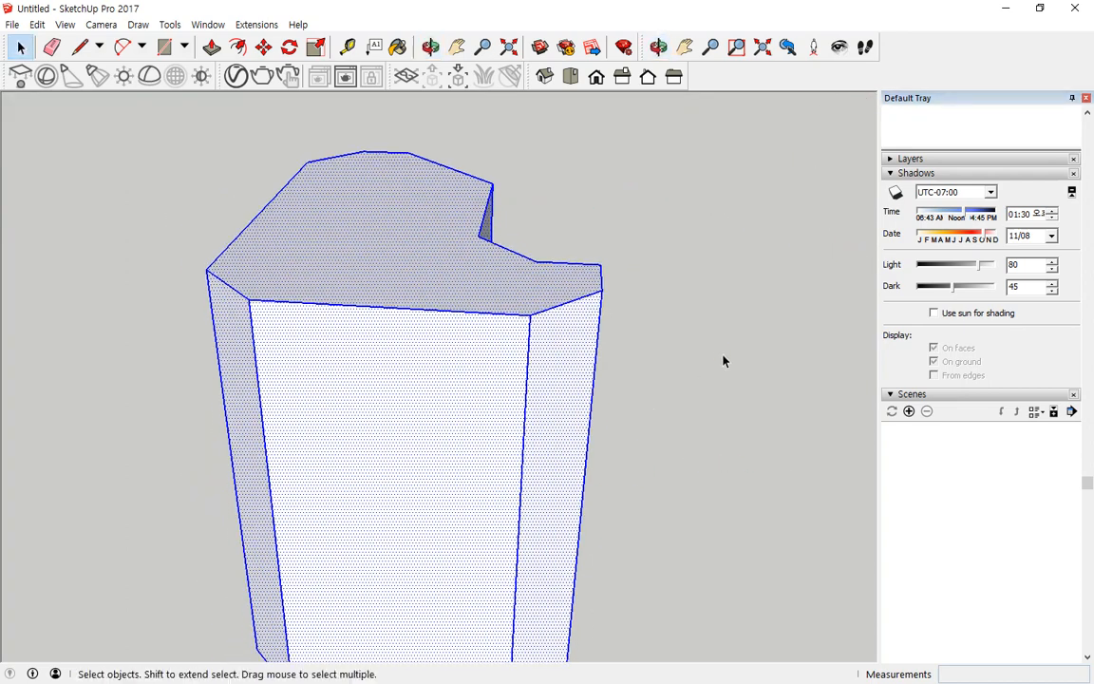
left_click(698, 356)
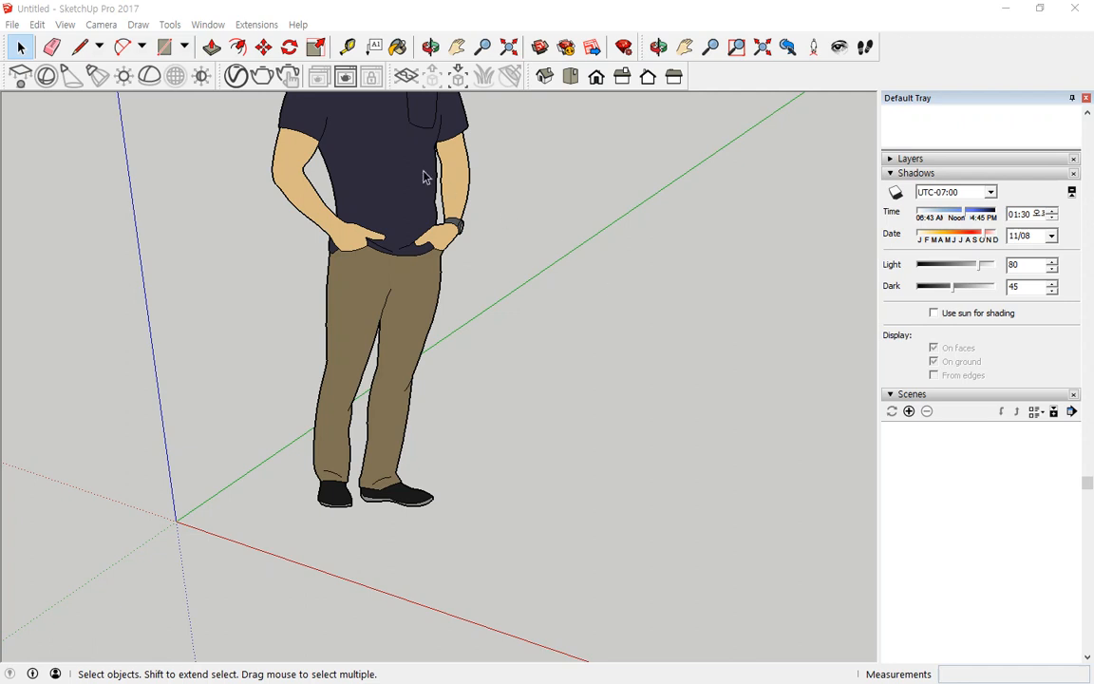
Step: Draw a rectangle about 838 by 1086 mm on the ground beside the standing figure
left_click(163, 46)
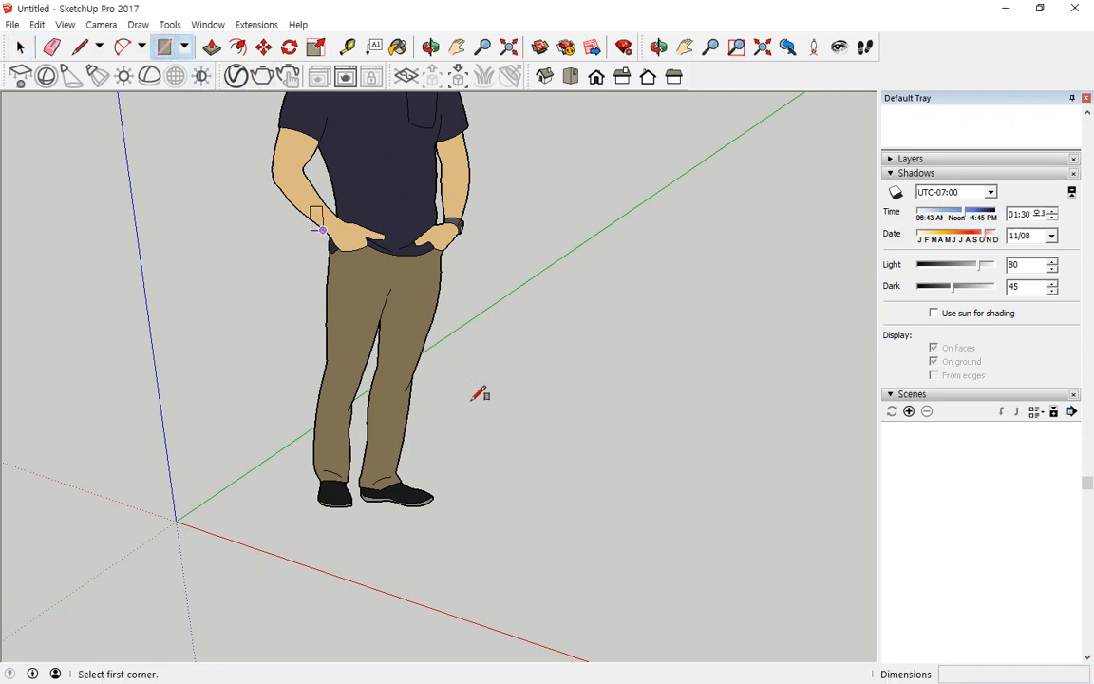
left_click(537, 469)
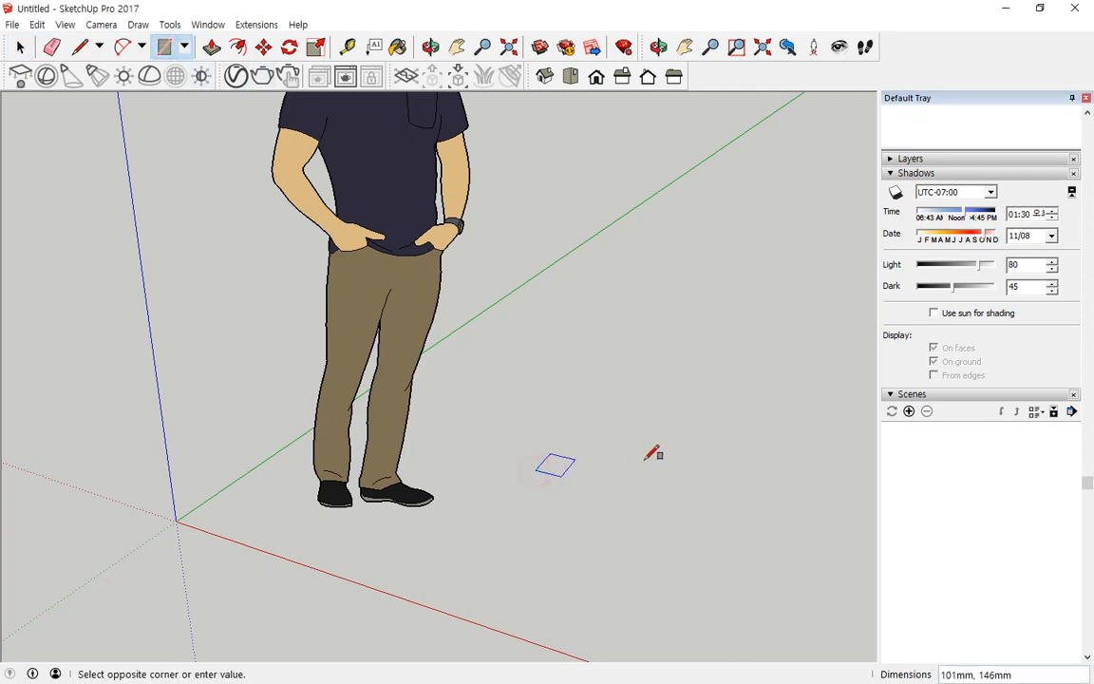
left_click(814, 405)
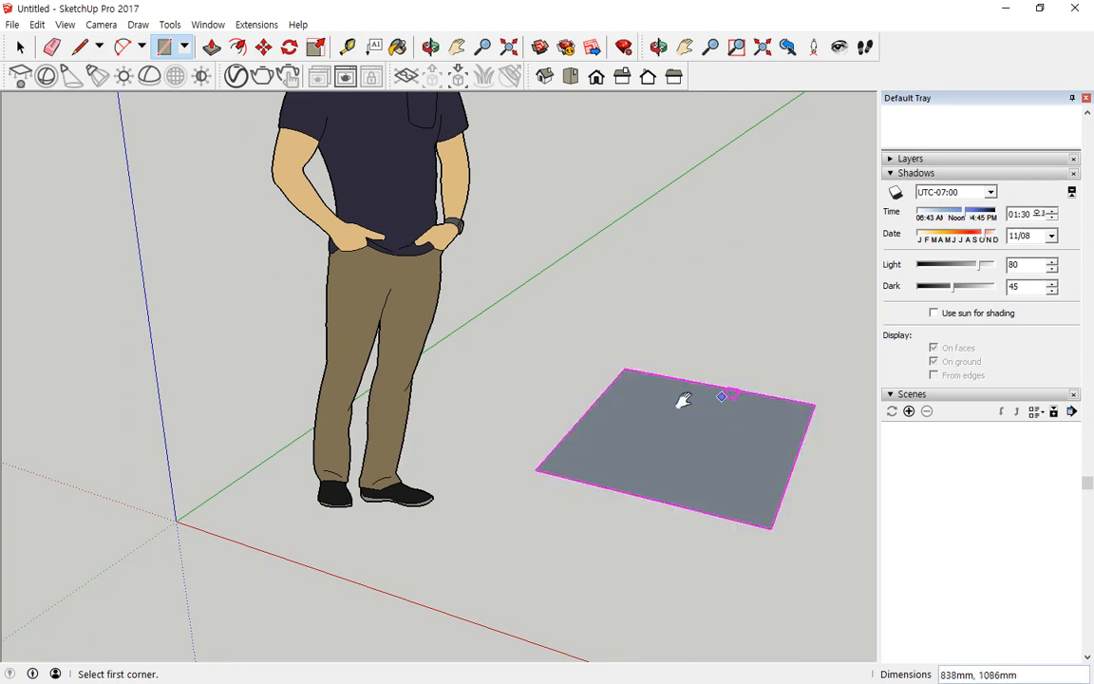
middle_click_drag(684, 398, 616, 440)
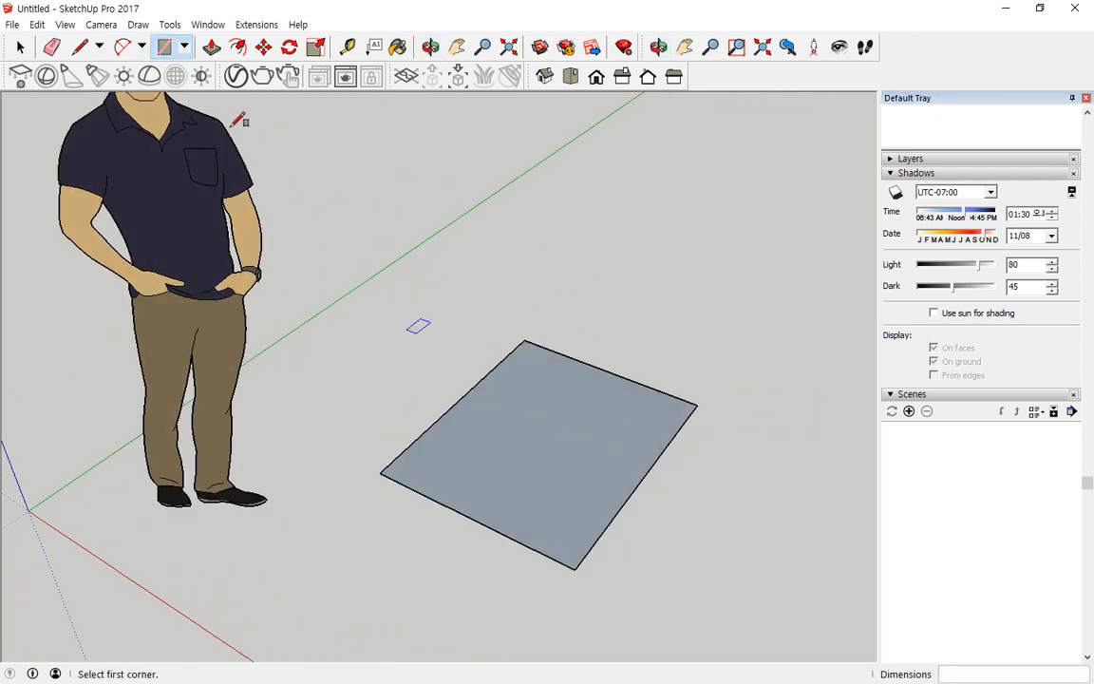
Step: Delete the rectangle's face and its front edge, leaving an open three-segment path
left_click(20, 47)
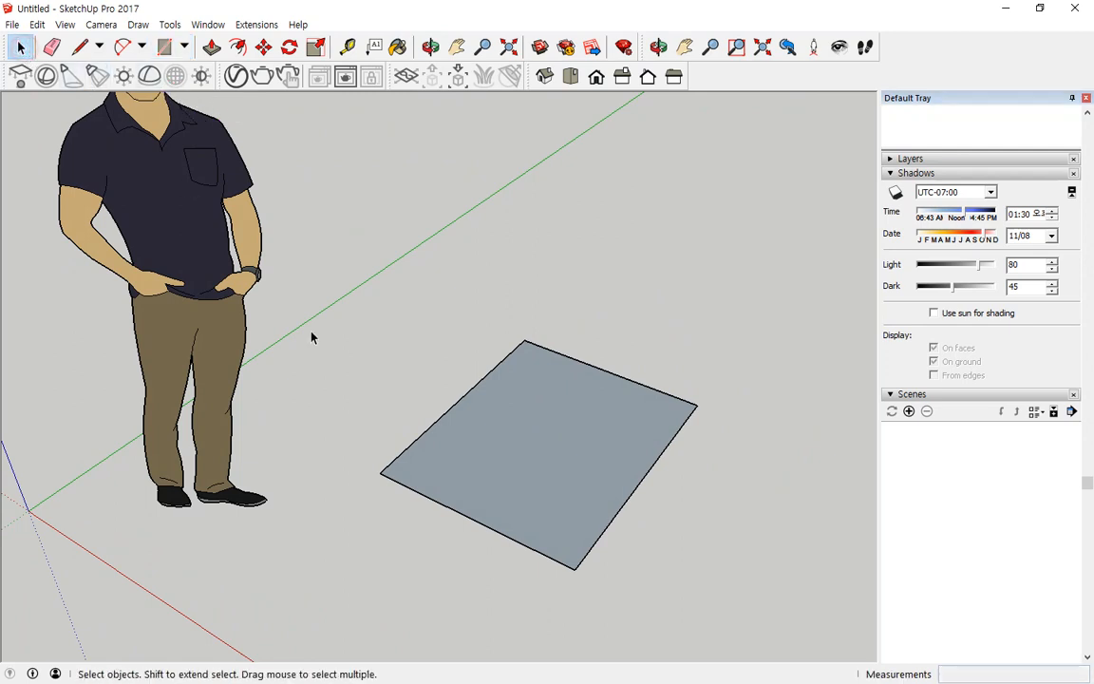
left_click(568, 420)
key("Delete")
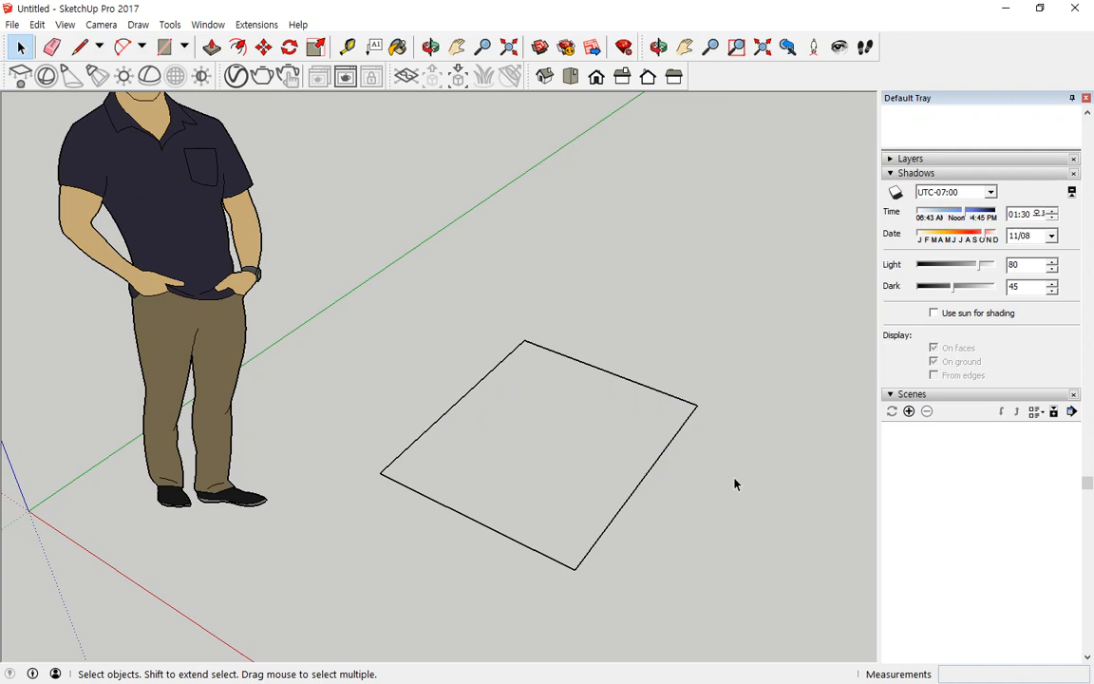
left_click(494, 529)
key("Delete")
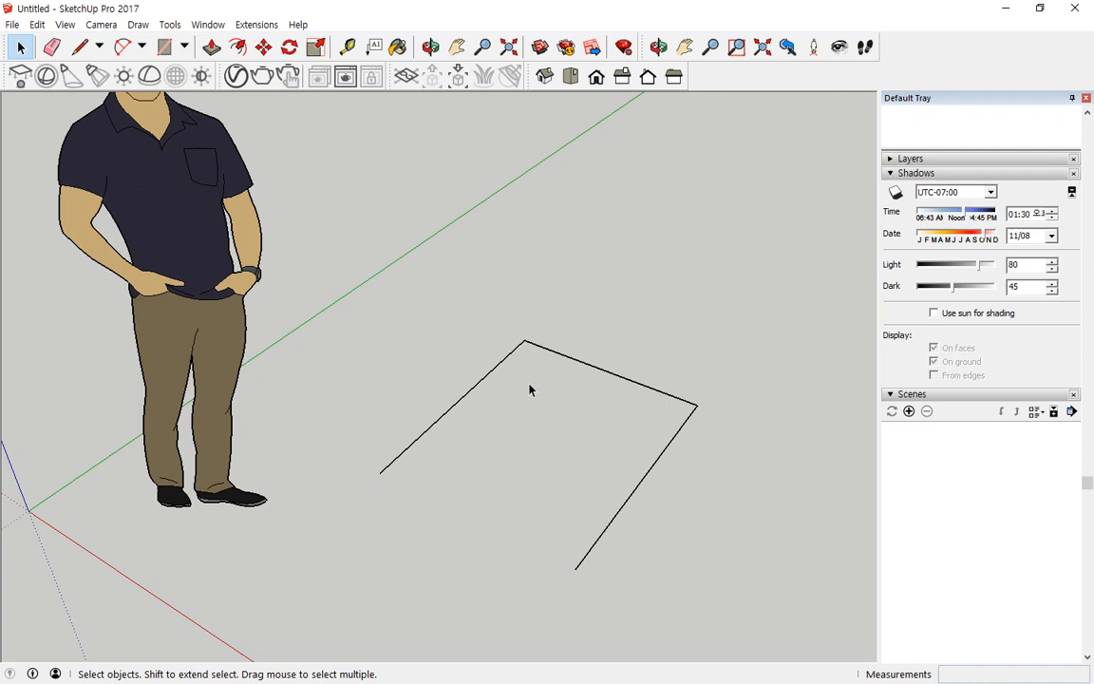
middle_click_drag(465, 534, 443, 516)
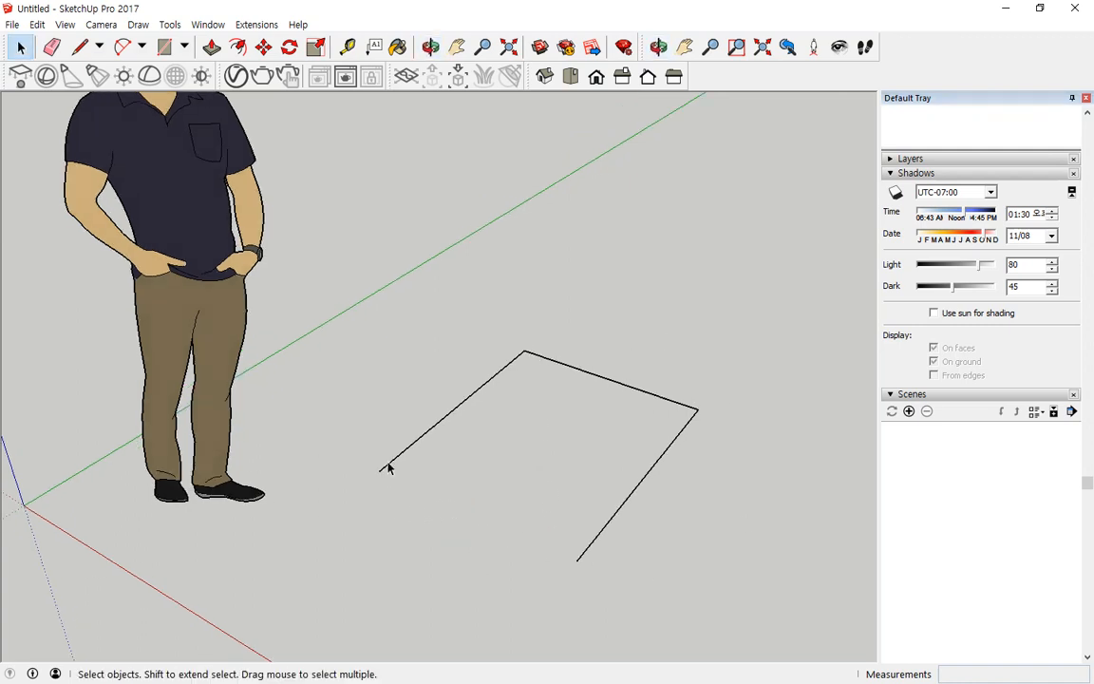
left_click(530, 342)
mouse_move(382, 469)
left_mouse_down()
mouse_move(389, 474)
mouse_move(536, 366)
mouse_move(528, 350)
mouse_move(520, 379)
left_mouse_up()
mouse_move(355, 433)
left_mouse_down()
mouse_move(356, 503)
mouse_move(419, 527)
mouse_move(390, 461)
mouse_move(416, 483)
mouse_move(419, 533)
left_mouse_up()
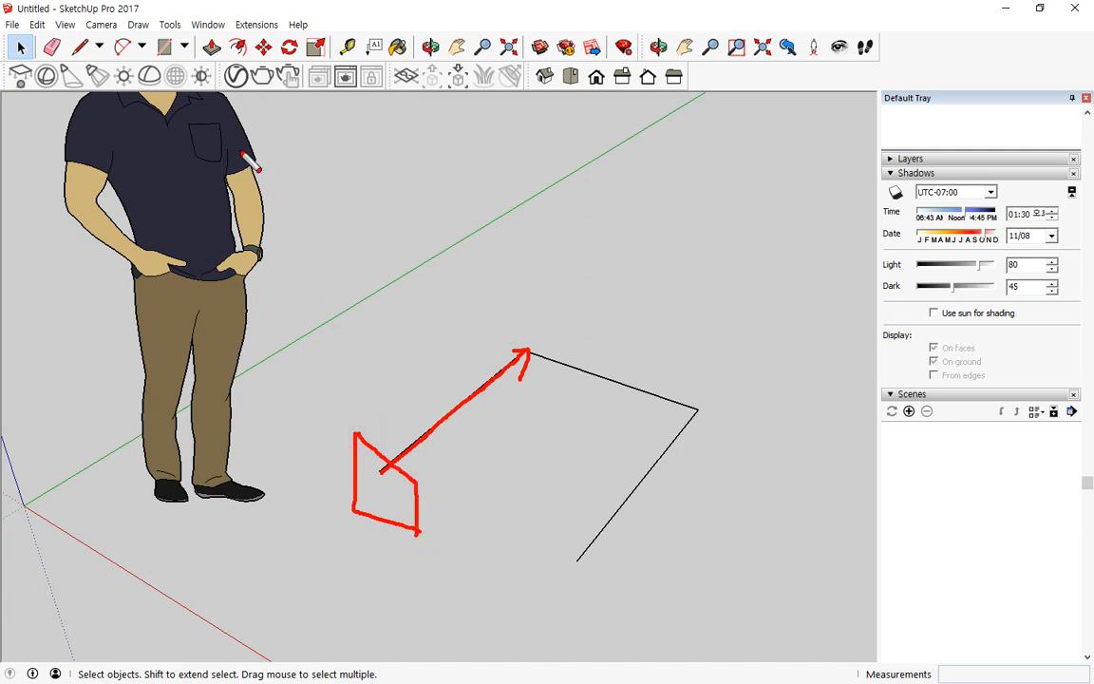
key("Escape")
Step: Start the Circle tool and cycle its orientation lock through the red, green and blue axes
left_click(184, 48)
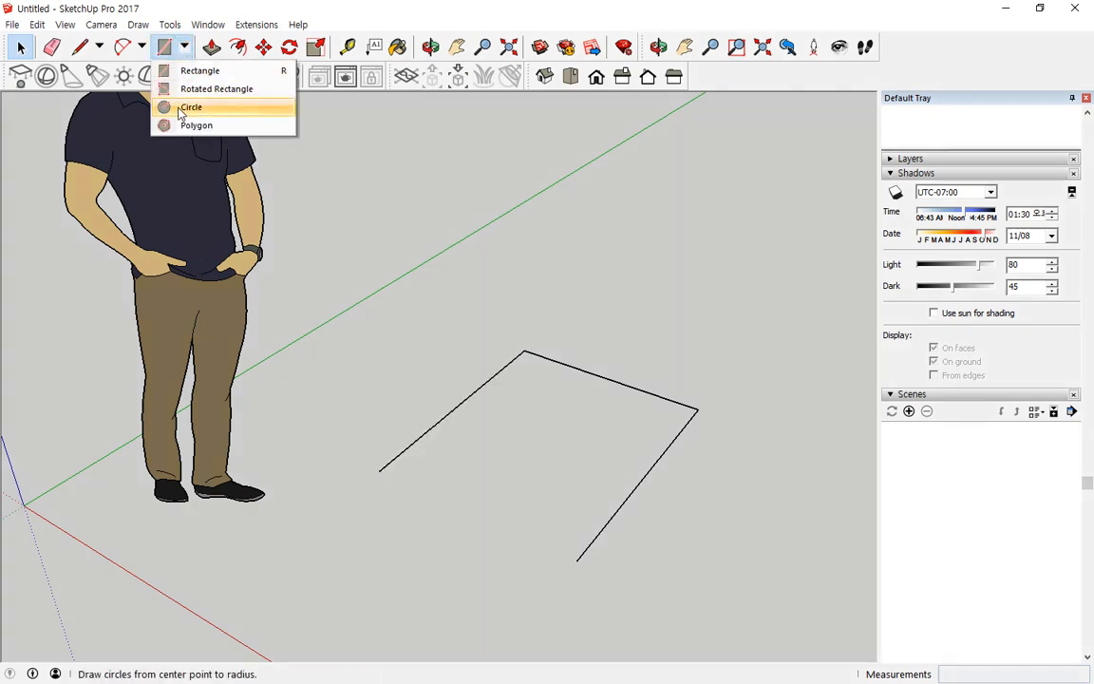
left_click(186, 109)
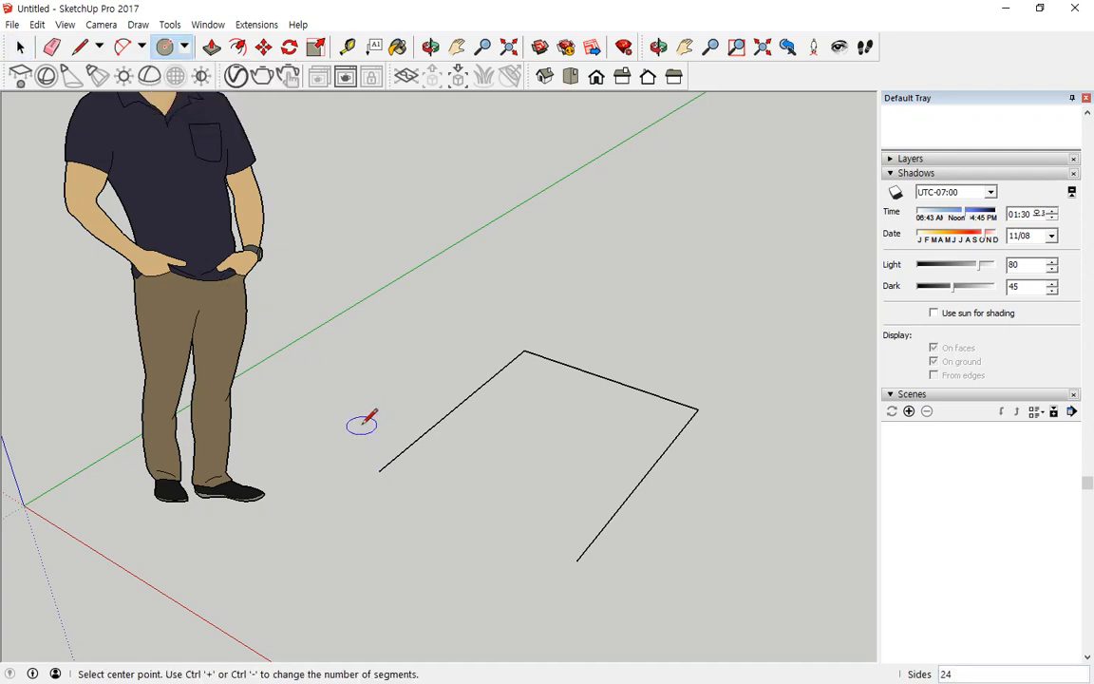
key("Right")
key("Left")
scroll(359, 459, "up", 1)
scroll(363, 440, "down", 1)
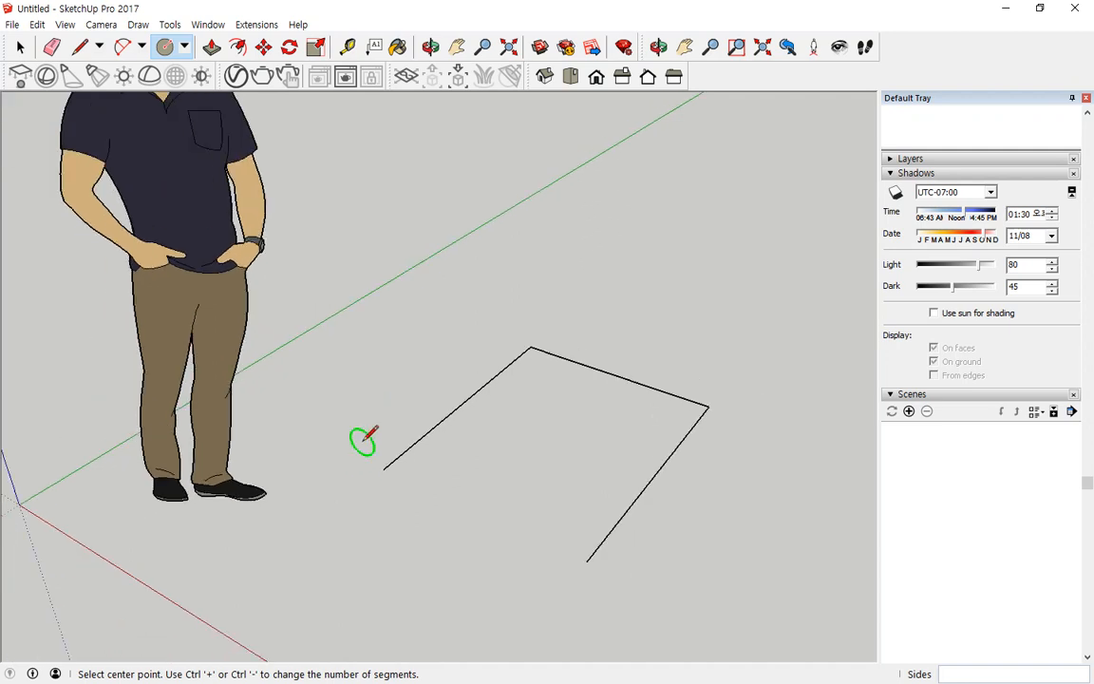
key("Up")
key("Right")
key("Left")
key("Right")
mouse_move(380, 494)
left_mouse_down()
mouse_move(374, 435)
mouse_move(378, 520)
mouse_move(519, 356)
mouse_move(507, 348)
mouse_move(500, 378)
left_mouse_up()
key("Escape")
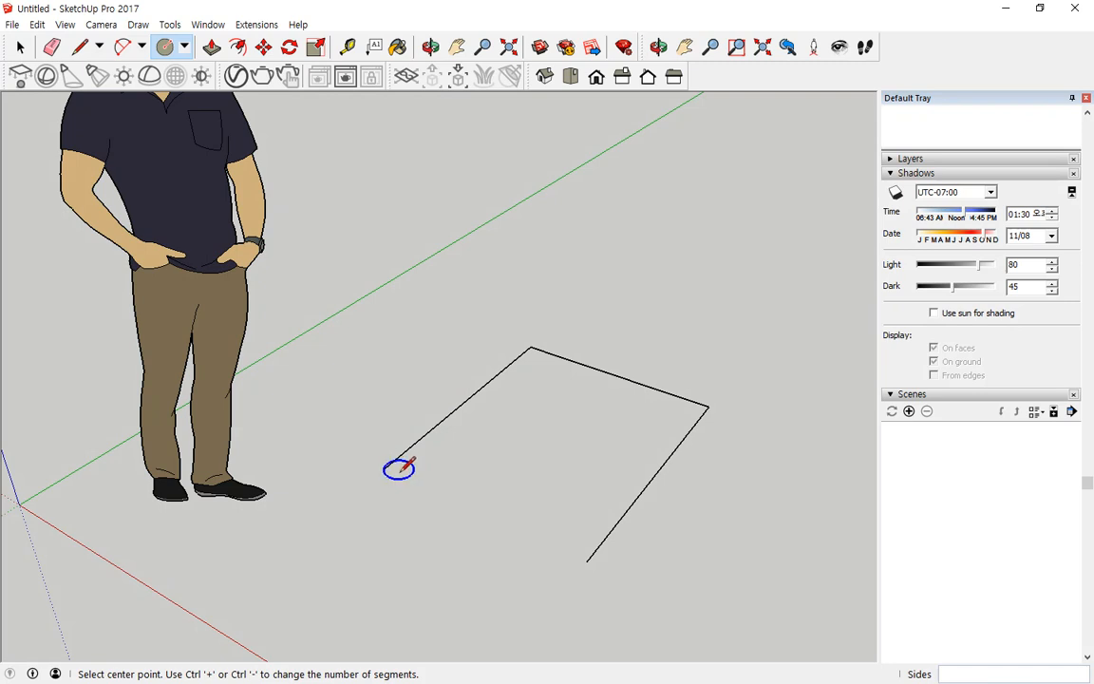
mouse_move(403, 443)
left_mouse_down()
mouse_move(412, 512)
mouse_move(459, 402)
mouse_move(501, 342)
mouse_move(510, 376)
left_mouse_up()
key("Escape")
Step: Draw a vertical circle about 120 mm in radius, locked to the green axis and centred on the path's near open end
key("Left")
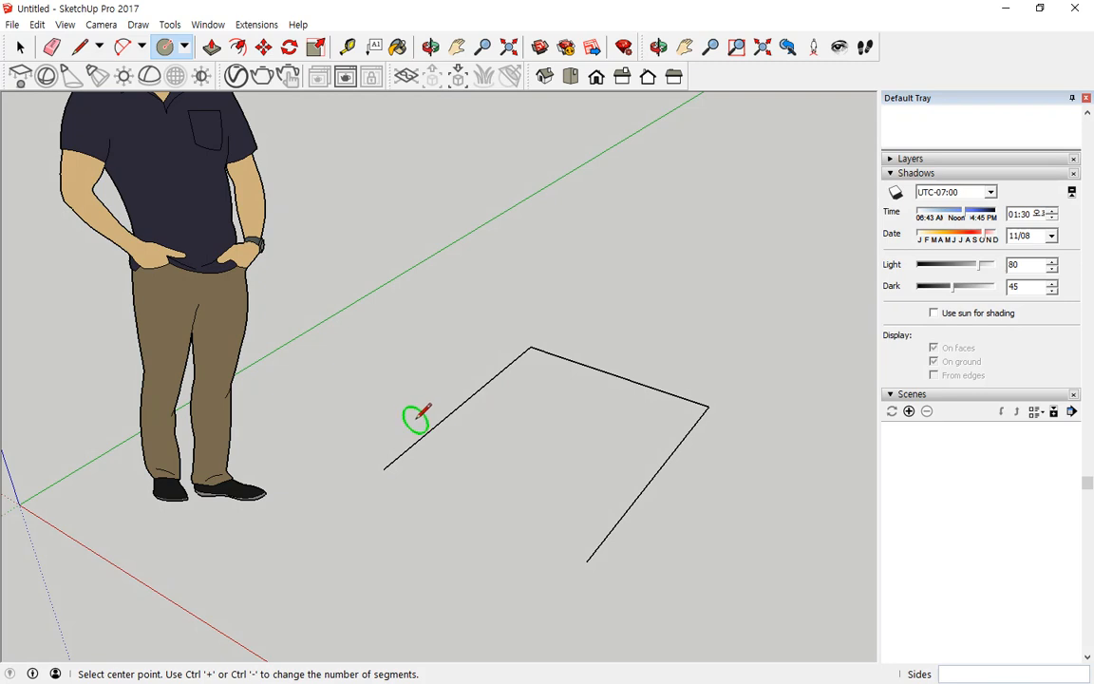
key("Right")
key("Left")
key("Up")
key("Left")
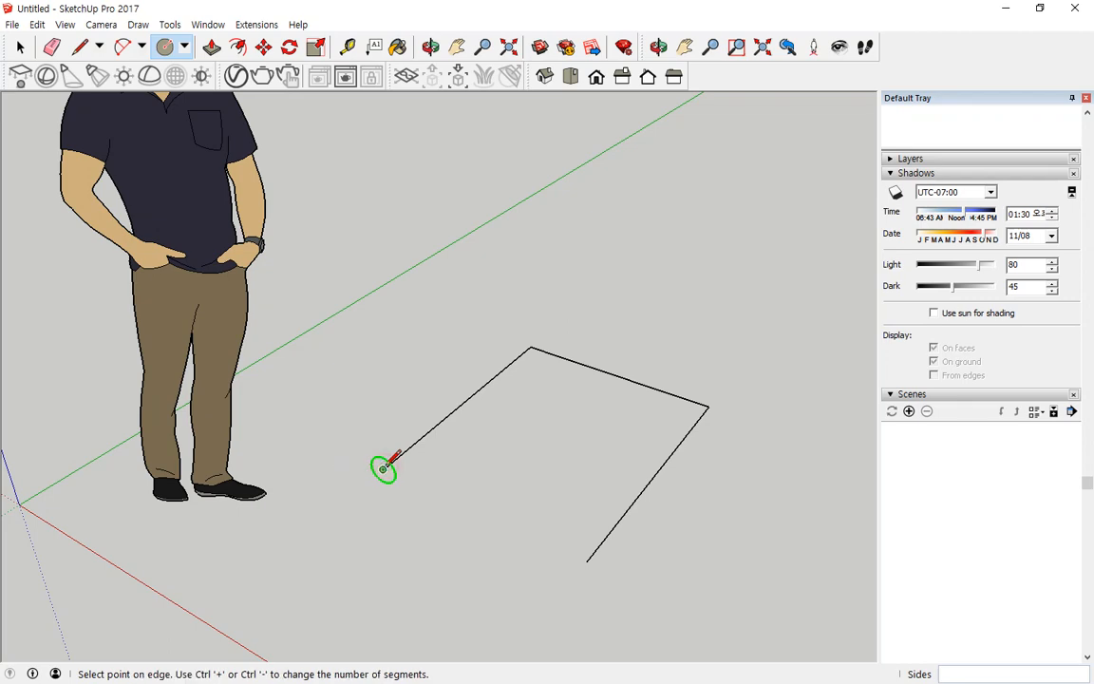
left_click(382, 468)
left_click(384, 440)
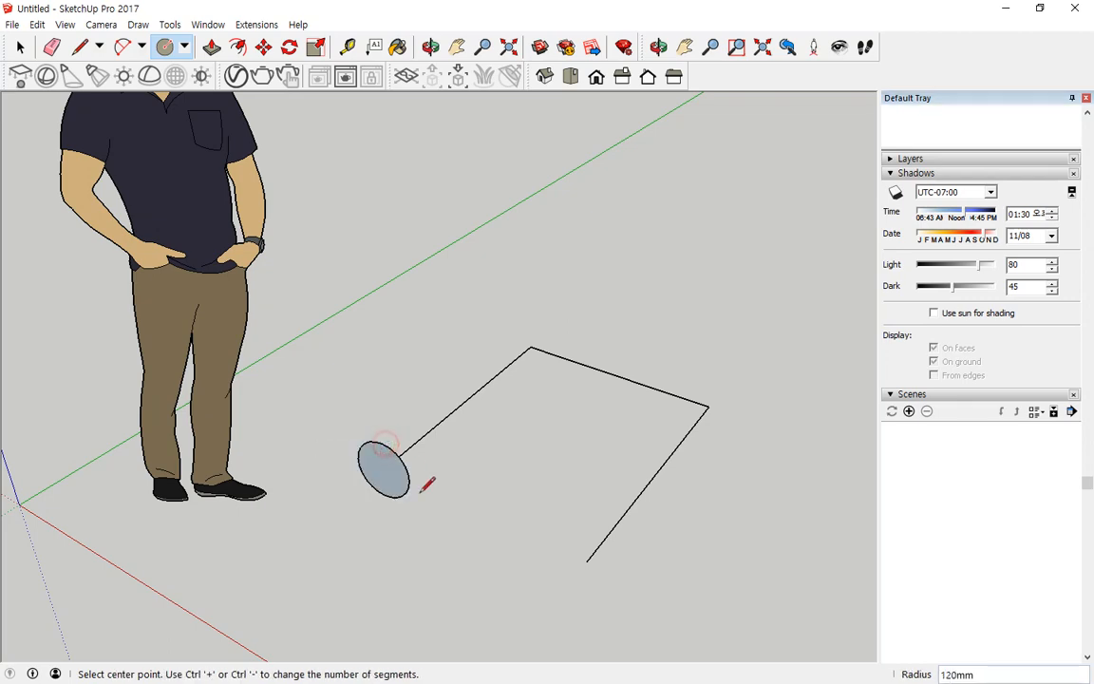
Step: Sweep the circle along all three segments of the open path with Follow Me to form a U-shaped tube
middle_click_drag(445, 506, 237, 469)
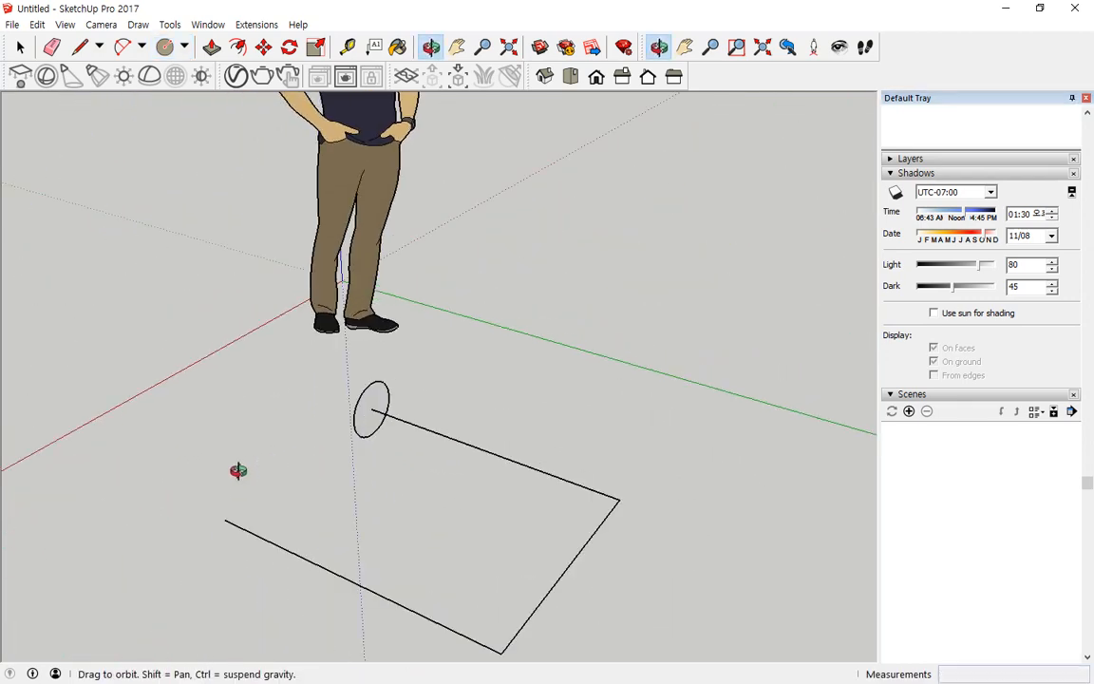
left_click(178, 26)
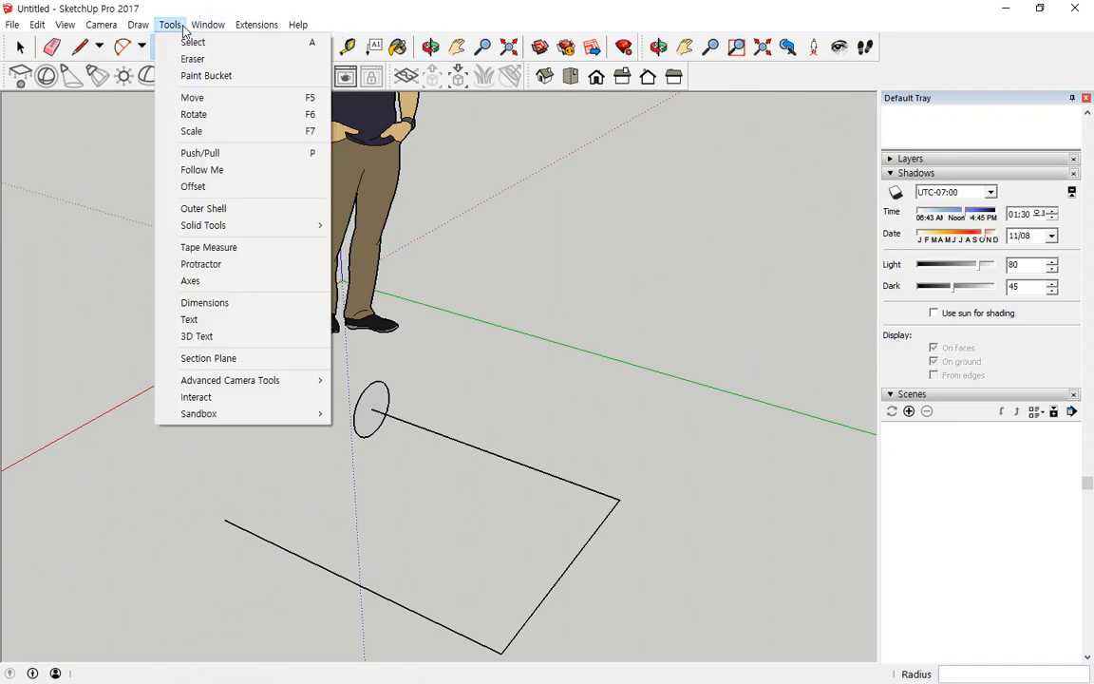
left_click(240, 172)
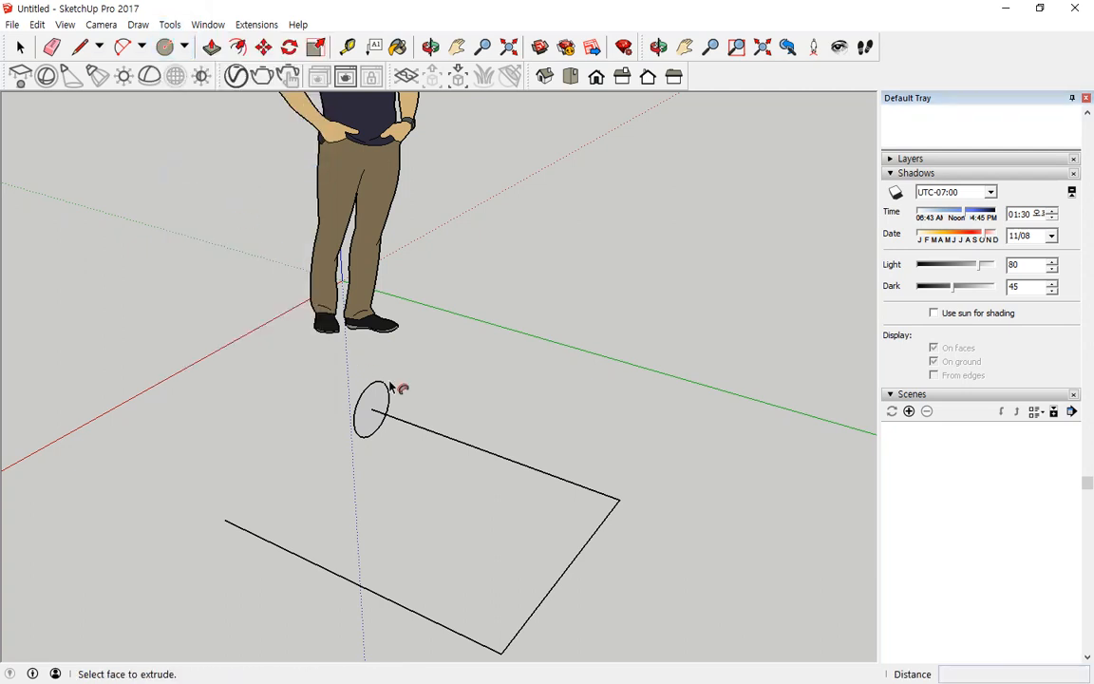
scroll(390, 404, "up", 3)
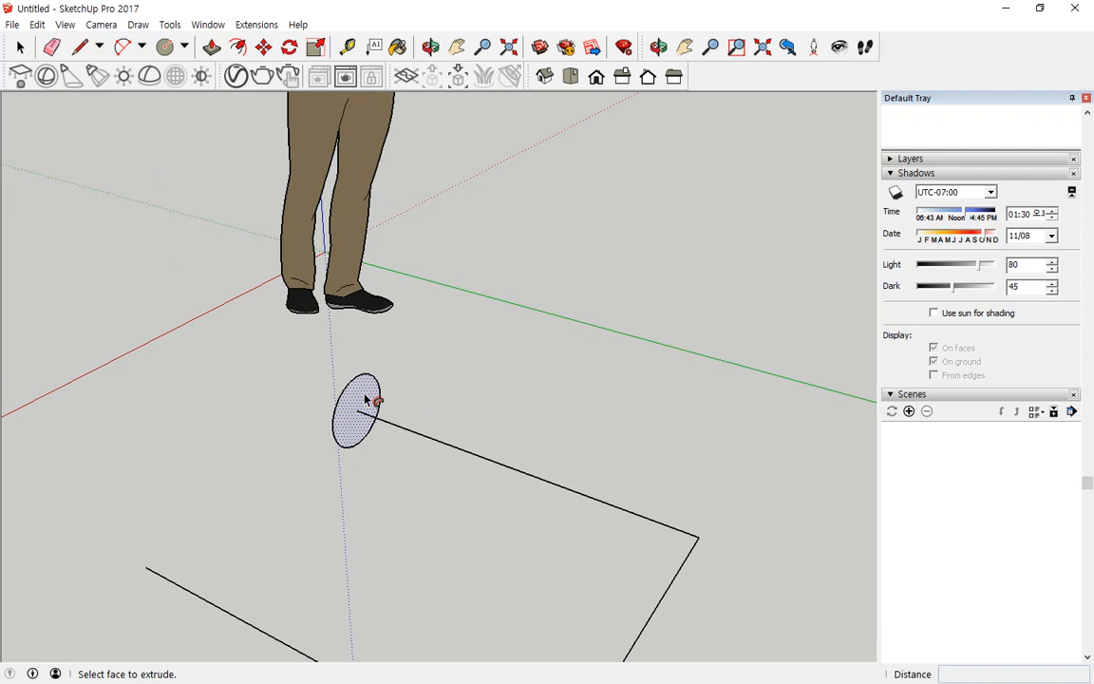
left_click_drag(366, 400, 560, 635)
scroll(651, 570, "down", 1)
scroll(588, 636, "down", 1)
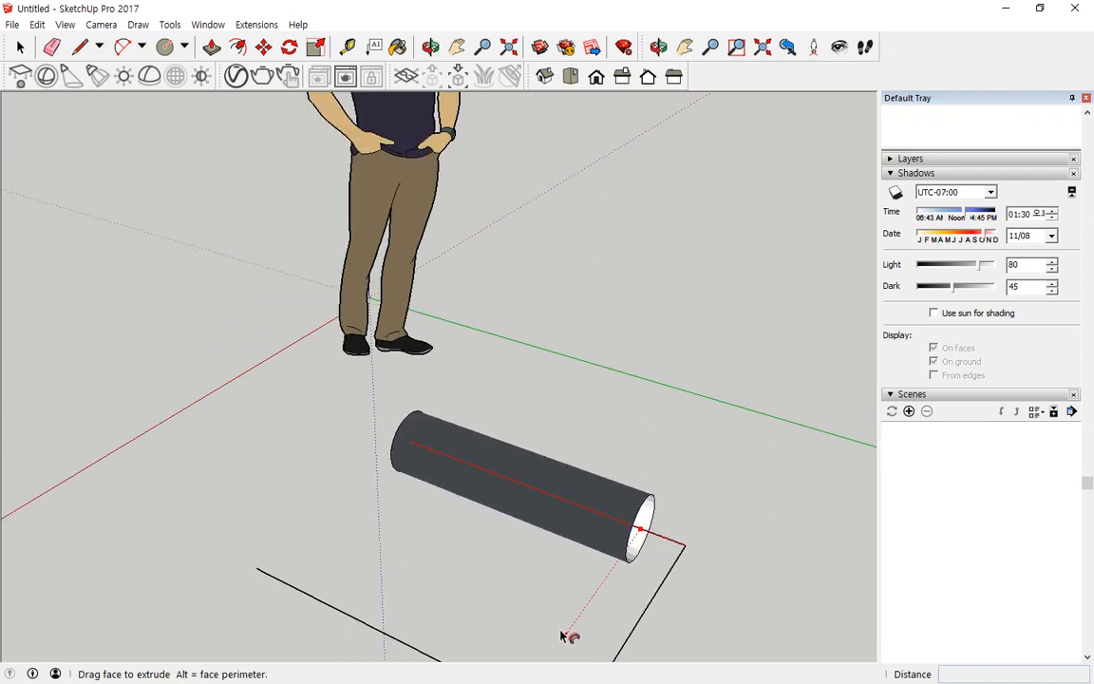
middle_click_drag(560, 636, 608, 500)
left_click_drag(607, 501, 350, 445)
middle_click_drag(350, 444, 549, 462)
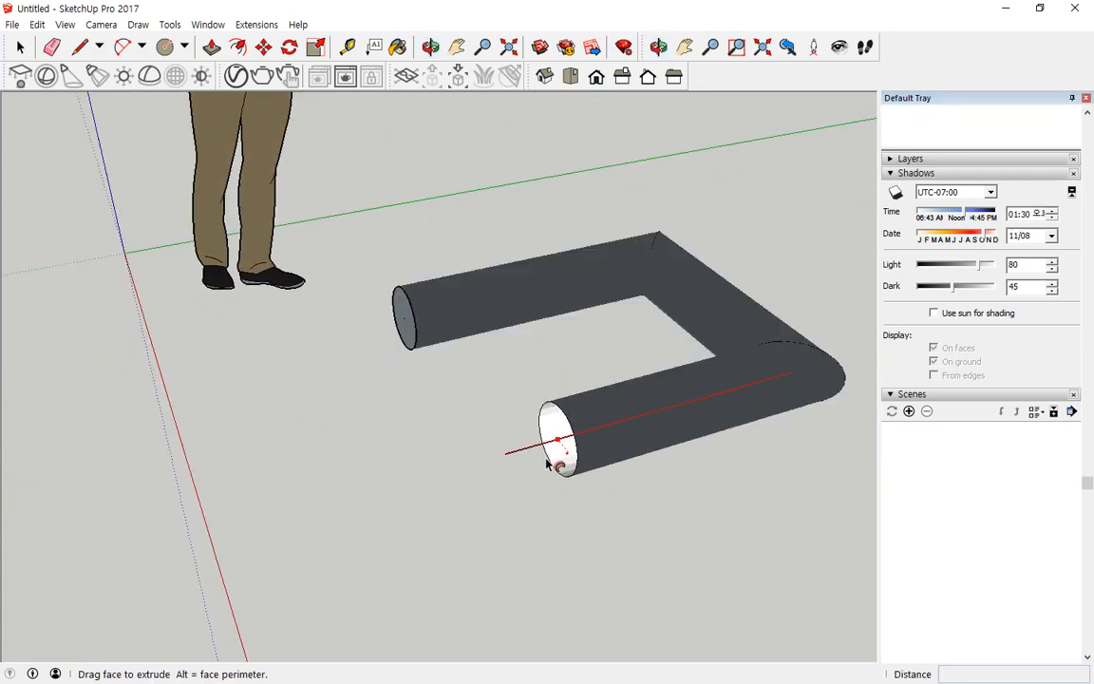
left_click_drag(547, 462, 500, 475)
middle_click_drag(324, 471, 381, 583)
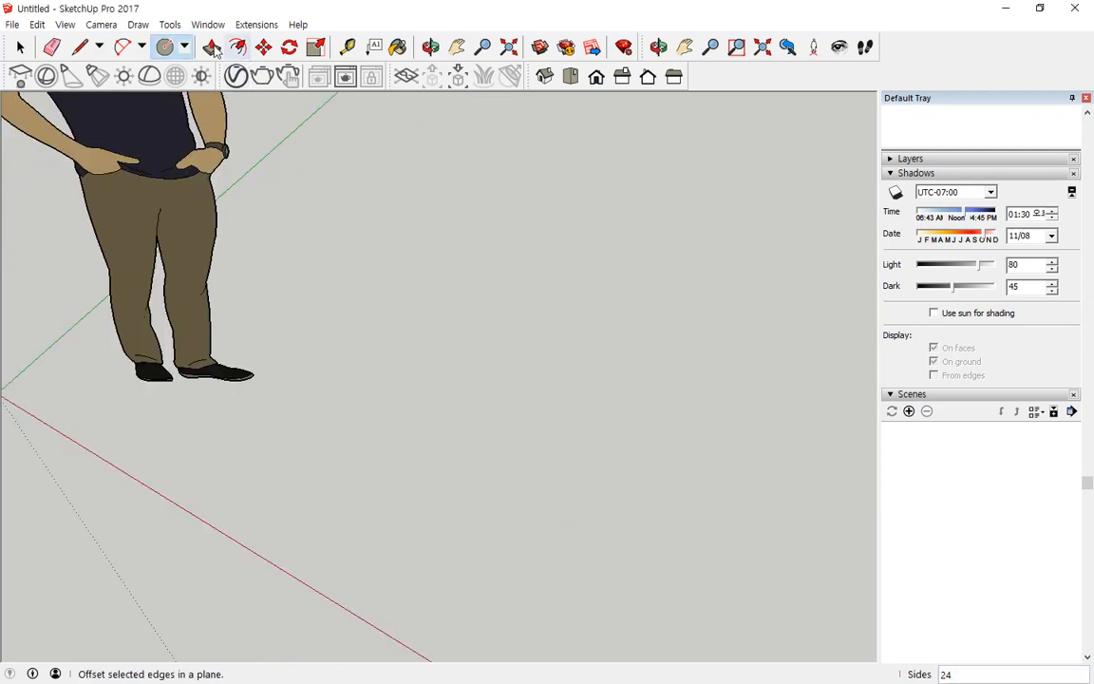
Step: Draw a circle with 6 sides and a 200 mm radius on the ground beside the figure, and undo it
left_click(188, 48)
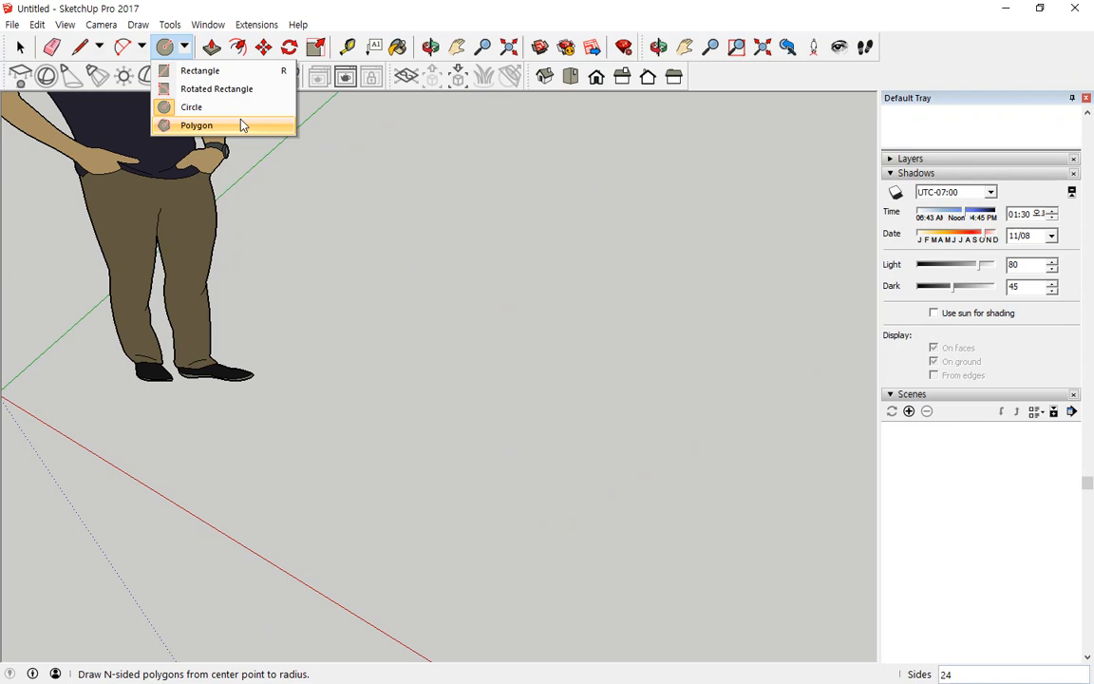
left_click(240, 107)
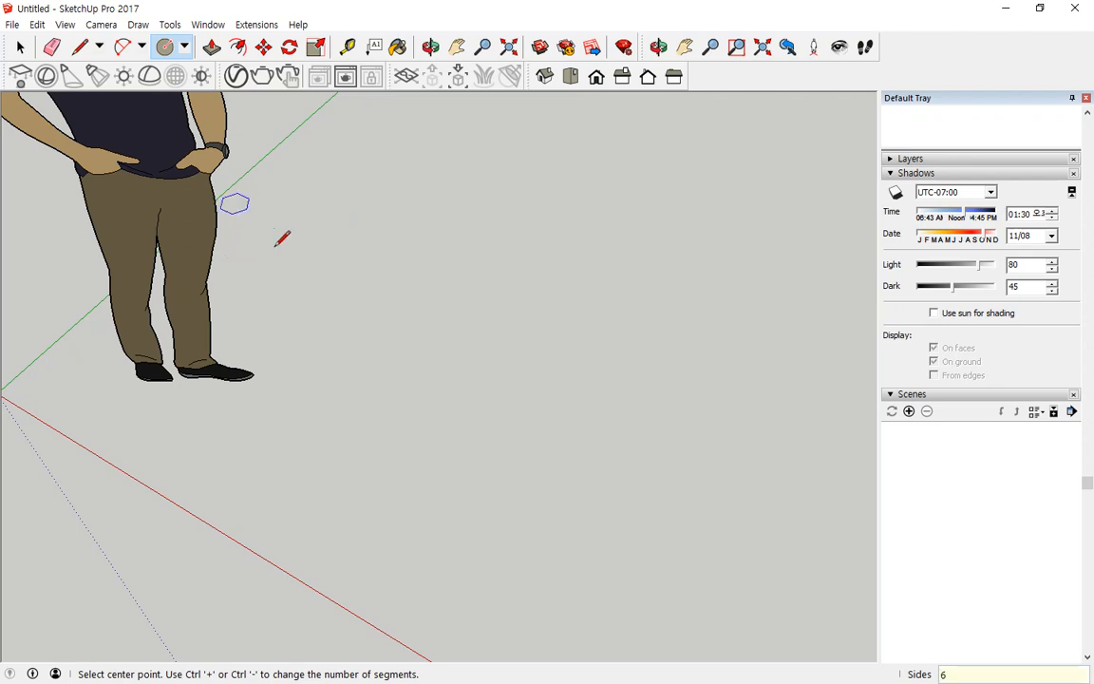
left_click(375, 307)
left_click(422, 322)
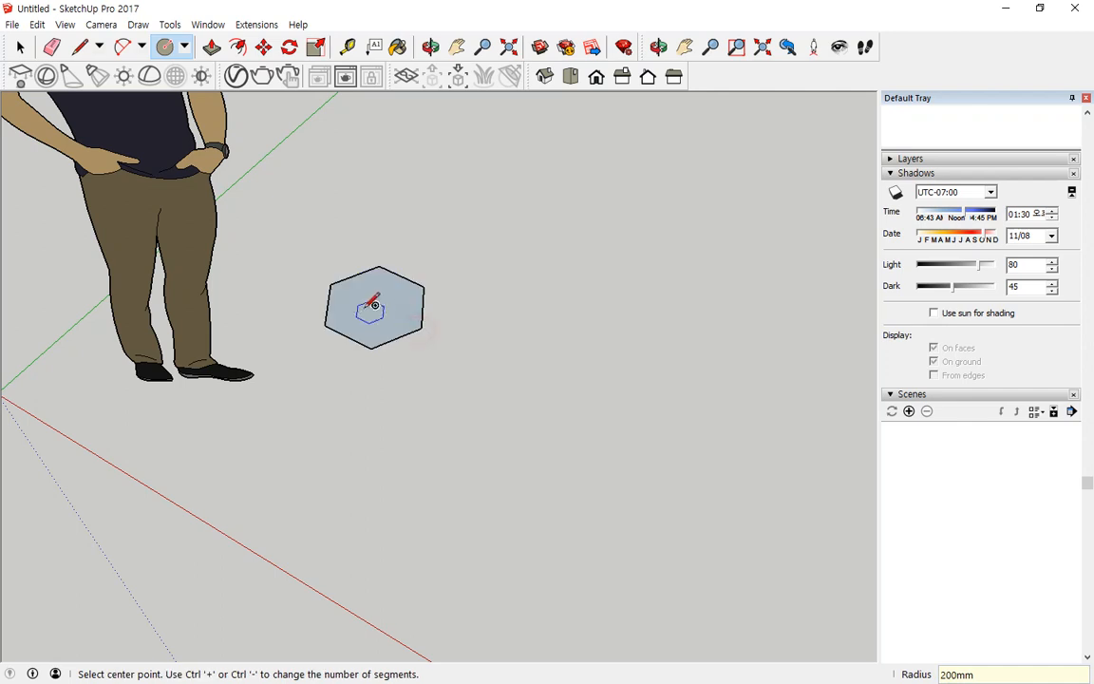
scroll(373, 307, "up", 2)
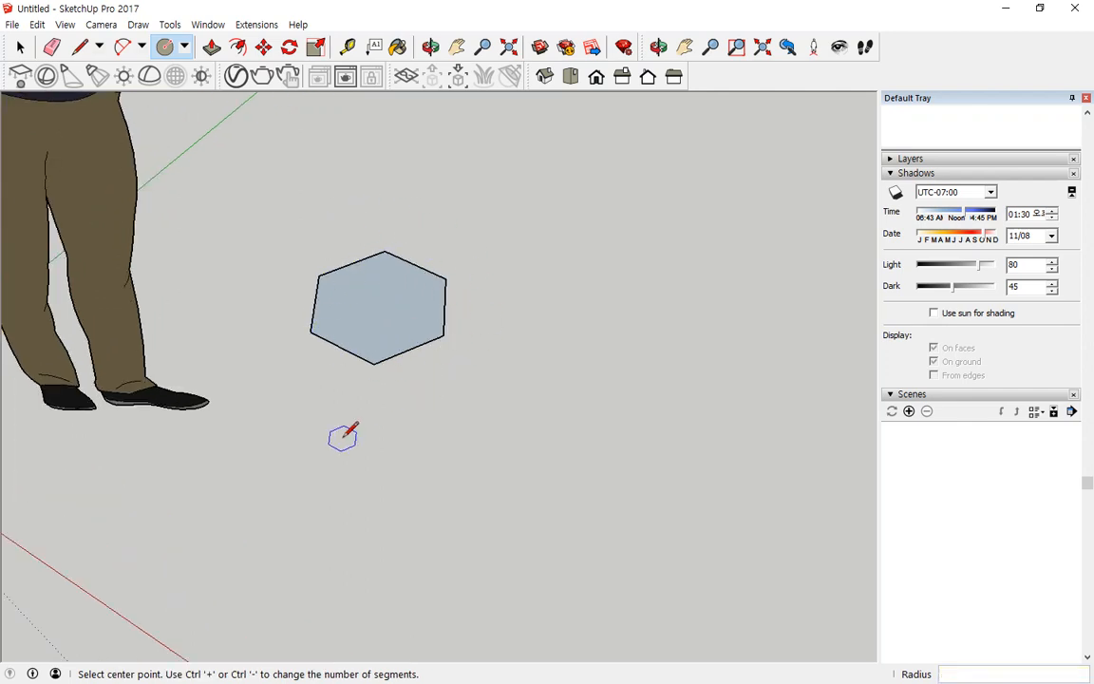
key("ctrl+z")
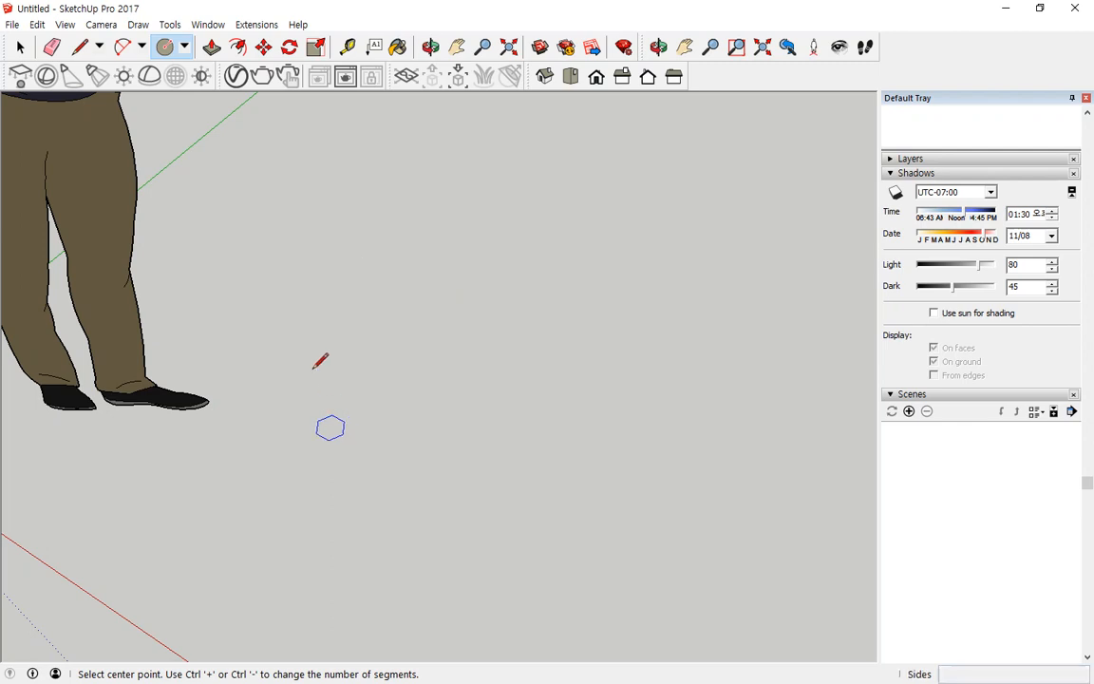
Step: Draw a 6-sided polygon about 146 mm in inscribed radius on the ground beside the figure, and undo it
left_click(185, 47)
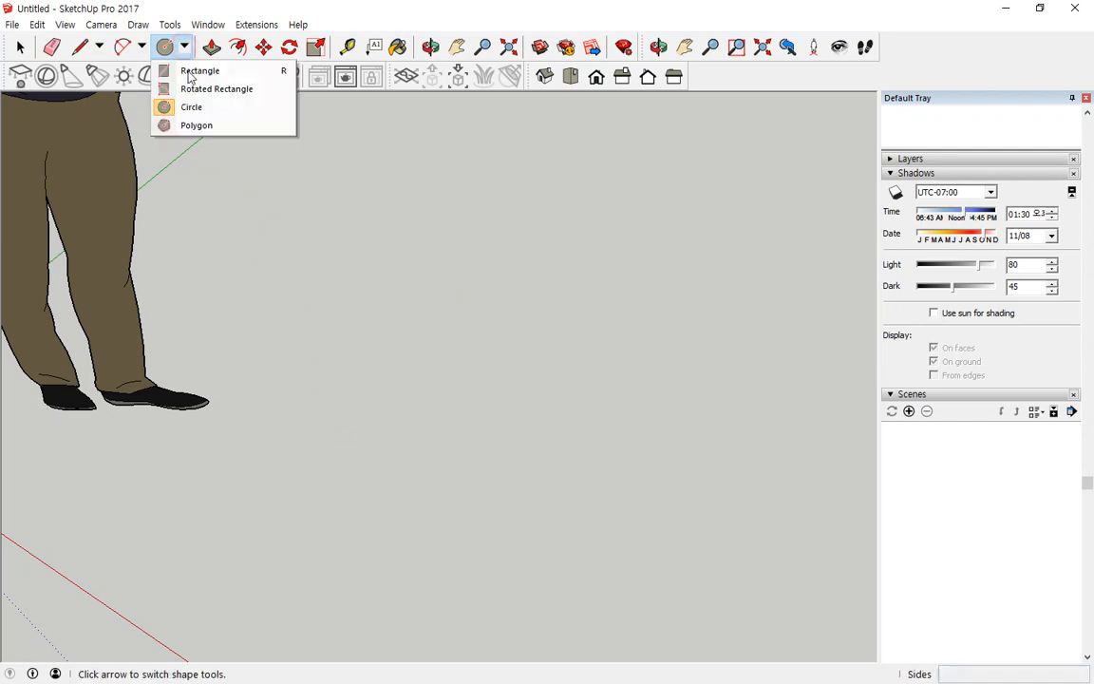
left_click(205, 127)
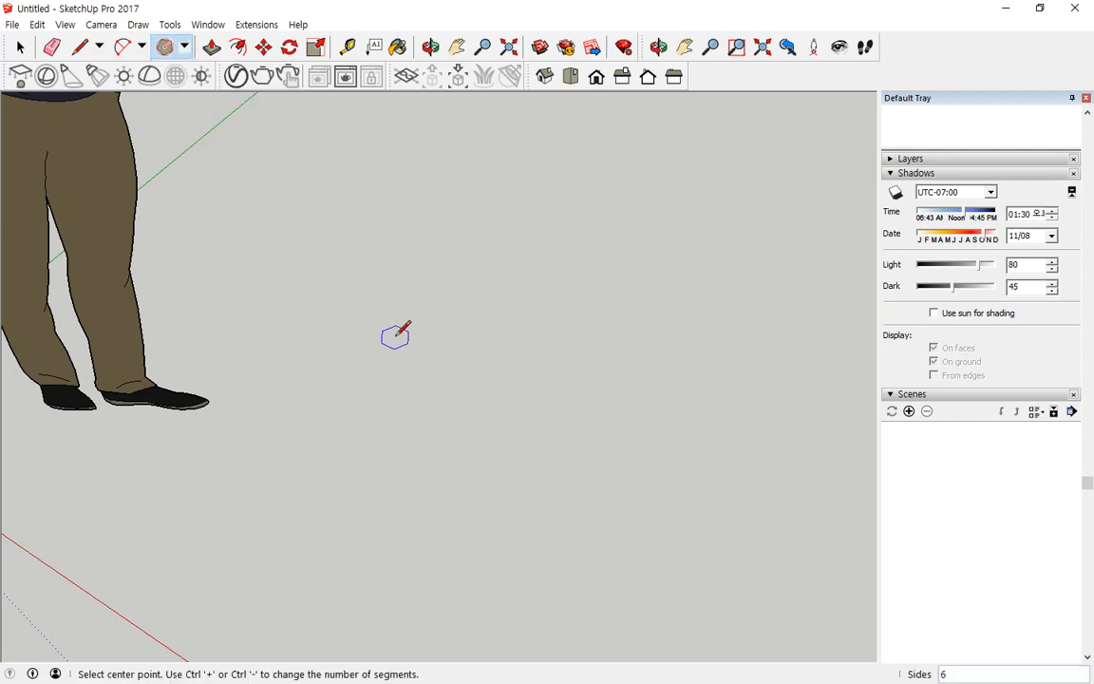
left_click(398, 346)
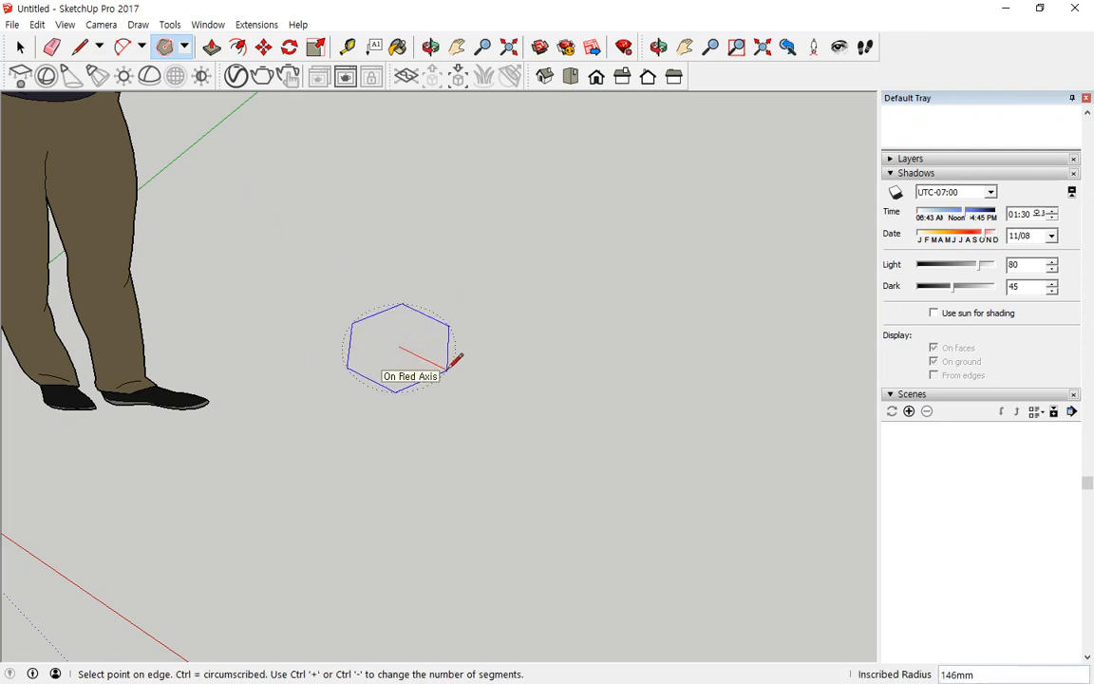
left_click(447, 366)
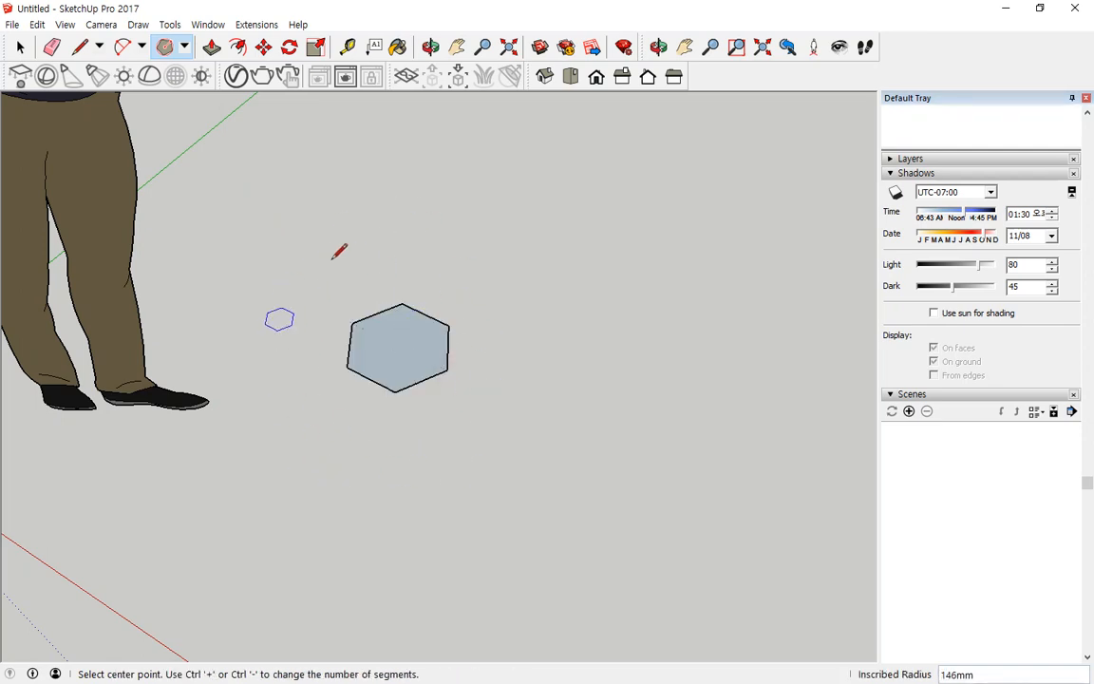
key("ctrl+z")
Step: Draw a 24-sided circle about 128 mm in radius on the ground beside the figure
left_click(185, 47)
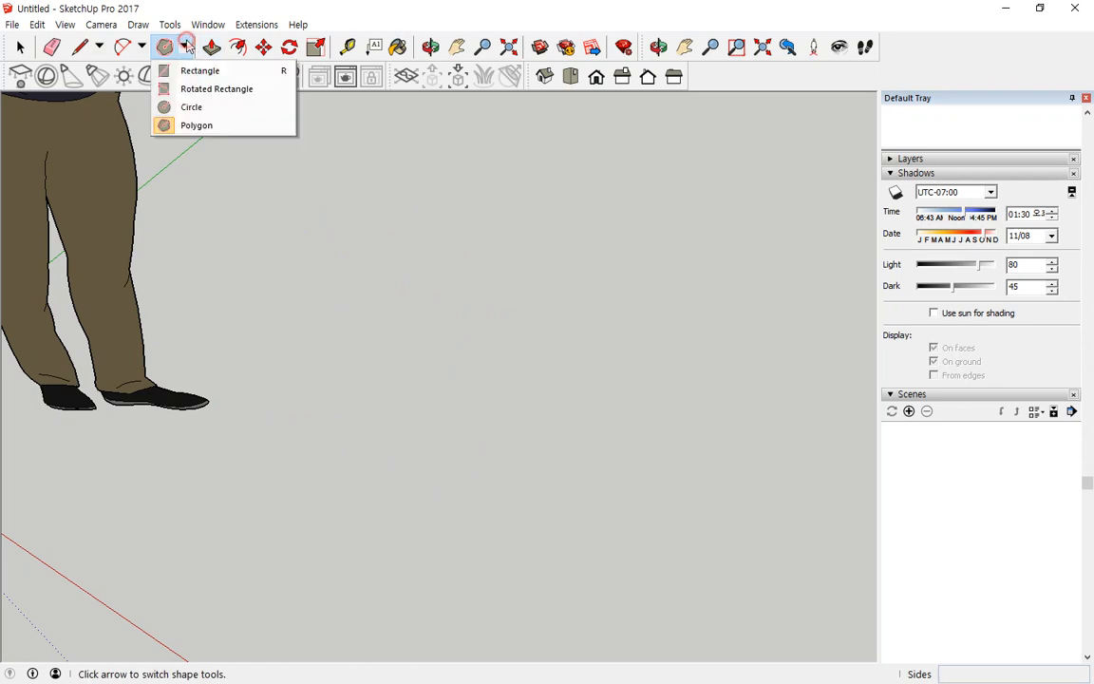
left_click(193, 107)
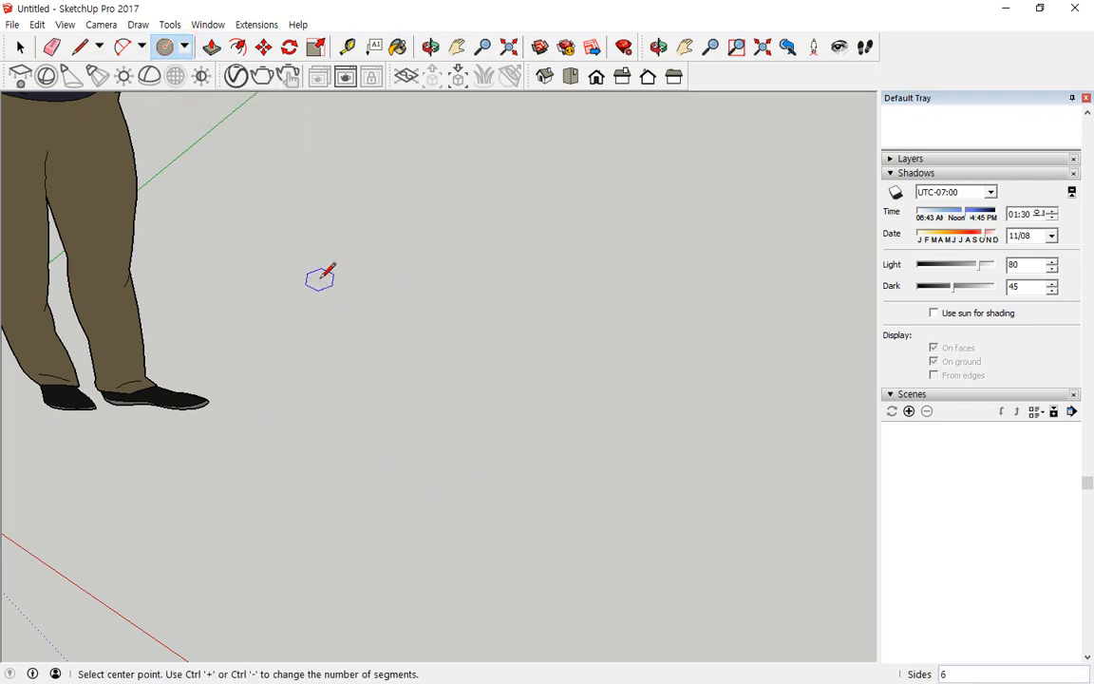
left_click(379, 340)
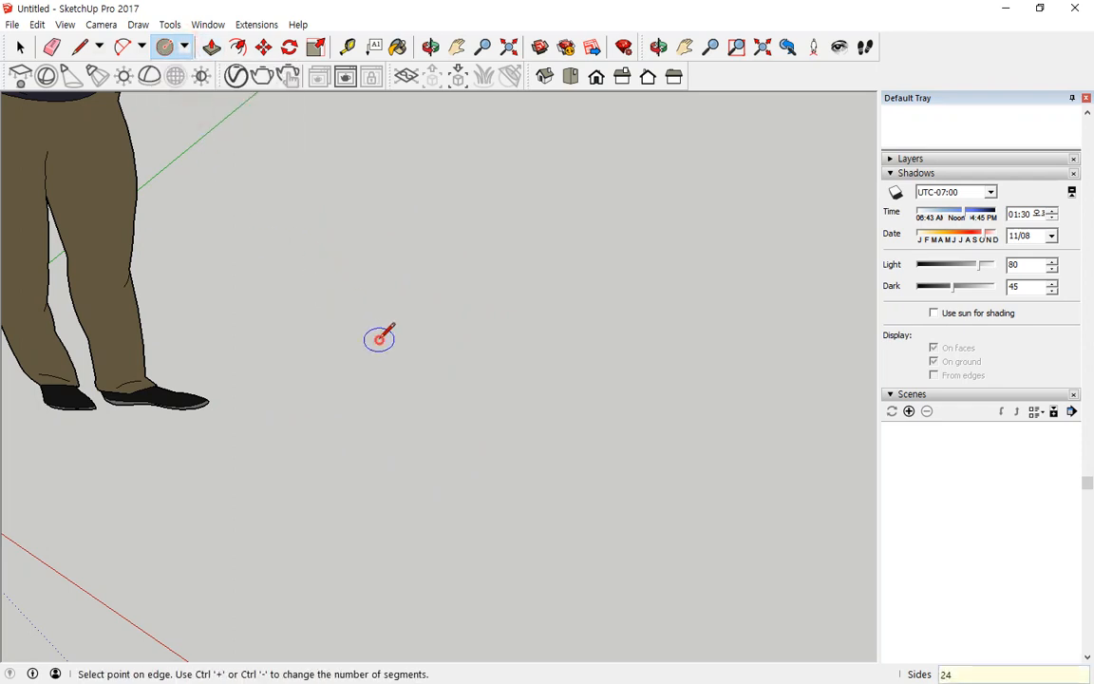
left_click(428, 355)
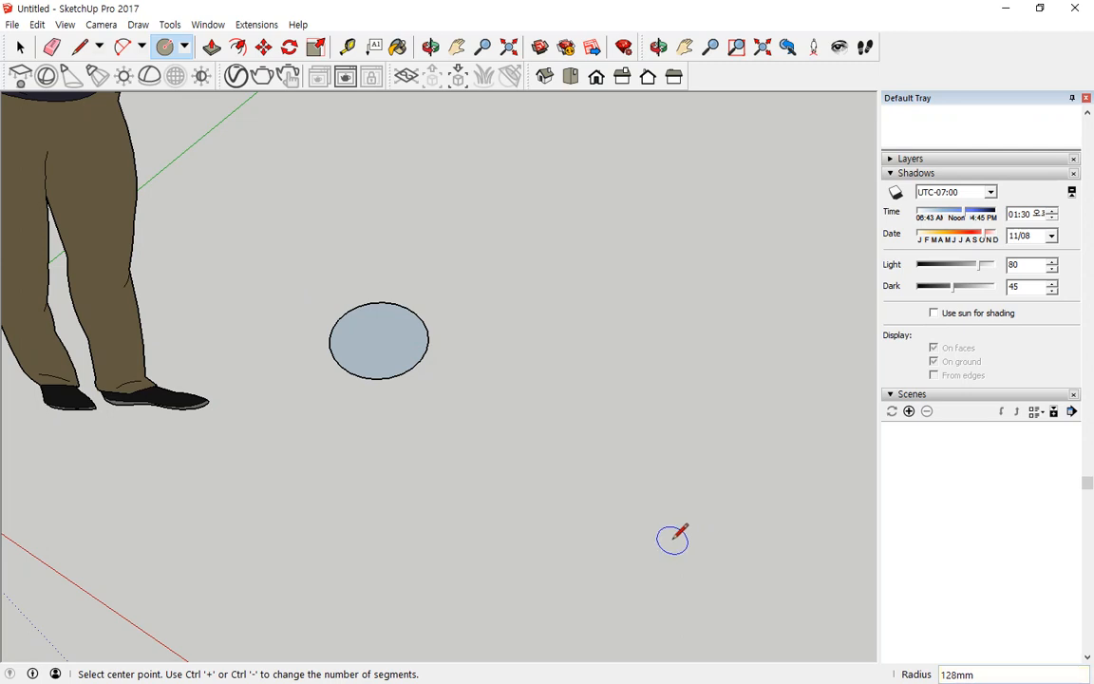
Step: Draw a vertical right triangle about 390 mm high with lines joining the circle's centre, a point above it and the circle's edge
middle_click_drag(378, 355, 342, 329)
scroll(379, 350, "up", 2)
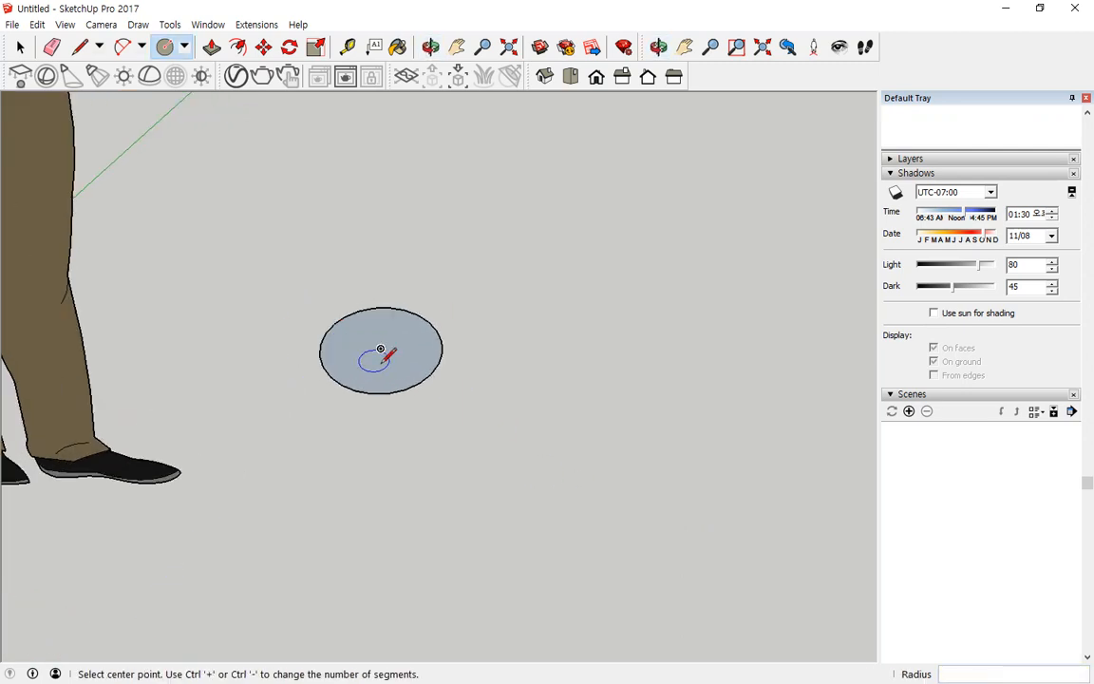
scroll(380, 349, "up", 2)
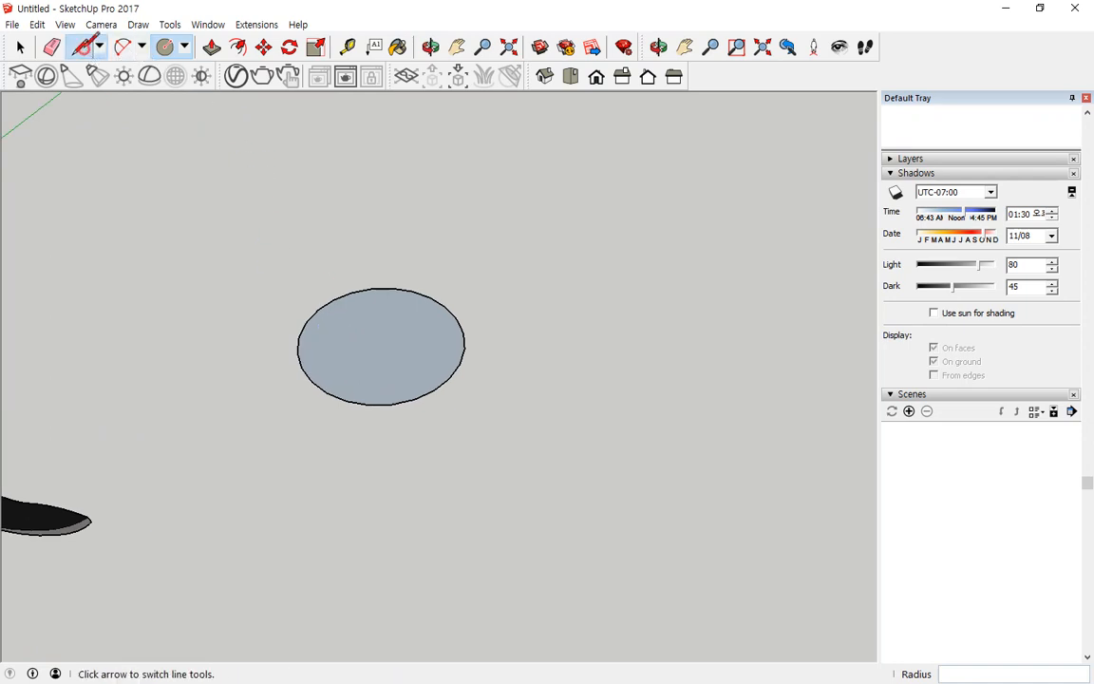
left_click(81, 47)
left_click(379, 342)
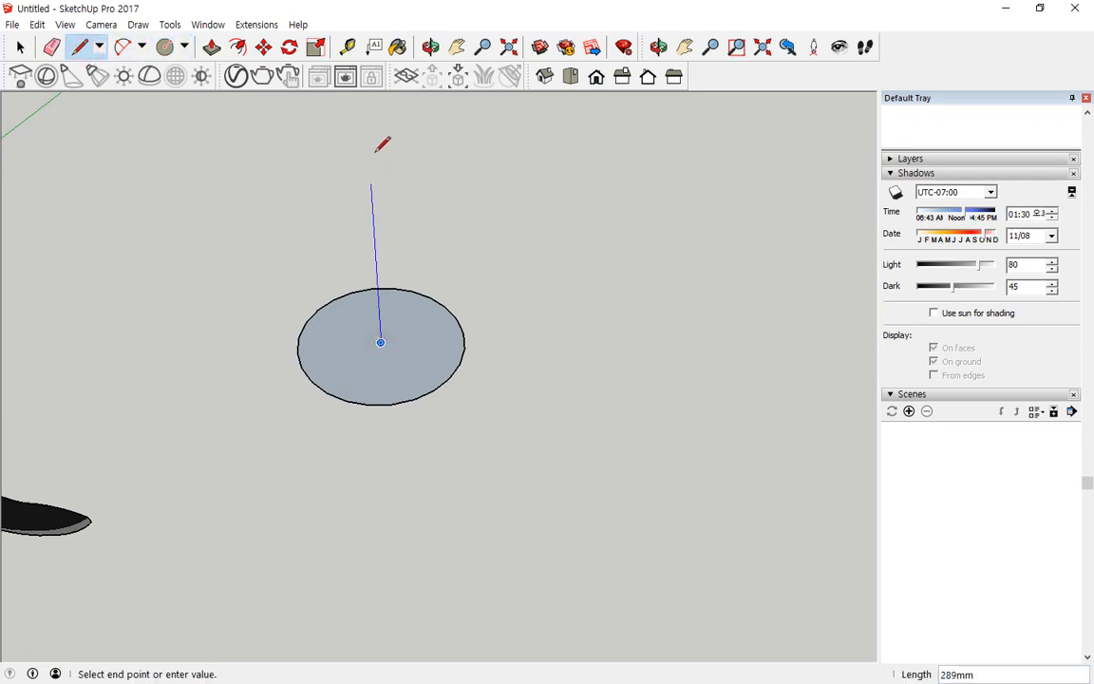
left_click(366, 113)
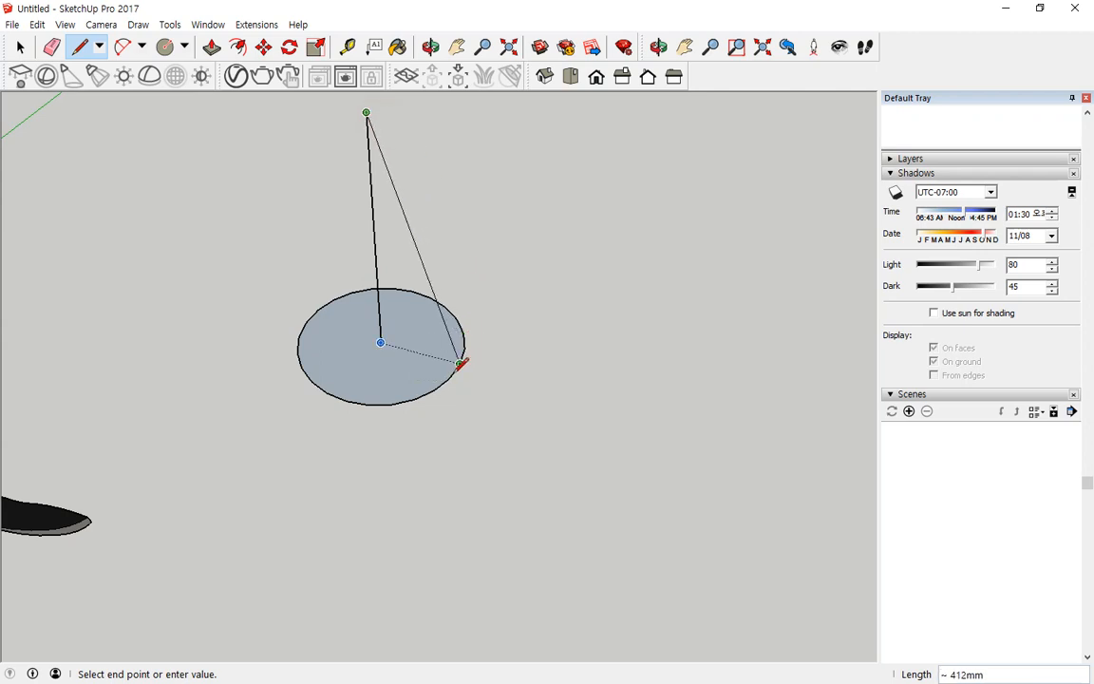
middle_click_drag(458, 366, 477, 363)
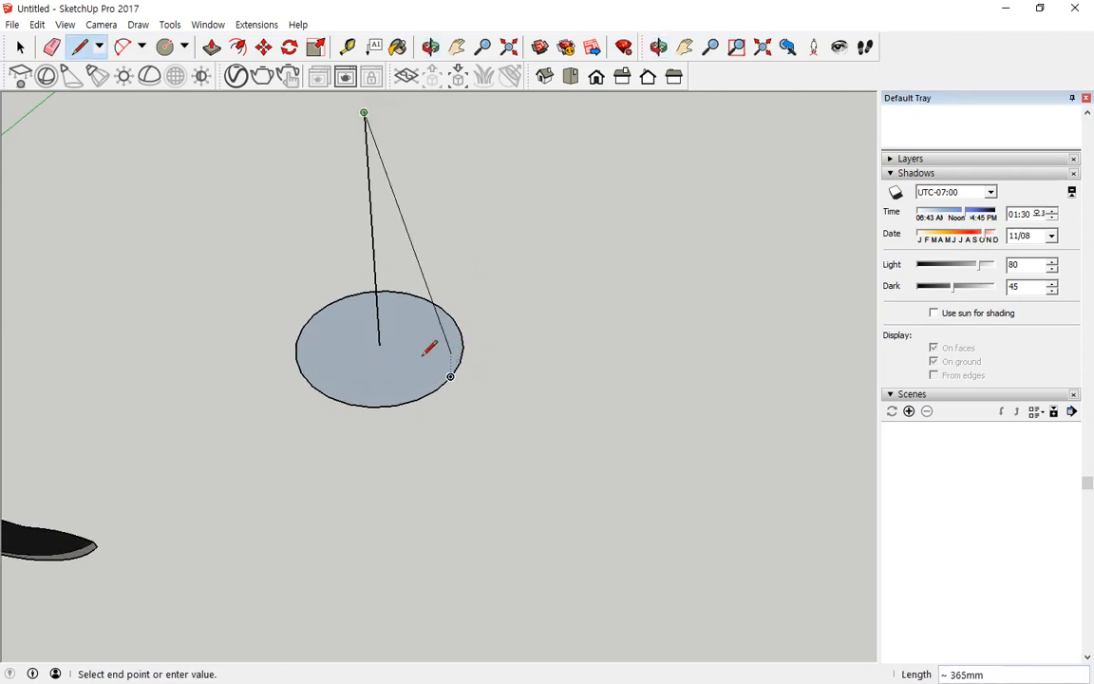
left_click(383, 347)
left_click(383, 348)
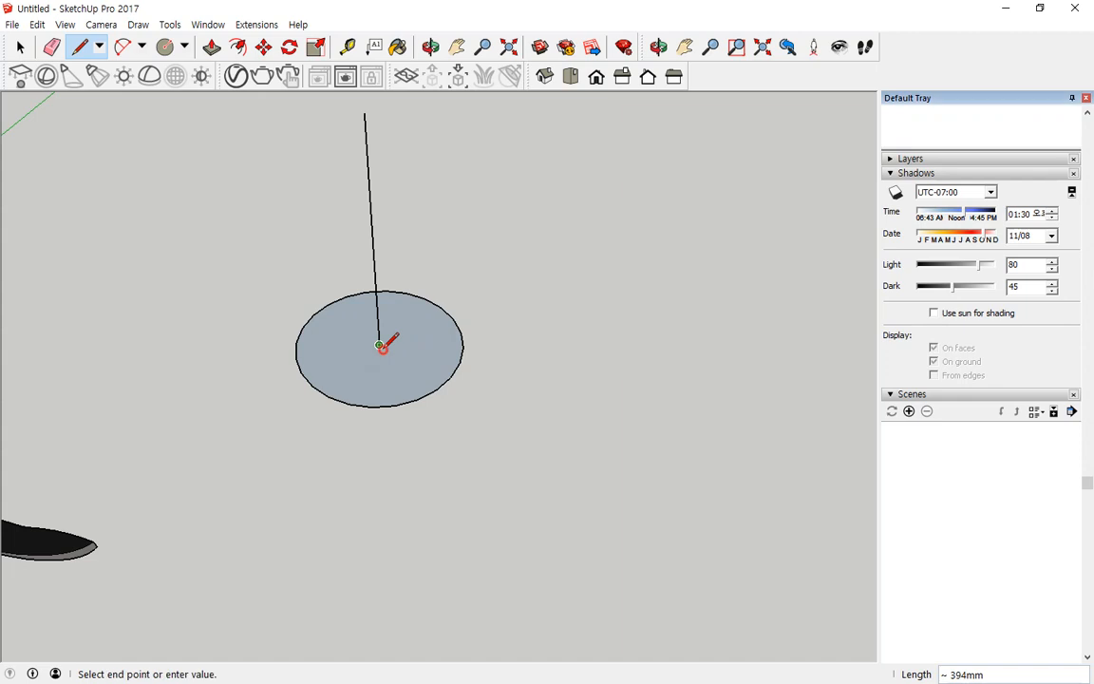
left_click(457, 363)
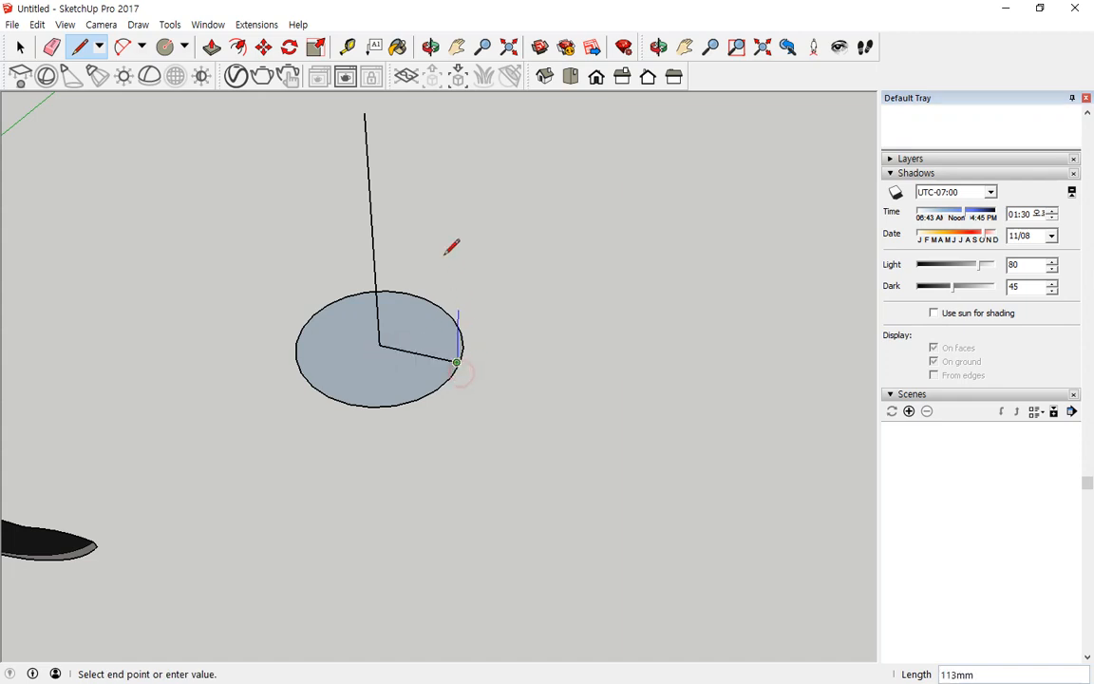
left_click(366, 112)
Step: Sweep the triangle around the circle's edge with Follow Me to form a cone
middle_click_drag(447, 375, 540, 362)
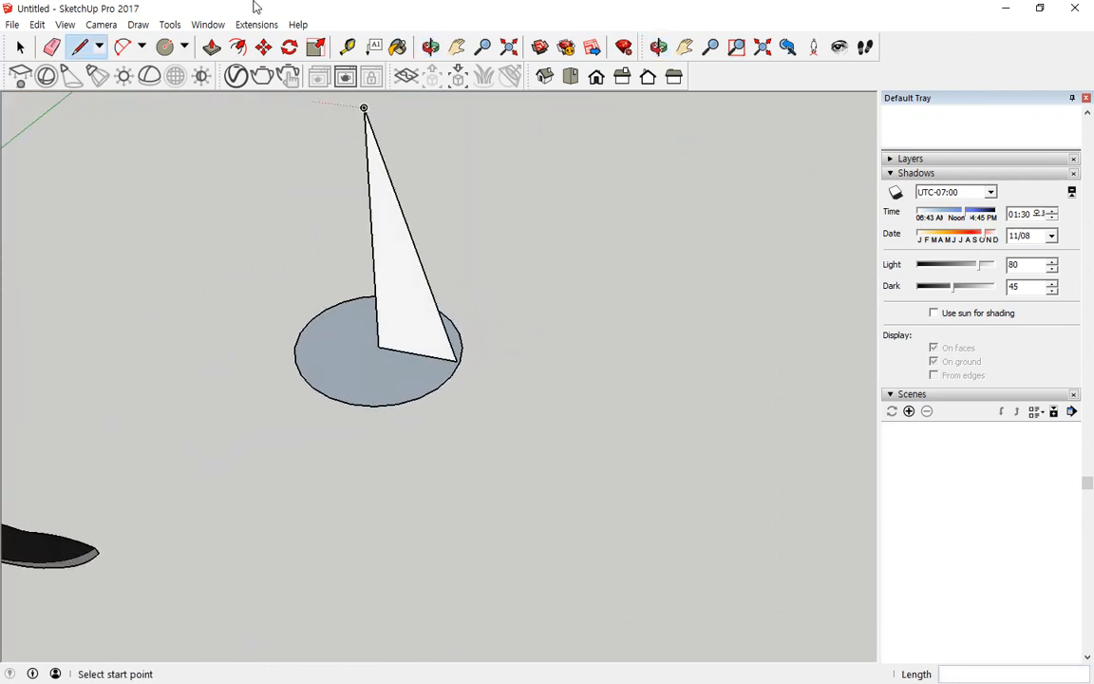
left_click(179, 27)
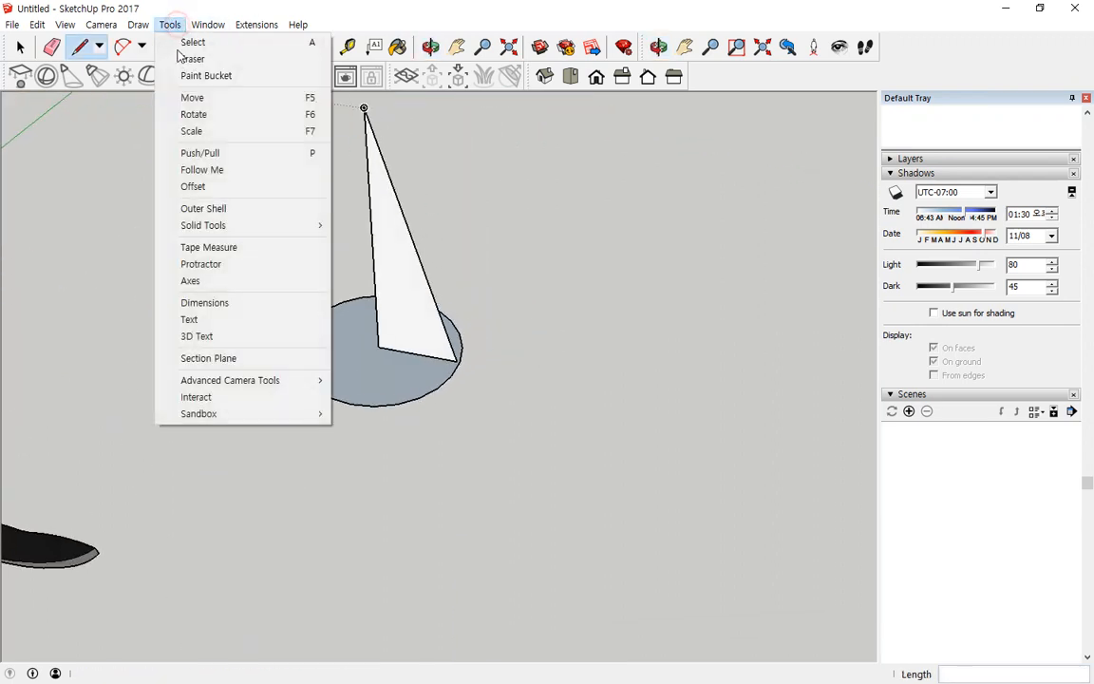
left_click(217, 169)
left_click_drag(392, 278, 462, 369)
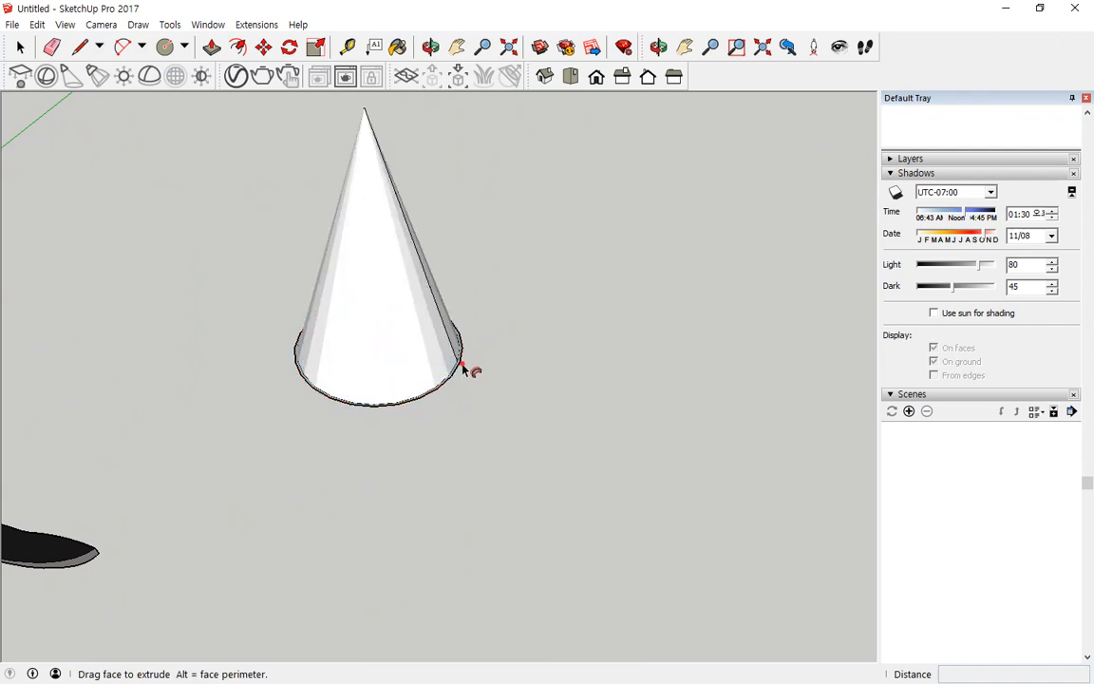
mouse_move(540, 398)
middle_mouse_down()
mouse_move(339, 401)
mouse_move(264, 534)
mouse_move(257, 676)
mouse_move(288, 492)
mouse_move(305, 234)
mouse_move(334, 300)
mouse_move(479, 466)
mouse_move(535, 449)
mouse_move(329, 441)
middle_mouse_up()
key("p")
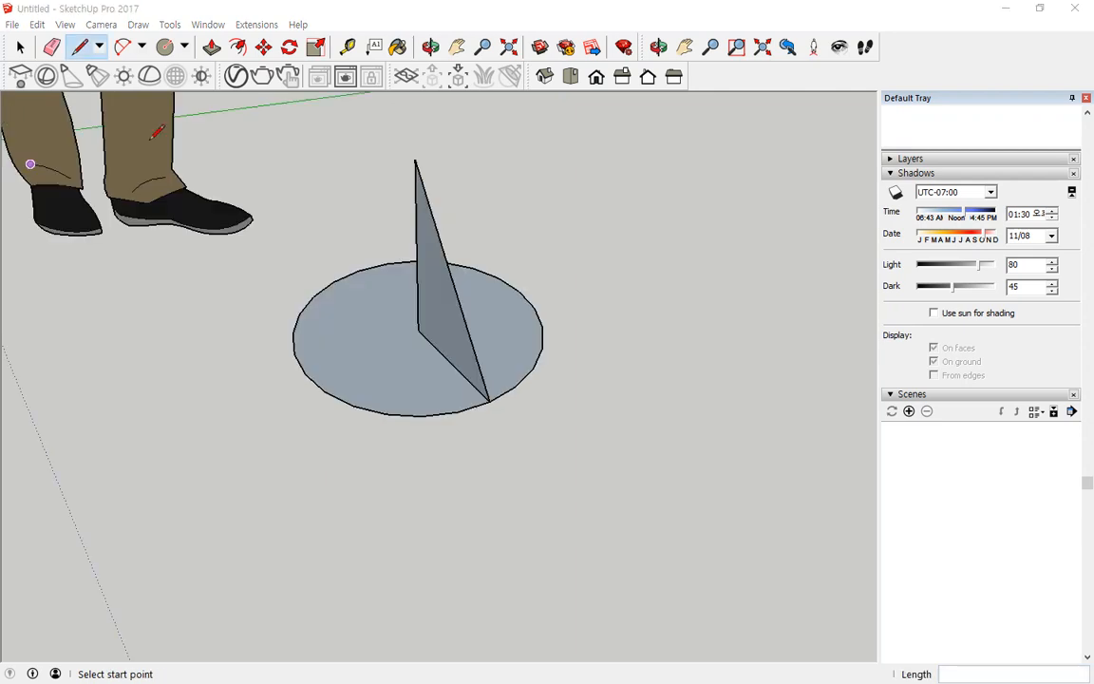
Step: Draw a 6-sided polygon with a 200 mm inscribed radius on the ground beside the circle
left_click(184, 46)
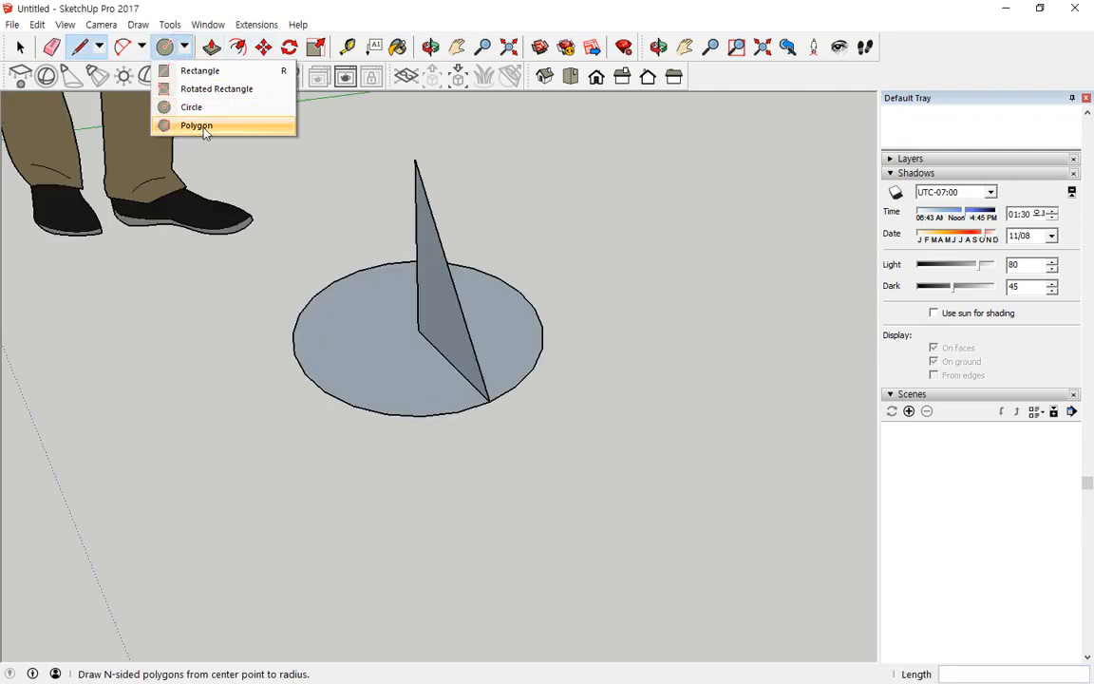
left_click(202, 126)
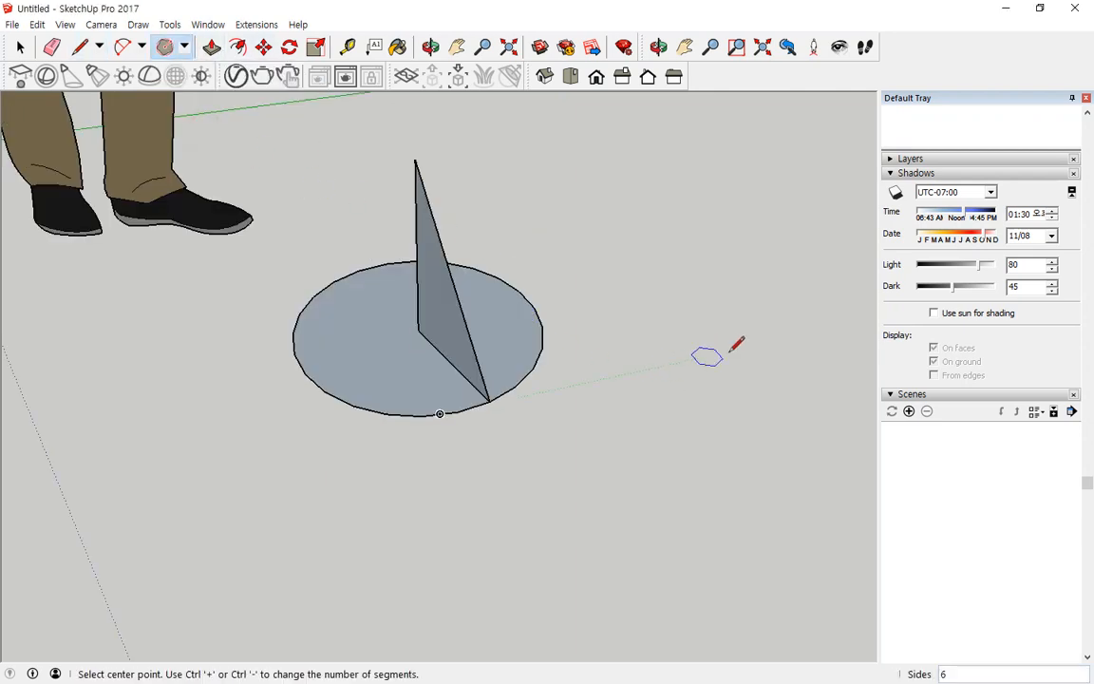
left_click(724, 242)
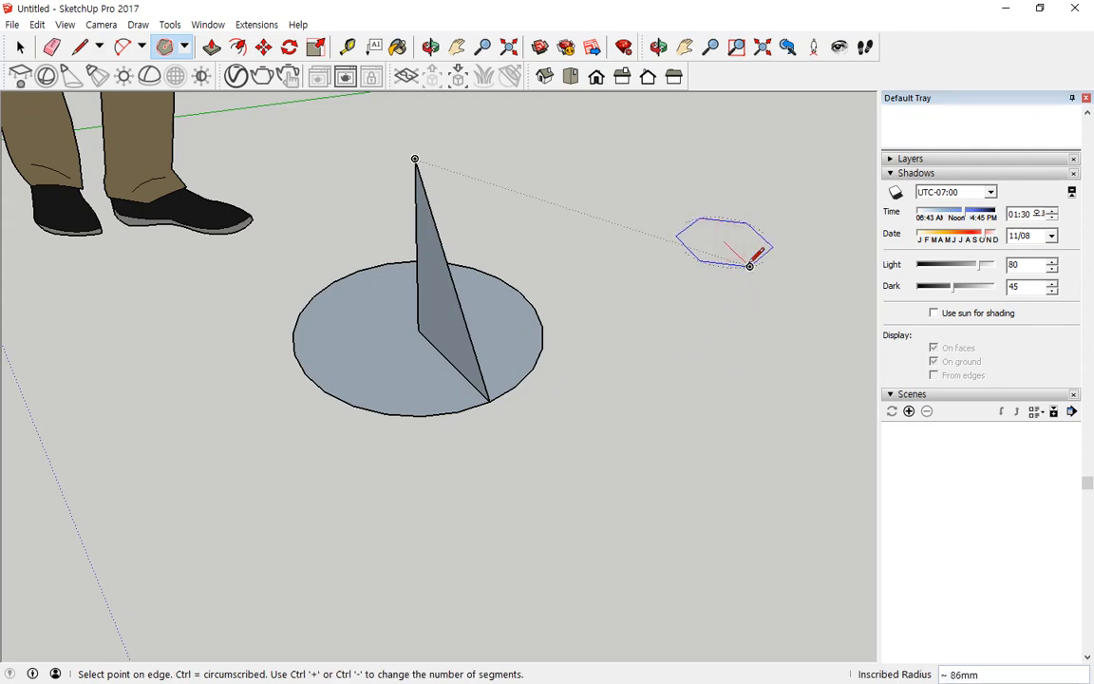
left_click(750, 265)
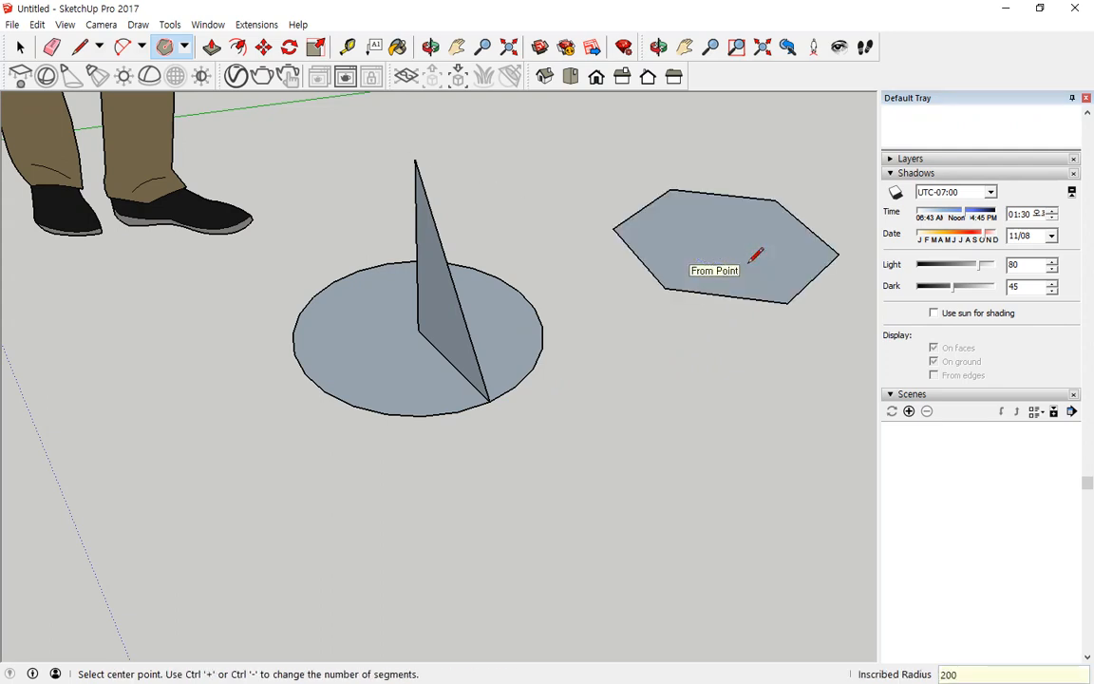
Step: Draw a vertical right triangle on the hexagon with lines joining its centre, a point above the centre and one corner
middle_click_drag(671, 240, 510, 294)
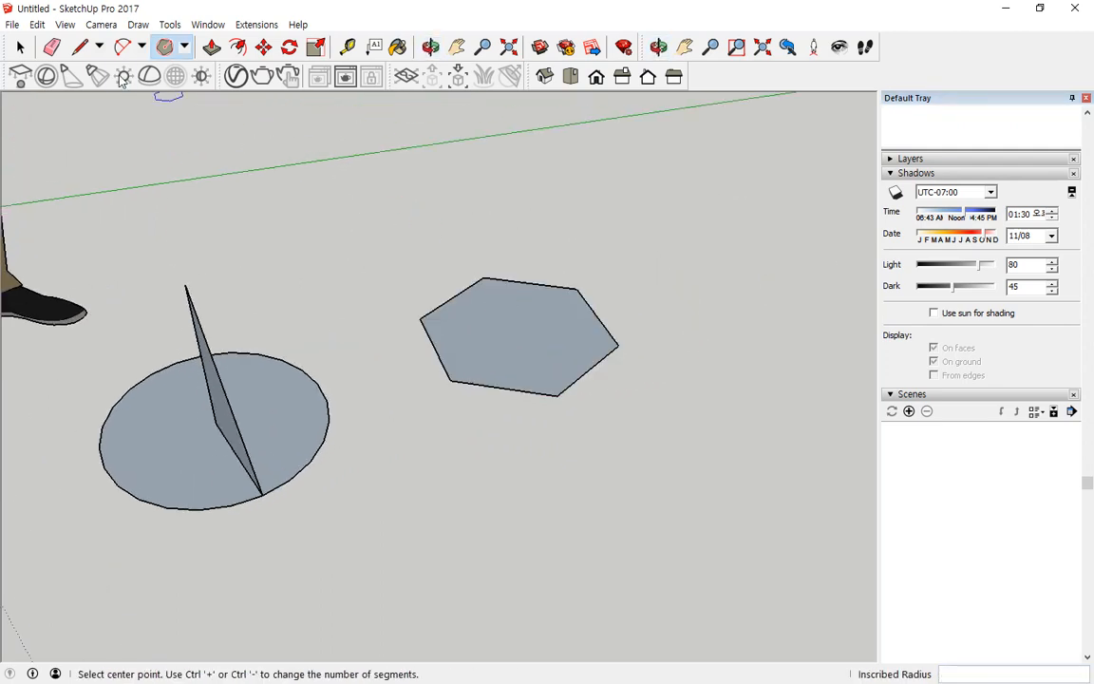
left_click(78, 46)
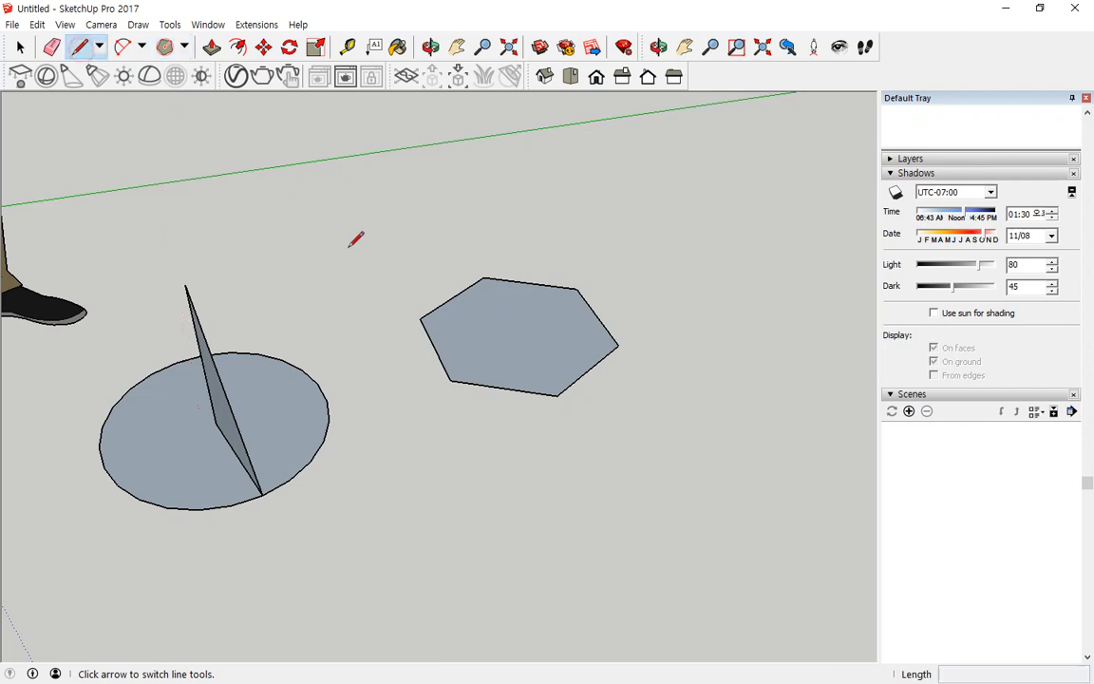
left_click(616, 345)
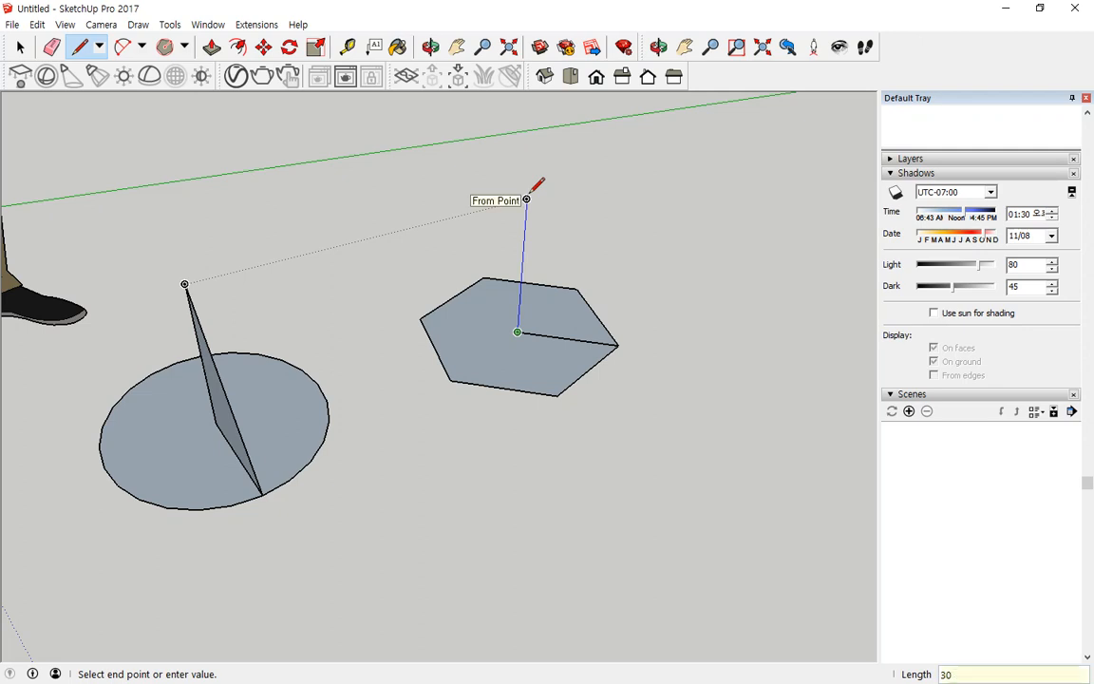
left_click(617, 347)
middle_click_drag(624, 416, 393, 151)
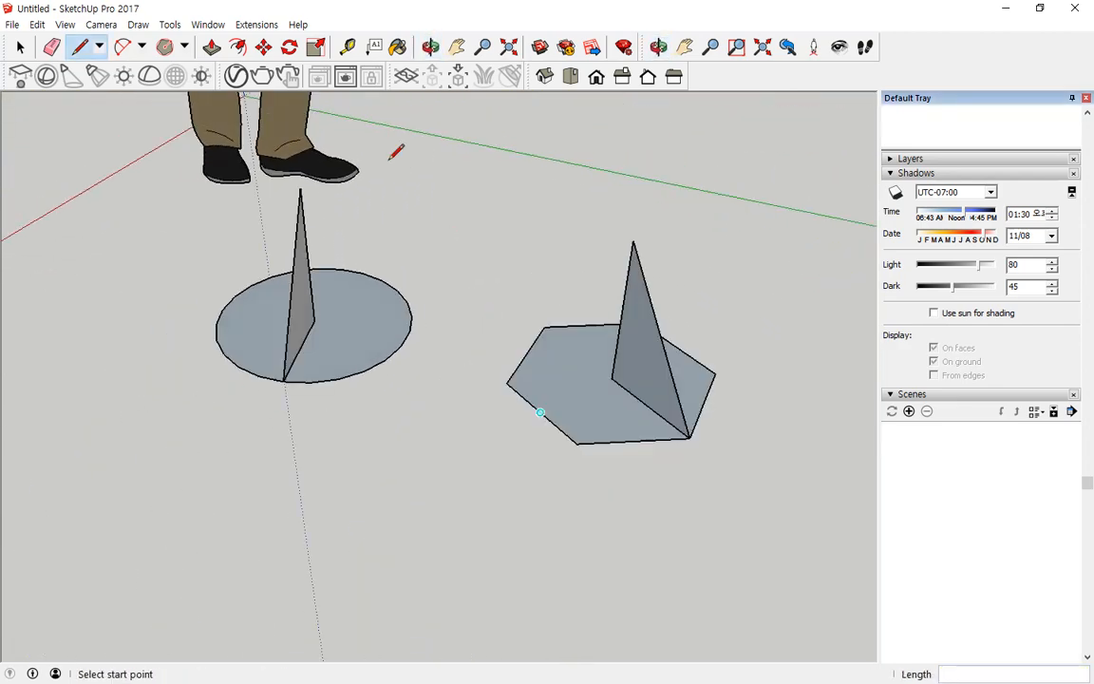
Step: Sweep the triangle around the hexagon's edges with Follow Me to form a six-sided pyramid
left_click(172, 25)
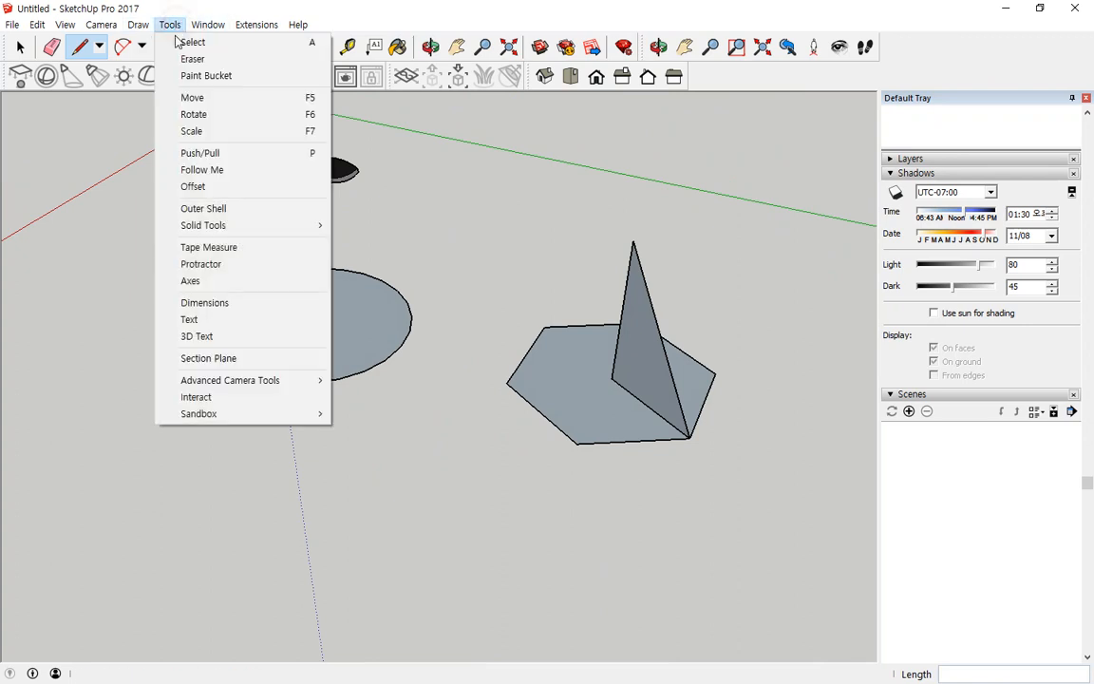
left_click(214, 170)
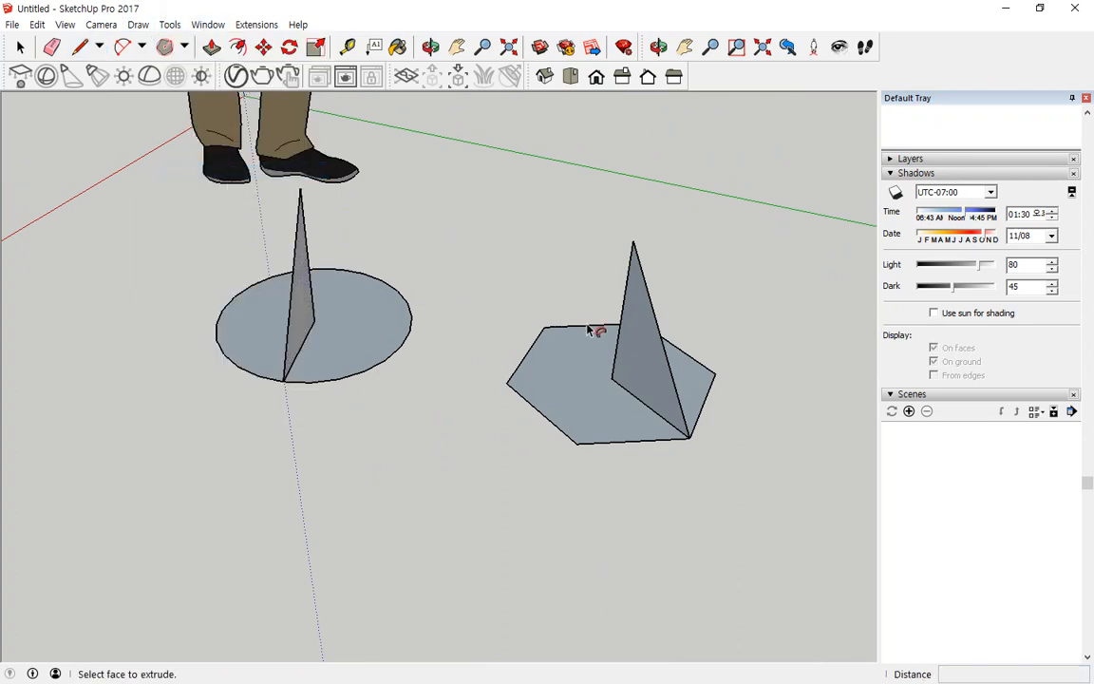
left_click_drag(635, 344, 525, 359)
key("o")
key("p")
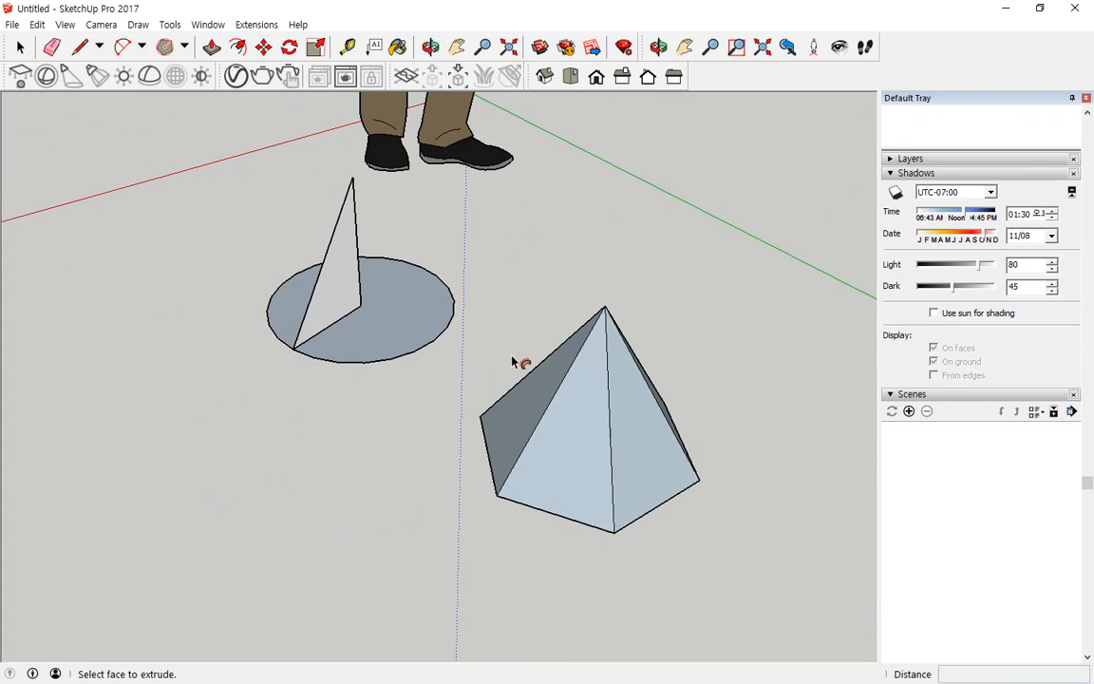
Step: Draw a circle with a 200 mm radius on the ground in front of the pyramid
left_click(185, 46)
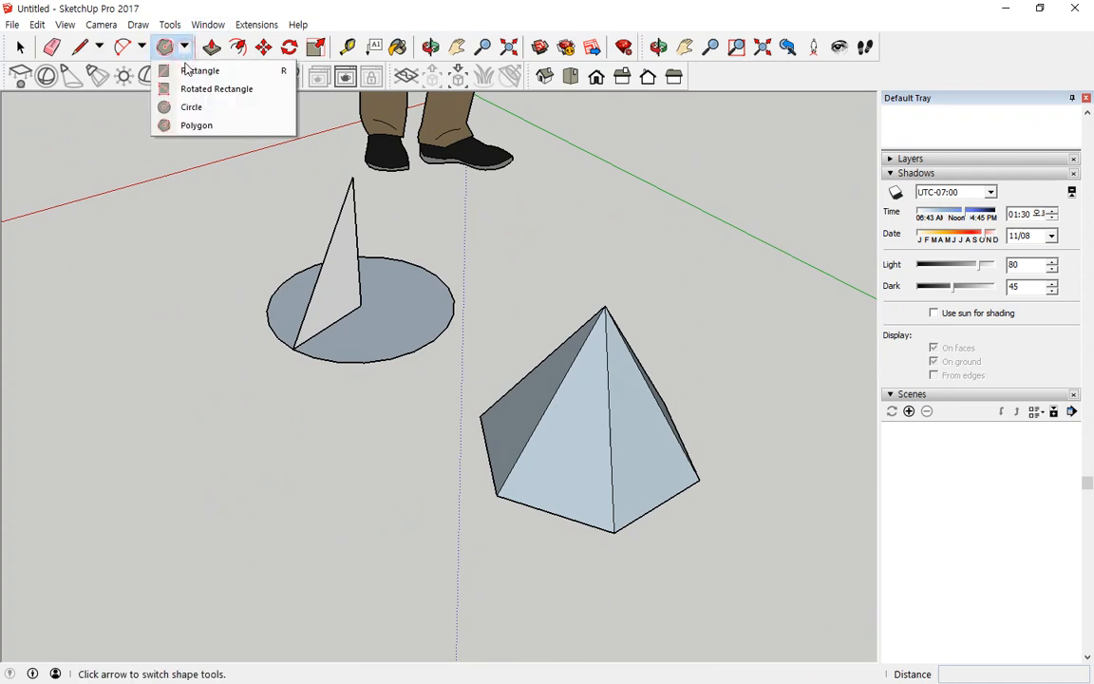
left_click(186, 107)
scroll(264, 509, "down", 3)
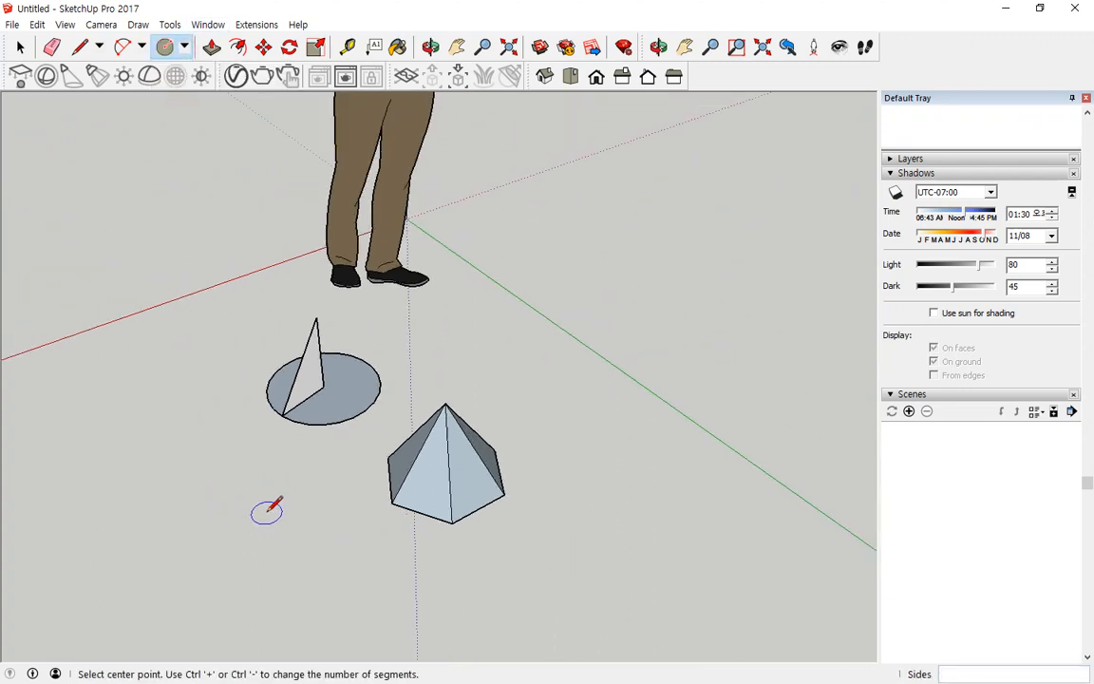
middle_click_drag(364, 518, 342, 323)
left_click(294, 333)
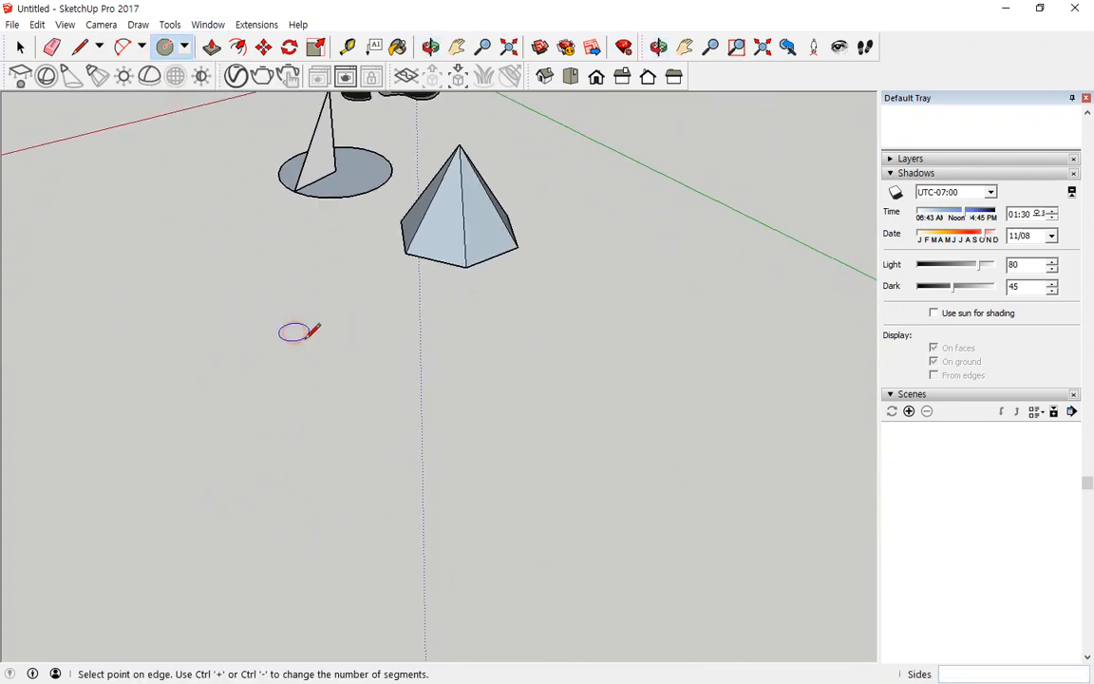
type("200")
key("Return")
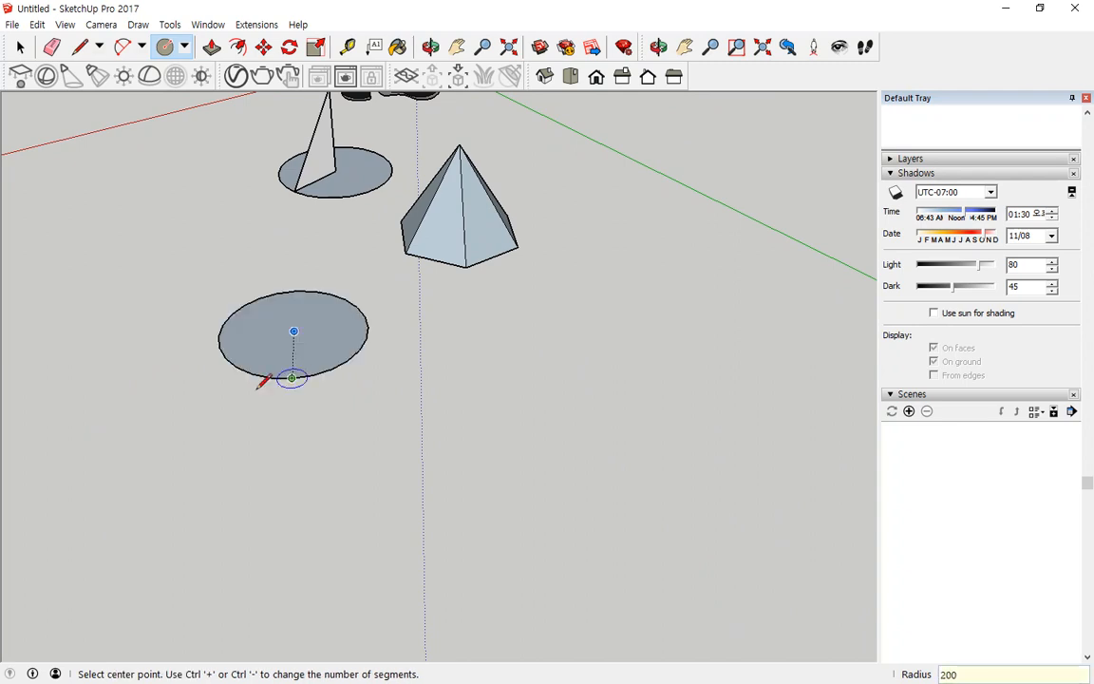
middle_click_drag(258, 383, 364, 436)
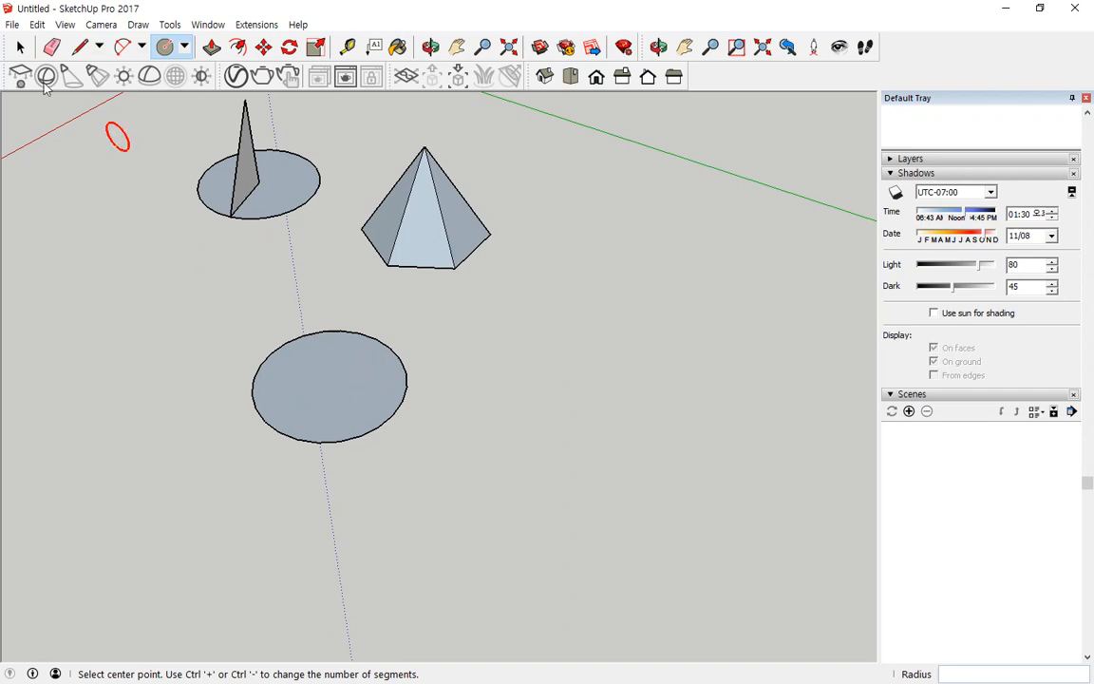
Step: Draw a radius line from the edge of the front ground circle to its centre
left_click(19, 46)
left_click(80, 47)
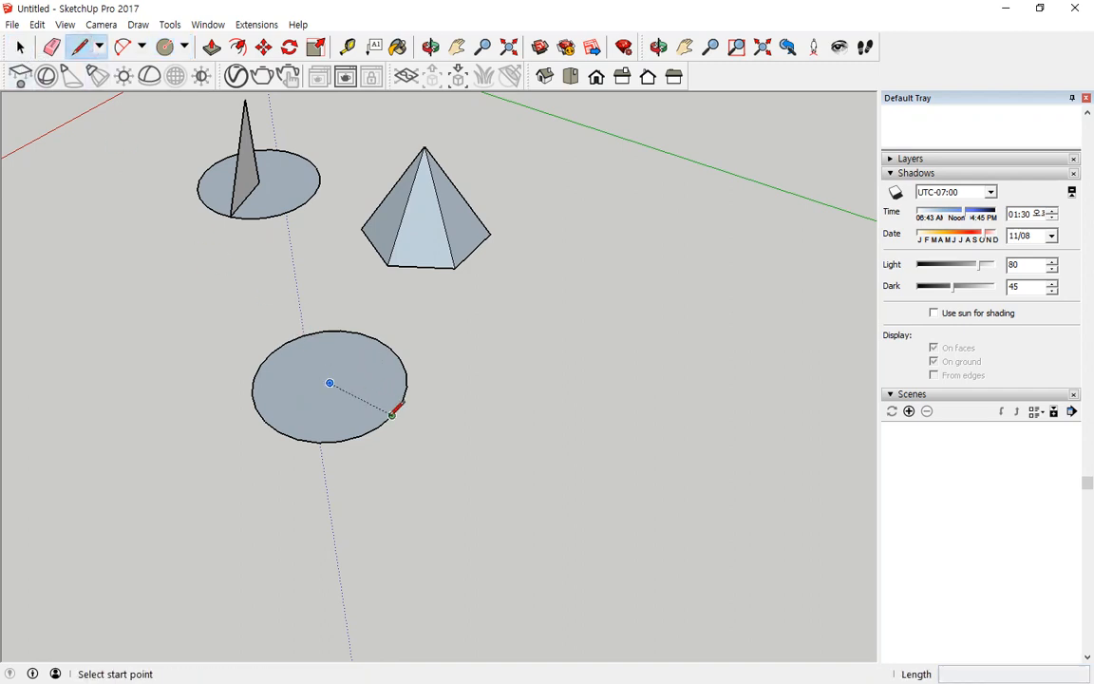
left_click(392, 415)
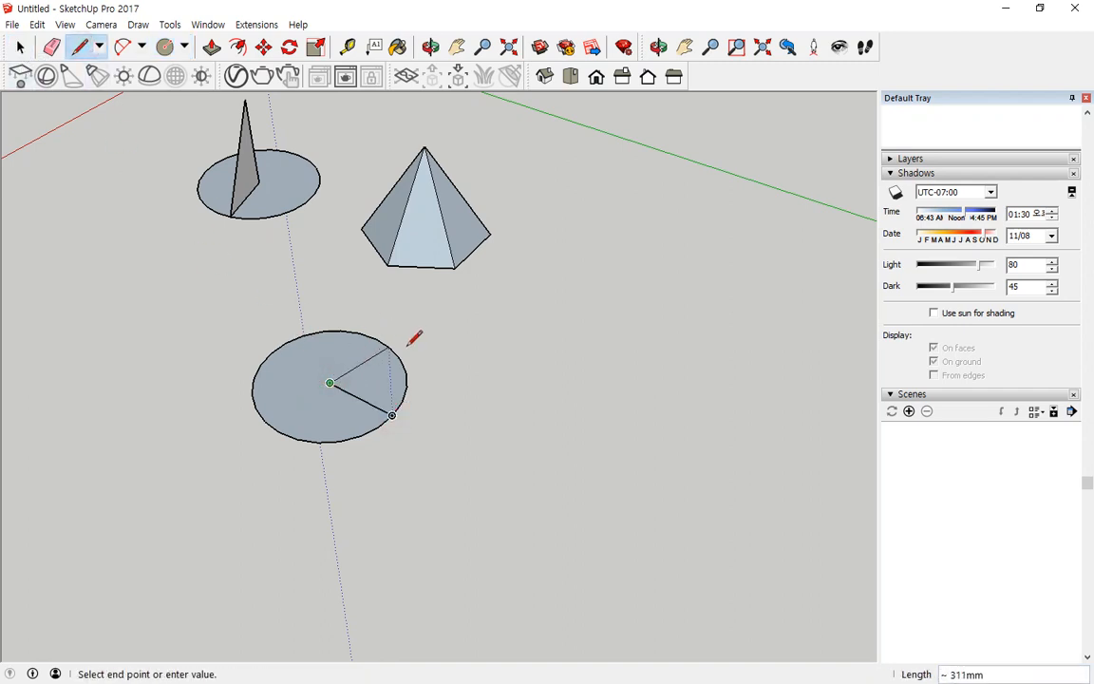
key("Escape")
Step: Draw a vertical circle with a 200 mm radius about the ground circle's centre, in line with the radius line
left_click(165, 47)
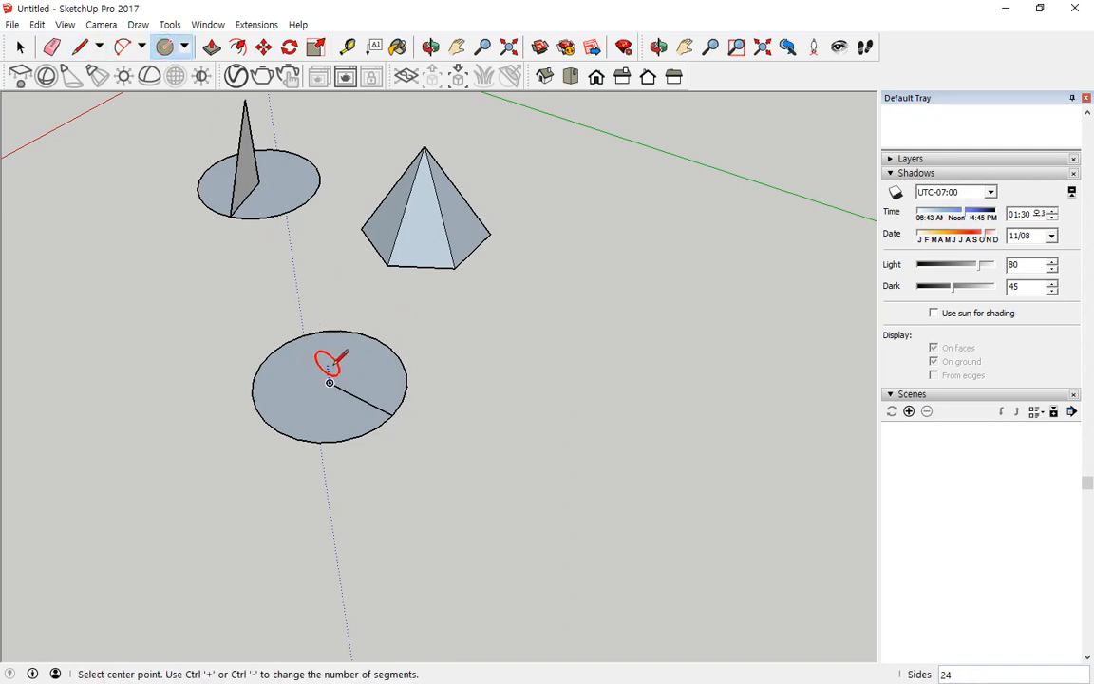
left_click(330, 382)
left_click(391, 408)
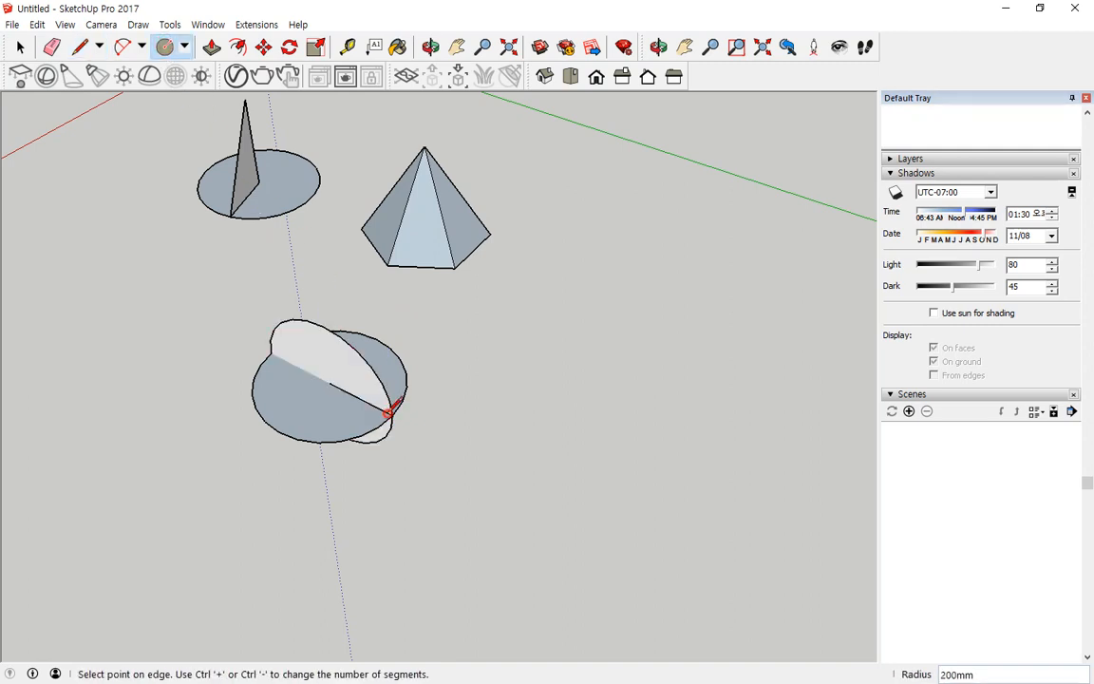
middle_click_drag(391, 408, 325, 286)
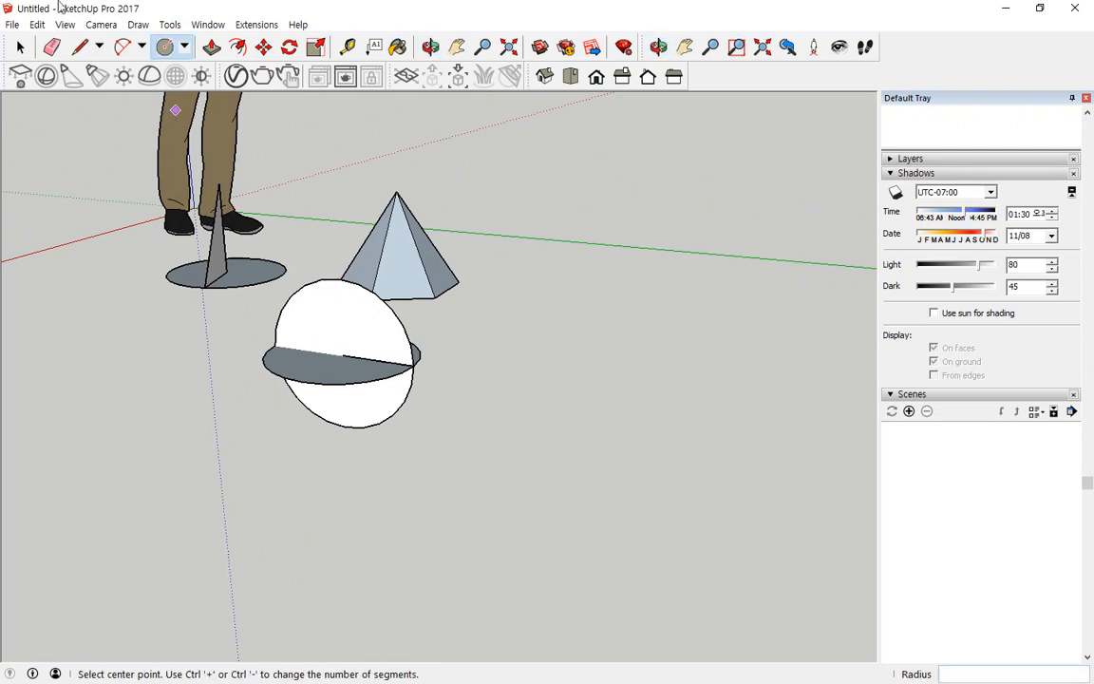
Step: Split the vertical circle with a 400 mm vertical line through its centre and delete the half away from the radius line
left_click(21, 47)
left_click(80, 46)
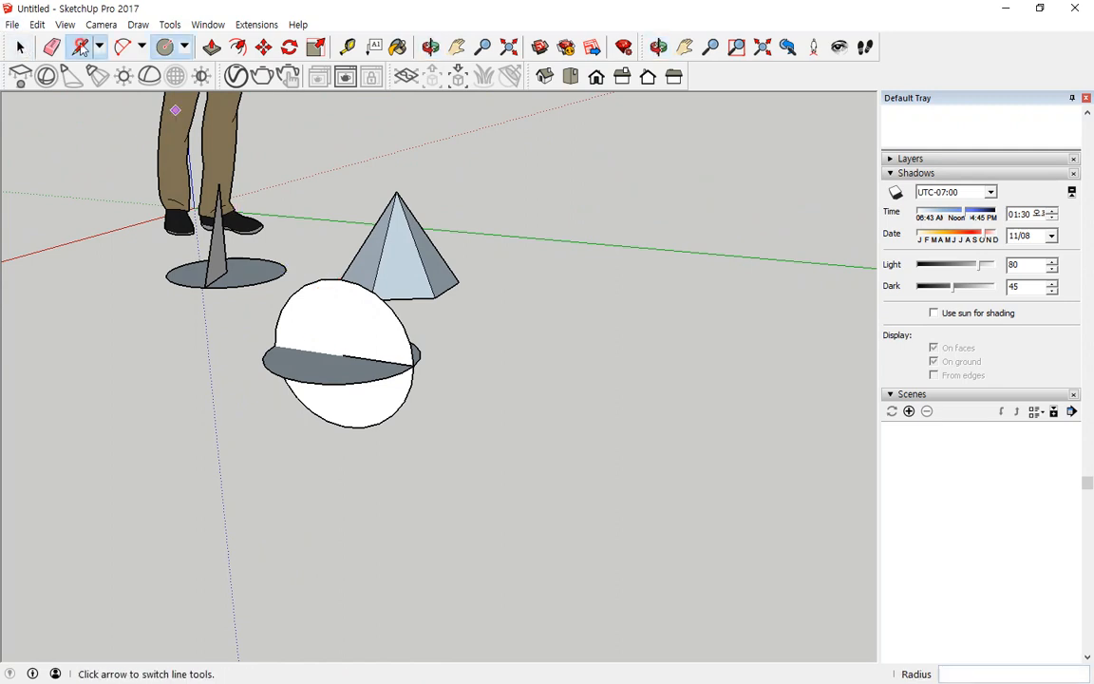
left_click(339, 279)
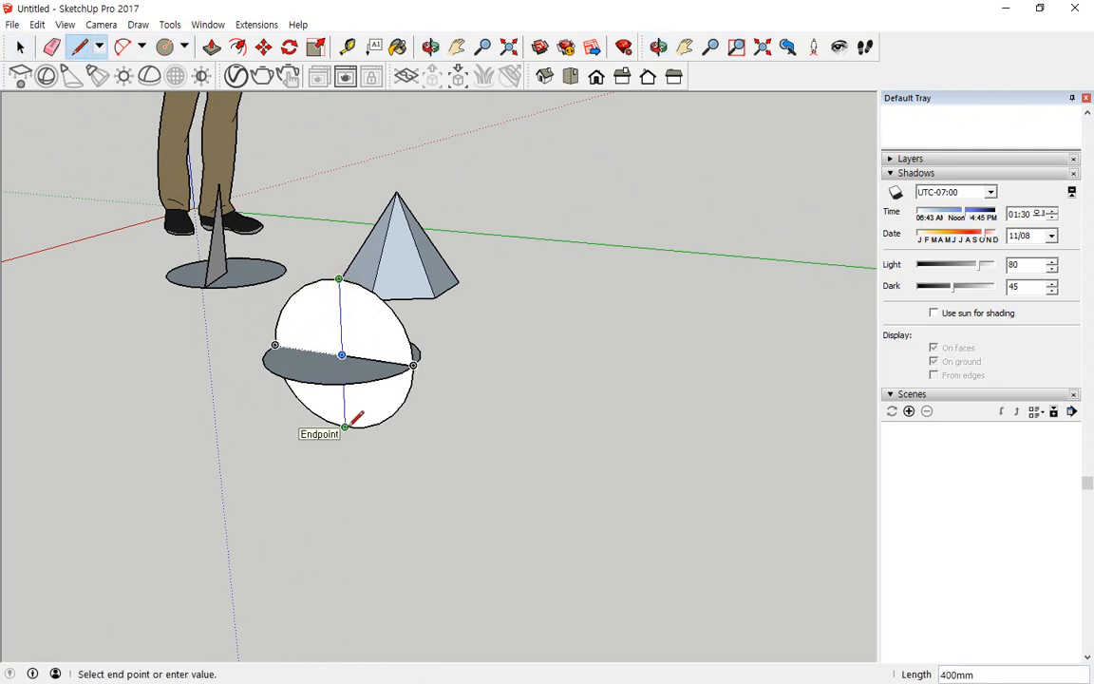
left_click(345, 426)
left_click(20, 47)
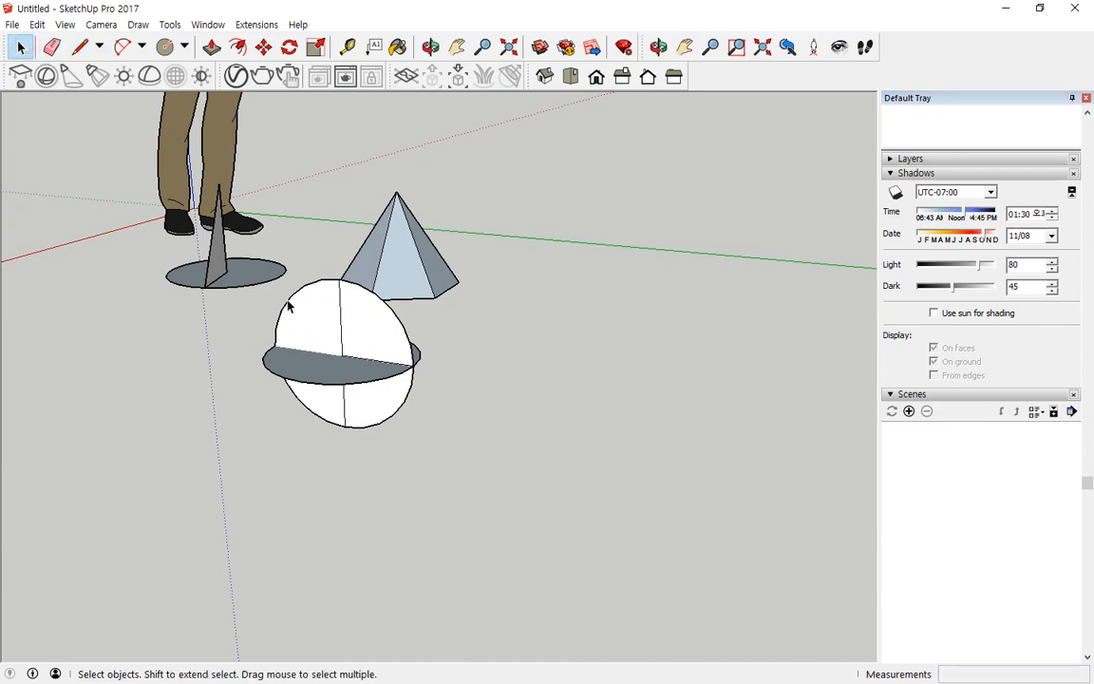
key("Delete")
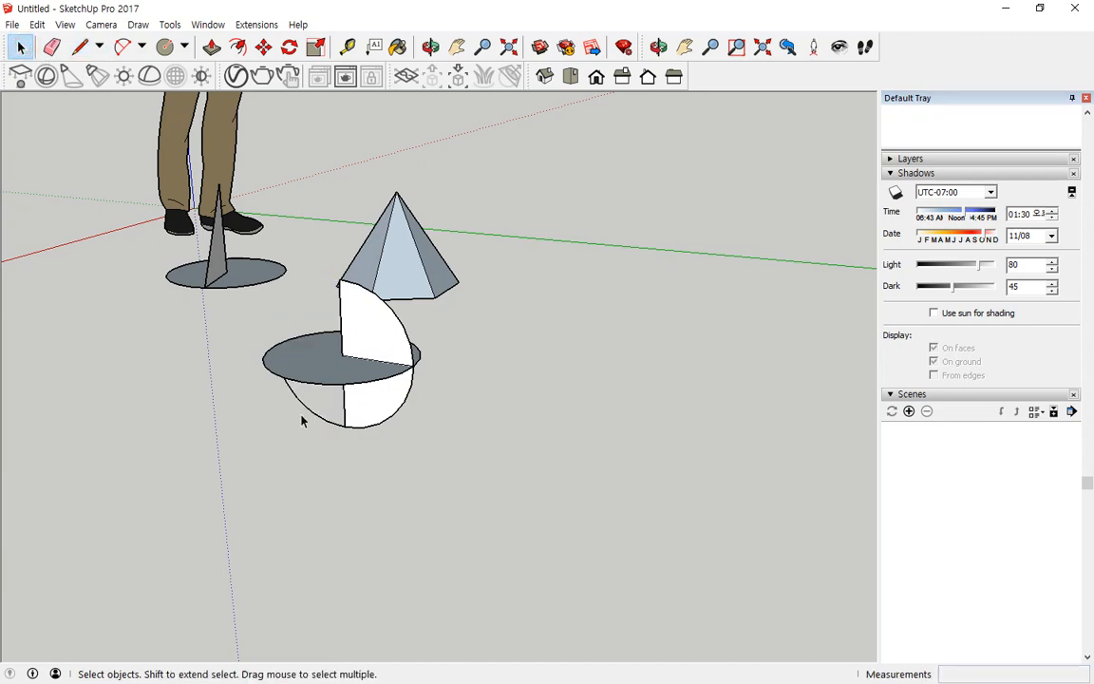
Step: Select the upper and lower faces and the arc of the vertical half circle to examine how the ground circle divides it
middle_click_drag(351, 473, 344, 295)
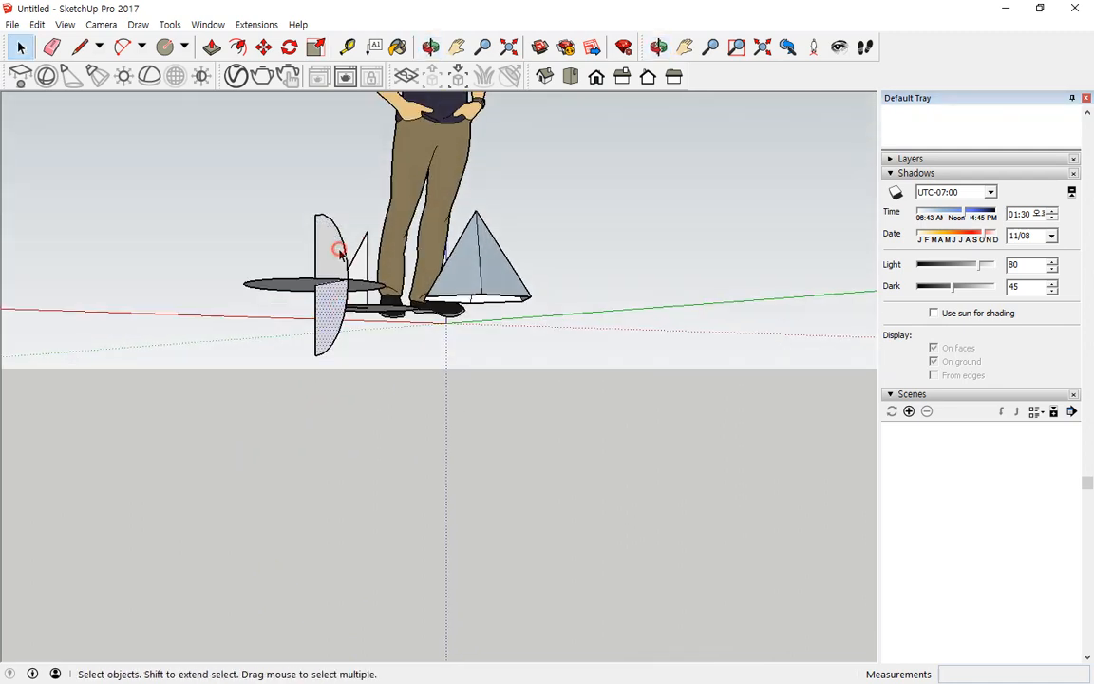
left_click(332, 261)
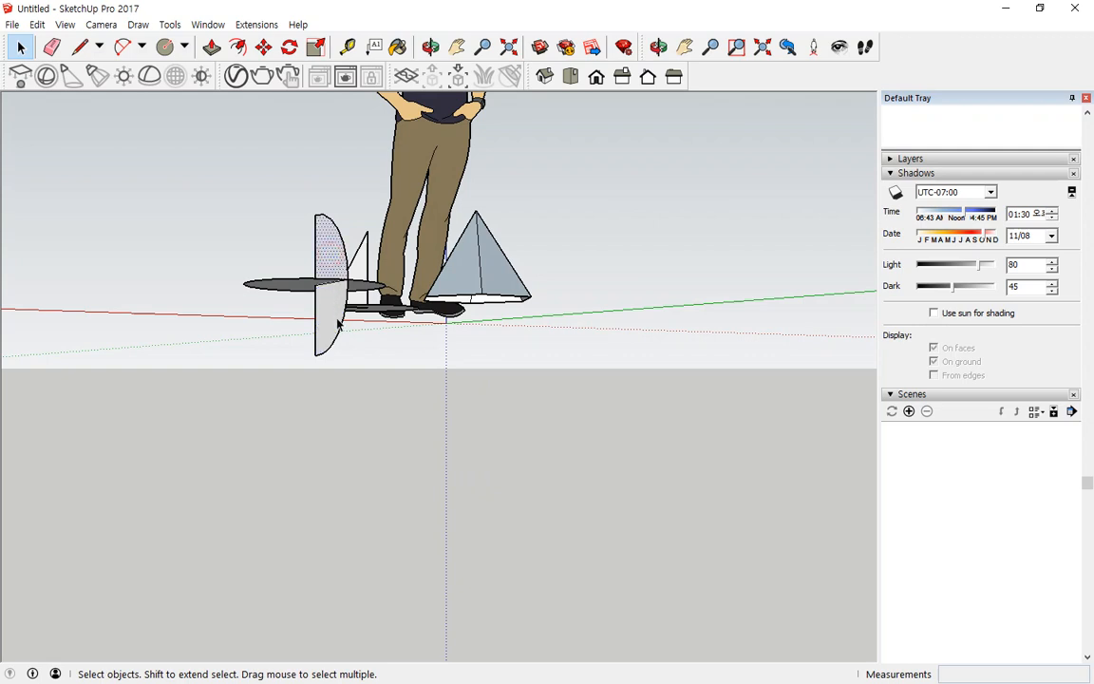
left_click(337, 317)
left_click(341, 257)
left_click(323, 316)
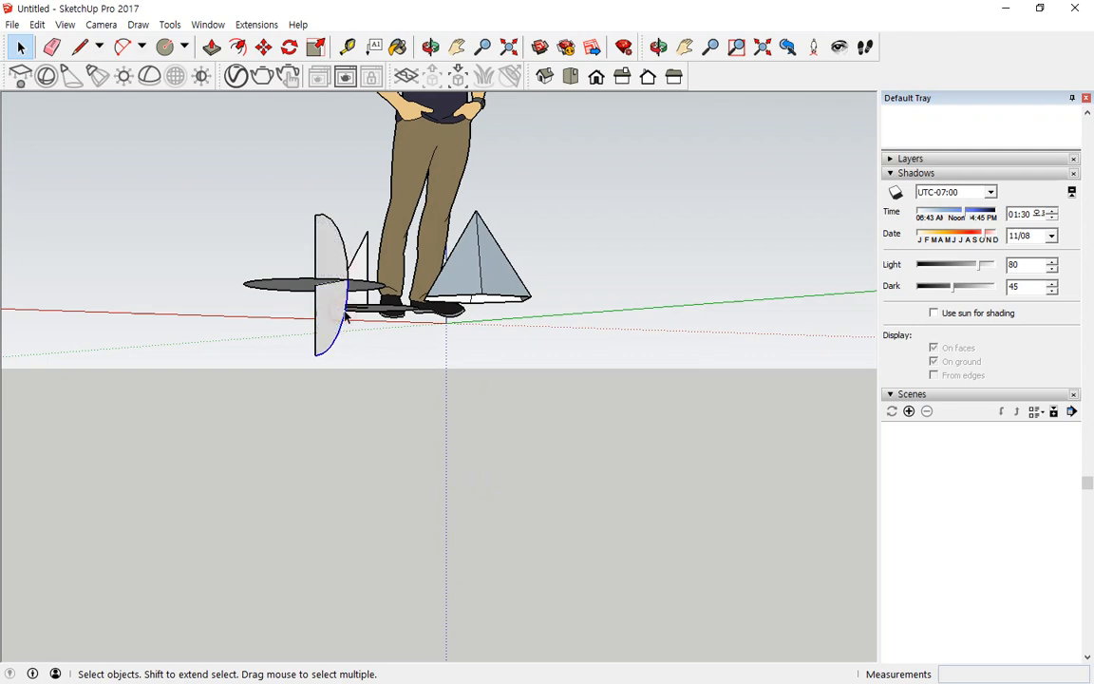
middle_click_drag(325, 318, 352, 515)
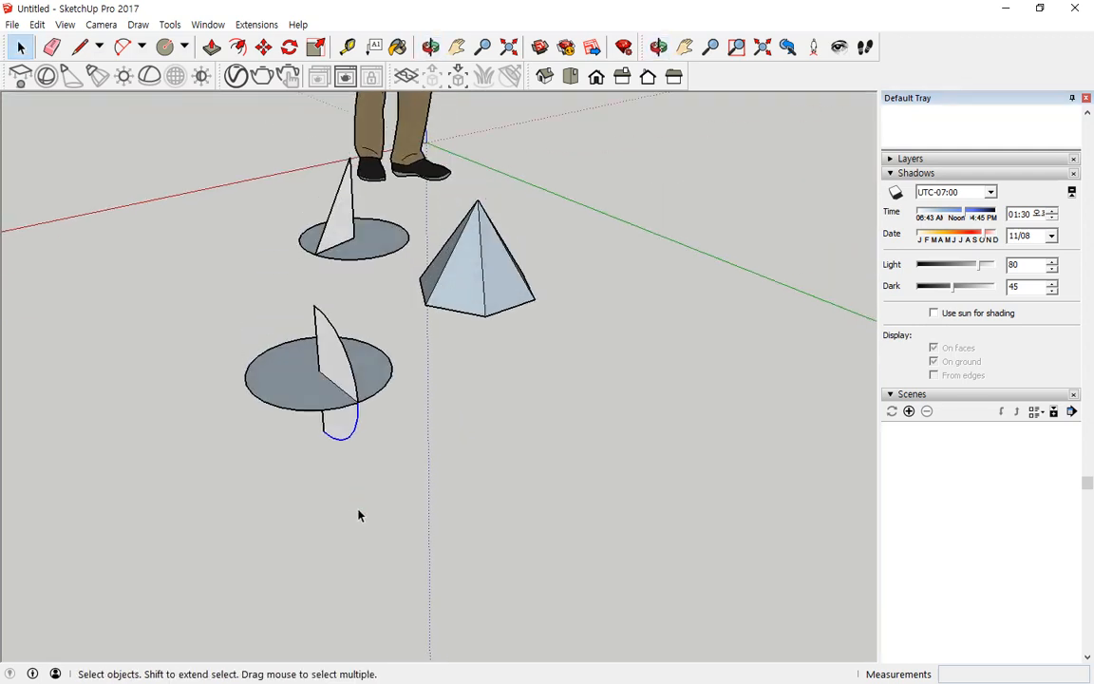
Step: Undo the vertical circle and its splitting, going back to the ground circle with its radius line
key("ctrl+z")
key("ctrl+z")
key("ctrl+z")
key("ctrl+z")
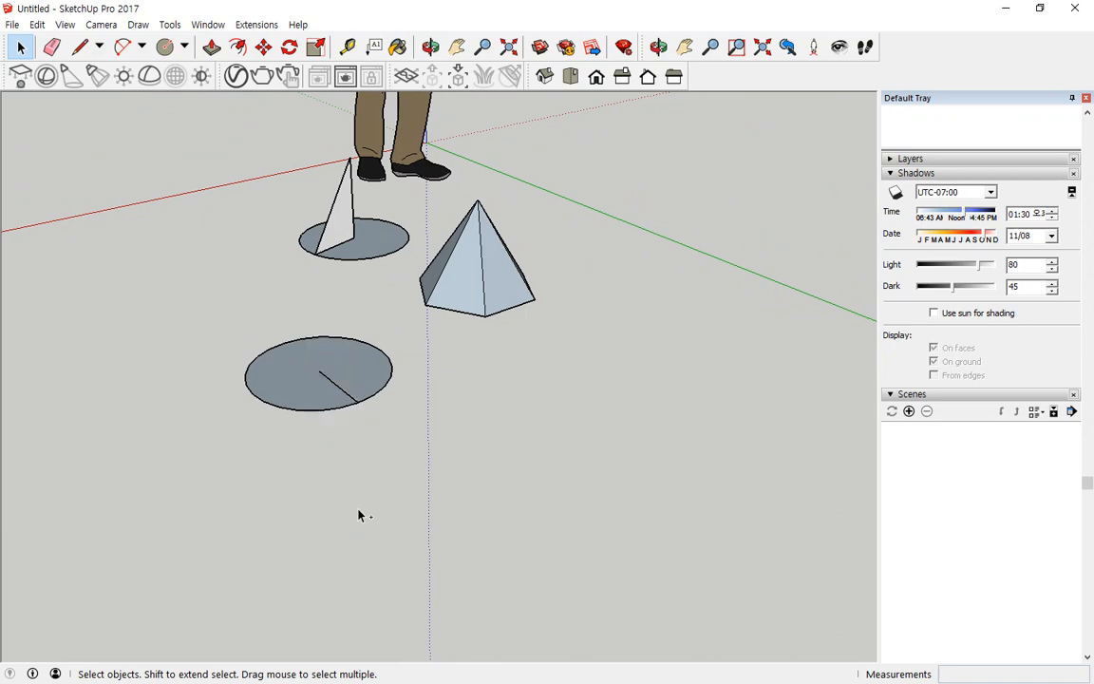
Step: Draw a vertical line about 468 mm long straight up from the ground circle's centre
middle_click_drag(359, 516, 285, 465)
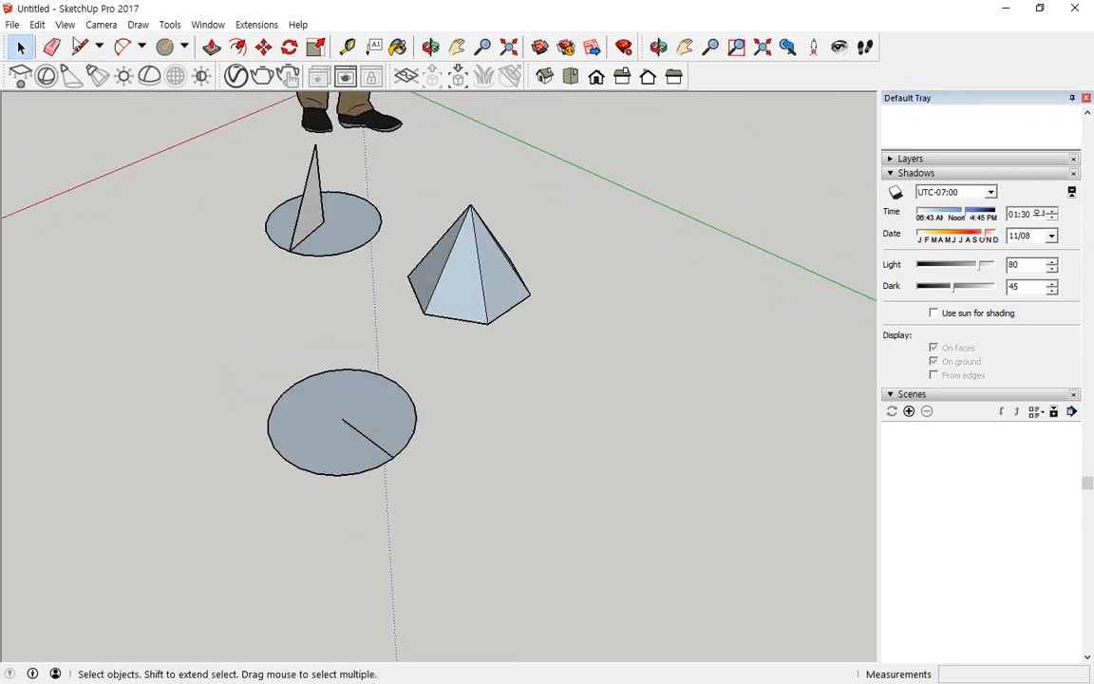
left_click(80, 47)
left_click(341, 418)
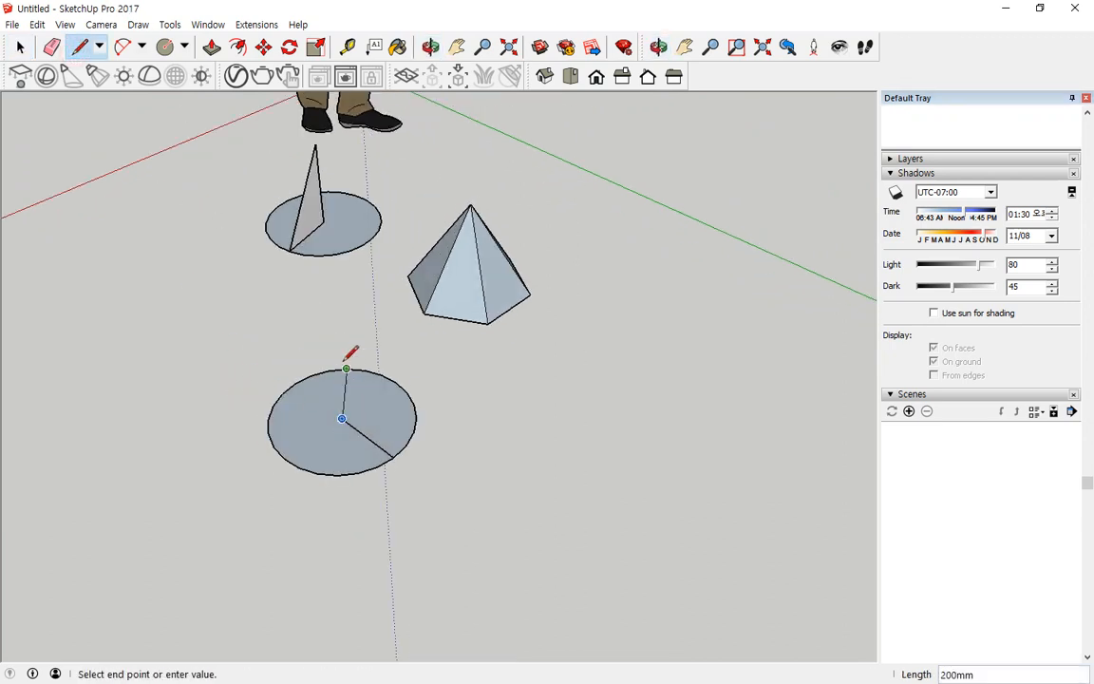
left_click(329, 281)
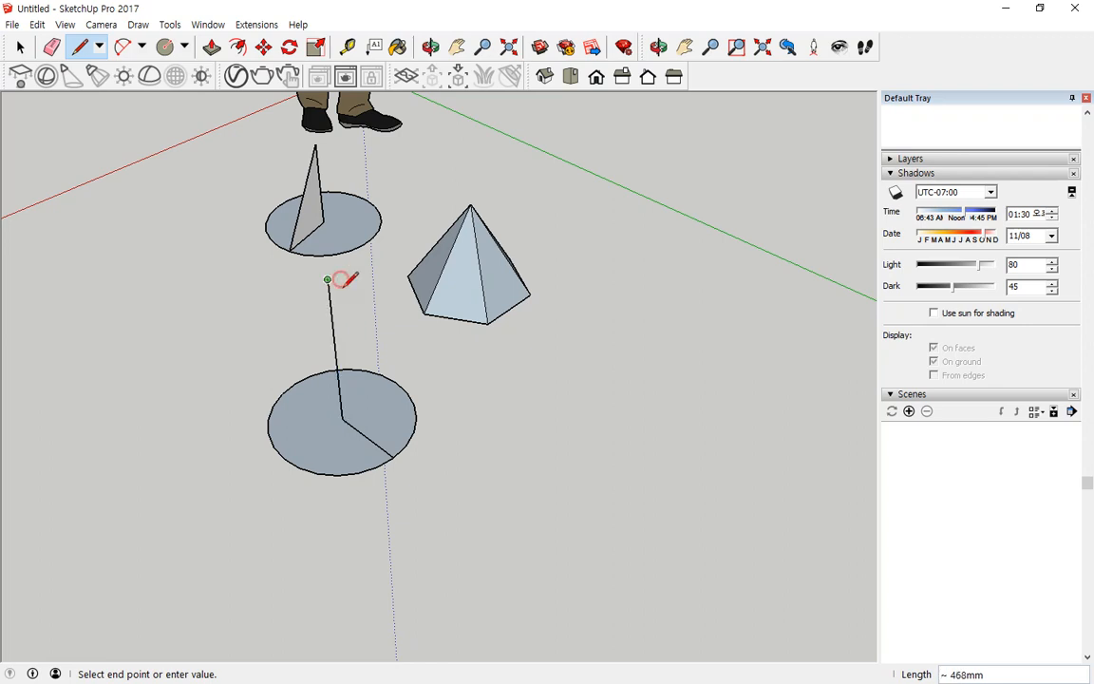
key("Escape")
Step: Draw a vertical circle with a 200 mm radius centred on the vertical line's midpoint, above the ground circle
left_click(185, 47)
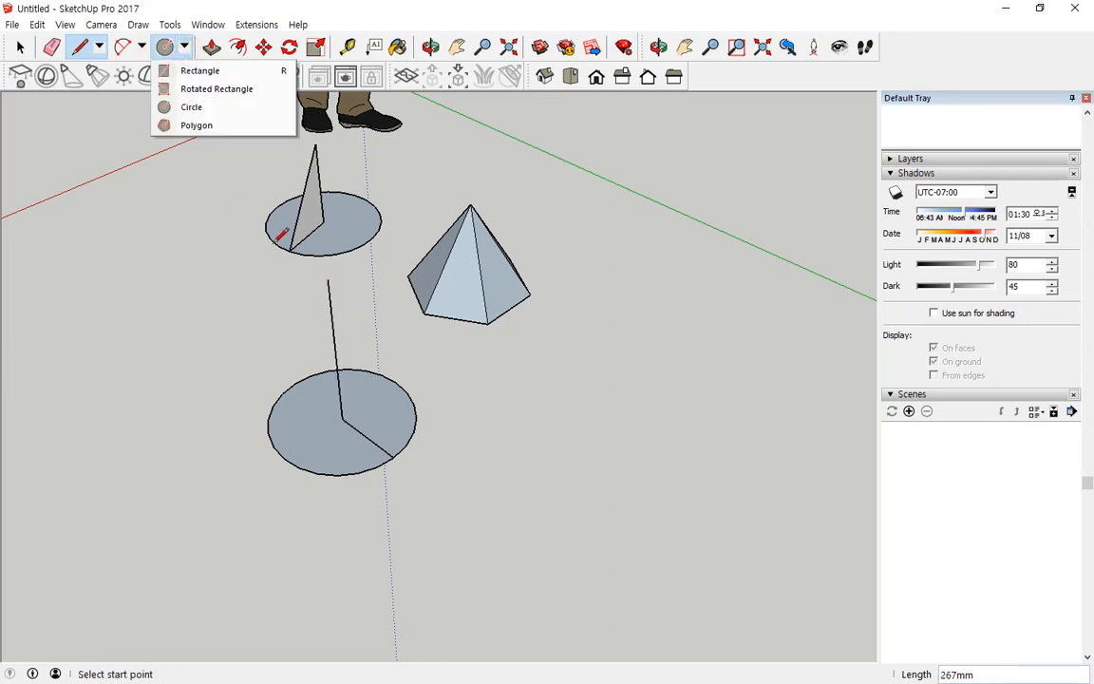
left_click(186, 107)
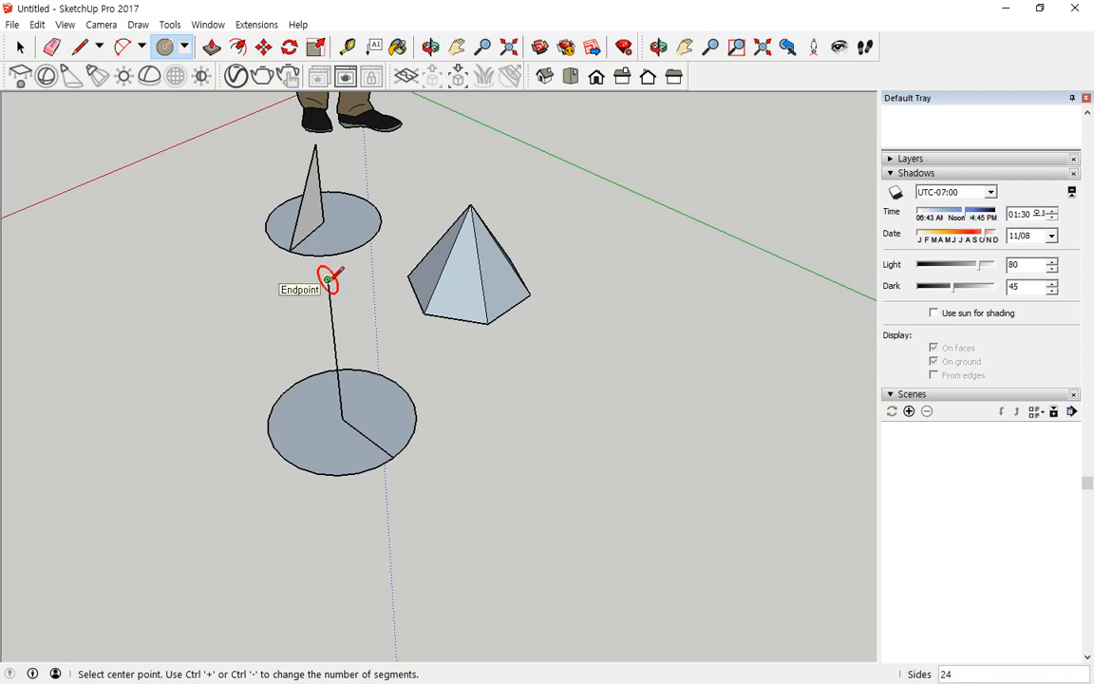
left_click(334, 348)
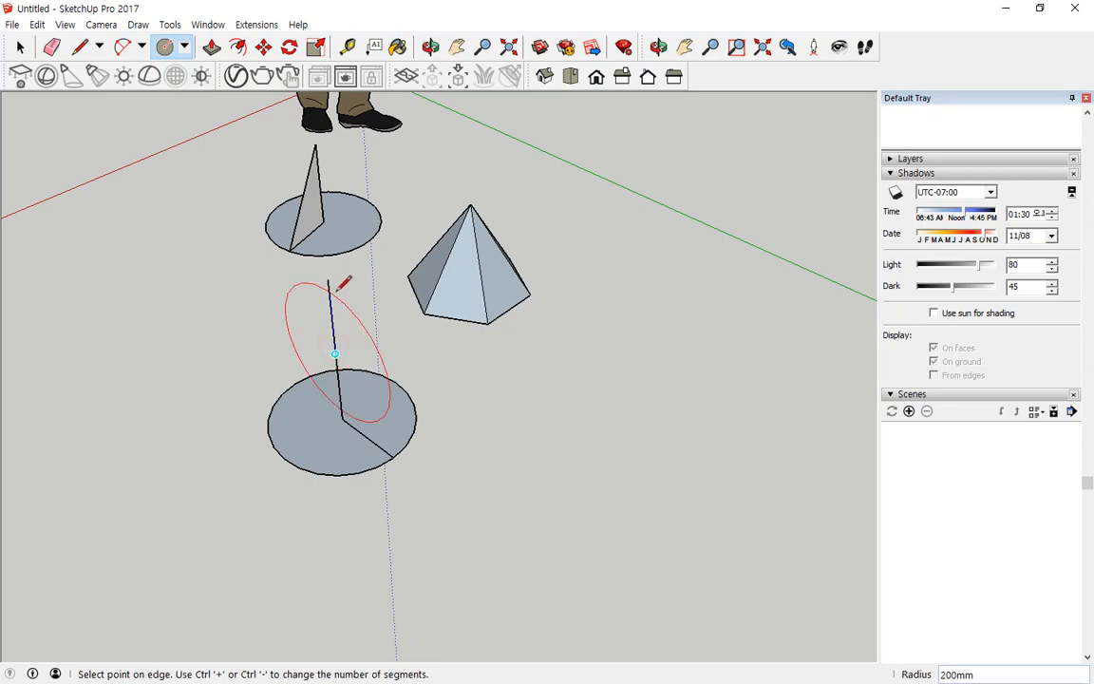
type("200")
key("Return")
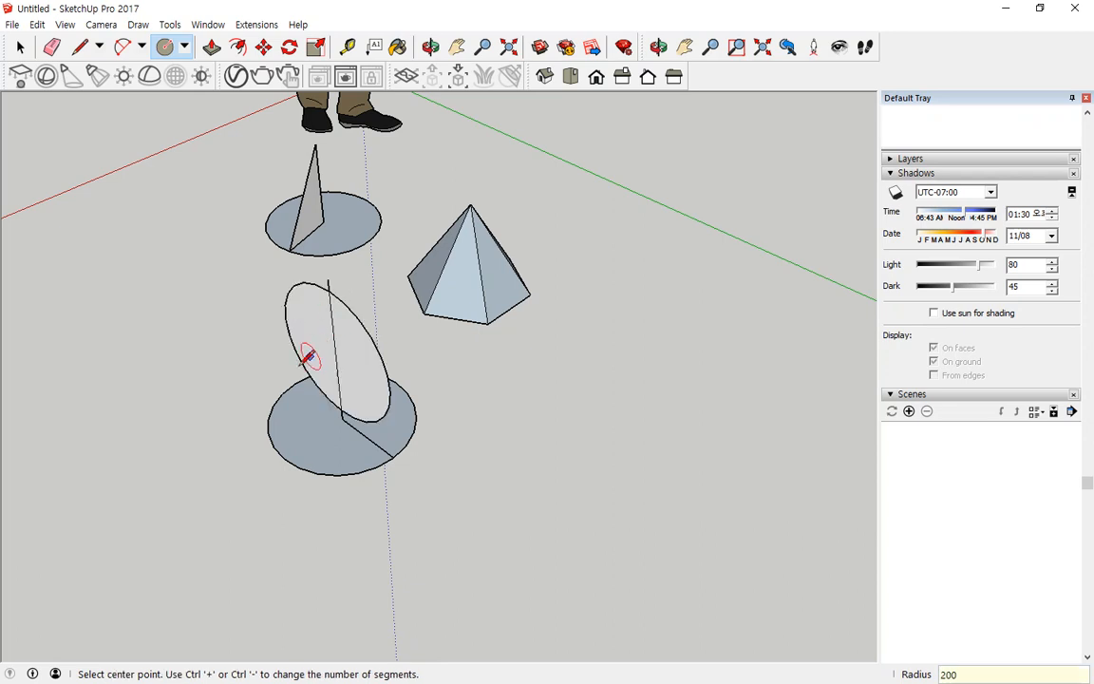
Step: Delete one half of the raised vertical circle and the line ends that extend past it, leaving a half disc
middle_click_drag(308, 356, 378, 269)
key("space")
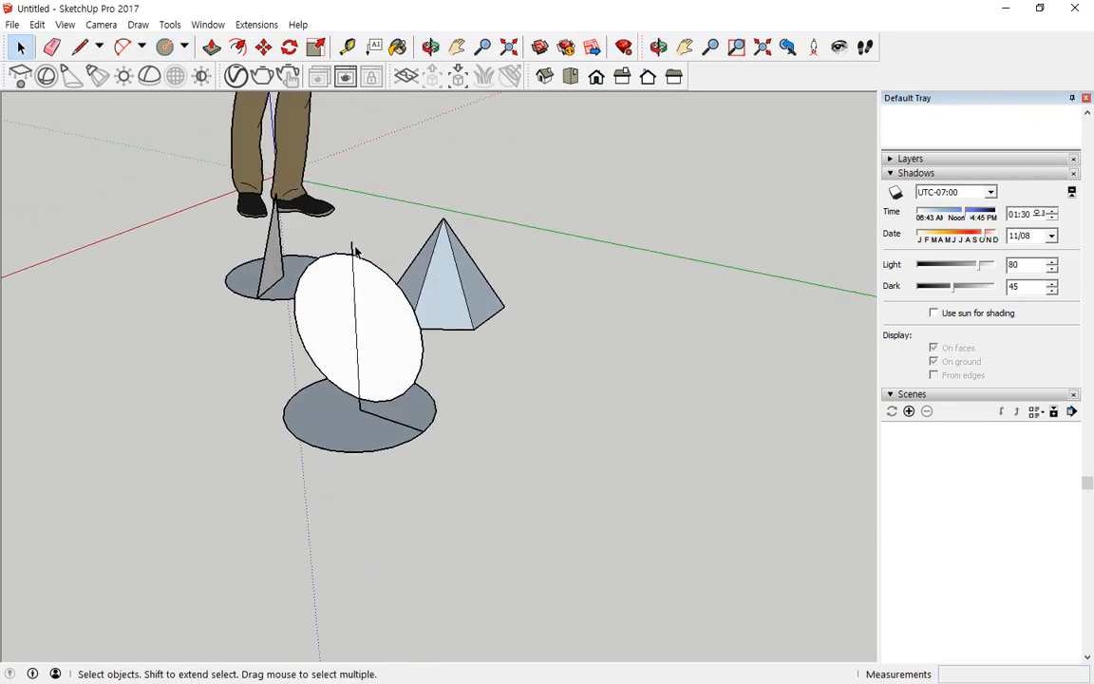
left_click(289, 354)
left_click(308, 369)
left_click(304, 349)
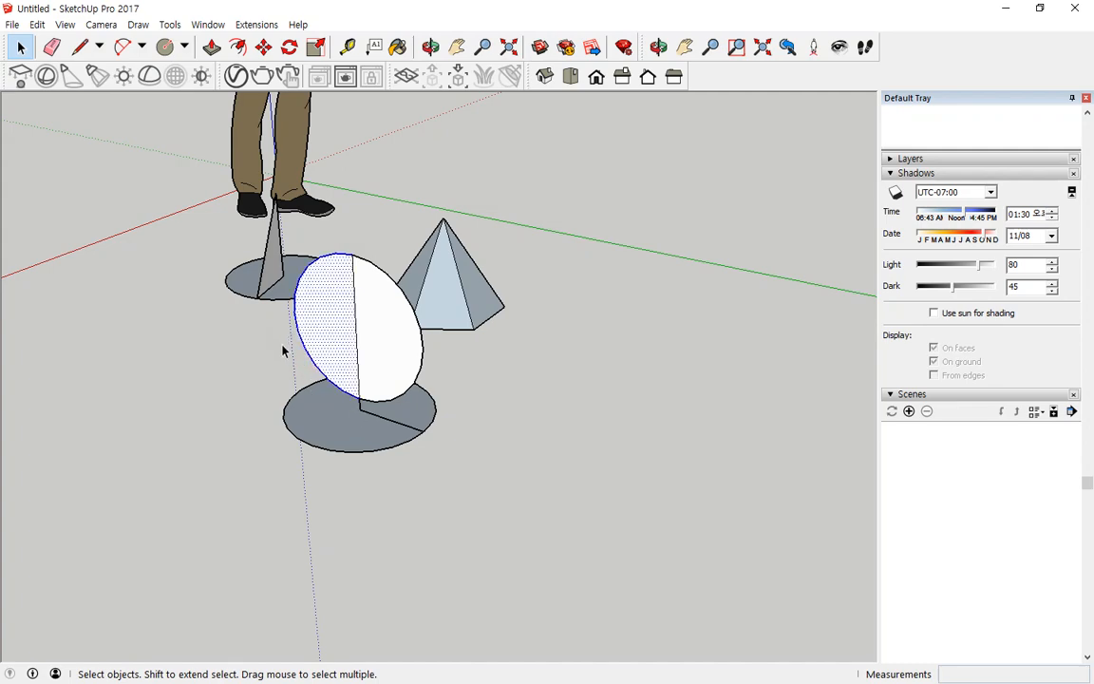
key("Delete")
scroll(357, 416, "up", 3)
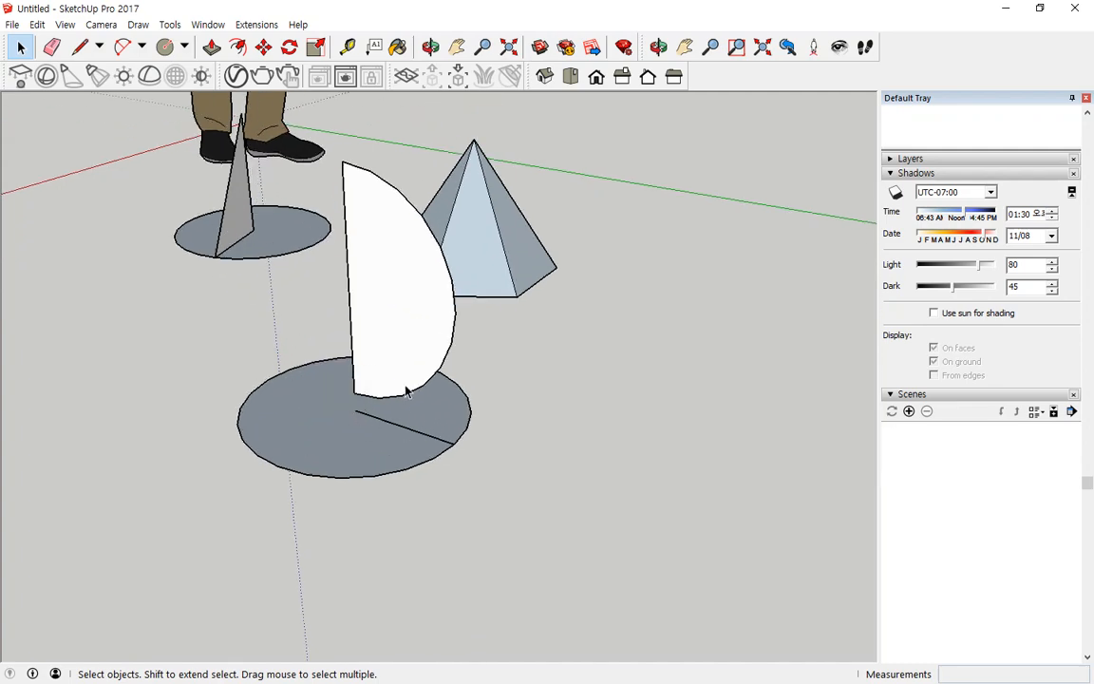
middle_click_drag(398, 384, 403, 347)
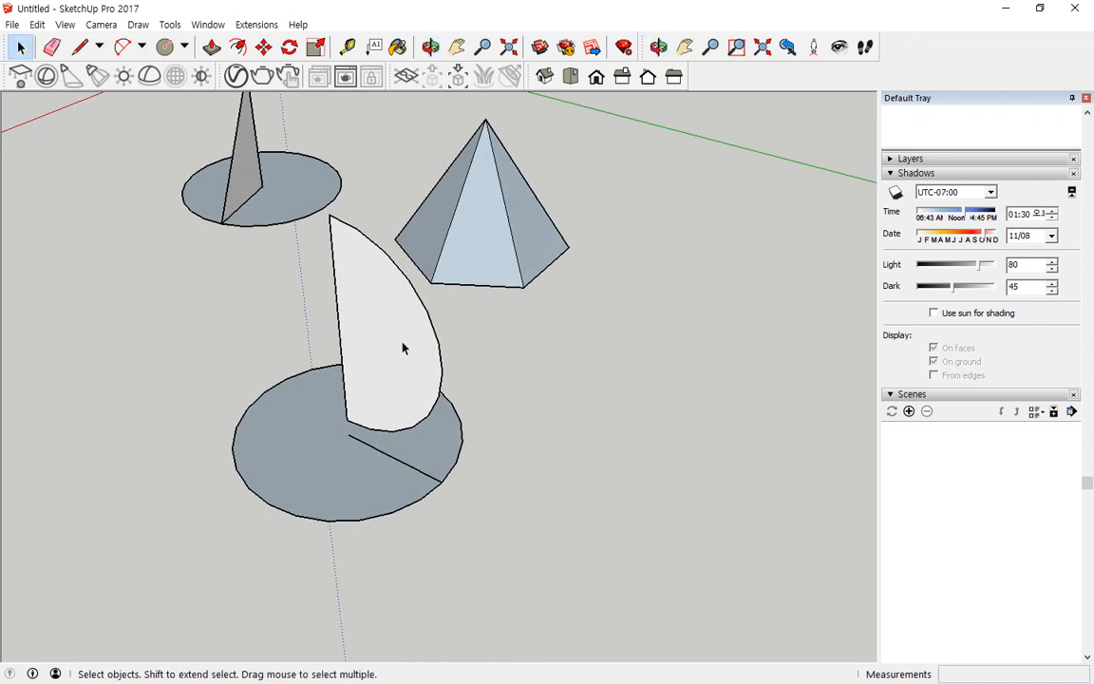
double_click(407, 322)
left_click(169, 24)
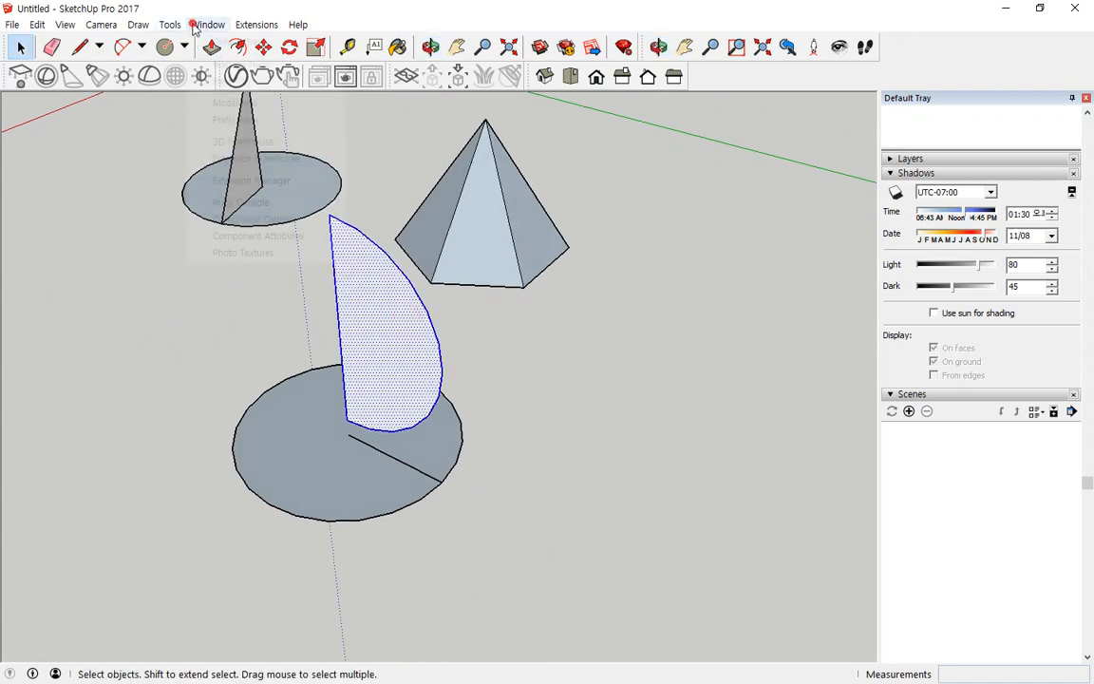
left_click(211, 171)
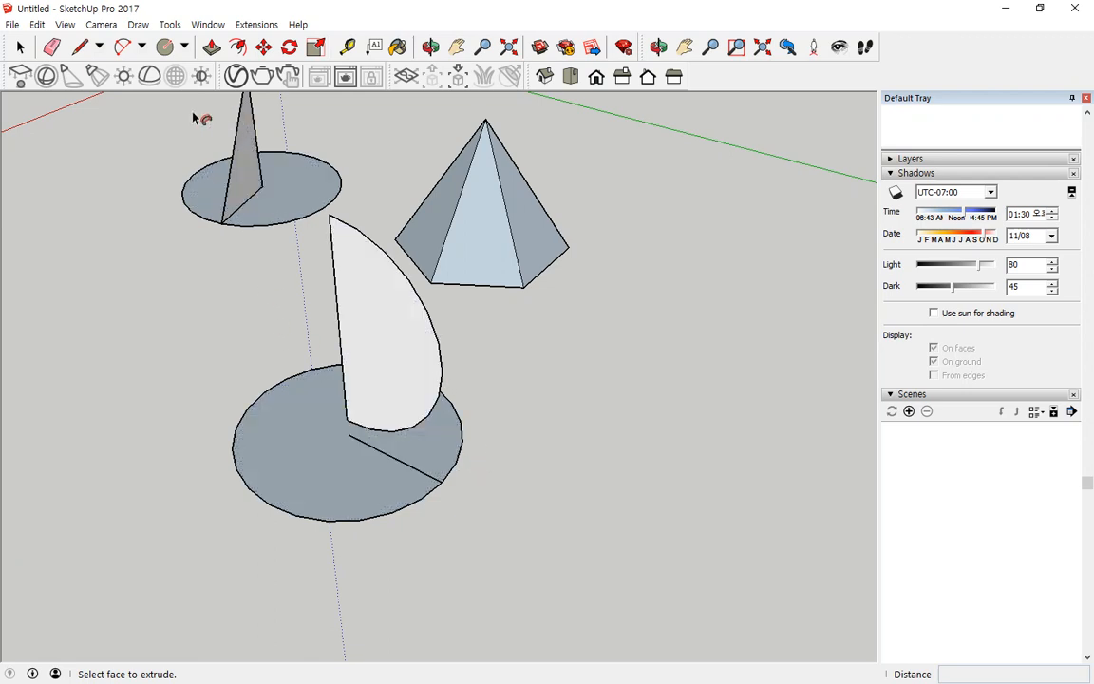
left_click(20, 46)
Step: Sweep the half disc all the way around the ground circle's edge with Follow Me to form a sphere
left_click(175, 26)
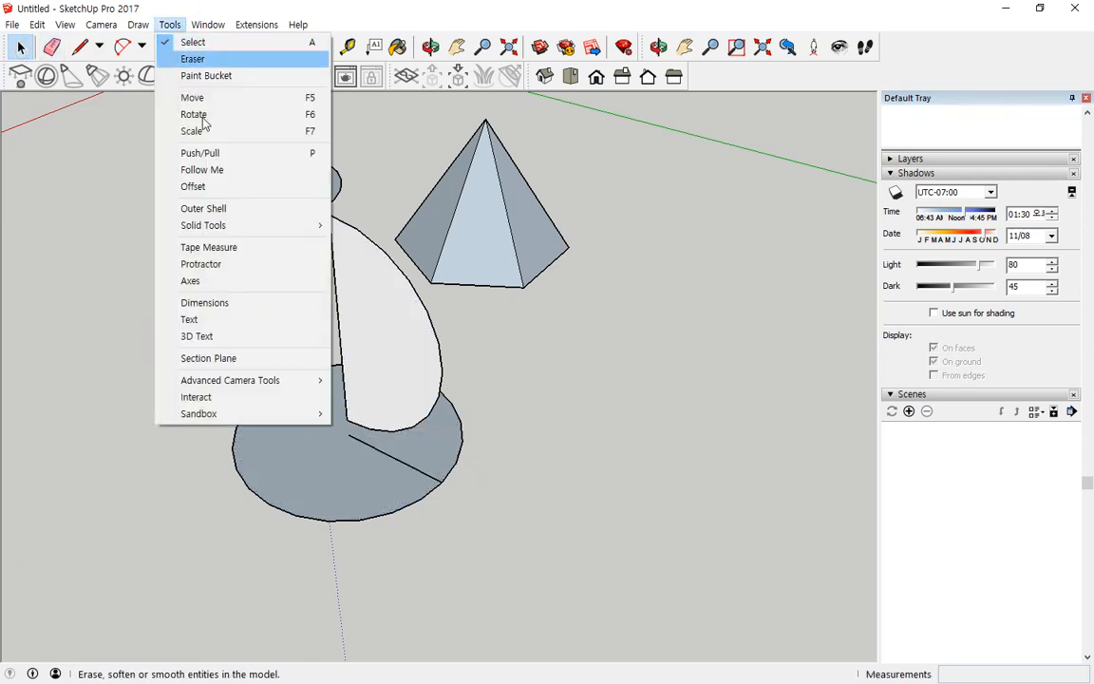
left_click(212, 170)
left_click(385, 337)
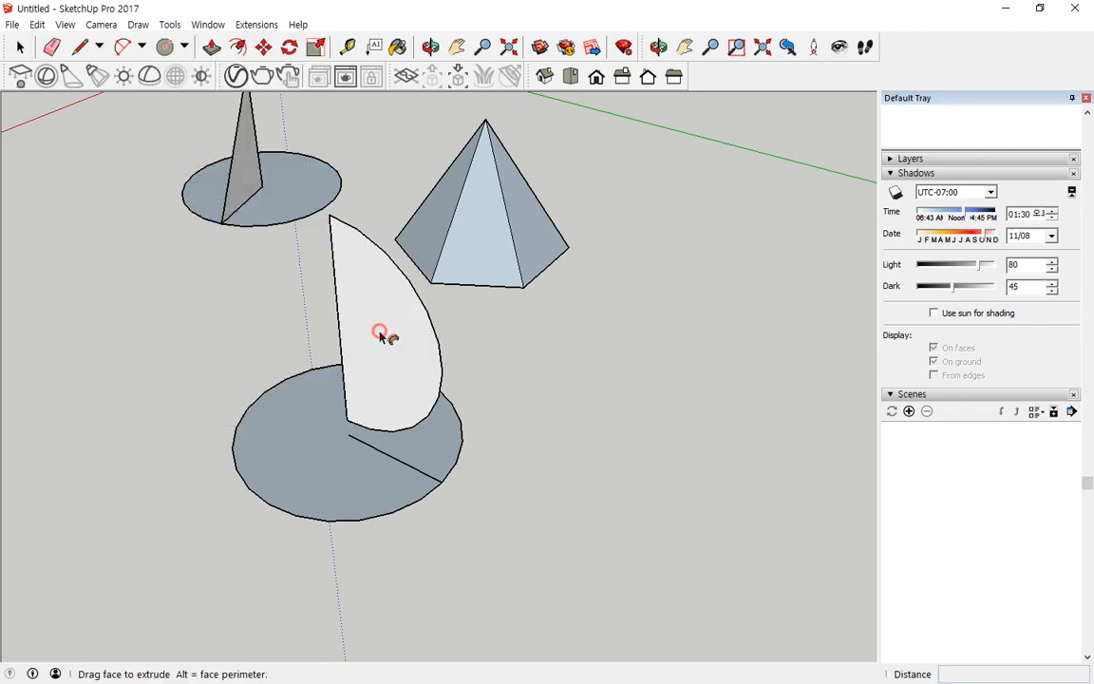
middle_click_drag(393, 383, 361, 325)
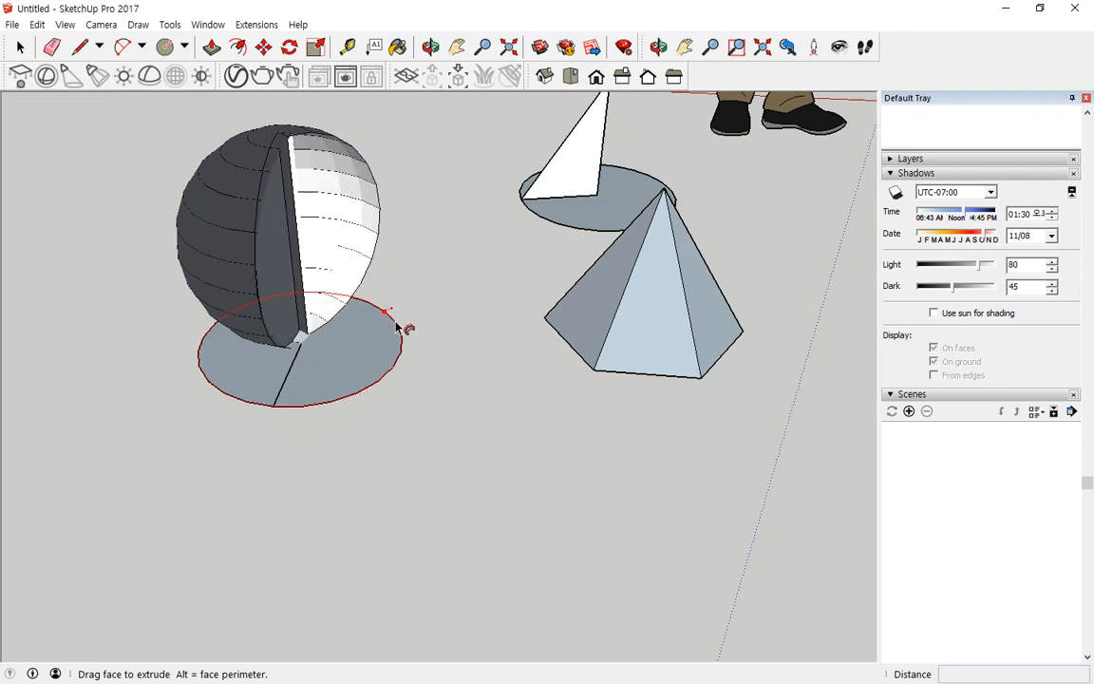
left_click(275, 408)
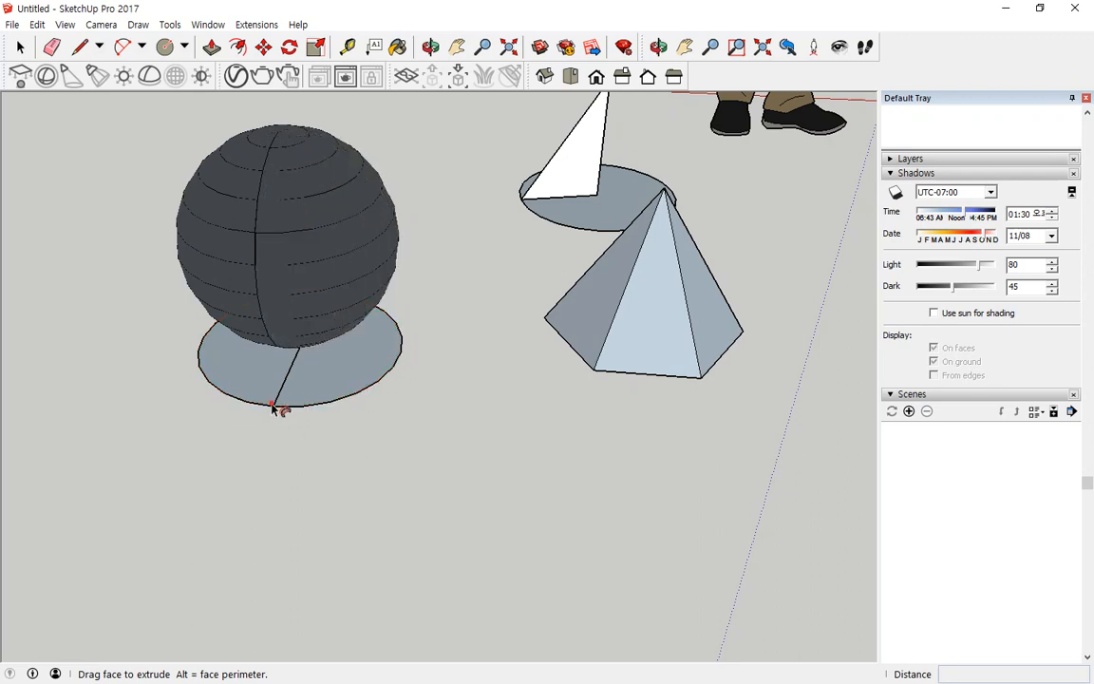
middle_click_drag(230, 420, 675, 450)
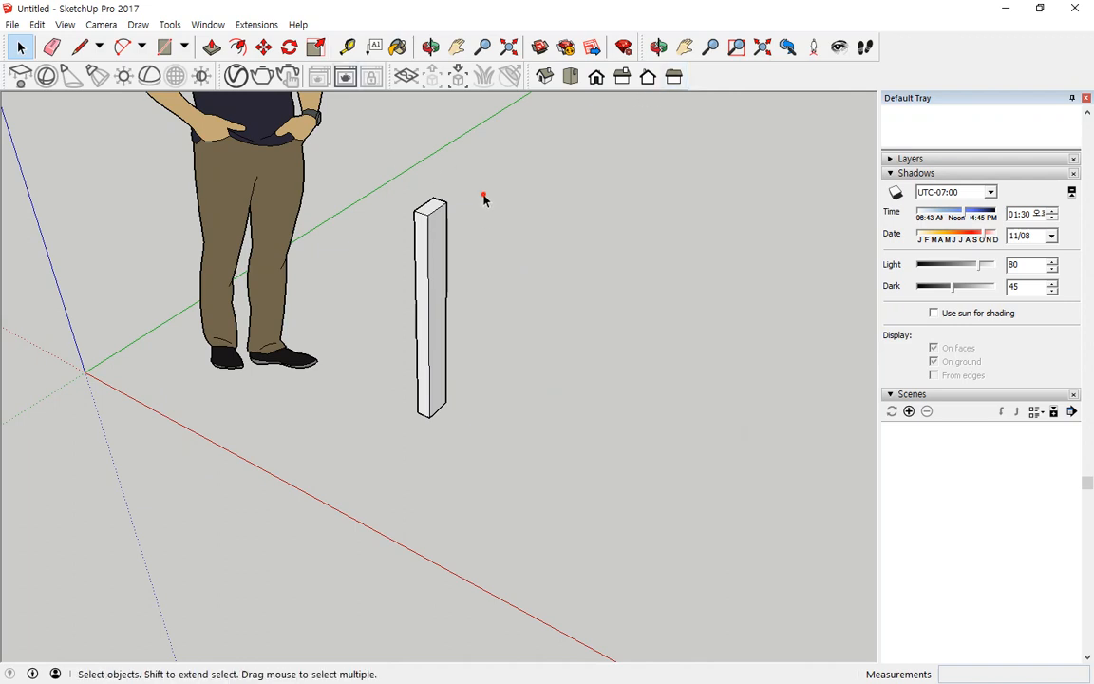
Step: Select all faces and edges of the upright post and make them a group
left_click_drag(482, 195, 372, 495)
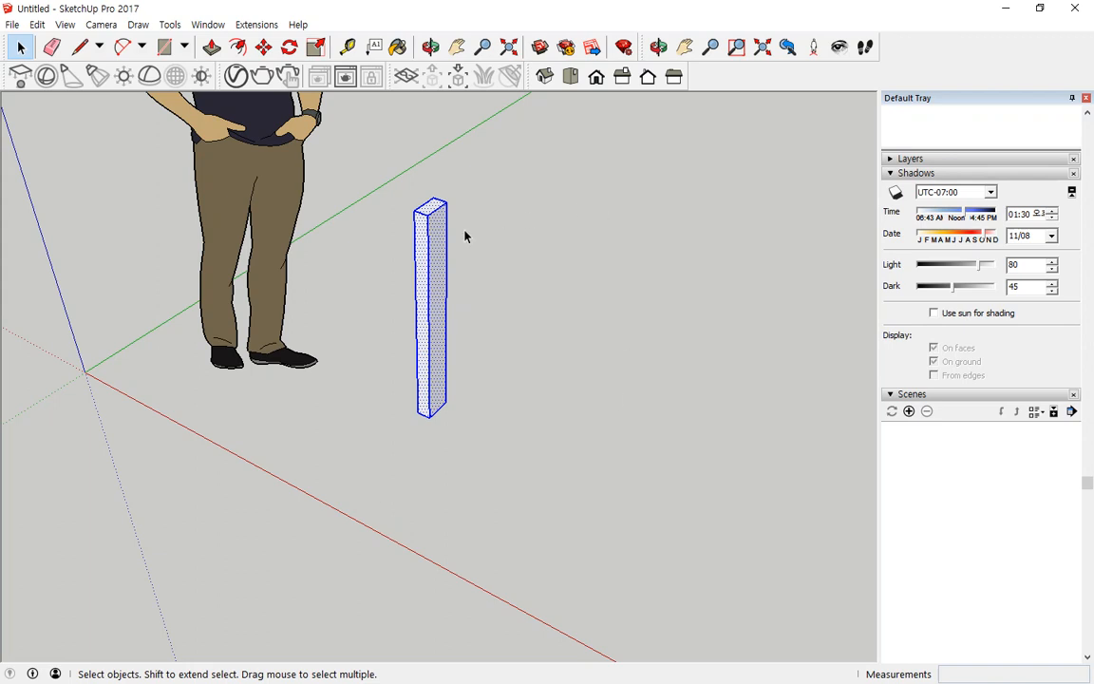
right_click(441, 221)
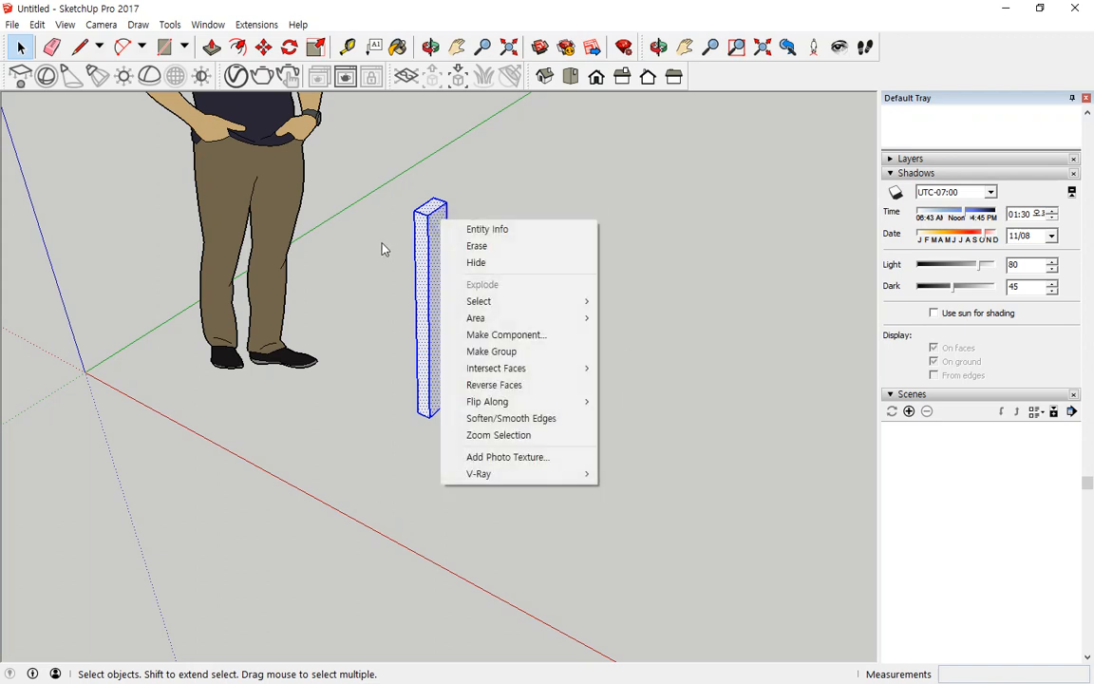
left_click(374, 153)
left_click_drag(373, 152, 520, 492)
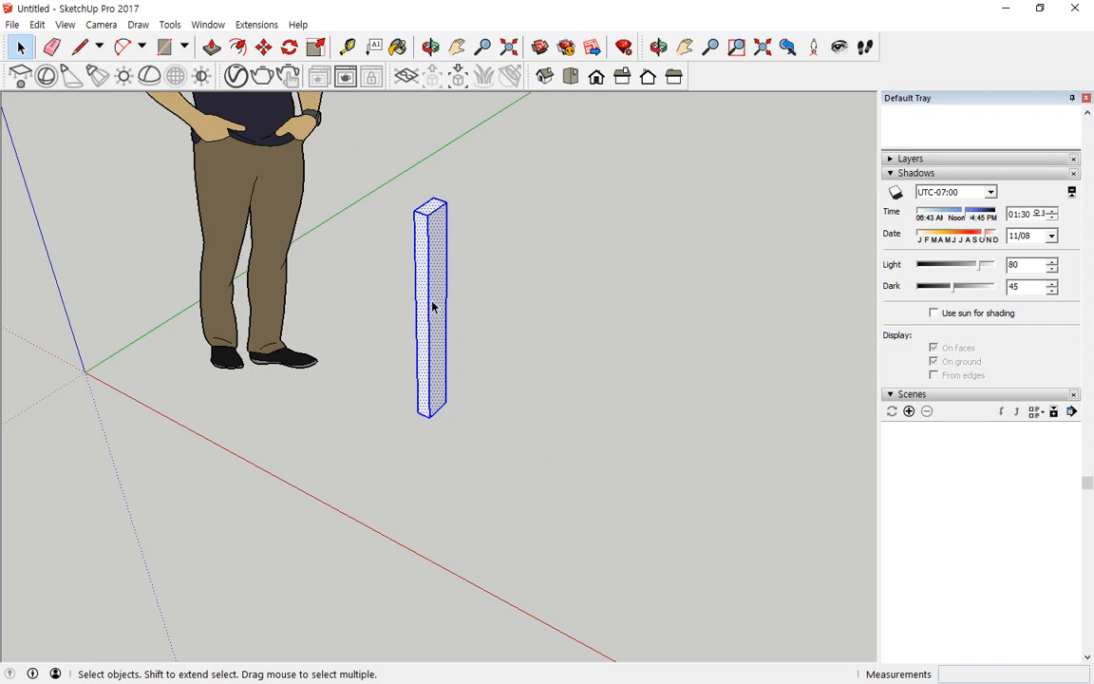
right_click(437, 273)
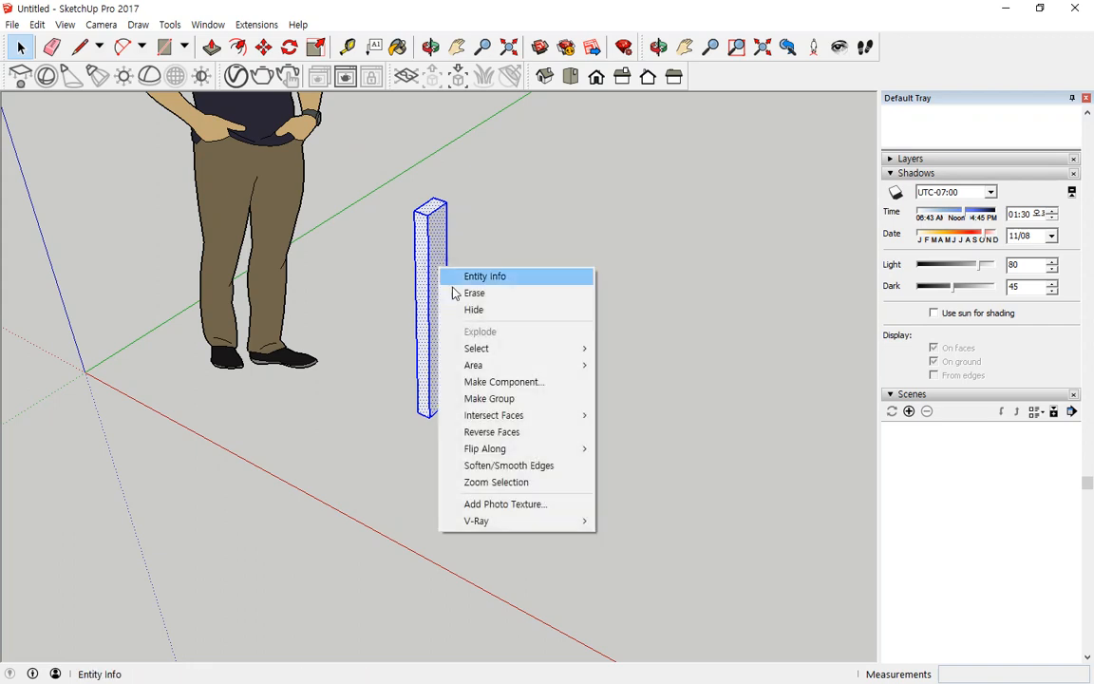
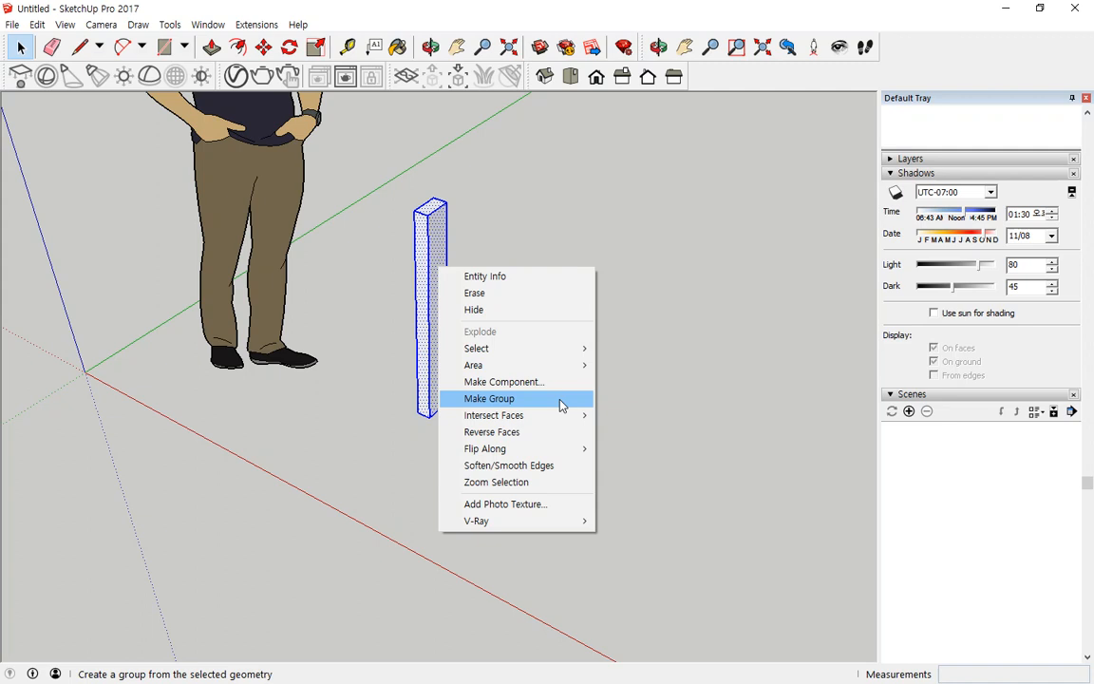
left_click(561, 406)
left_click(525, 343)
left_click(444, 324)
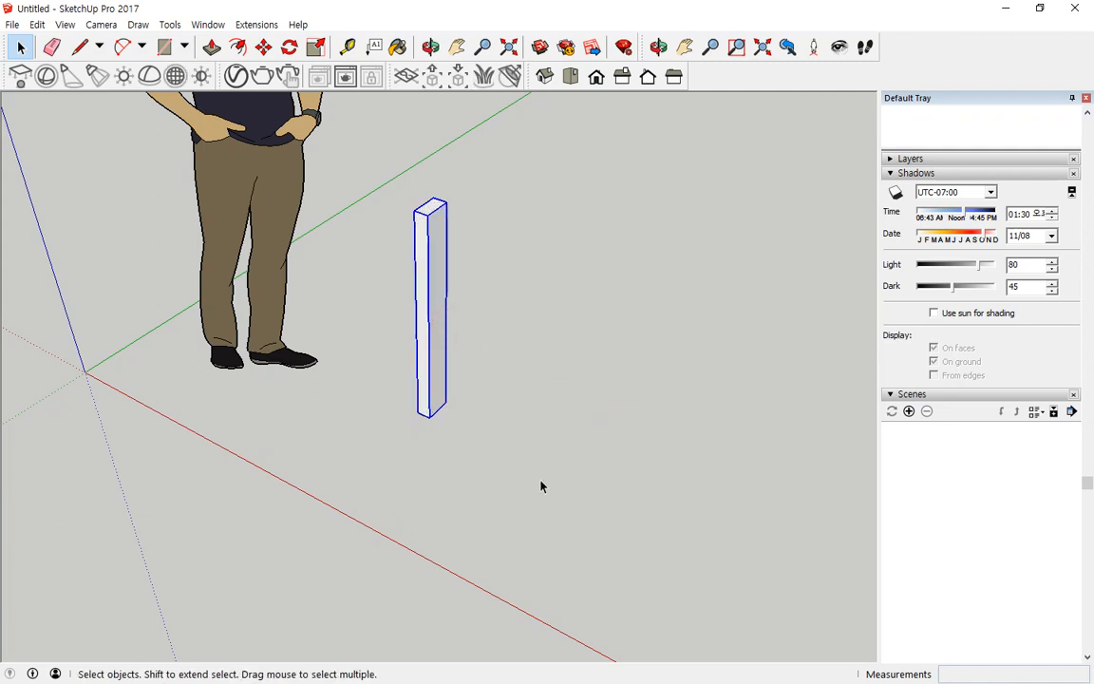
Step: Explode the post's group back into loose geometry and select a single side face
right_click(442, 273)
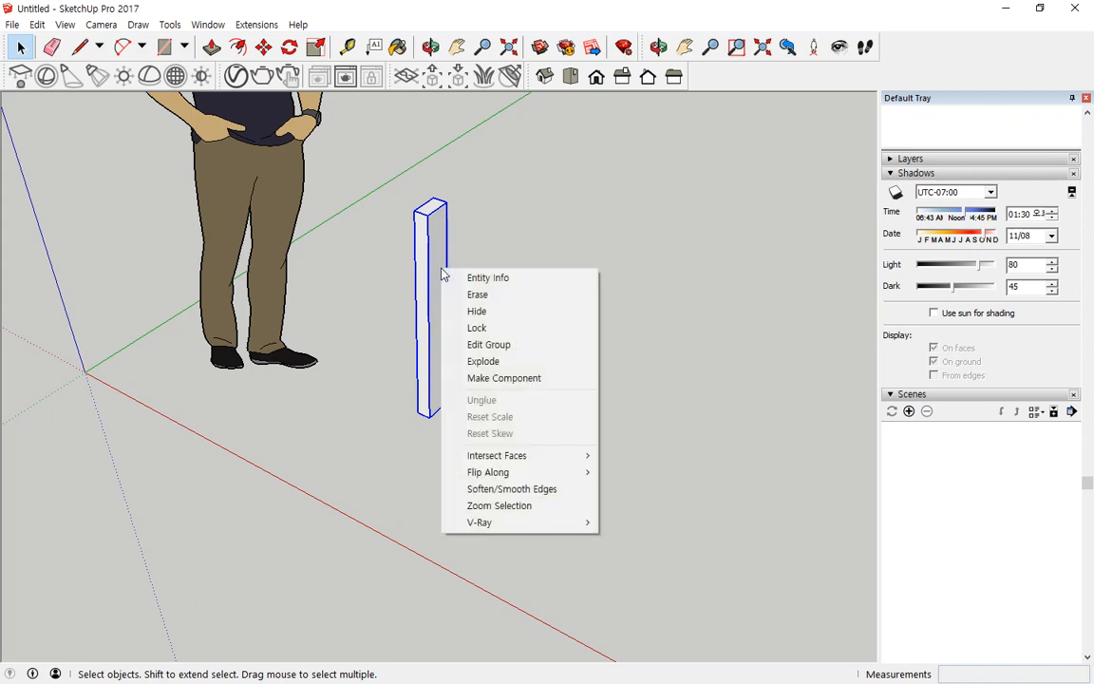
left_click(555, 362)
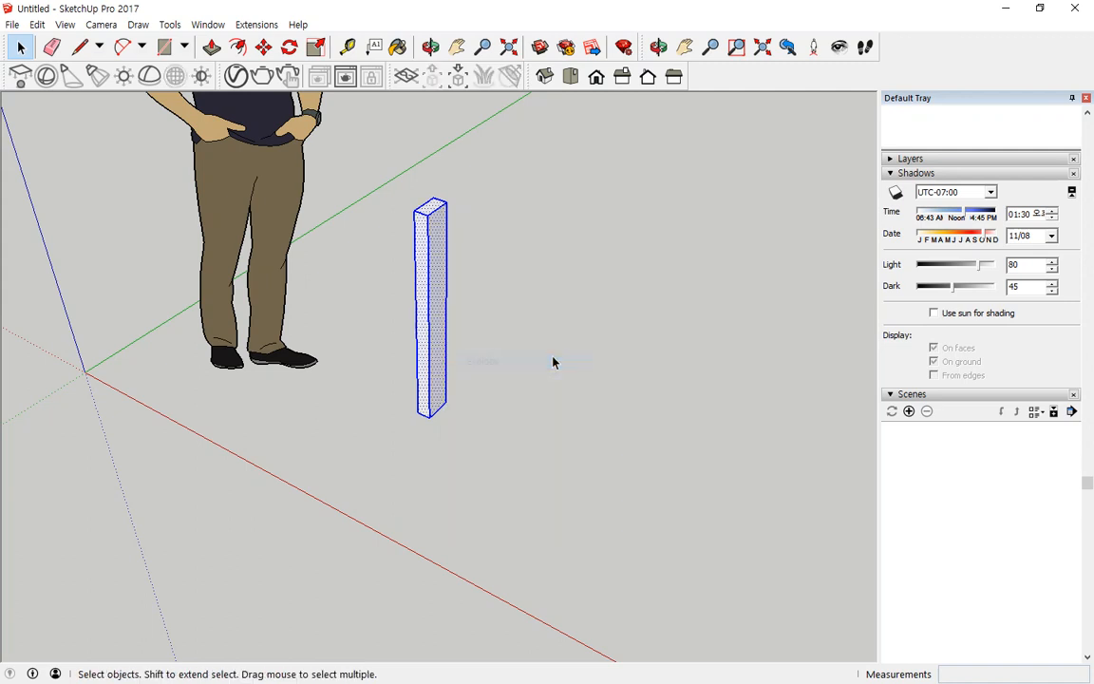
left_click(553, 357)
left_click(442, 340)
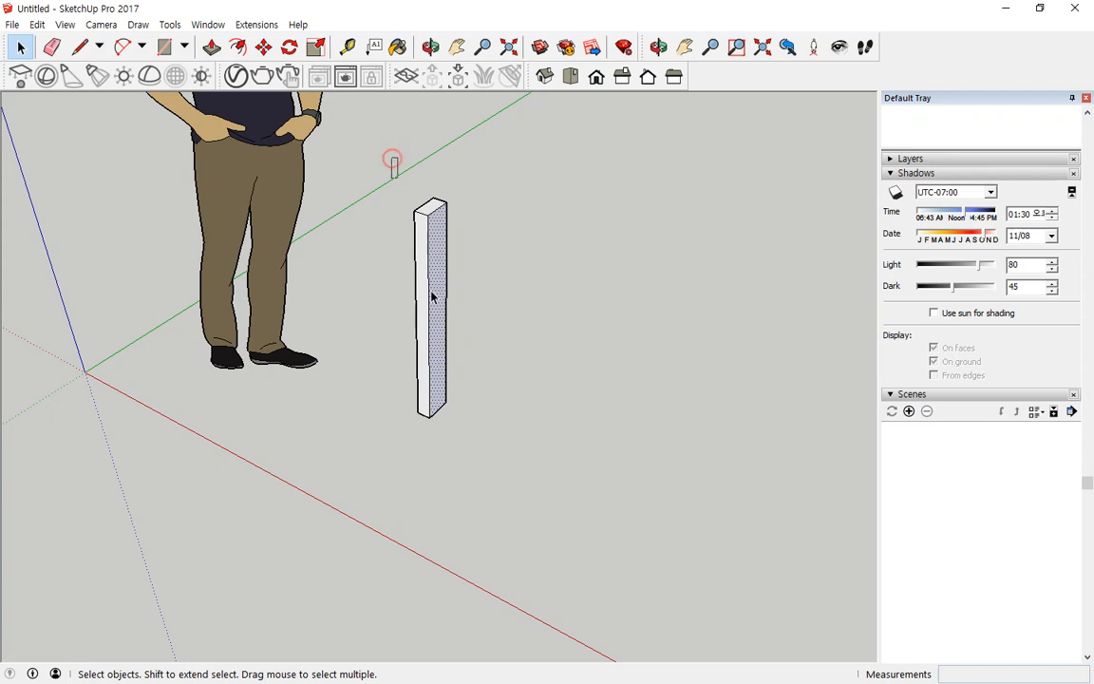
Step: Select the whole post again and turn it back into a group
left_click_drag(393, 162, 504, 466)
right_click(445, 335)
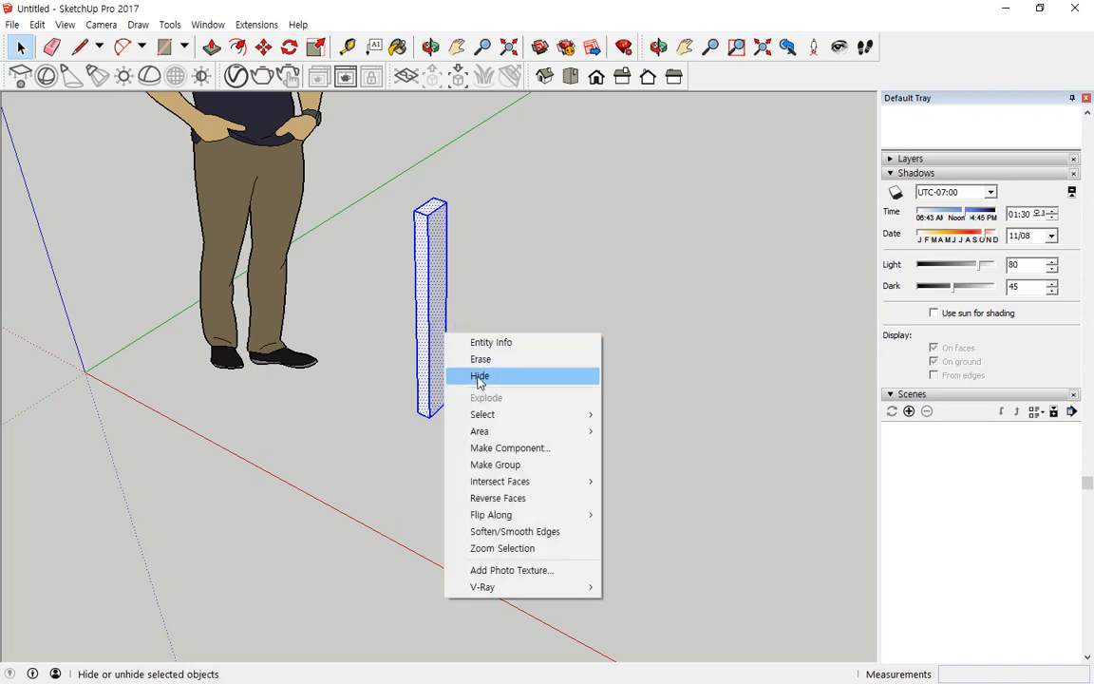
left_click(505, 465)
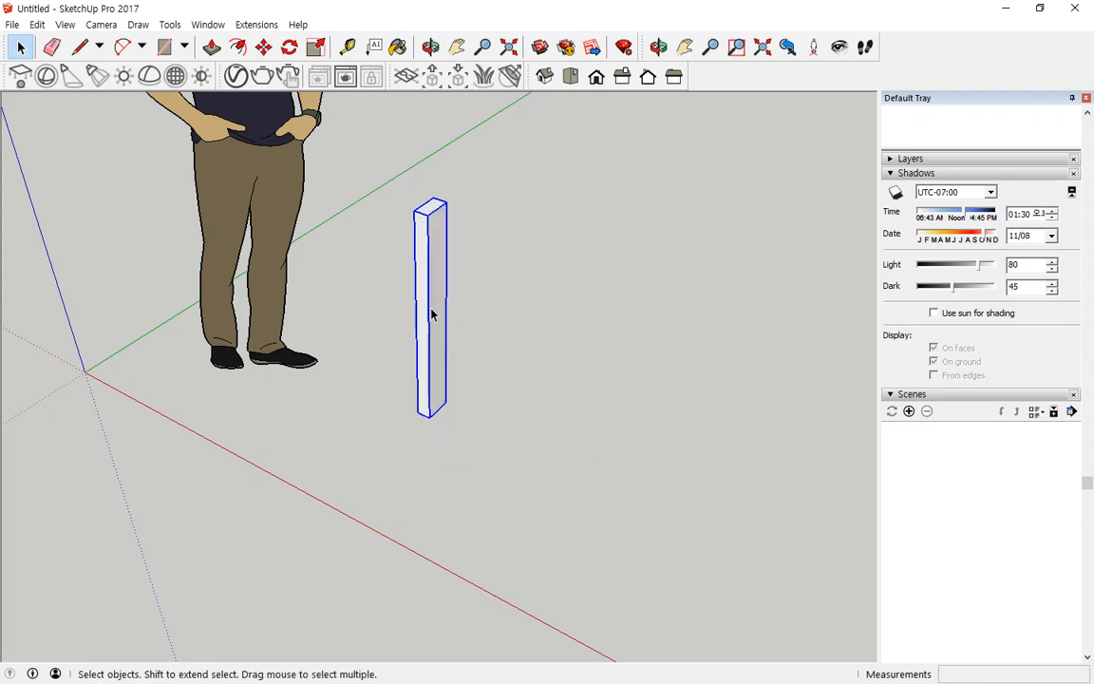
Step: Open the grouped post for editing, select one of its side faces, and leave the group
right_click(434, 296)
left_click(465, 371)
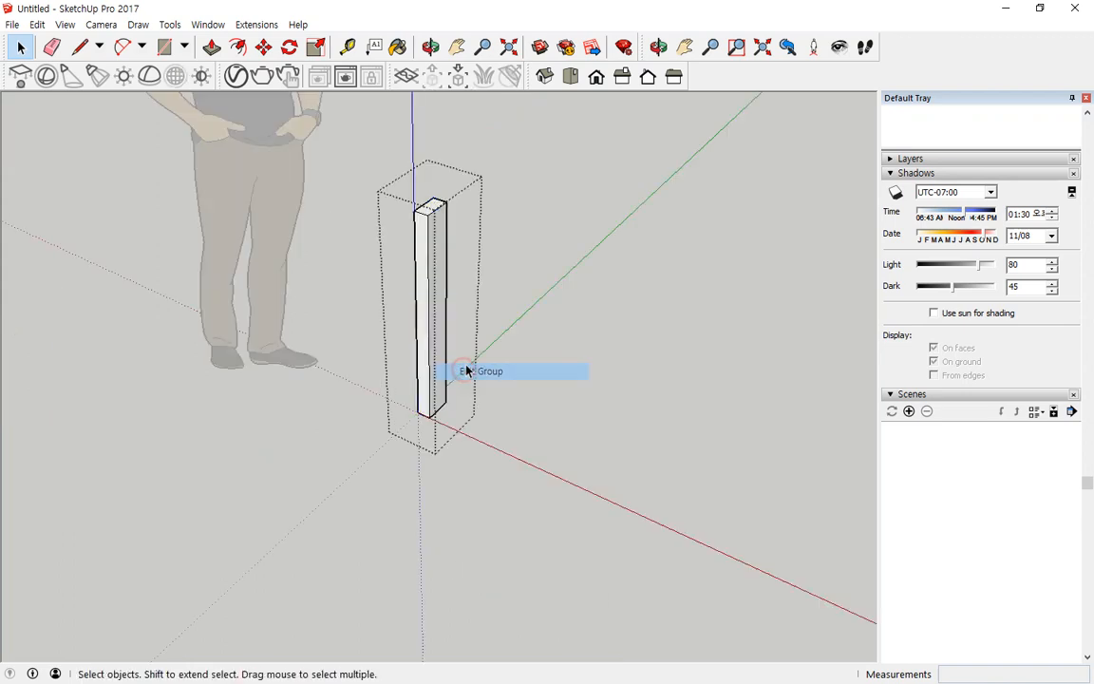
middle_click_drag(539, 315, 449, 325)
left_click(449, 325)
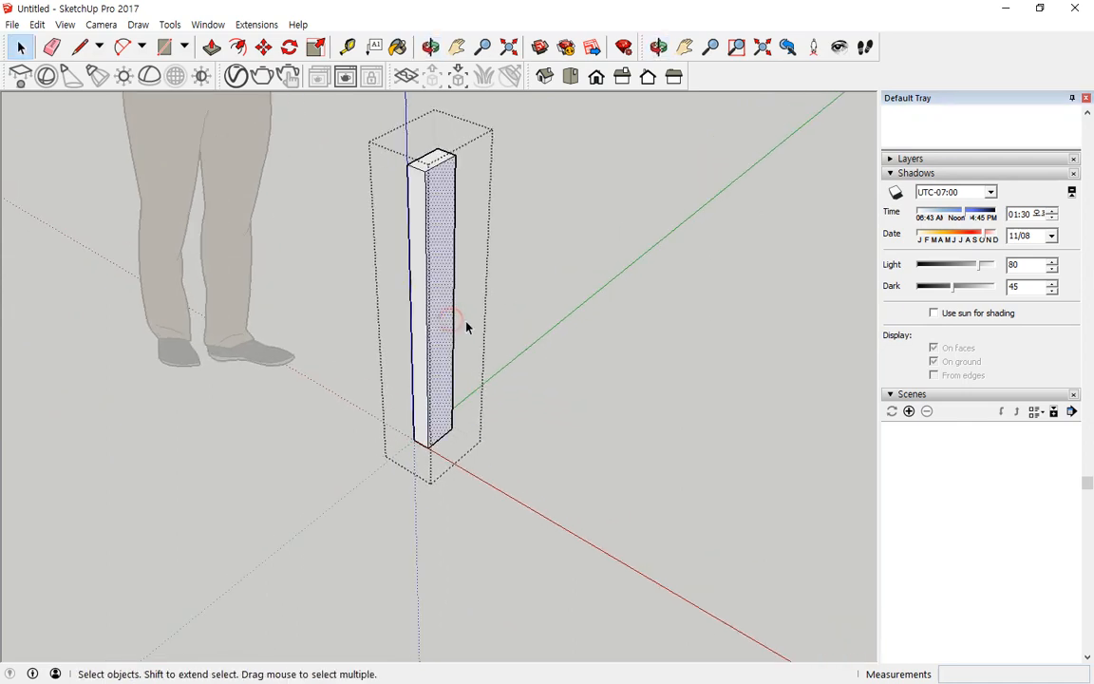
left_click(532, 322)
Step: Reopen the post group directly in edit mode and close it without making changes
left_click(418, 320)
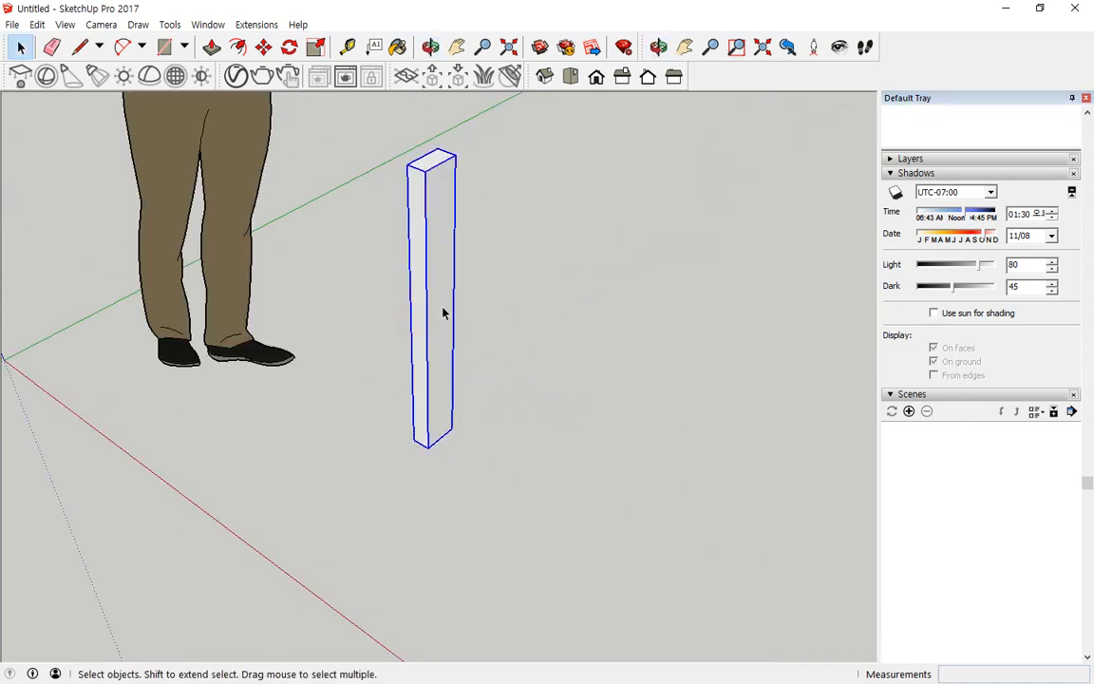
double_click(452, 312)
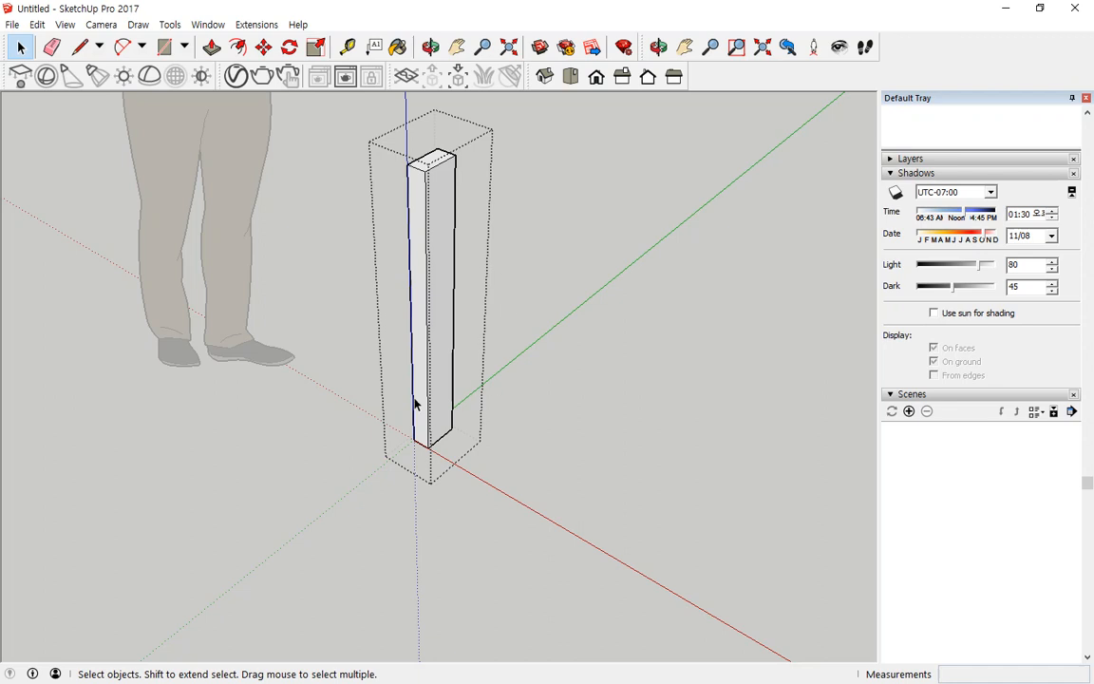
left_click(549, 368)
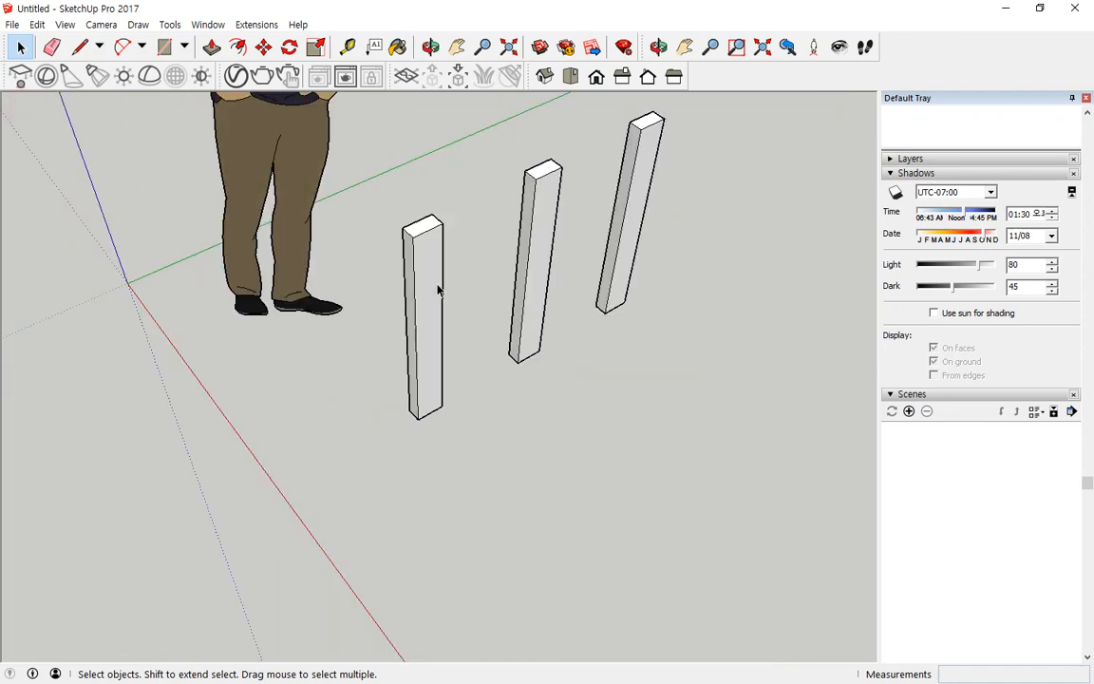
Step: Explode the nearest of the three grouped posts into loose geometry
left_click(438, 290)
right_click(429, 296)
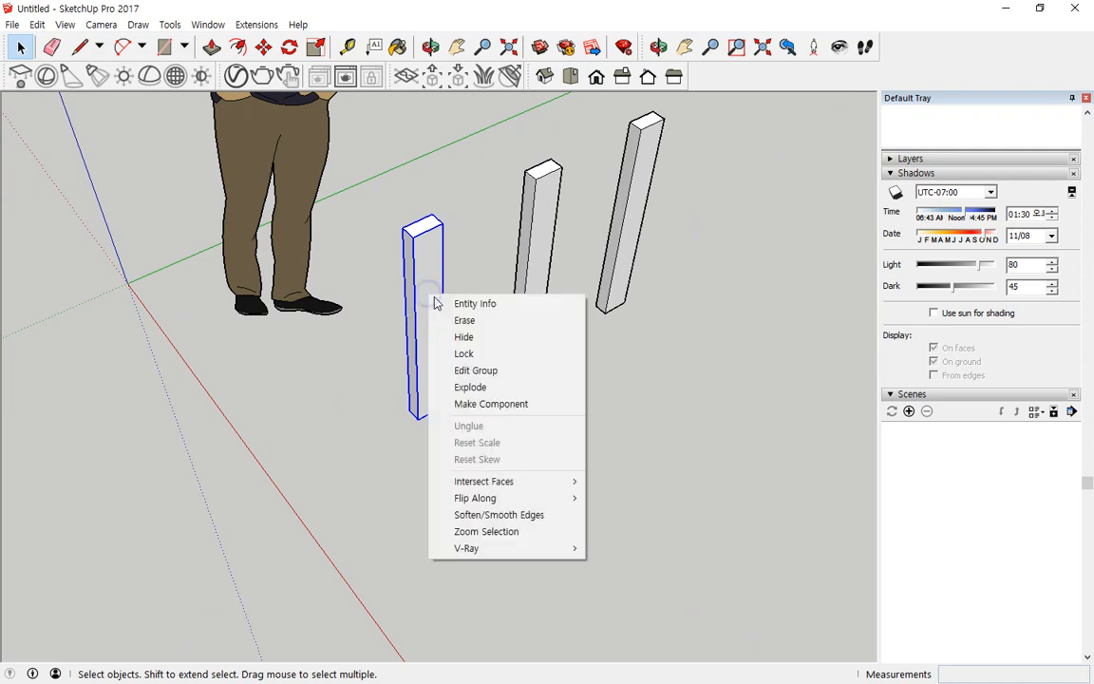
left_click(466, 386)
Step: Explode the farthest of the three grouped posts, leaving the middle post grouped
left_click(540, 244)
right_click(562, 313)
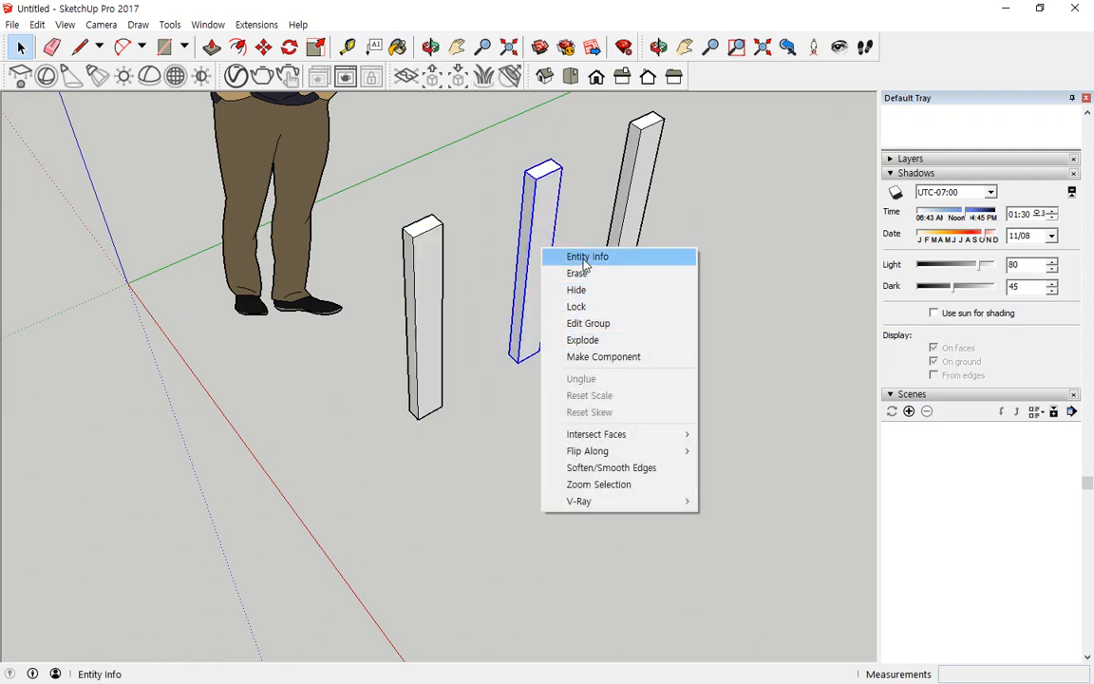
left_click(623, 214)
left_click(633, 215)
right_click(635, 211)
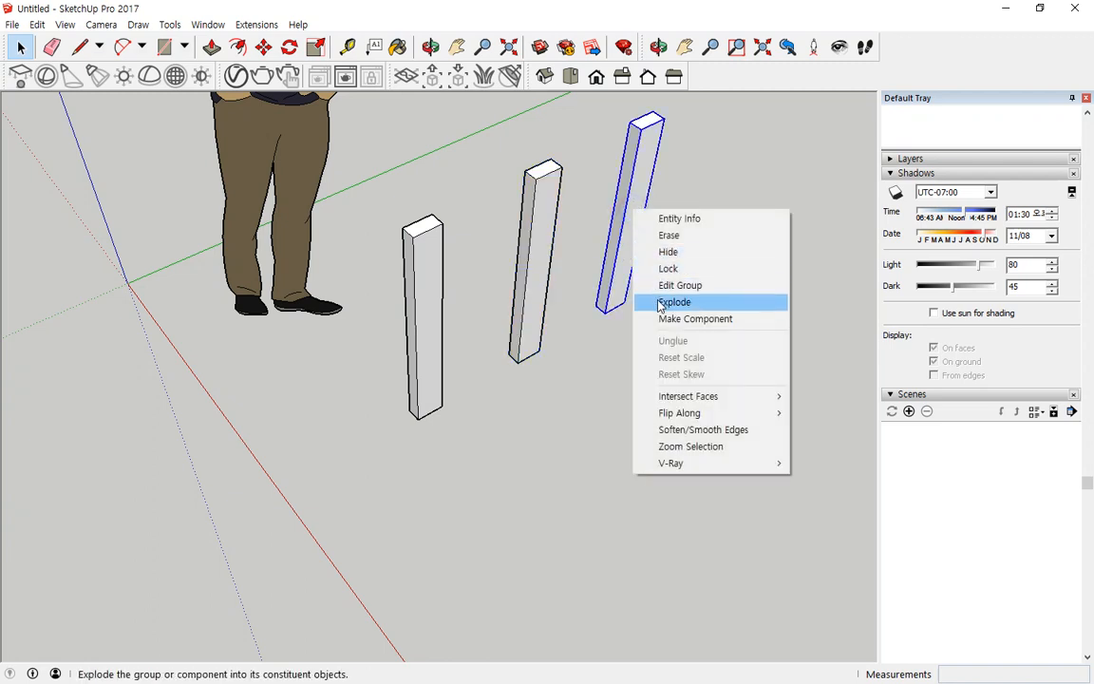
left_click(662, 303)
left_click(752, 307)
Step: Select all geometry of the farthest post and make it a component named "나무", replacing the selection with the component
left_click(624, 202)
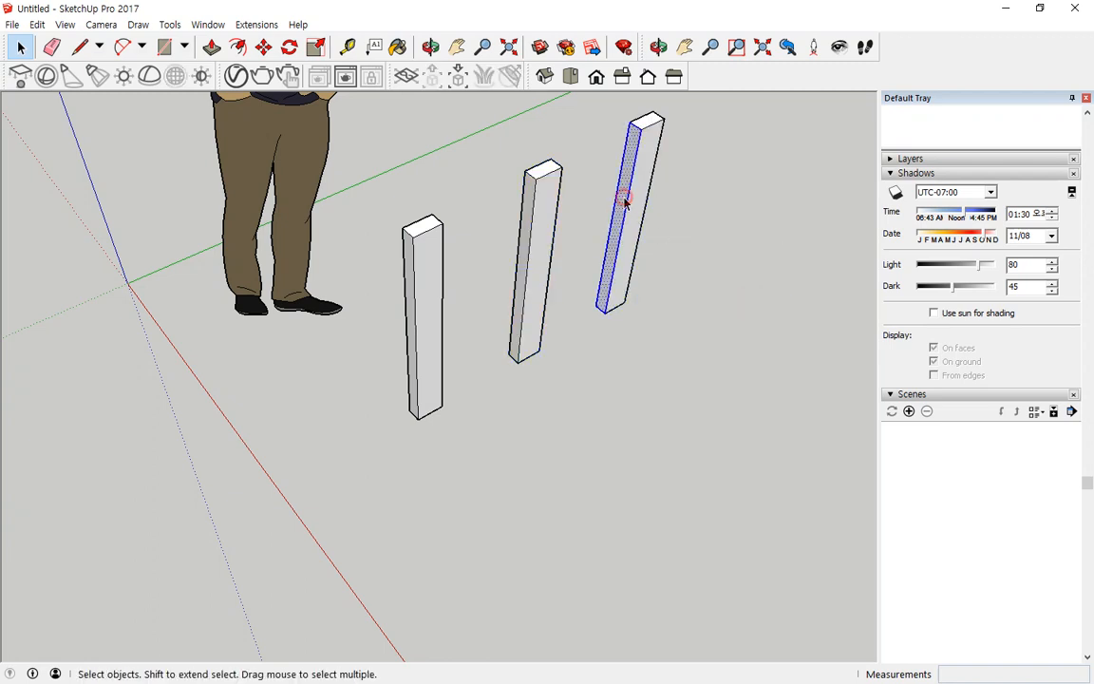
triple_click(624, 202)
right_click(627, 203)
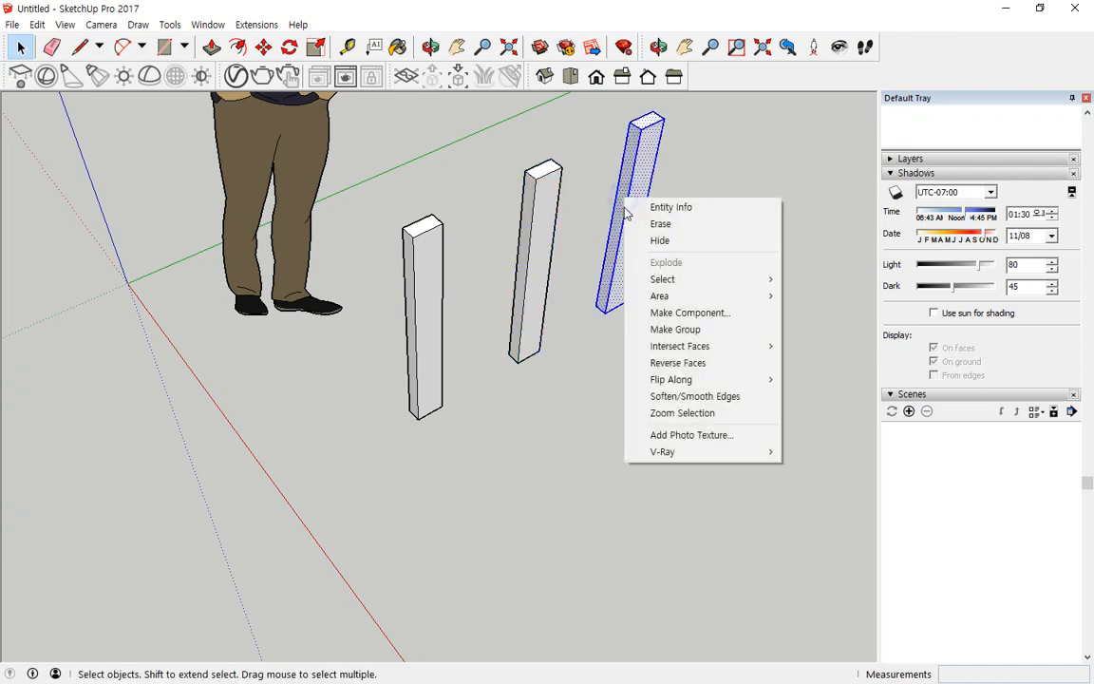
left_click(655, 314)
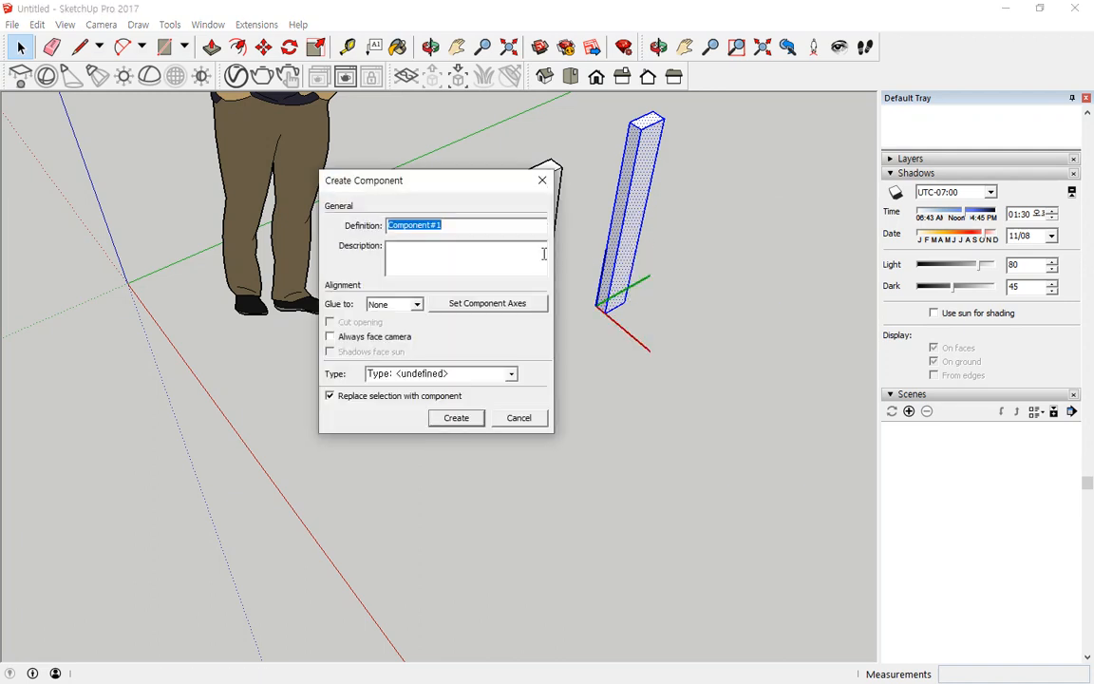
left_click_drag(437, 187, 567, 190)
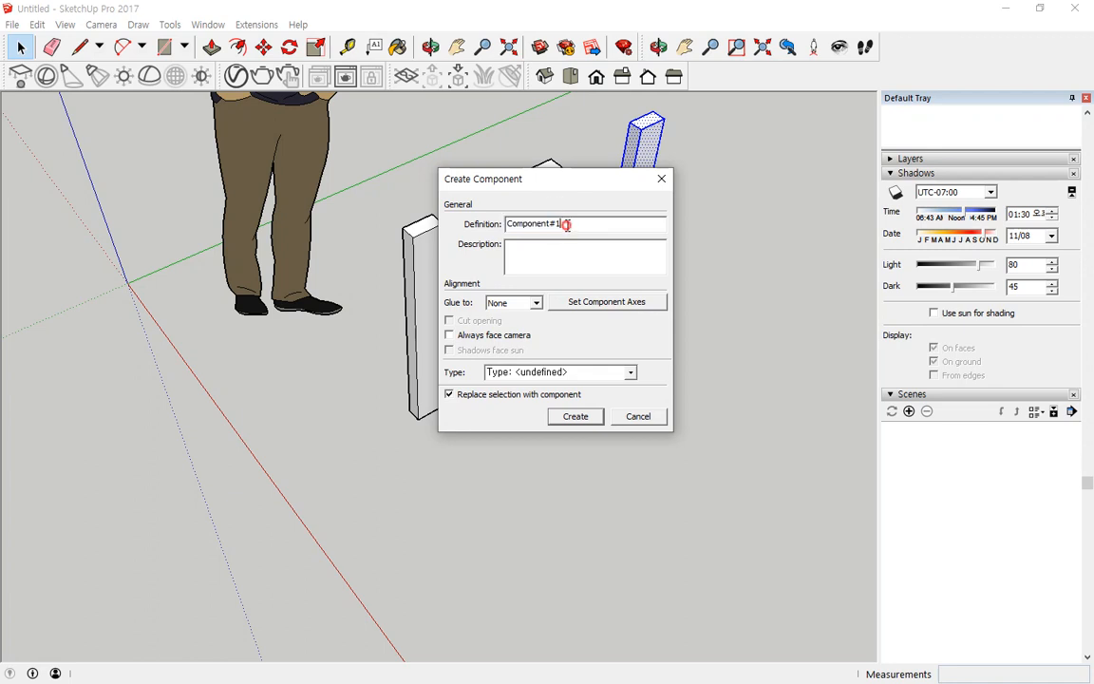
left_click_drag(562, 223, 506, 225)
left_click(558, 224)
left_click_drag(578, 225, 390, 222)
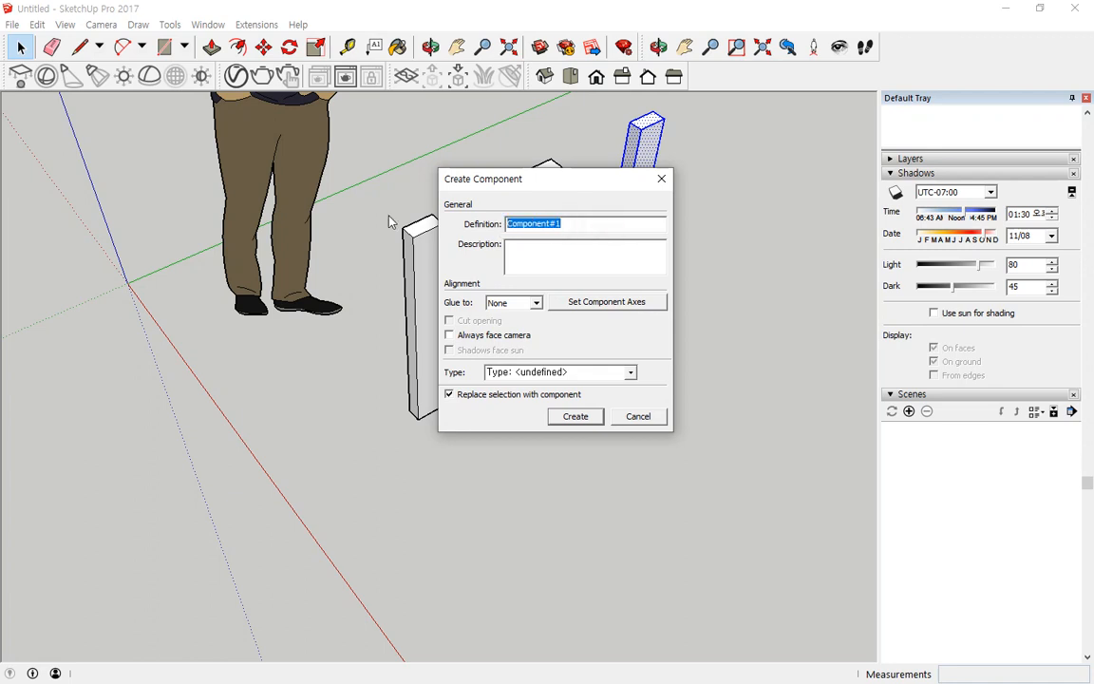
type("나무")
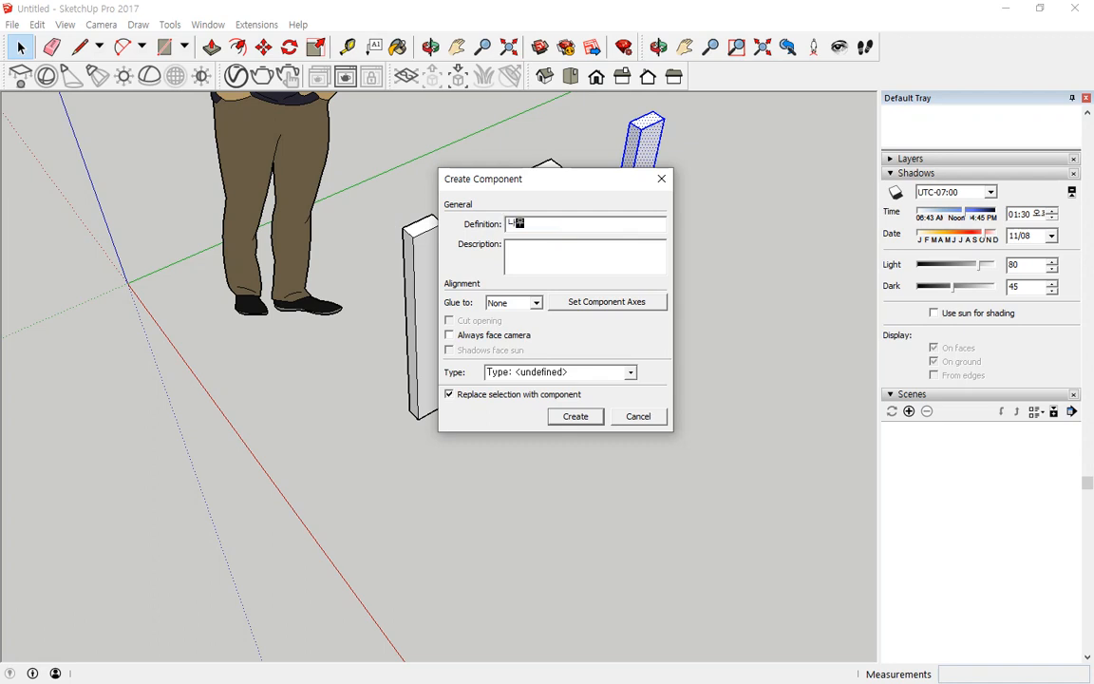
left_click(574, 416)
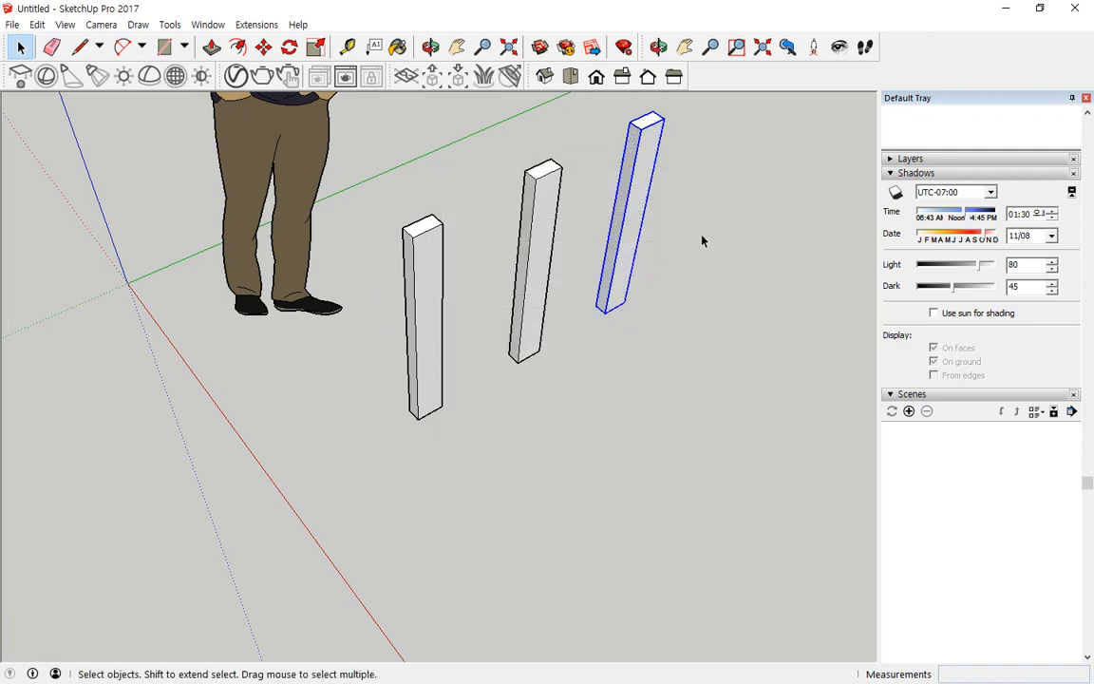
Step: Select the far component, the middle group and a face of the near loose post in turn to compare how they select
left_click(643, 237)
left_click(637, 236)
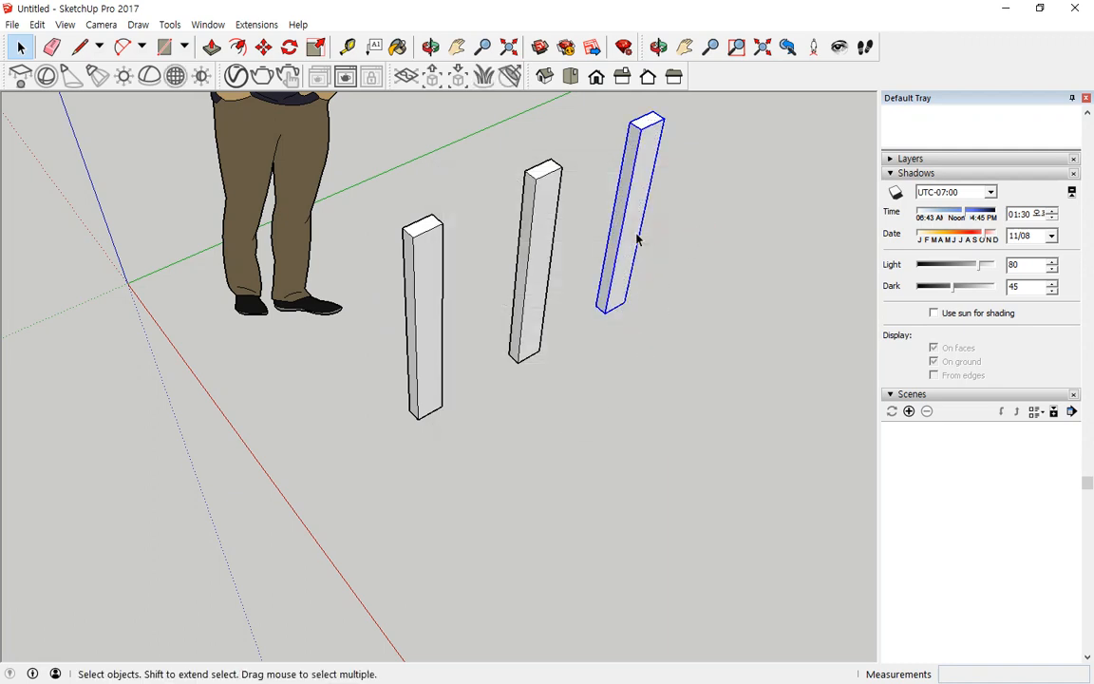
left_click(537, 248)
left_click(432, 293)
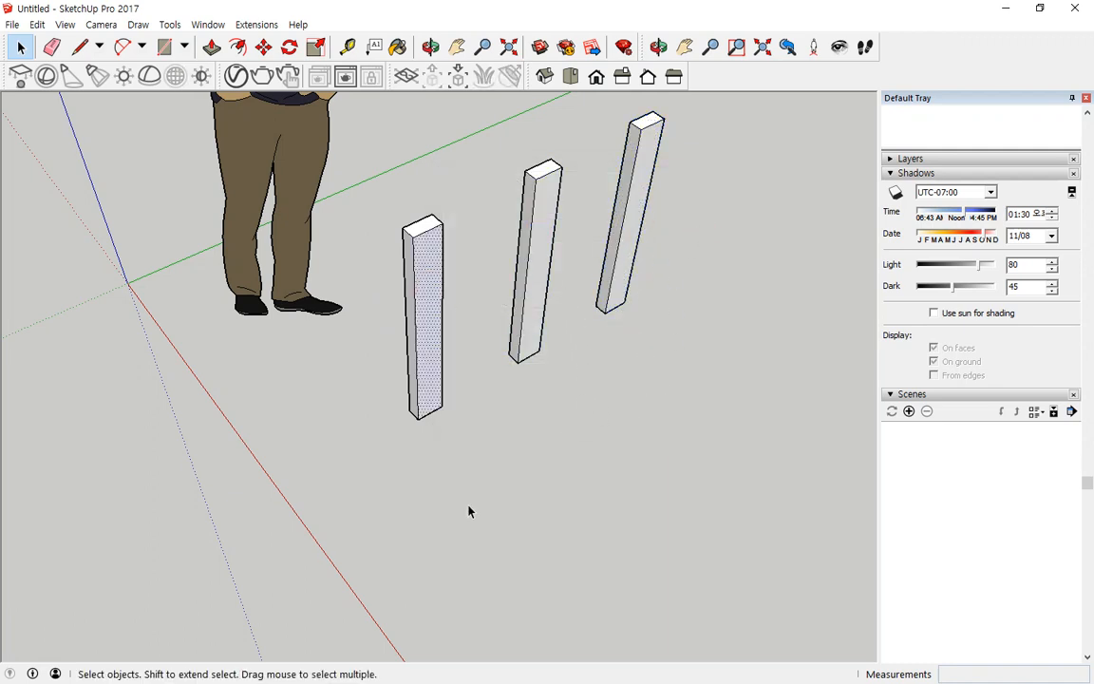
left_click(469, 511)
Step: Draw a vertical 100 × 50 mm rectangle on the nearest post's wide face, starting at its bottom front corner
scroll(451, 463, "up", 3)
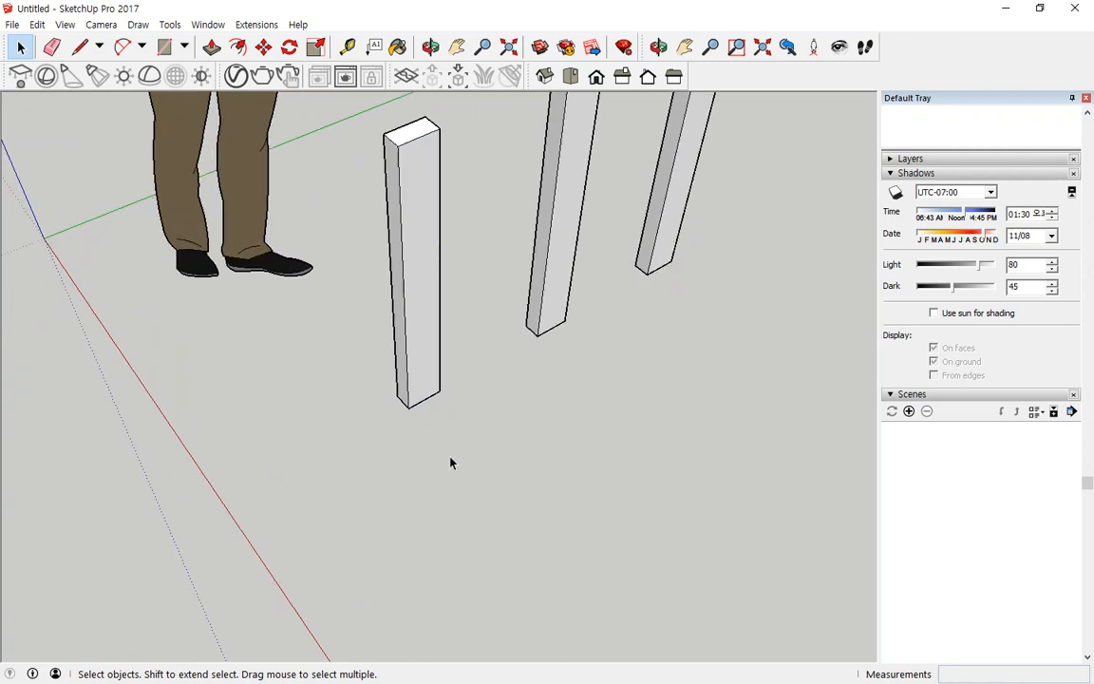
left_click(163, 47)
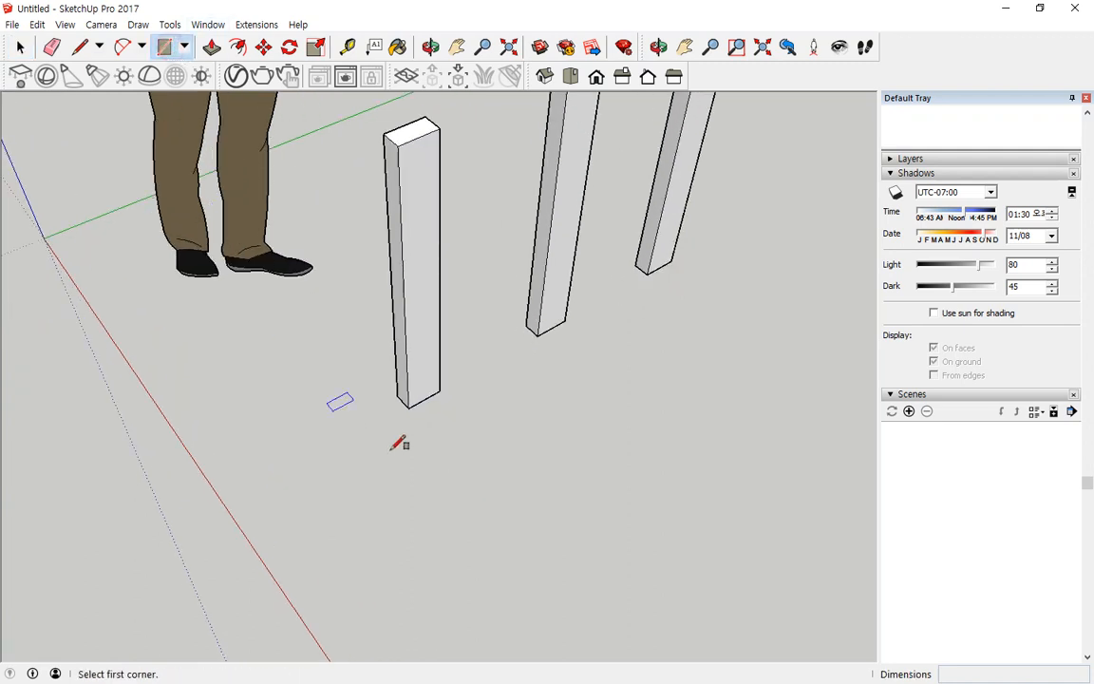
left_click(408, 408)
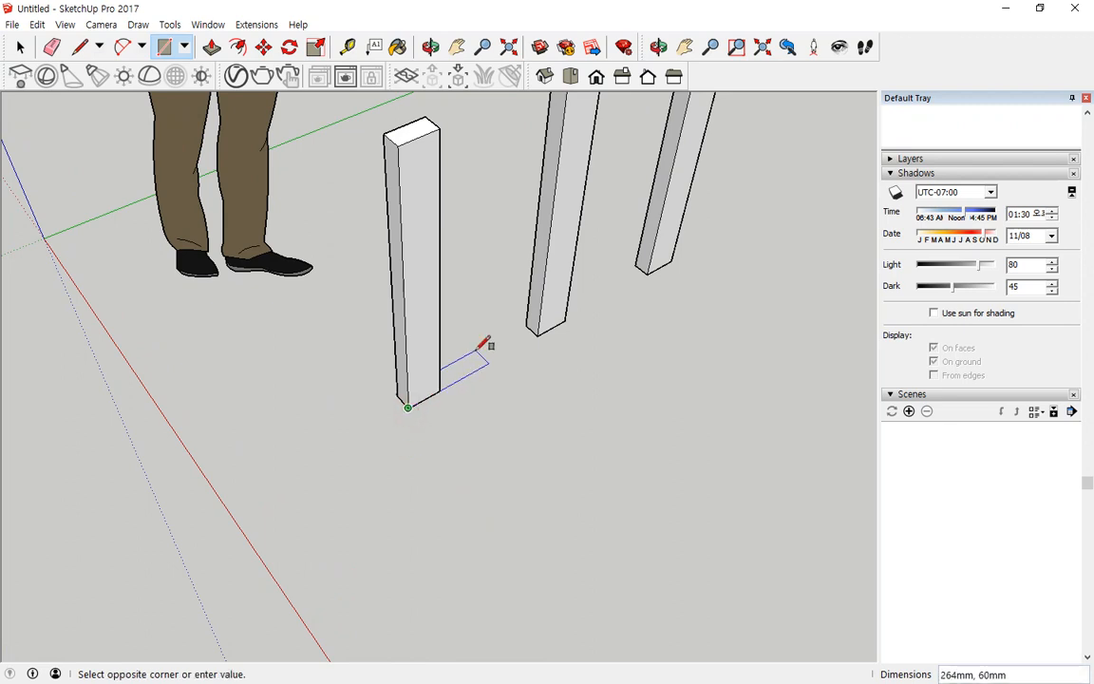
key("Right")
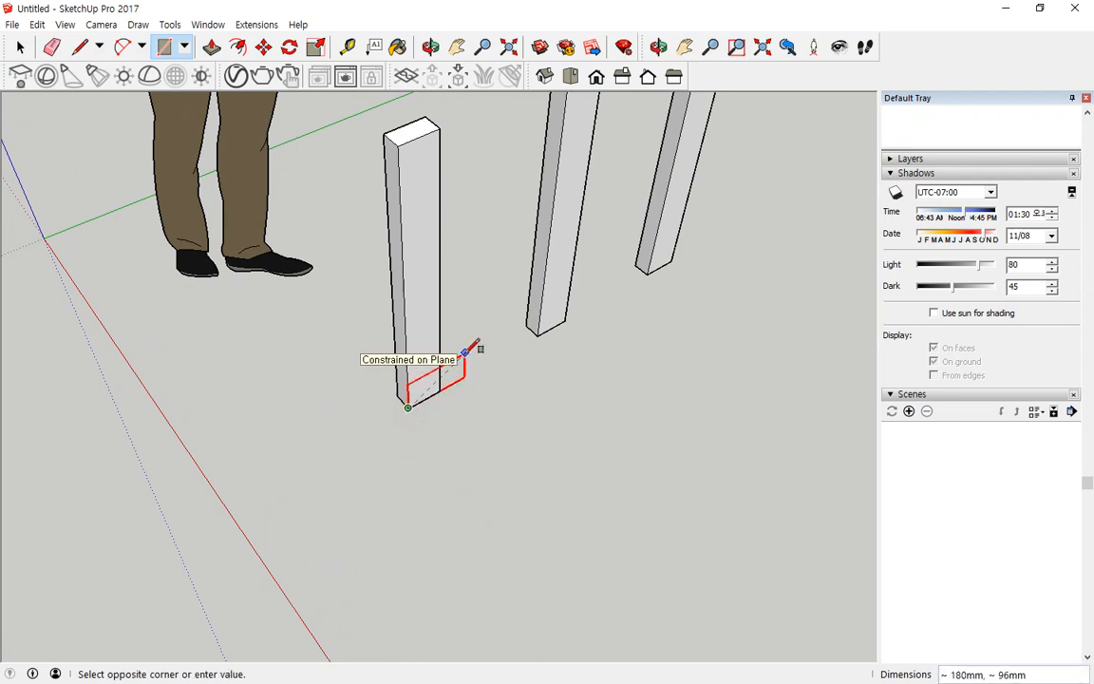
type("100,50")
key("Return")
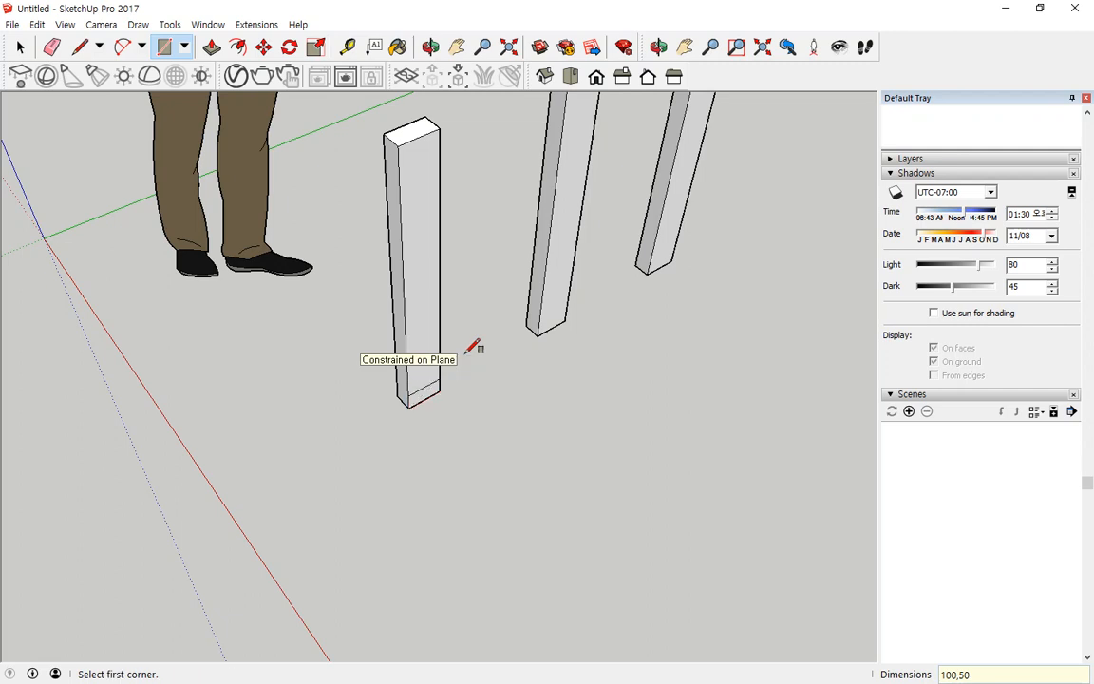
Step: Push/Pull the small rectangle at the nearest post's base outward about 420 mm
left_click(211, 50)
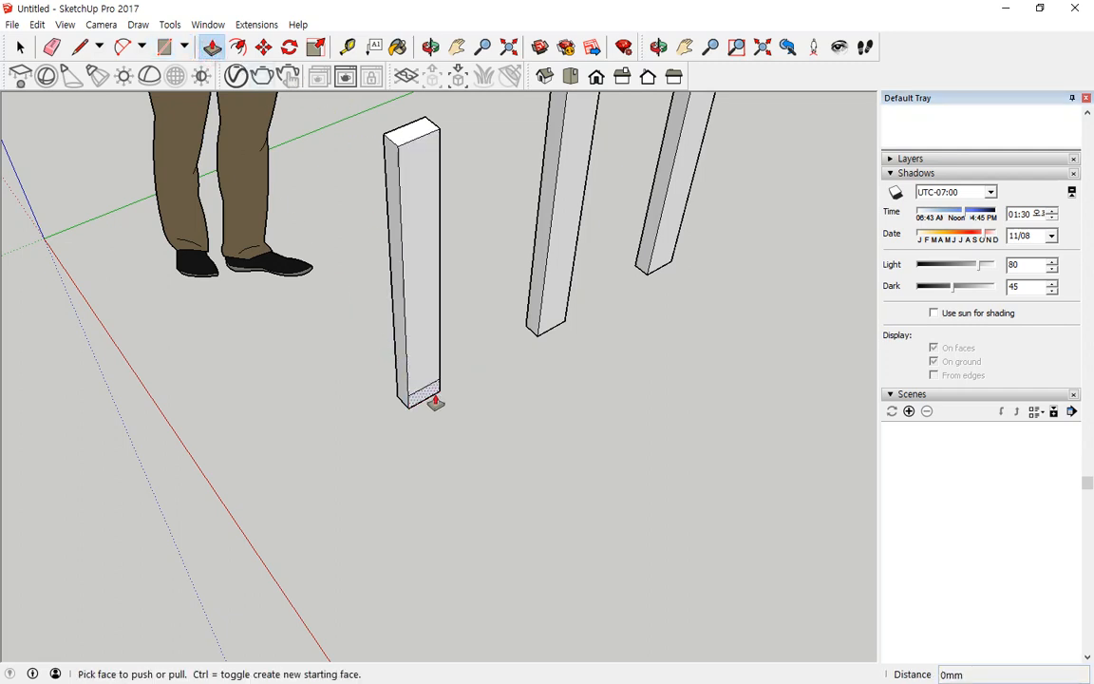
left_click_drag(434, 397, 547, 500)
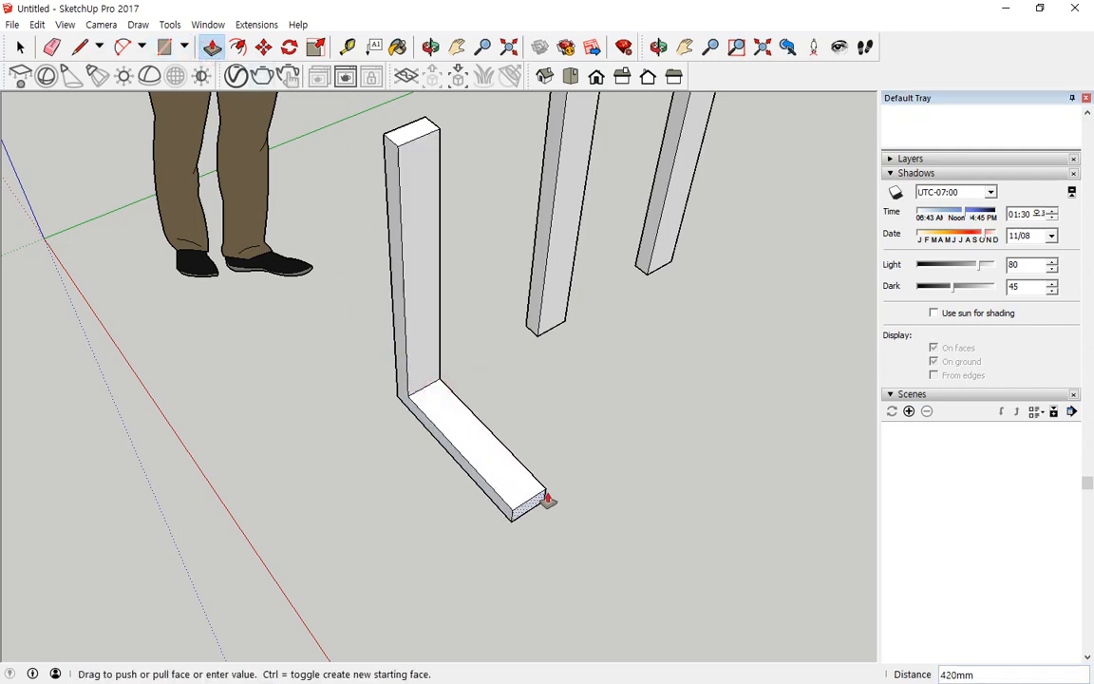
Step: Set the Push/Pull length of the nearest post's foot to 450 mm
type("450")
key("Return")
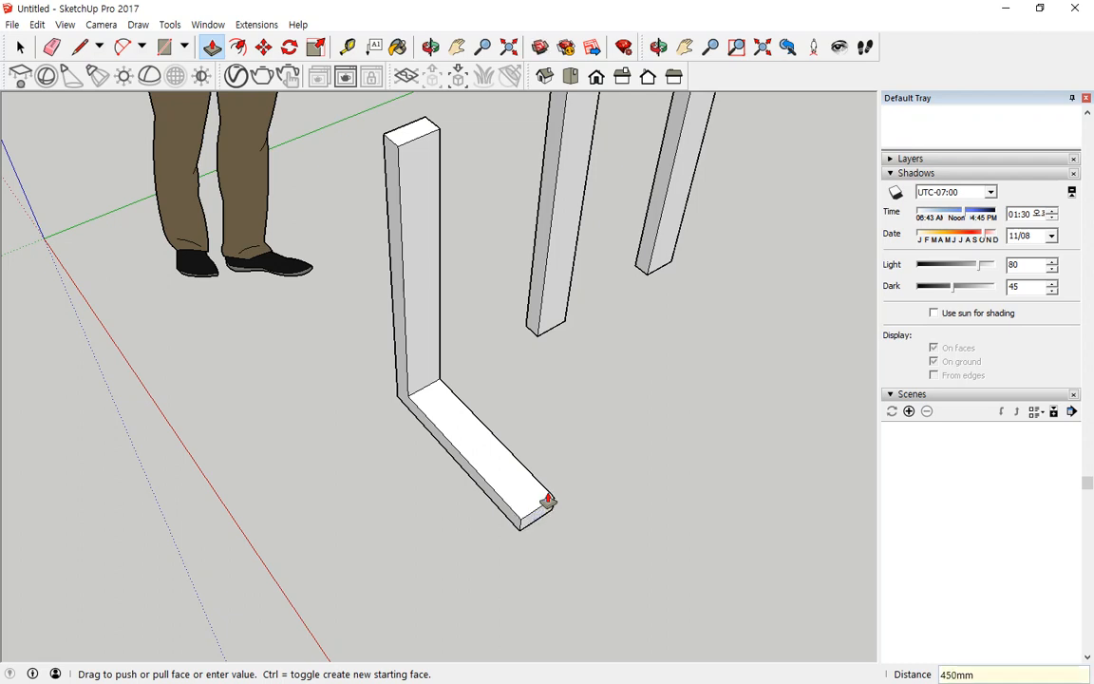
Step: Select all connected geometry of the nearest post and its foot to check that they form one body, and clear the selection
middle_click_drag(341, 525, 456, 399)
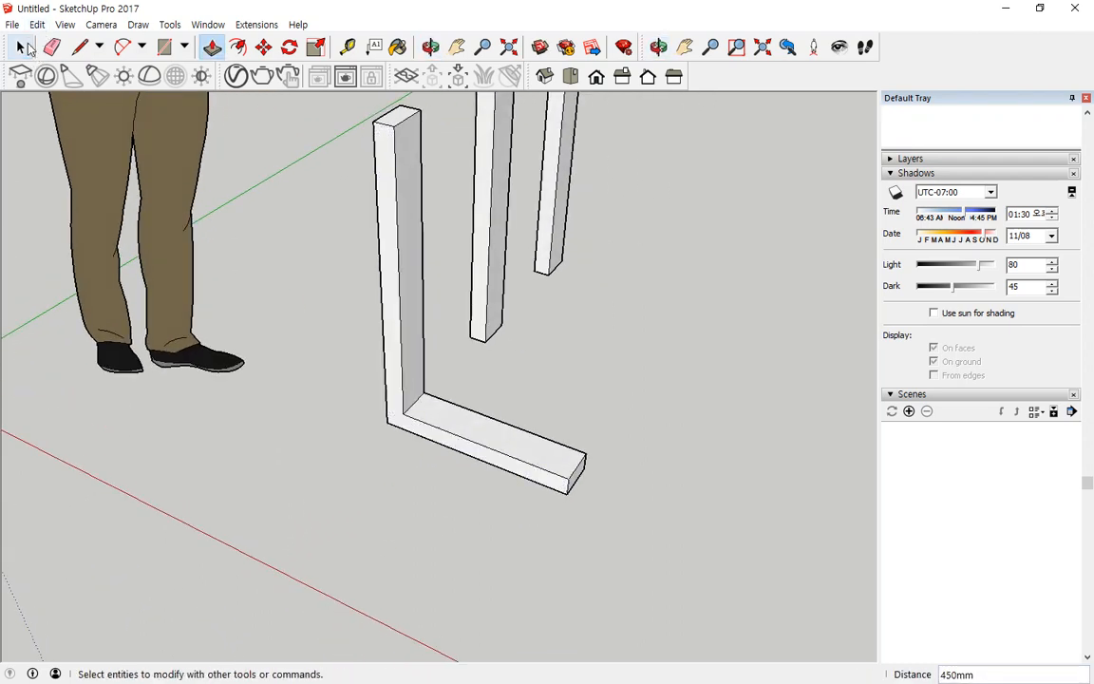
left_click(21, 46)
left_click(485, 429)
triple_click(423, 435)
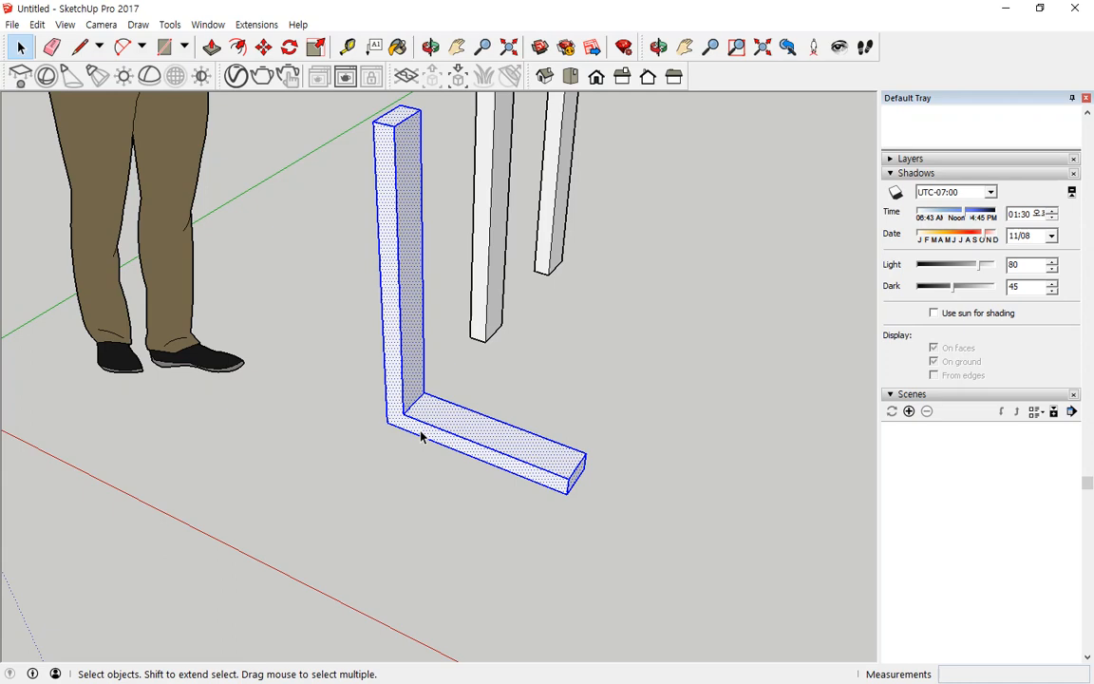
left_click(593, 375)
Step: Draw a vertical 100 × 50 mm rectangle on the middle post's wide face, starting at its bottom front corner
middle_click_drag(593, 375, 437, 357)
scroll(584, 347, "up", 3)
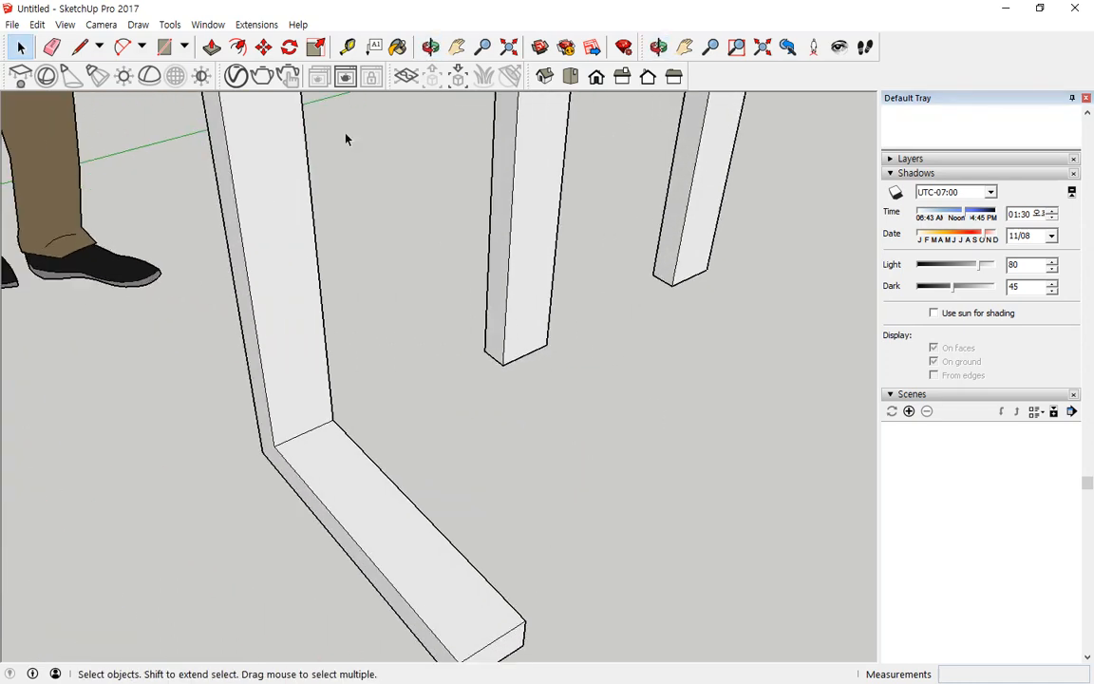
left_click(164, 46)
left_click(503, 363)
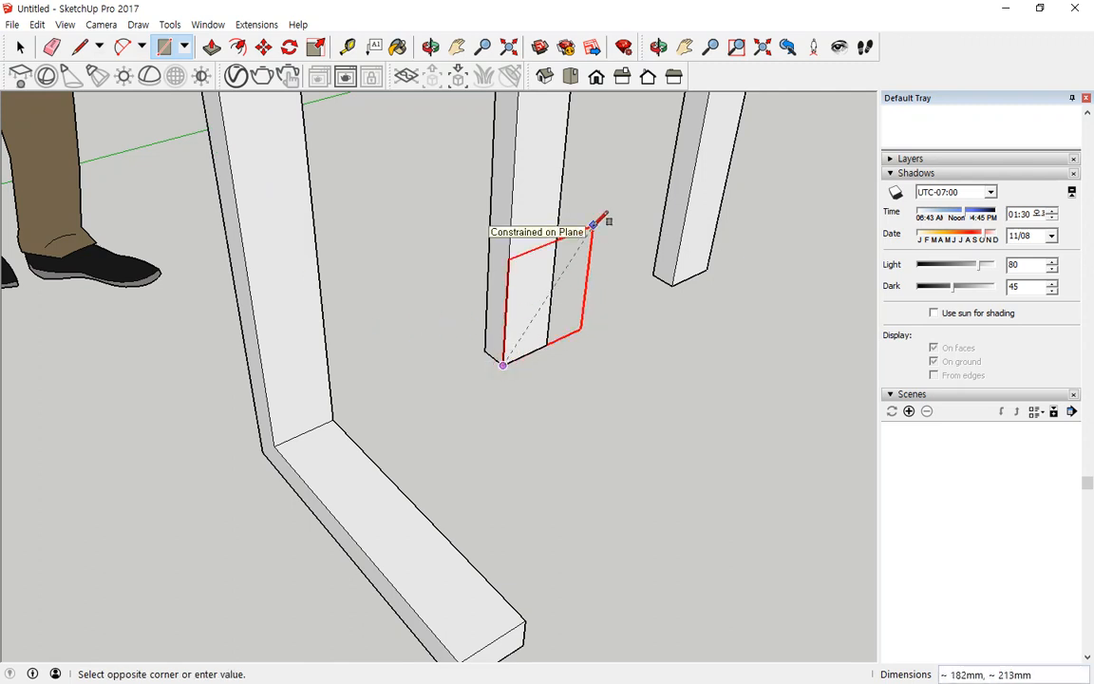
type("100,50")
key("Return")
Step: Push/Pull the small rectangle at the middle post's base outward 450 mm
left_click(211, 47)
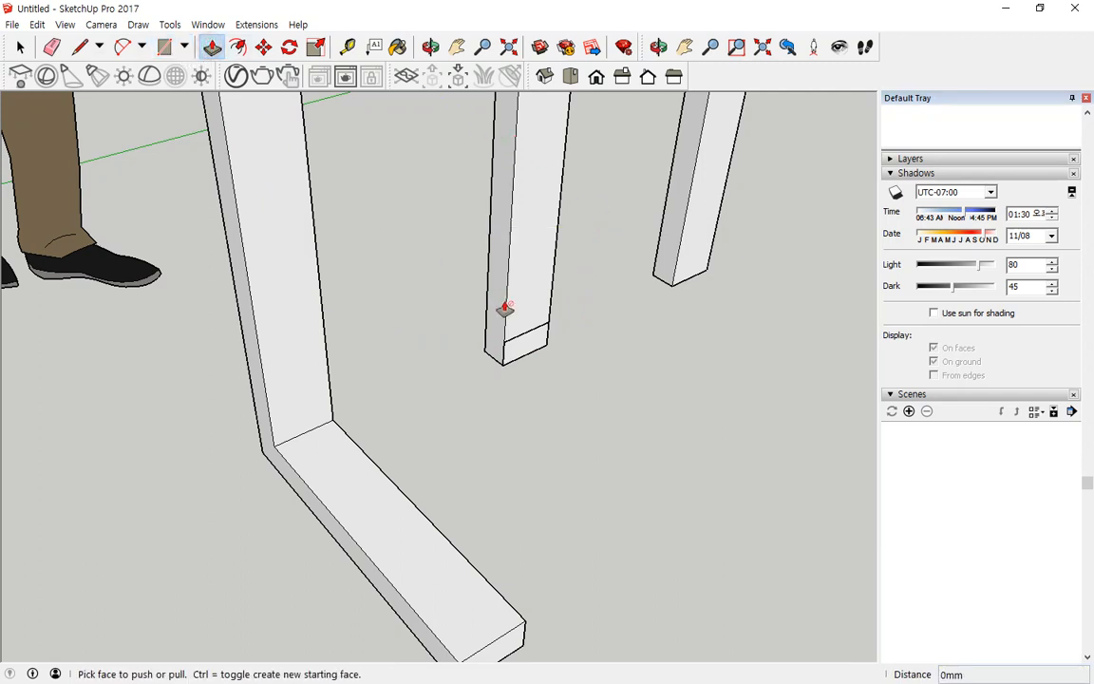
left_click(513, 327)
type("450")
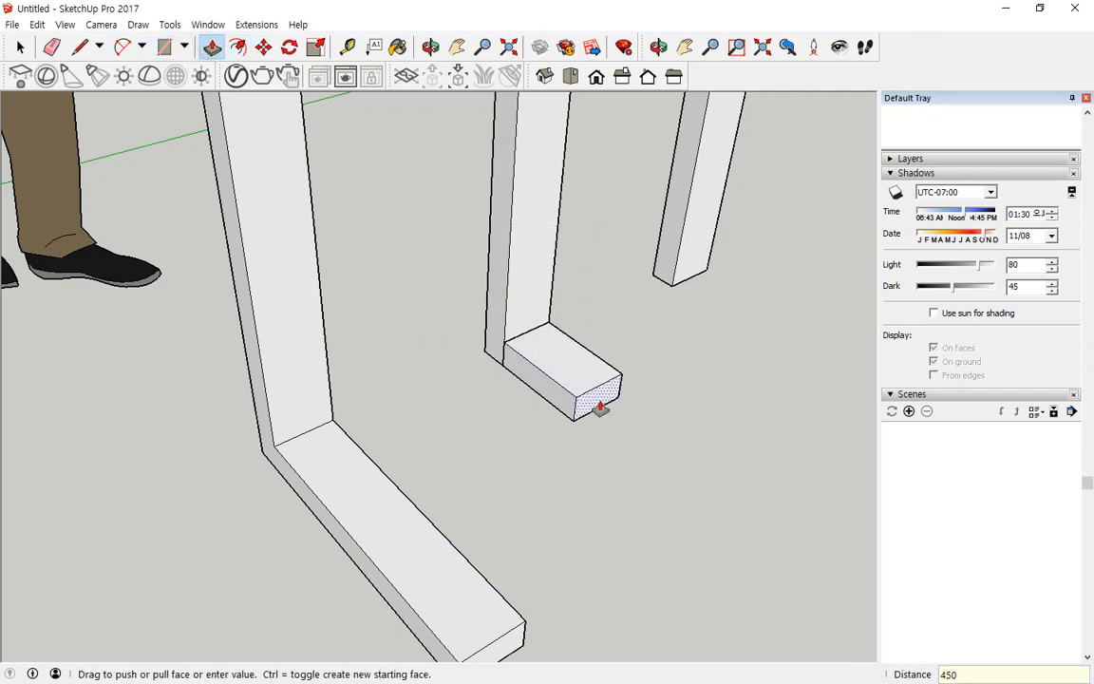
key("Return")
Step: Compare selecting the middle post and its foot, ending with all of the foot's connected geometry selected
left_click(21, 48)
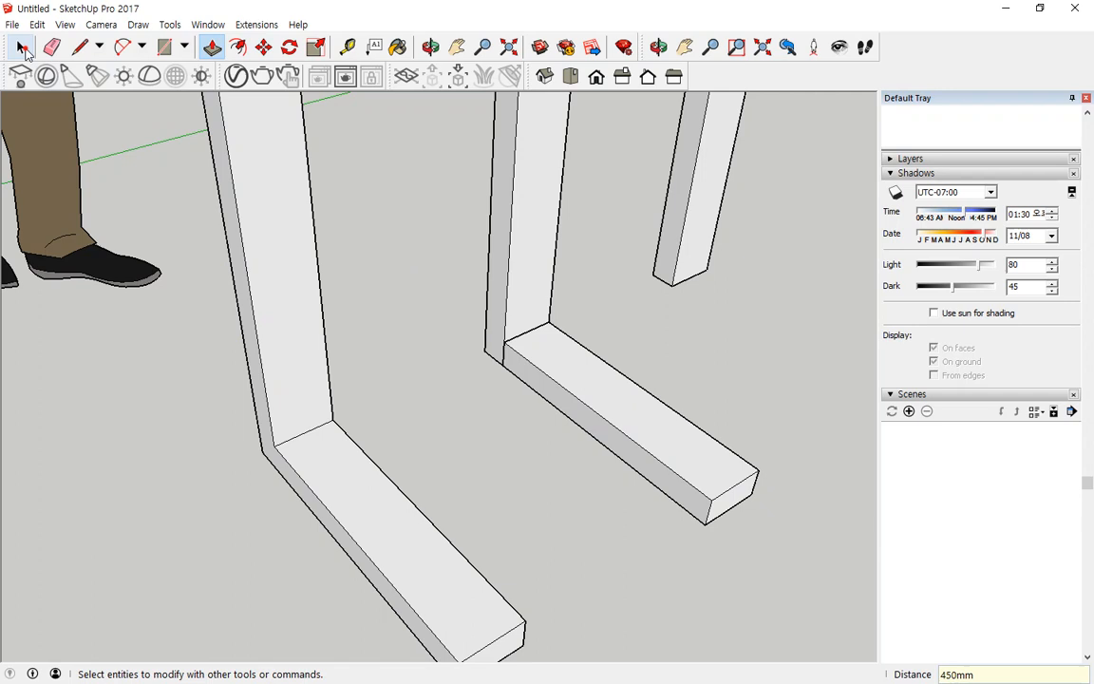
left_click(630, 423)
left_click(540, 287)
left_click(615, 420)
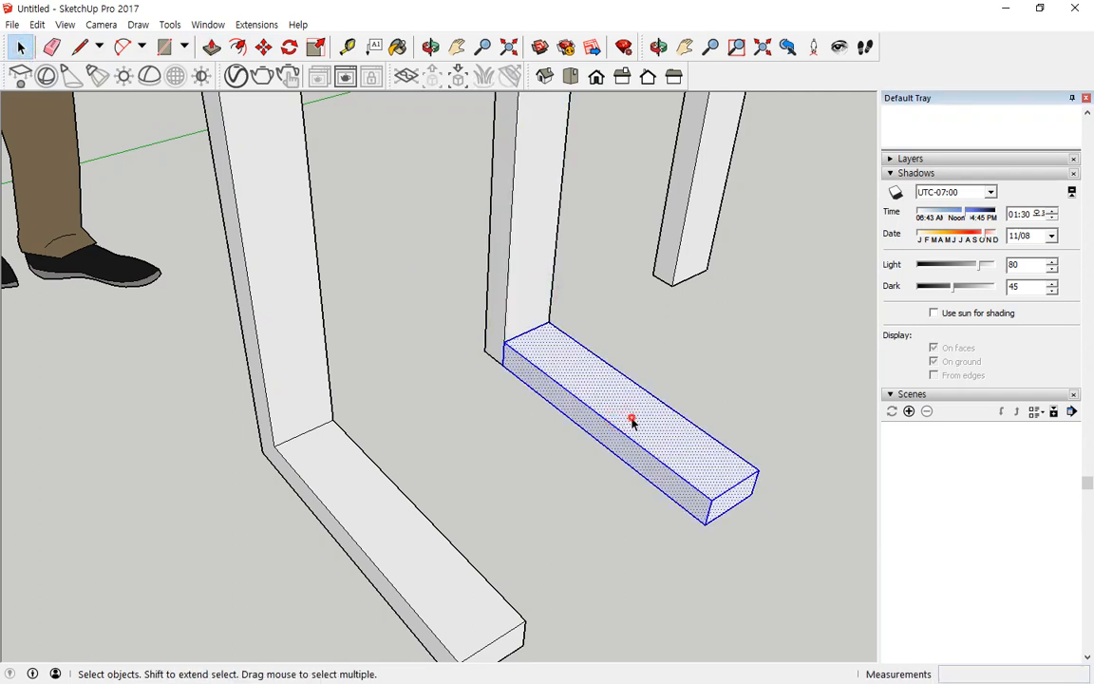
Step: Try to move the selected foot away from the middle post
left_click(263, 47)
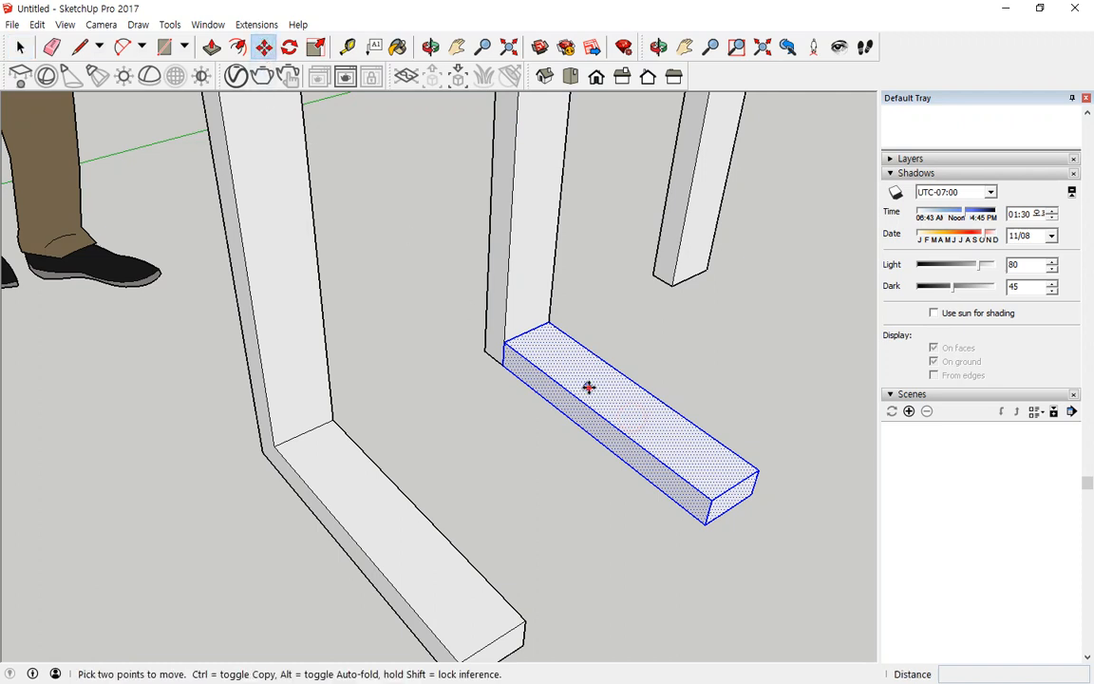
left_click(589, 386)
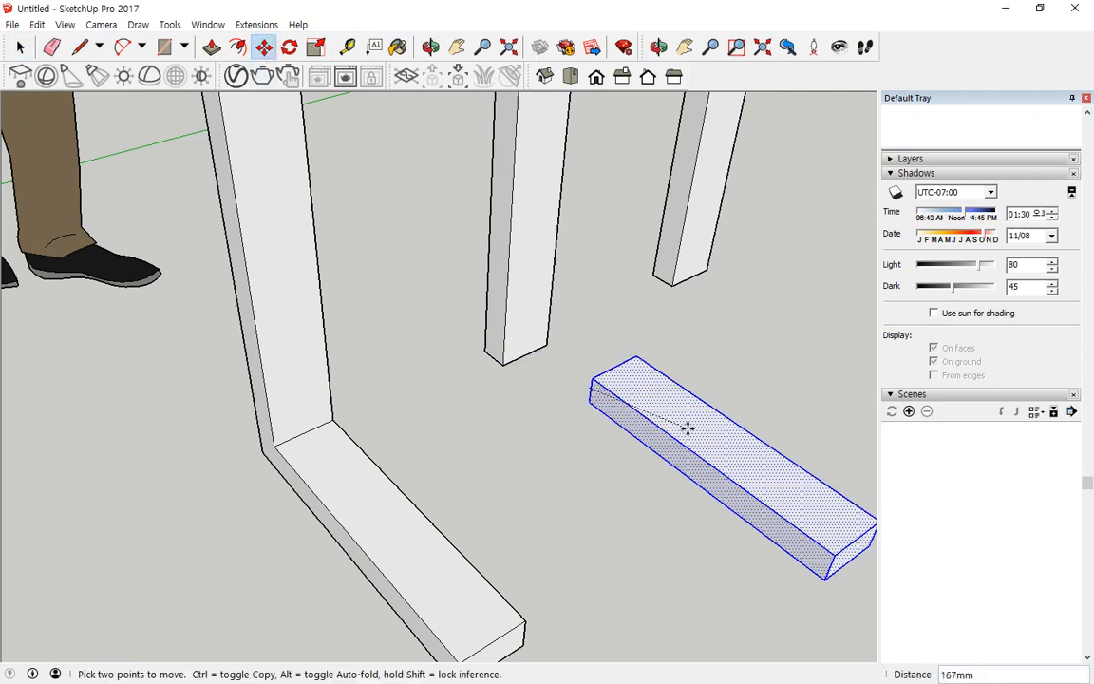
key("Escape")
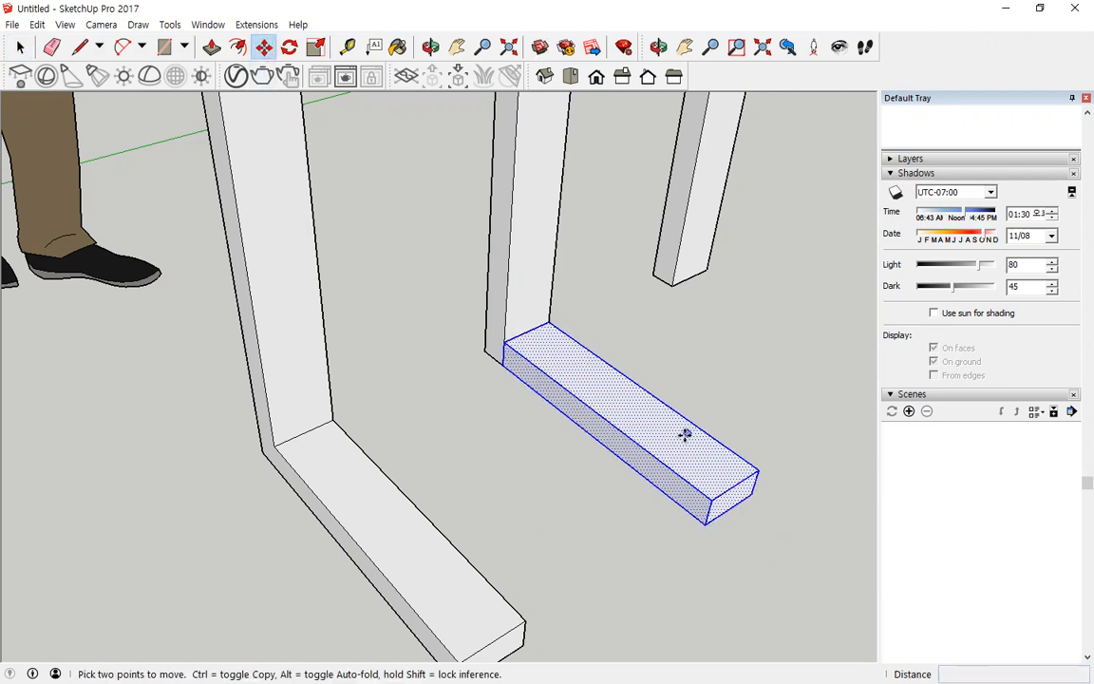
Step: Make the selected foot of the middle post a group
right_click(562, 372)
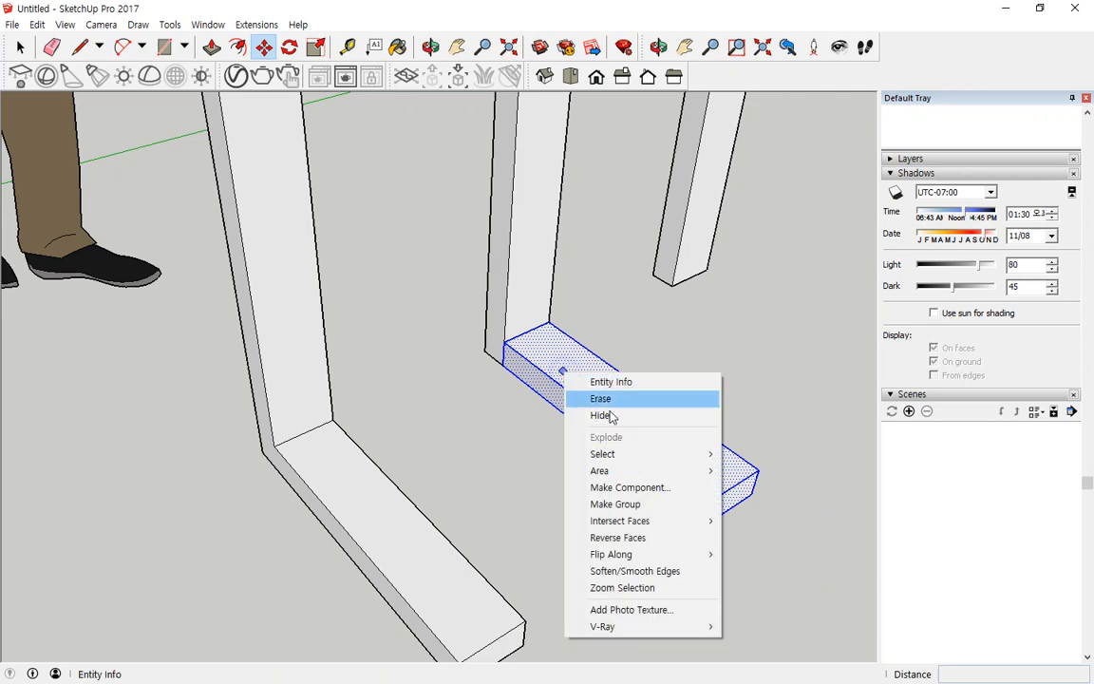
left_click(647, 509)
Step: Draw a vertical 100 × 50 mm rectangle on the farthest post's wide face, locked to the red axis, from its bottom front corner
middle_click_drag(718, 313, 283, 157)
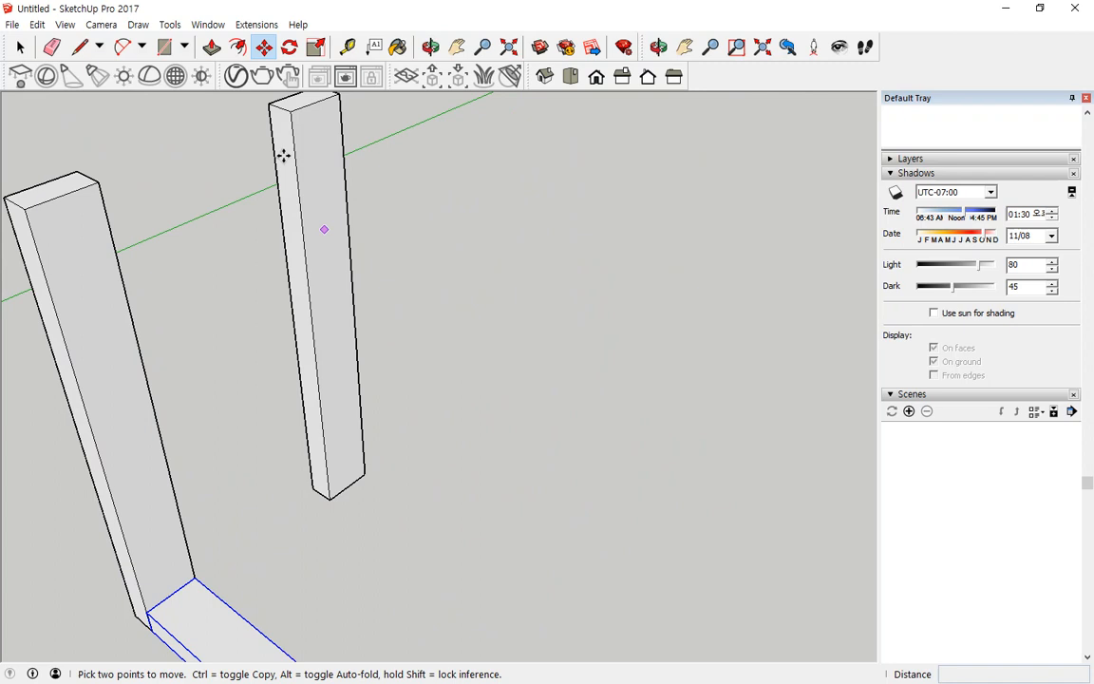
left_click(166, 47)
left_click(329, 496)
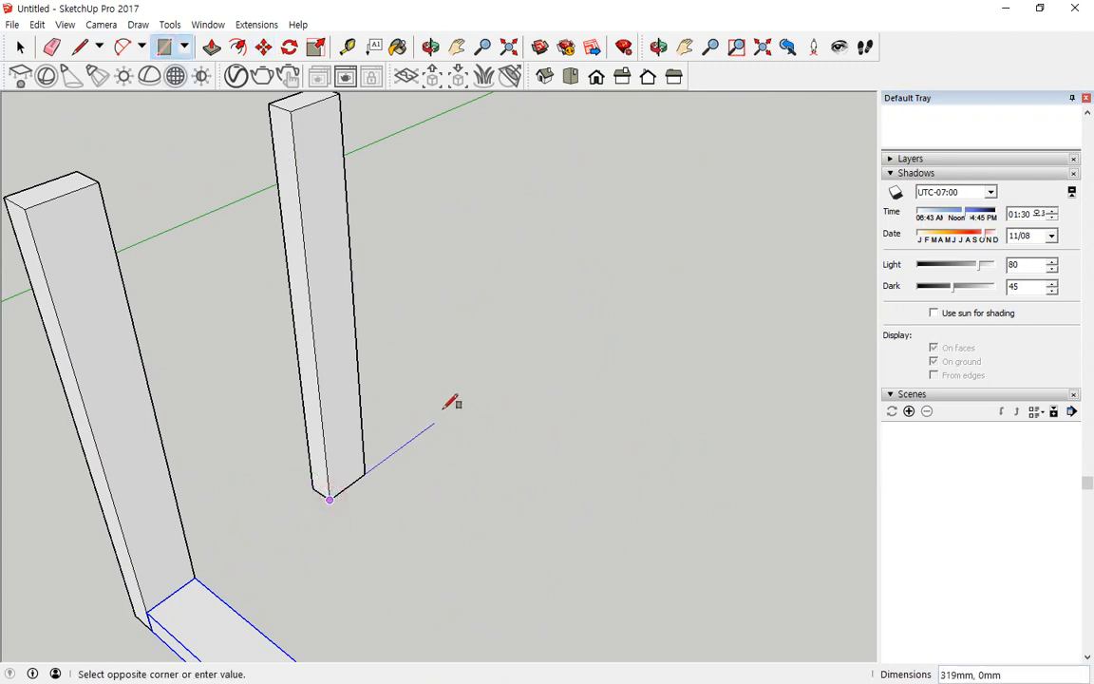
key("Right")
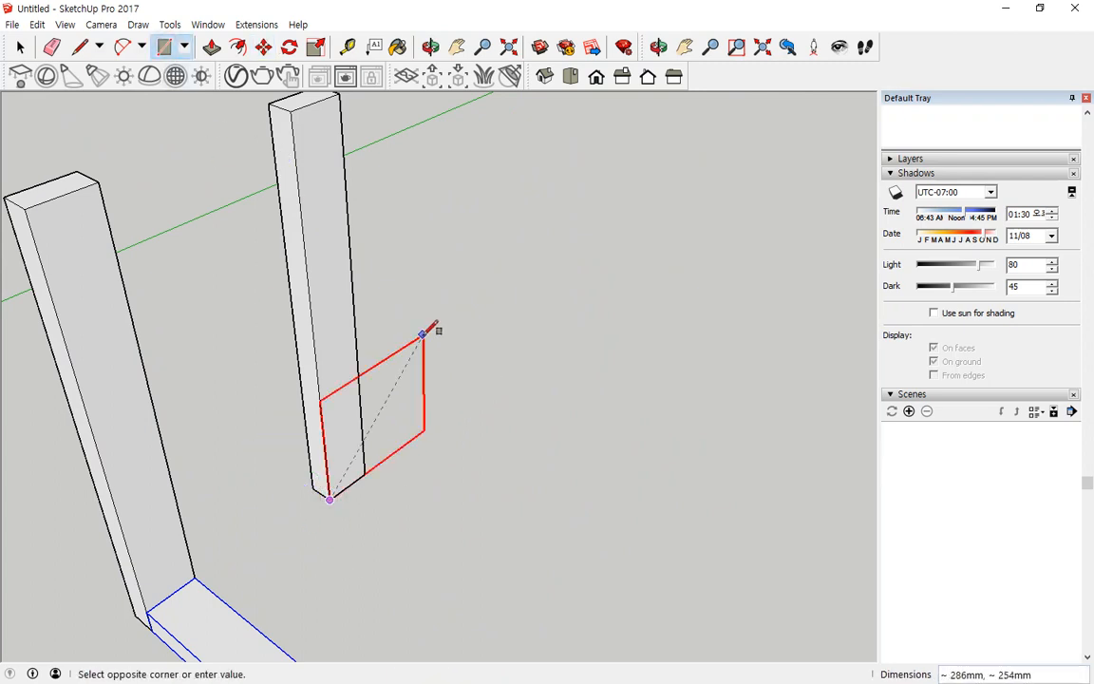
type("100")
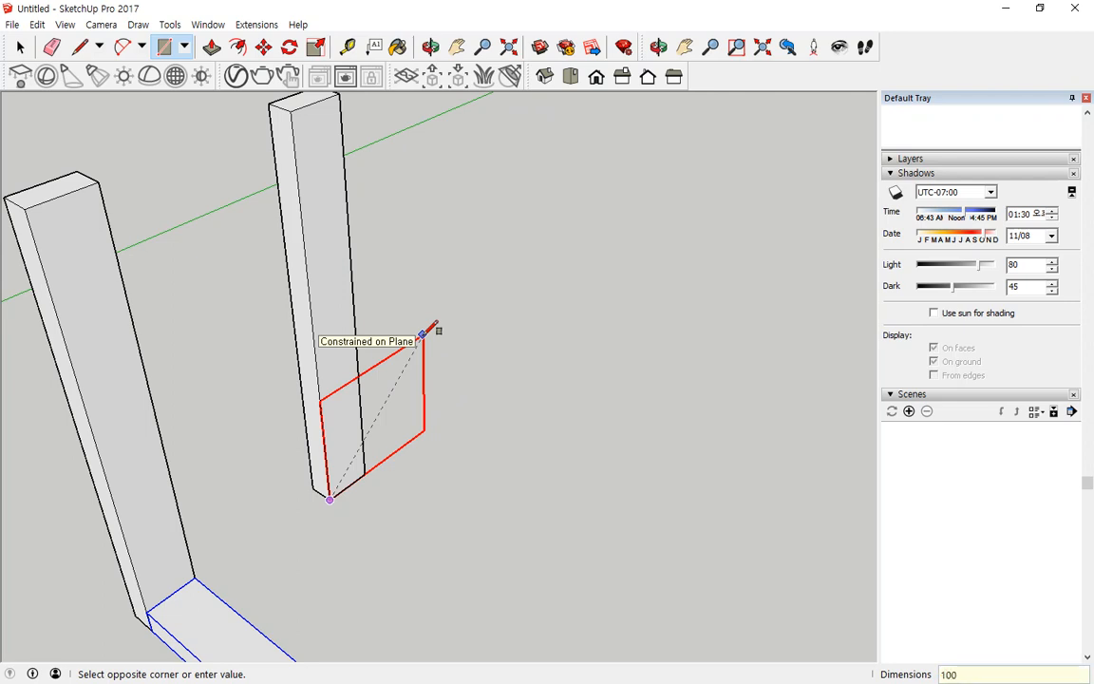
type(",50")
key("Return")
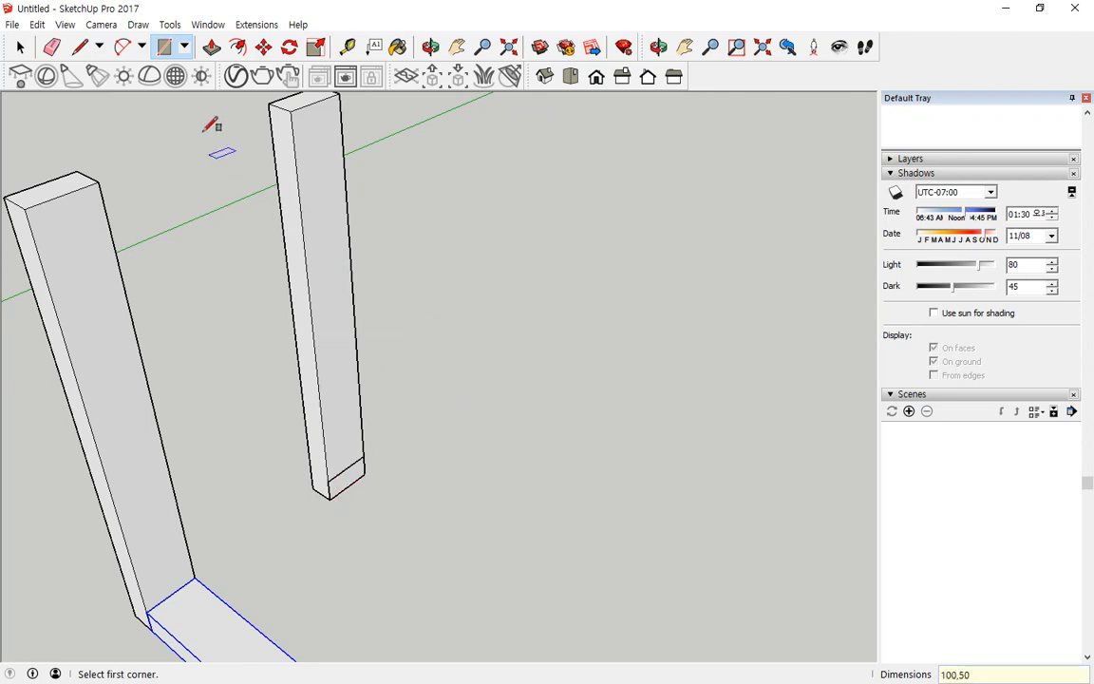
Step: Push/Pull the small rectangle at the farthest post's base outward 450 mm
left_click(211, 47)
left_click(355, 469)
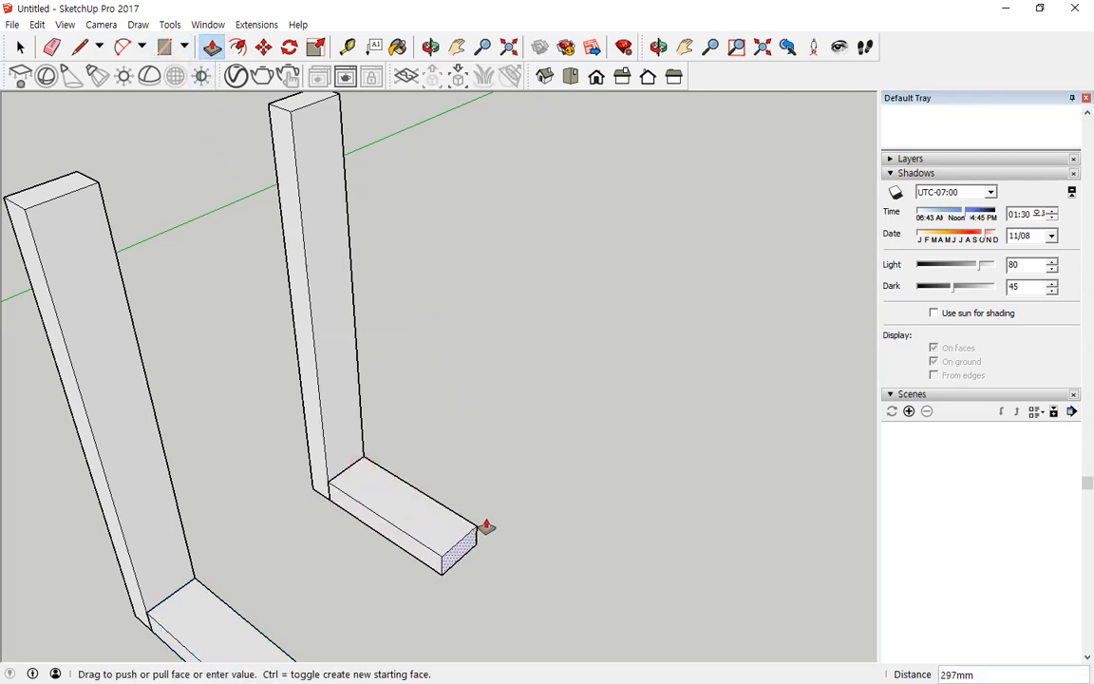
type("400")
key("Return")
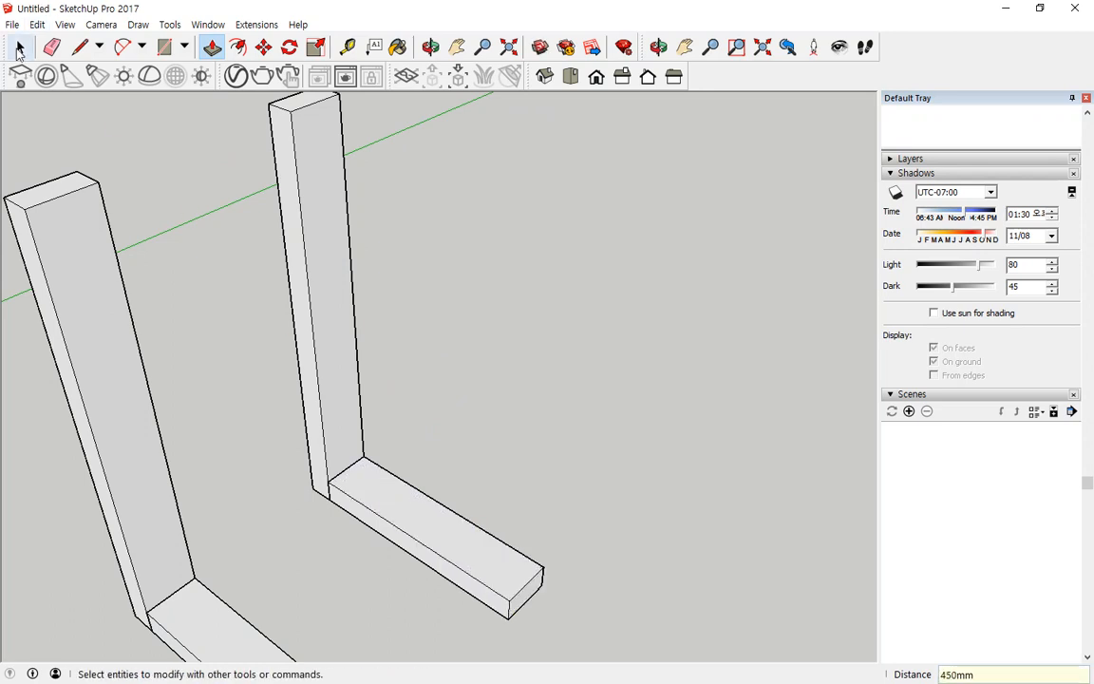
Step: Select all geometry of the farthest post's foot and make it a component named "짧은나무", replacing the selection
left_click(20, 46)
triple_click(405, 497)
right_click(404, 494)
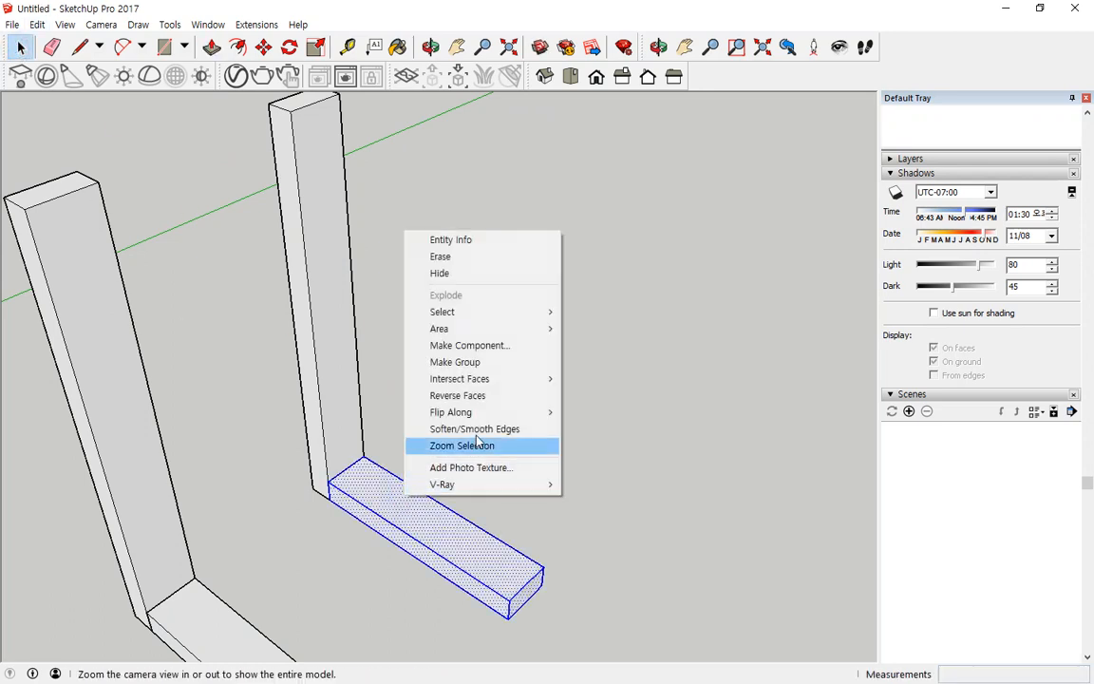
left_click(496, 347)
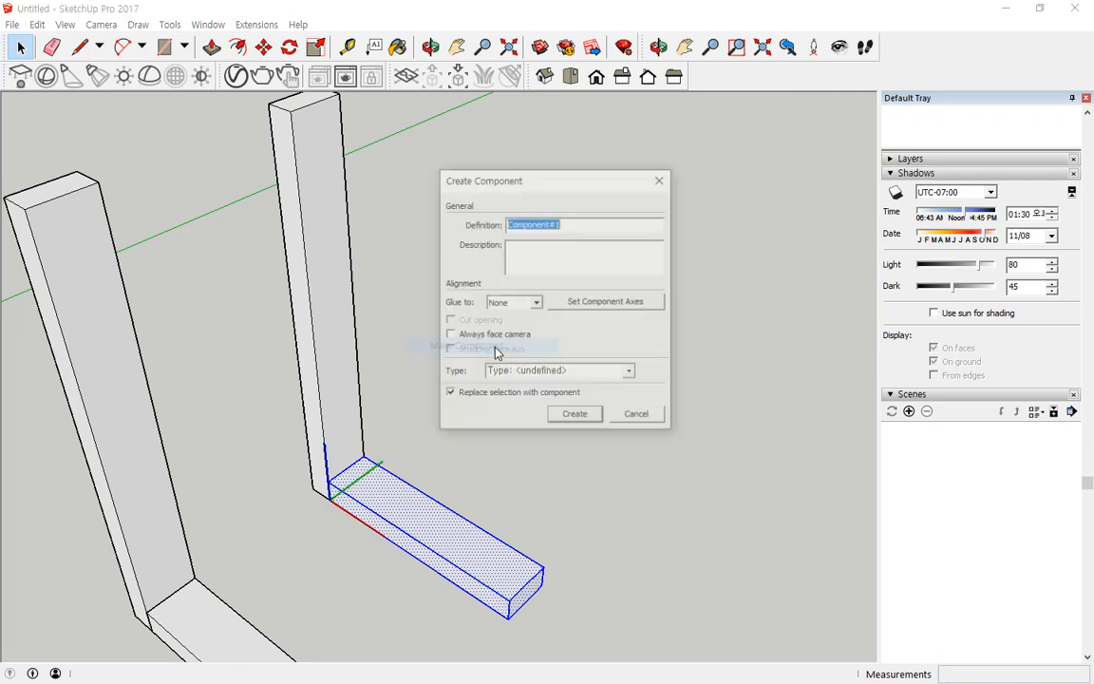
type("ㅊ")
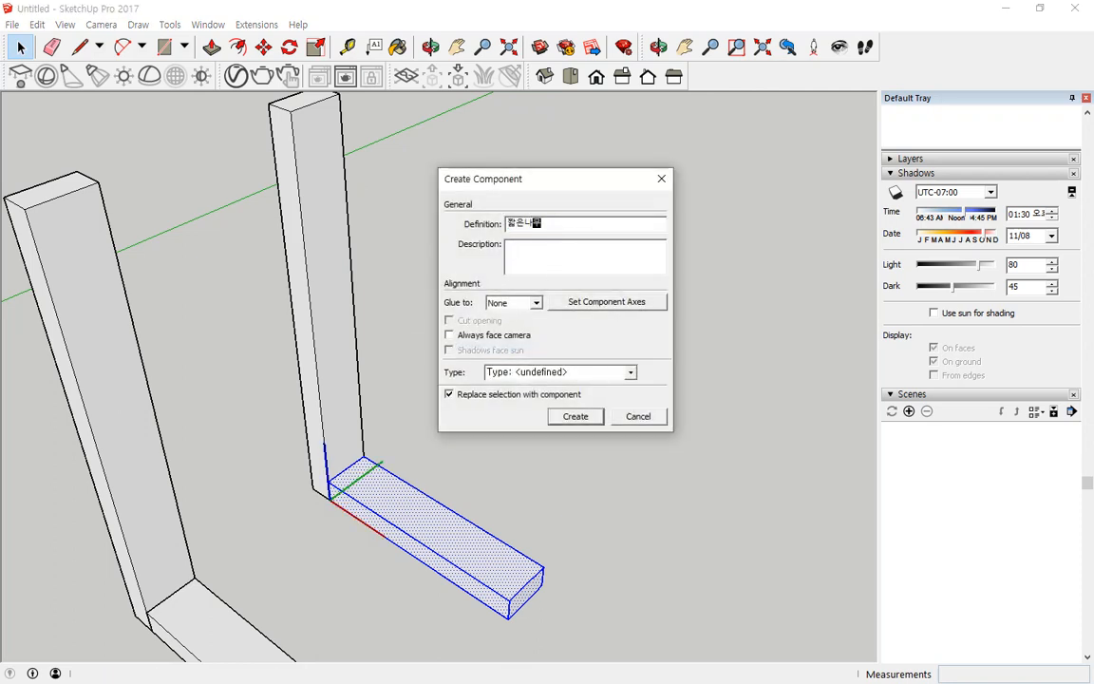
left_click(574, 416)
Step: Select individual faces of the nearest L-shaped body, including its side, inner post face and foot top, to examine how loose geometry selects
middle_click_drag(475, 457, 307, 501)
left_click(283, 561)
middle_click_drag(247, 522, 298, 371)
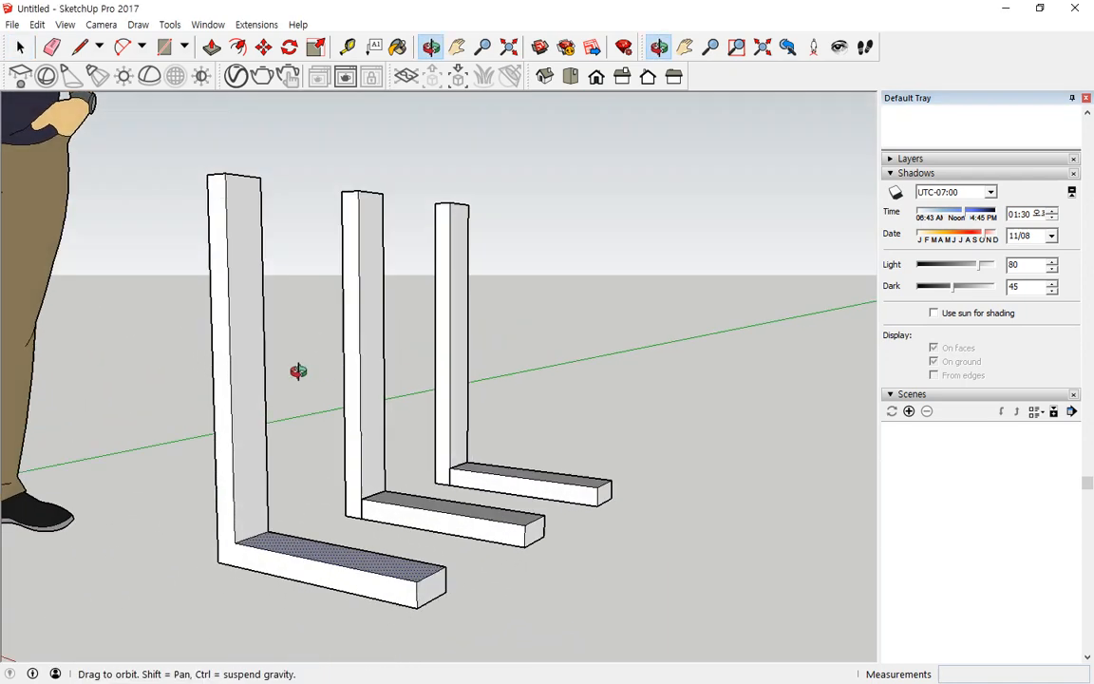
left_click(229, 430)
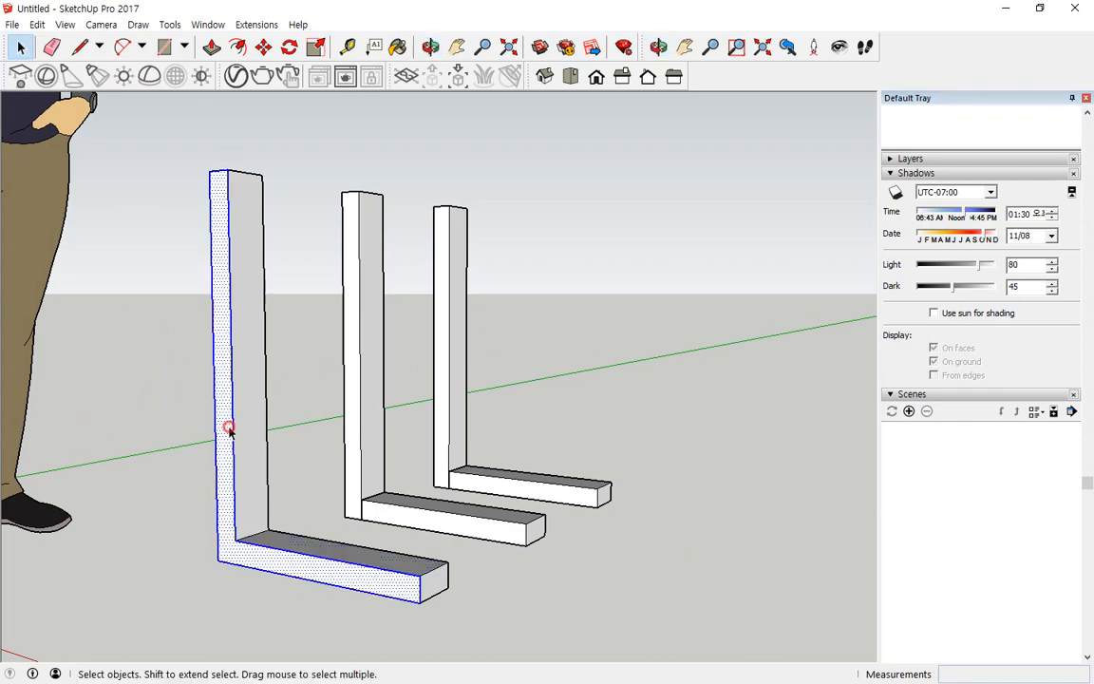
left_click(246, 456)
left_click(277, 563, "shift")
Step: Select the middle post, its foot, the farthest post and its foot in turn to compare them as separate objects
middle_click_drag(303, 501, 601, 544)
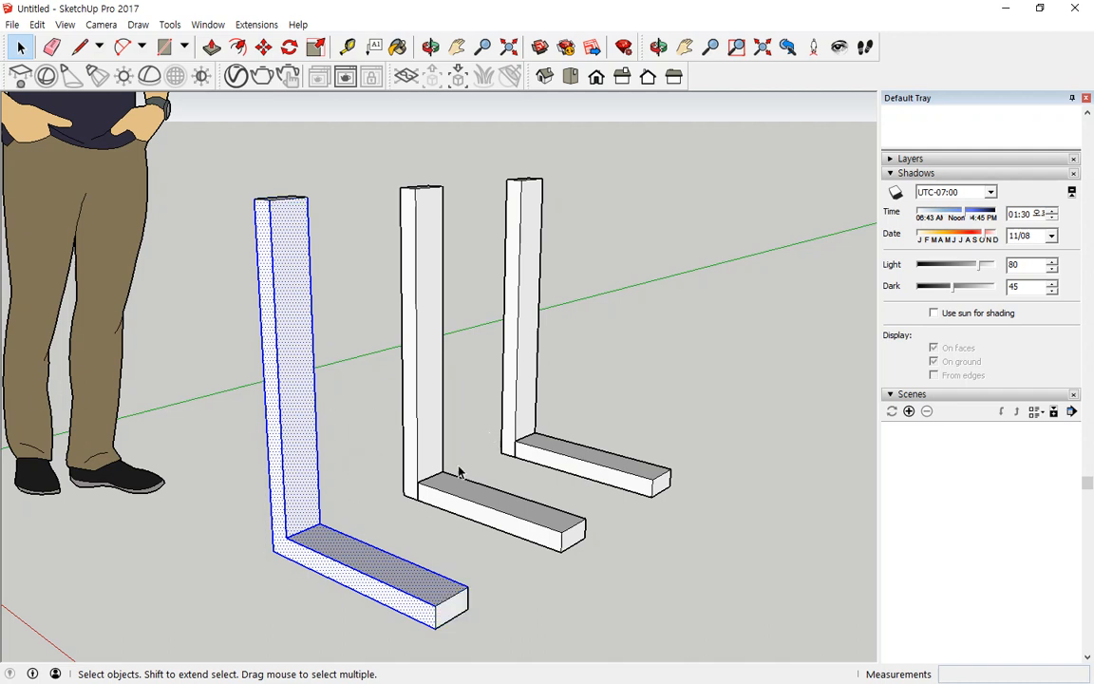
left_click(418, 406)
left_click(478, 504)
left_click(518, 393)
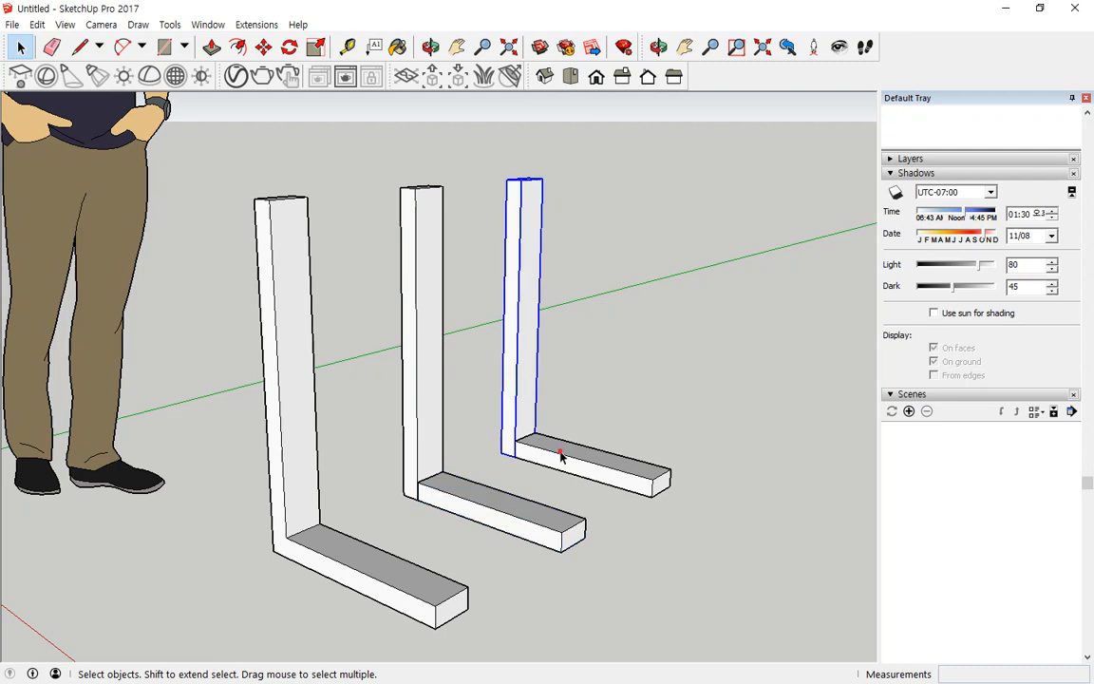
left_click(539, 465)
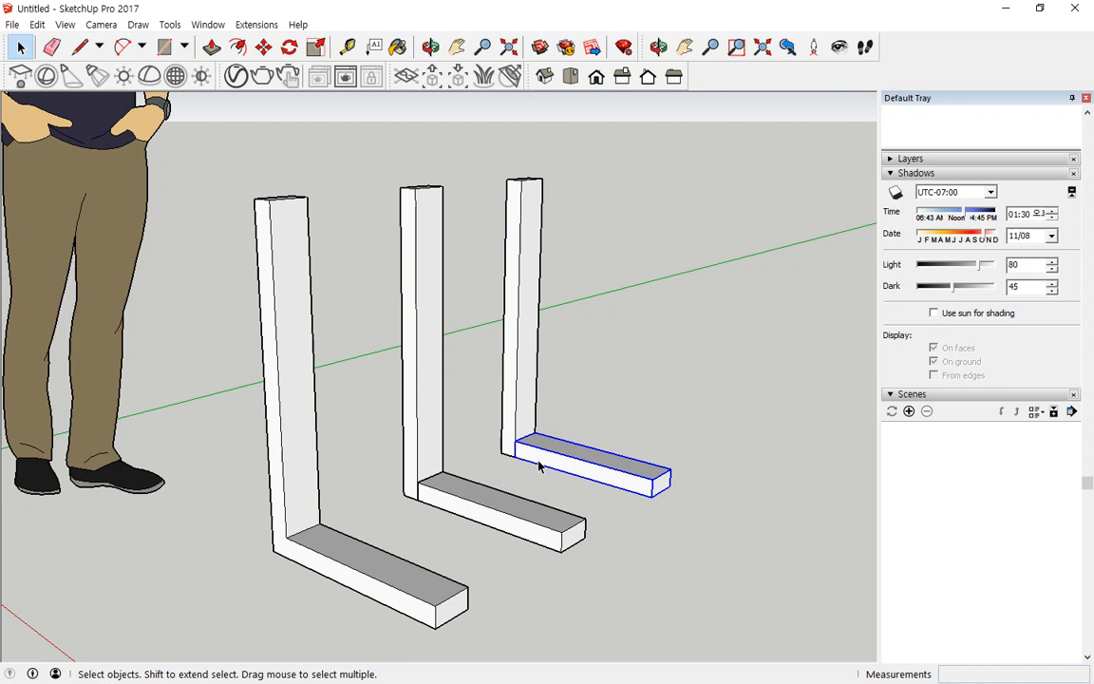
left_click(263, 47)
scroll(430, 526, "up", 2)
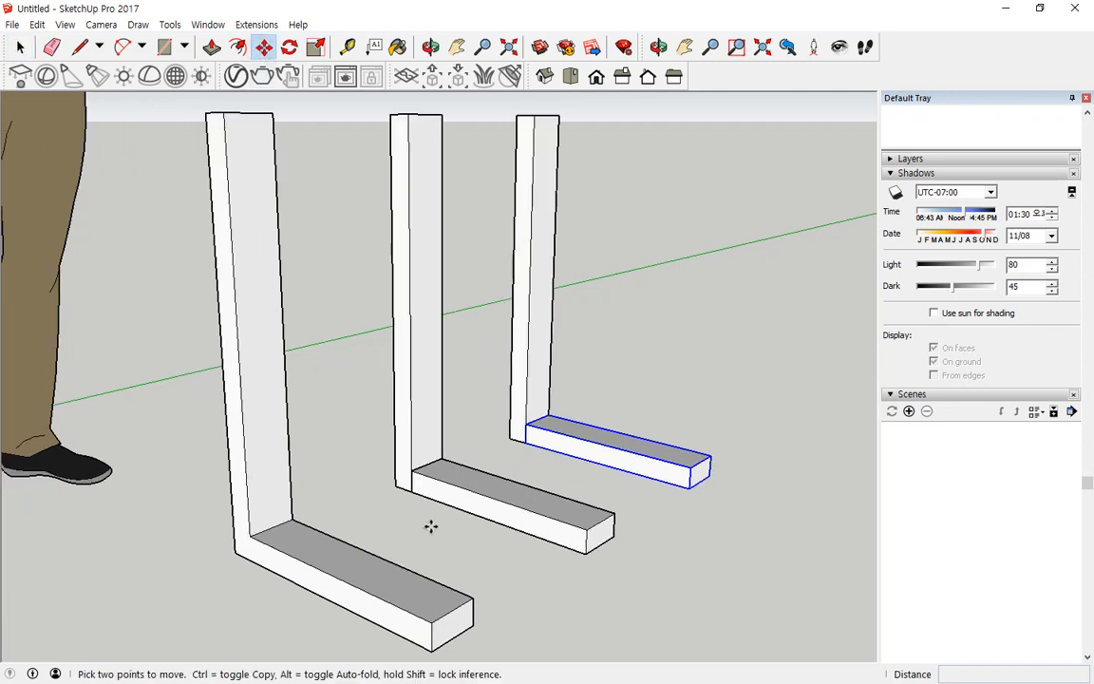
left_click(411, 488)
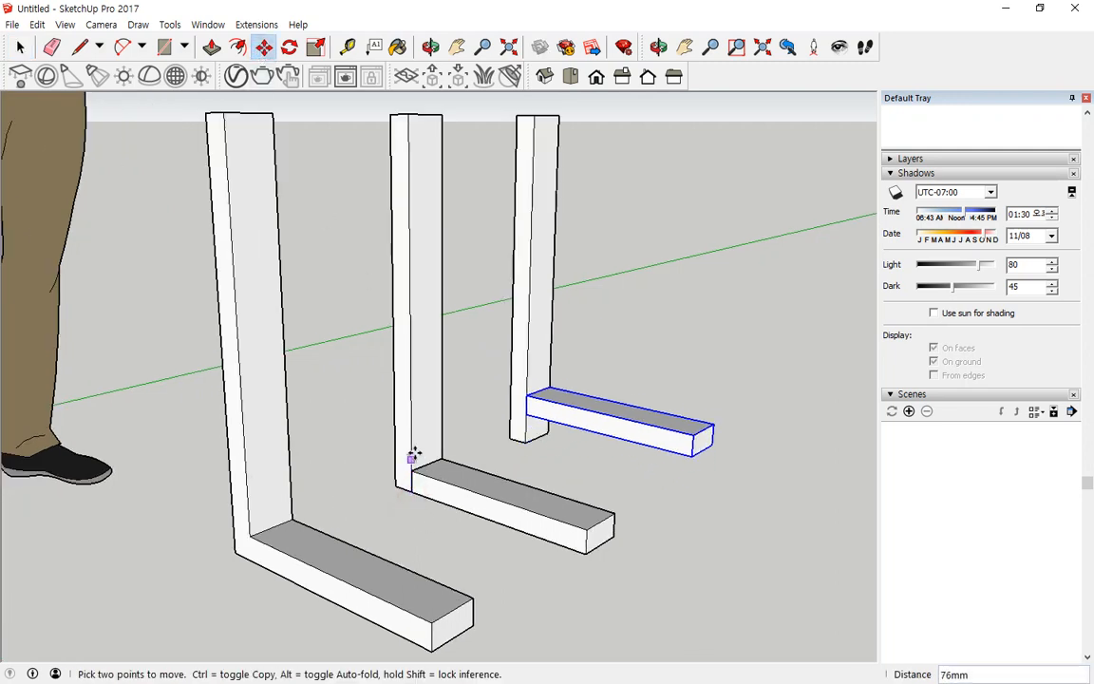
left_click(414, 450)
key("Escape")
Step: Copy the middle post's foot group 325 mm straight up along the post
left_click(20, 46)
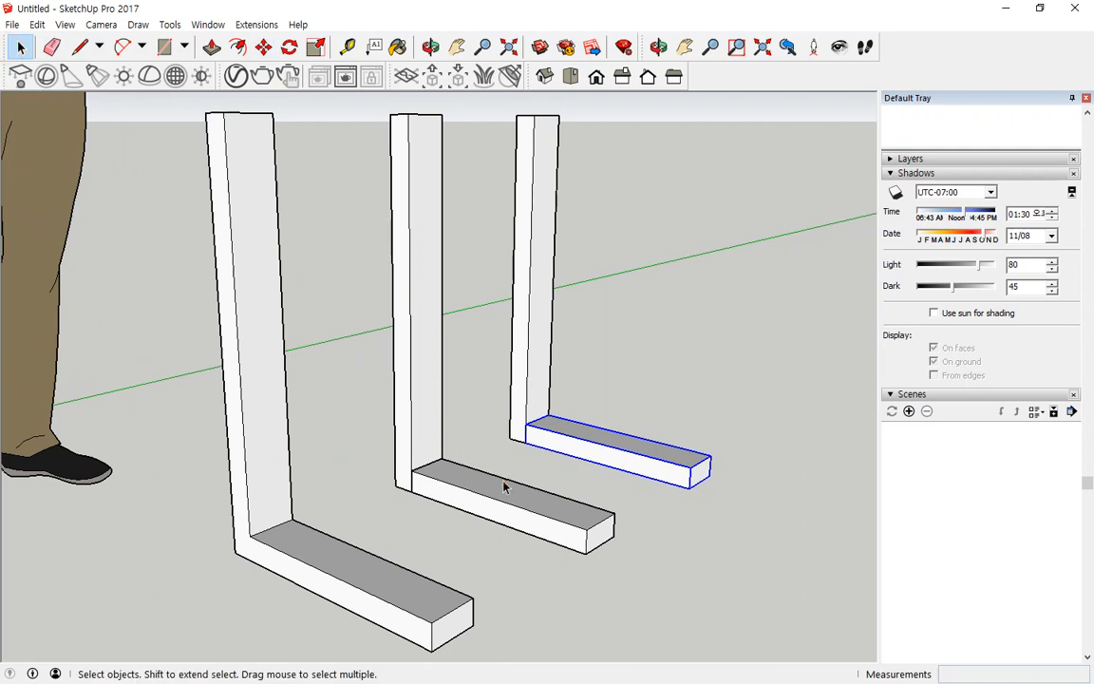
left_click(504, 501)
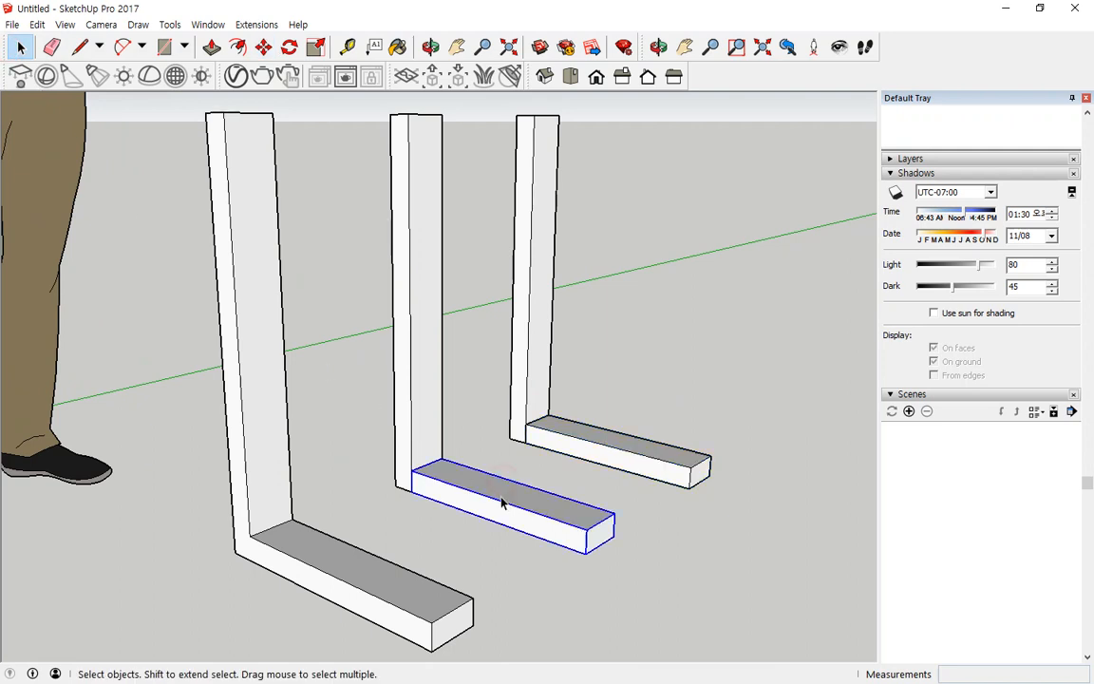
left_click(263, 47)
left_click(416, 498)
key("ctrl")
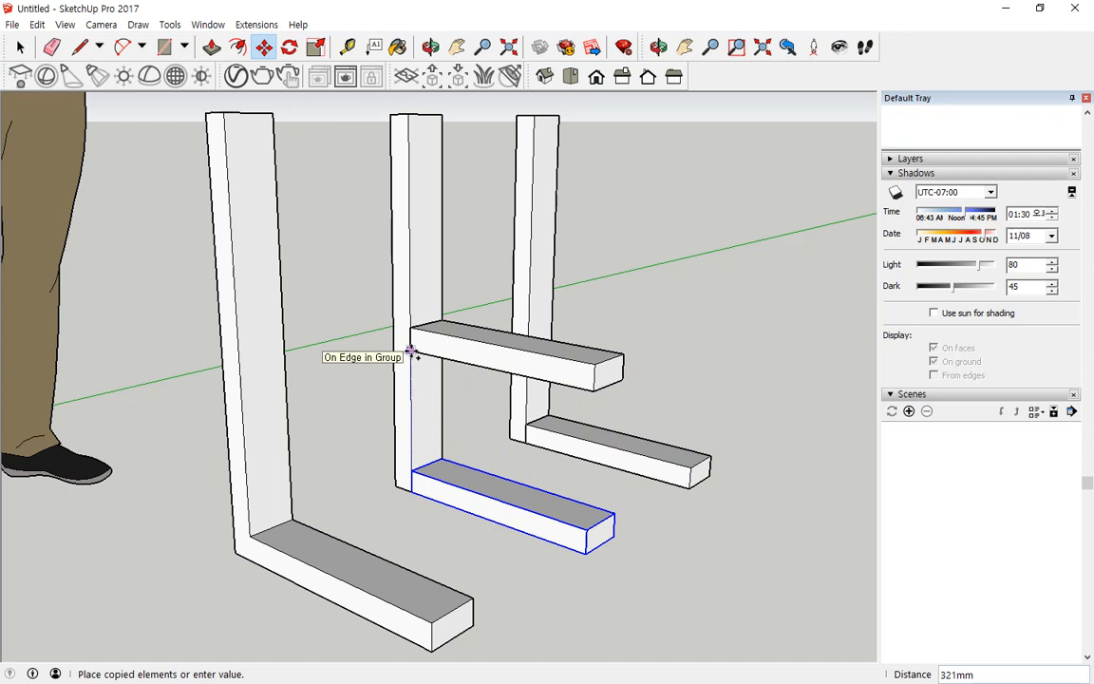
type("3")
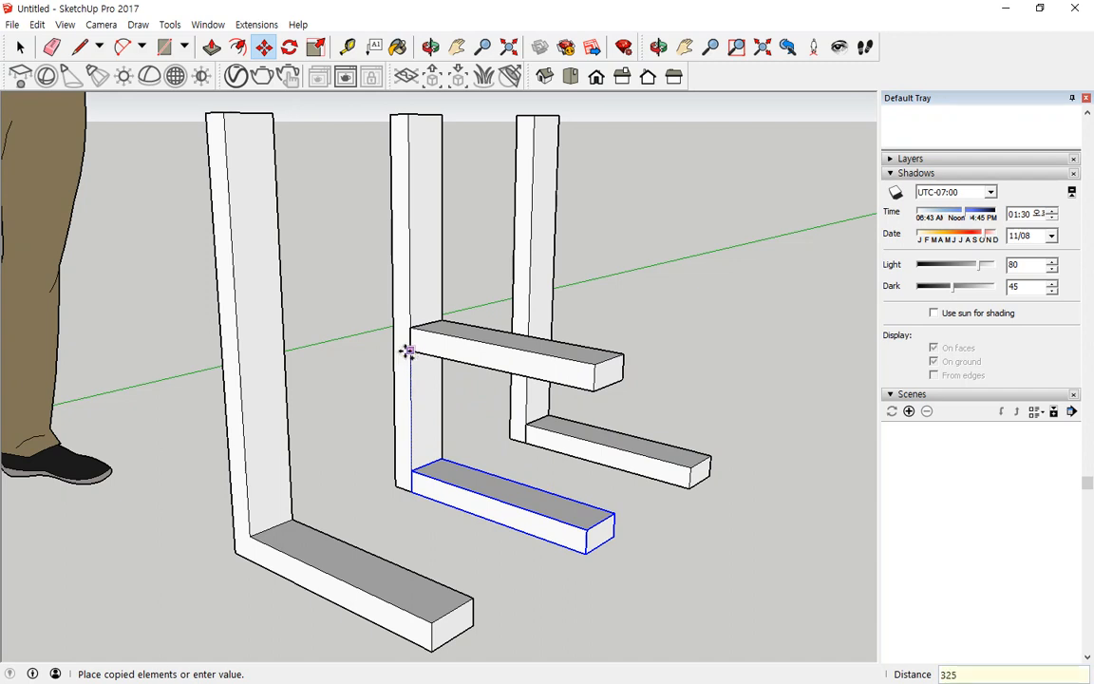
type("25")
key("Return")
key("space")
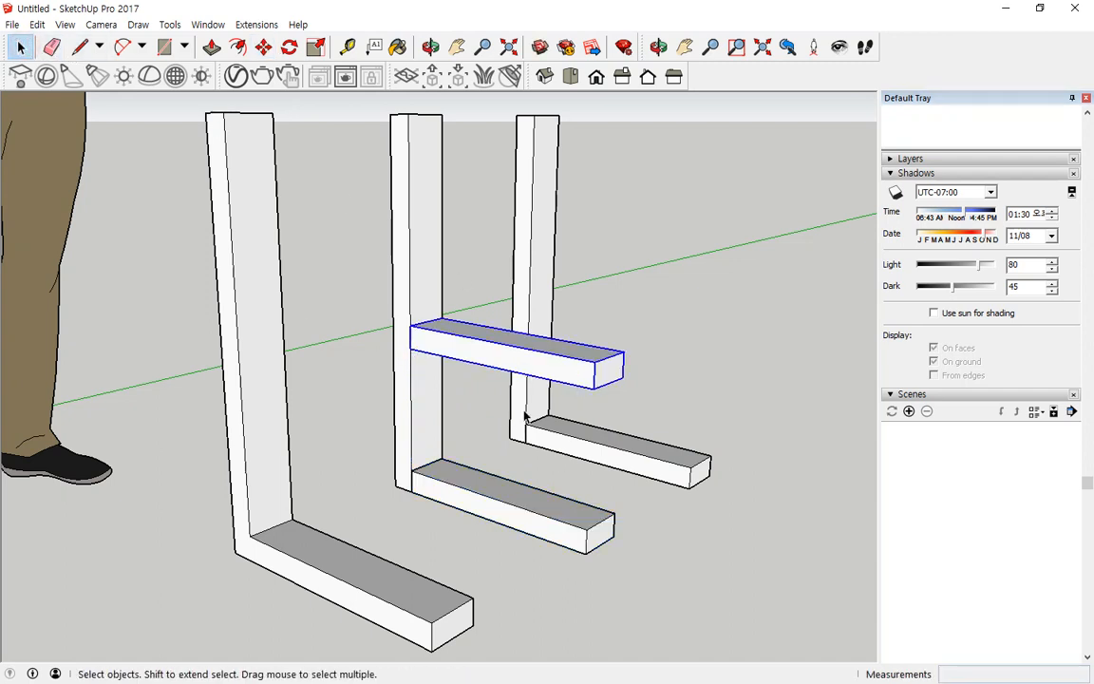
Step: Copy the farthest post's foot component 325 mm straight up along the post
left_click(601, 446)
left_click(263, 47)
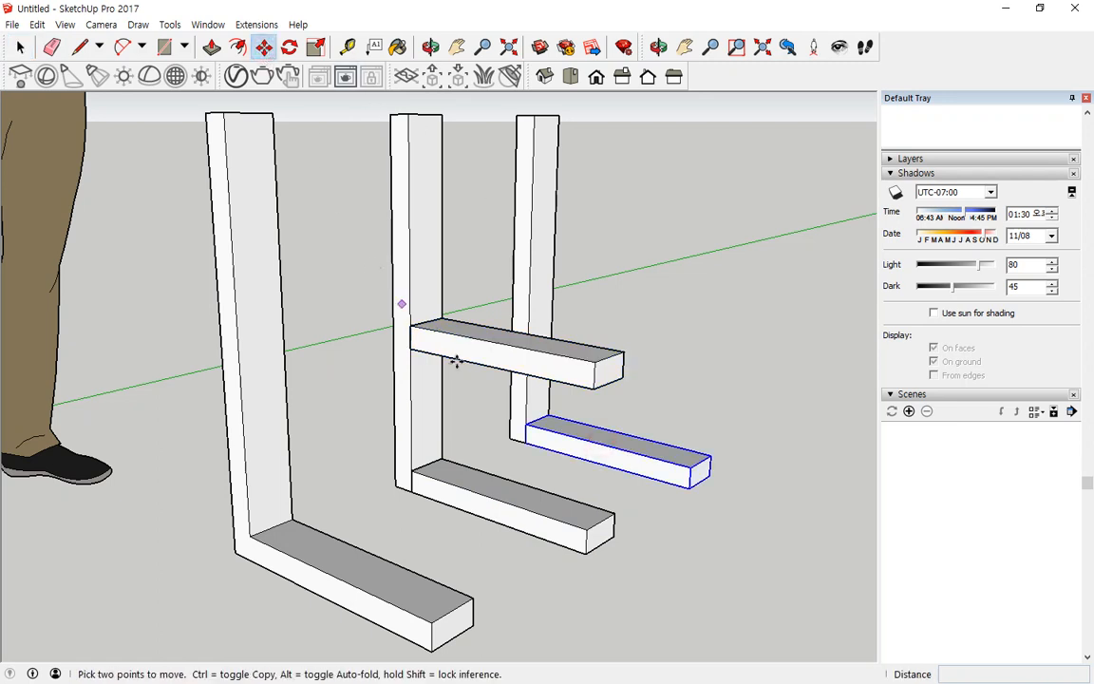
left_click(526, 440)
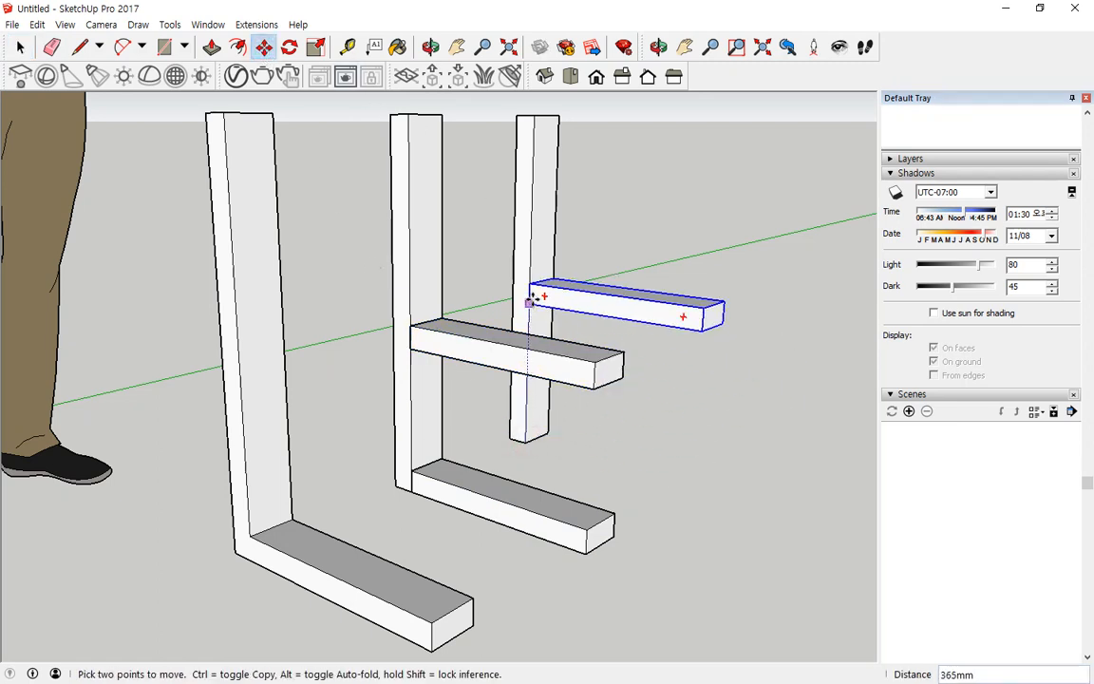
key("ctrl")
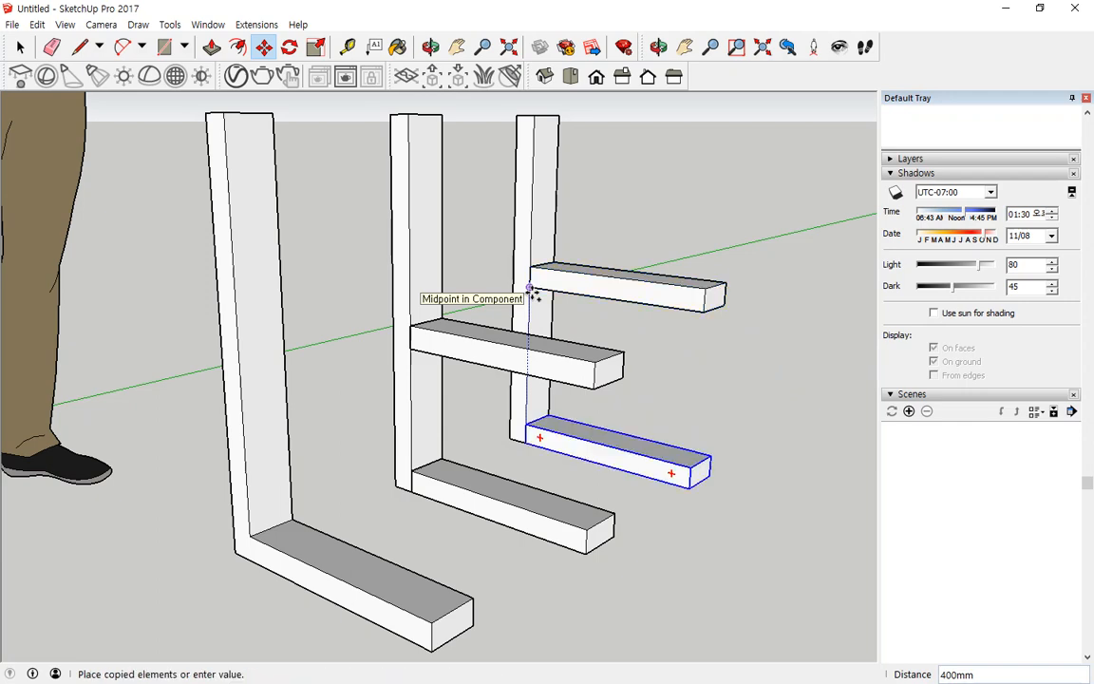
type("325")
key("Return")
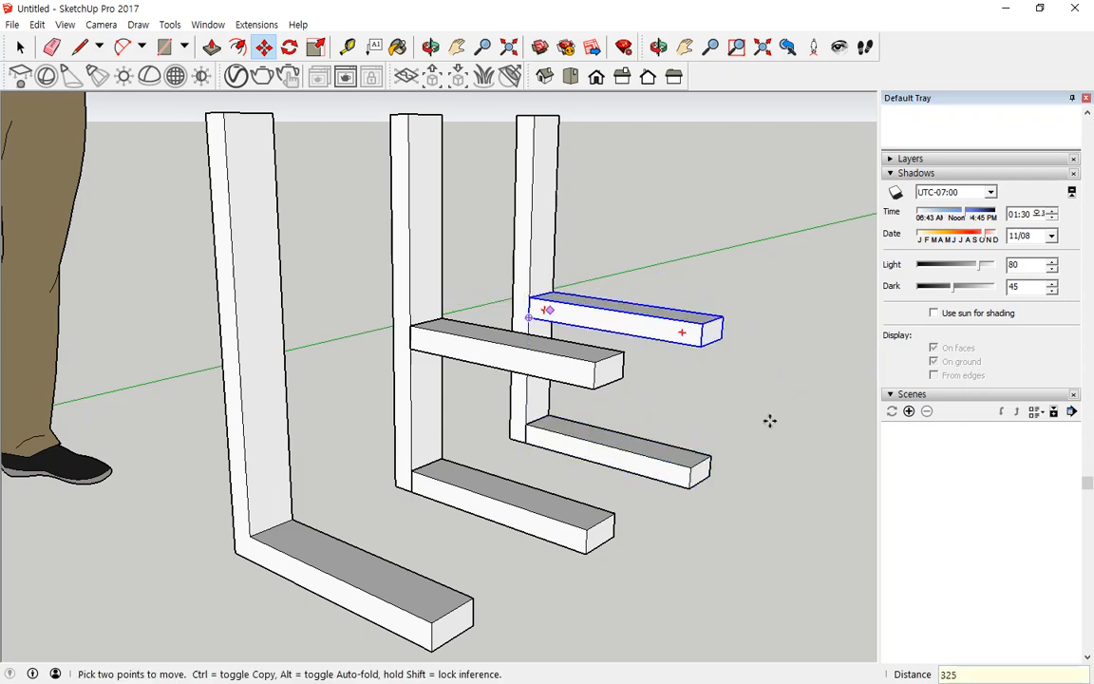
middle_click_drag(769, 420, 659, 488)
mouse_move(437, 513)
left_mouse_down()
mouse_move(354, 342)
mouse_move(508, 317)
mouse_move(452, 500)
mouse_move(389, 502)
left_mouse_up()
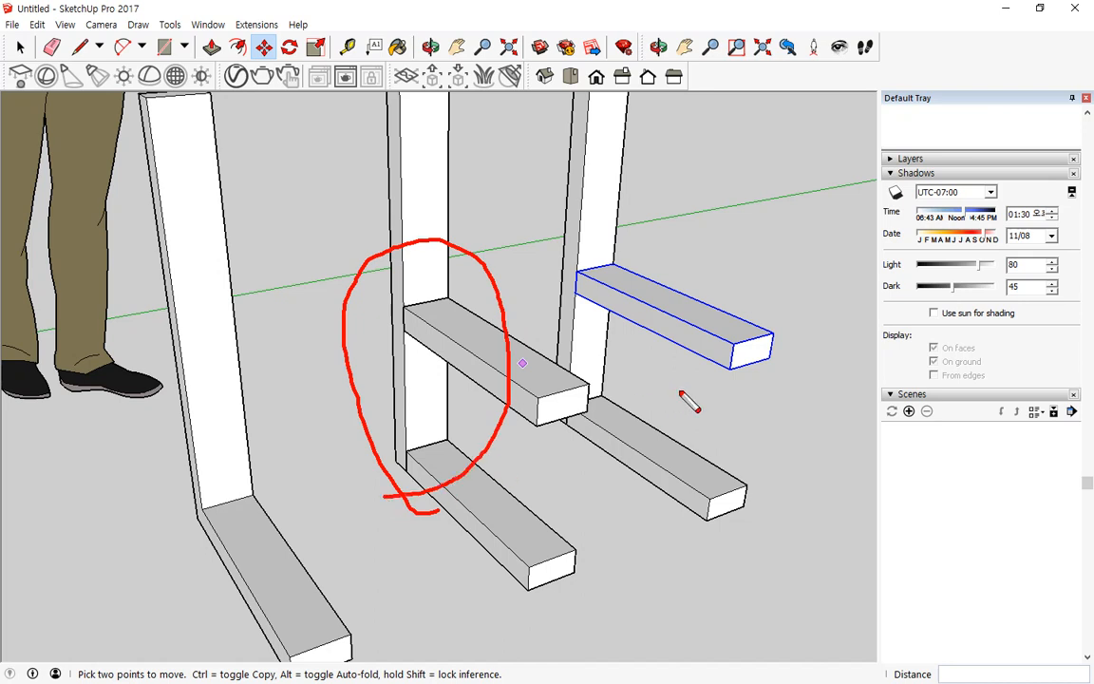
mouse_move(696, 424)
left_mouse_down()
mouse_move(654, 249)
mouse_move(715, 444)
left_mouse_up()
key("Escape")
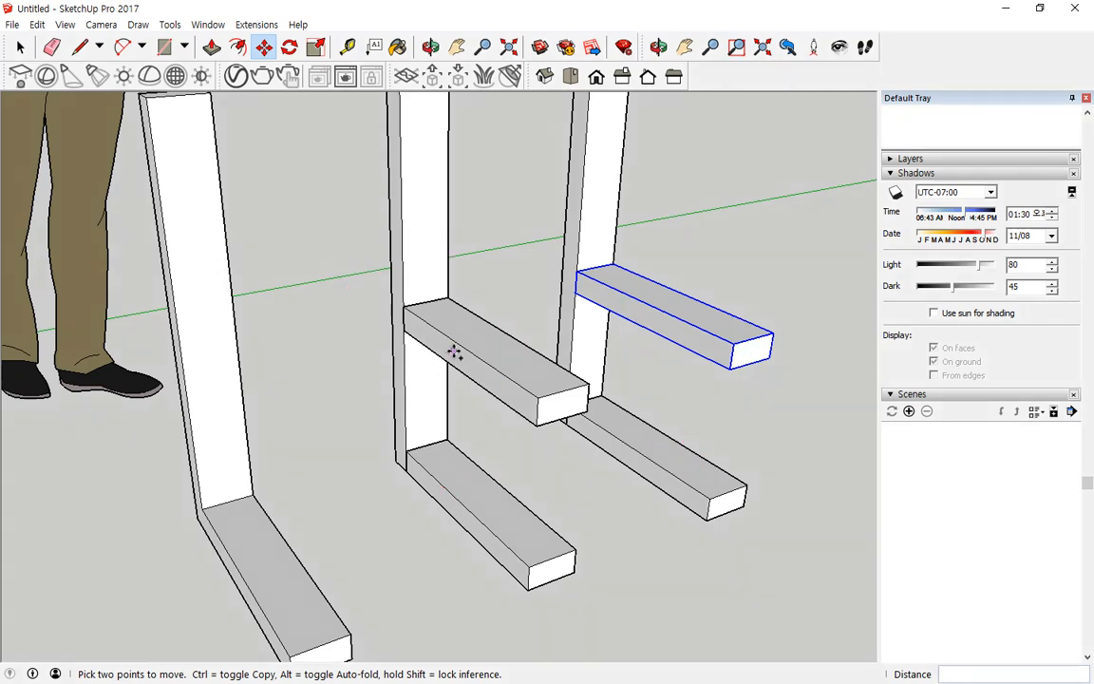
Step: Inside the middle post's upper foot group, extend the front end face outward by 100 mm with Push/Pull, and leave the group
middle_click_drag(454, 354, 527, 385)
key("space")
left_click(539, 393)
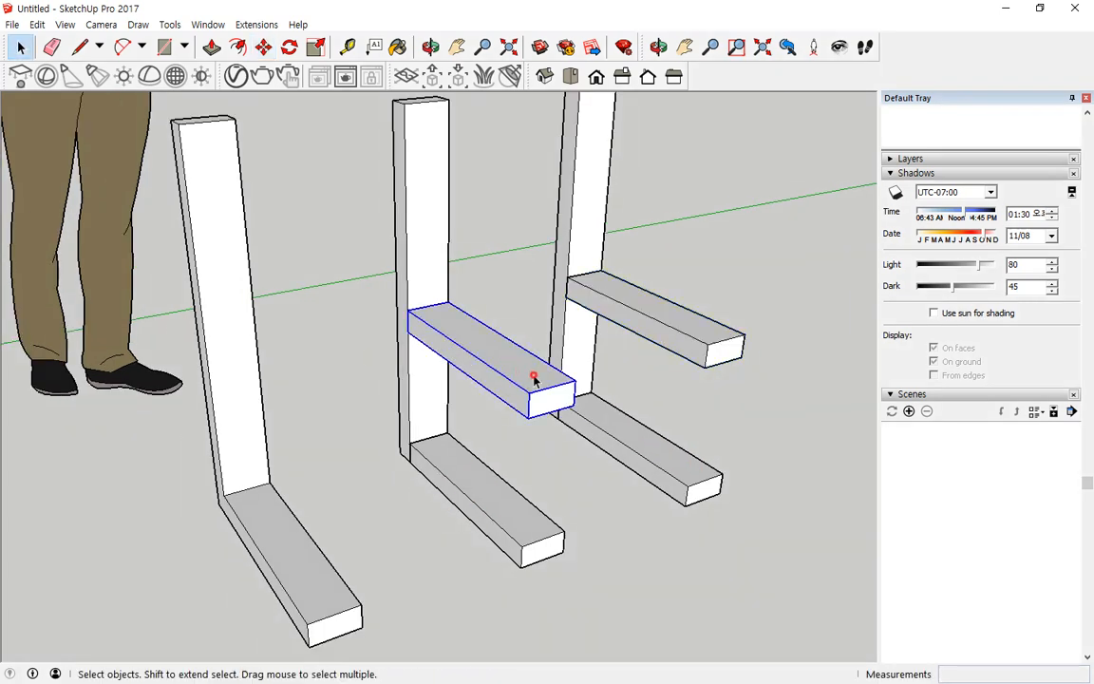
double_click(535, 380)
left_click(210, 47)
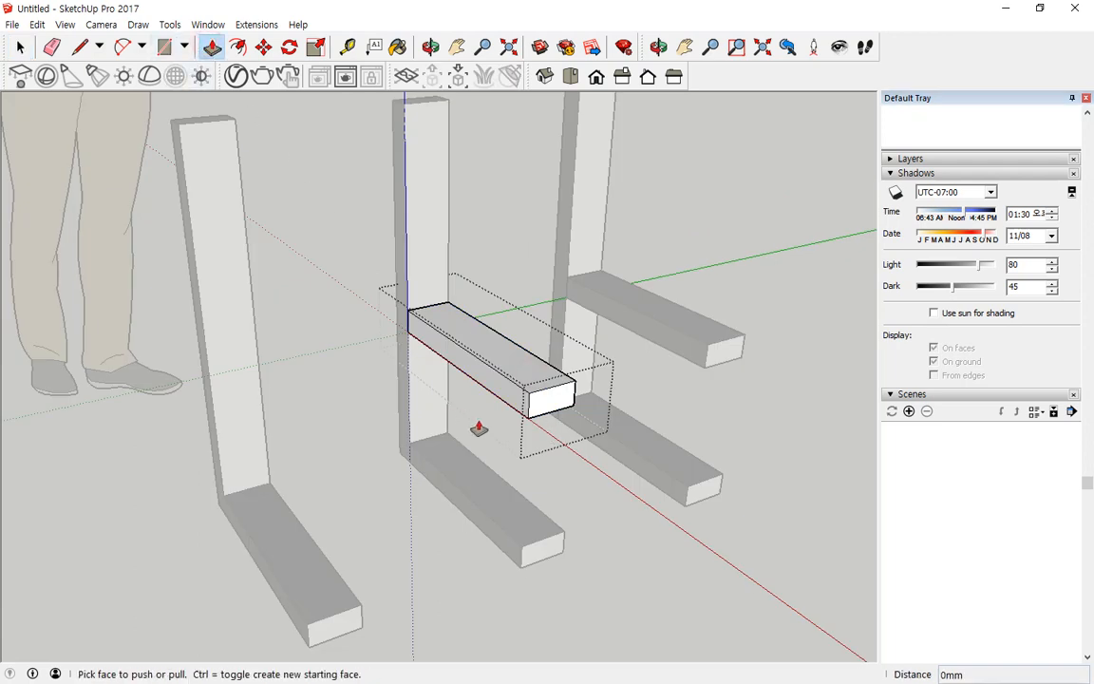
left_click_drag(557, 398, 686, 491)
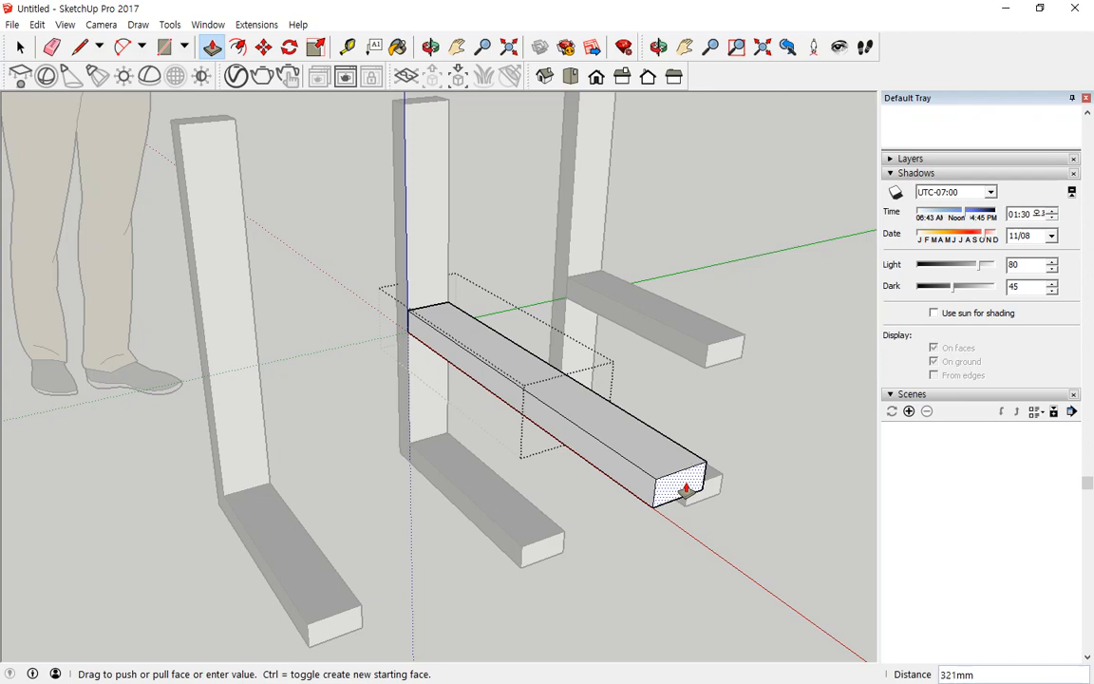
key("Return")
middle_click_drag(570, 451, 586, 577)
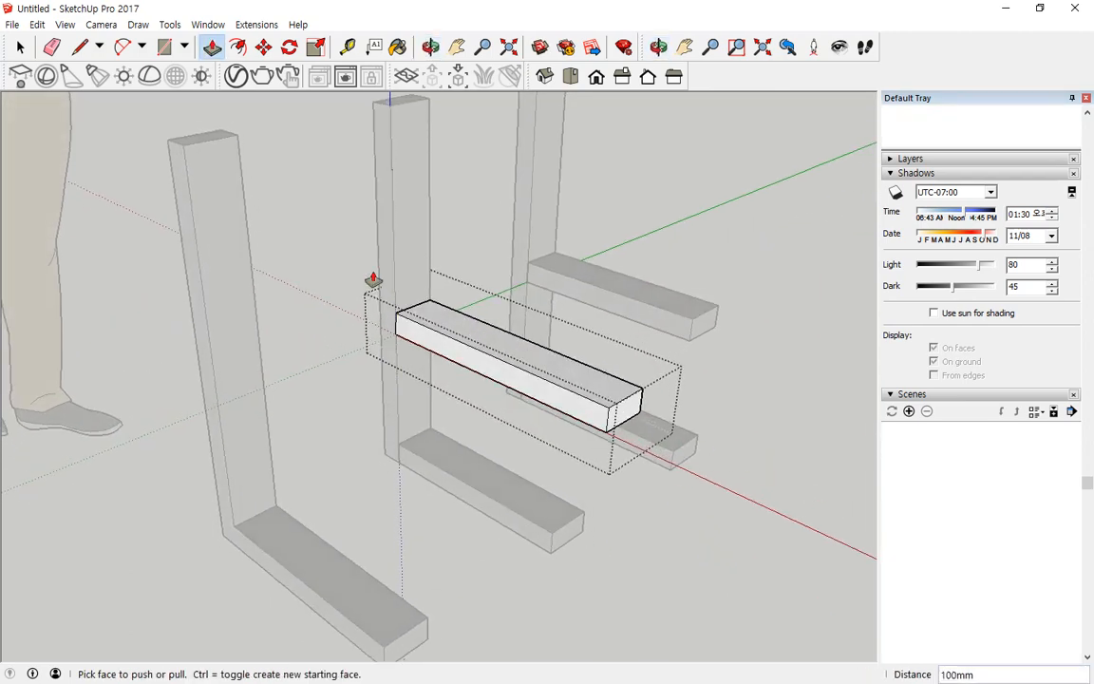
left_click(21, 50)
left_click(21, 49)
left_click(107, 329)
middle_click_drag(600, 475, 617, 418)
mouse_move(478, 503)
left_mouse_down()
mouse_move(465, 506)
mouse_move(480, 511)
mouse_move(471, 379)
mouse_move(447, 362)
mouse_move(477, 387)
left_mouse_up()
mouse_move(590, 410)
left_mouse_down()
mouse_move(576, 416)
mouse_move(629, 444)
left_mouse_up()
mouse_move(579, 573)
left_mouse_down()
mouse_move(572, 535)
mouse_move(570, 573)
left_mouse_up()
key("Escape")
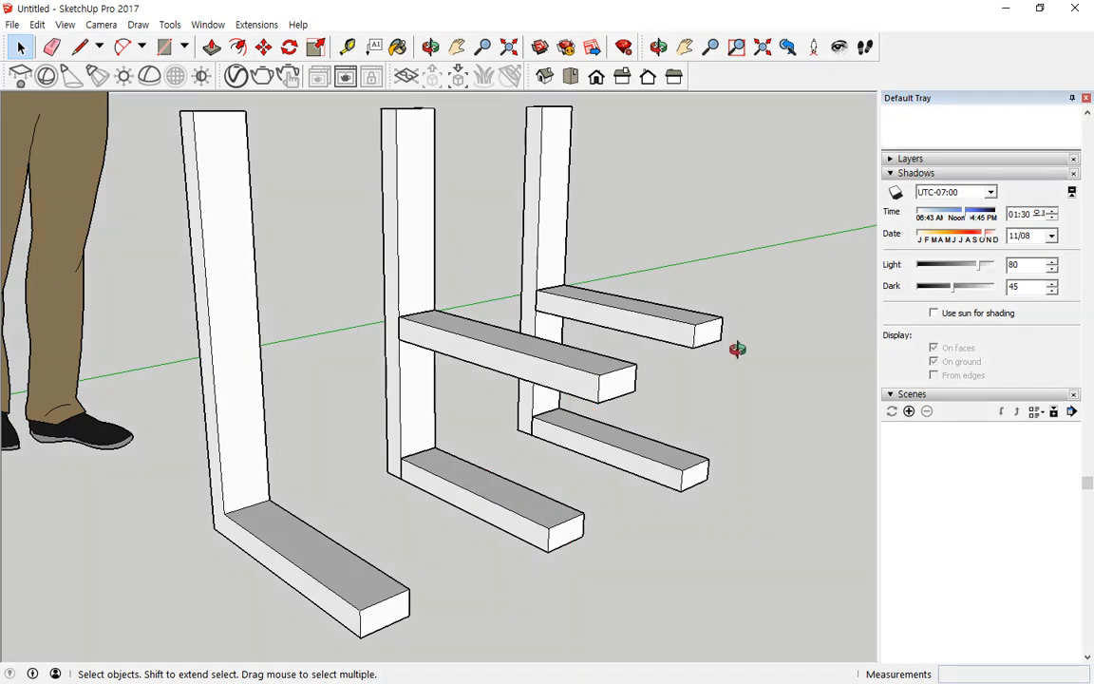
Step: Open the farthest post's upper foot component for editing
middle_click_drag(735, 346, 715, 350)
left_click(715, 352)
double_click(719, 339)
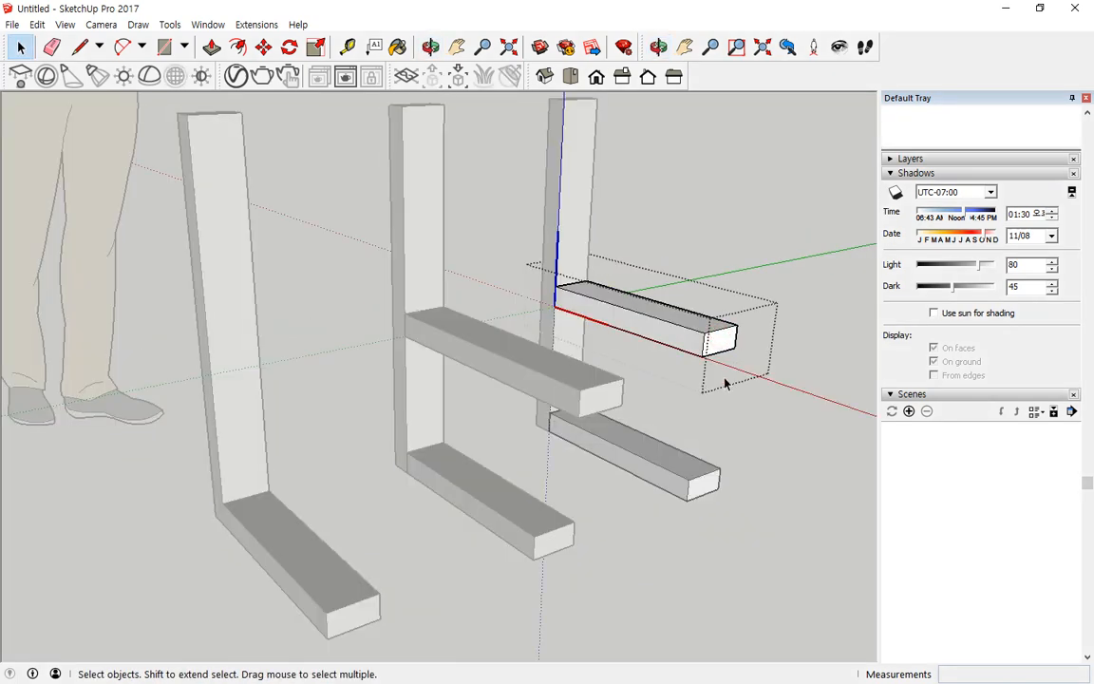
Step: Extend the end face of the upper arm on the bracket farthest from the figure by 100 mm with Push/Pull
left_click(211, 47)
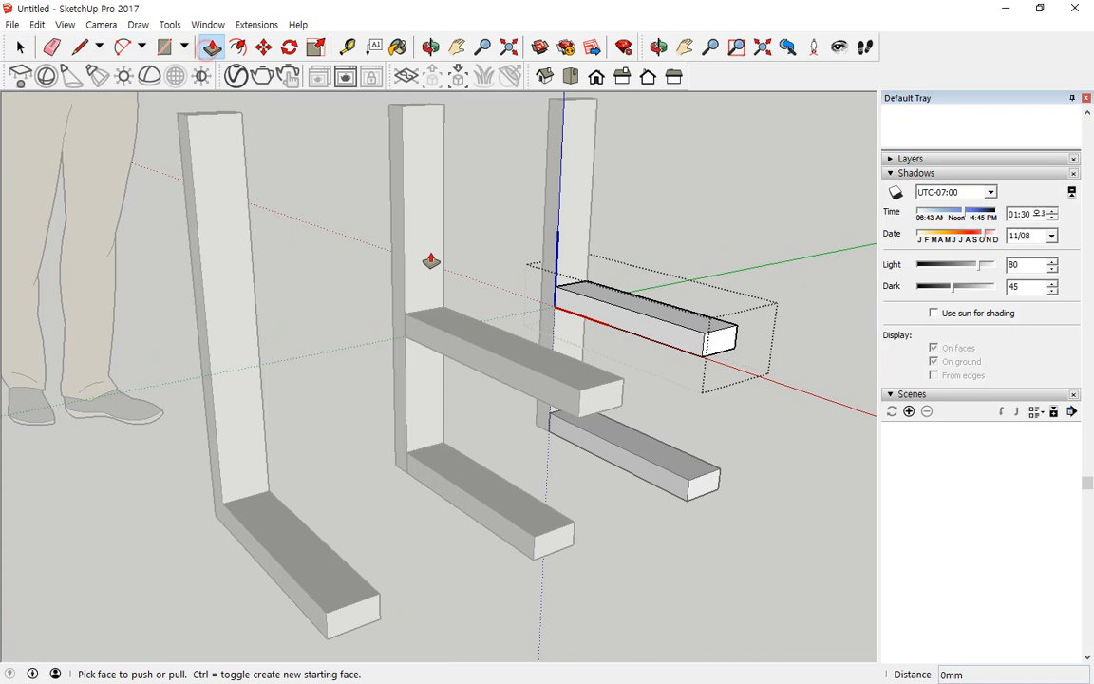
left_click(732, 344)
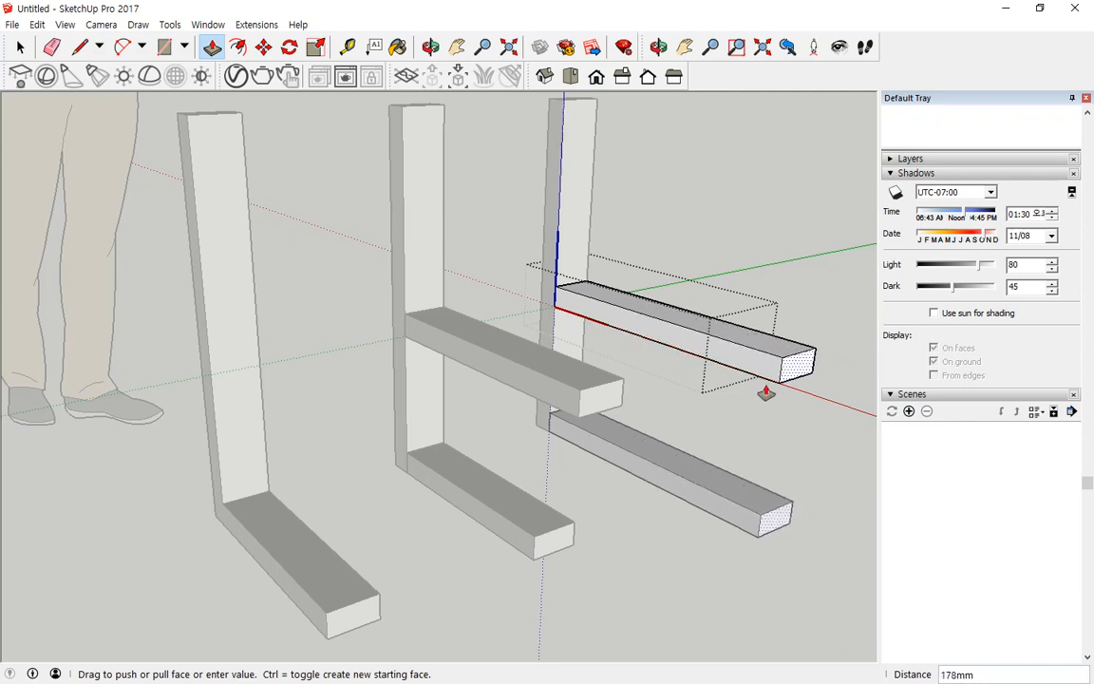
type("10")
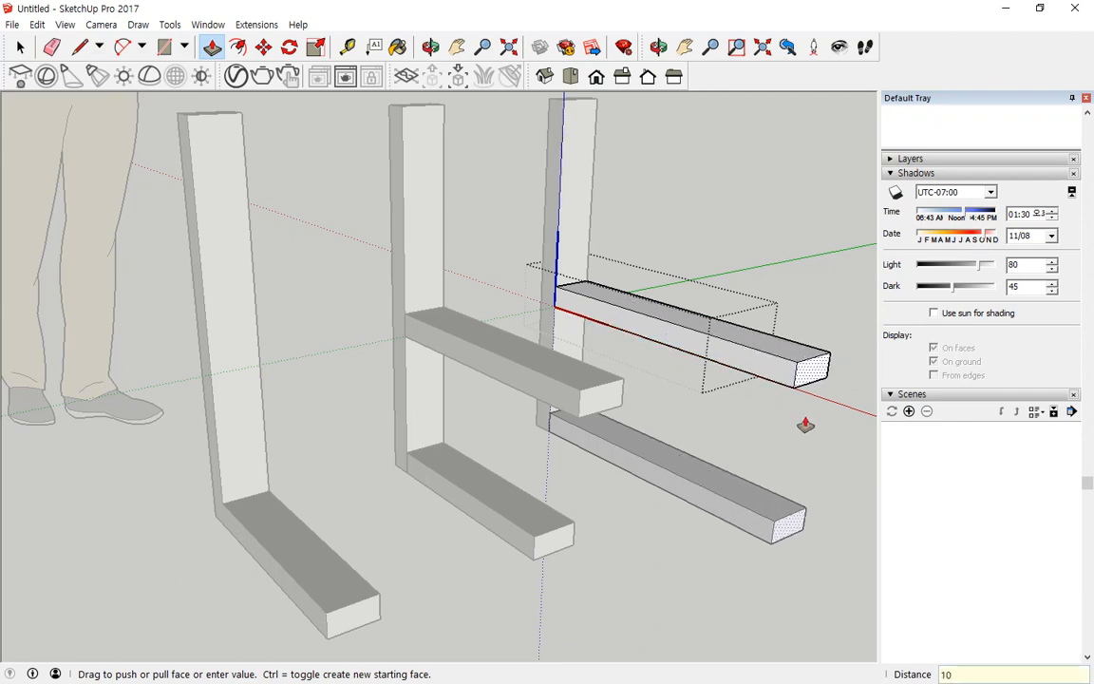
type("0")
key("Return")
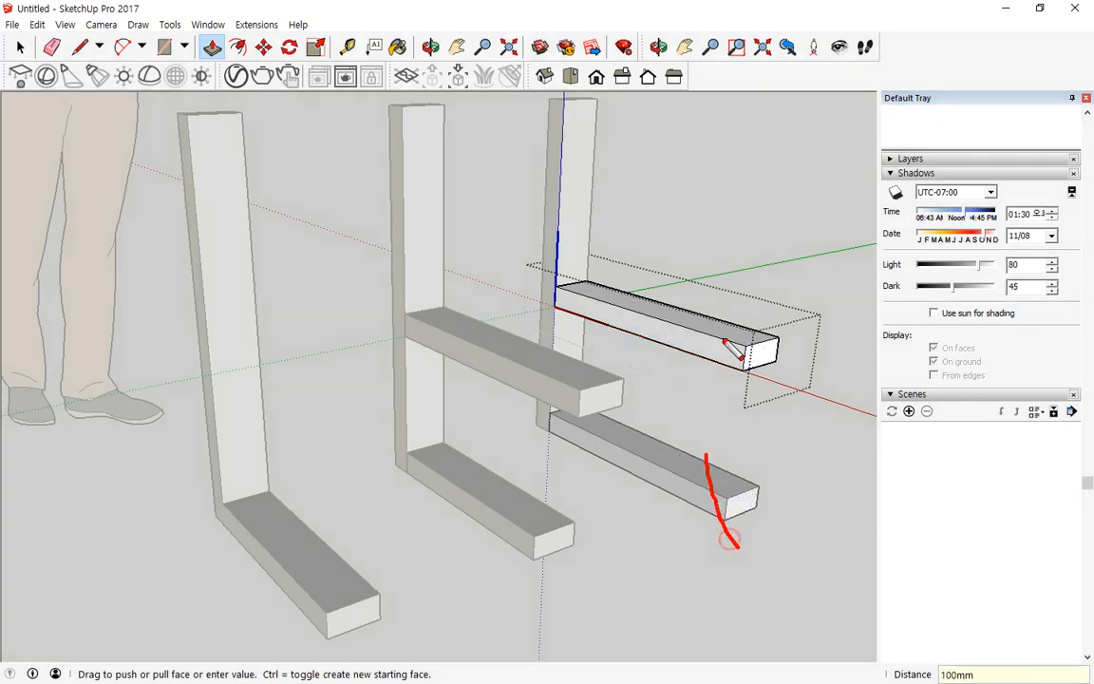
left_click(767, 360)
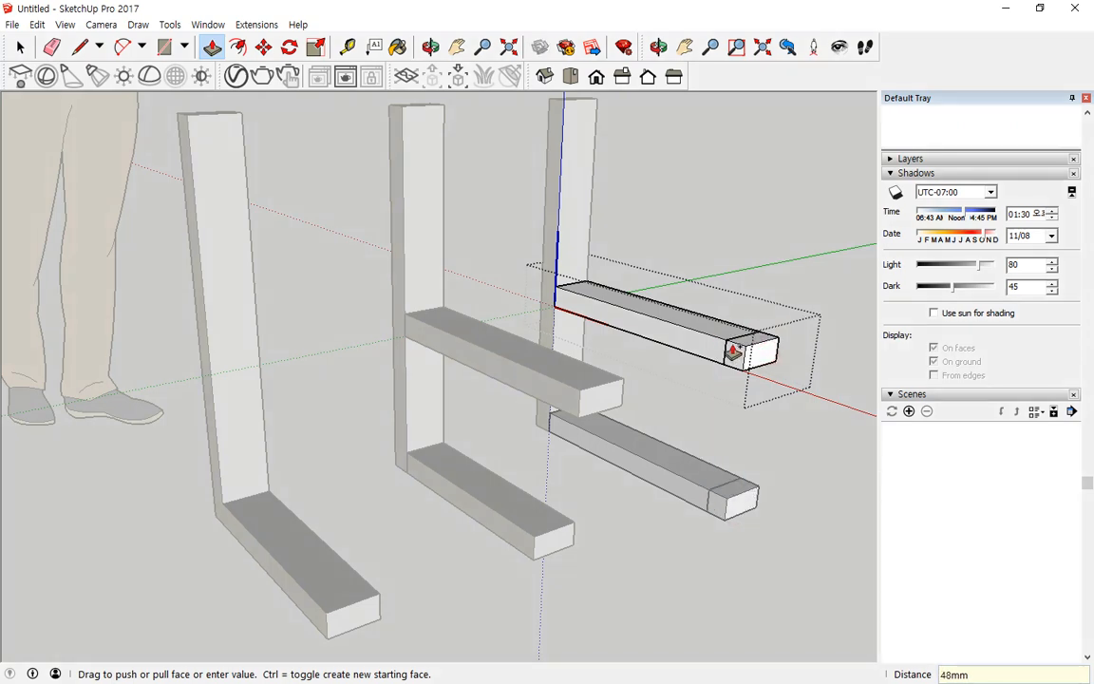
key("Escape")
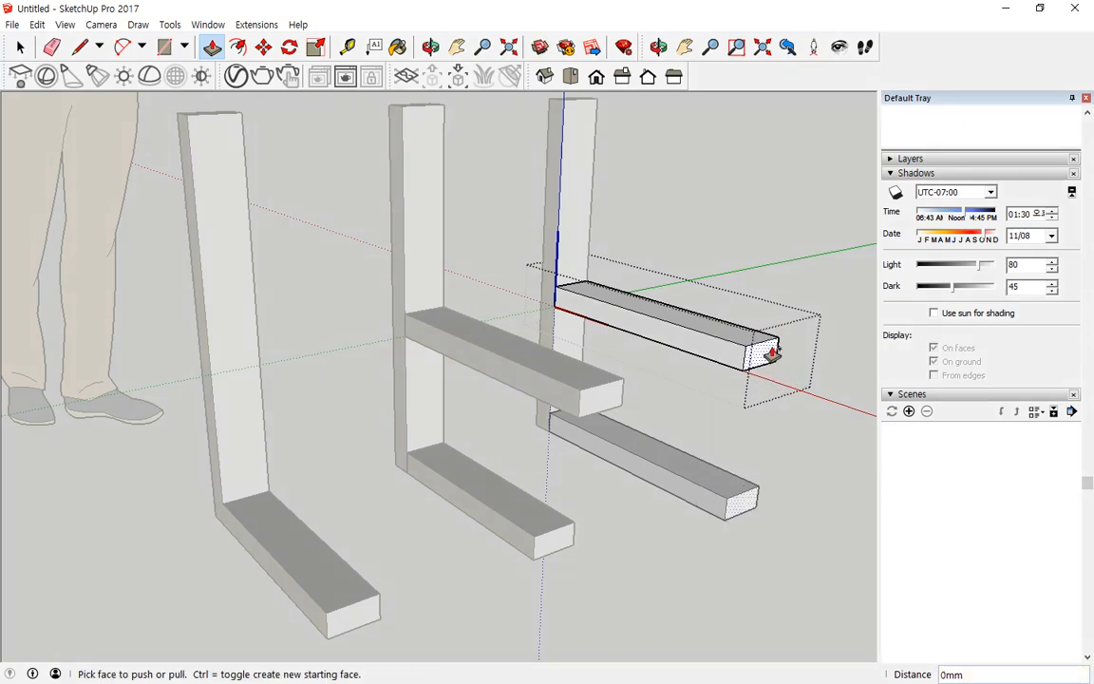
left_click(777, 360)
key("Escape")
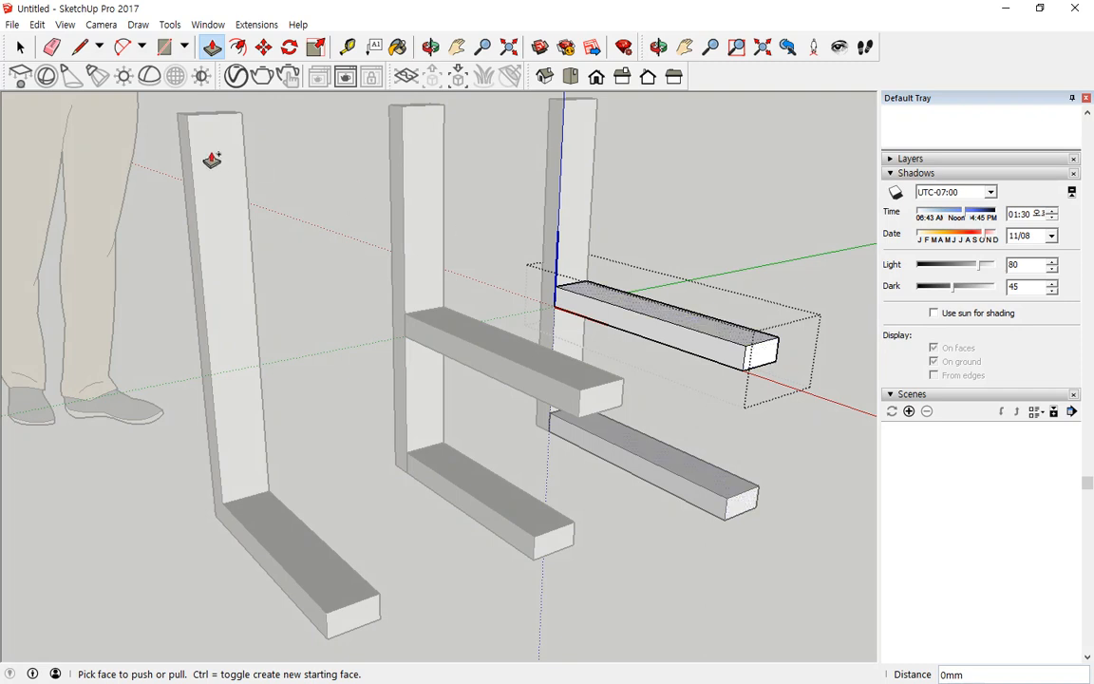
Step: Push the end face of the farthest bracket's upper arm inward by 100 mm and leave component editing
left_click(20, 47)
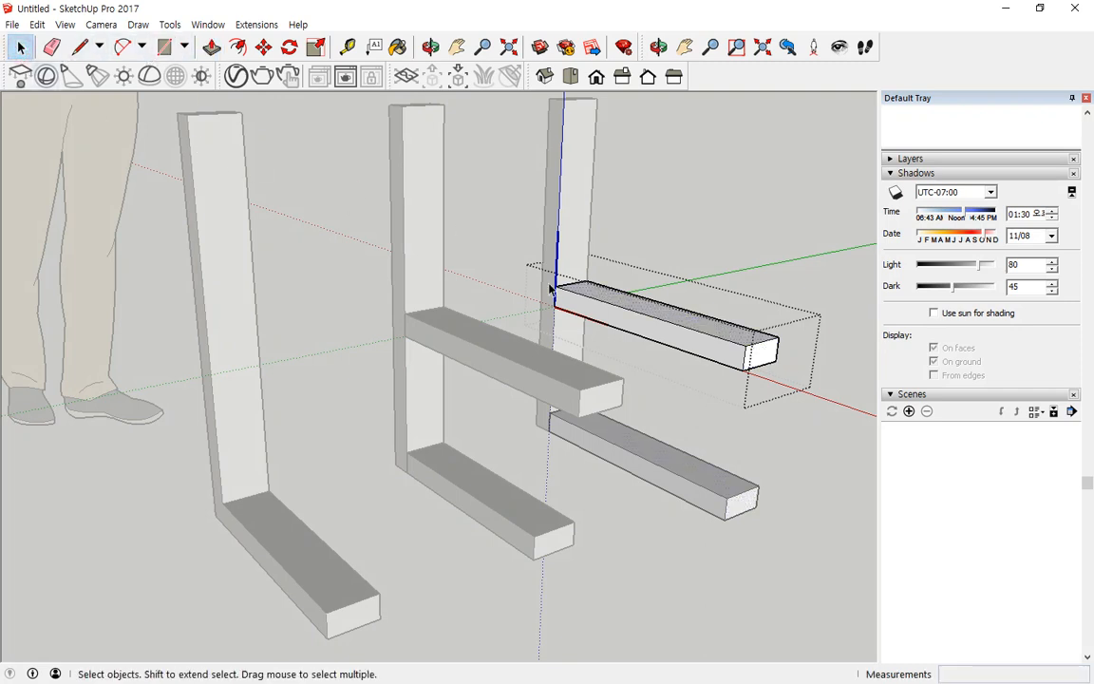
left_click(787, 258)
double_click(767, 352)
left_click(212, 47)
left_click_drag(765, 353, 721, 337)
key("Return")
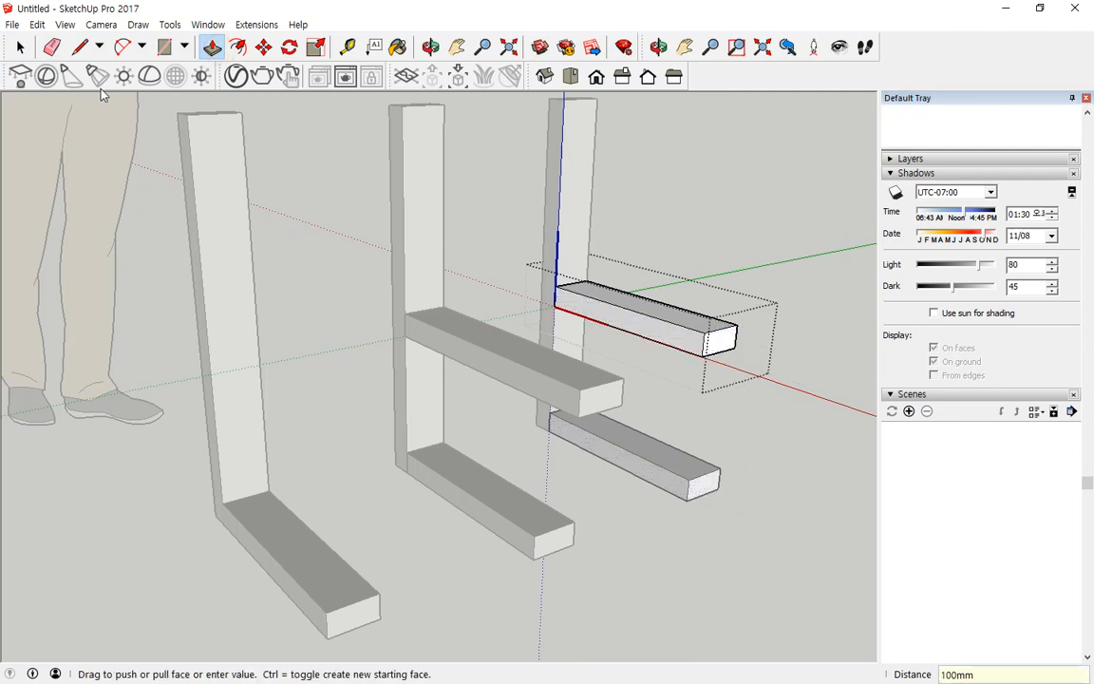
left_click(20, 47)
left_click(803, 218)
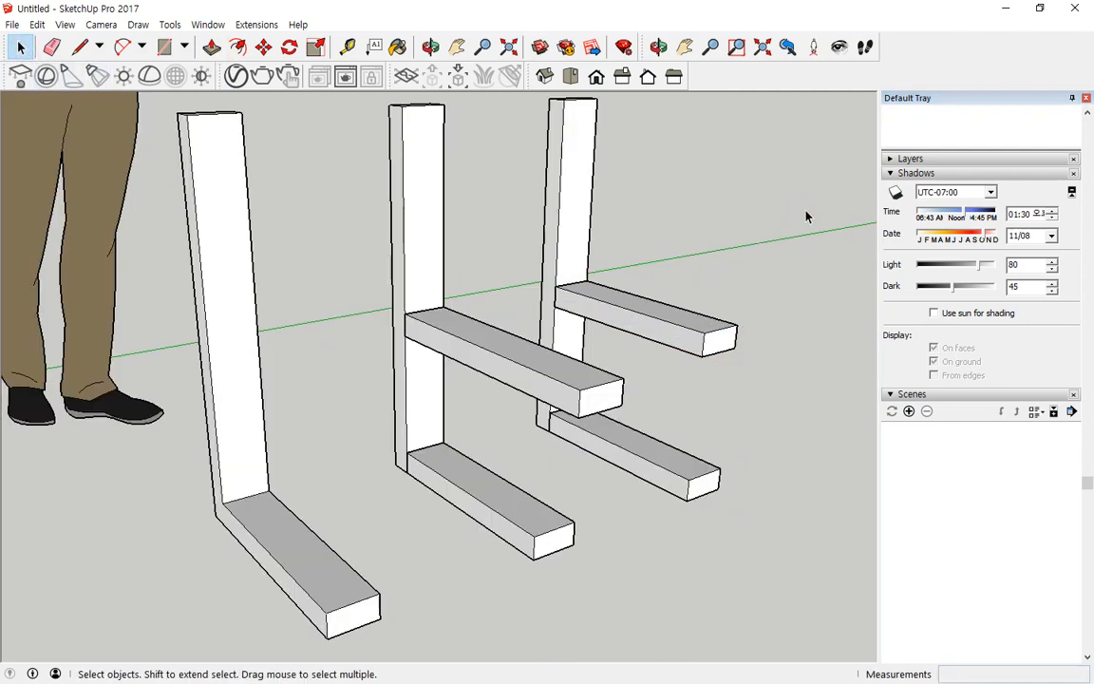
left_click(346, 163)
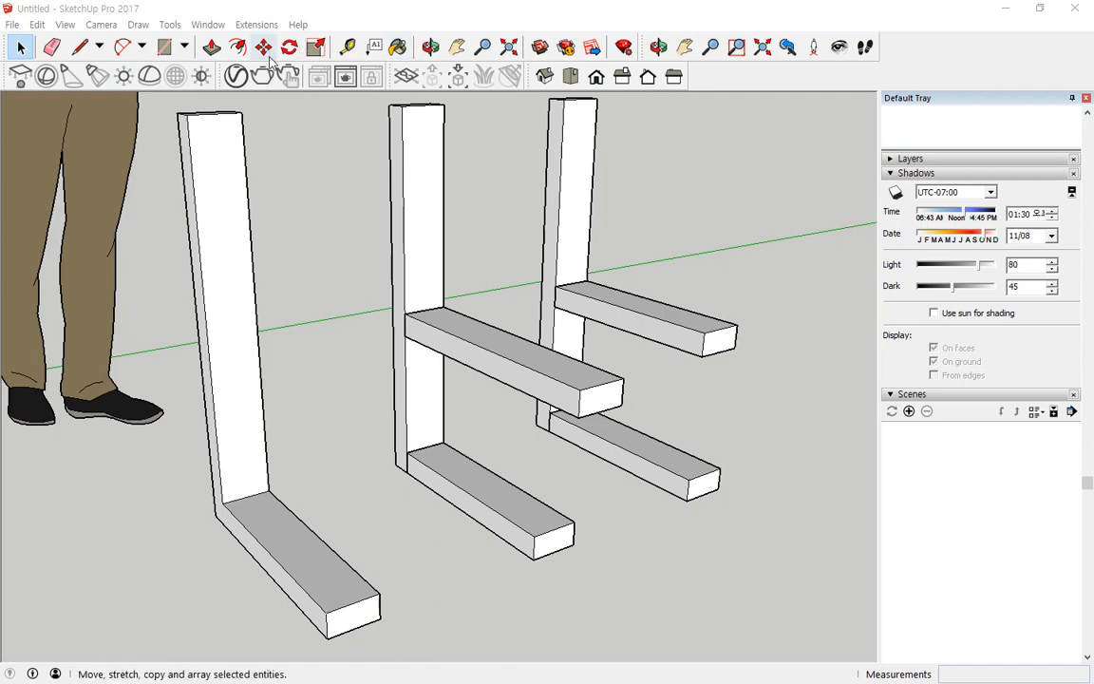
mouse_move(275, 64)
left_mouse_down()
mouse_move(254, 55)
mouse_move(281, 39)
mouse_move(242, 65)
mouse_move(226, 49)
mouse_move(251, 35)
mouse_move(263, 72)
mouse_move(228, 44)
mouse_move(281, 49)
mouse_move(246, 58)
mouse_move(284, 44)
mouse_move(277, 70)
left_mouse_up()
key("Escape")
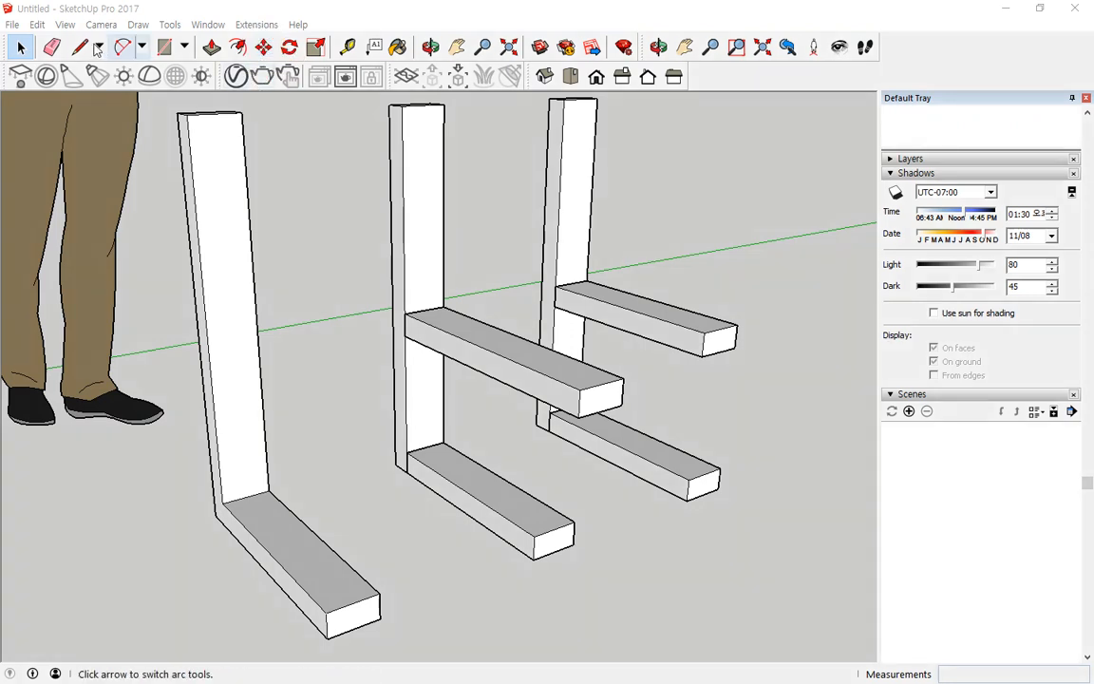
Step: Copy the upper arm of the bracket farthest from the figure 325 mm upward along the blue axis
left_click(630, 325)
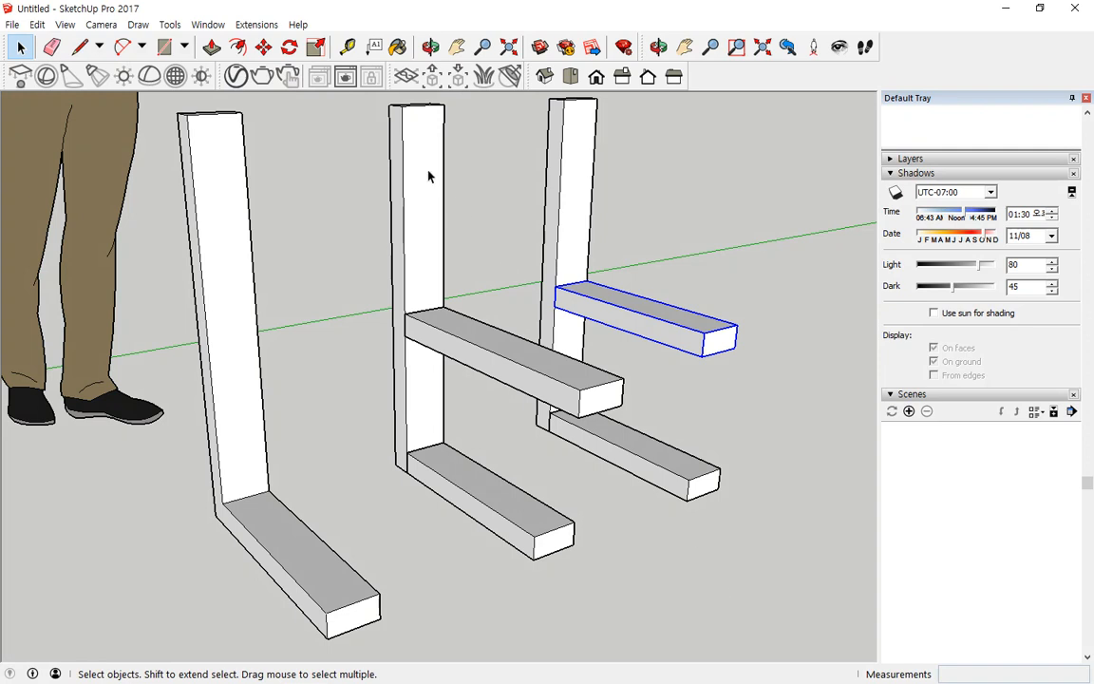
left_click(264, 49)
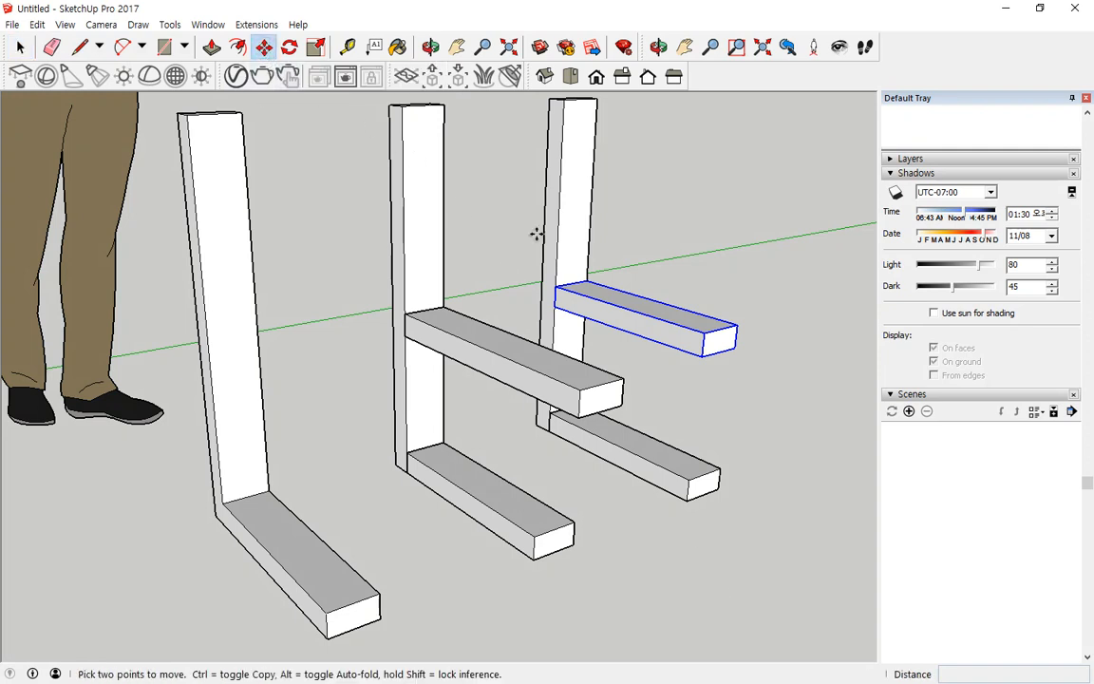
left_click(704, 334)
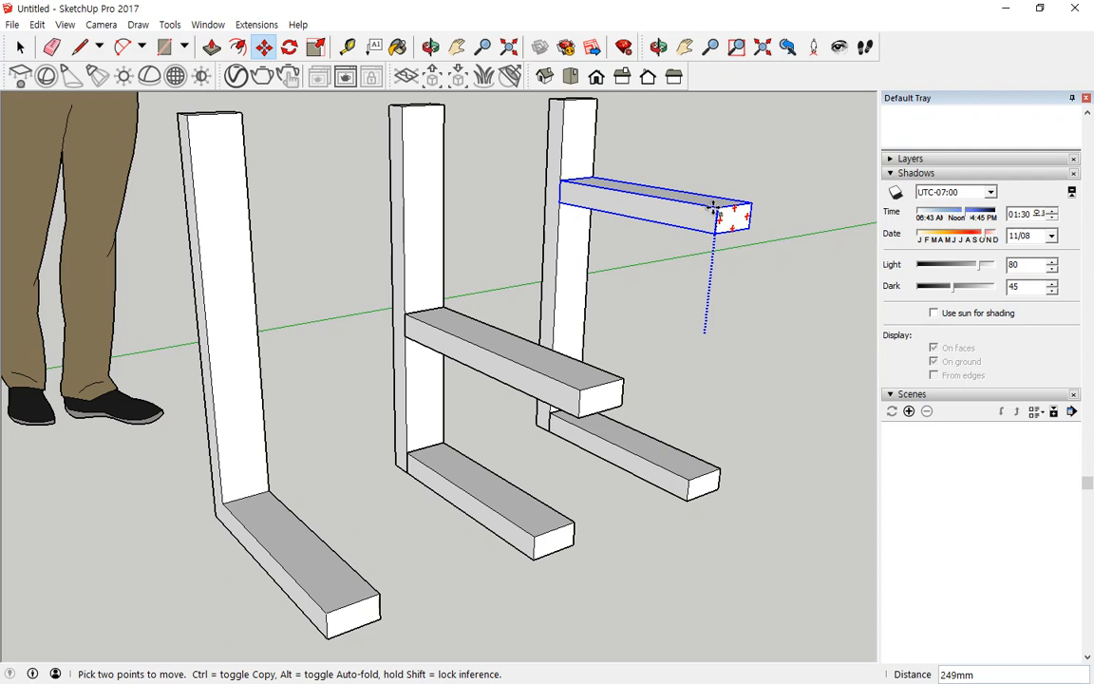
key("ctrl")
type("325")
key("Return")
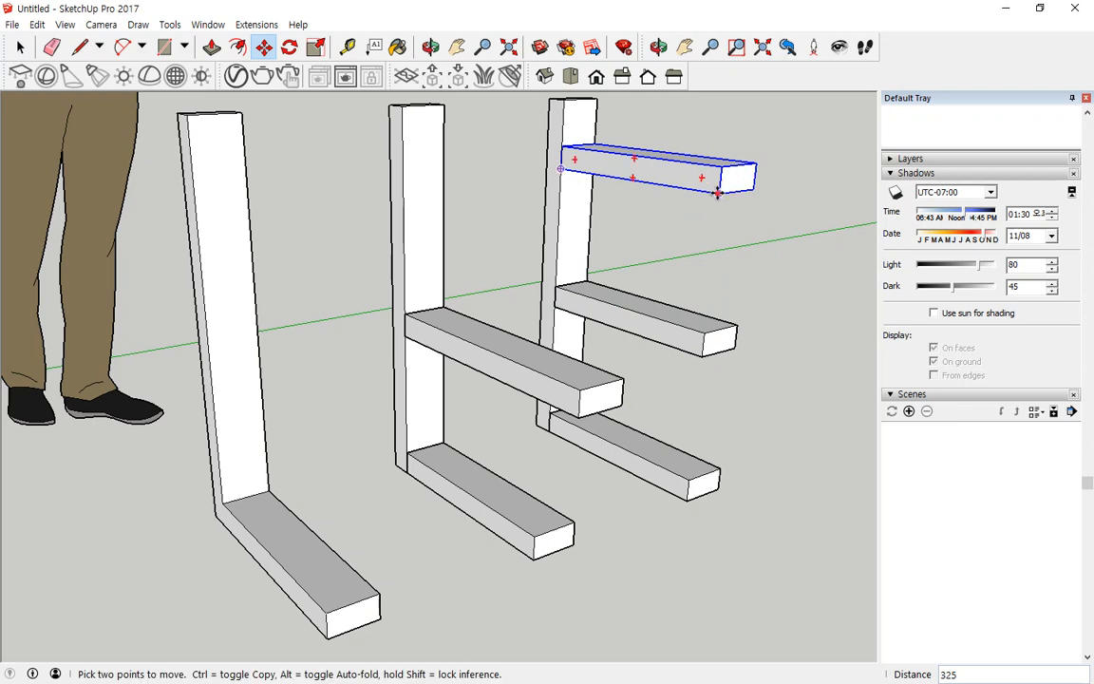
Step: Move the copied bar toward the middle bracket and back along the green axis, past the farthest bracket
left_click(717, 193)
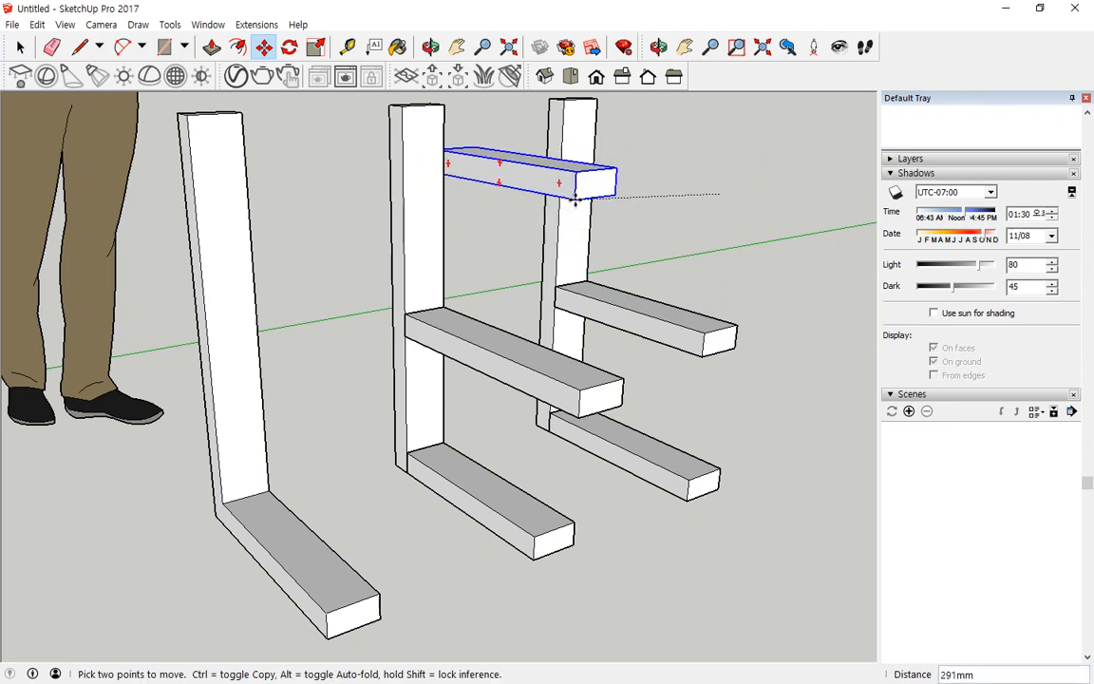
left_click(618, 206)
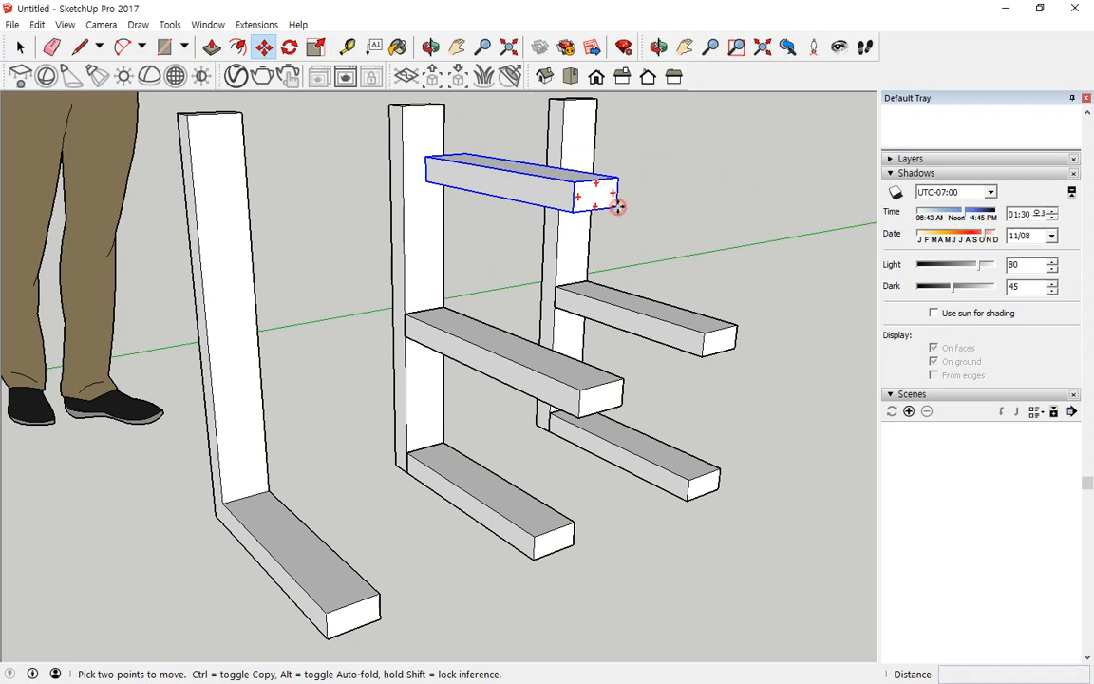
left_click(617, 206)
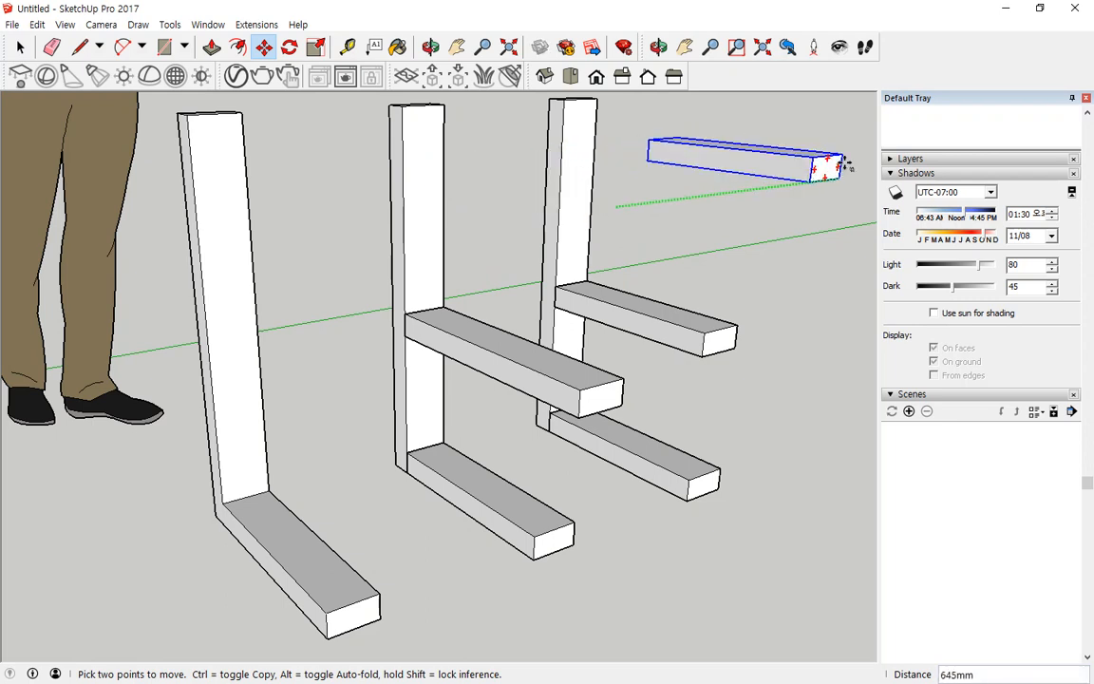
left_click(784, 198)
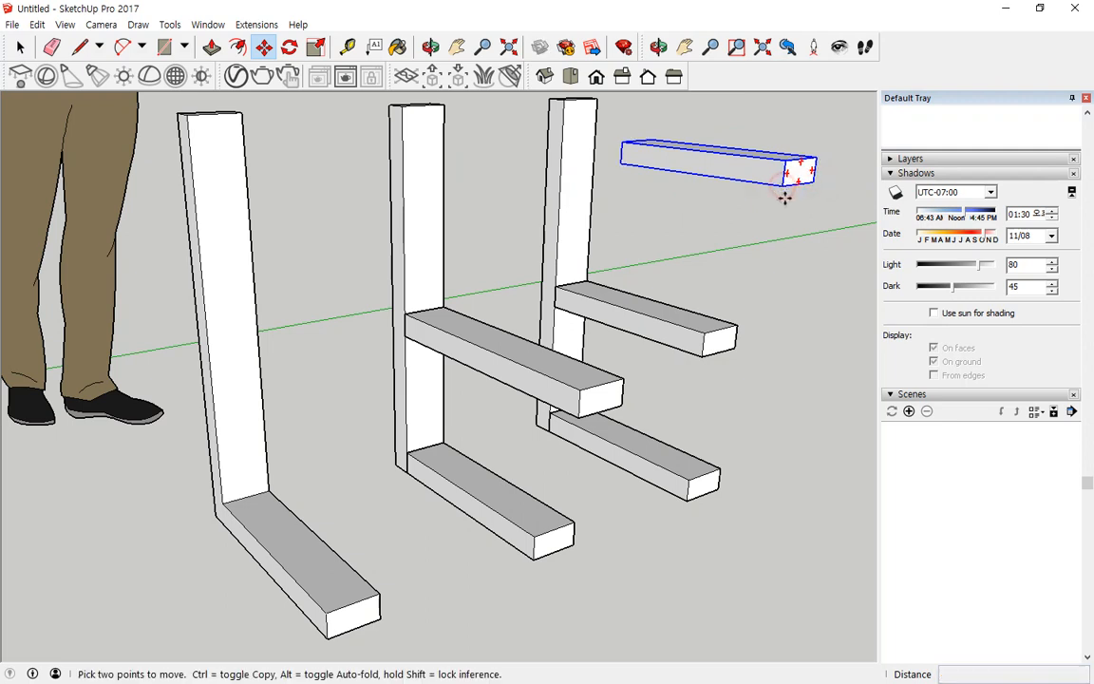
Step: Lower the copied bar and shift it about 598 mm along the red axis, clear of the brackets
left_click(788, 188)
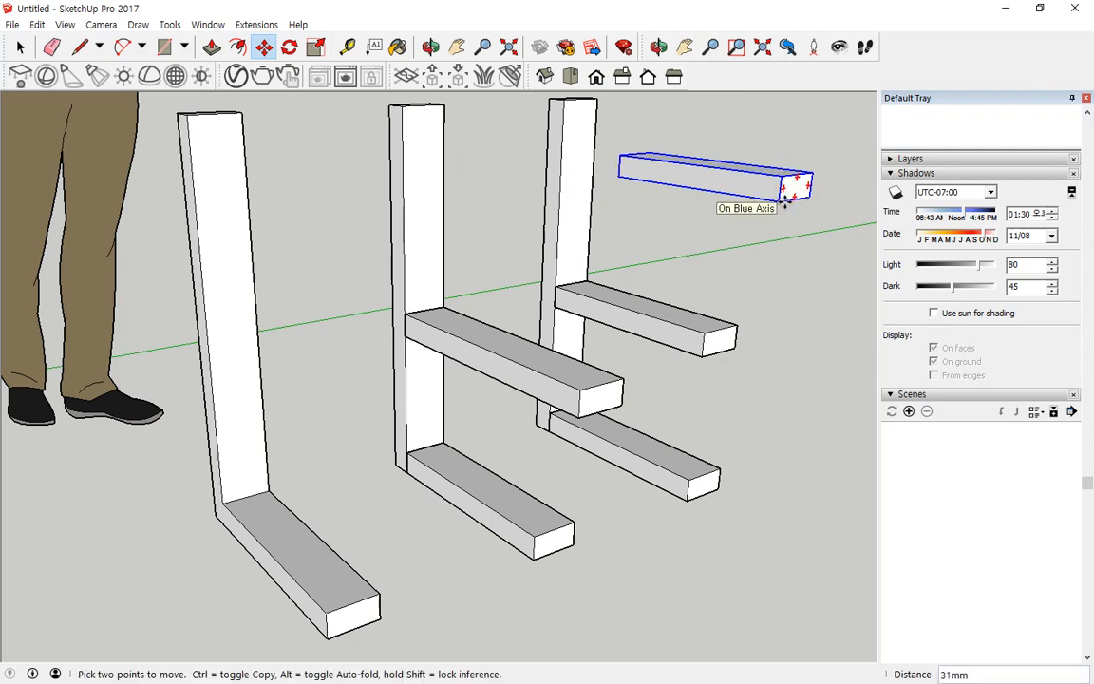
left_click(617, 166)
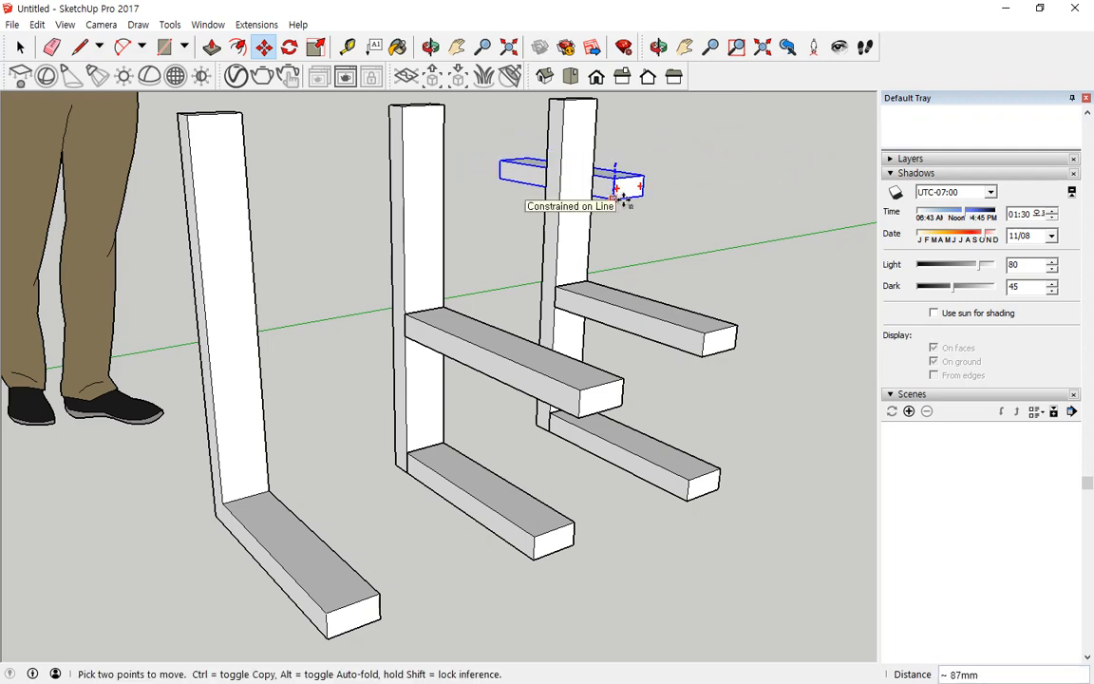
left_click(626, 249)
left_click(613, 245)
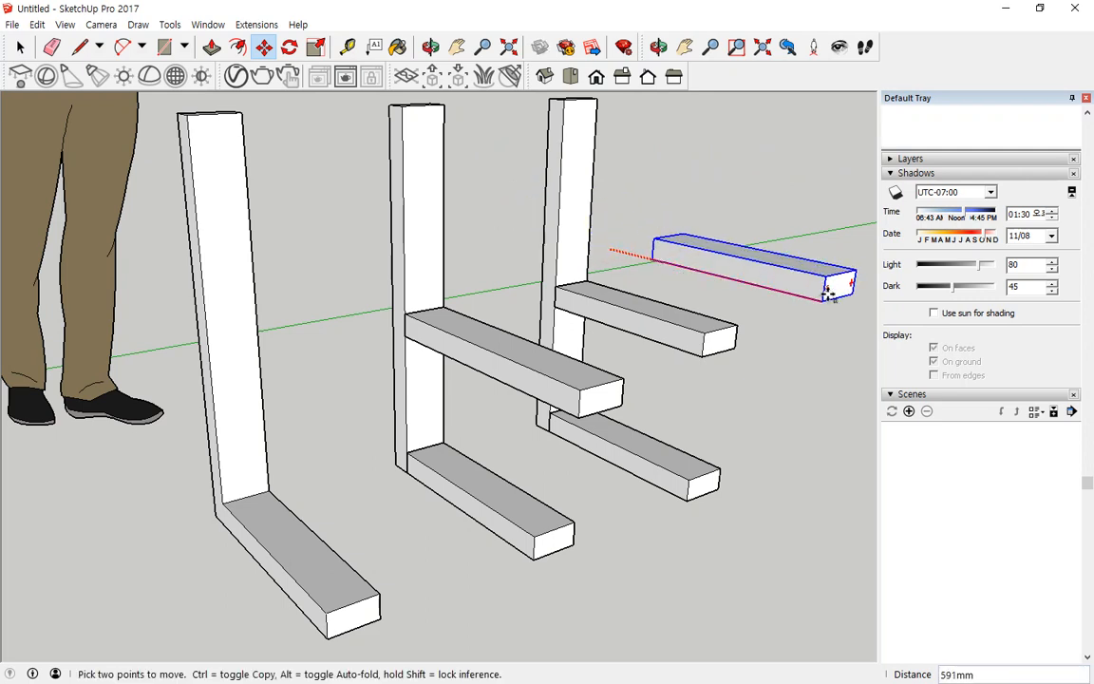
left_click(833, 295)
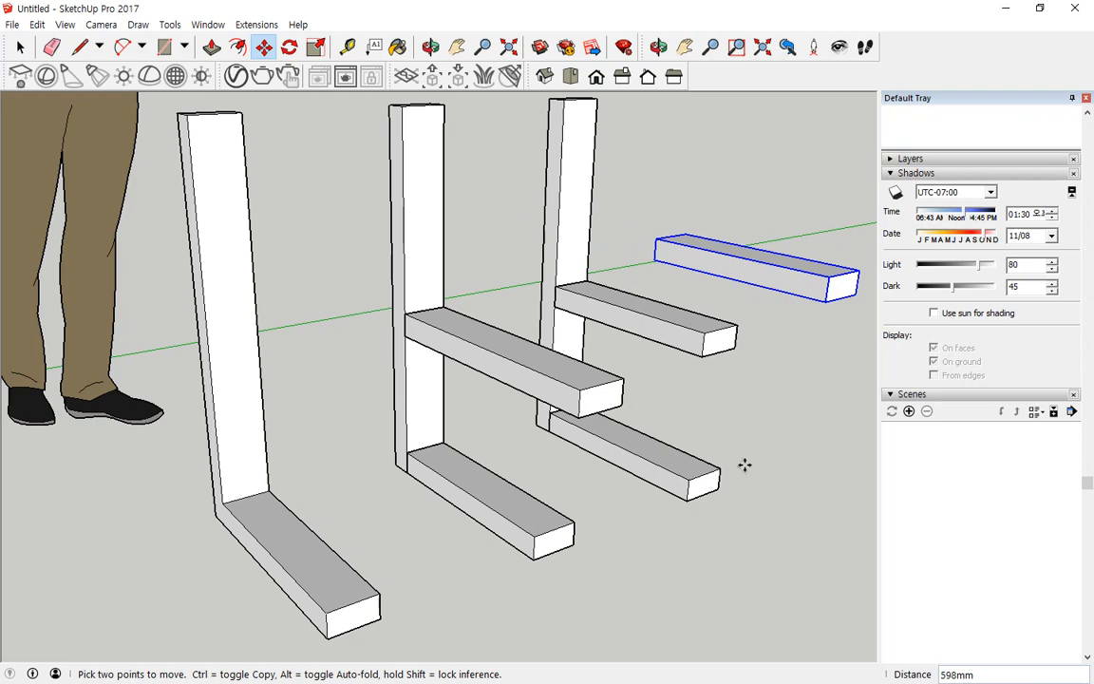
Step: Copy the detached bar about 249 mm straight upward along the blue axis
middle_click_drag(709, 317, 555, 417)
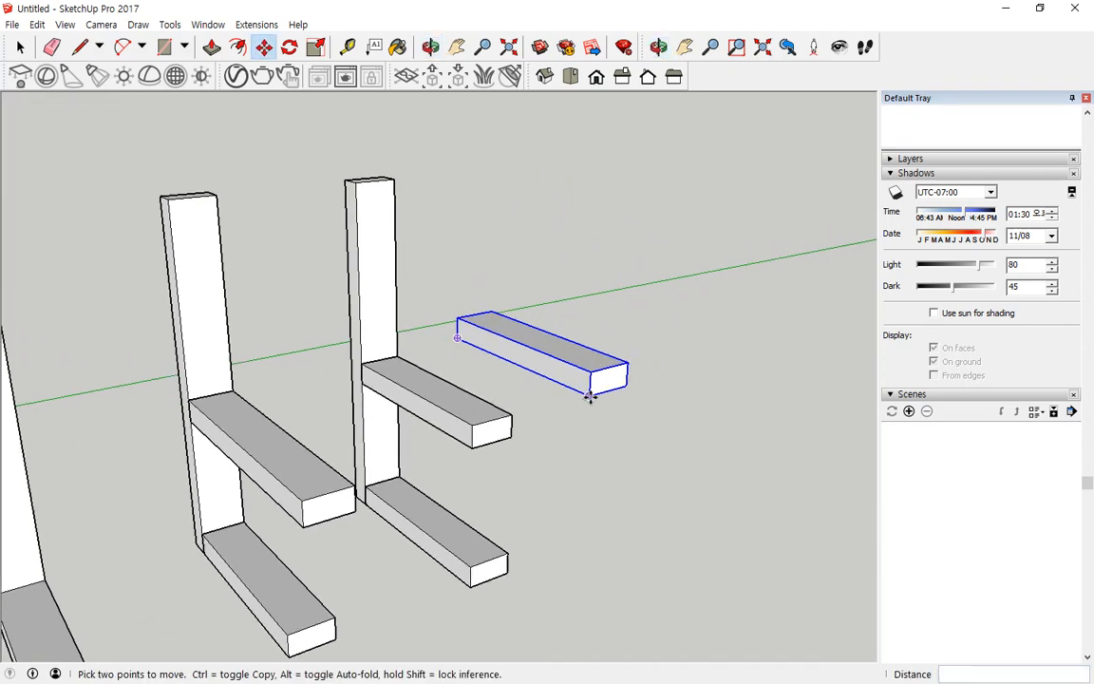
left_click(590, 394)
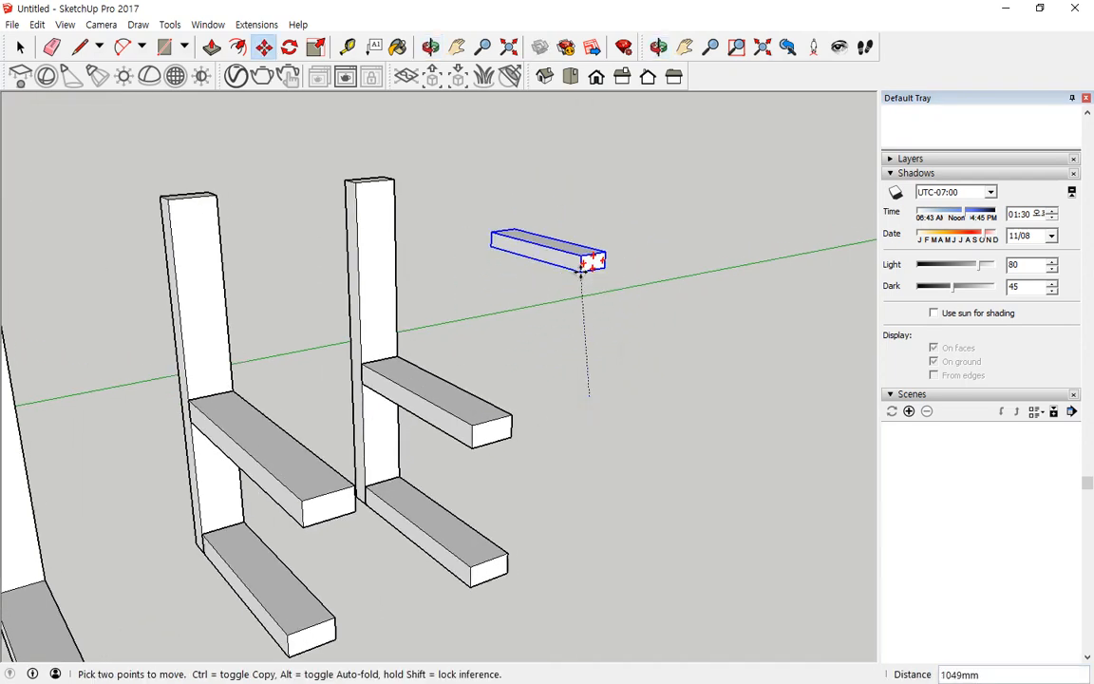
key("ctrl")
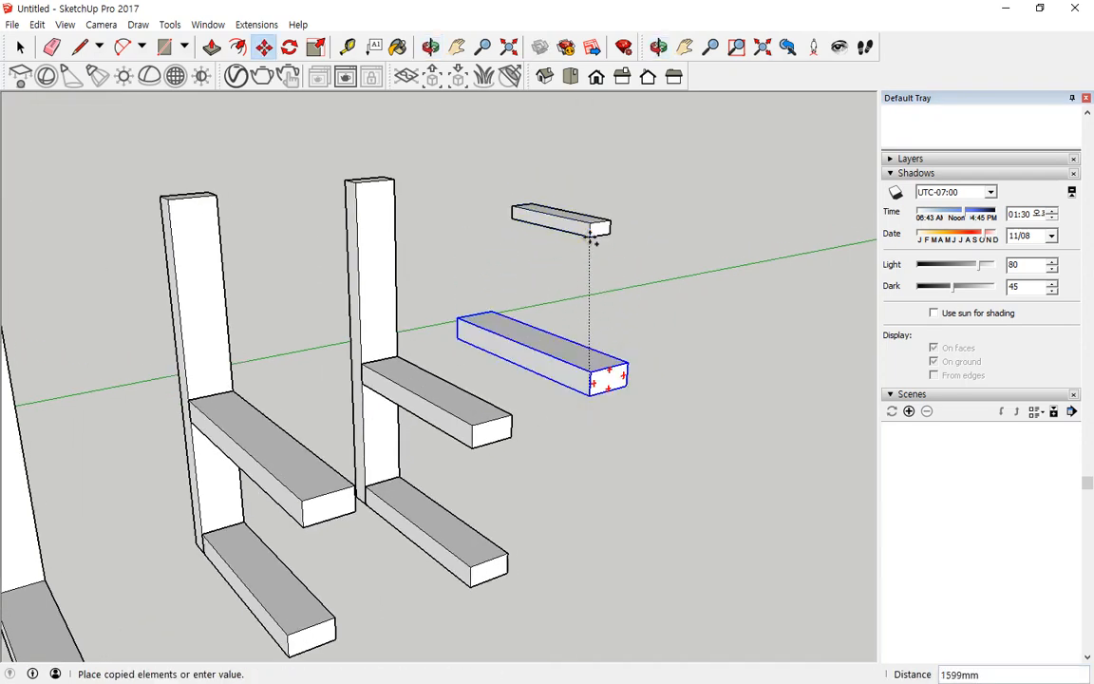
left_click(597, 271)
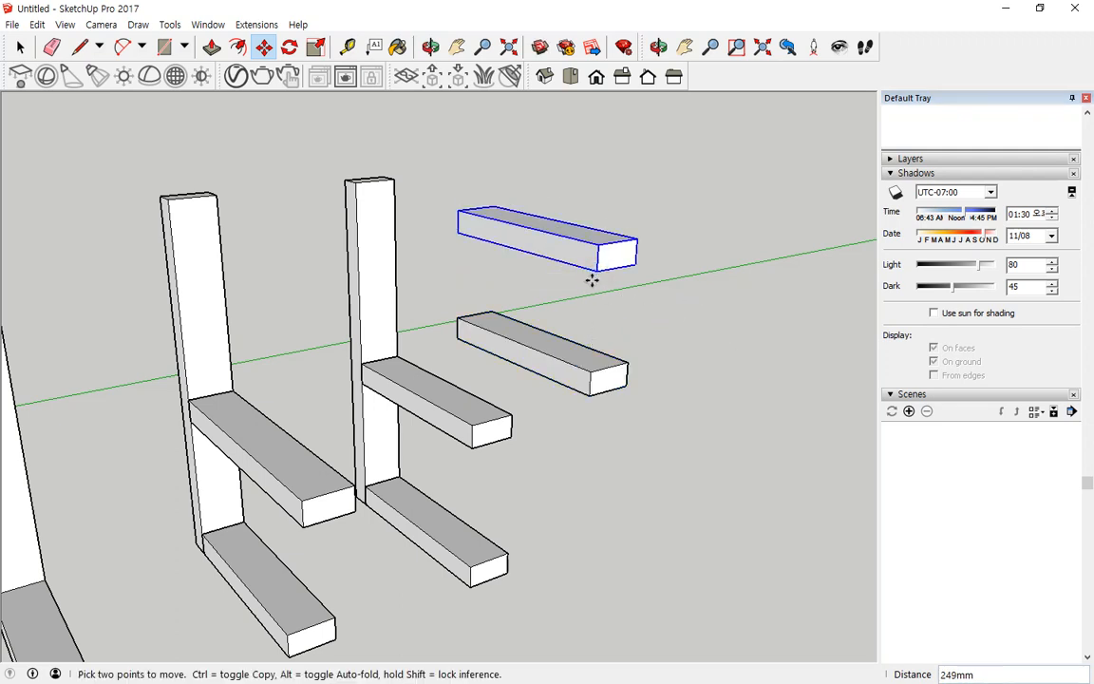
Step: Copy the upper detached bar about 173 mm upward, switching copy mode off and on before placing it, and clear the selection
left_click(597, 228)
key("ctrl")
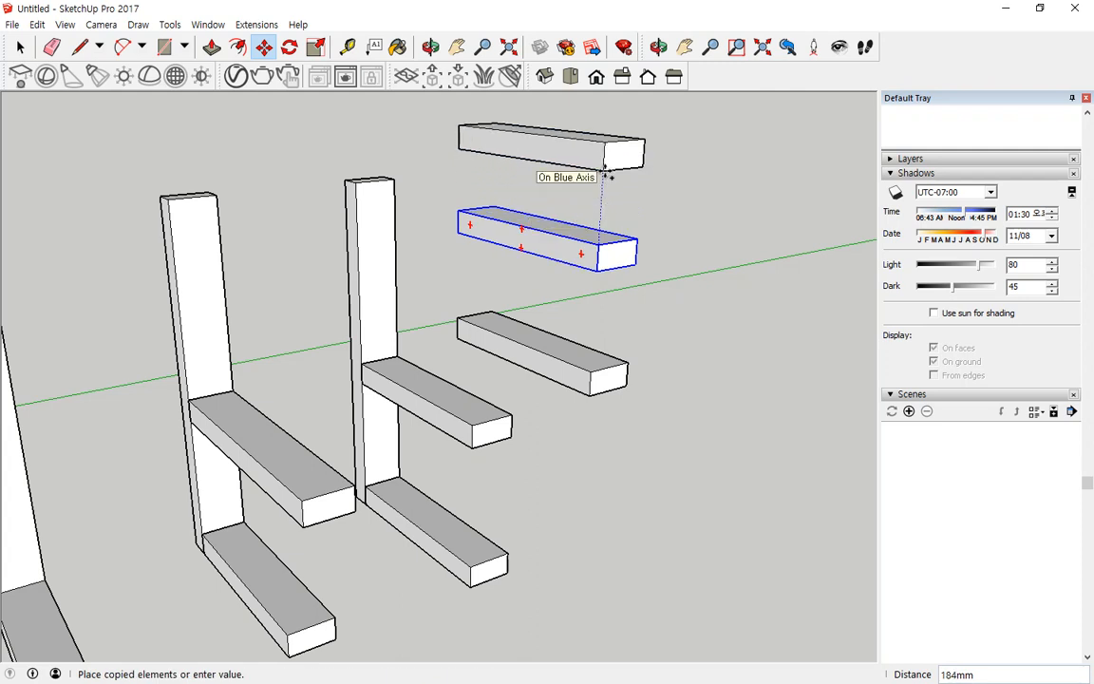
key("ctrl")
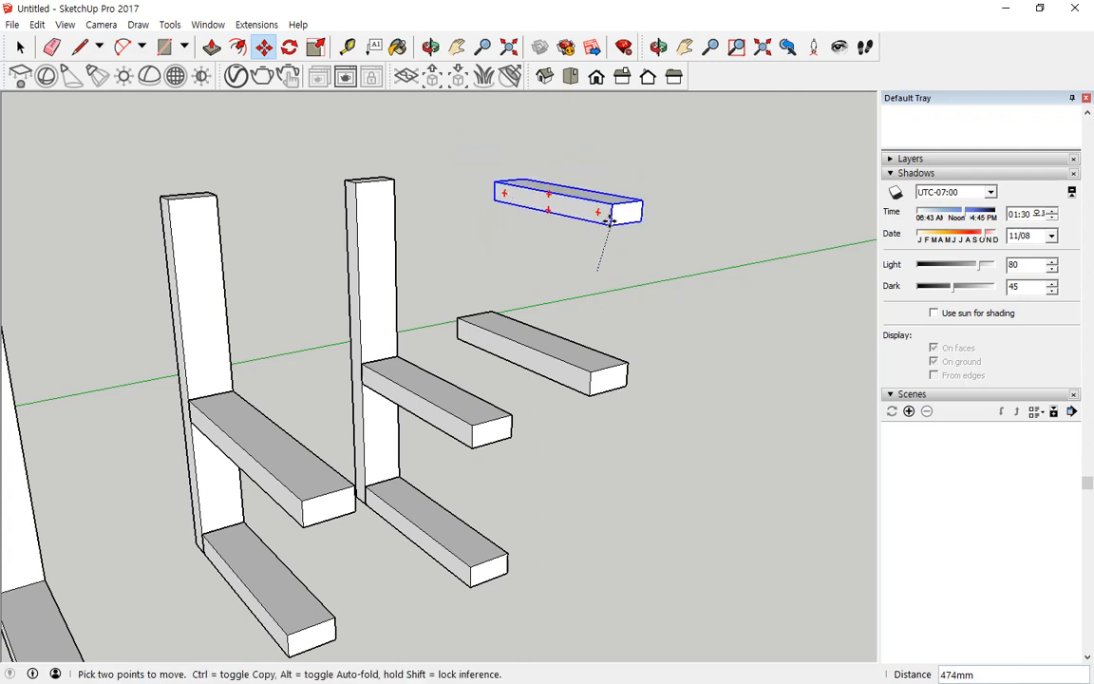
key("ctrl")
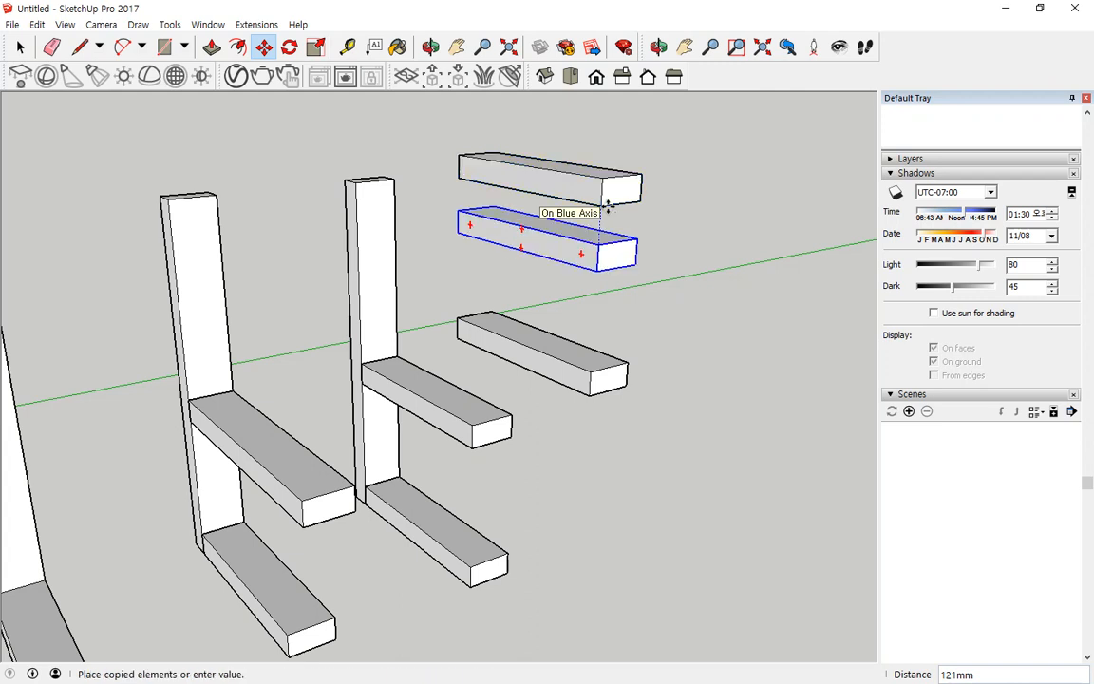
key("ctrl")
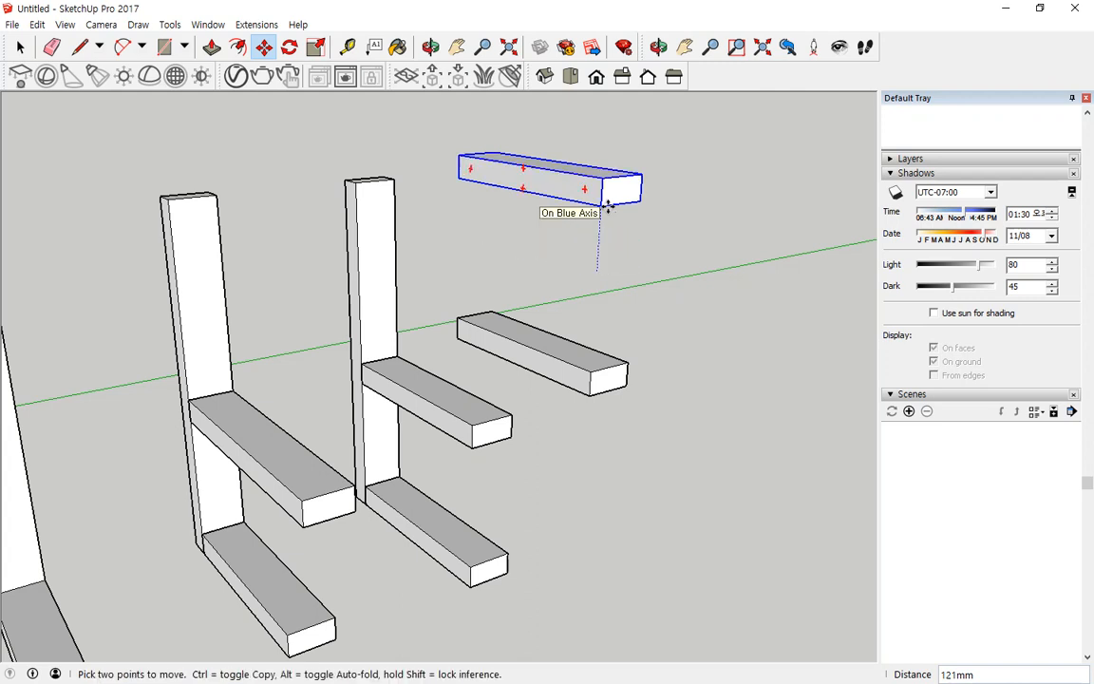
key("ctrl")
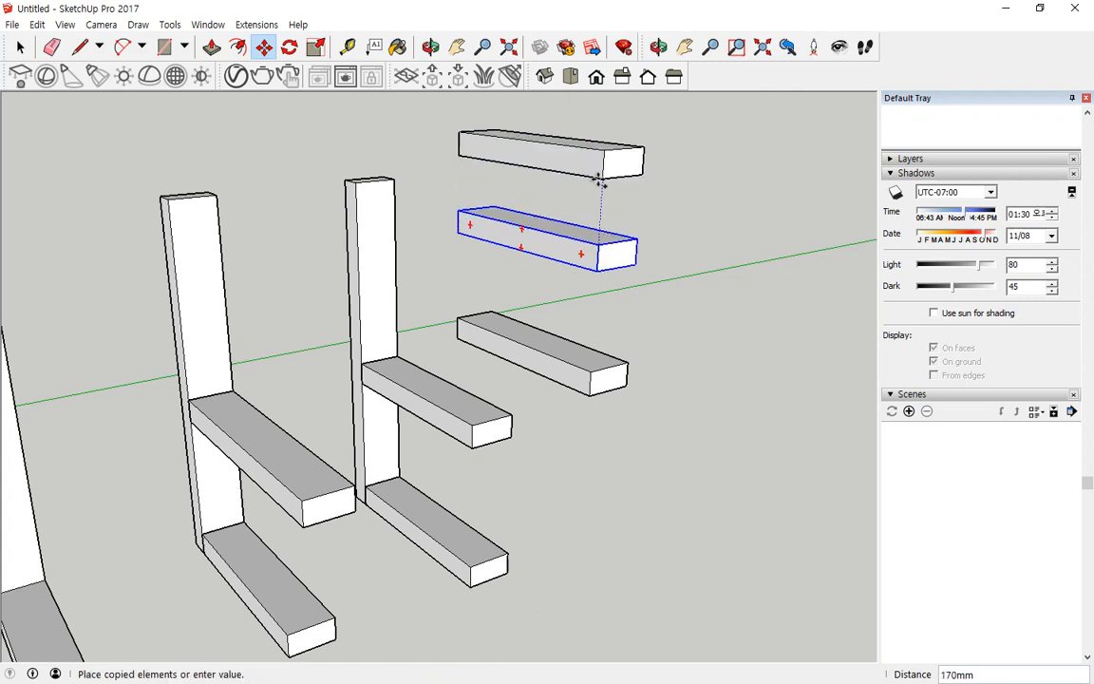
left_click(596, 179)
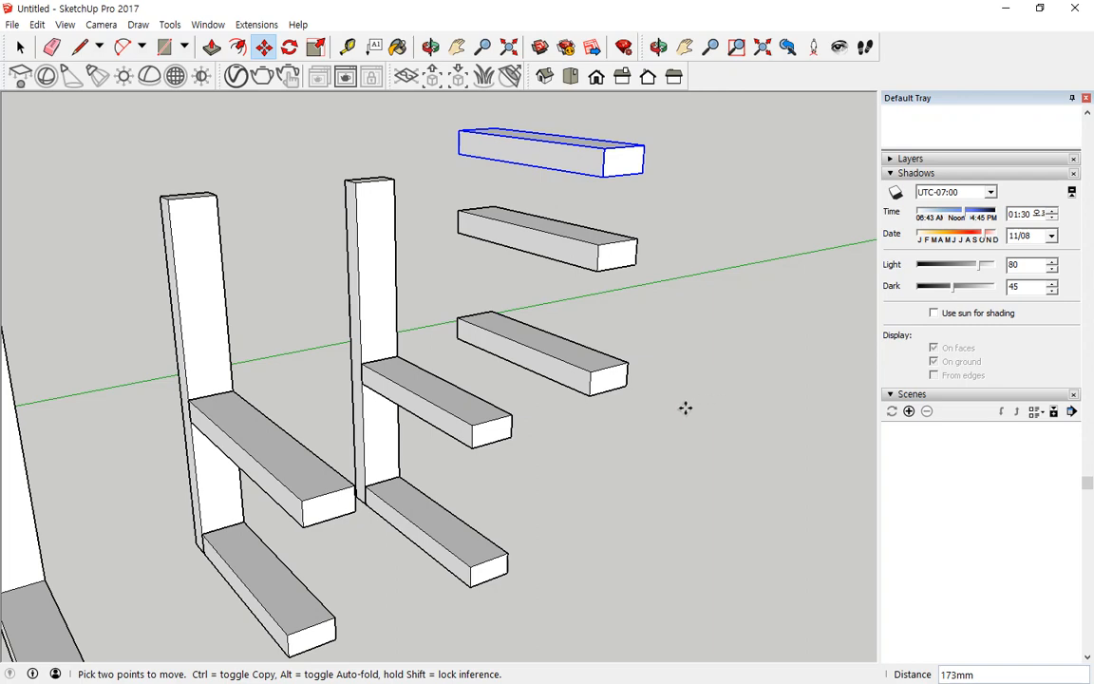
key("ctrl+t")
scroll(523, 387, "down", 5)
middle_click_drag(578, 387, 635, 393)
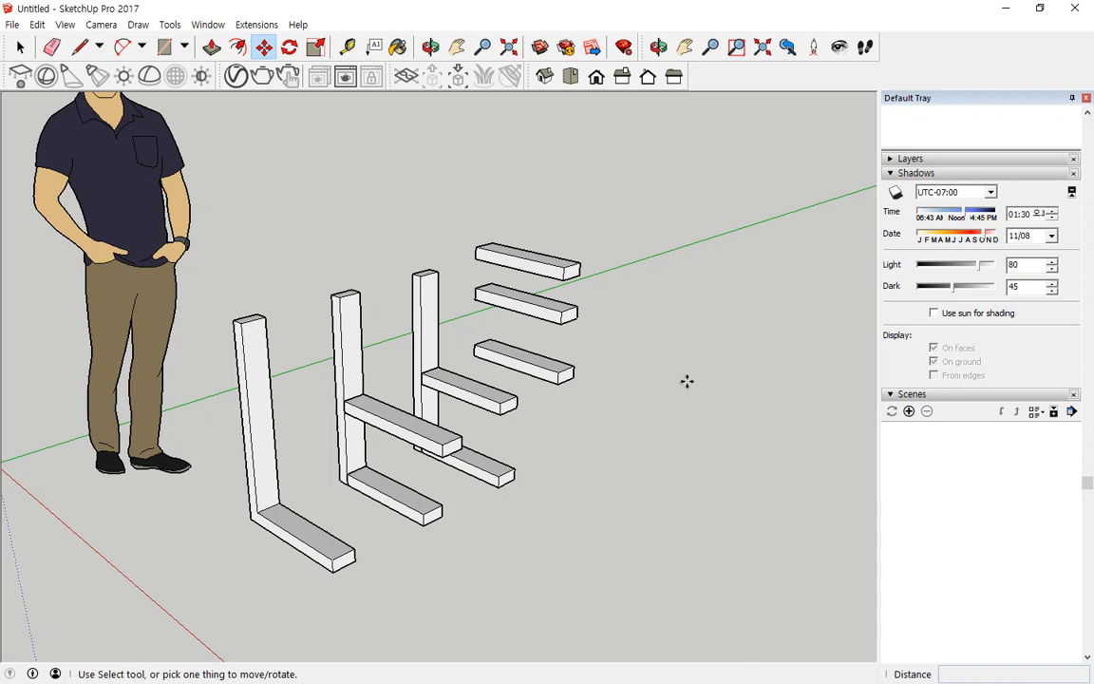
Step: Delete the three detached bars stacked beyond the farthest bracket
key("space")
left_click_drag(600, 396, 558, 275)
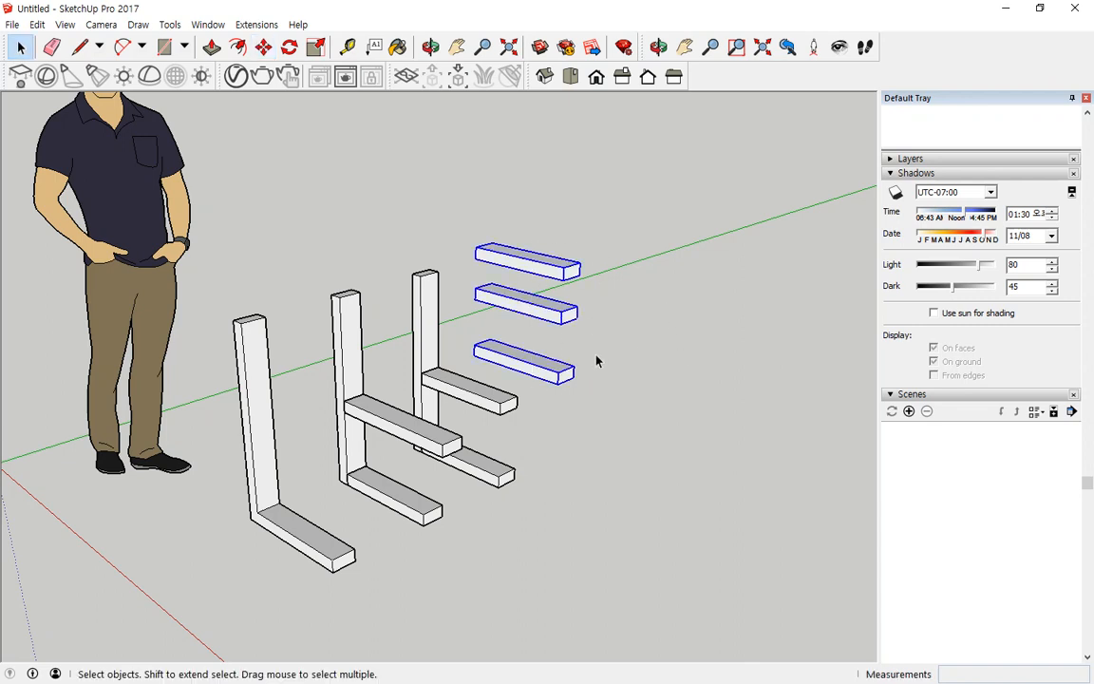
key("Delete")
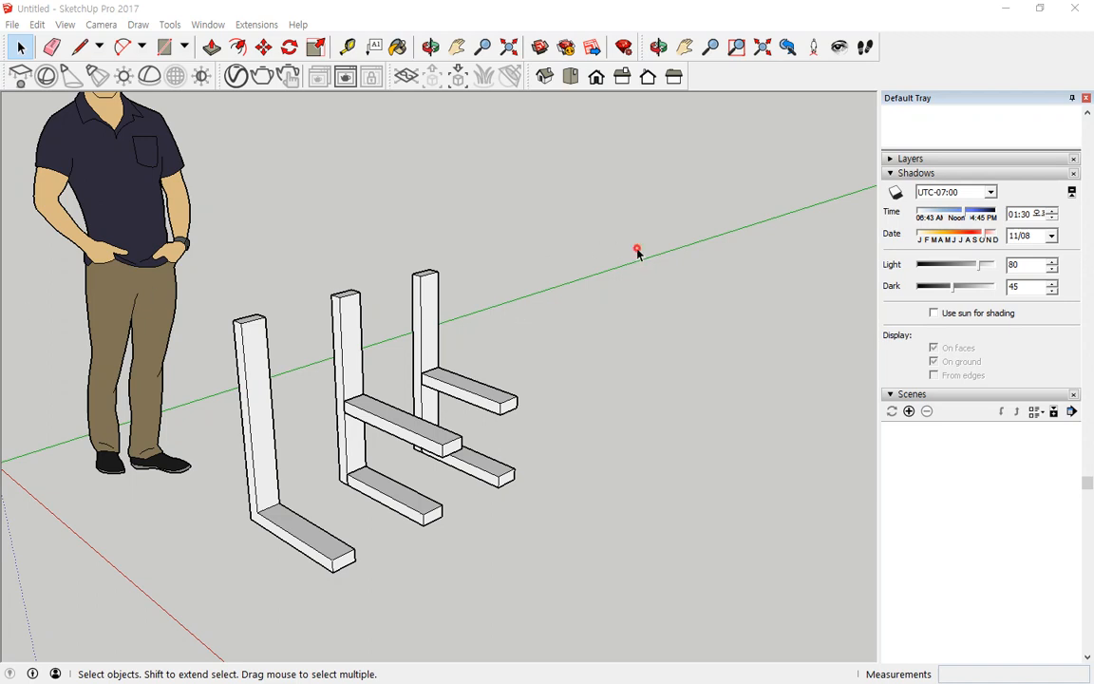
Step: Copy the farthest bracket's upper bar 400 mm straight up along the blue axis and clear the selection
left_click(263, 47)
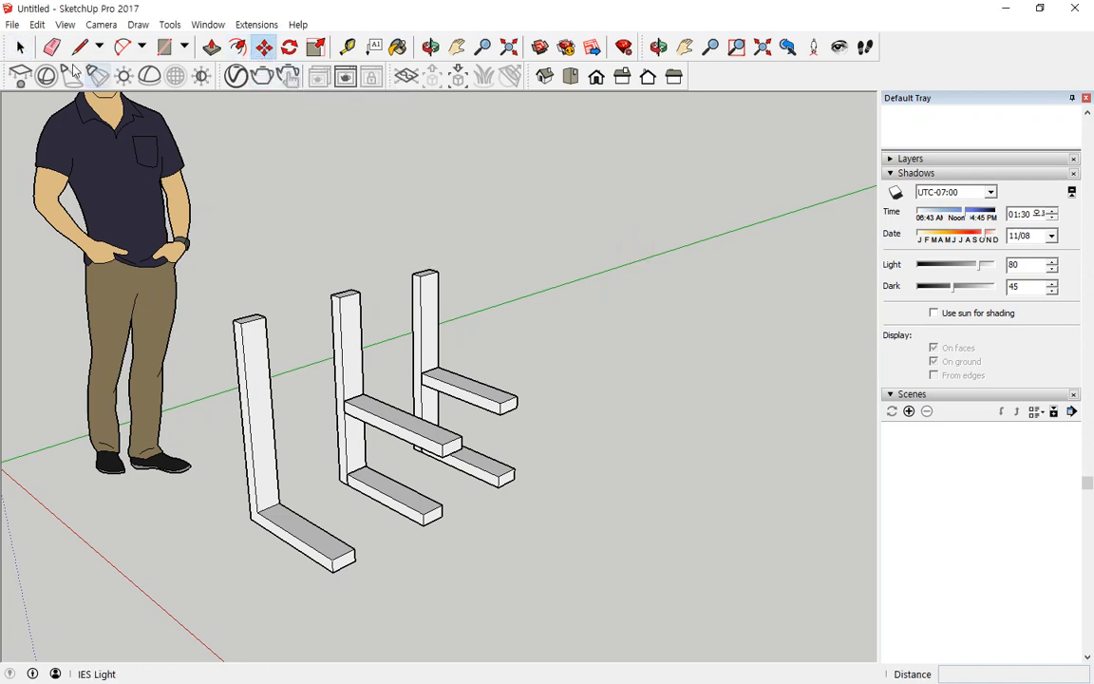
left_click(17, 49)
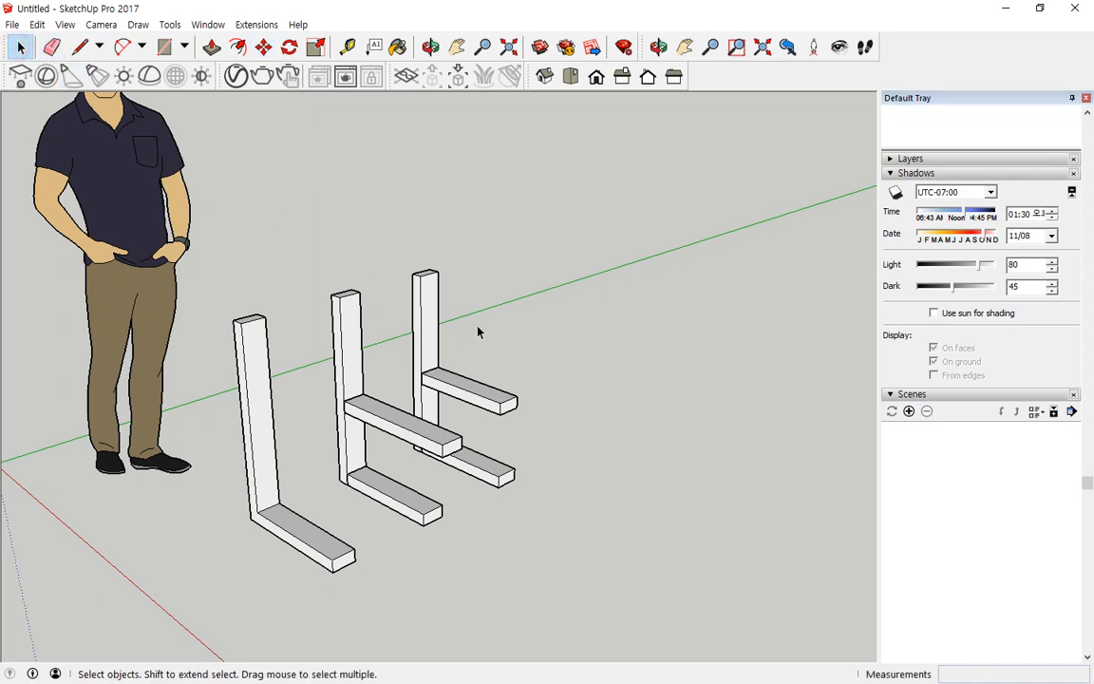
left_click(470, 390)
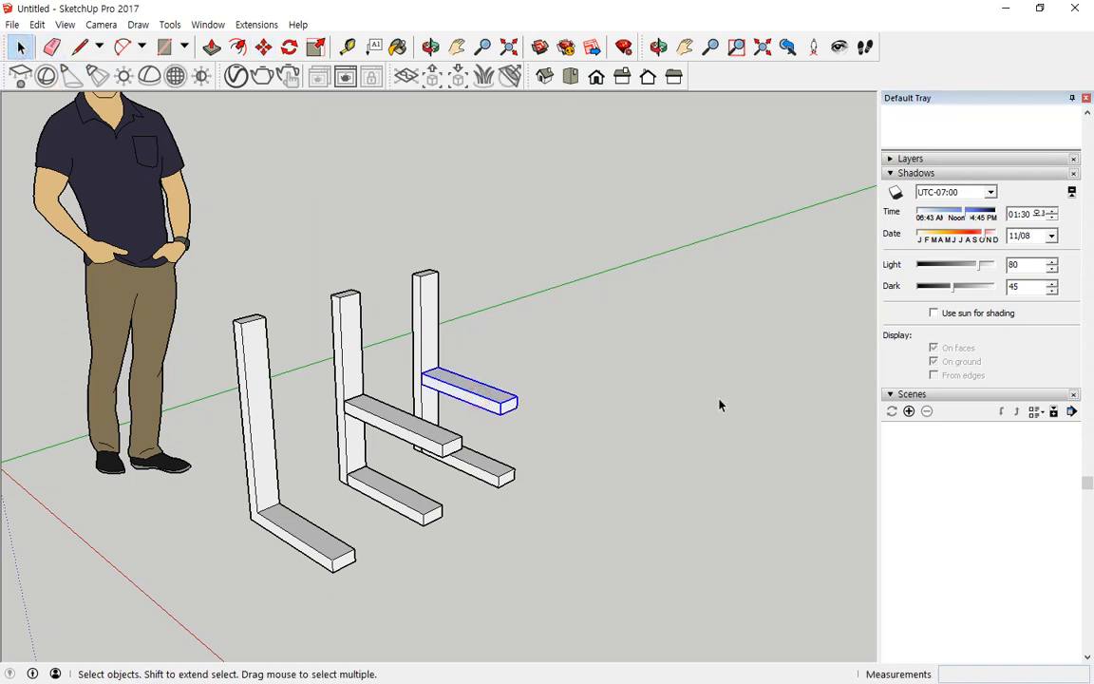
scroll(538, 405, "up", 2)
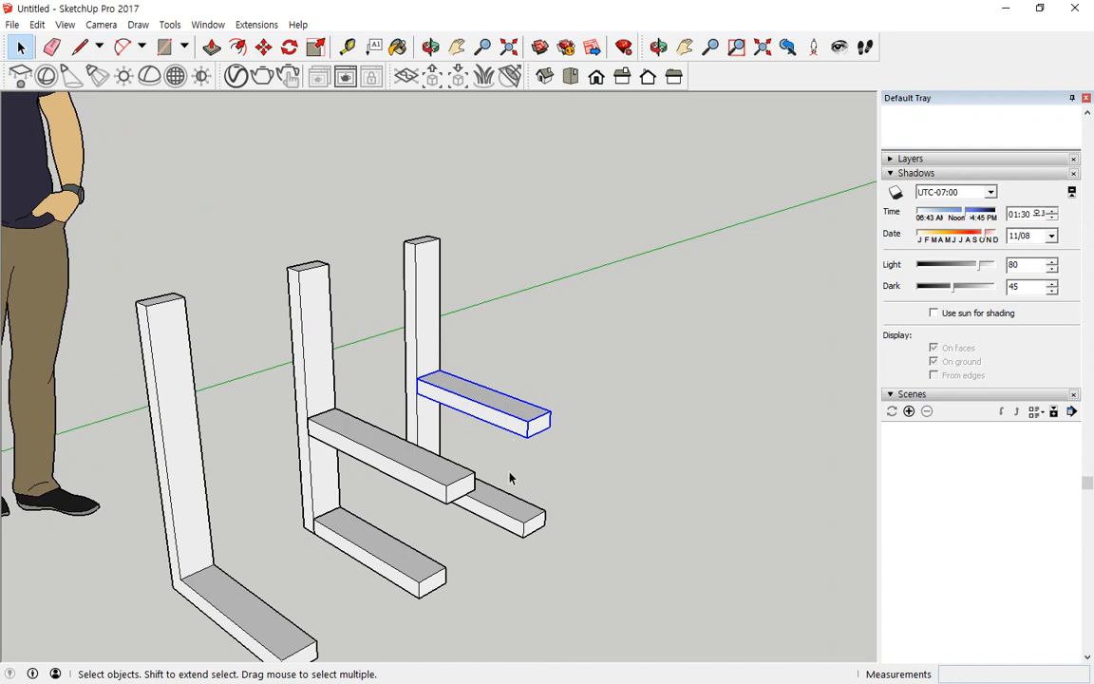
left_click(264, 47)
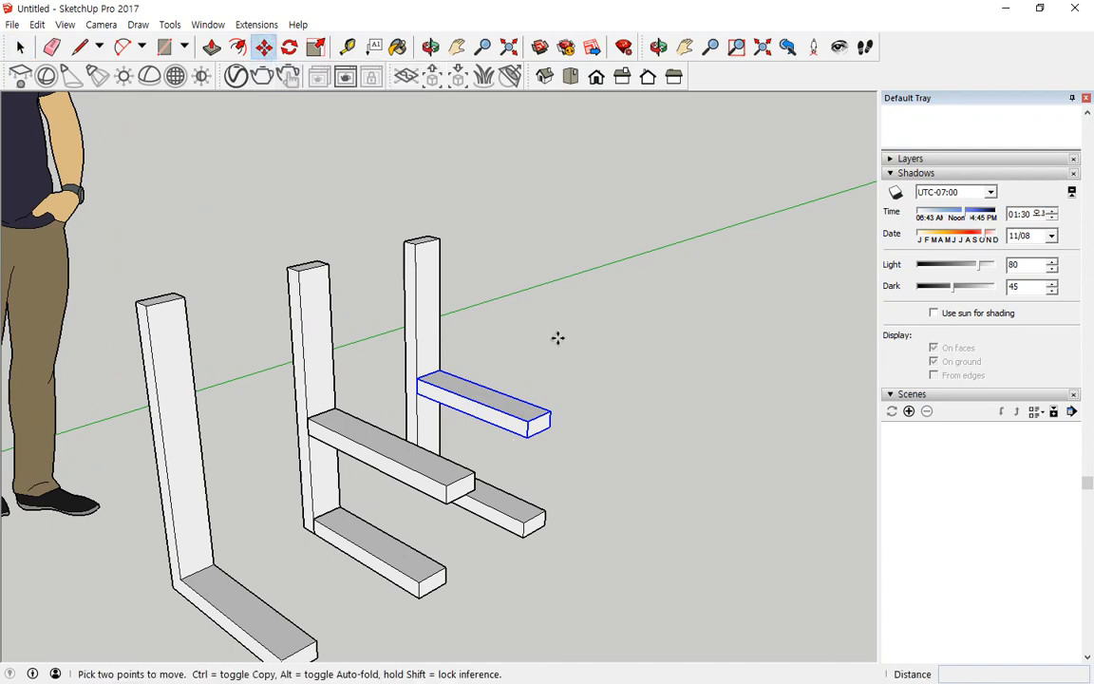
scroll(556, 418, "up", 3)
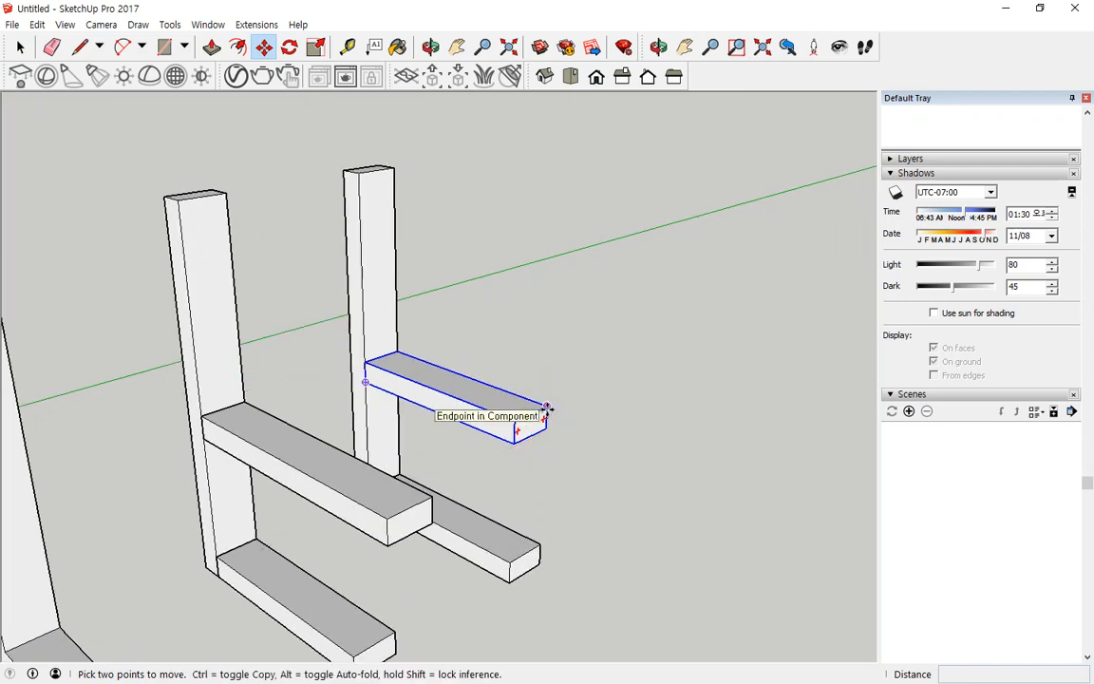
left_click(547, 408)
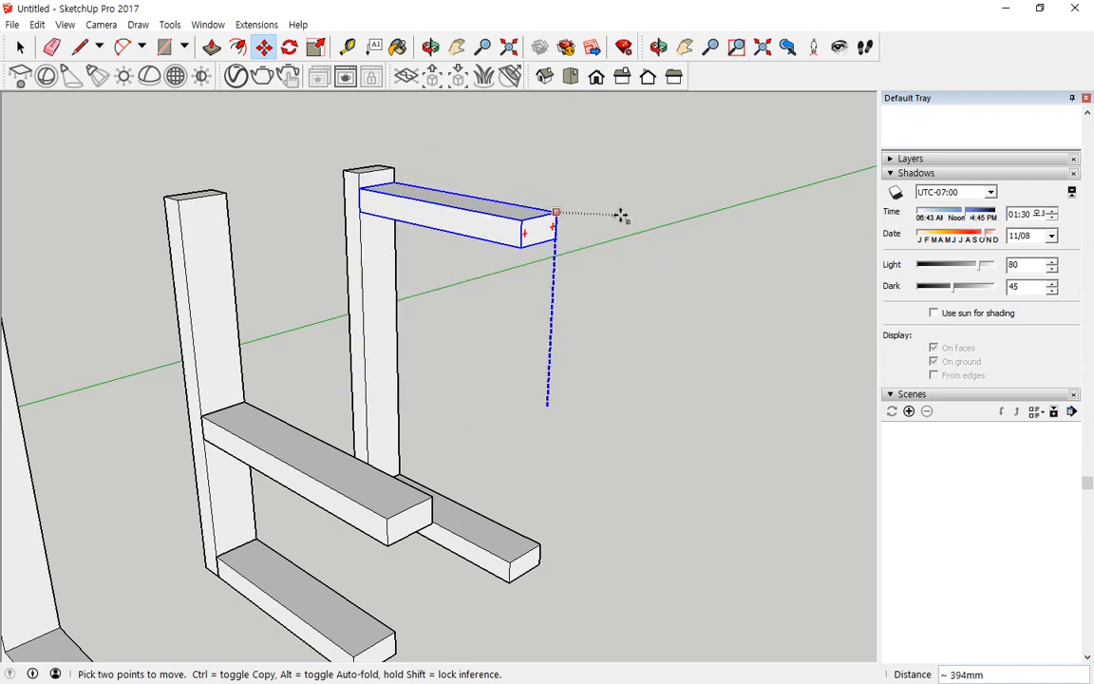
key("ctrl")
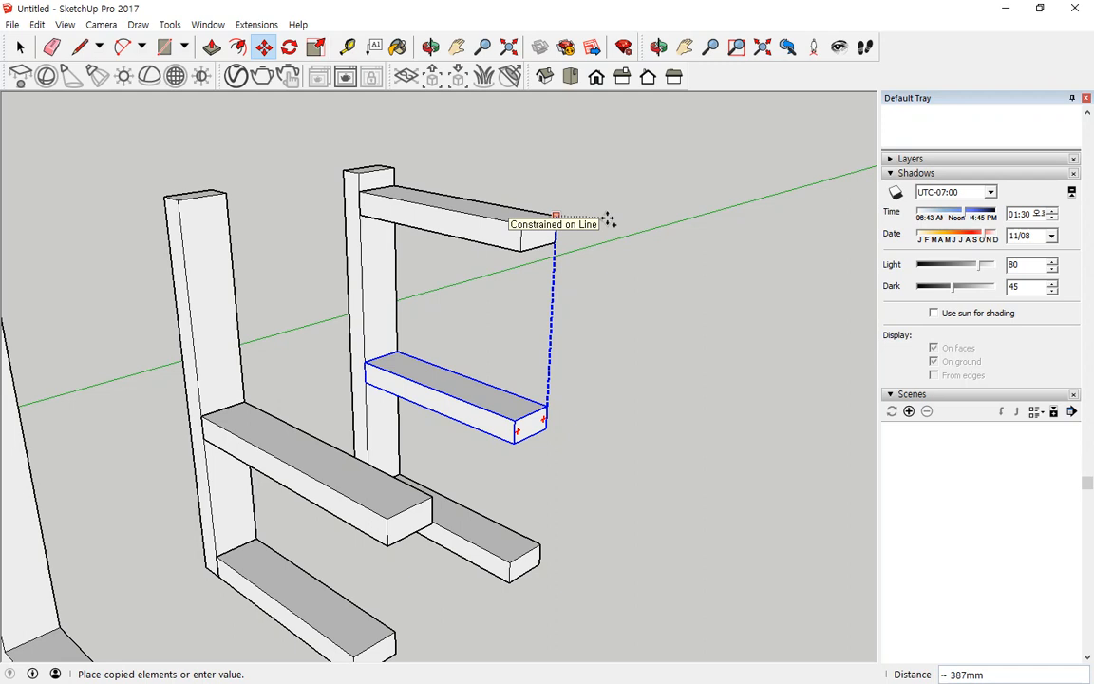
type("400")
key("Return")
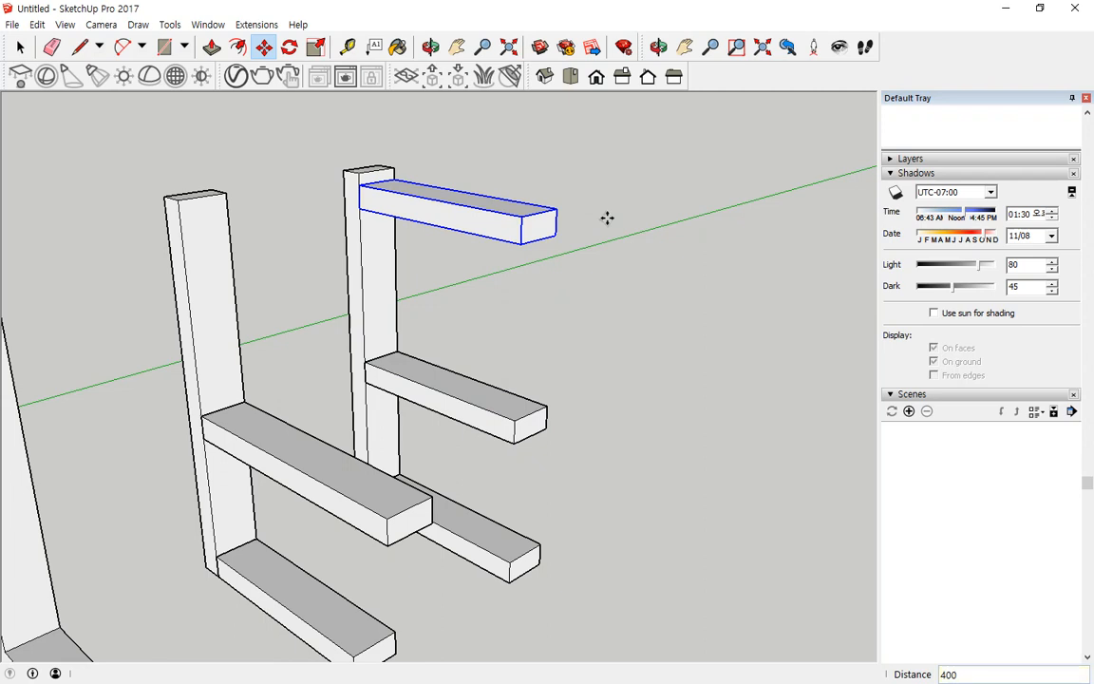
key("ctrl+t")
key("space")
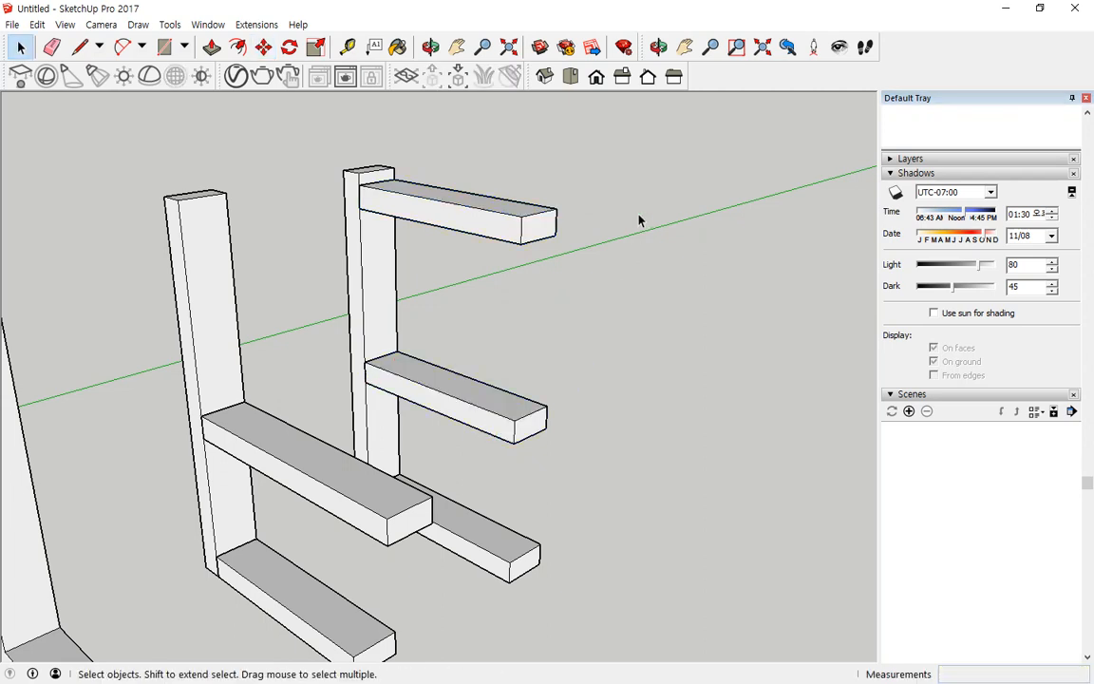
Step: Delete all the brackets and their bars, leaving only the human figure in the model
scroll(639, 243, "down", 3)
scroll(639, 238, "down", 2)
left_click_drag(681, 163, 245, 590)
key("Delete")
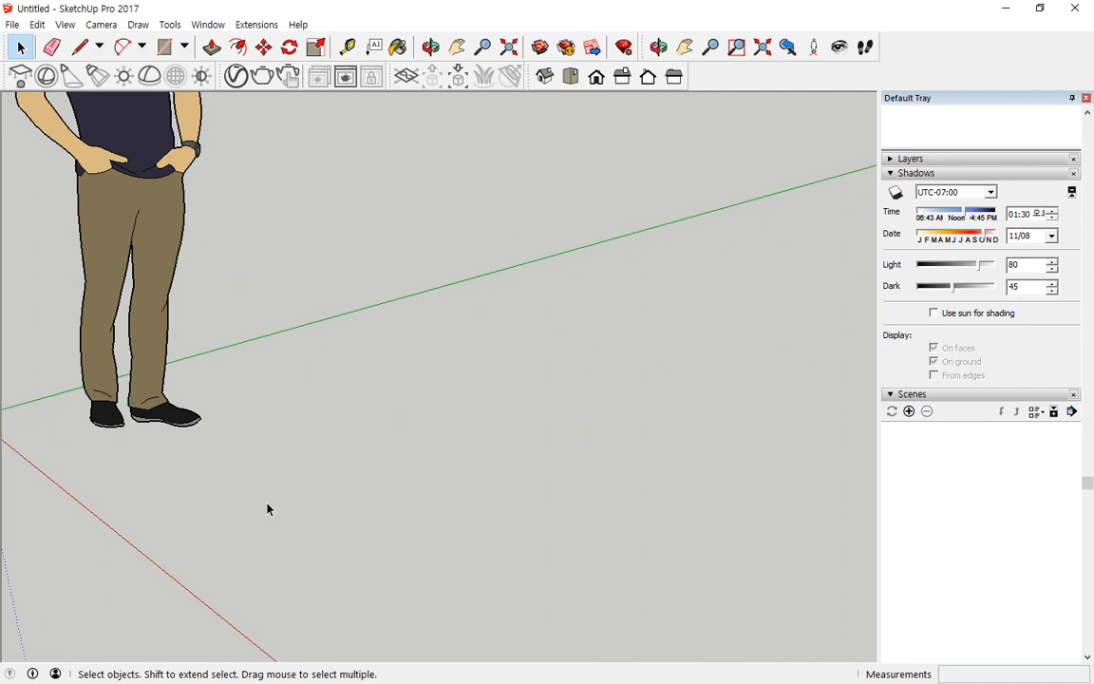
Step: Try a 100 × 50 mm rectangle on the ground beside the figure's feet and undo it
left_click(172, 49)
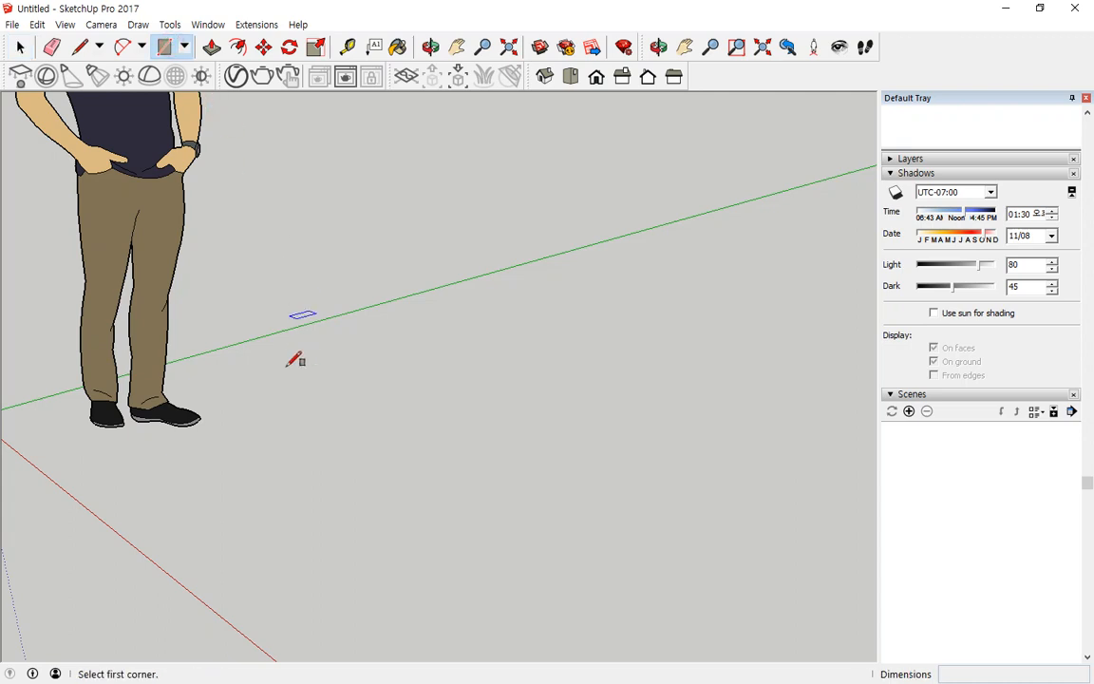
left_click(246, 420)
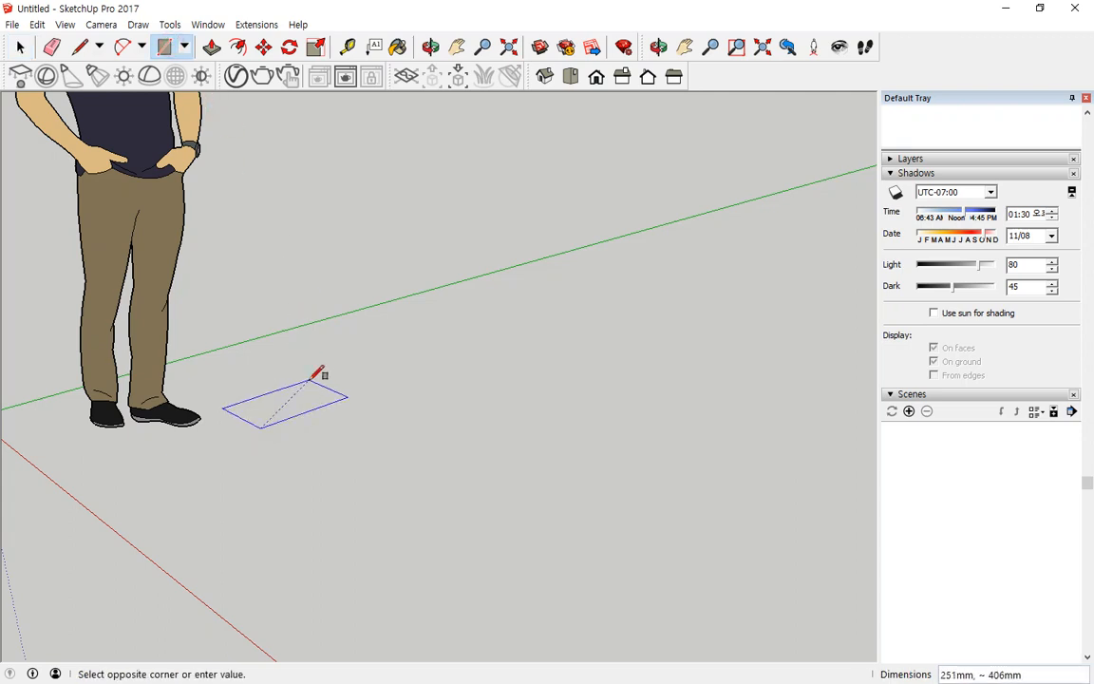
type("100,")
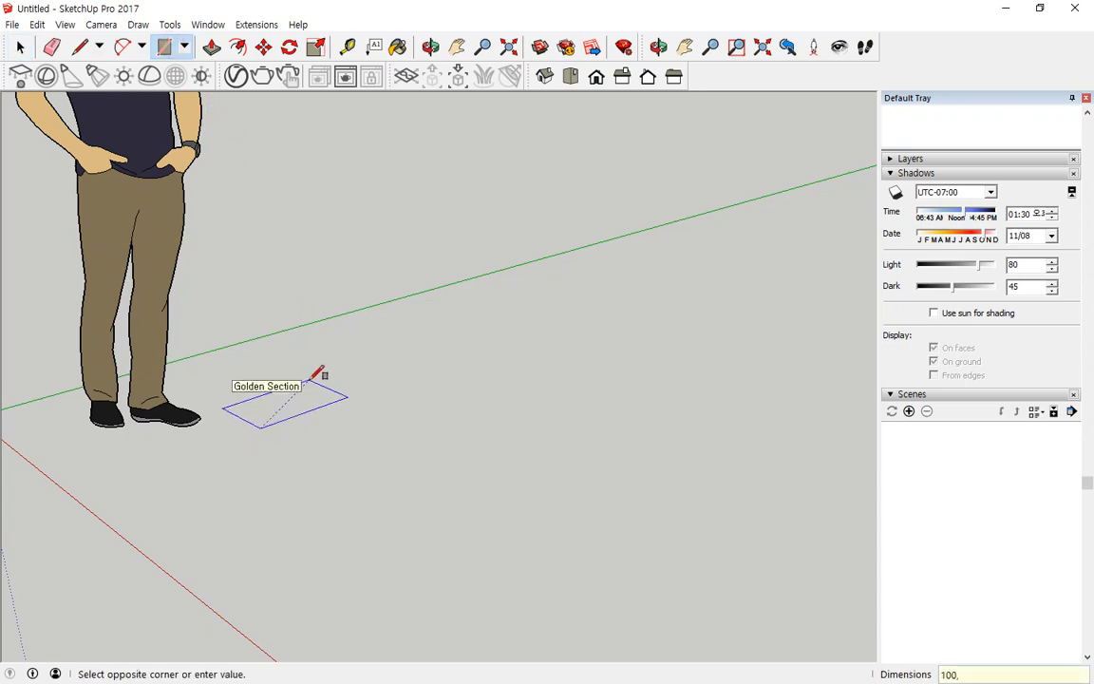
type("50")
key("Return")
scroll(258, 423, "up", 3)
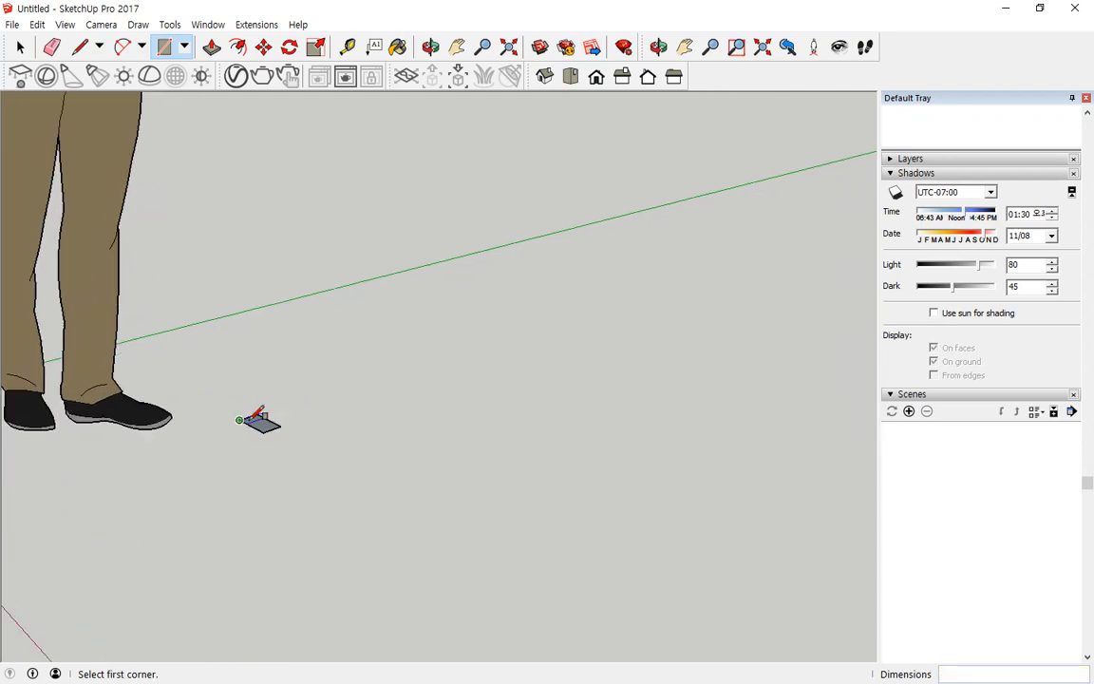
scroll(264, 482, "up", 2)
middle_click_drag(209, 456, 261, 458)
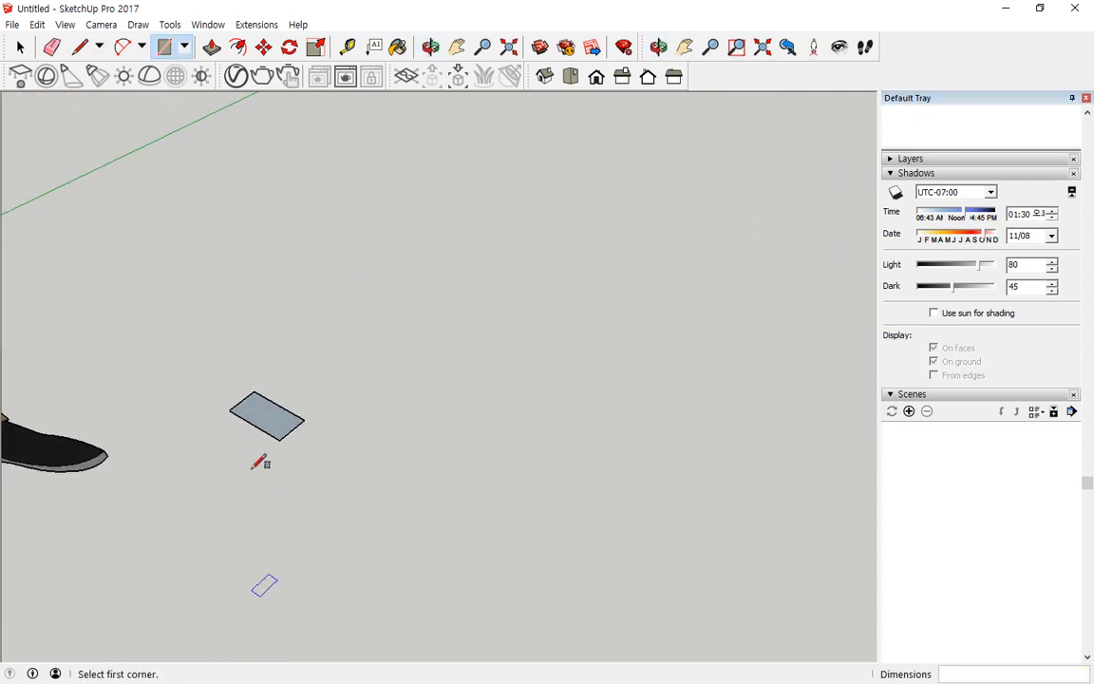
key("ctrl+z")
Step: Draw a 50 × 100 mm rectangle on the ground beside the figure and pull it up 800 mm into a post
left_click(305, 441)
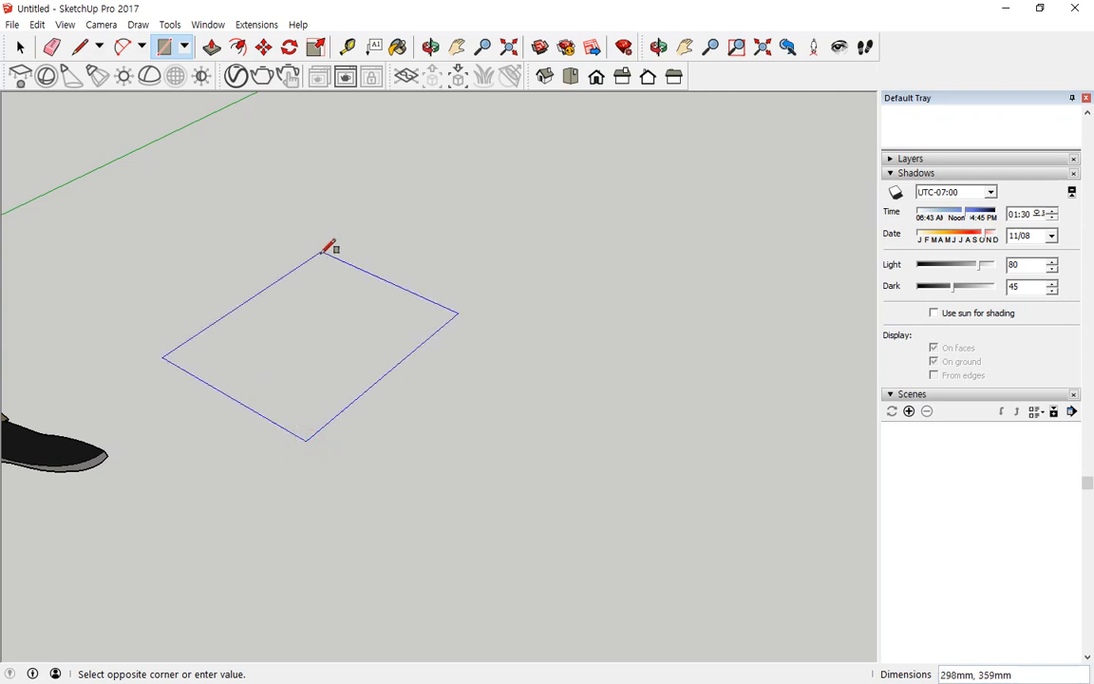
type("50")
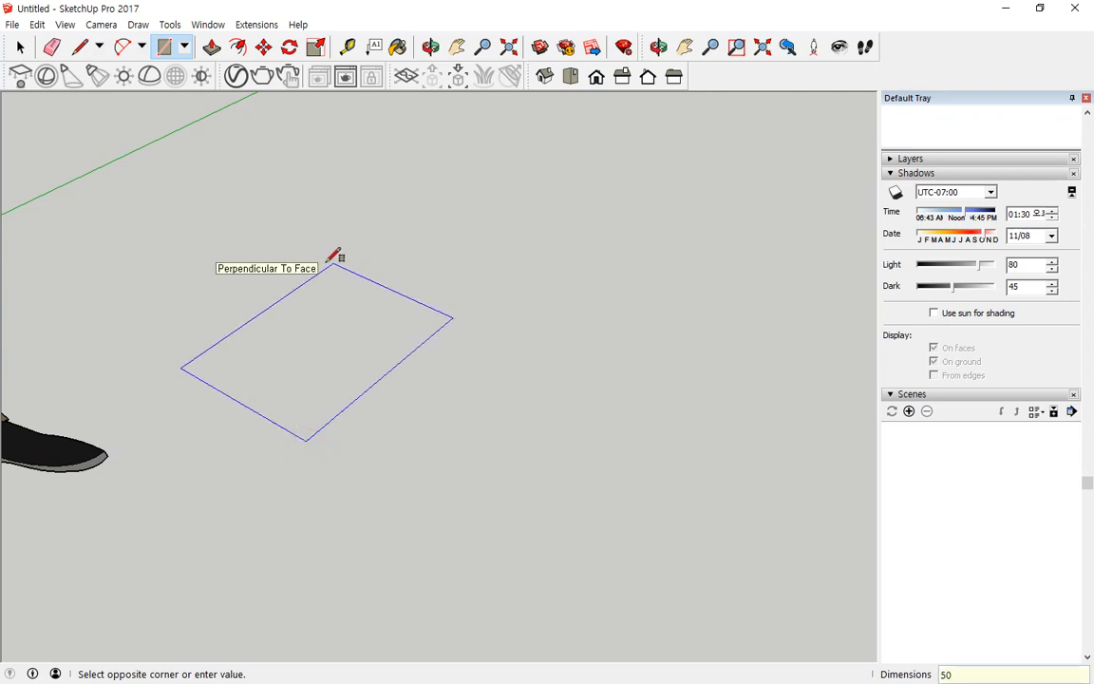
type(",10")
key("Return")
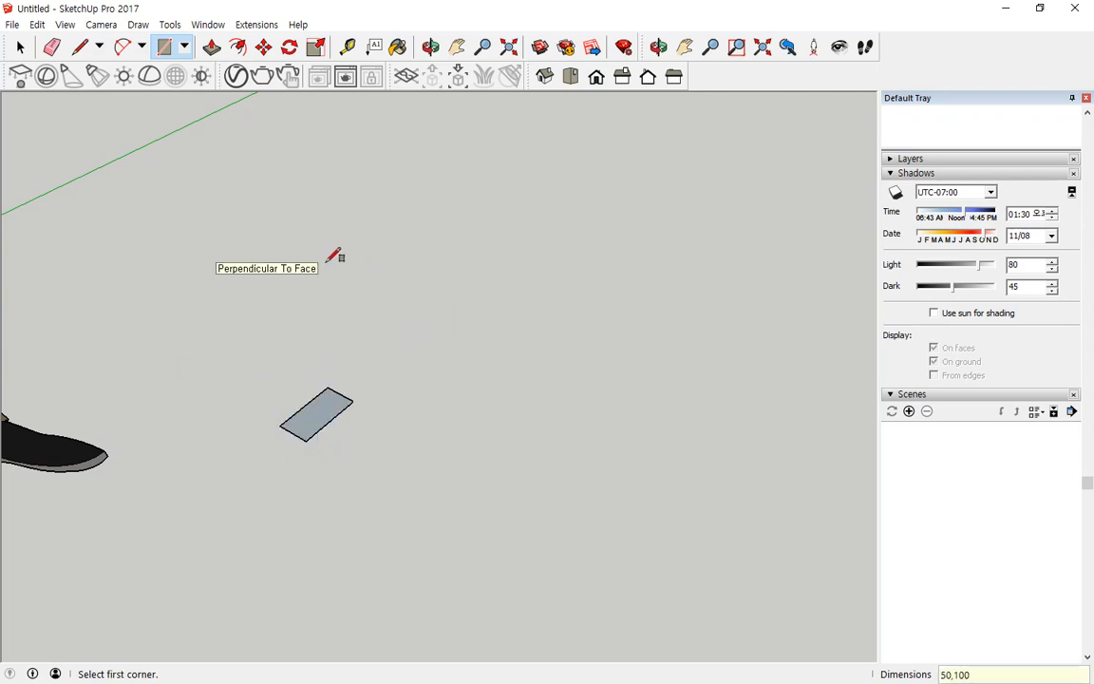
left_click(213, 50)
left_click(317, 415)
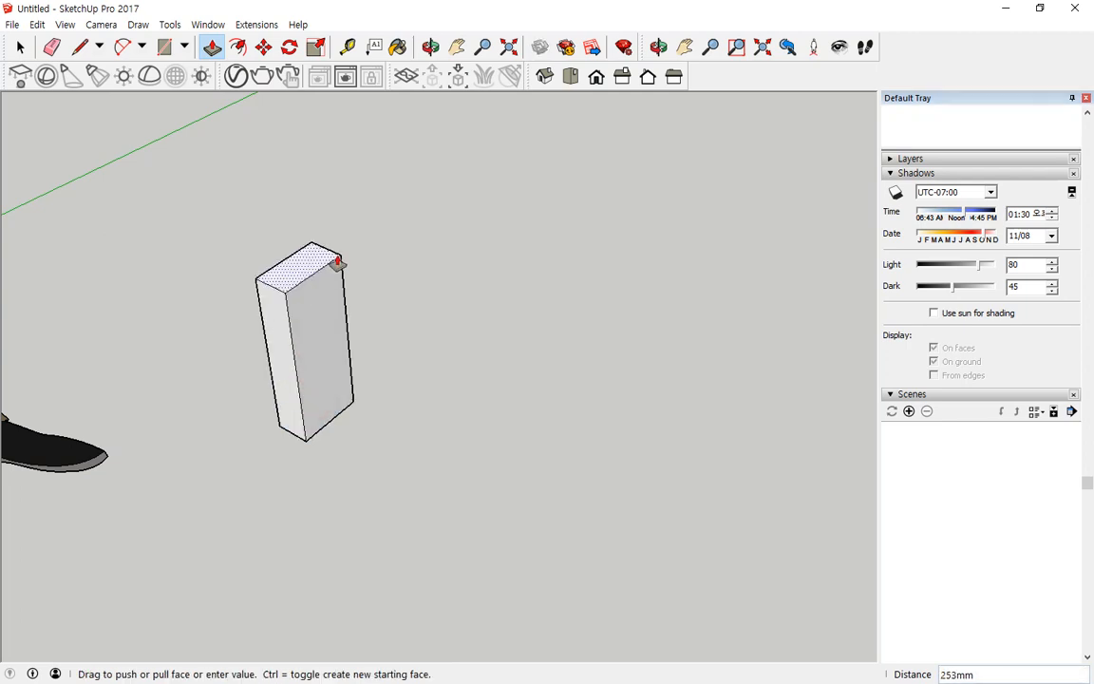
type("800")
key("Return")
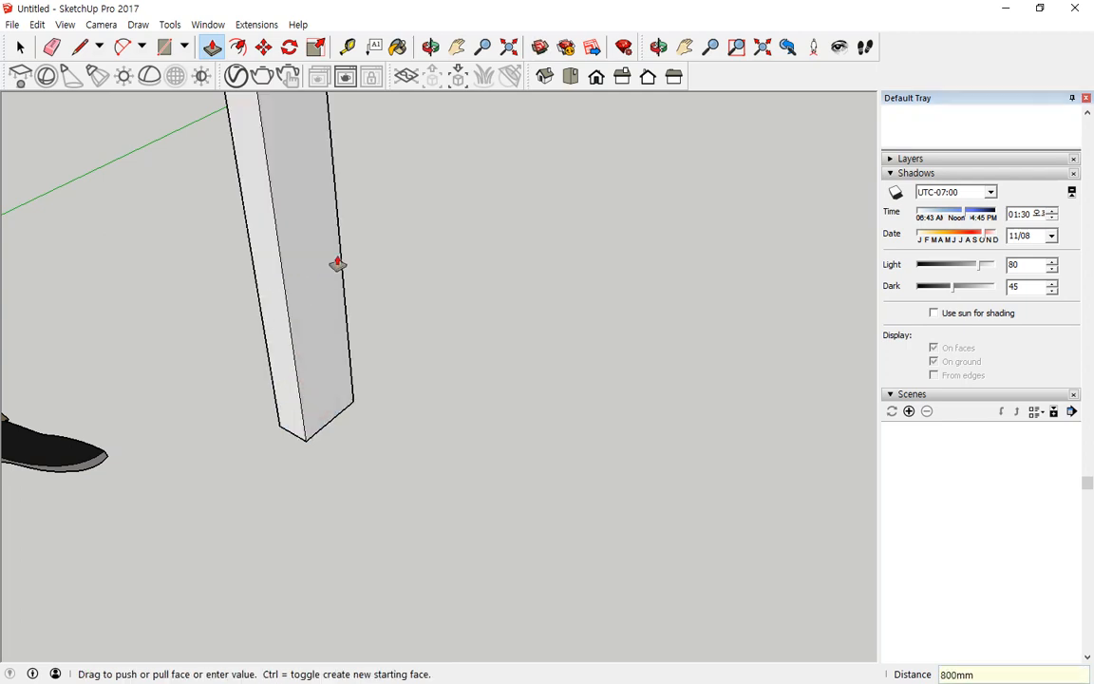
Step: Make the entire post a component with a definition name containing "긴것"
left_click(20, 47)
left_click(276, 182)
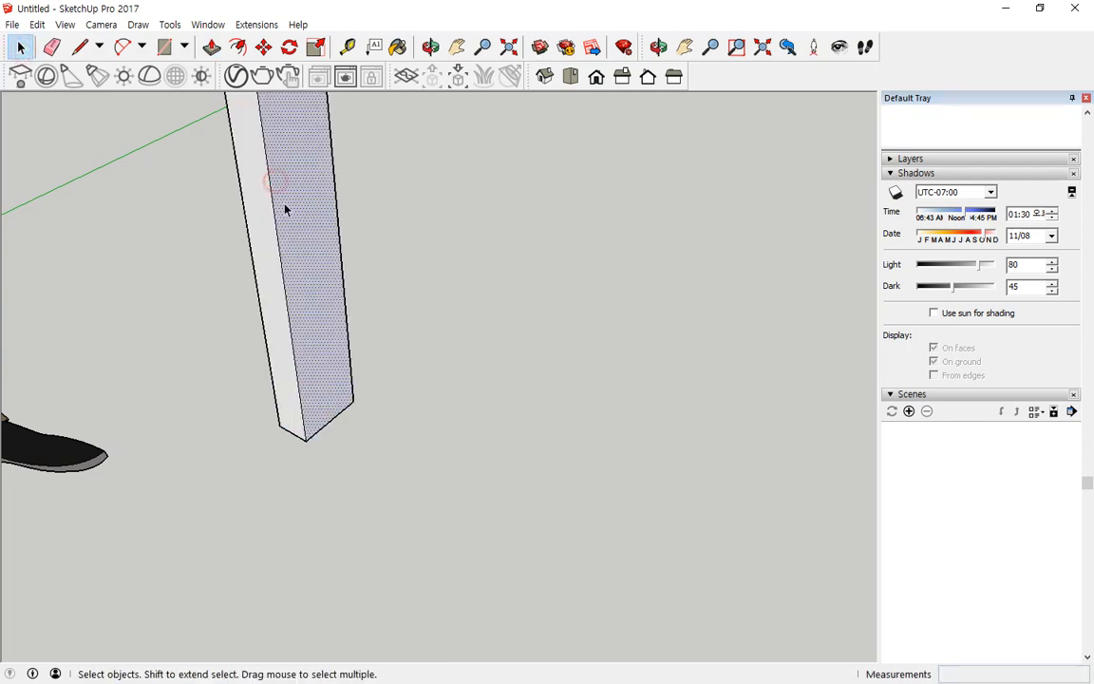
triple_click(287, 208)
right_click(288, 173)
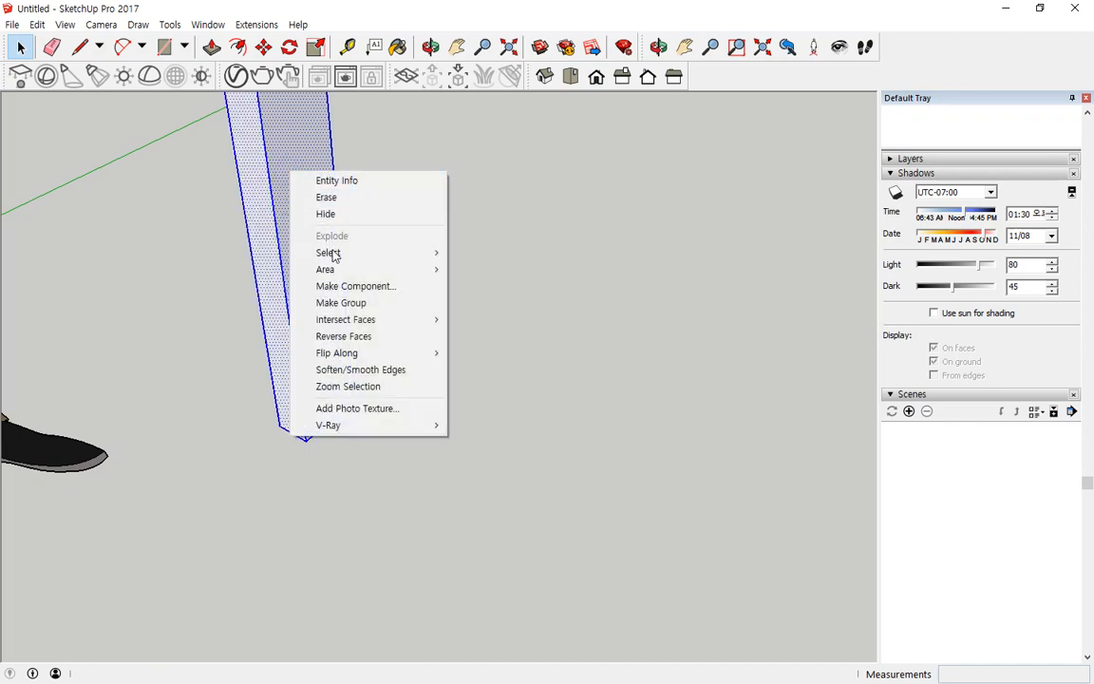
left_click(371, 287)
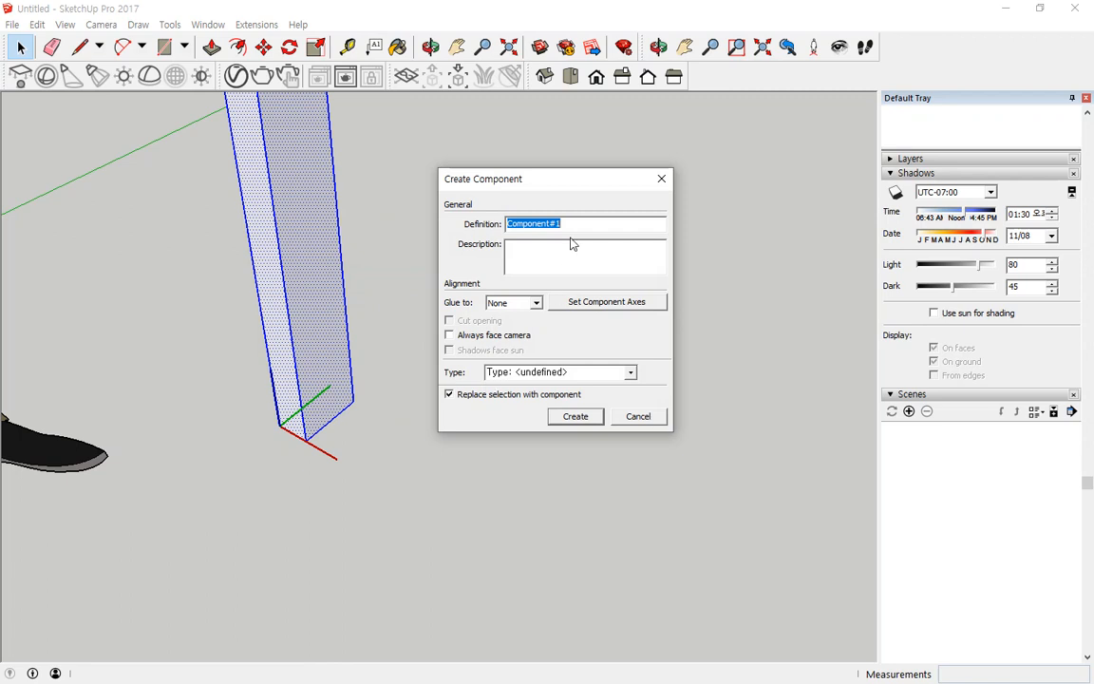
type("ㄱ")
type("무 긴것")
key("Return")
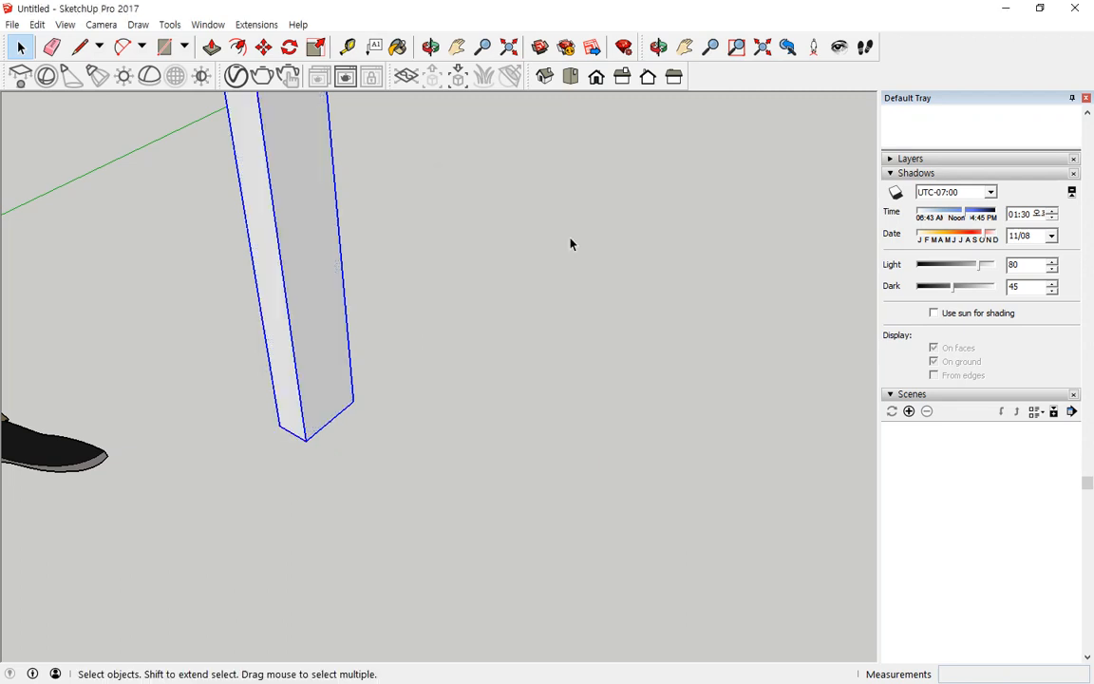
Step: Draw a 100 × 50 mm rectangle from the post's front bottom corner, locked to the plane perpendicular to the red axis
scroll(395, 325, "down", 5)
middle_click_drag(395, 325, 257, 446)
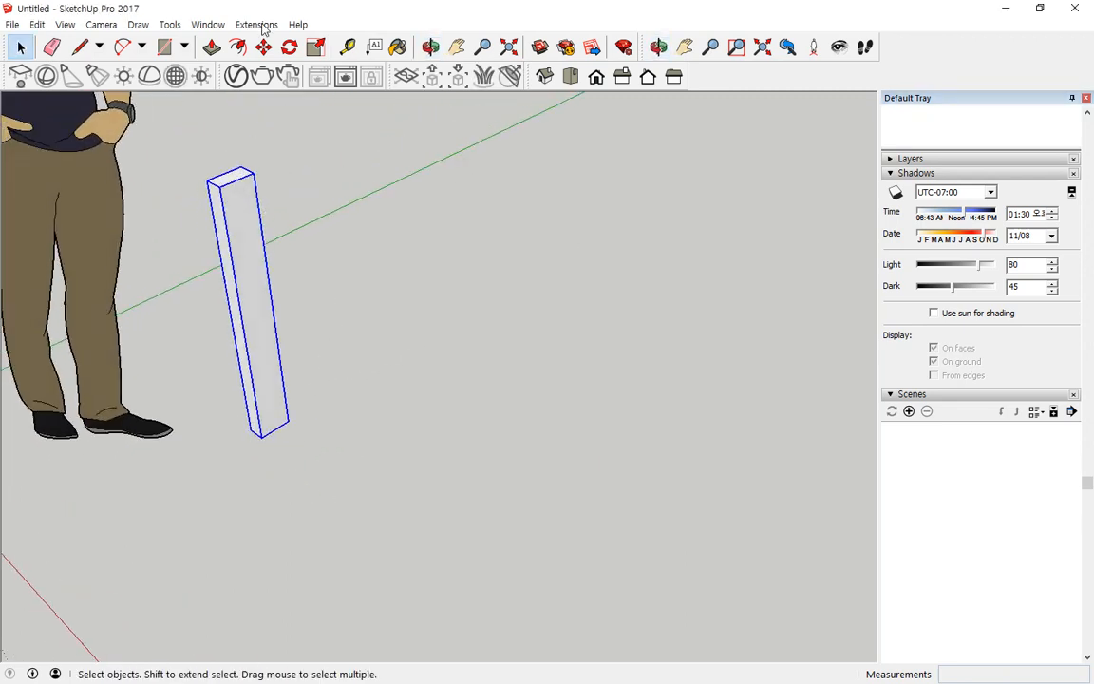
left_click(164, 47)
left_click(258, 435)
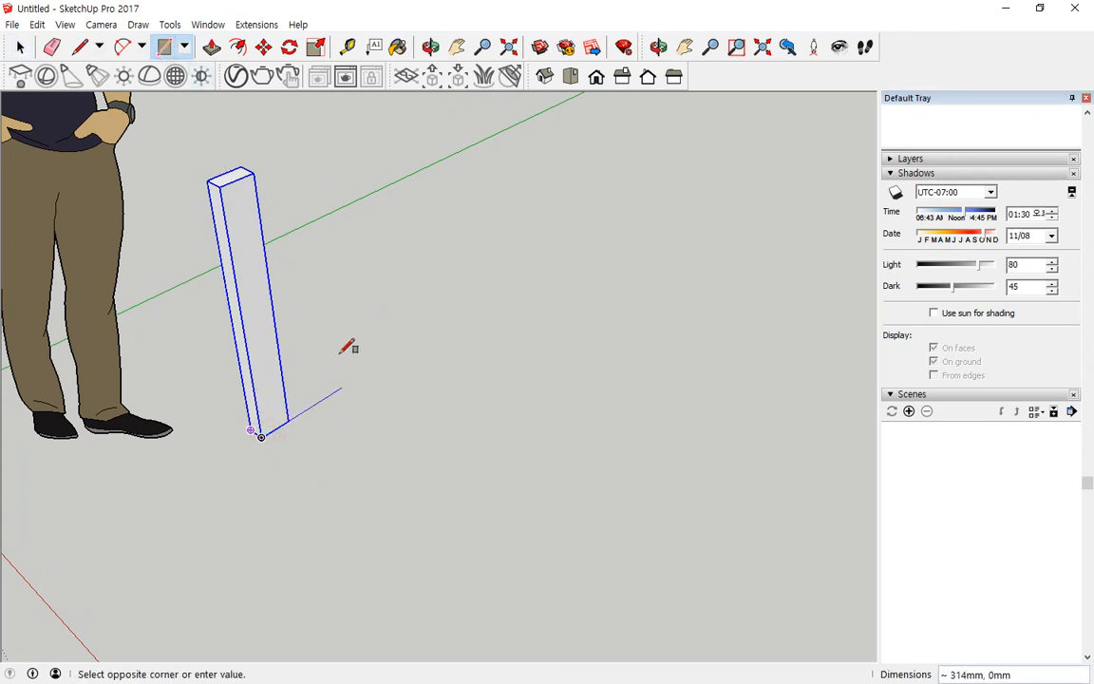
scroll(342, 345, "up", 3)
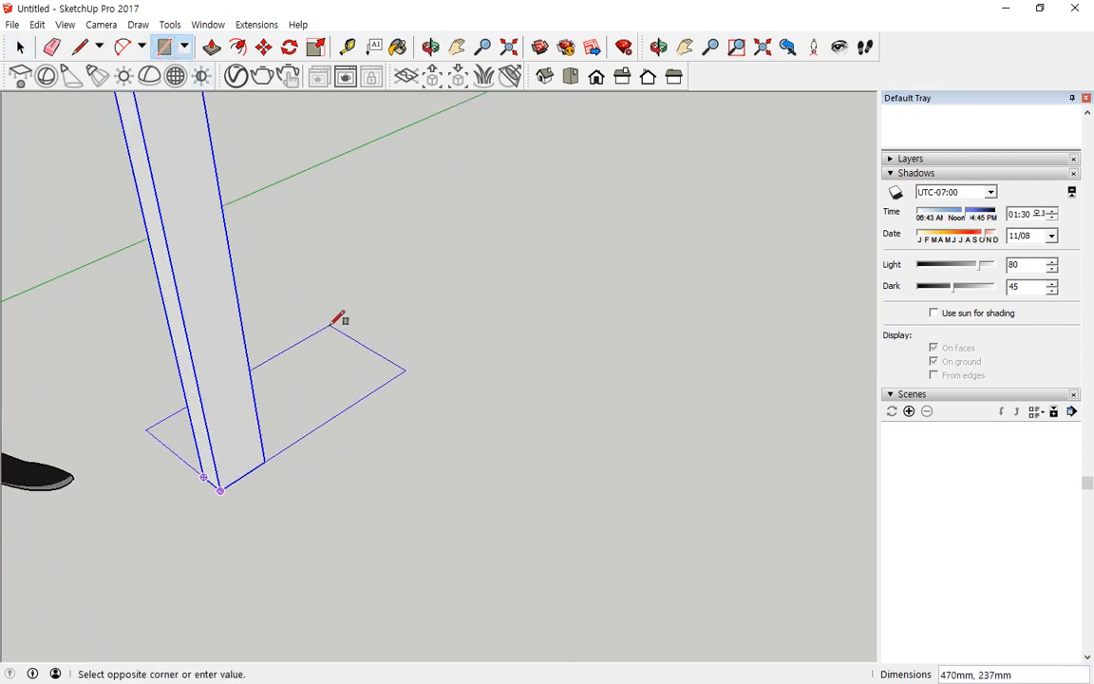
key("Right")
key("Left")
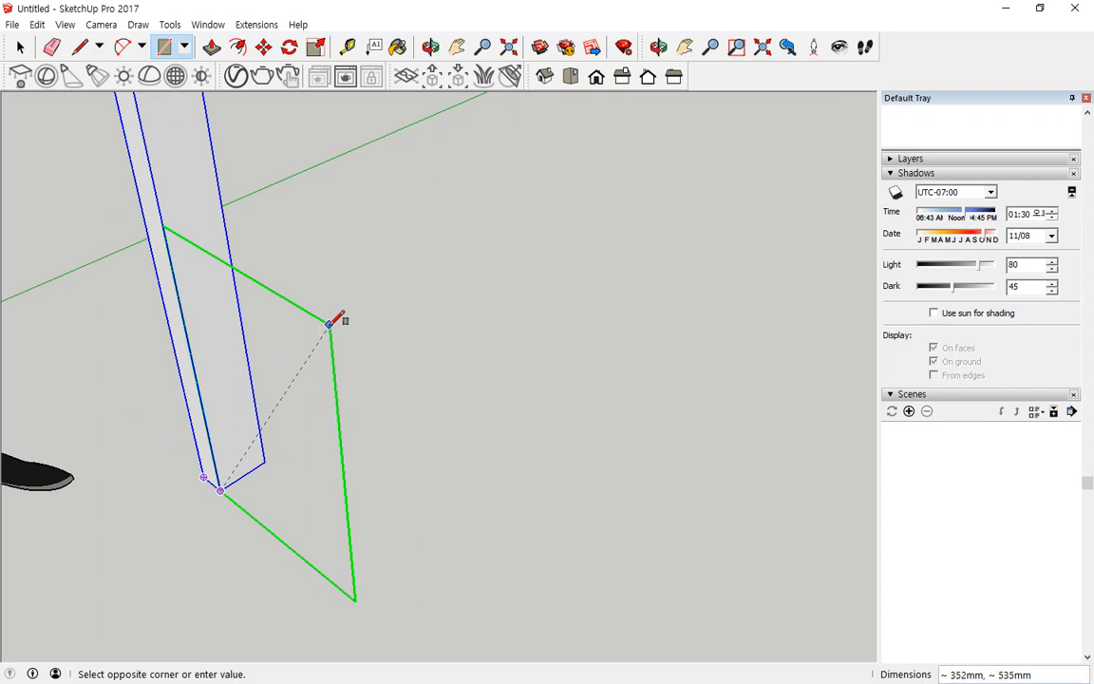
key("Up")
key("Right")
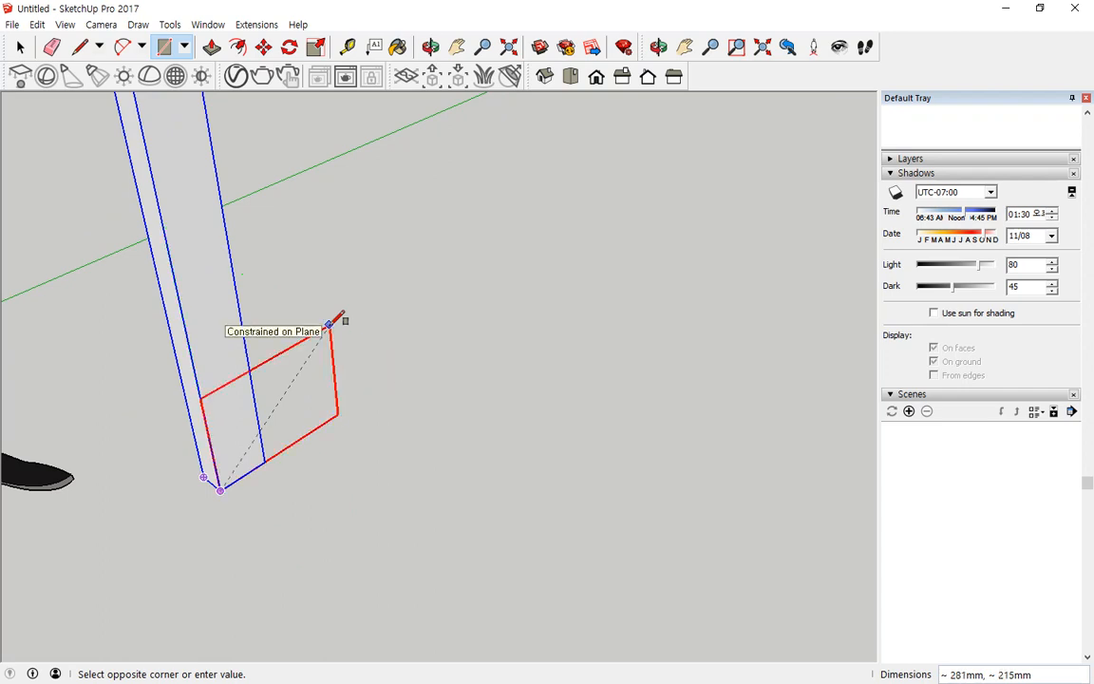
type("100,50")
key("Return")
Step: Pull the small rectangle at the post's base outward 450 mm to form a horizontal bar
left_click(211, 46)
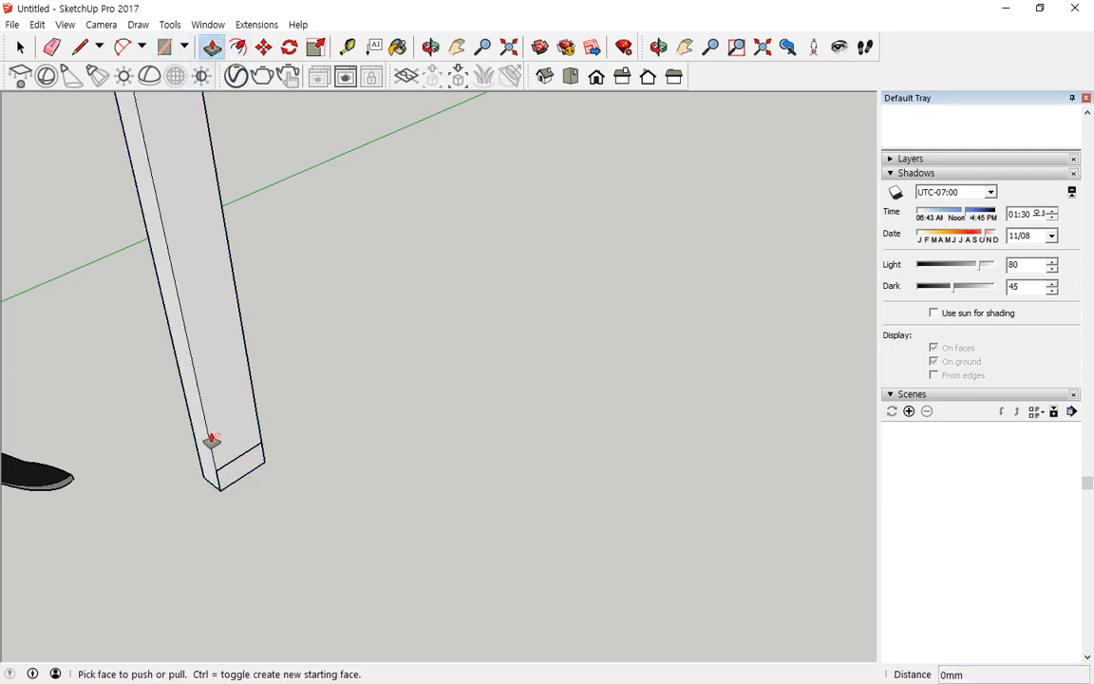
left_click(247, 471)
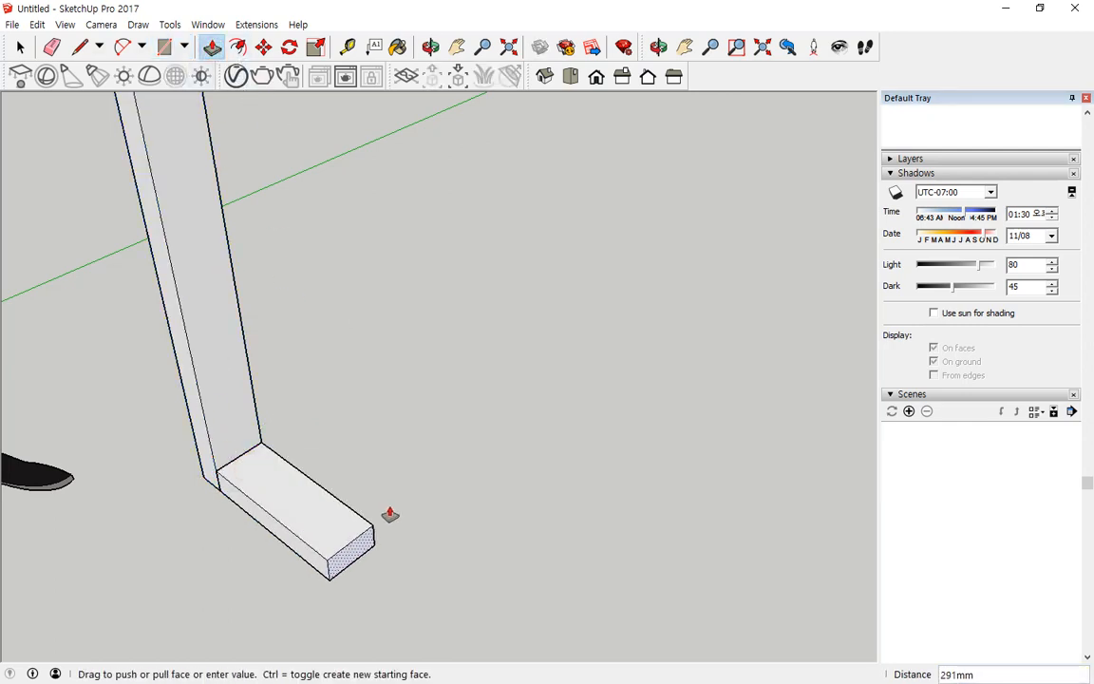
type("450")
key("Return")
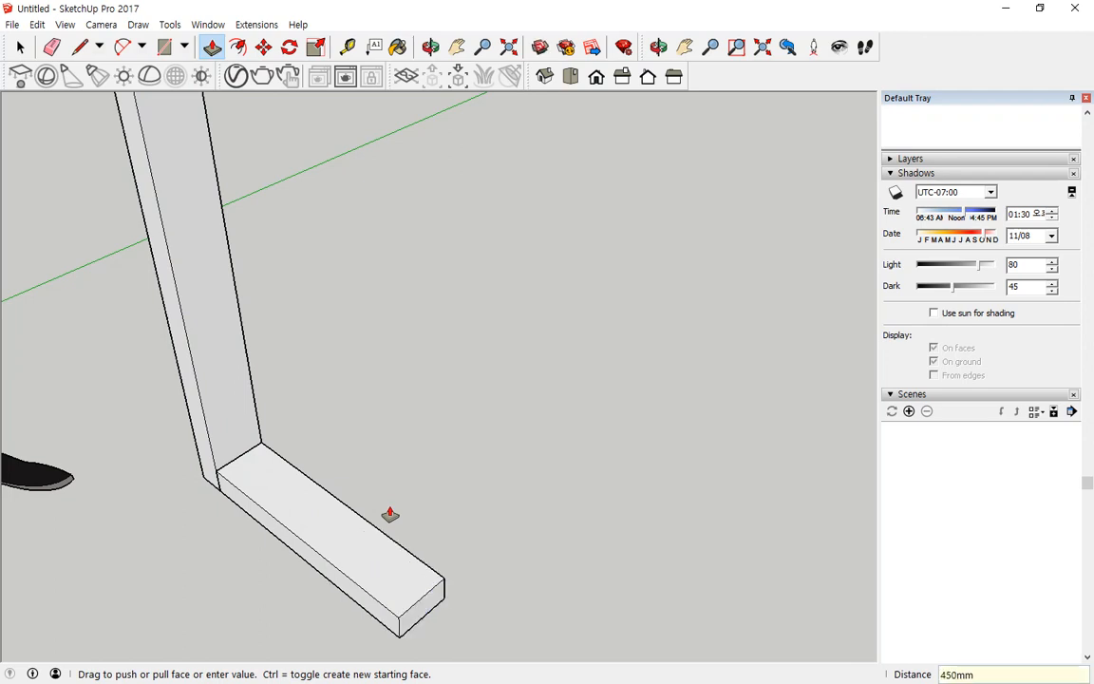
Step: Make the entire horizontal bar at the post's base a component named "짧은 나무"
middle_click_drag(331, 281, 180, 175)
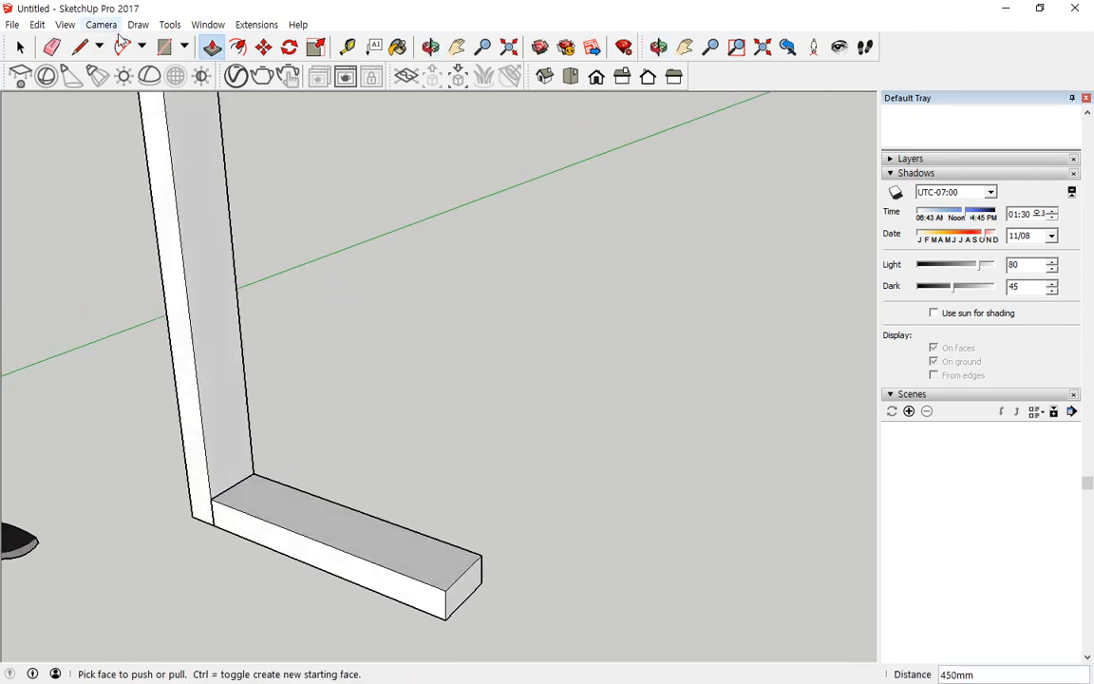
left_click(19, 46)
triple_click(329, 528)
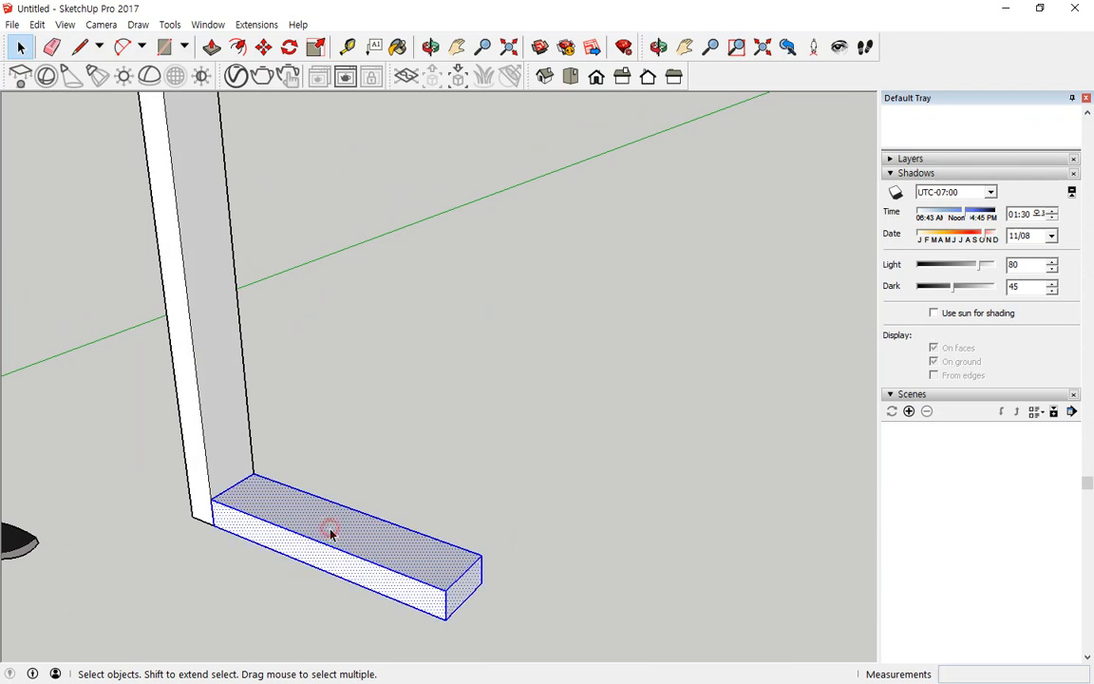
right_click(332, 525)
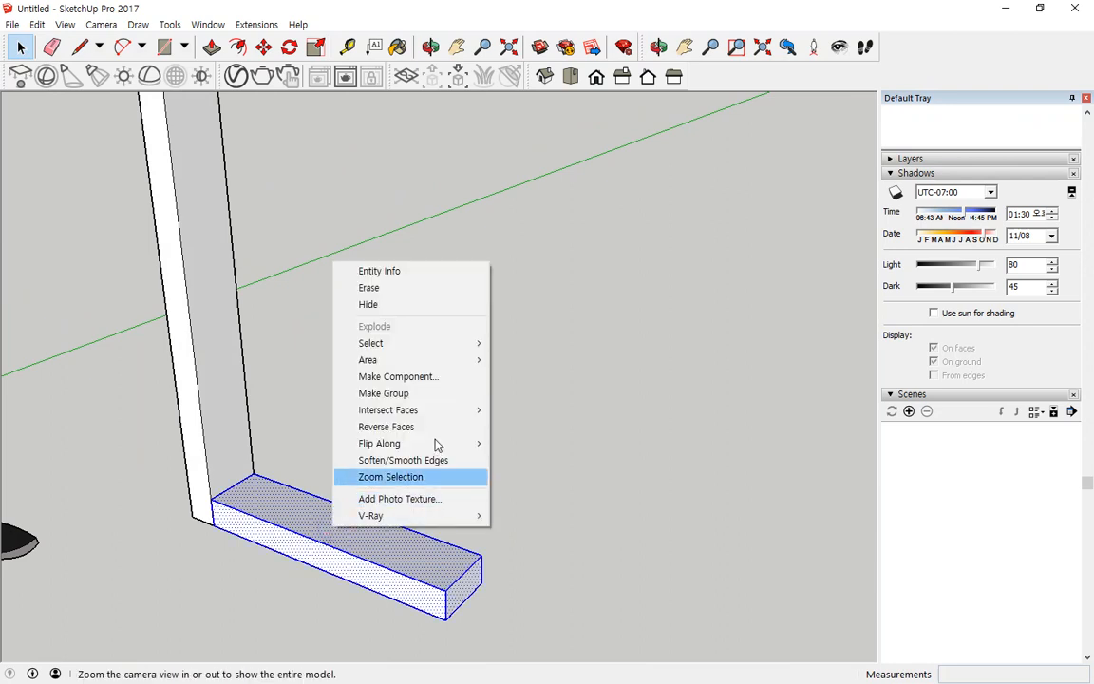
left_click(432, 377)
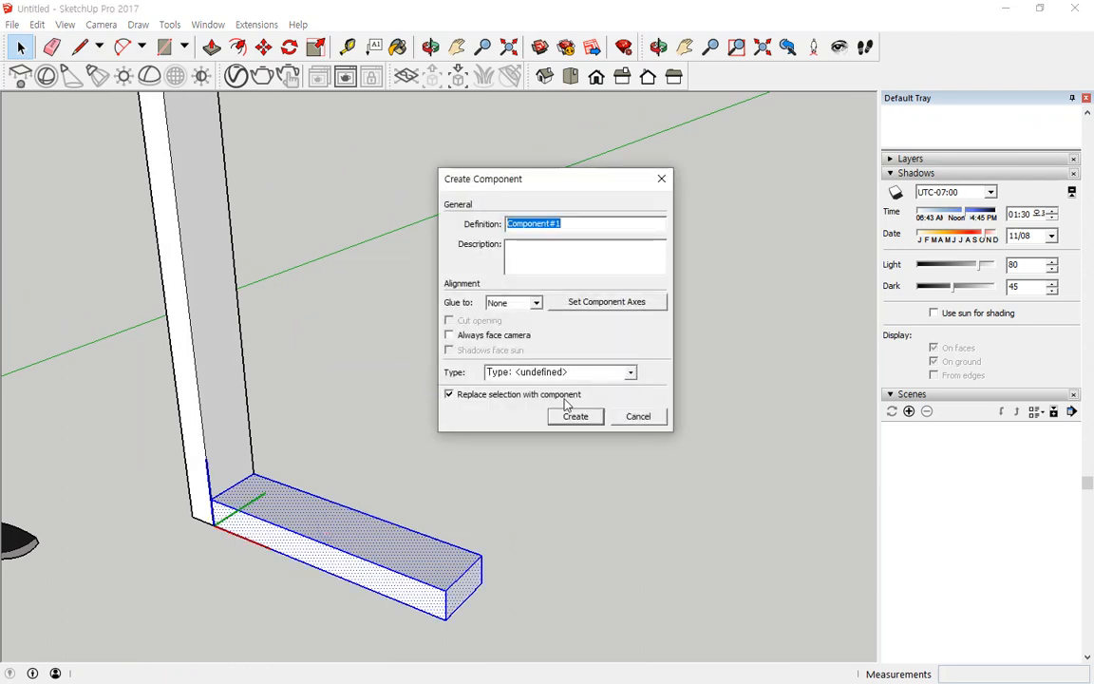
type("ㅉ")
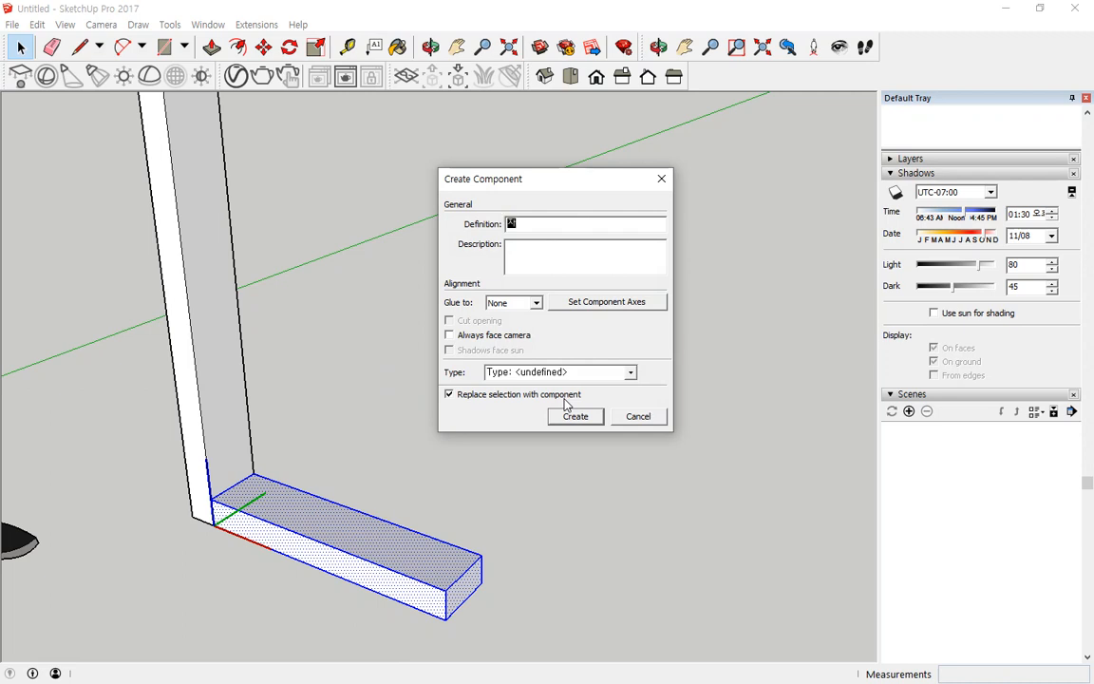
type("은 나무")
key("Return")
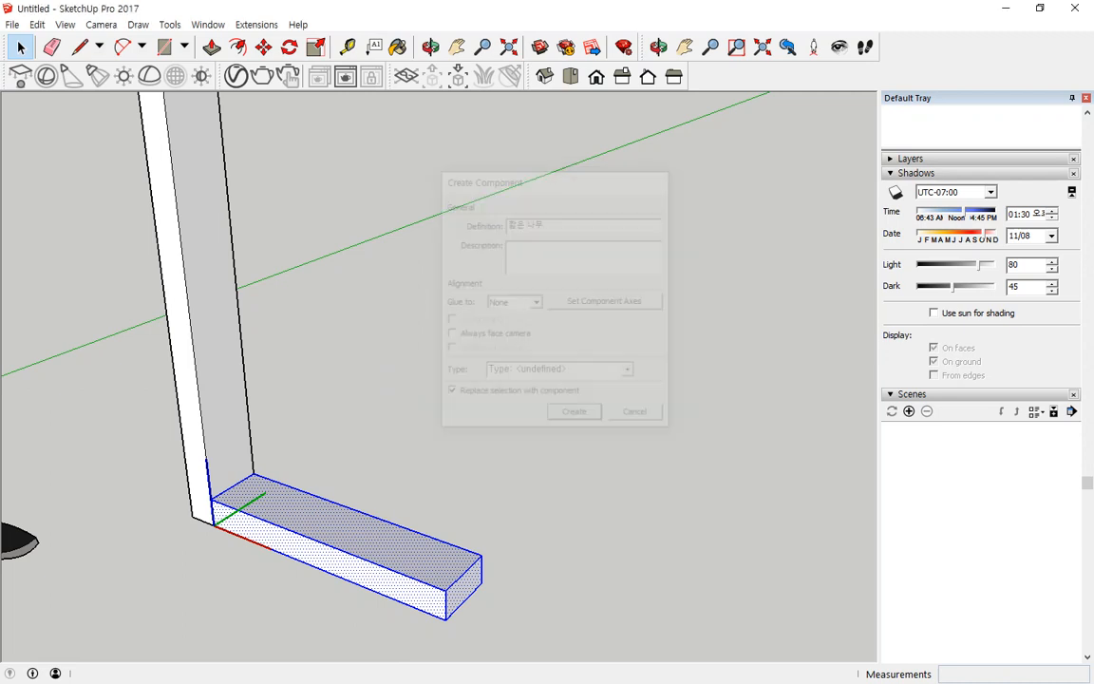
middle_click_drag(556, 418, 341, 546)
mouse_move(285, 521)
left_mouse_down()
mouse_move(309, 479)
mouse_move(274, 386)
mouse_move(278, 337)
mouse_move(320, 273)
left_mouse_up()
left_click_drag(313, 229, 273, 202)
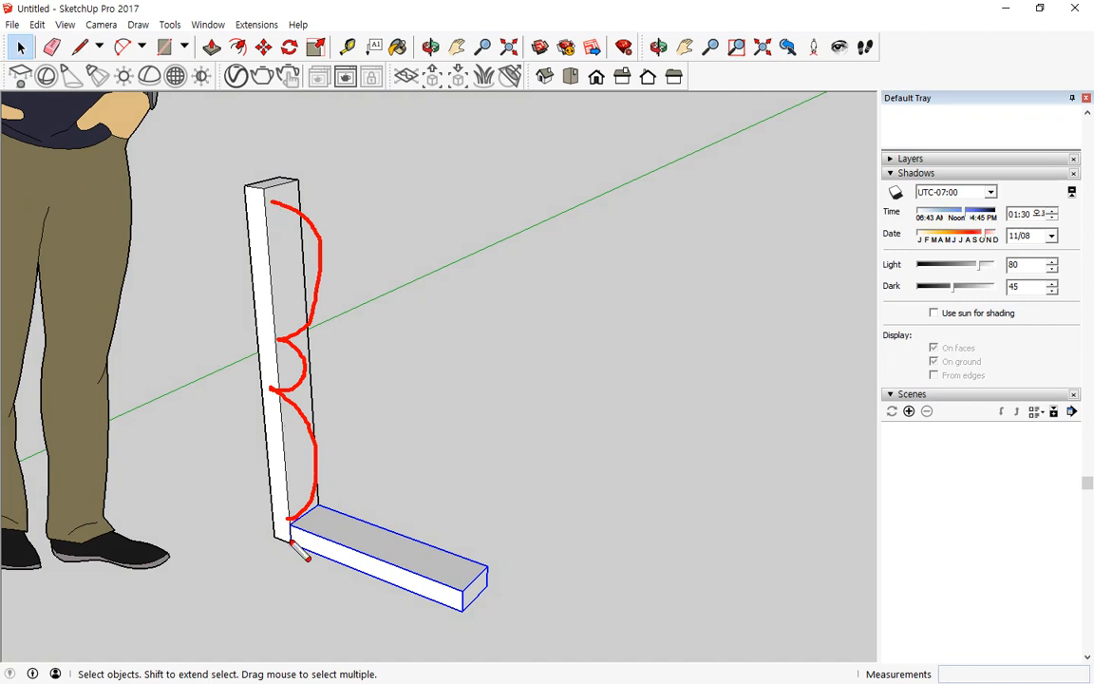
mouse_move(294, 555)
left_mouse_down()
mouse_move(287, 533)
mouse_move(285, 549)
left_mouse_up()
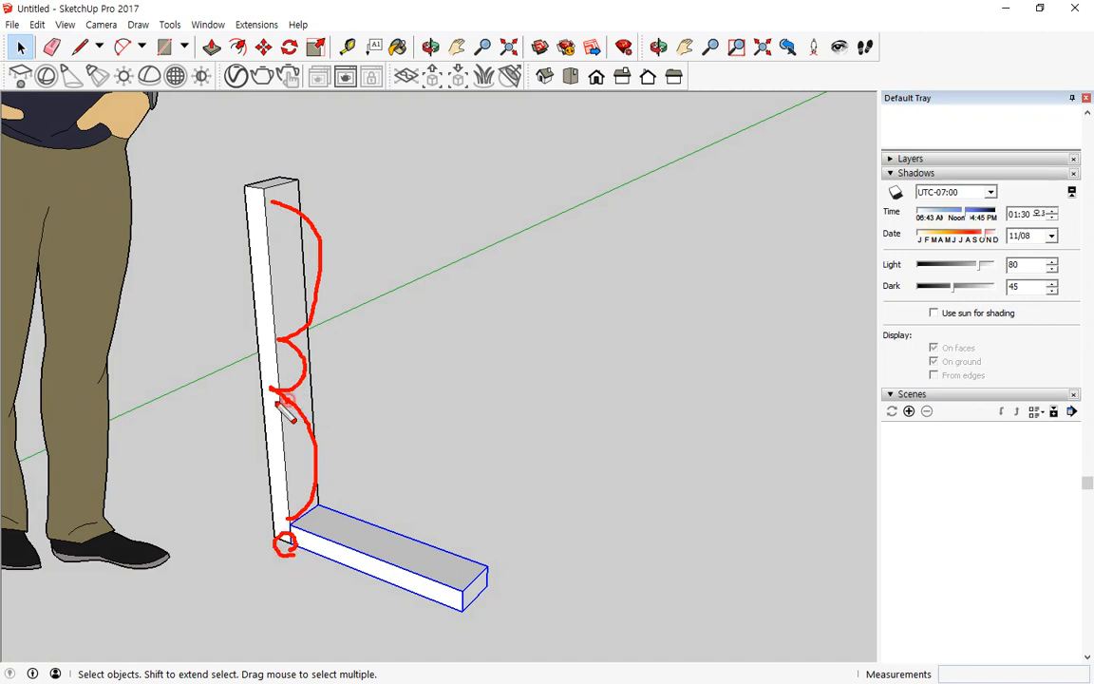
mouse_move(290, 403)
left_mouse_down()
mouse_move(277, 382)
mouse_move(285, 397)
left_mouse_up()
key("Escape")
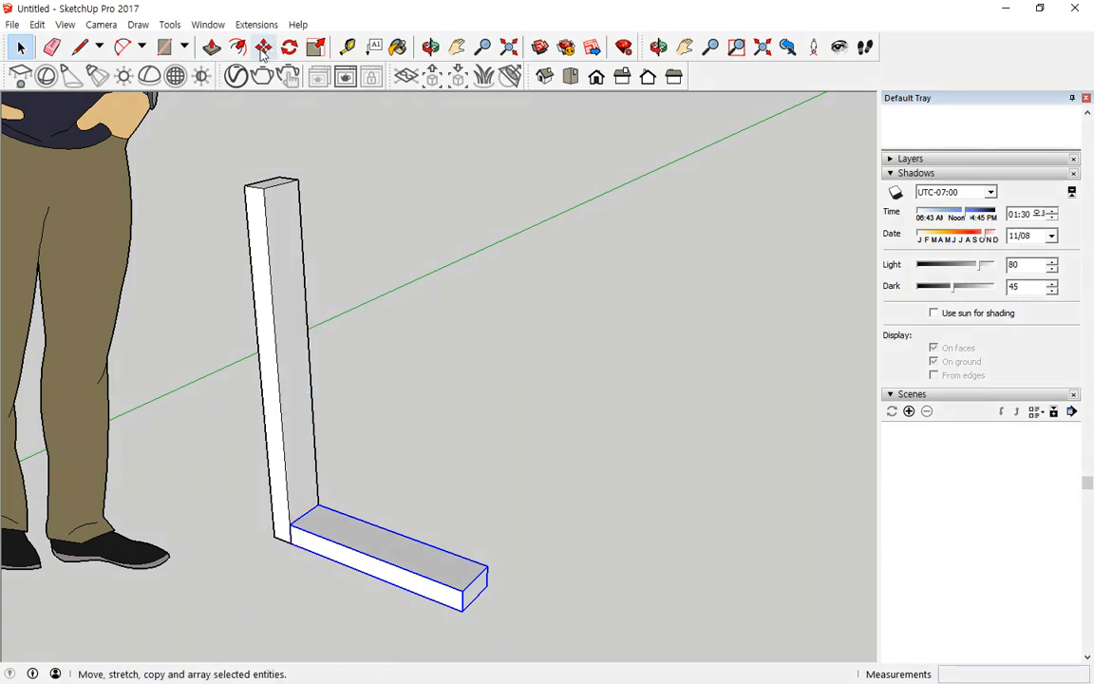
Step: Copy the short bar 375 mm straight up along the post
left_click(263, 46)
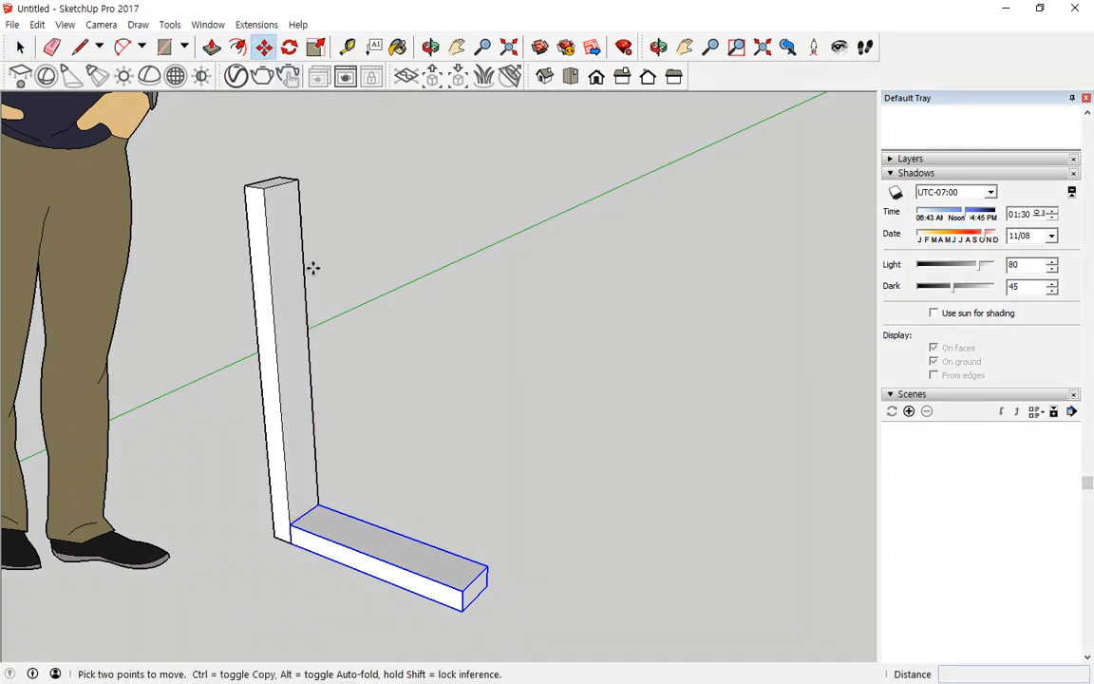
left_click(290, 541)
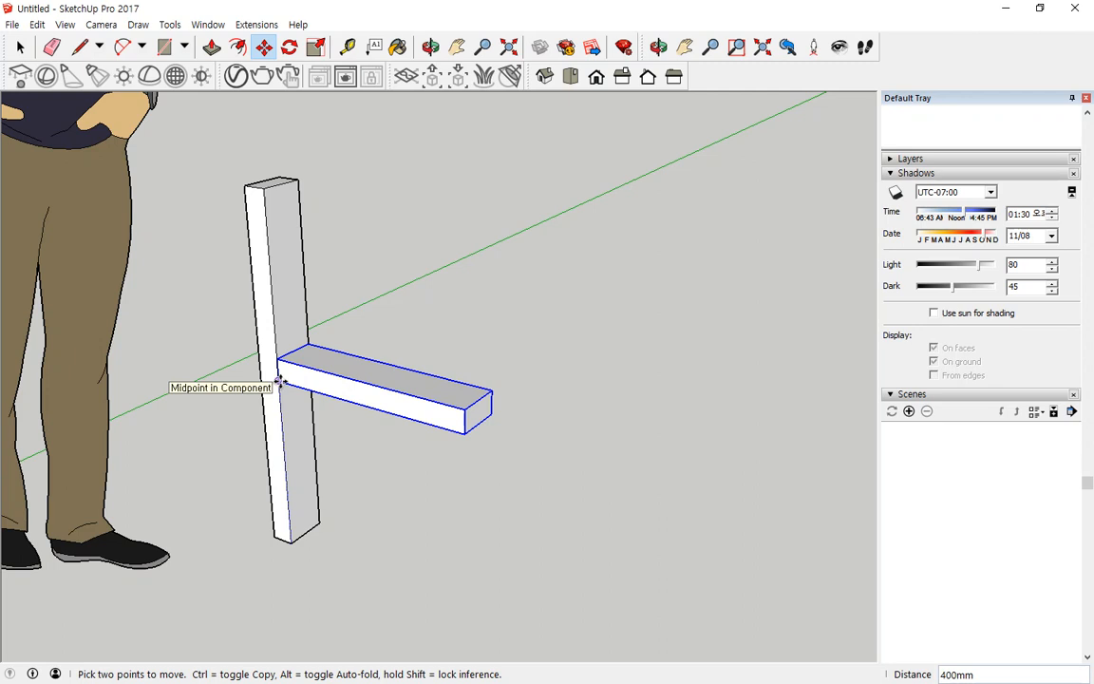
left_click(279, 381)
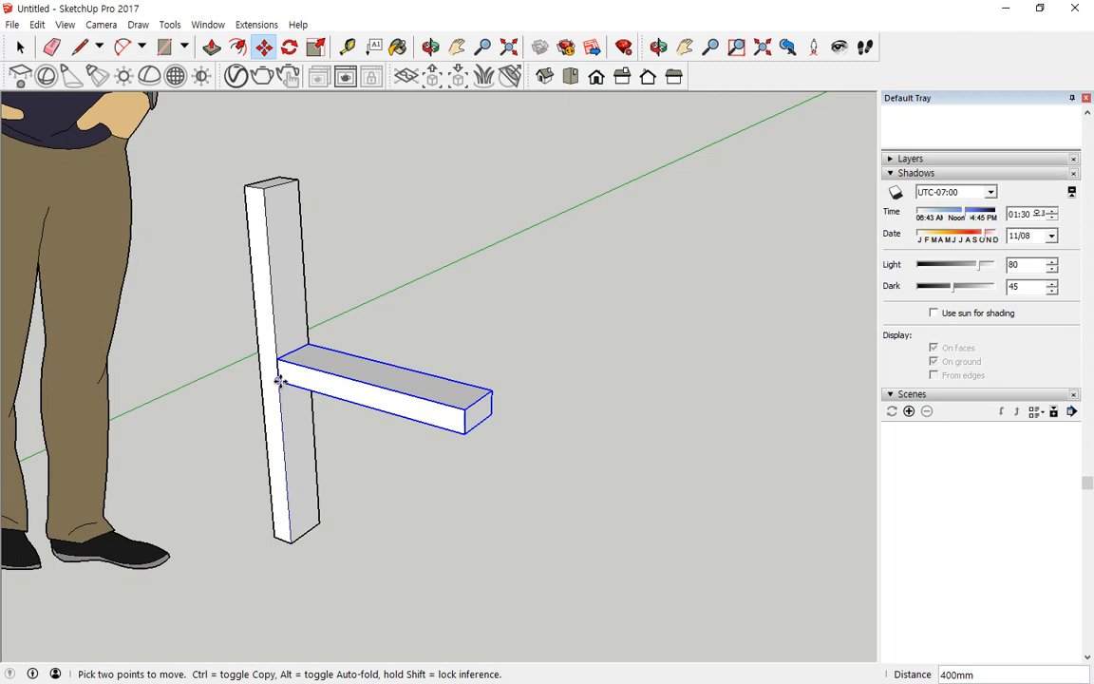
key("ctrl")
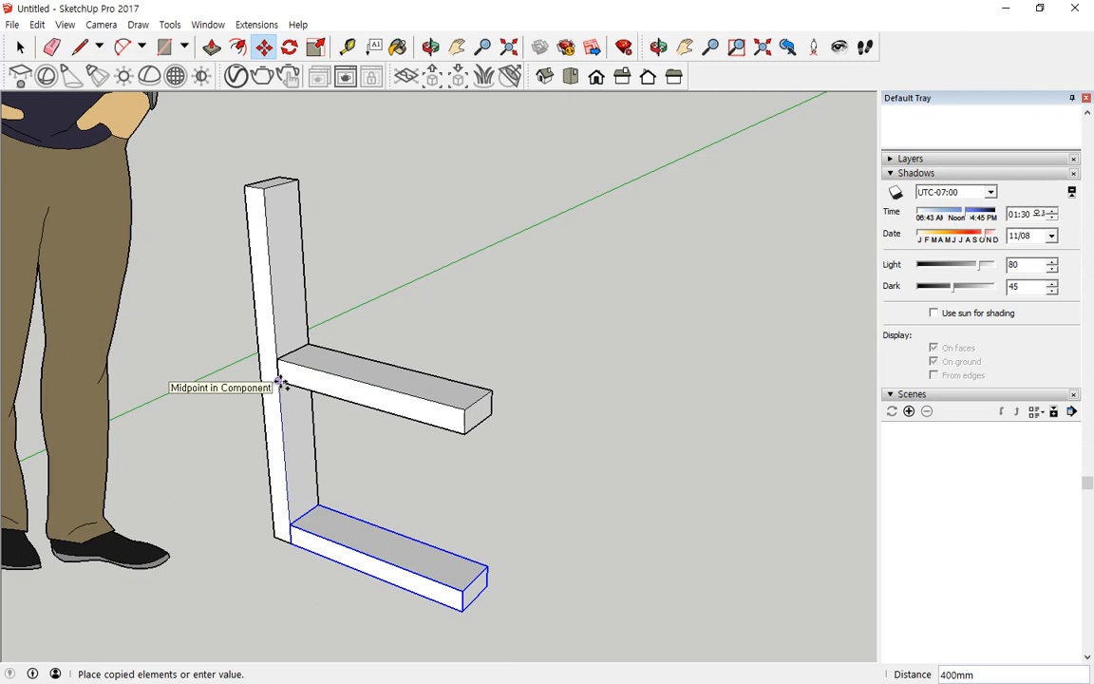
type("375")
key("Return")
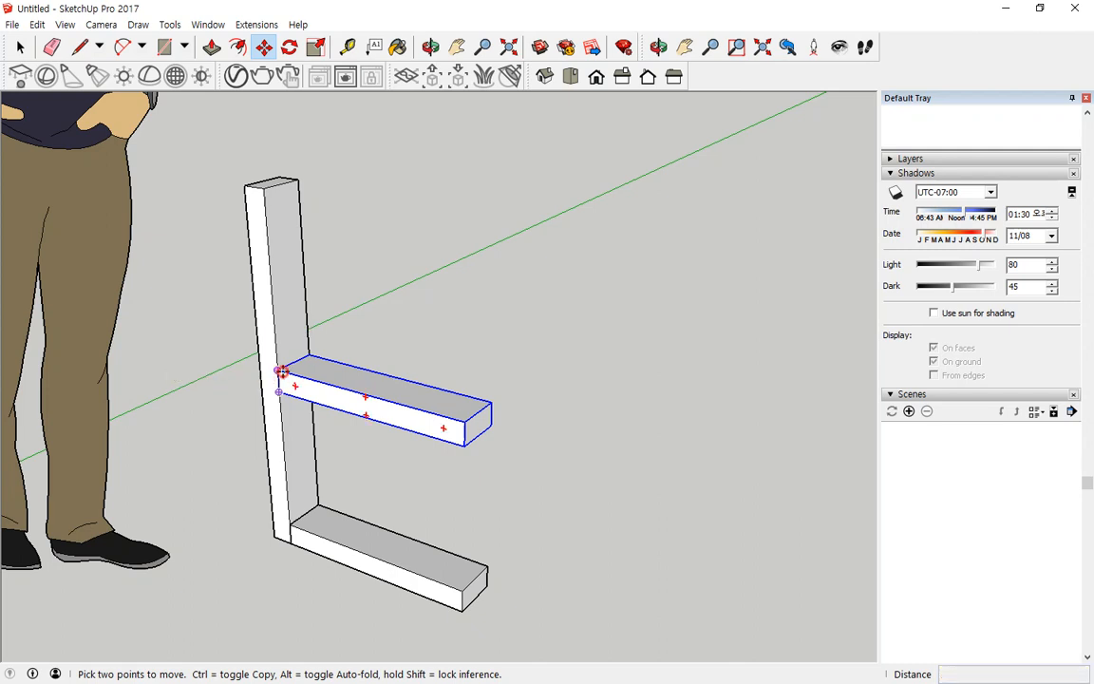
Step: Copy the middle bar upward so that its upper corner meets the post's top corner
left_click(282, 370)
key("ctrl")
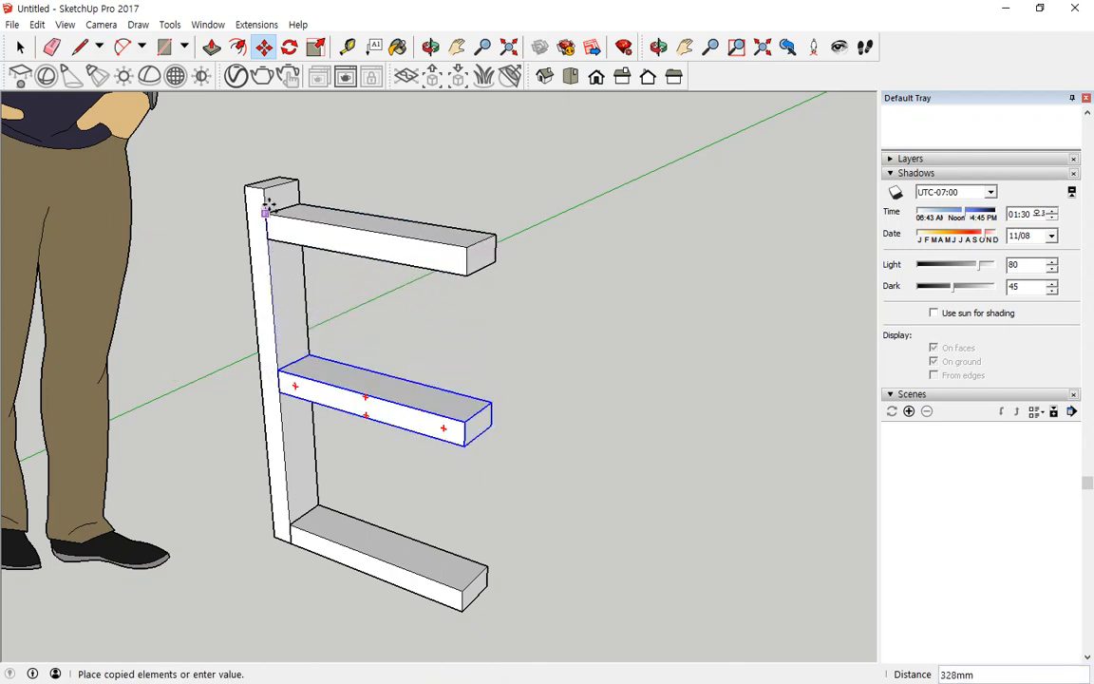
left_click(267, 190)
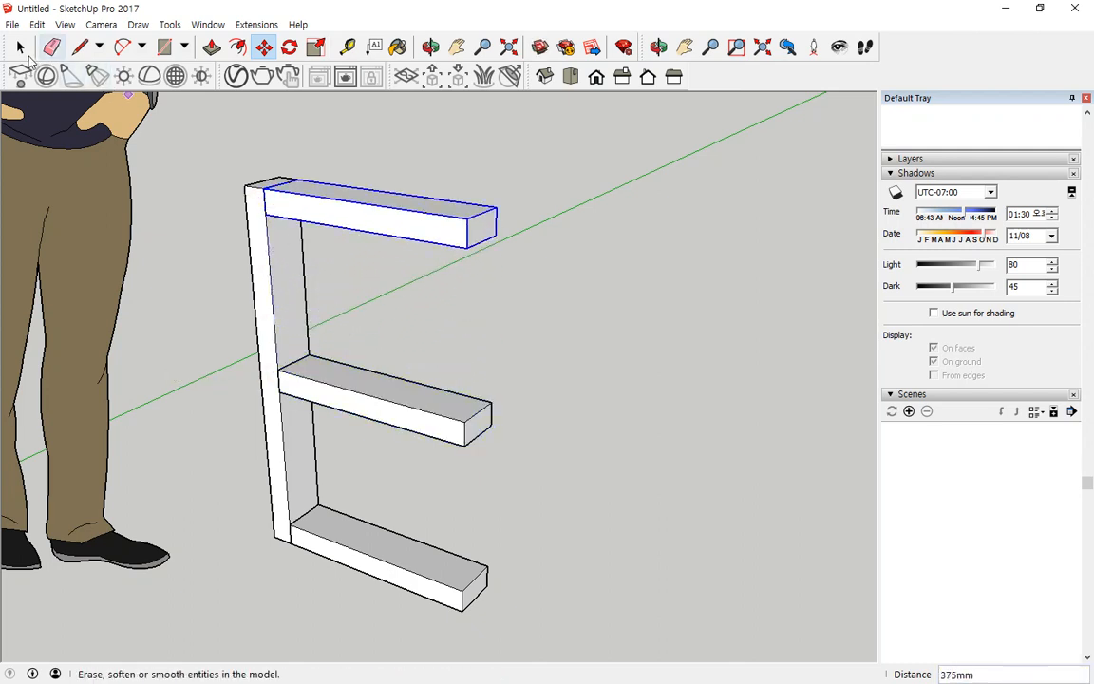
Step: Copy the post 500 mm along the red axis onto the free ends of the three bars
left_click(22, 48)
left_click(259, 277)
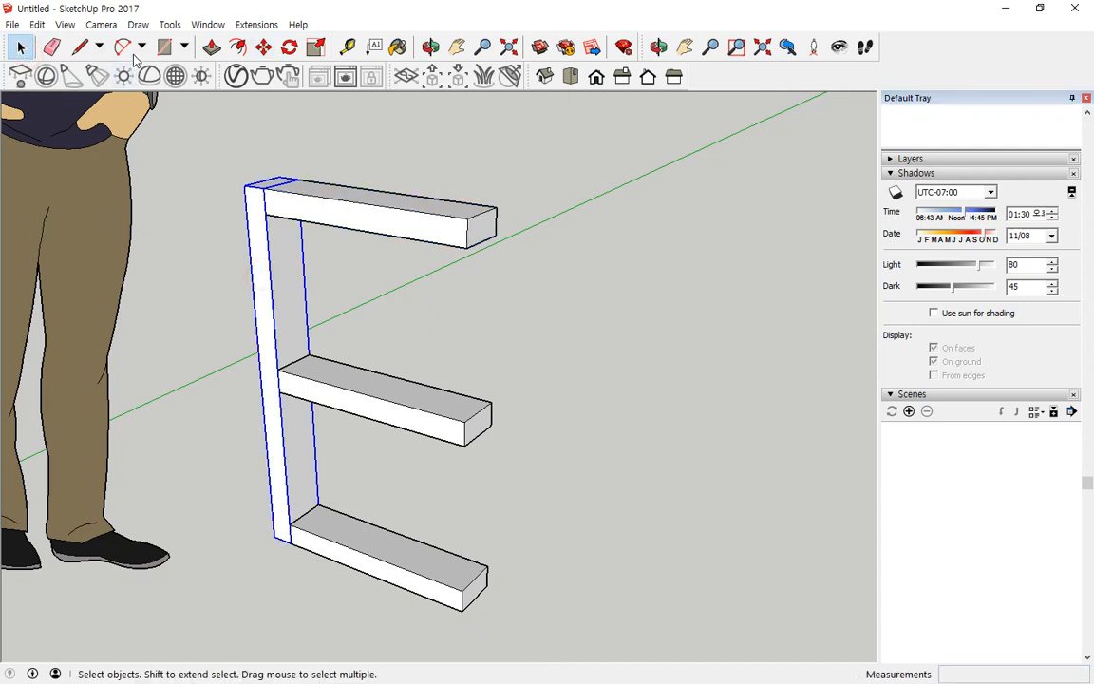
left_click(263, 46)
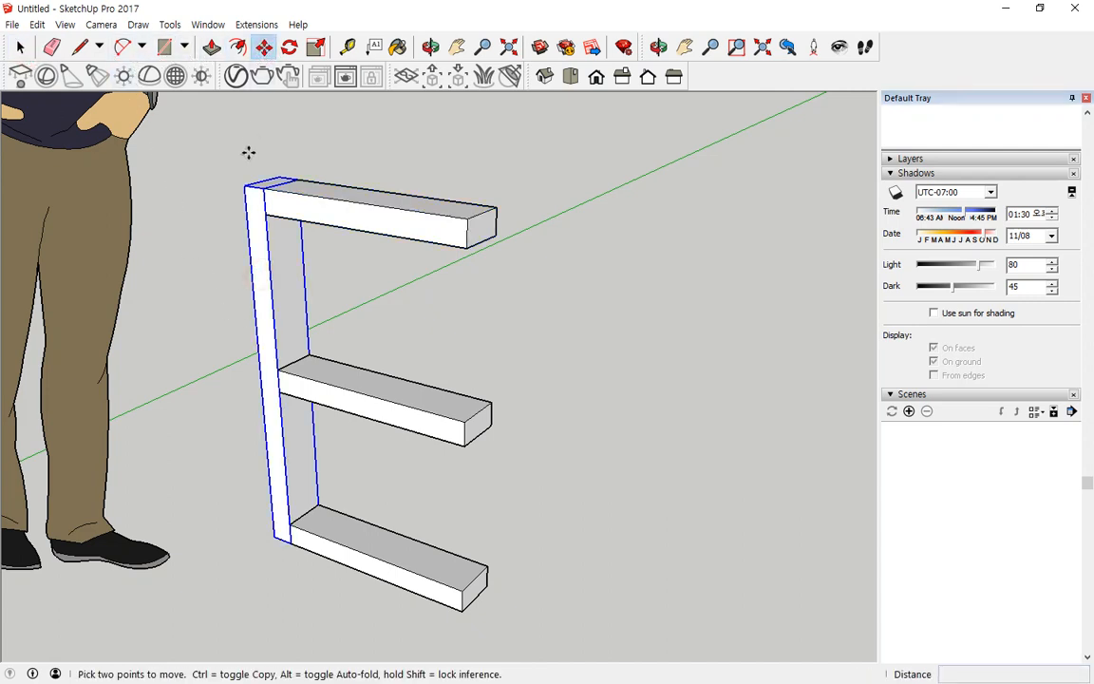
left_click(244, 183)
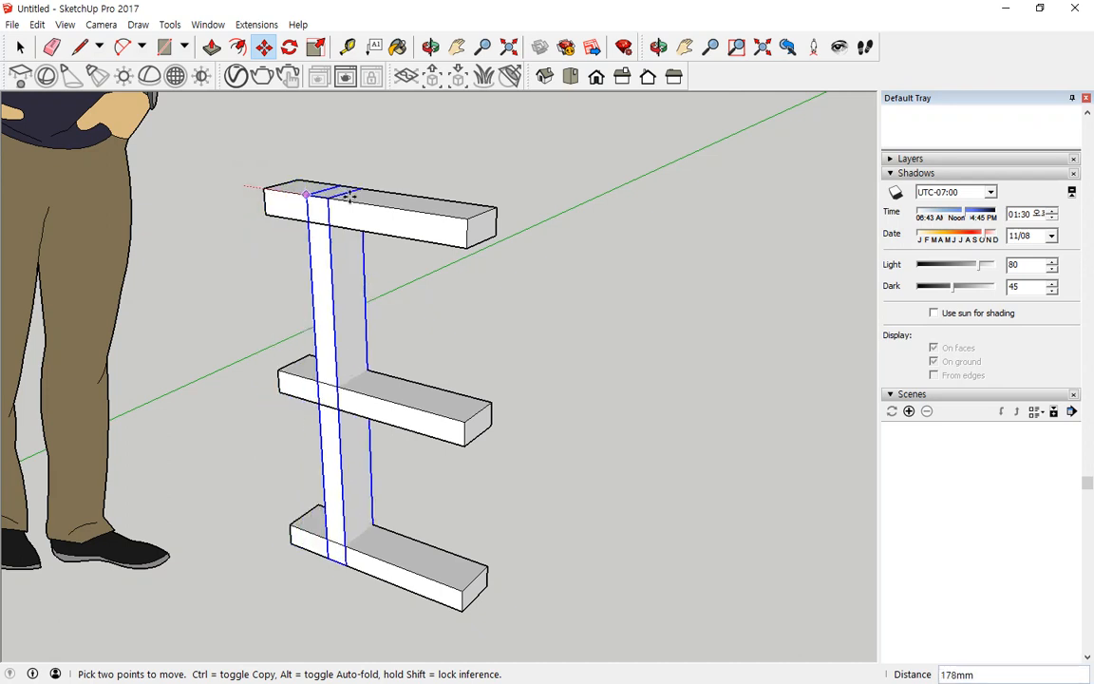
key("ctrl")
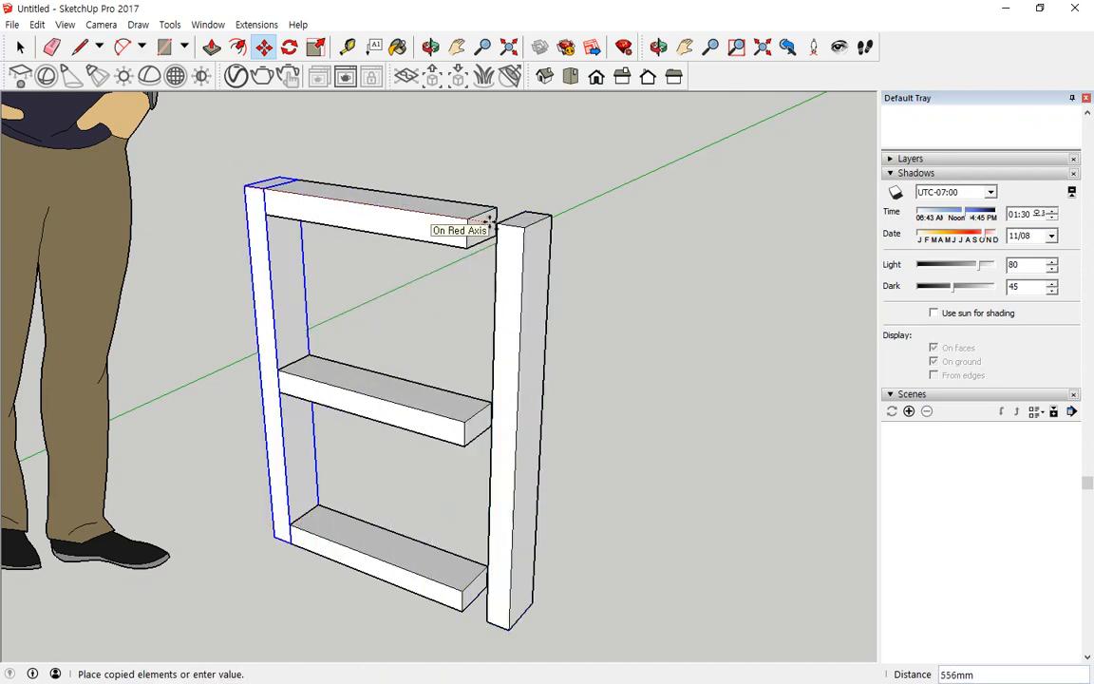
left_click(472, 219)
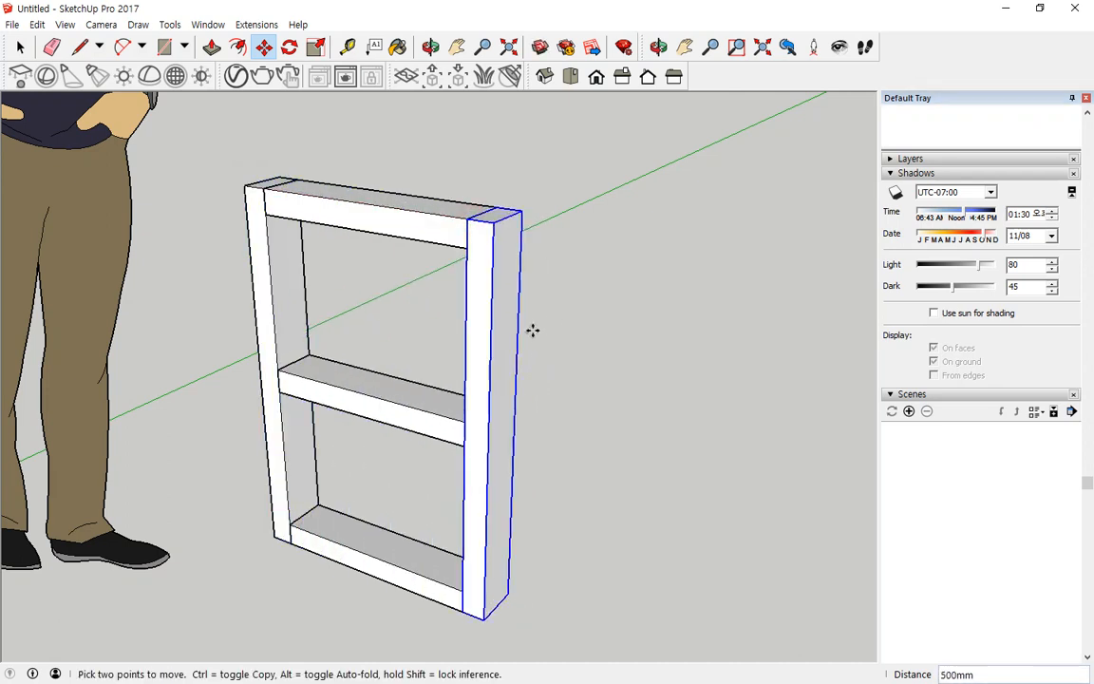
Step: Copy all three bars 500 mm along the red axis to the outer side of the second post
key("space")
left_click_drag(394, 164, 337, 590)
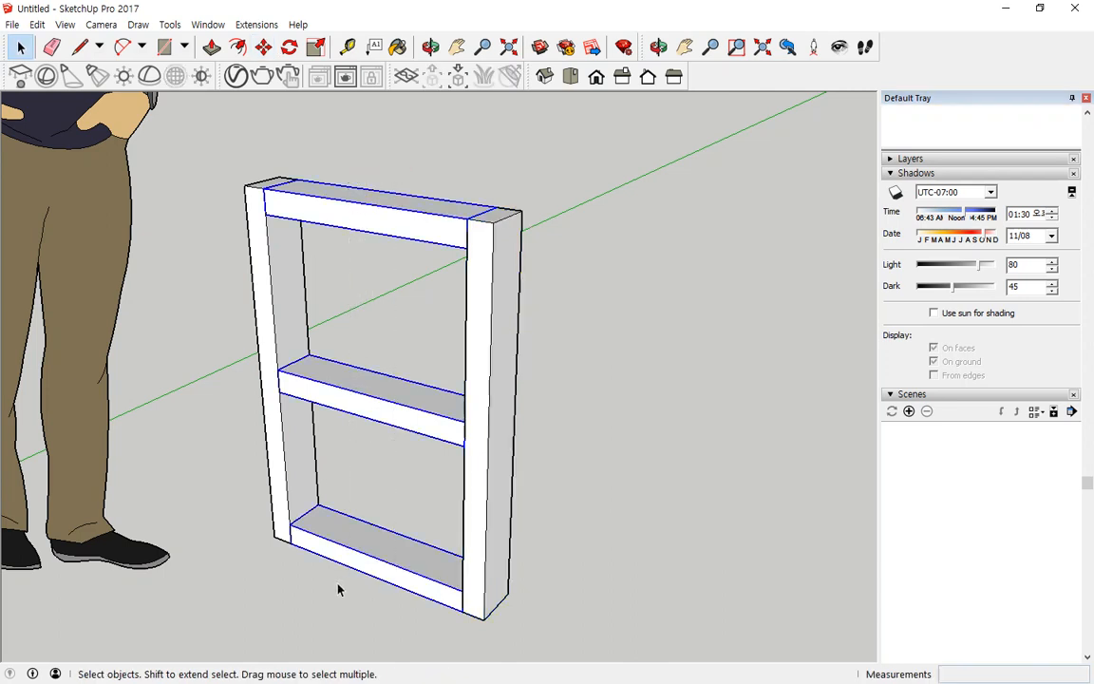
left_click(263, 47)
left_click(265, 189)
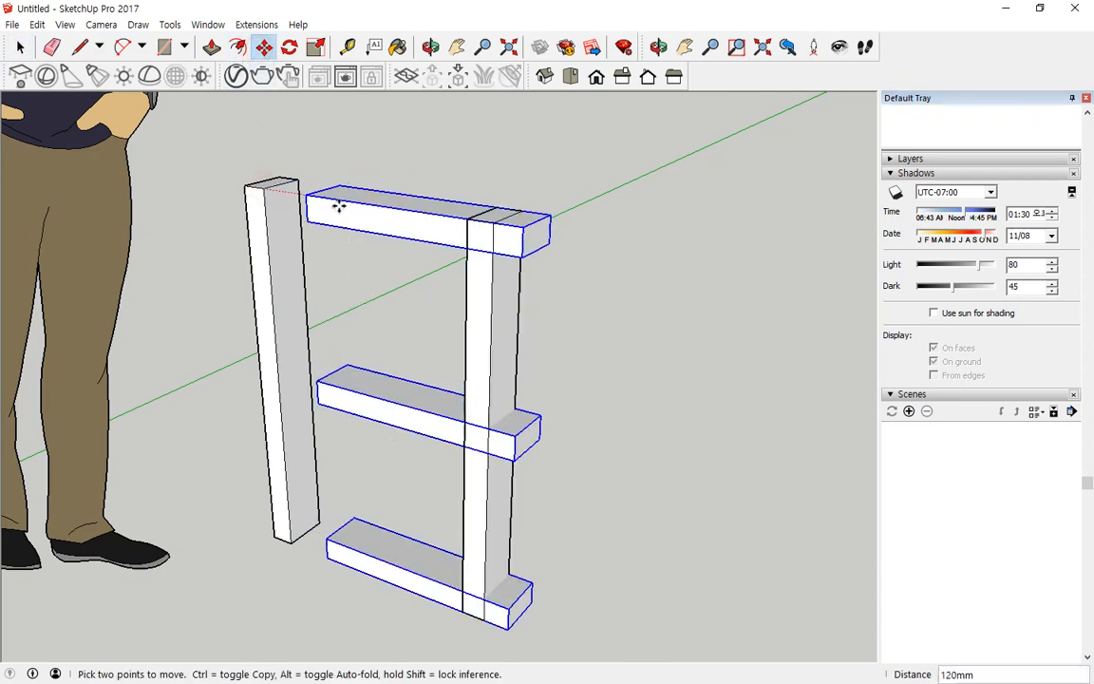
key("ctrl")
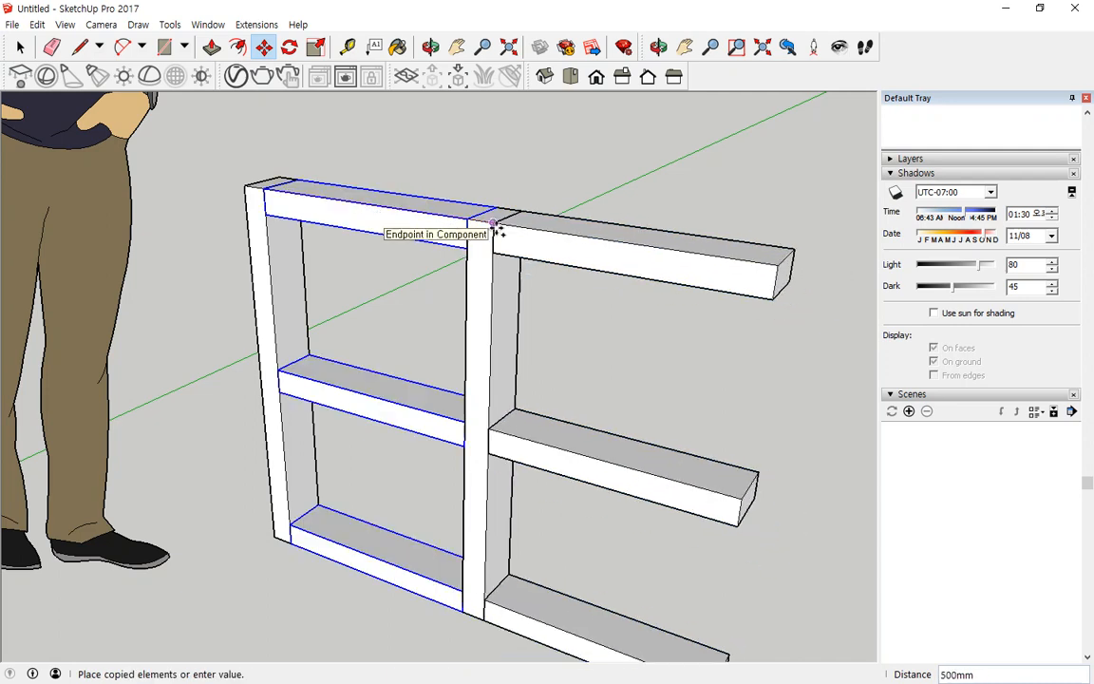
left_click(495, 226)
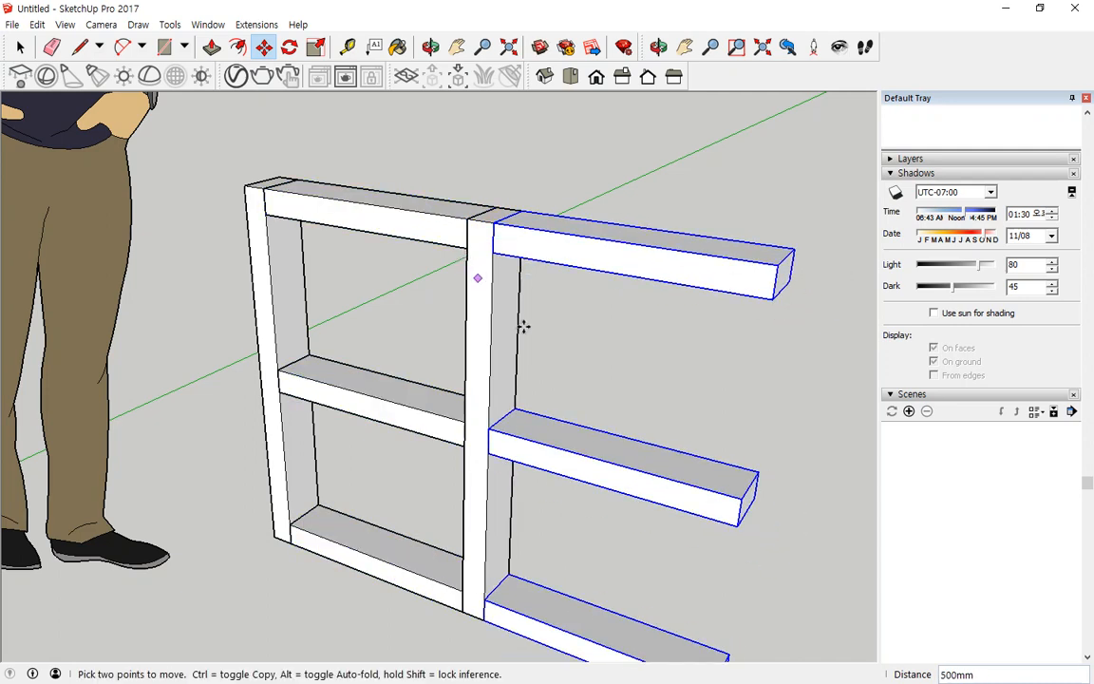
Step: Copy the second post 500 mm along the red axis to close the free ends of the new bars
key("ctrl+t")
key("space")
left_click_drag(545, 300, 489, 333)
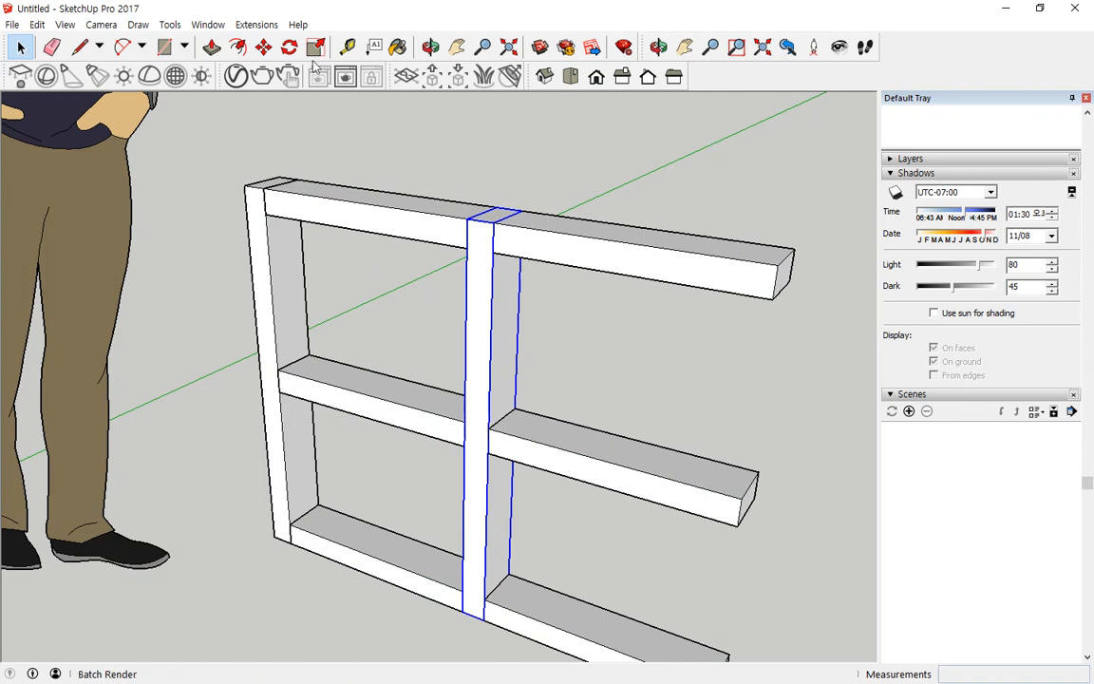
left_click(265, 48)
left_click(468, 223)
key("ctrl")
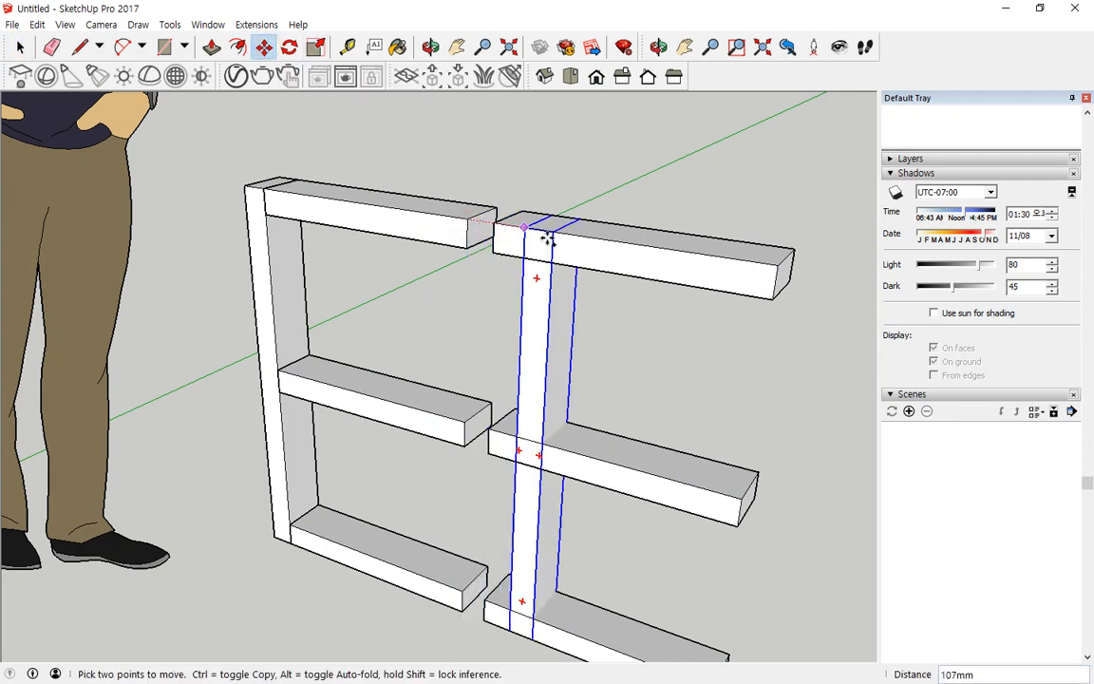
left_click(776, 268)
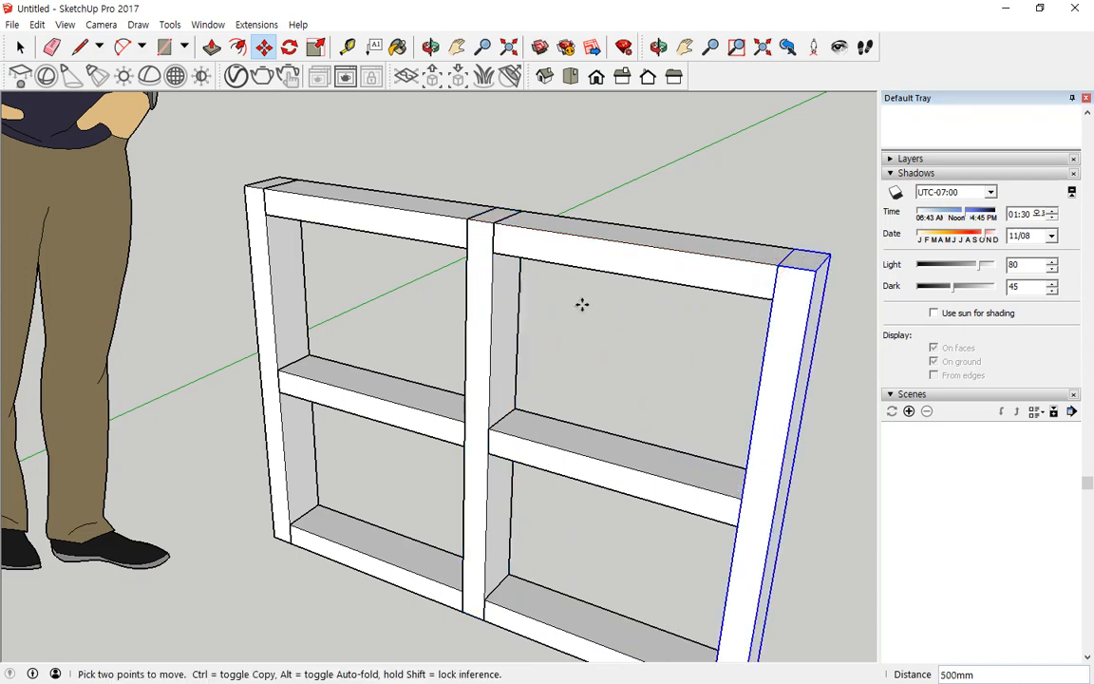
Step: Copy the first bay's three bars together with the middle post 1000 mm along the red axis to form a third bay
scroll(608, 323, "down", 3)
middle_click_drag(628, 342, 443, 189)
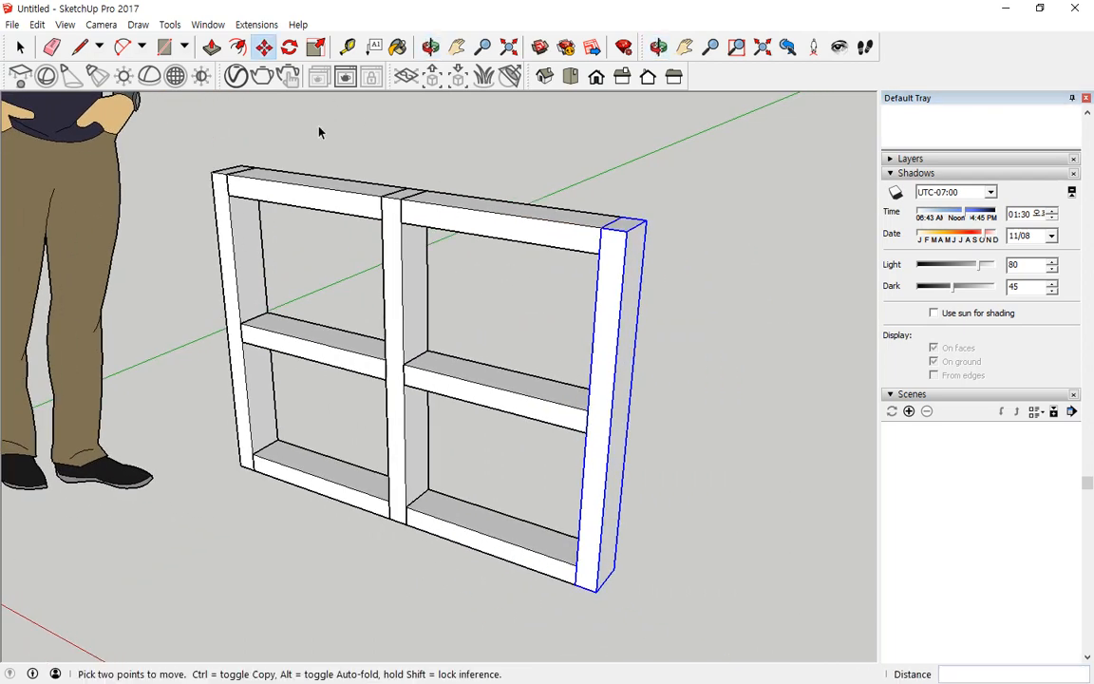
key("space")
left_click_drag(298, 133, 185, 574)
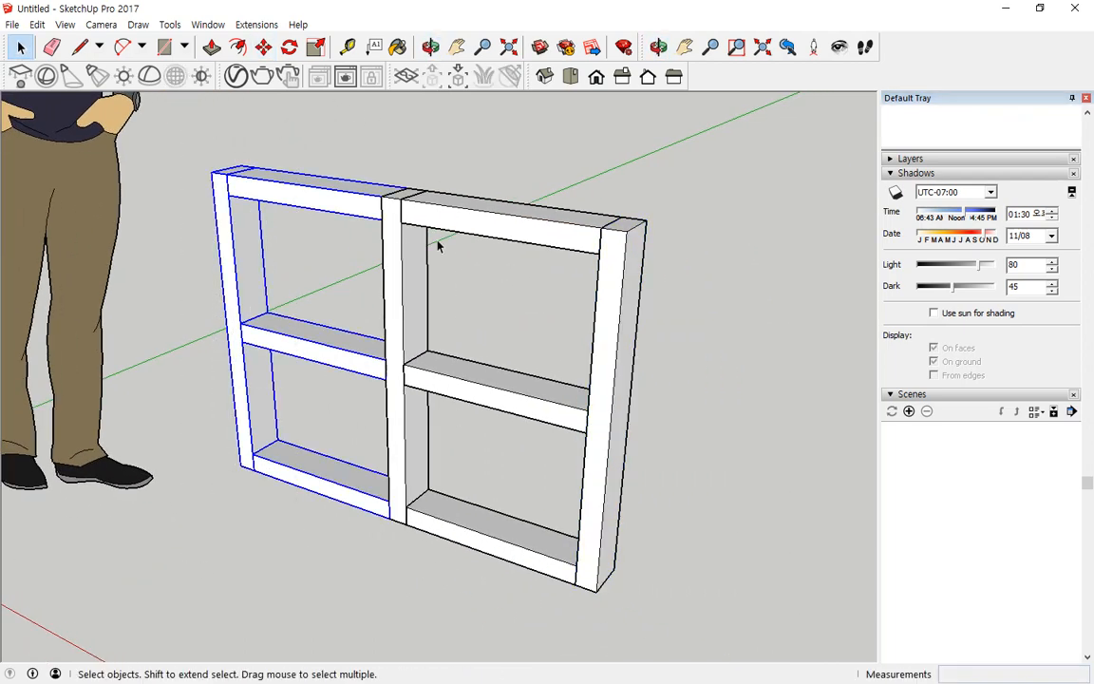
left_click(375, 150)
left_click_drag(362, 142, 328, 518)
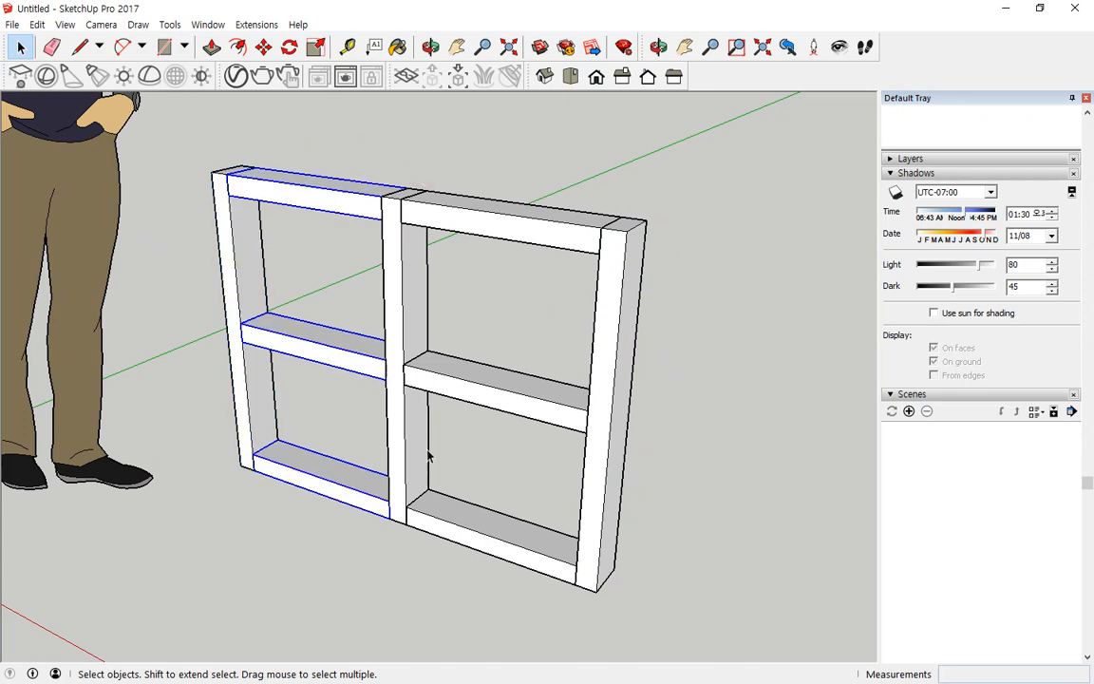
left_click_drag(456, 445, 342, 436, "ctrl")
left_click(263, 46)
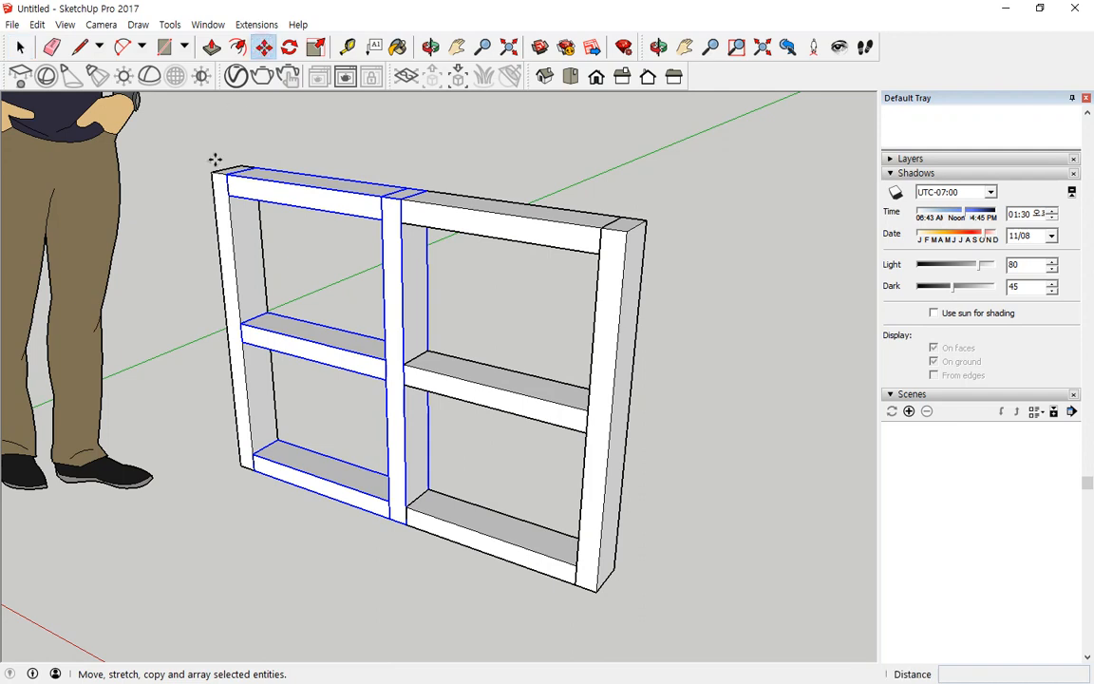
left_click(226, 177)
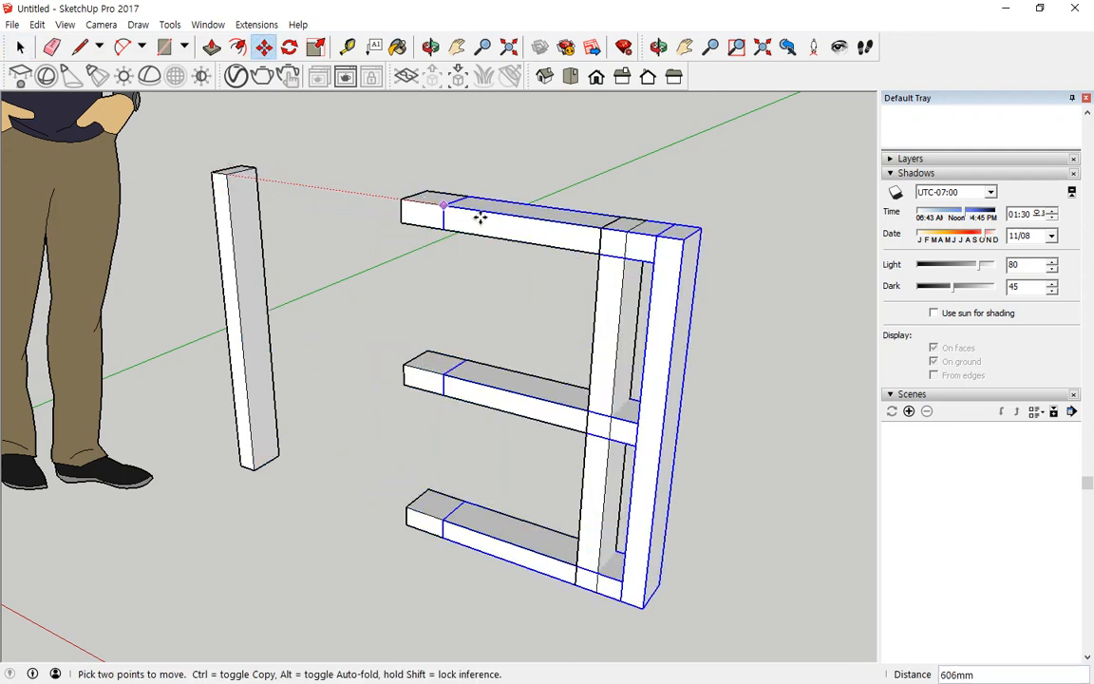
key("ctrl")
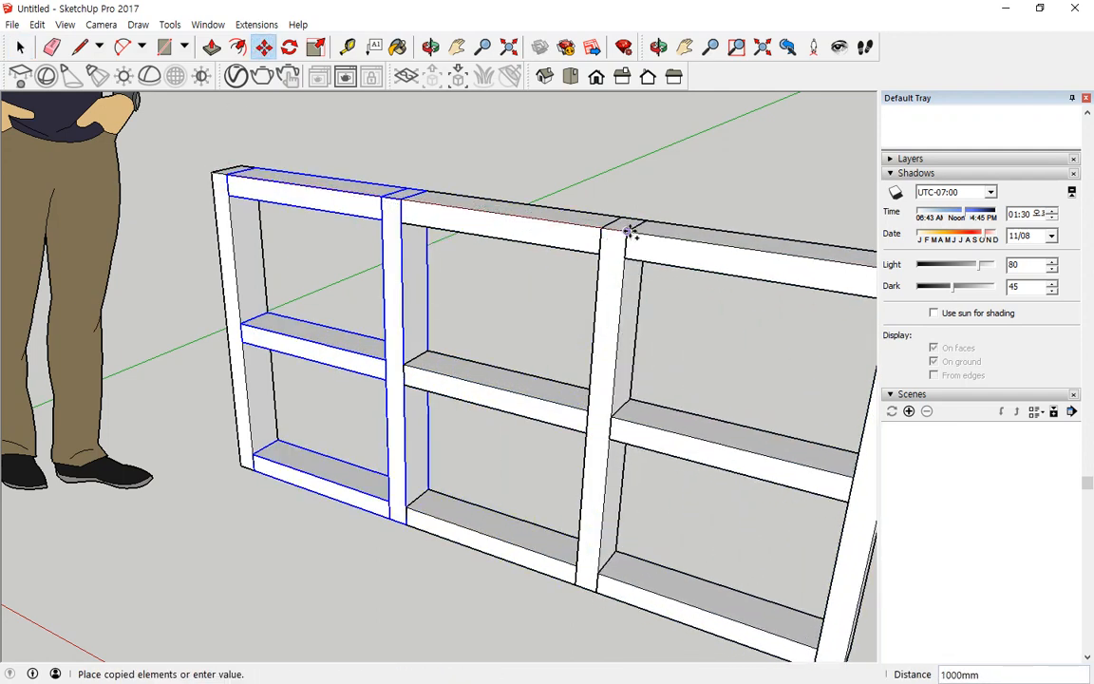
left_click(610, 243)
middle_click_drag(610, 244, 535, 335)
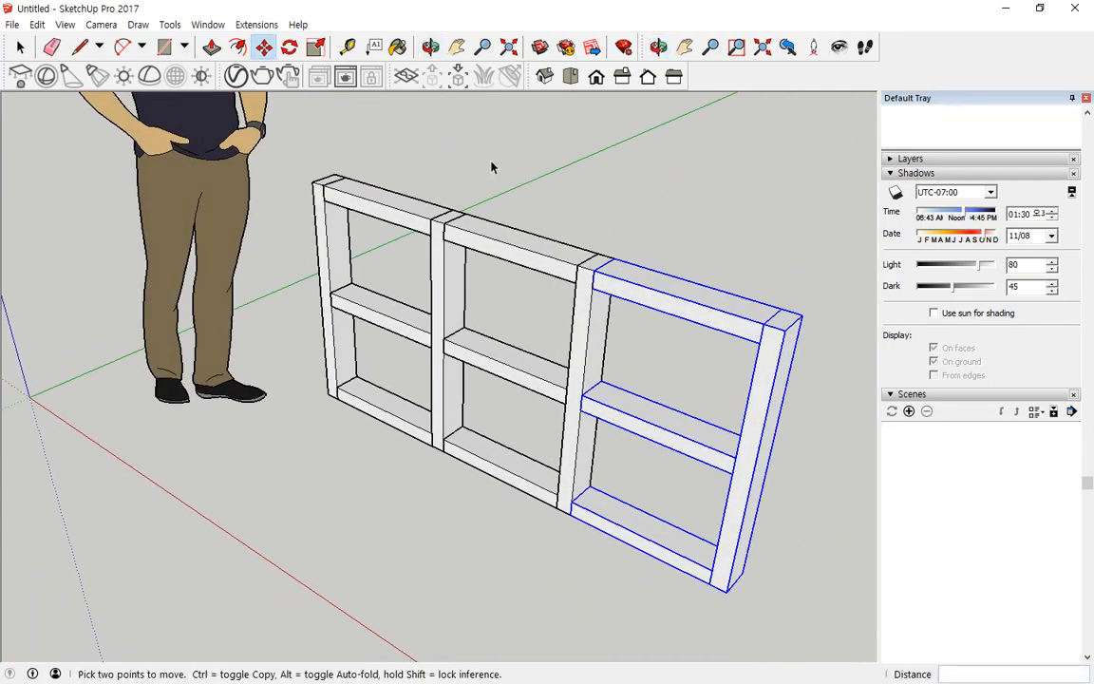
Step: Try copying the box about 713 mm along the red axis and multiplying it into five equally spaced copies
key("space")
left_click(513, 154)
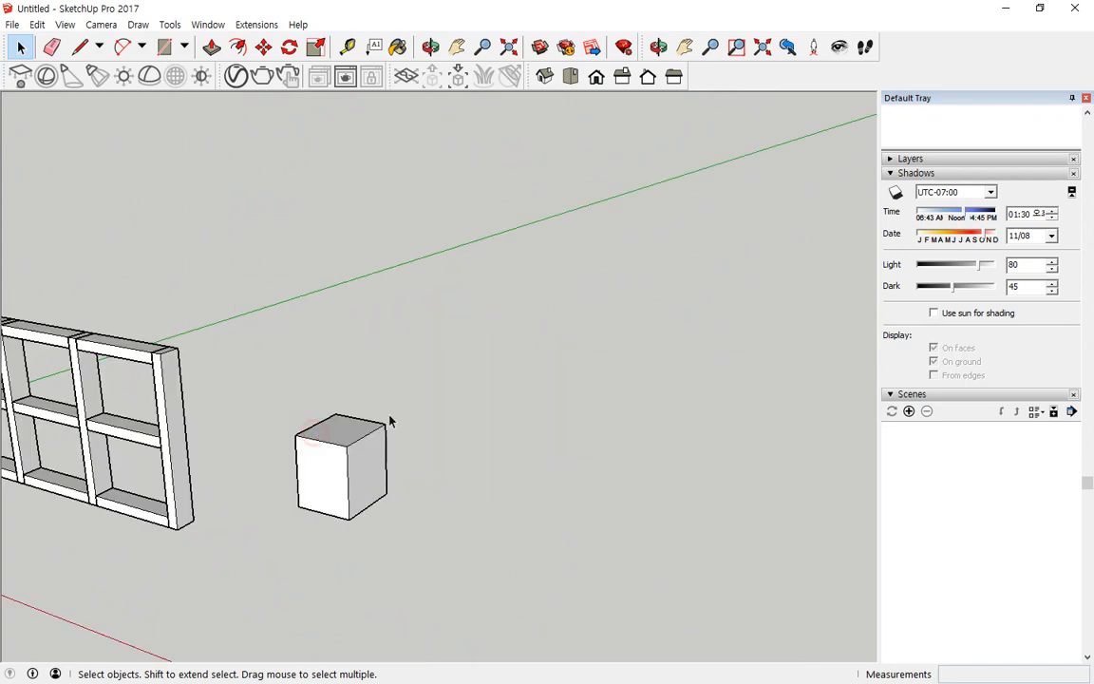
left_click(358, 481)
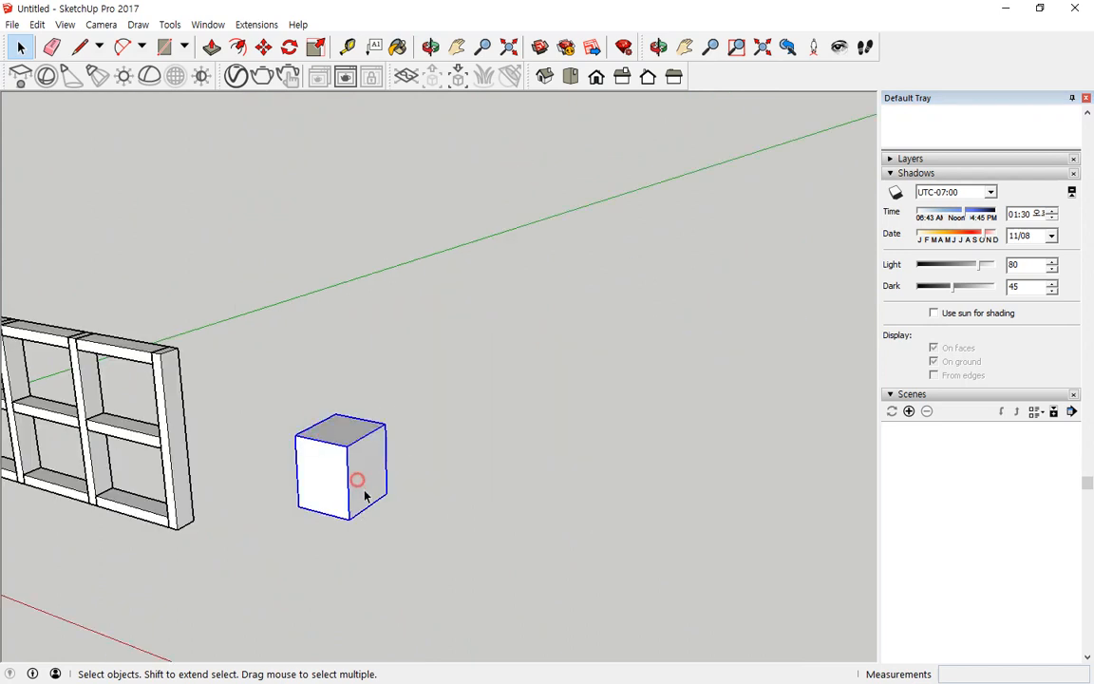
left_click(263, 46)
left_click(299, 506)
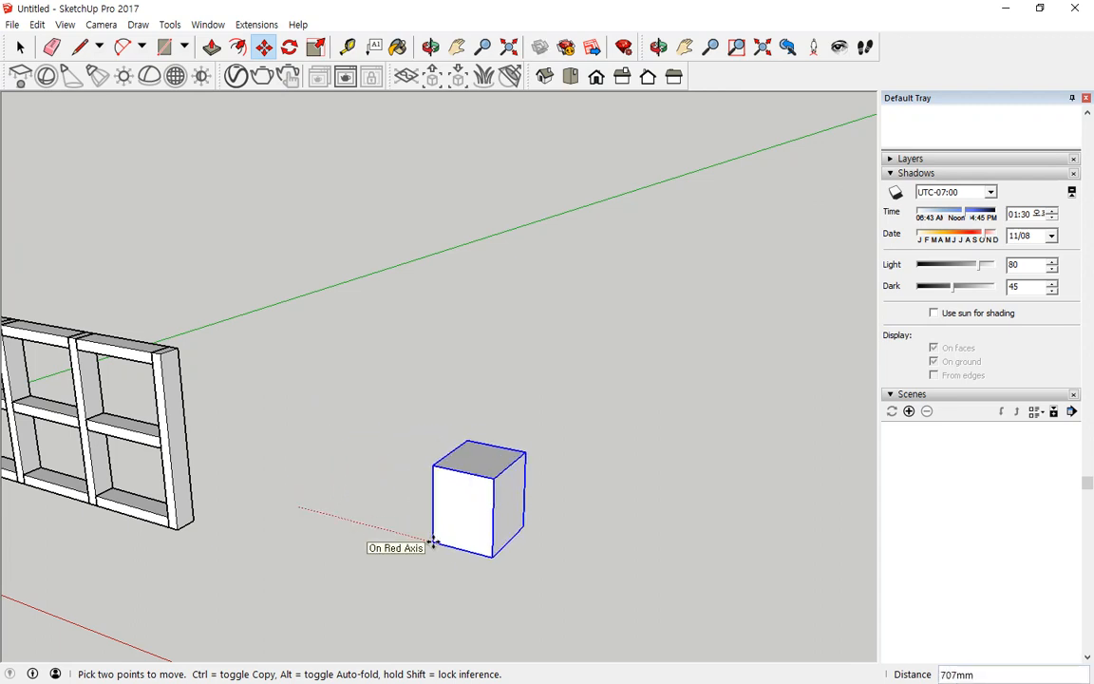
key("ctrl")
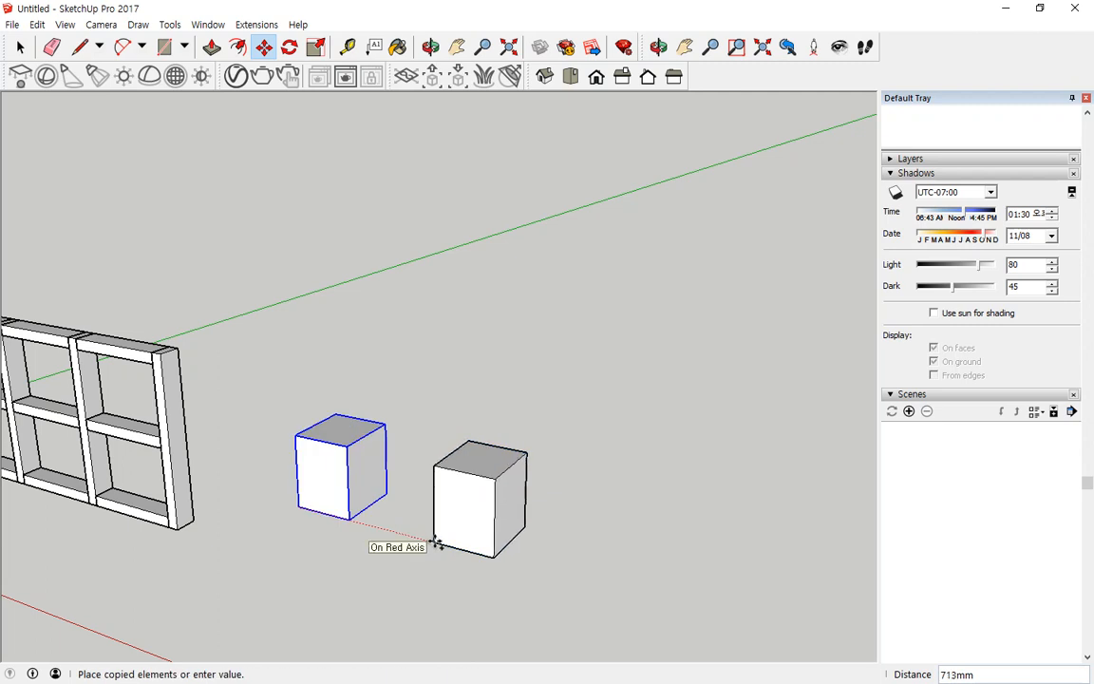
left_click(434, 542)
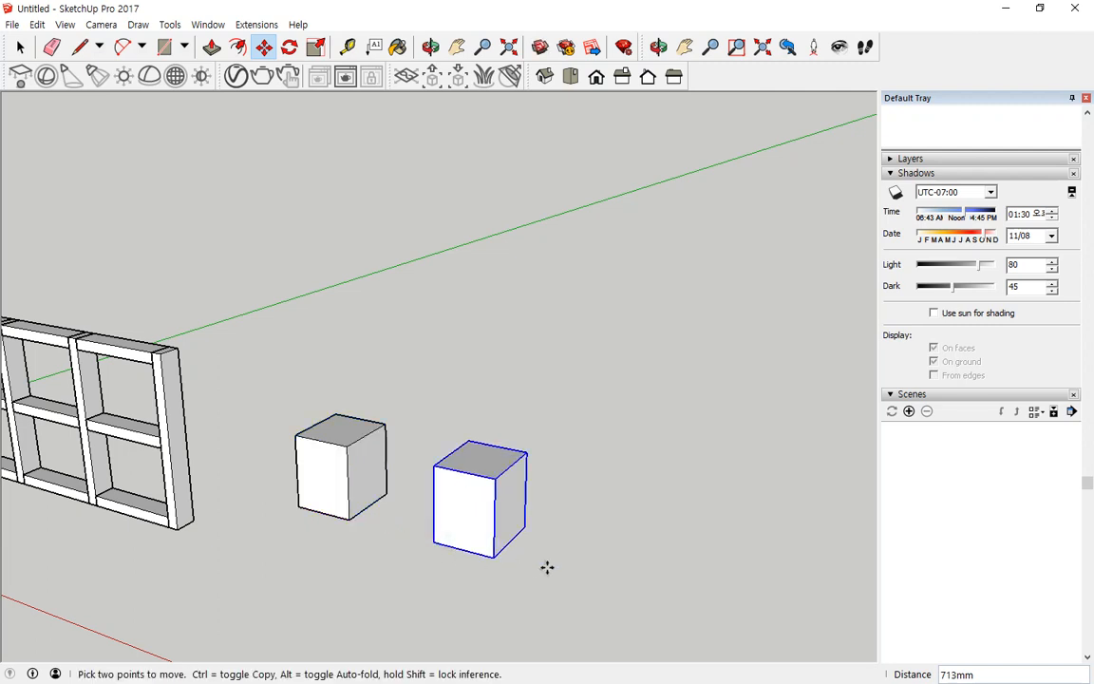
type("*")
key("Return")
scroll(547, 568, "down", 4)
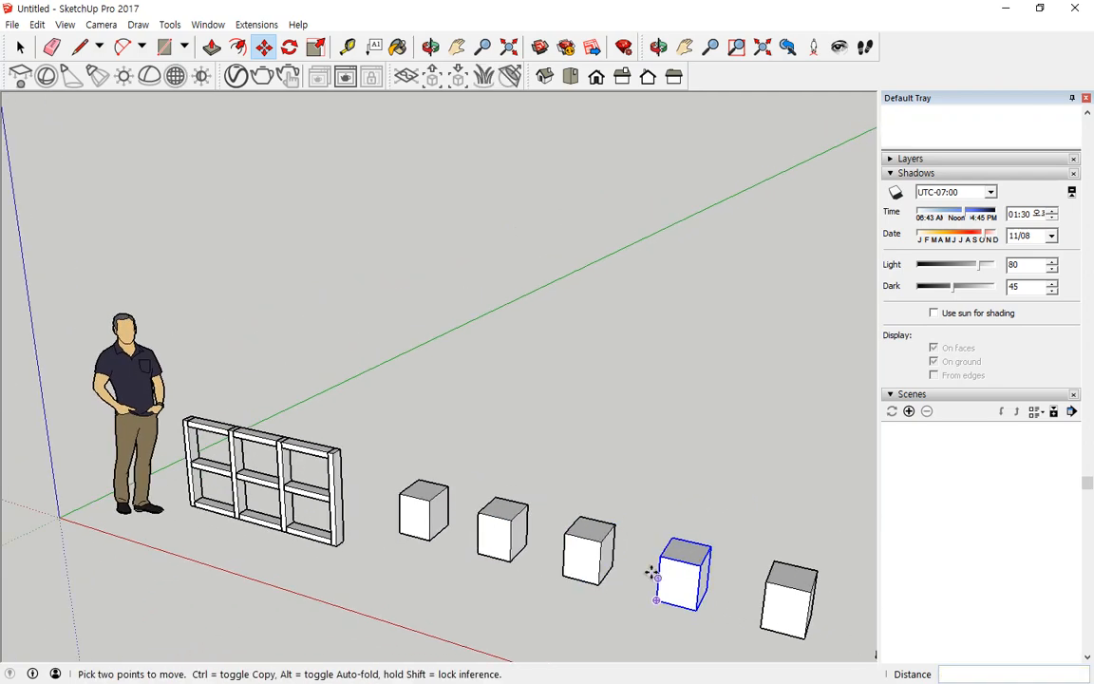
middle_click_drag(546, 477, 410, 439, "shift")
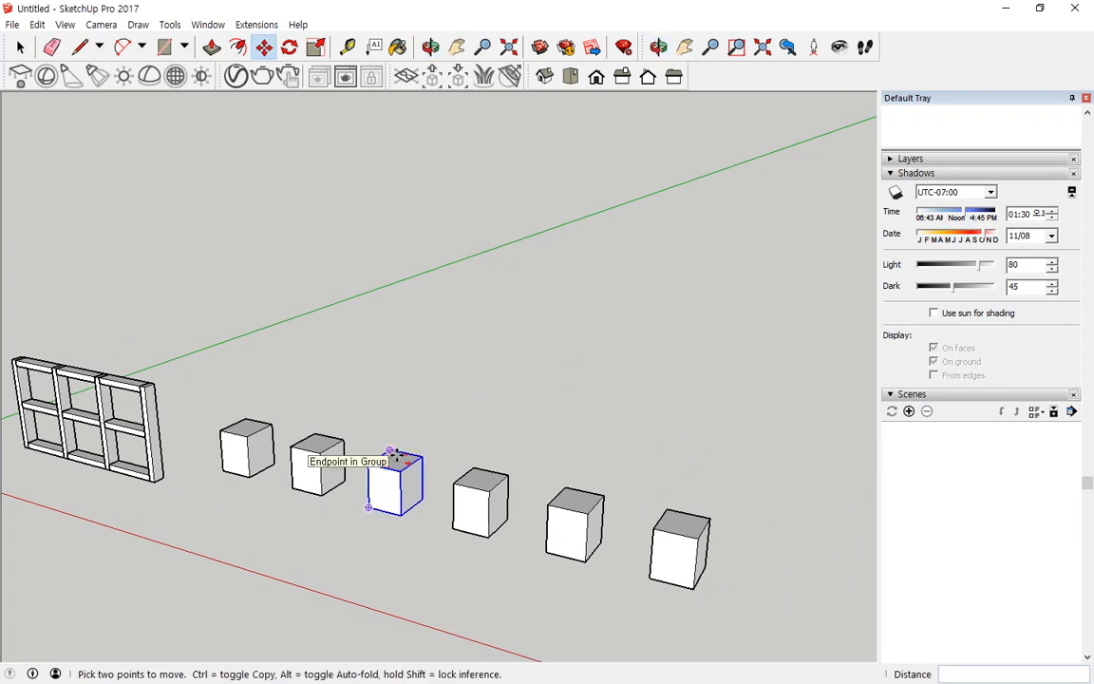
key("ctrl+z")
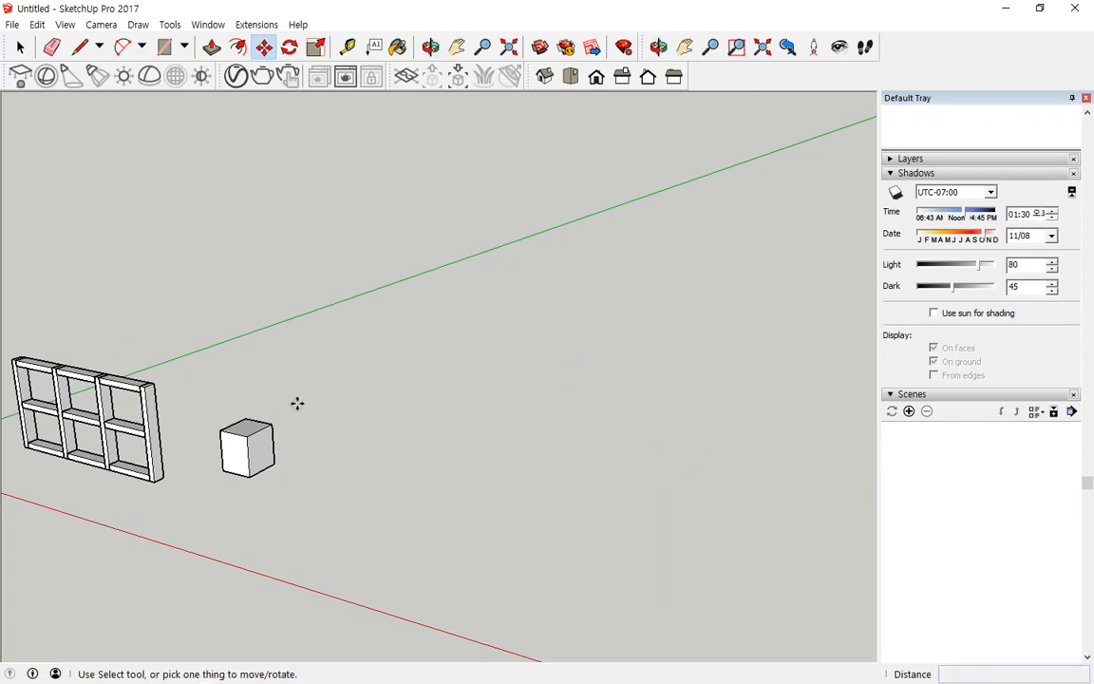
Step: Copy the box about 3299 mm along the red axis and divide that distance into five equal intervals of copies
left_click(222, 469)
key("ctrl")
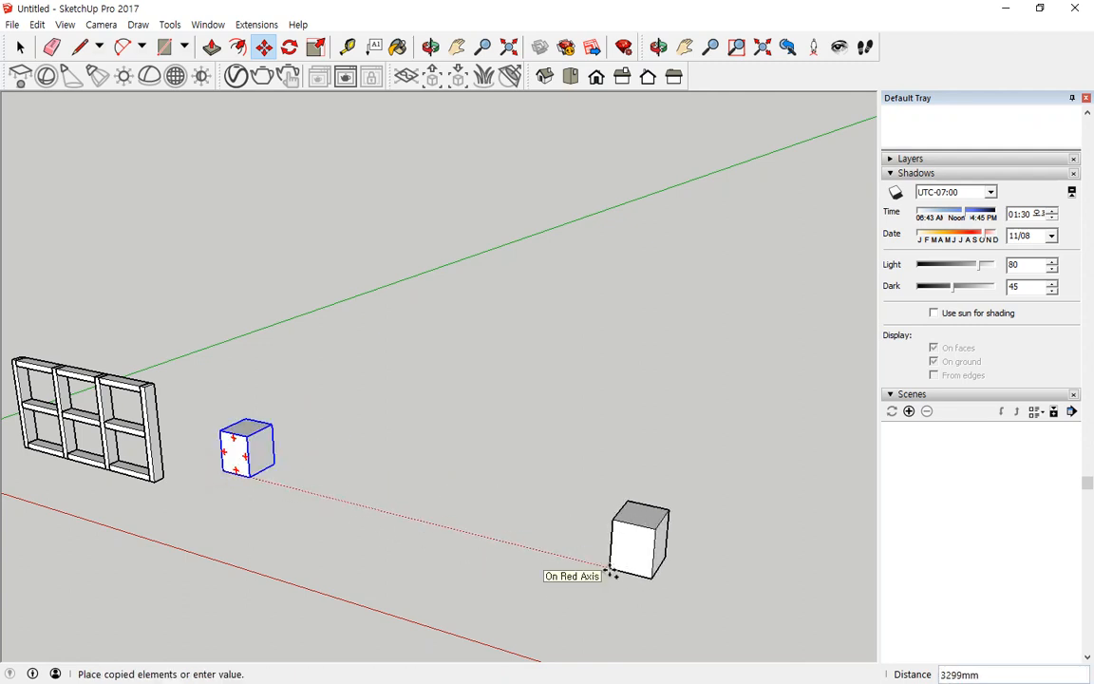
left_click(613, 573)
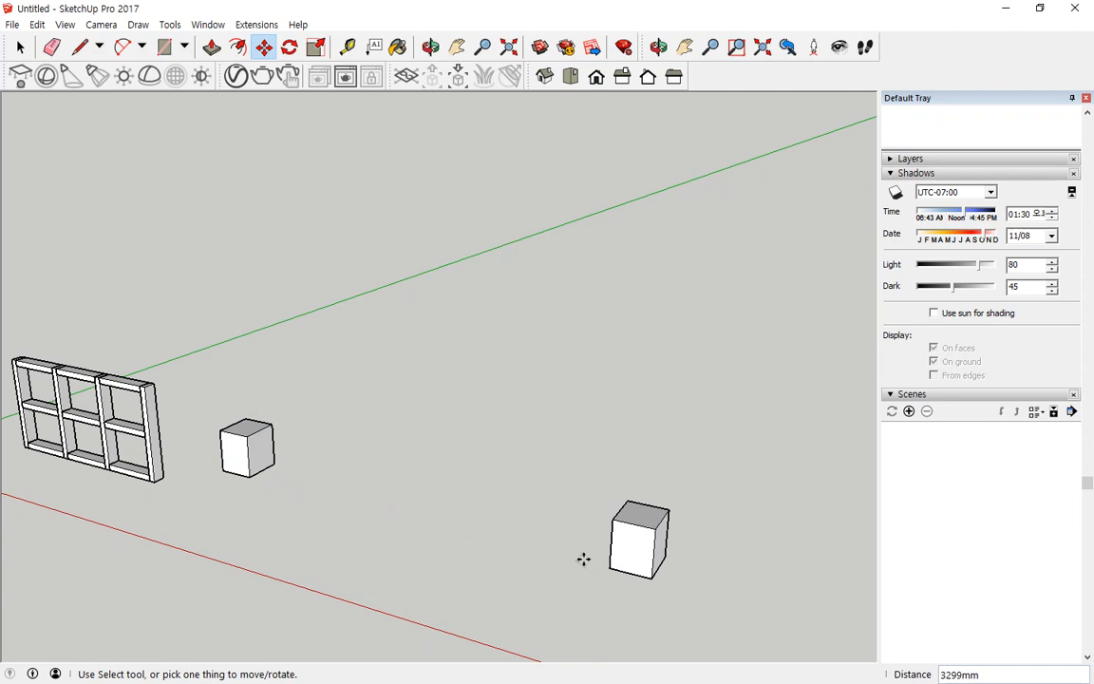
type("/5")
key("Return")
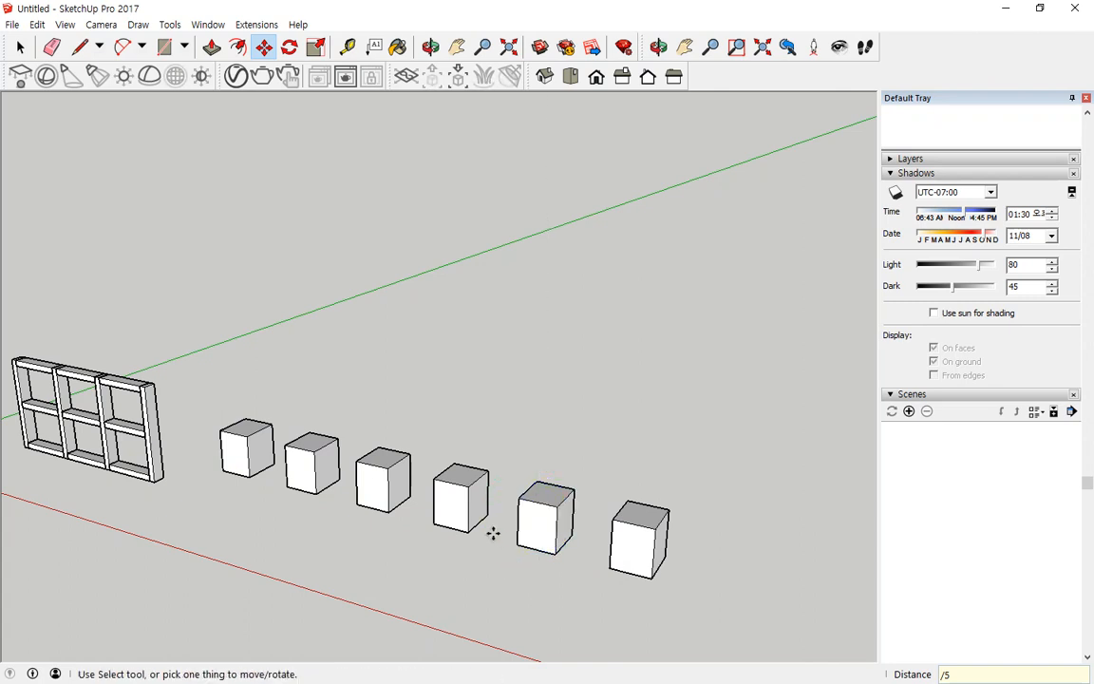
mouse_move(299, 503)
left_mouse_down()
mouse_move(448, 581)
mouse_move(617, 589)
left_mouse_up()
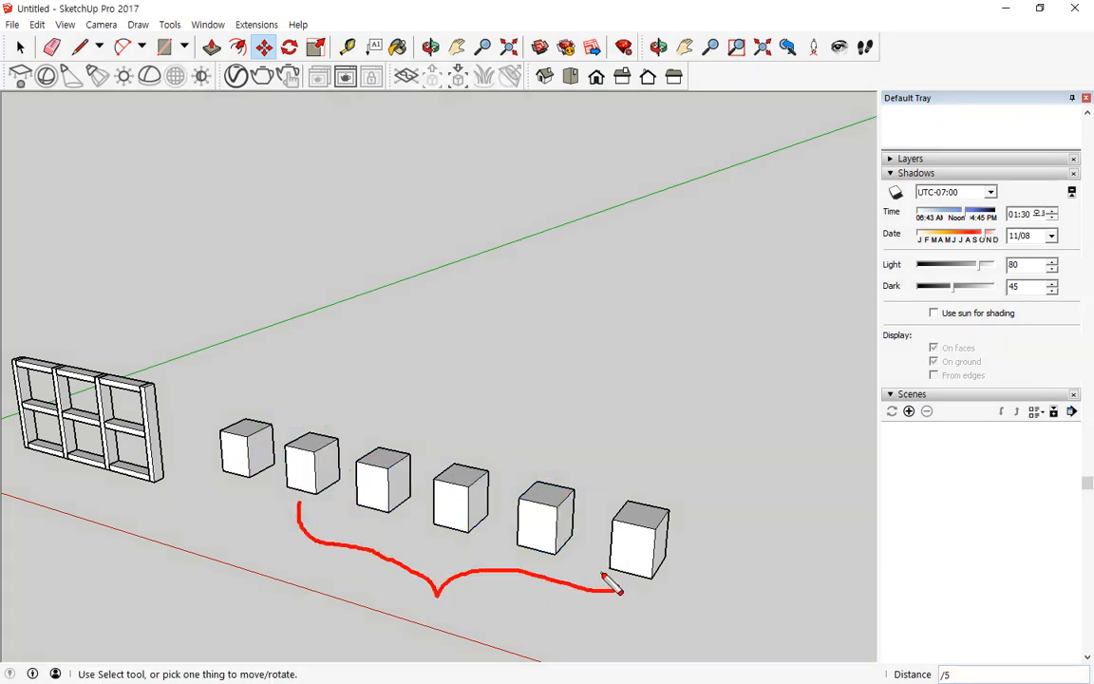
key("Escape")
Step: Remove all of the timber frame's pieces except the first post and its bottom bar
mouse_move(161, 373)
middle_mouse_down()
mouse_move(323, 379)
mouse_move(344, 397)
middle_mouse_up()
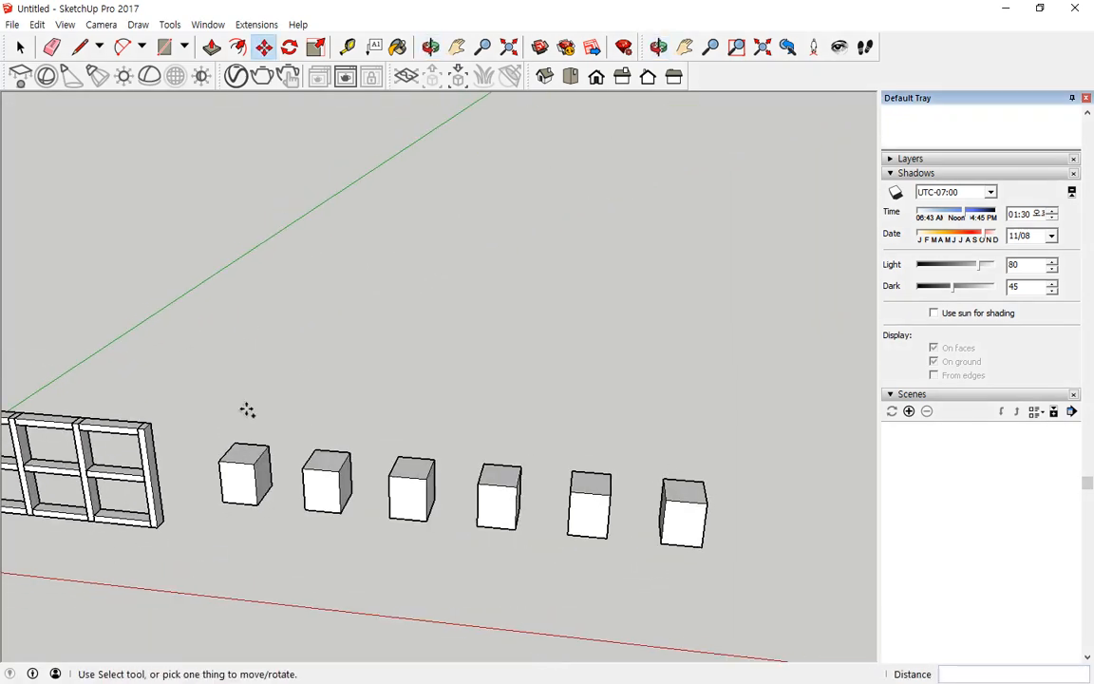
mouse_move(332, 337)
middle_mouse_down("shift")
mouse_move(433, 319)
mouse_move(469, 373)
middle_mouse_up("shift")
key("space")
left_click_drag(471, 343, 297, 443)
key("ctrl+z")
key("ctrl+z")
key("ctrl+z")
key("ctrl+z")
key("ctrl+z")
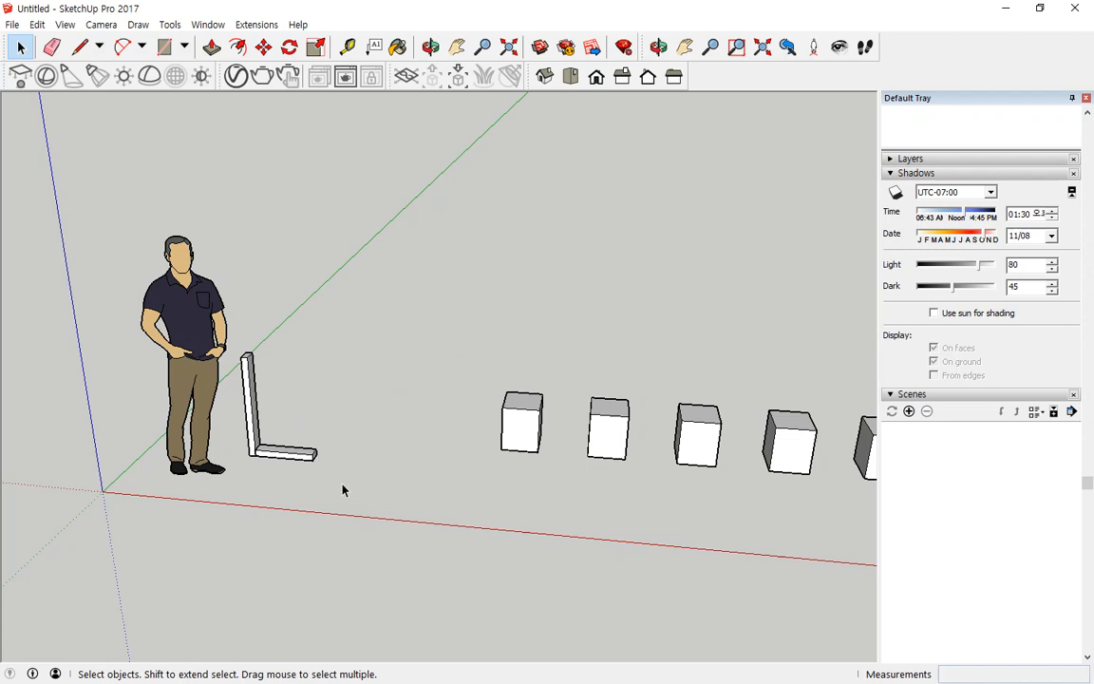
scroll(337, 491, "up", 2)
key("ctrl+2")
left_click_drag(257, 363, 228, 399)
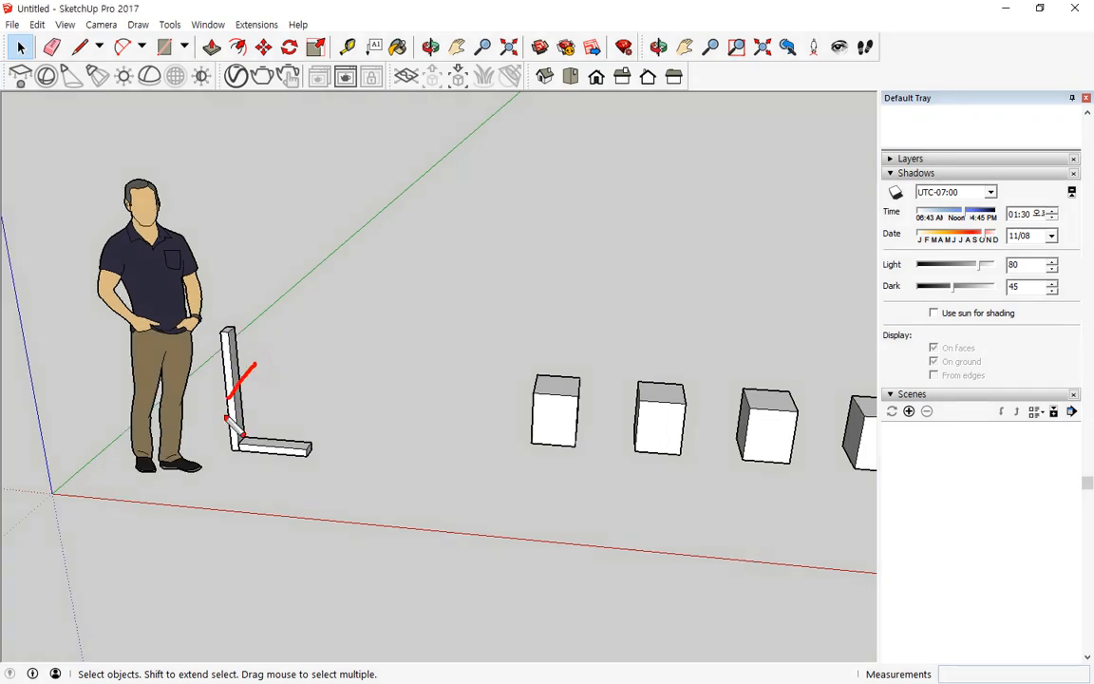
key("Escape")
Step: Copy the post 1500 mm along the red axis and divide the distance into three equal bays with copies
left_click(263, 47)
scroll(227, 439, "up", 4)
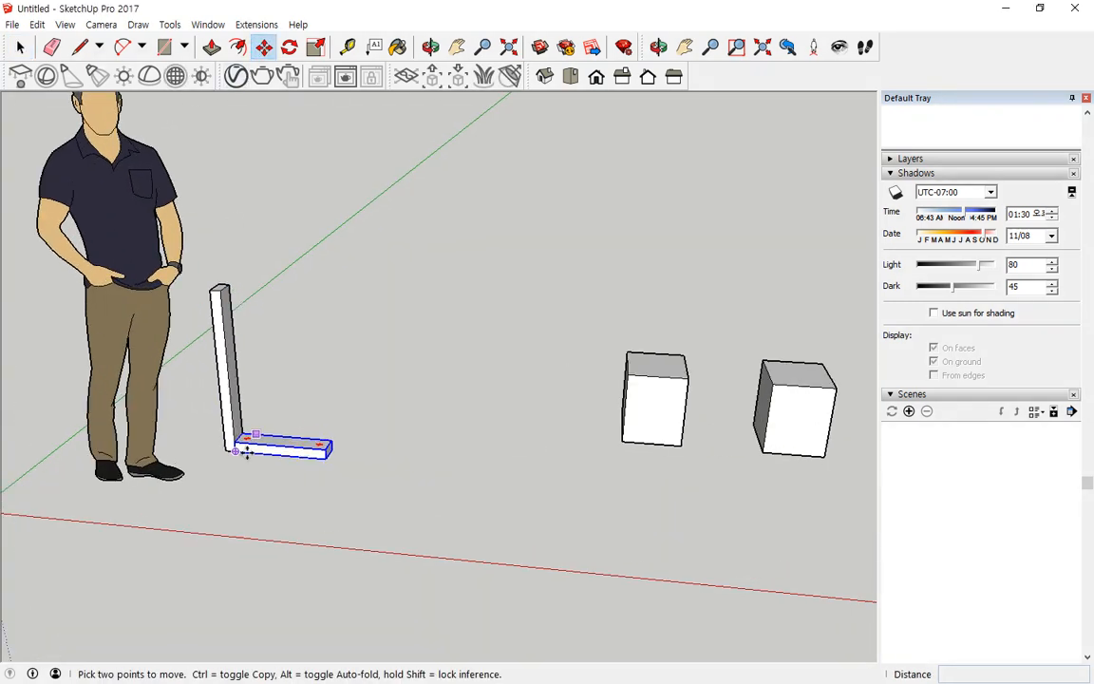
left_click(224, 455)
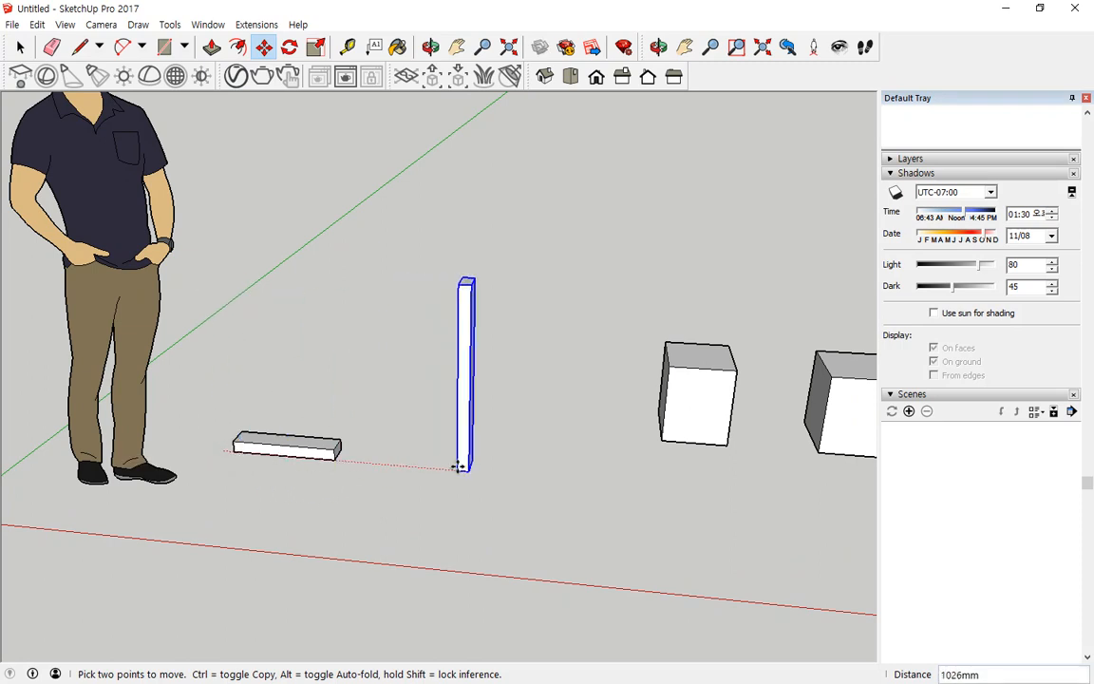
key("ctrl")
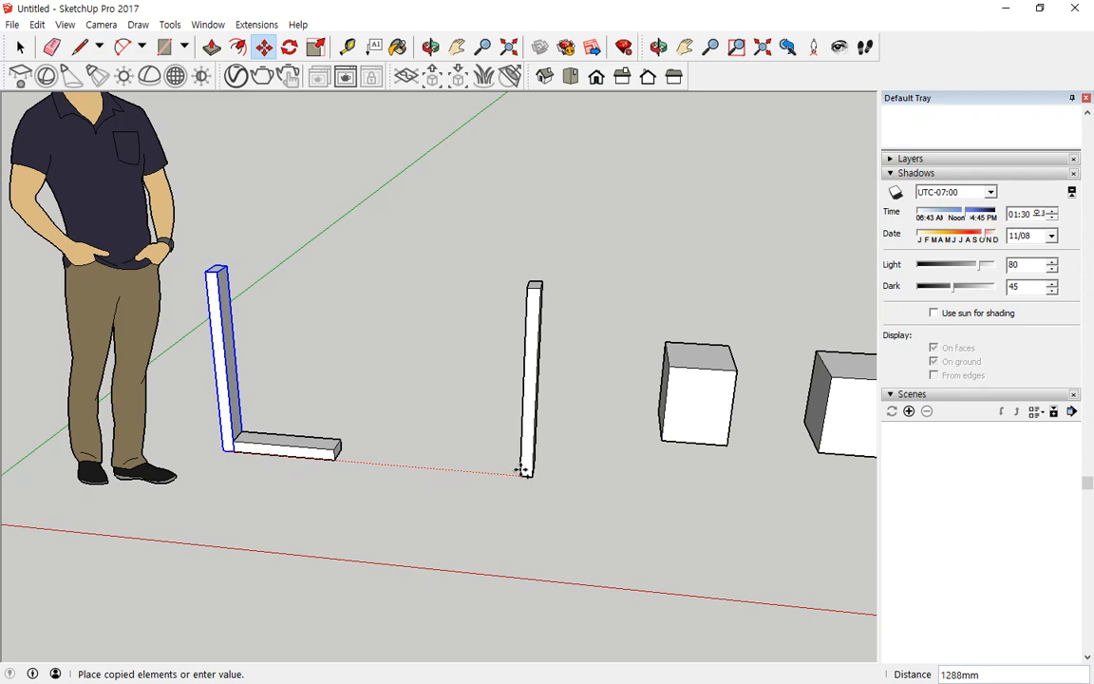
type("1500")
key("Return")
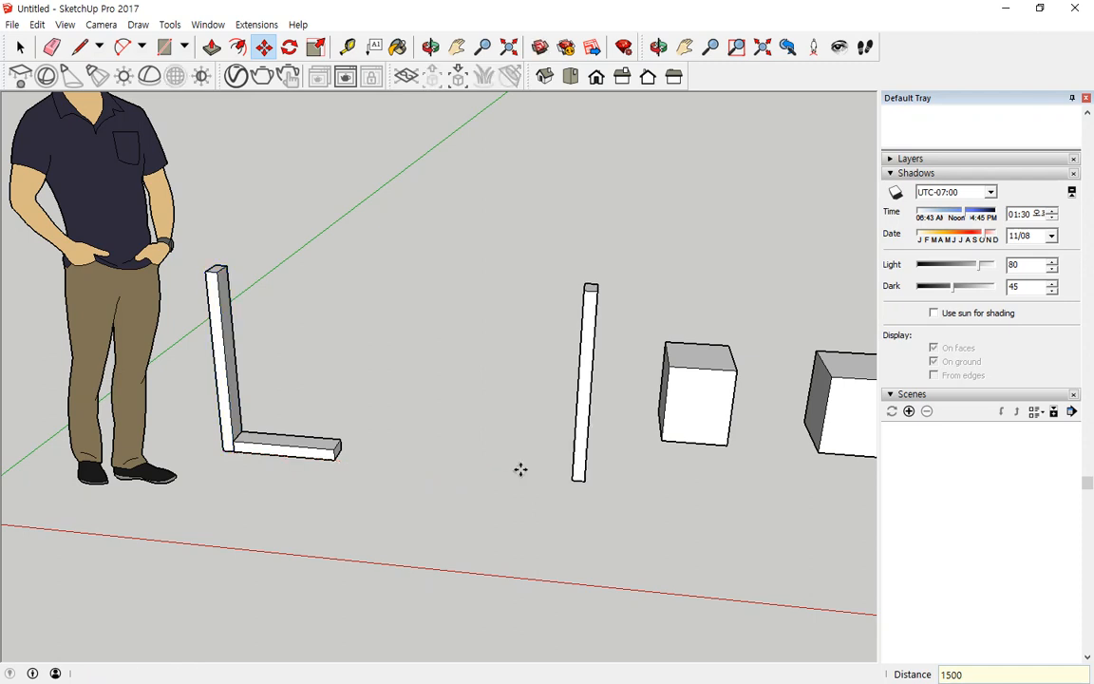
type("/3")
key("Return")
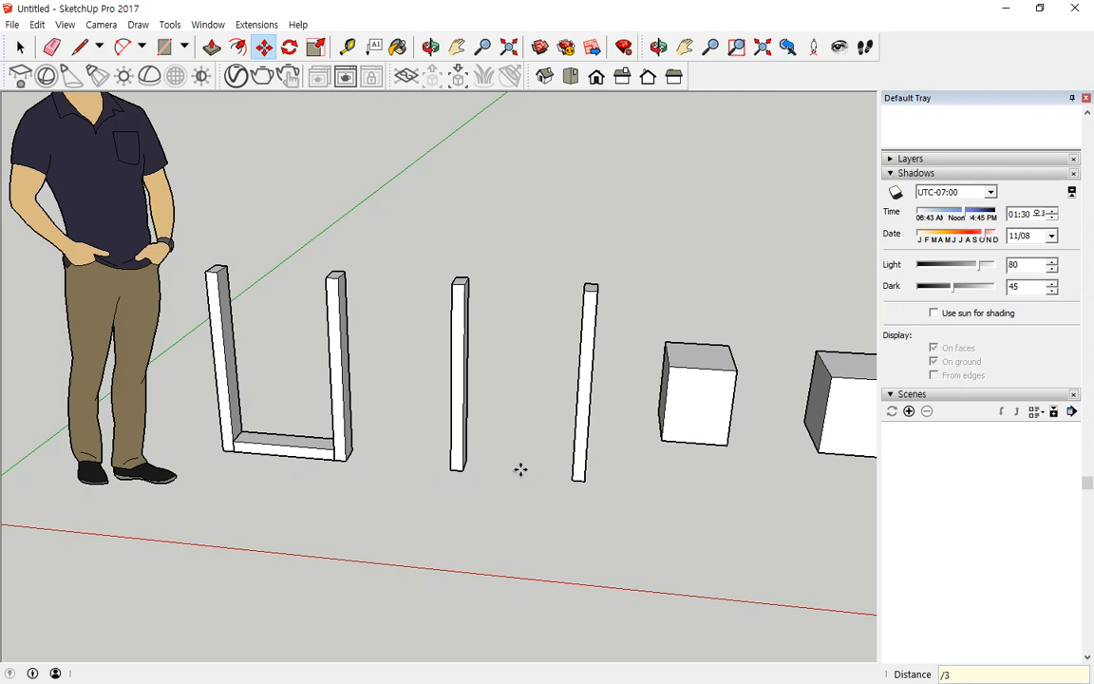
Step: Copy the bottom bar 1000 mm along the red axis into the last bay and divide the distance by two to fill the middle bay
key("space")
left_click(296, 452)
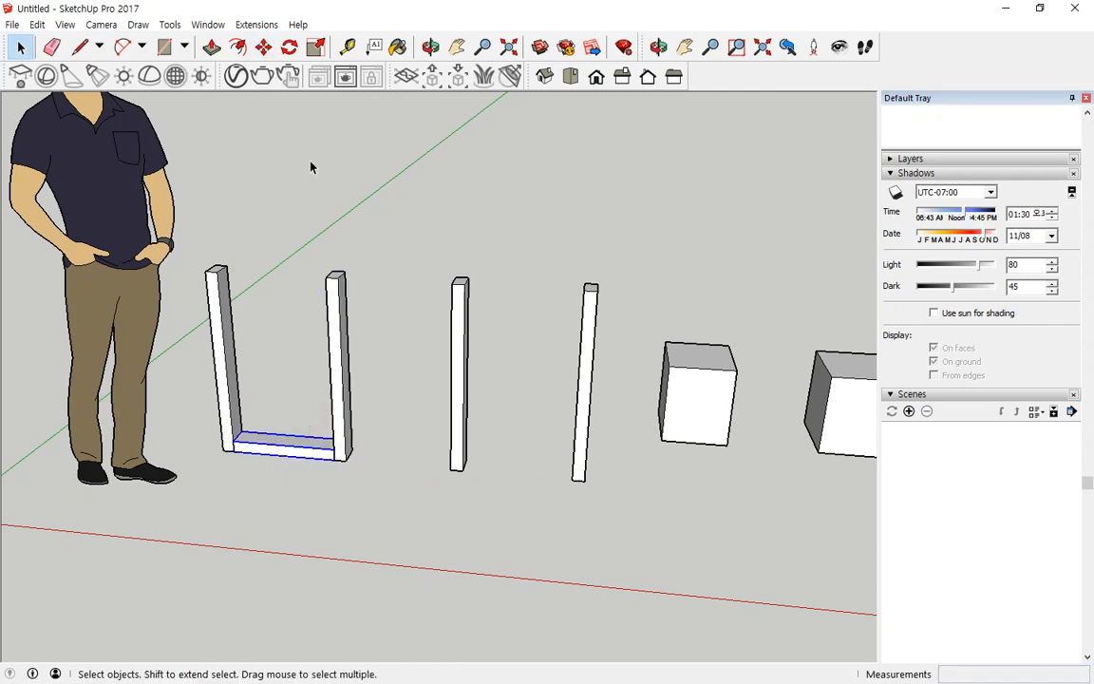
key("m")
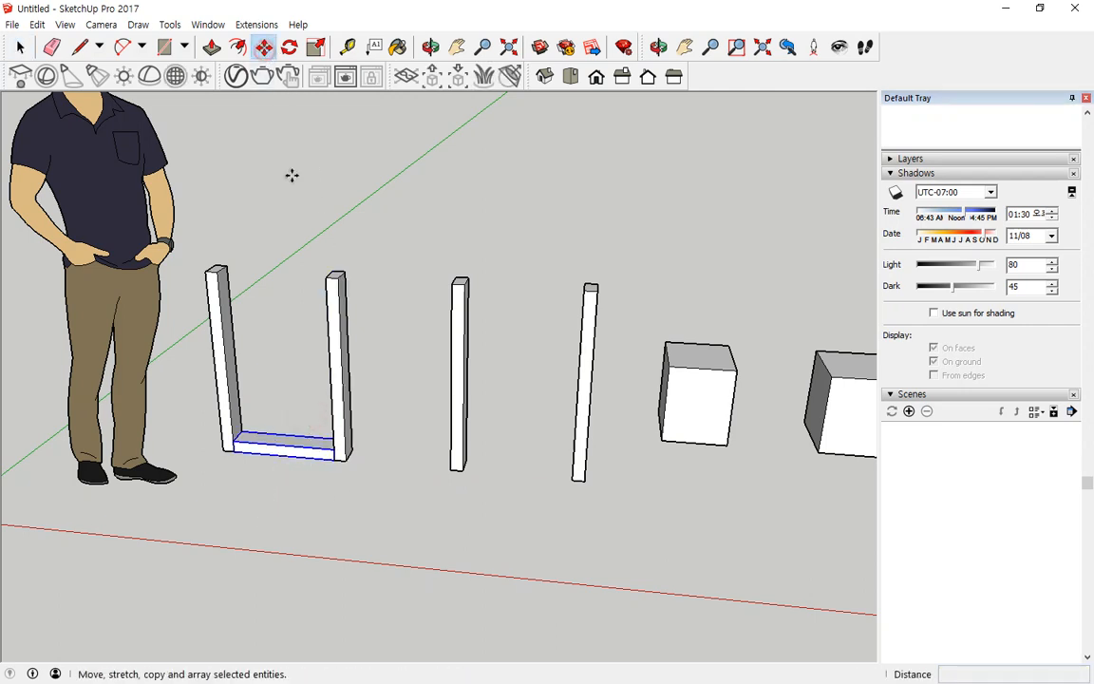
left_click(334, 462)
key("ctrl")
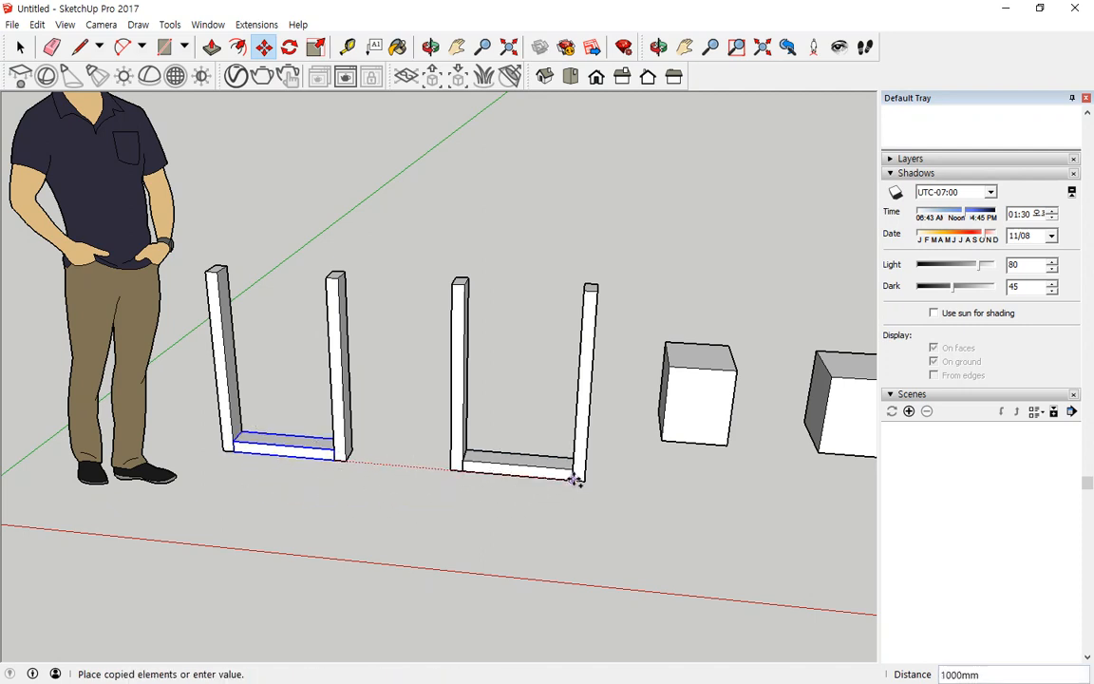
left_click(574, 482)
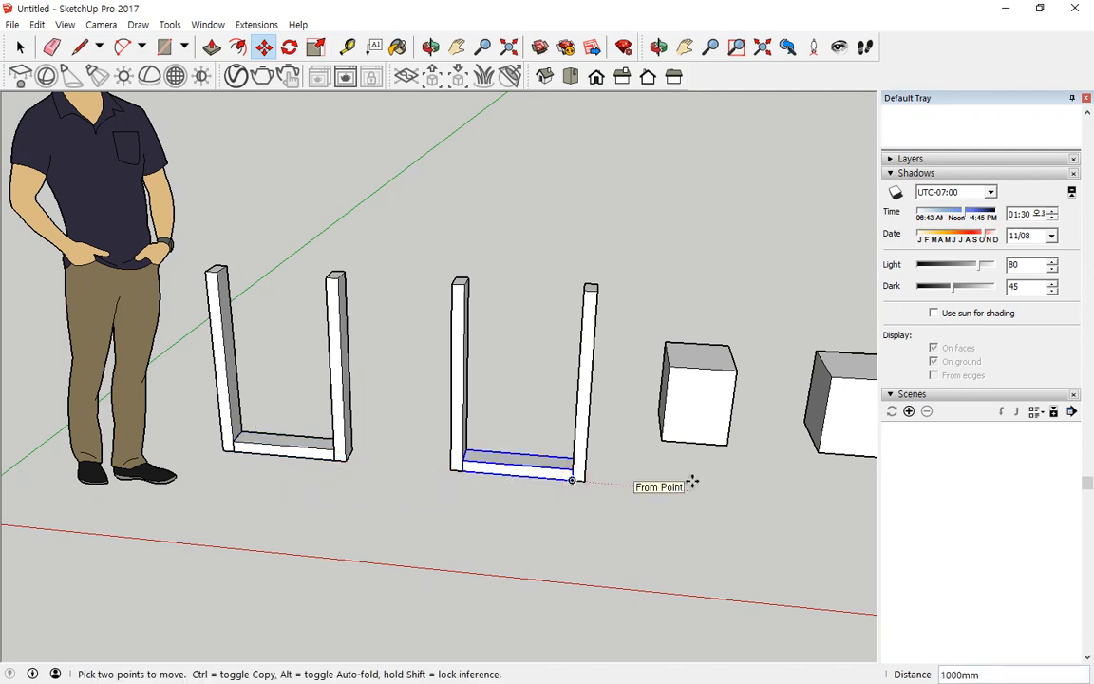
type("/2")
key("Return")
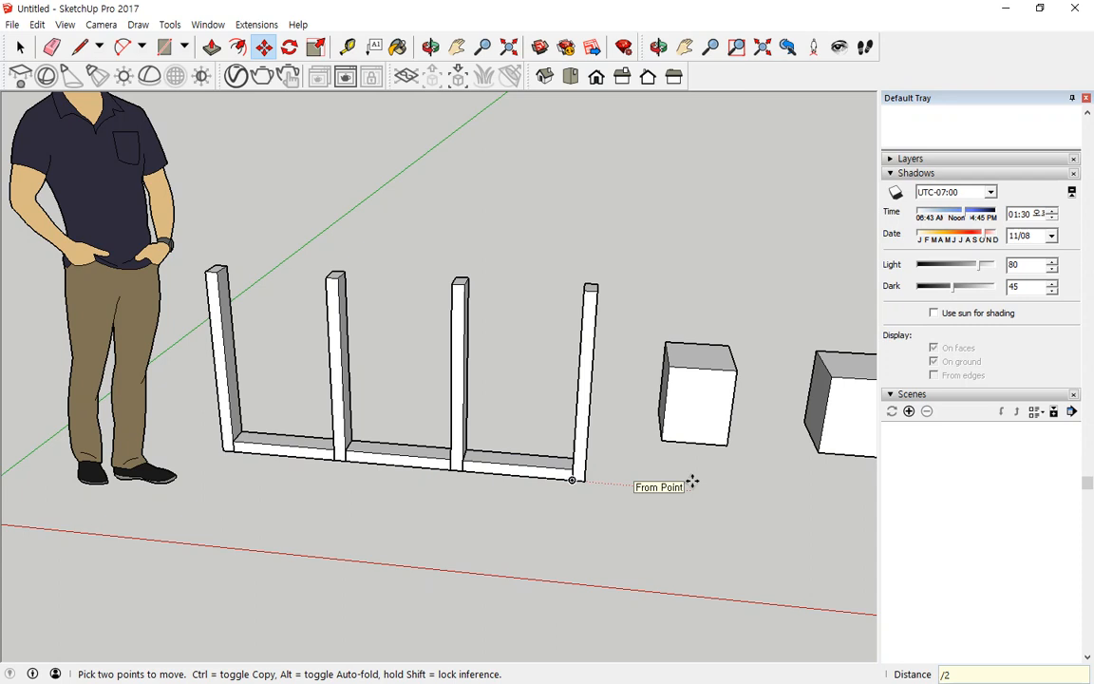
Step: Copy all three bottom bars 750 mm up to the post tops and divide the distance by two to add a middle row
key("space")
left_click(520, 467)
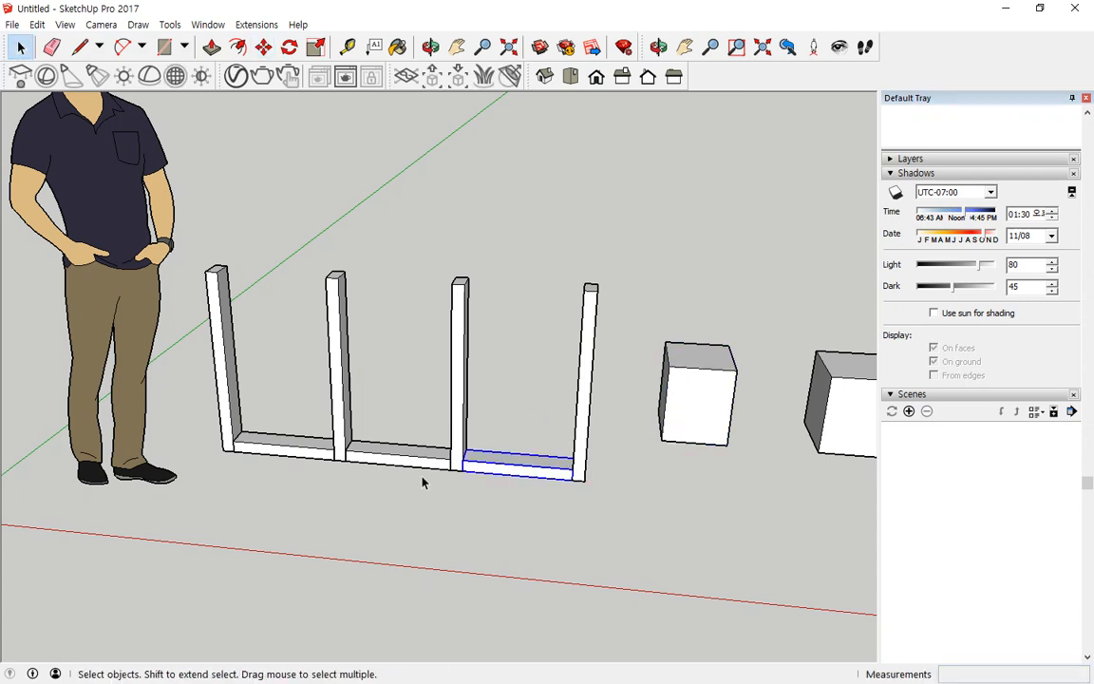
left_click(399, 454, "shift")
left_click(285, 444, "shift")
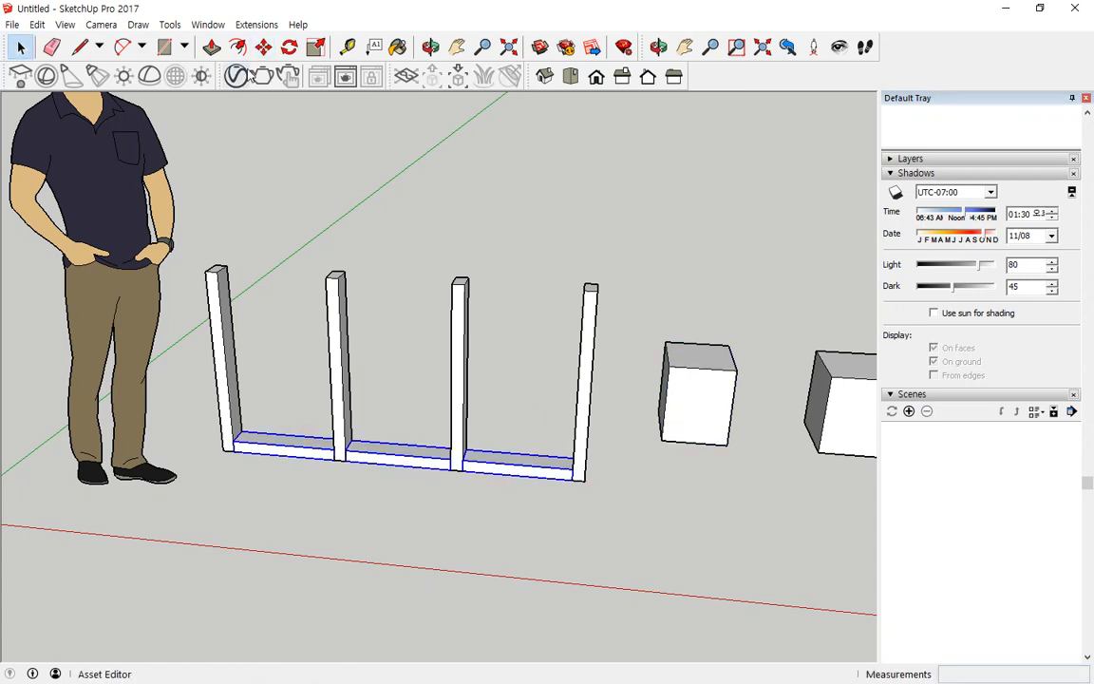
left_click(264, 49)
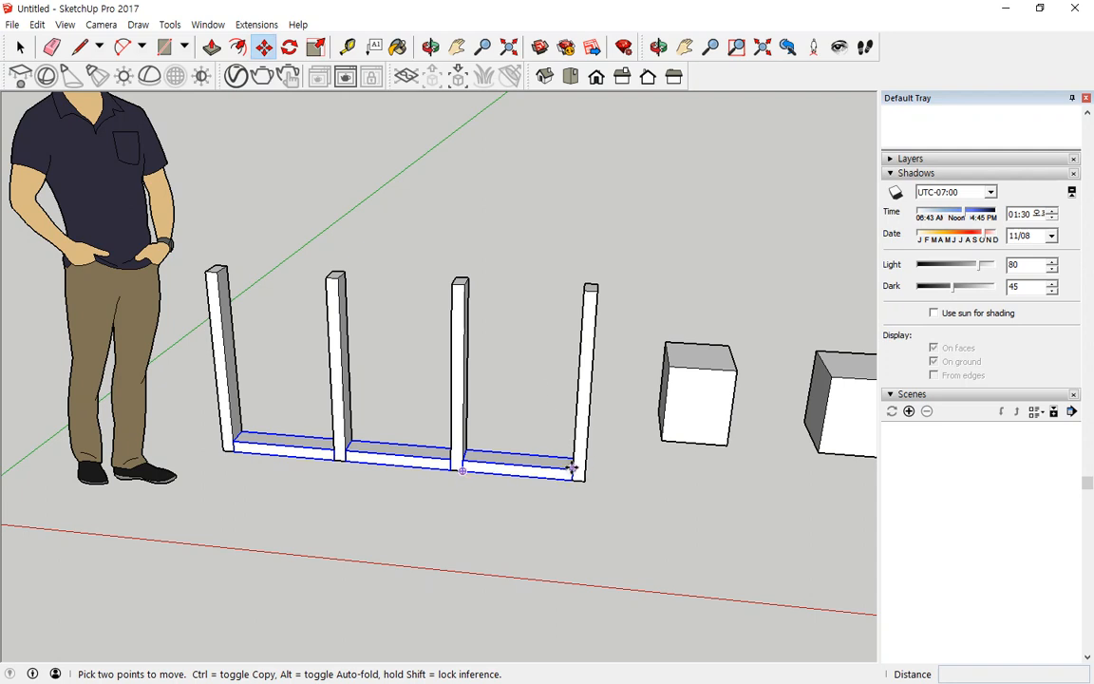
left_click(570, 468)
key("ctrl")
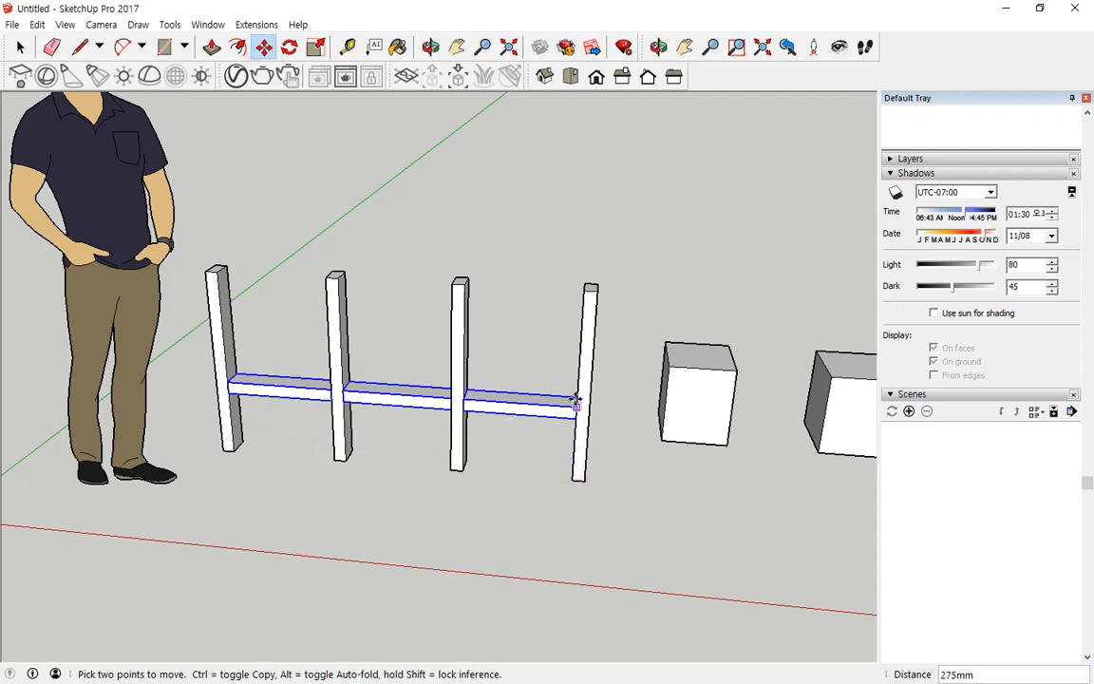
left_click(583, 295)
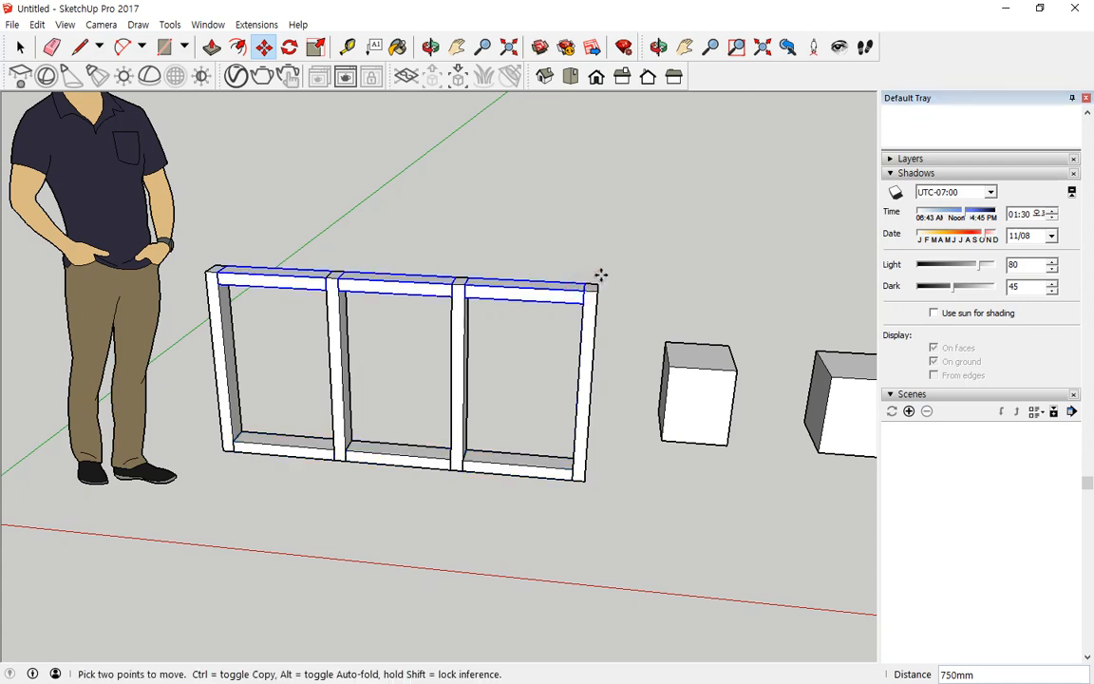
type("/2")
key("Return")
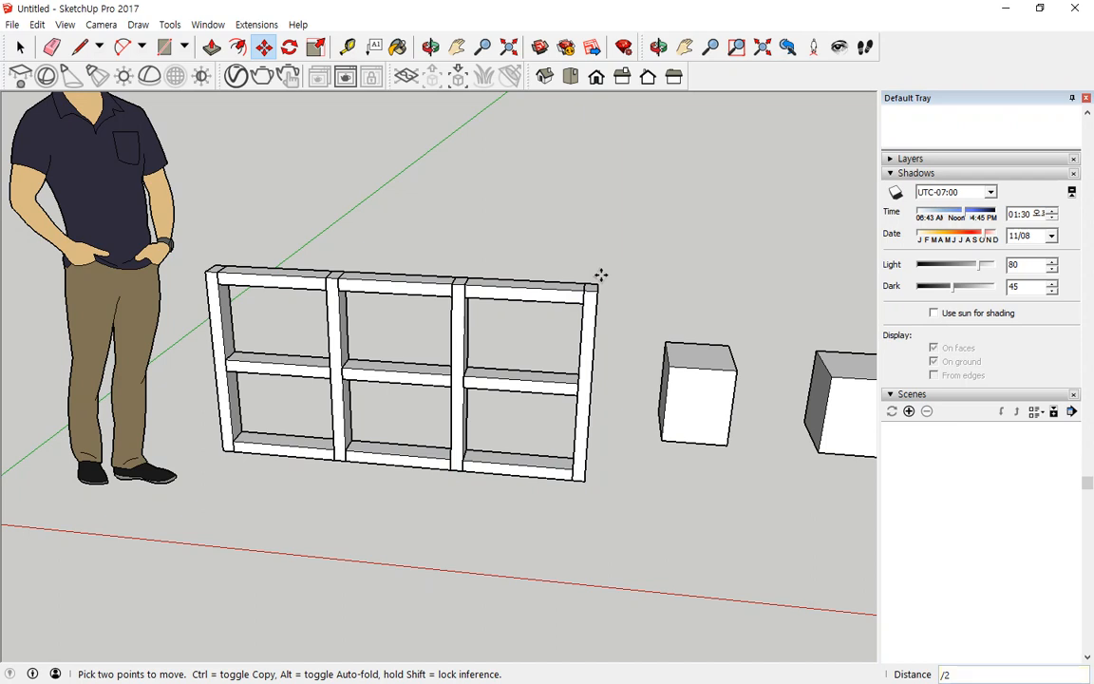
Step: Switch to the Notepad notes and start a new line with a copy of "이동툴 -> 기준점 선택 -> 방향선택" followed by "->"
key("alt+Tab")
left_click(830, 471)
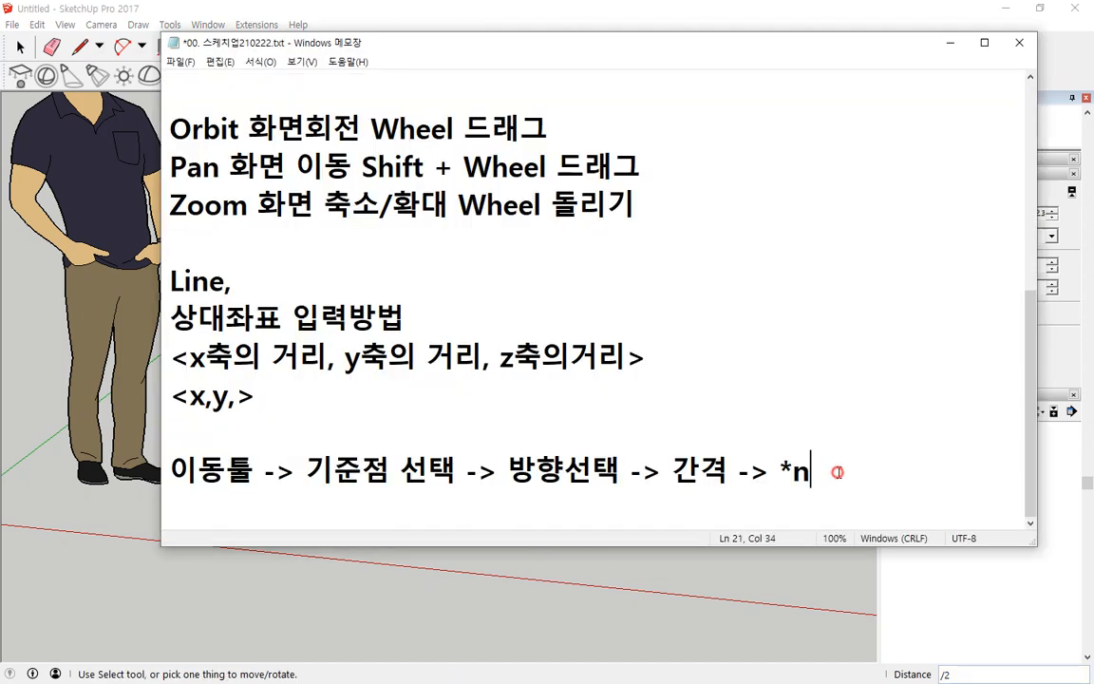
key("Return")
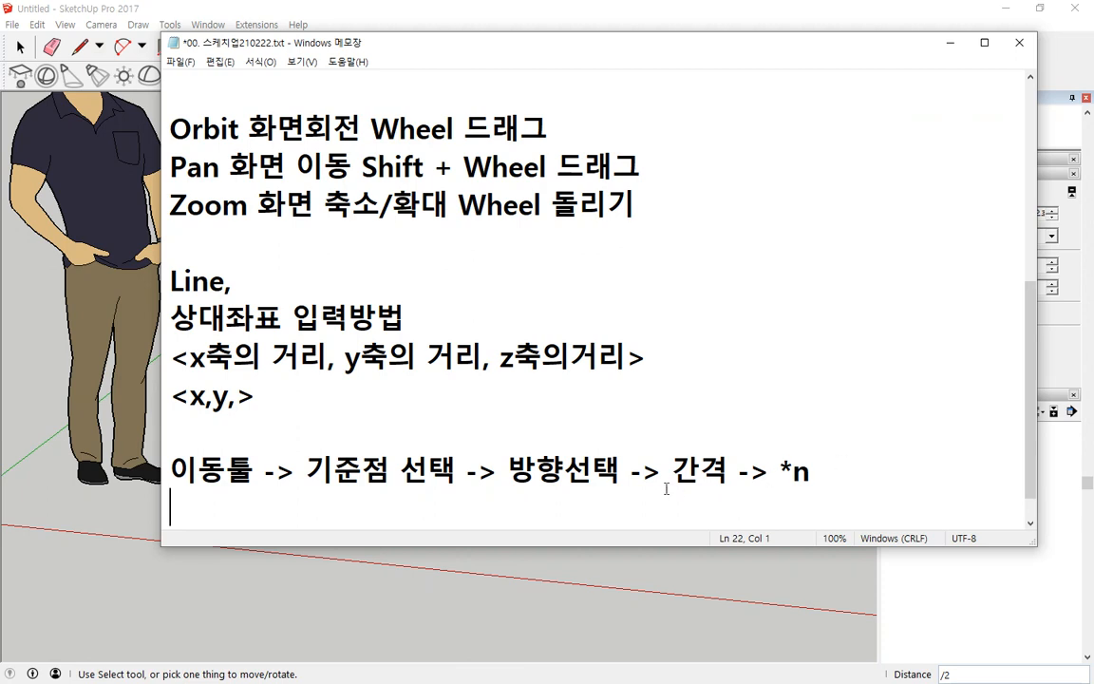
left_click_drag(624, 476, 149, 481)
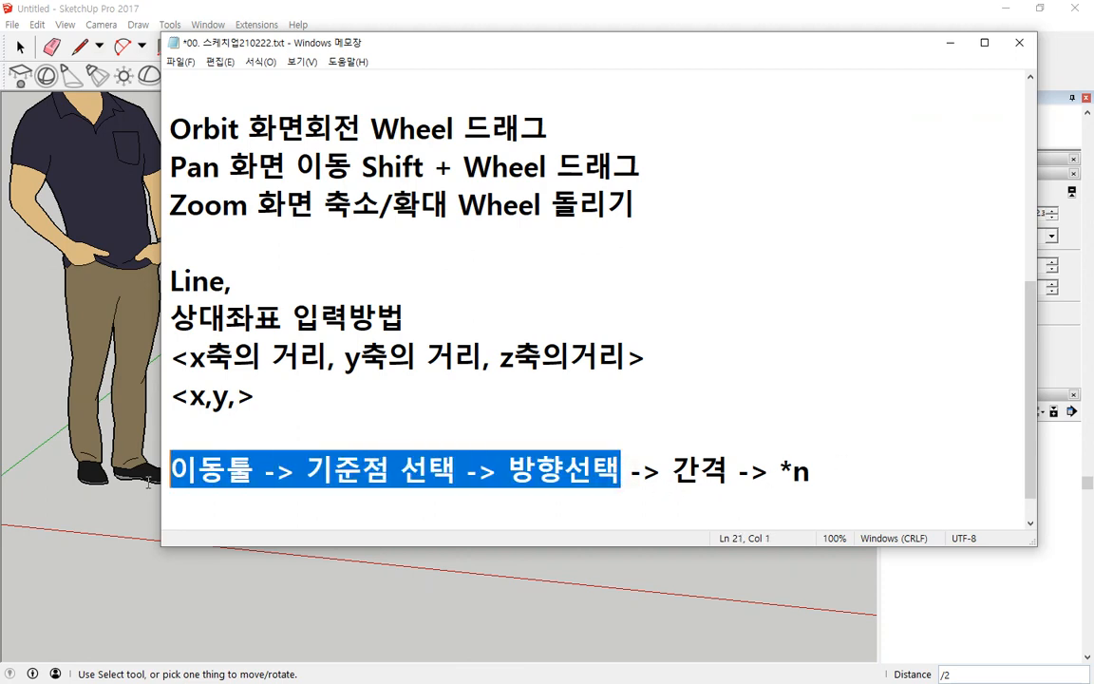
key("ctrl+c")
left_click(208, 511)
key("ctrl+v")
type("-> ")
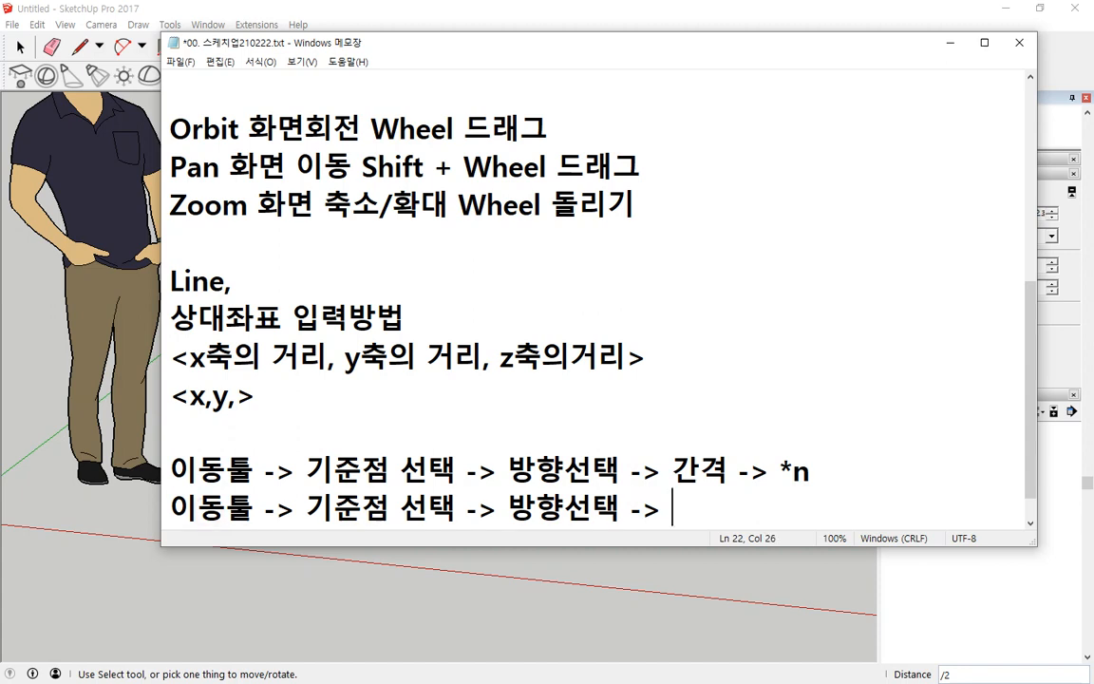
Step: Complete the new note line with "전체 -> /n" for the divided array and end the line
type("wj")
key("BackSpace")
key("BackSpace")
key("Hangul")
type("전")
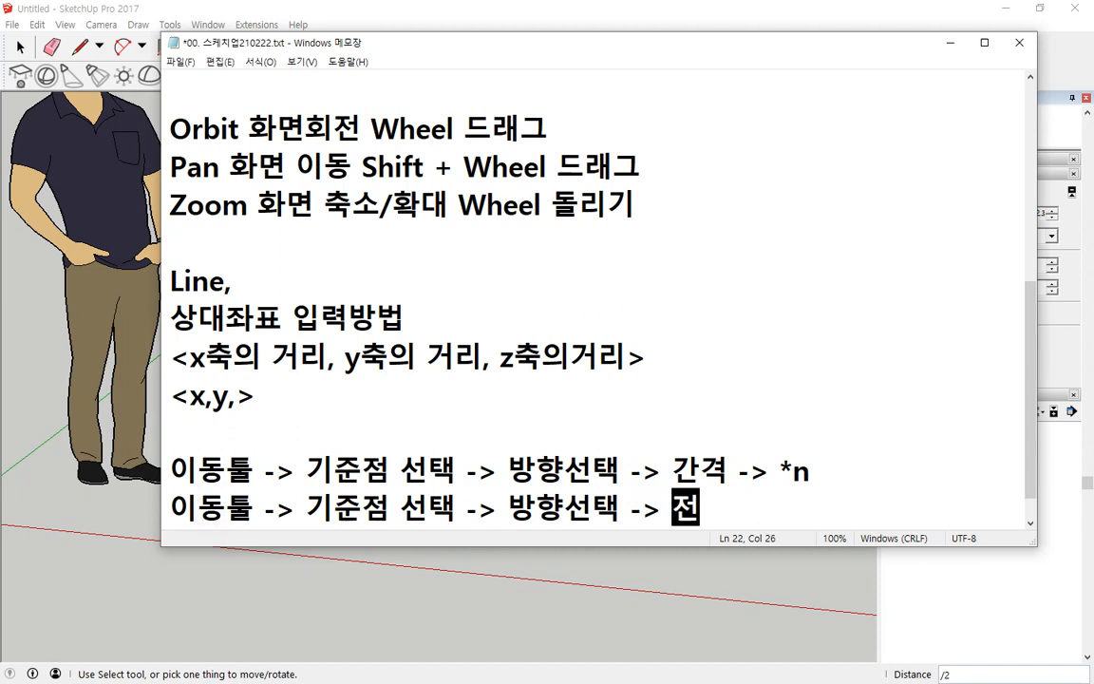
type("체")
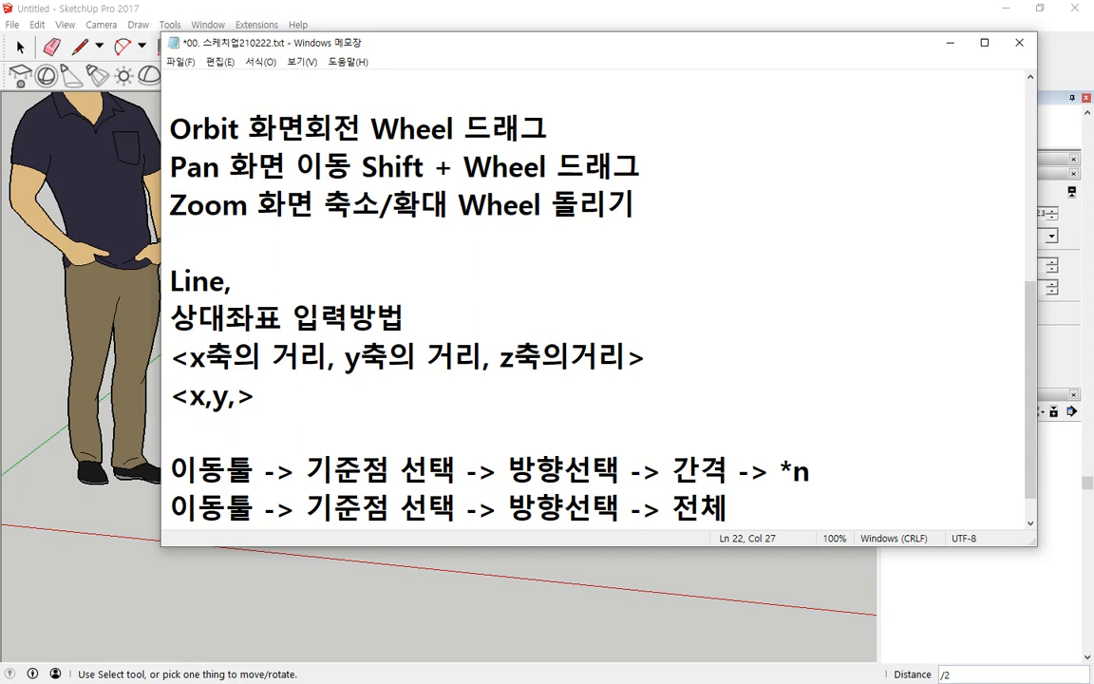
type(" -> /n")
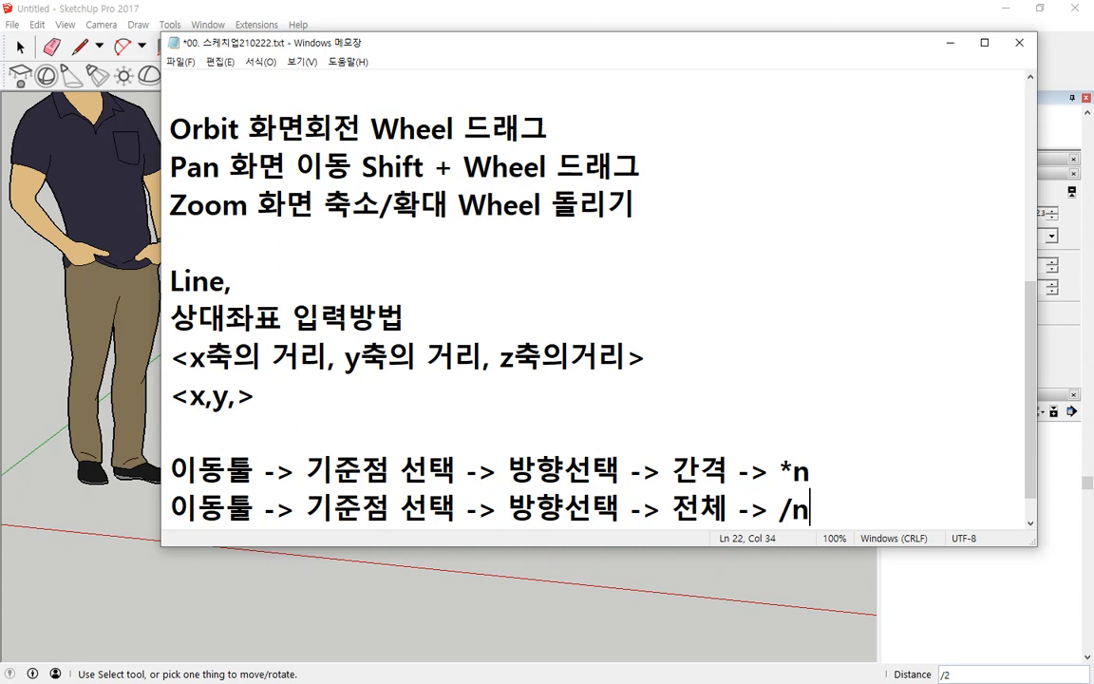
key("Return")
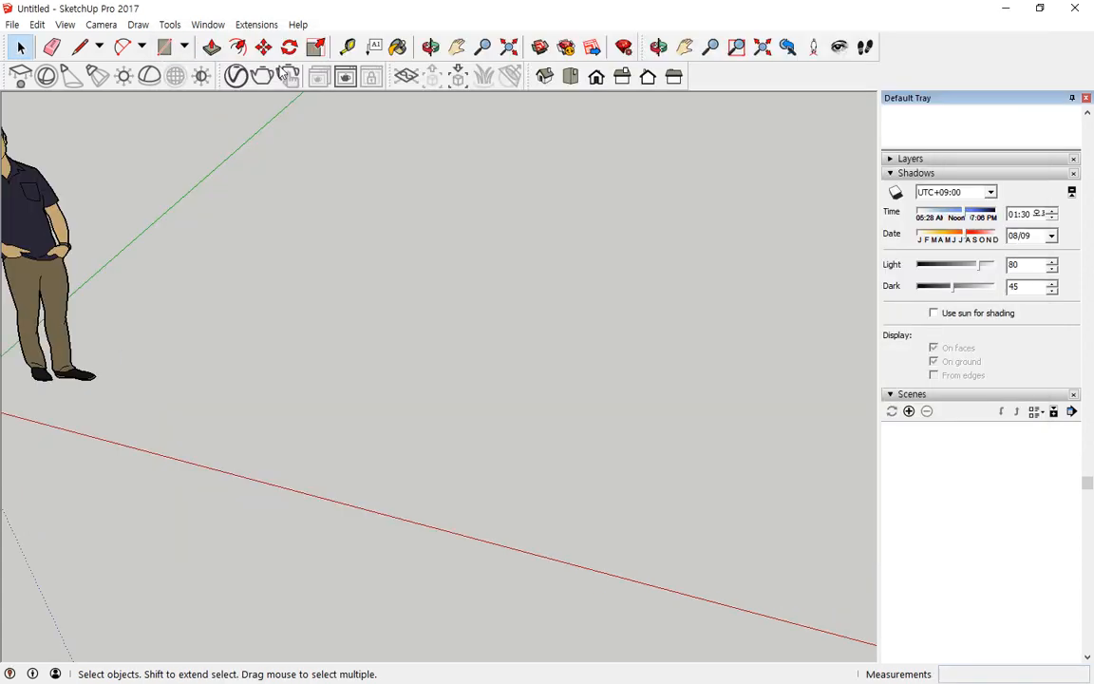
Step: Draw a 100 by 100 mm rectangle on the ground in SketchUp and pull it up 100 mm into a cube
left_click(164, 46)
left_click(205, 360)
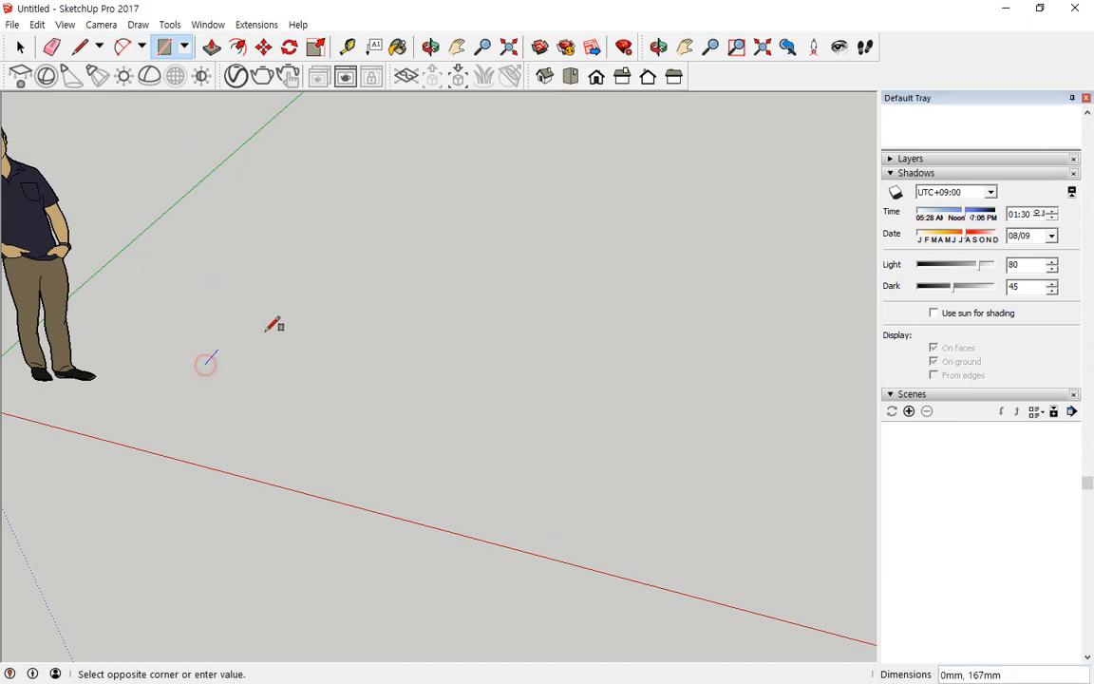
type("100,100")
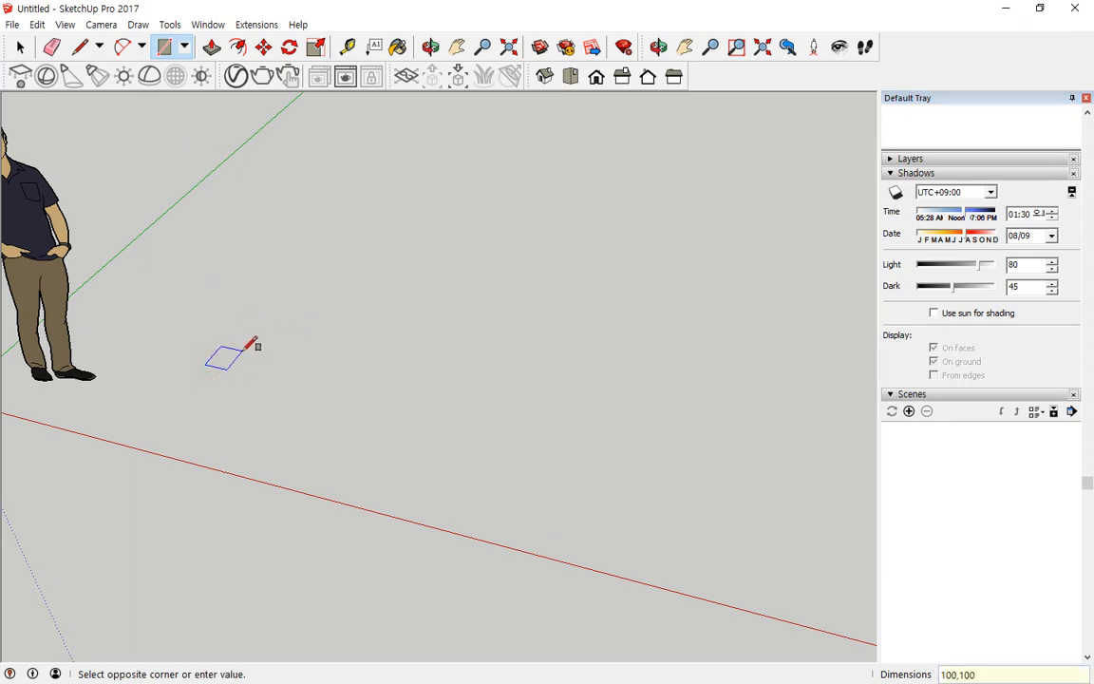
key("Return")
scroll(207, 395, "up", 2)
left_click(211, 48)
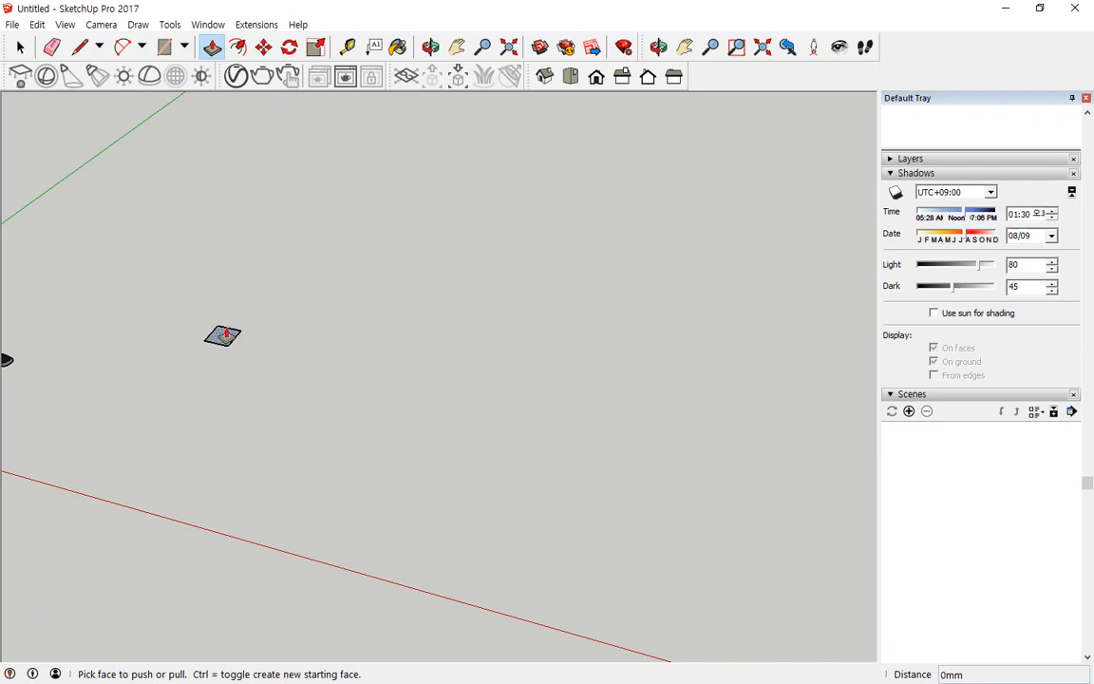
left_click(226, 335)
type("100")
key("Return")
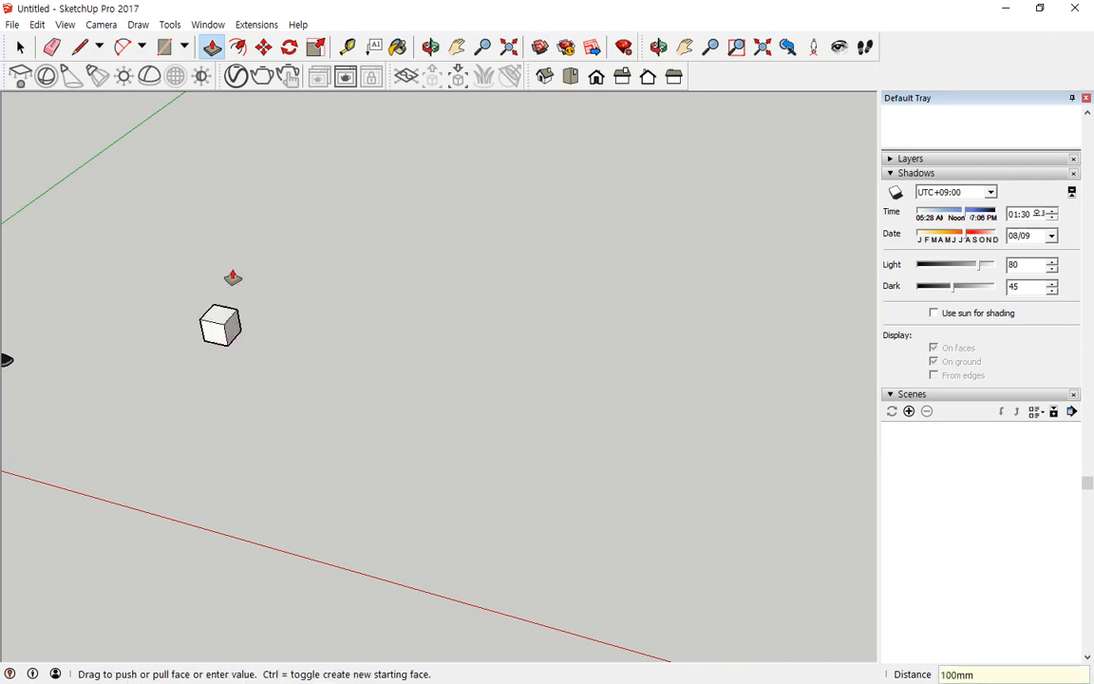
Step: Select the whole cube and make it a group
key("space")
left_click_drag(161, 271, 295, 408)
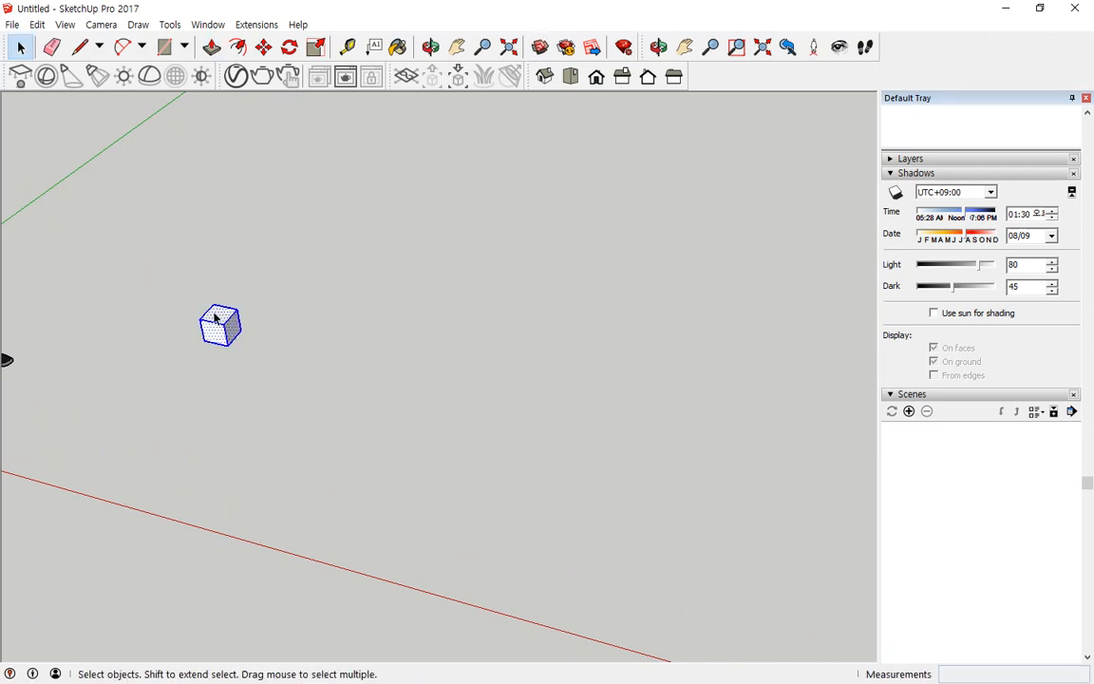
right_click(216, 321)
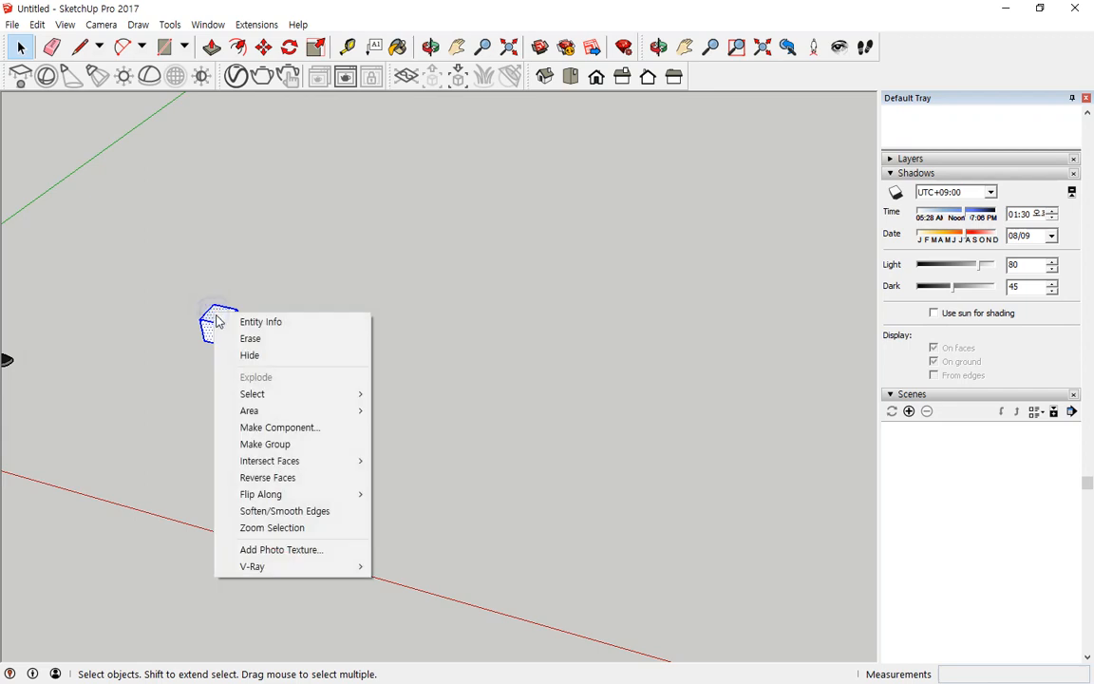
left_click(265, 445)
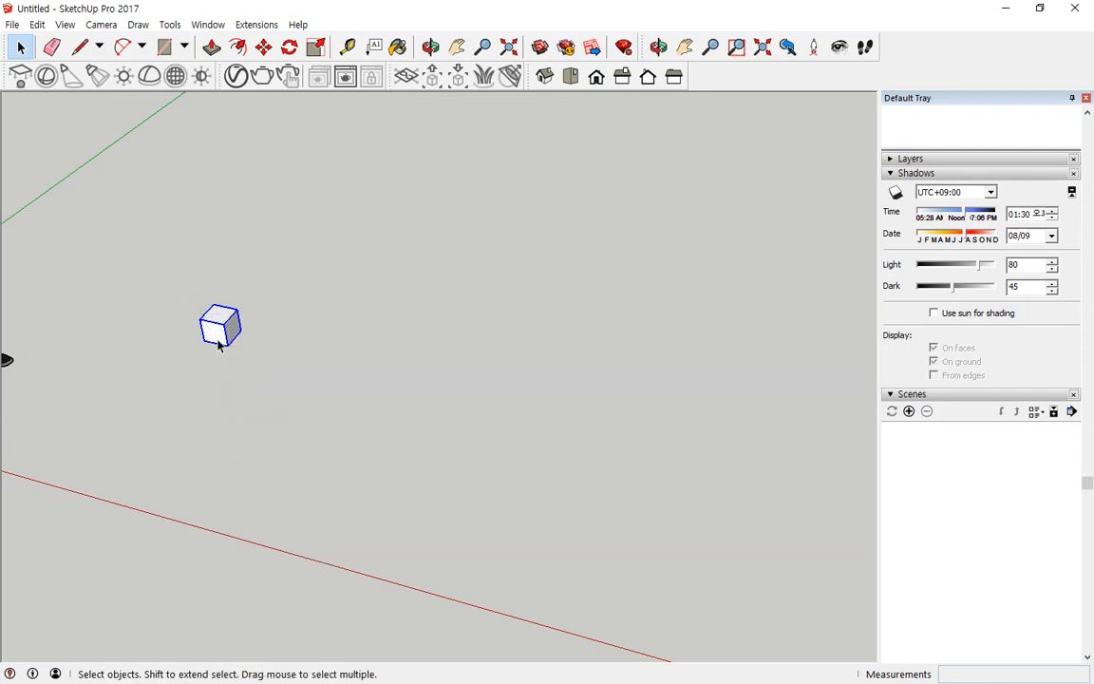
Step: Copy the cube 100 mm along the red axis and multiply the copy by three to form a row
scroll(224, 343, "up", 5)
middle_click_drag(227, 348, 296, 302)
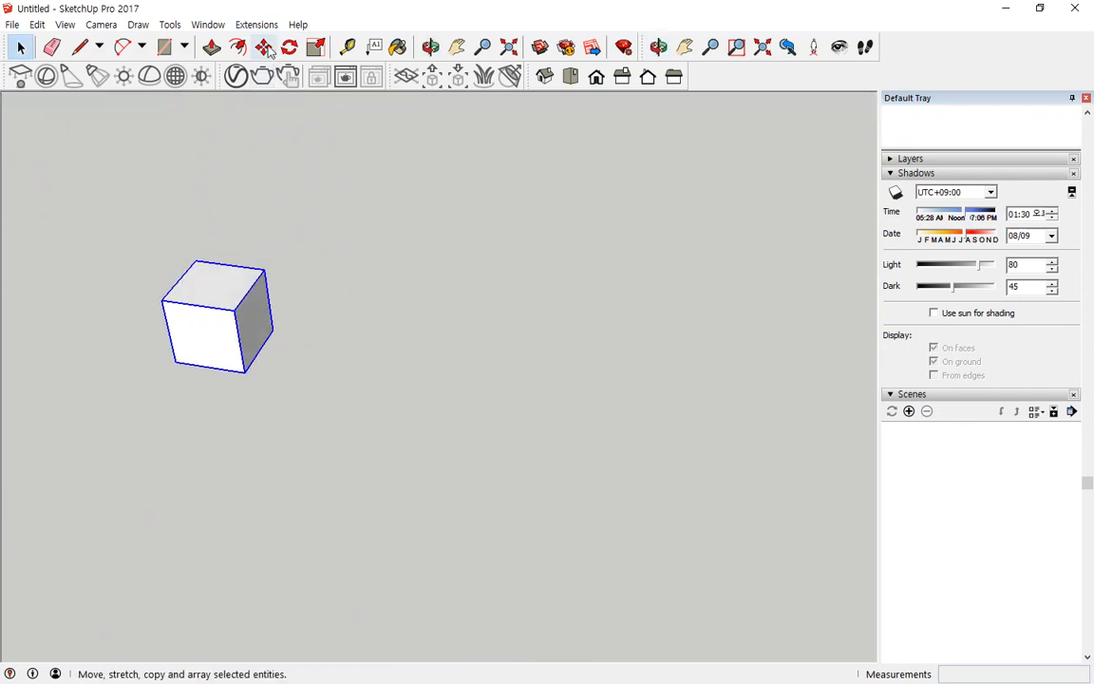
left_click(263, 46)
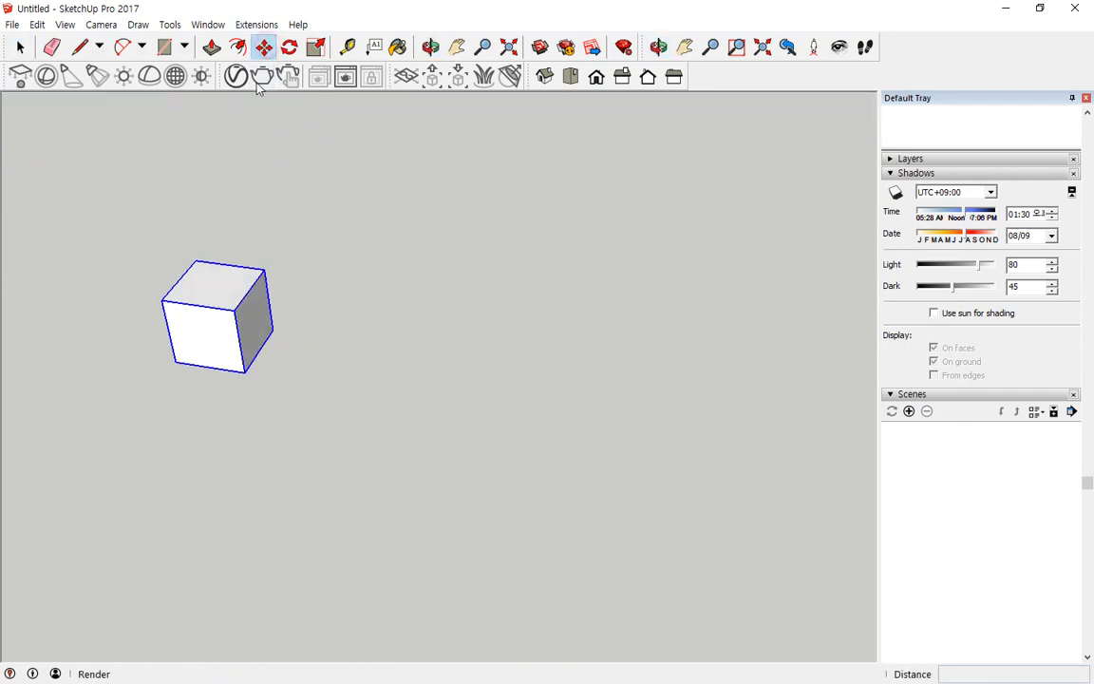
left_click(175, 361)
key("ctrl")
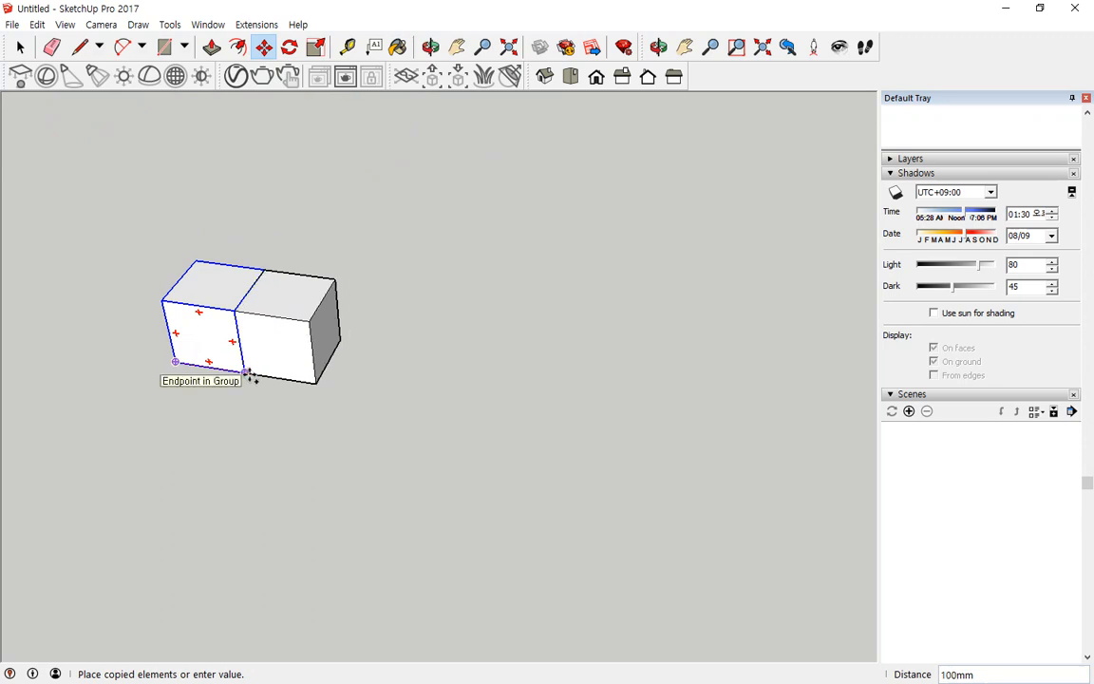
left_click(246, 374)
type("*3")
key("Return")
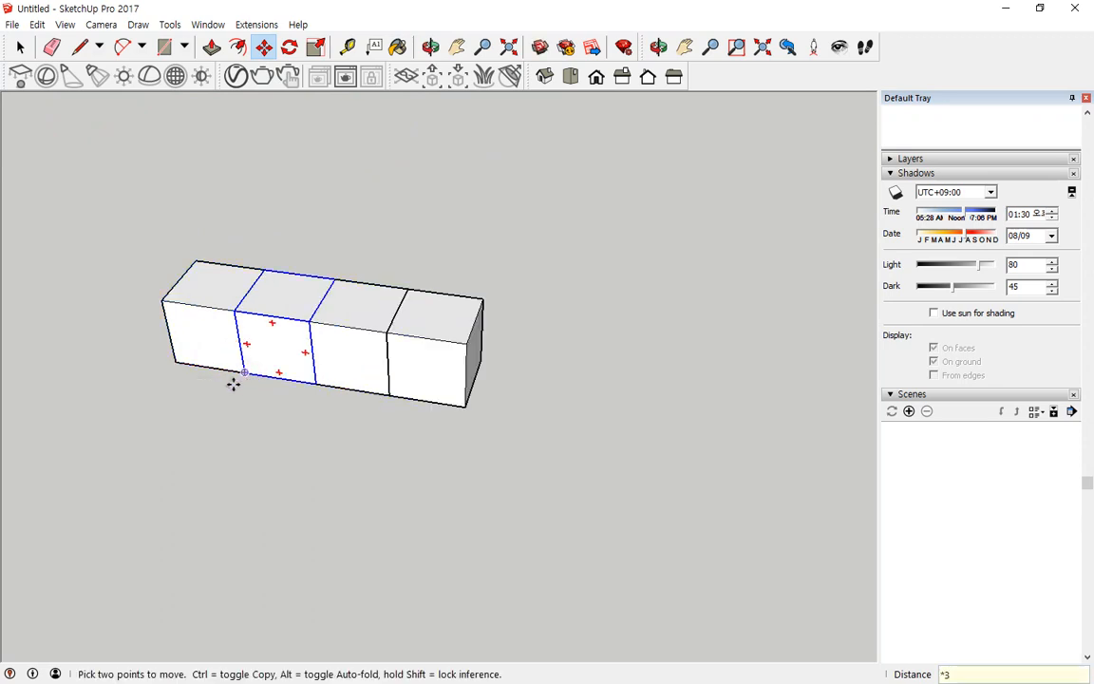
Step: Copy the first cube of the row straight up onto its own top
left_click(175, 361)
key("ctrl")
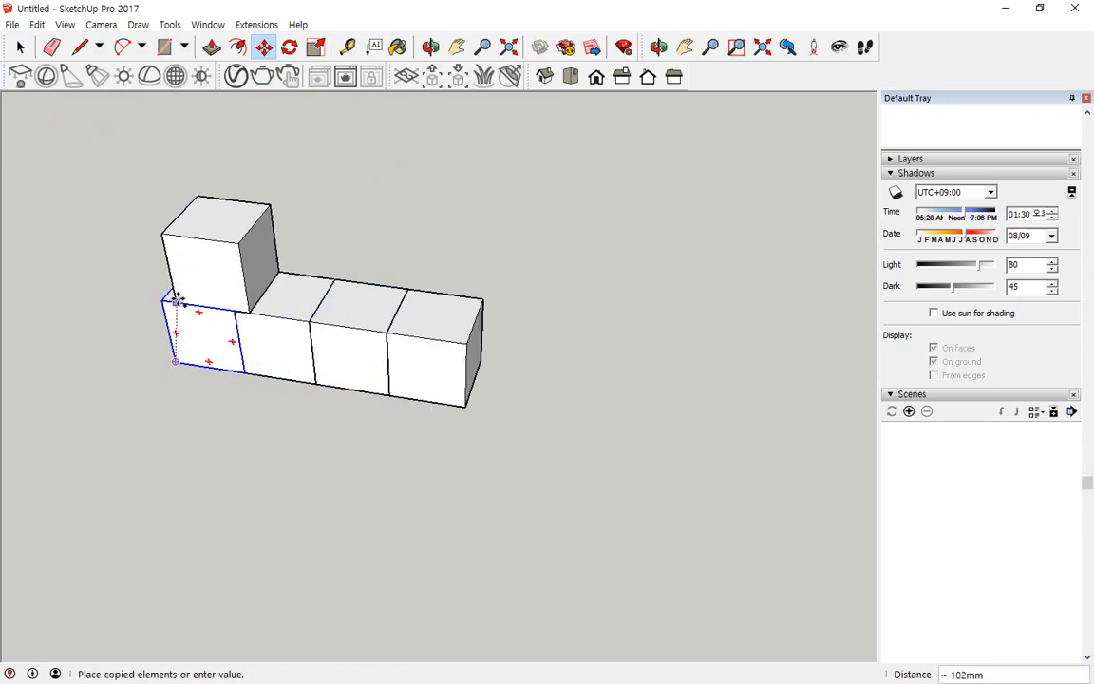
left_click(162, 300)
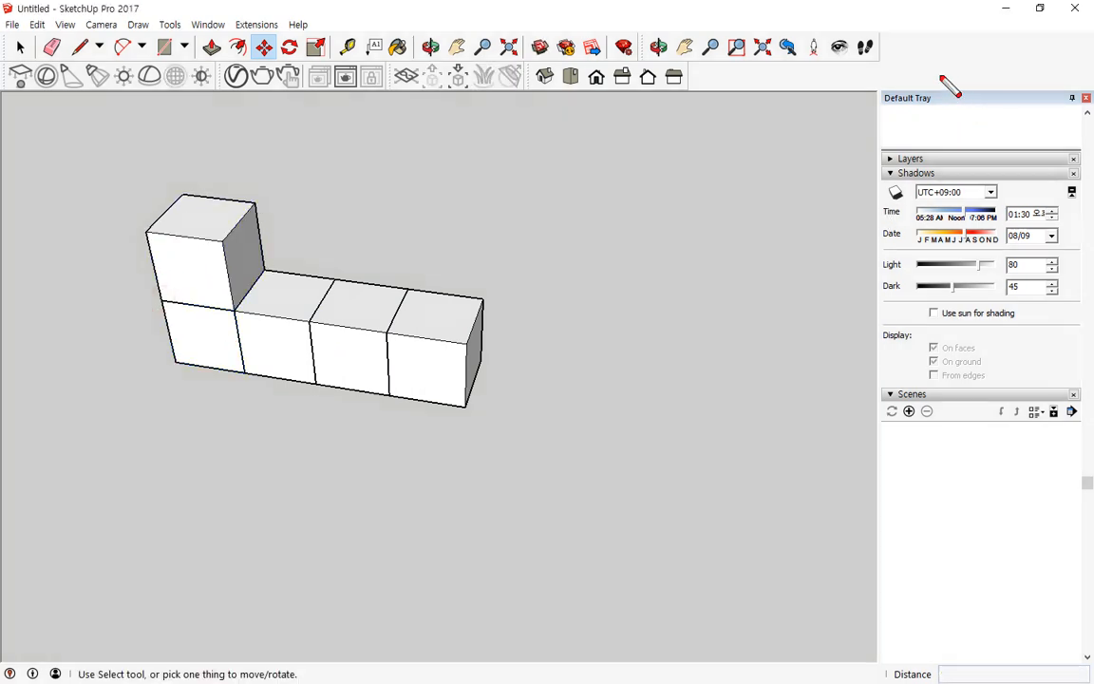
mouse_move(916, 73)
left_mouse_down()
mouse_move(882, 333)
mouse_move(1060, 136)
mouse_move(961, 88)
mouse_move(898, 83)
mouse_move(1091, 345)
mouse_move(895, 154)
left_mouse_up()
key("Escape")
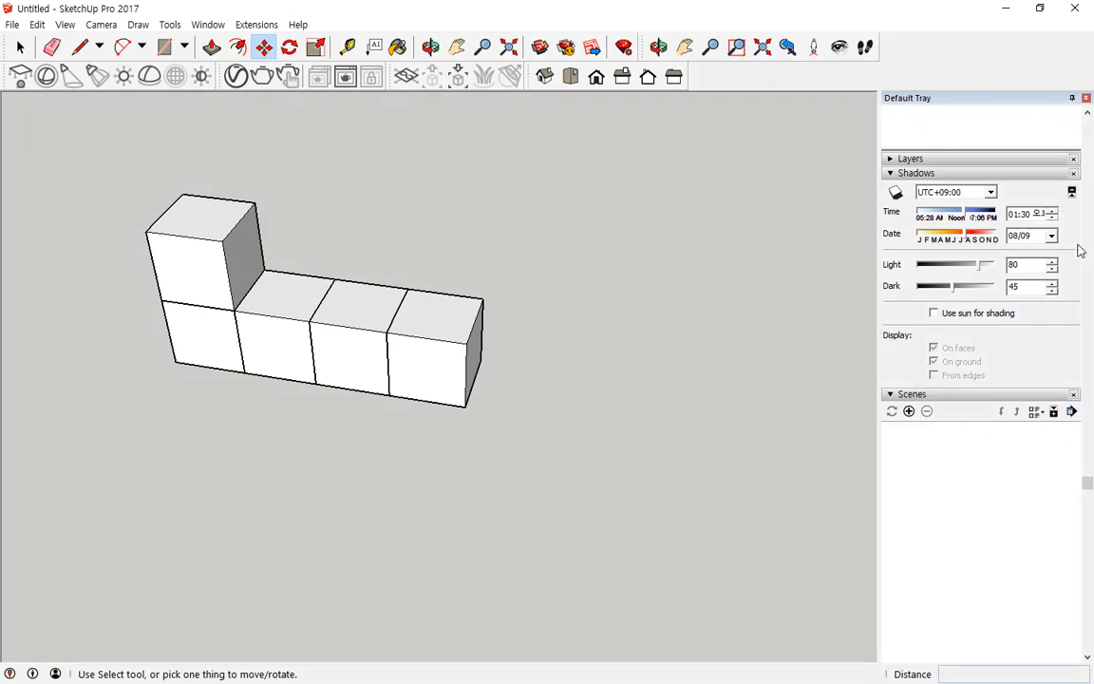
Step: Collapse the tray's Materials, Components, Styles, Scenes and Instructor sections, leaving only Shadows expanded
scroll(1080, 250, "up", 10)
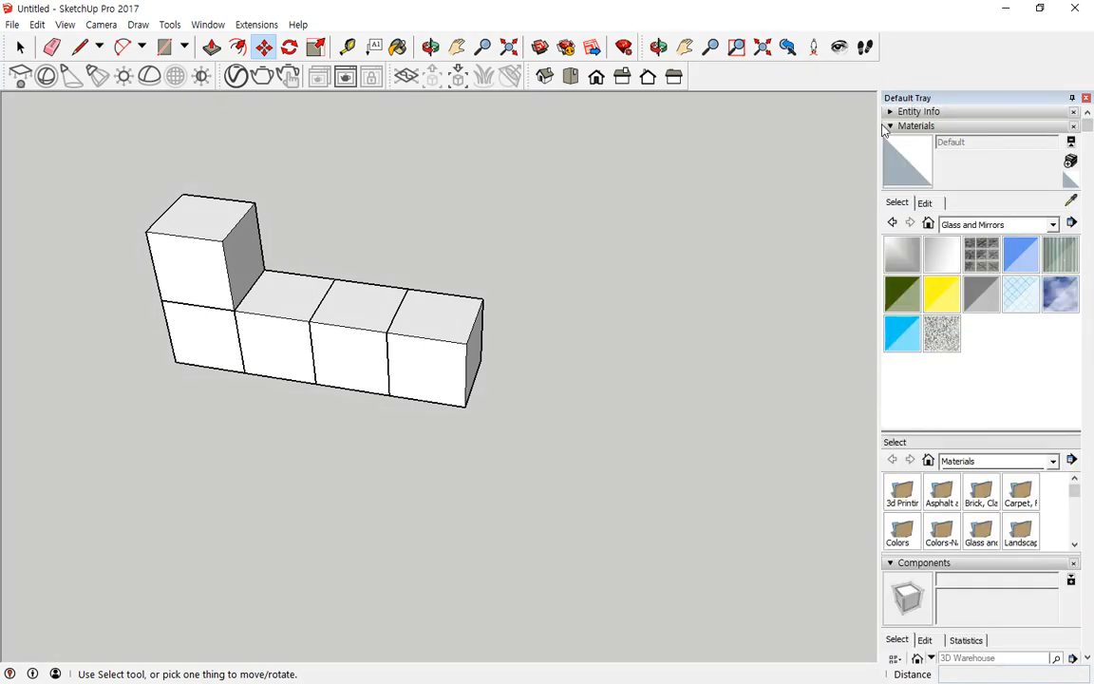
left_click(888, 127)
left_click(890, 140)
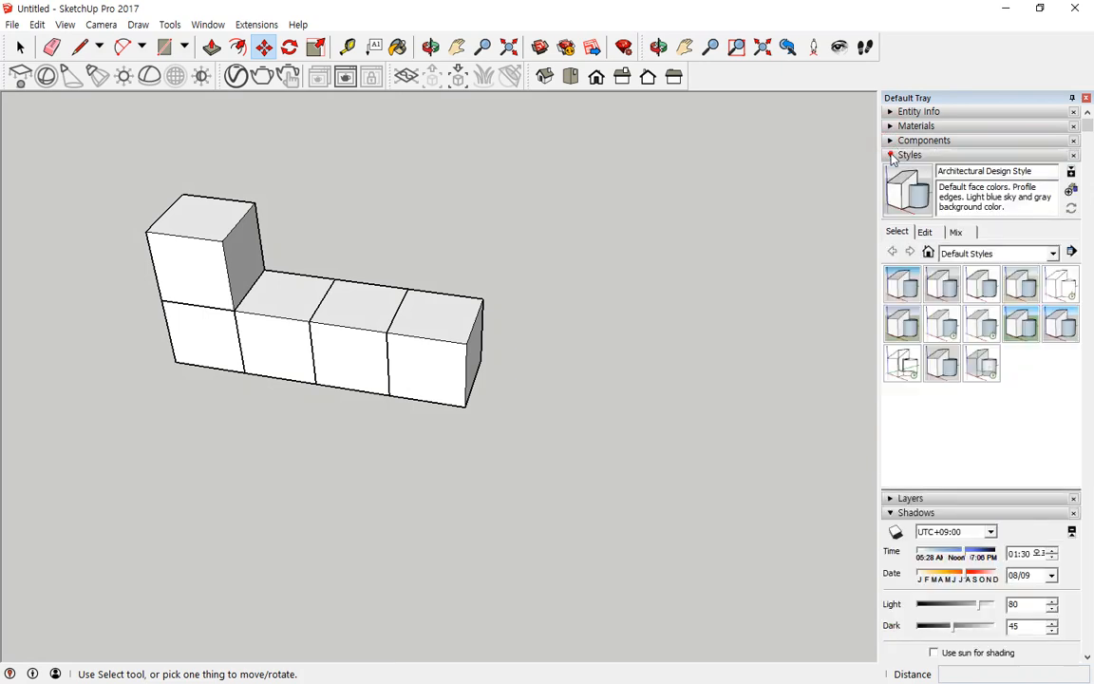
left_click(891, 155)
left_click(891, 184)
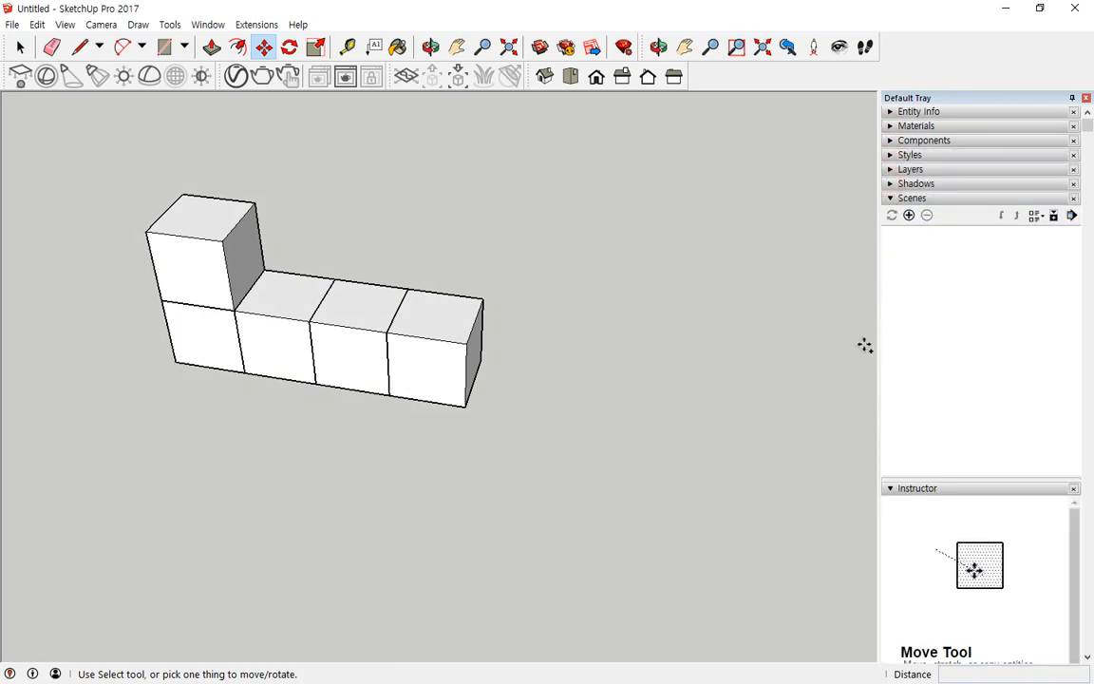
left_click(892, 200)
left_click(892, 214)
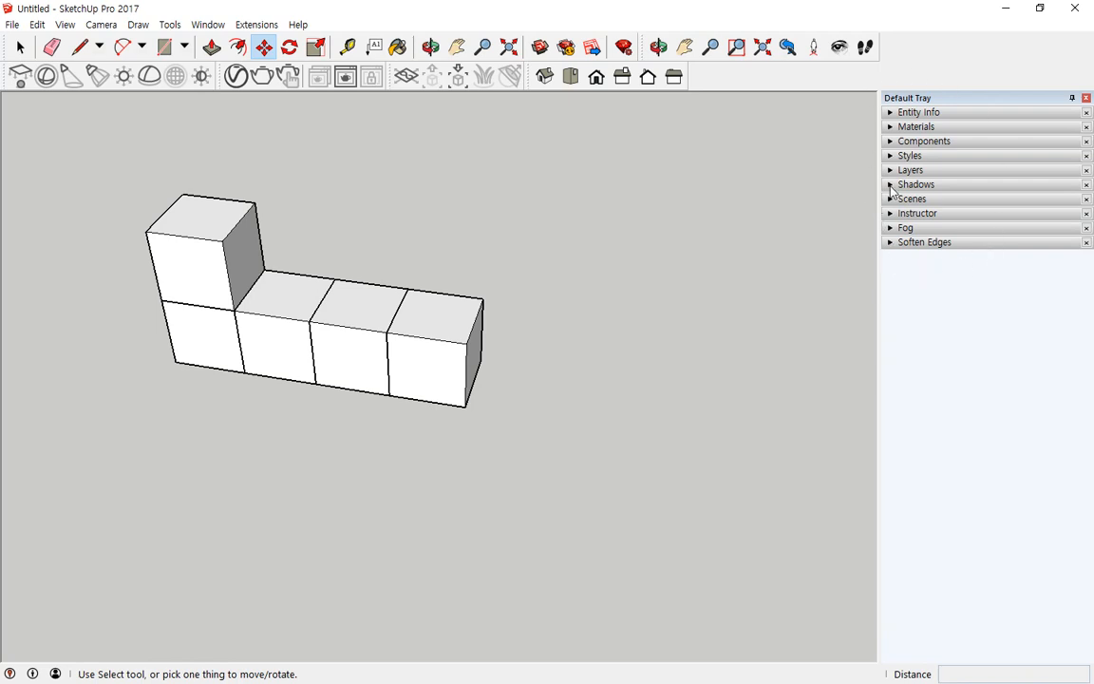
left_click(891, 186)
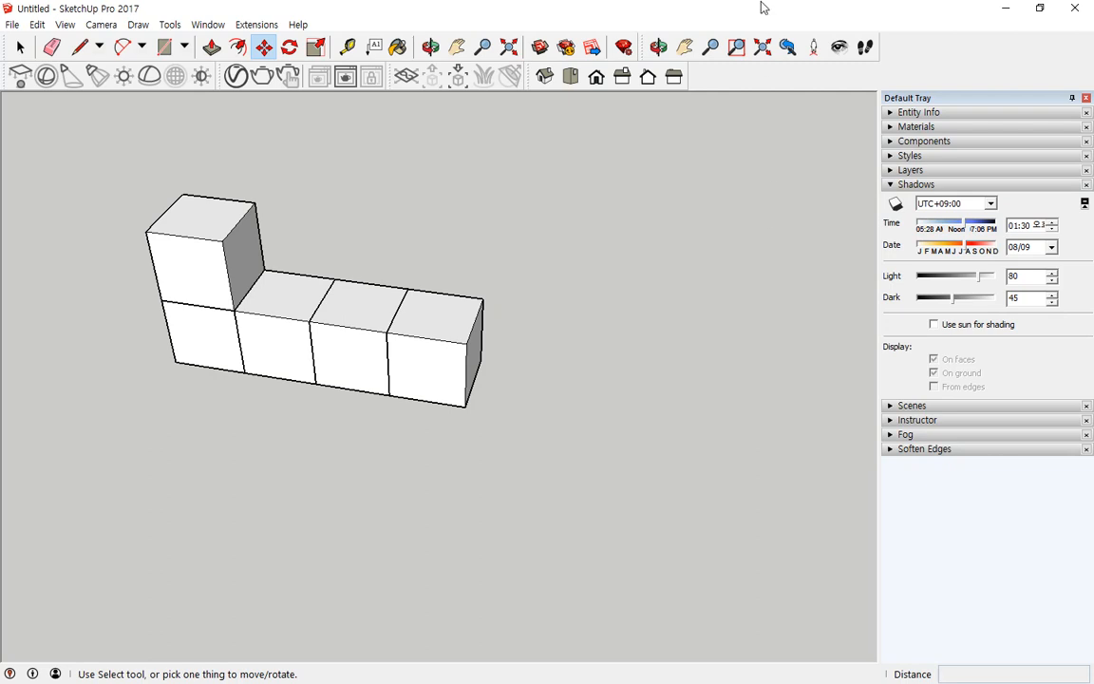
Step: Turn on the shadow display for the cube model
left_click(895, 206)
middle_click_drag(530, 425, 391, 427)
key("m")
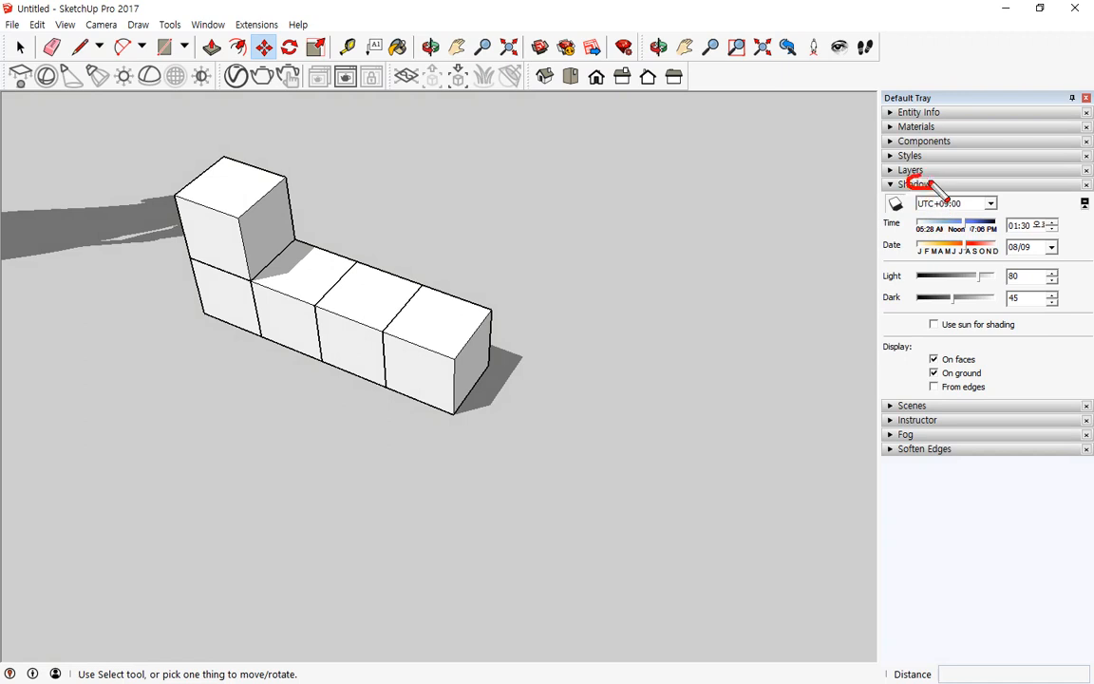
mouse_move(904, 226)
left_mouse_down()
mouse_move(881, 207)
mouse_move(910, 193)
mouse_move(898, 228)
left_mouse_up()
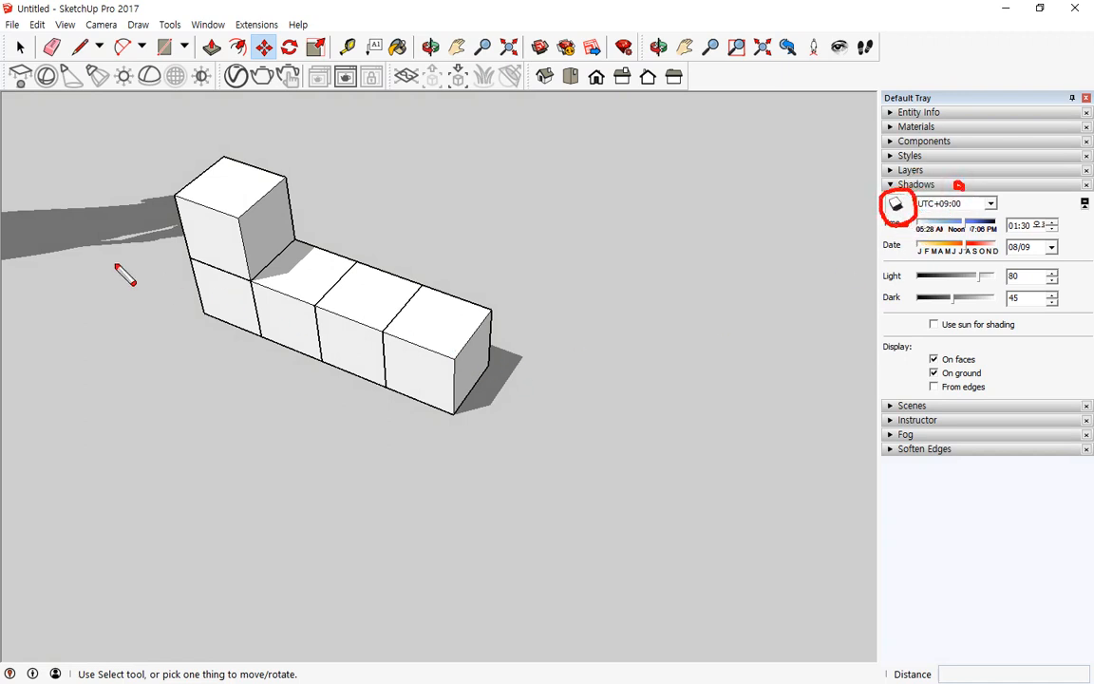
mouse_move(106, 271)
left_mouse_down()
mouse_move(84, 190)
mouse_move(117, 221)
mouse_move(72, 273)
left_mouse_up()
mouse_move(488, 429)
left_mouse_down()
mouse_move(525, 446)
mouse_move(564, 411)
mouse_move(475, 479)
left_mouse_up()
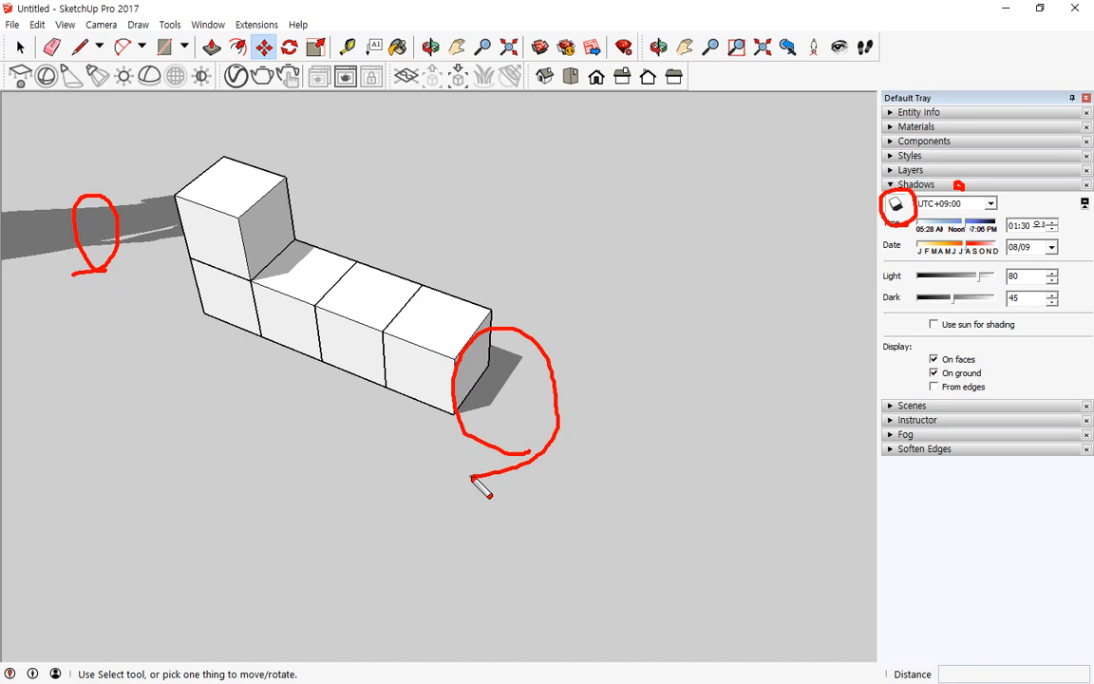
key("e")
left_click_drag(960, 184, 989, 185)
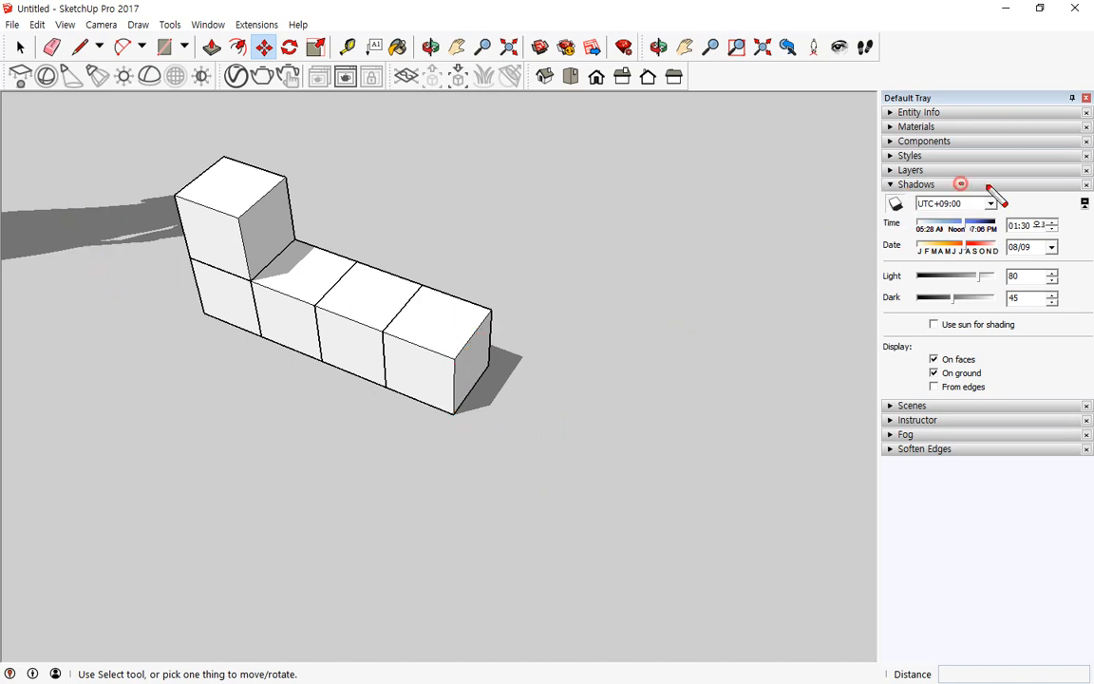
mouse_move(908, 192)
left_mouse_down()
mouse_move(878, 210)
mouse_move(910, 205)
mouse_move(910, 233)
mouse_move(525, 351)
mouse_move(527, 337)
mouse_move(546, 355)
left_mouse_up()
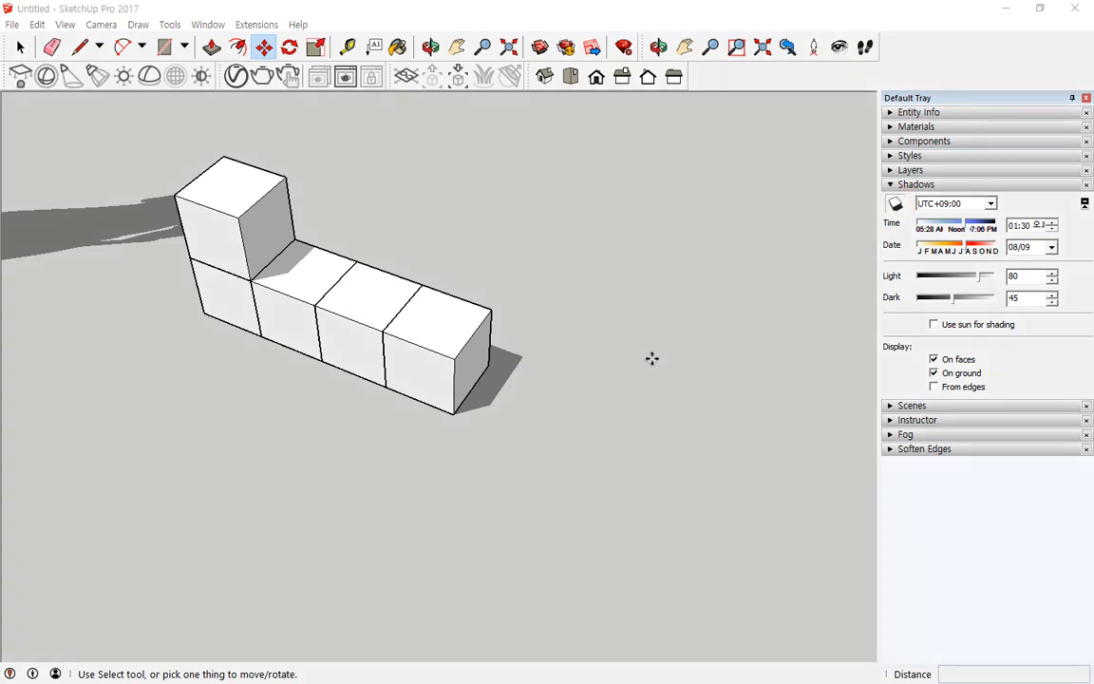
Step: Open the model's geo-location information and clear its manually set location
left_click(207, 25)
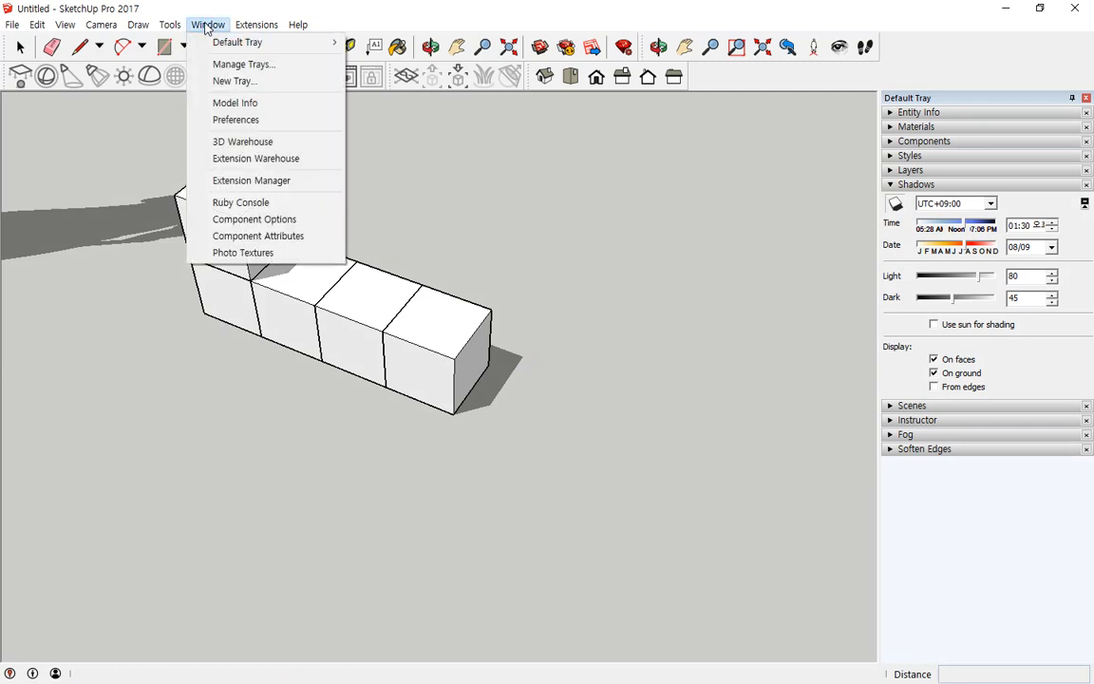
left_click(281, 106)
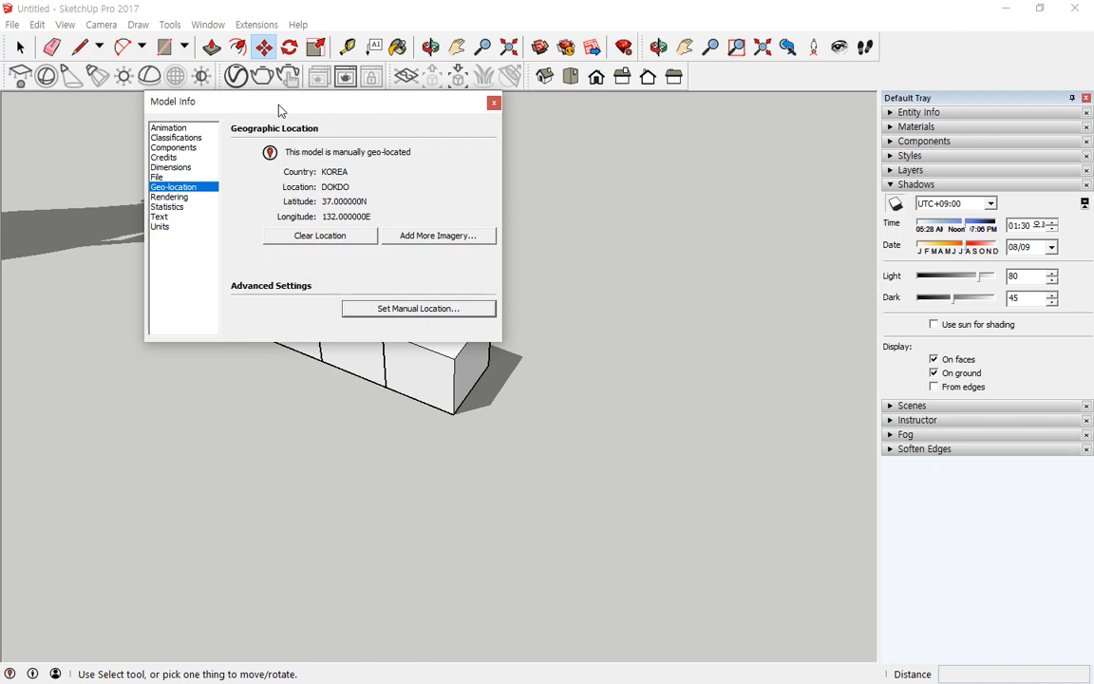
left_click(319, 236)
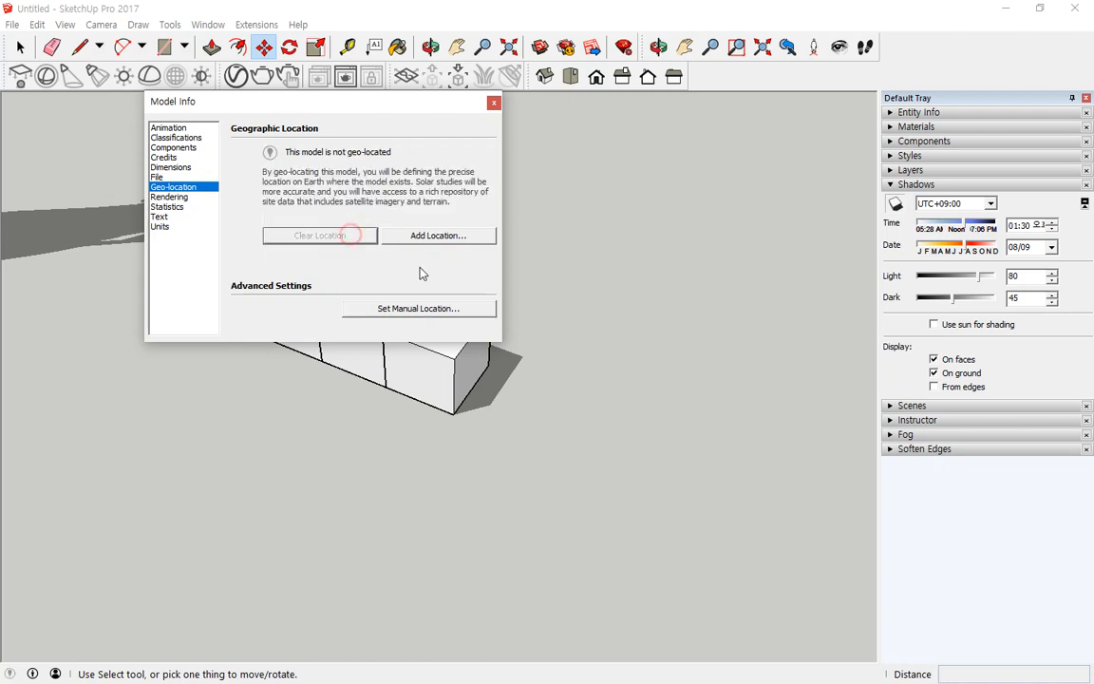
Step: Open the model's manual geo-location settings and go through the country and location entries
left_click(472, 312)
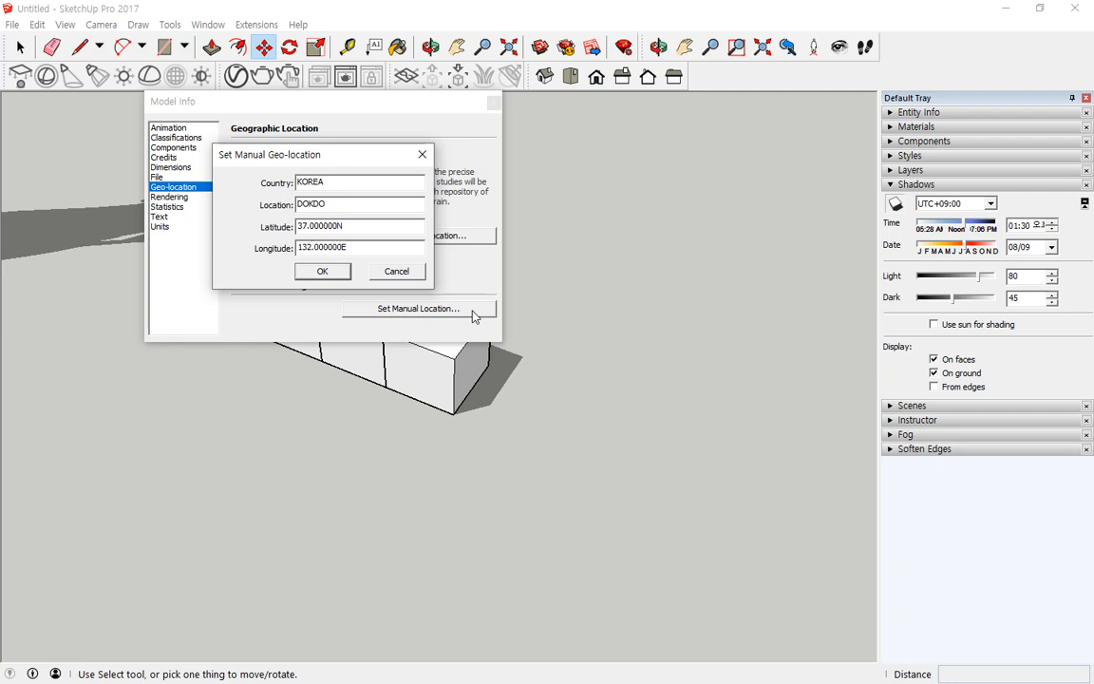
left_click(344, 180)
left_click(355, 201)
left_click(323, 273)
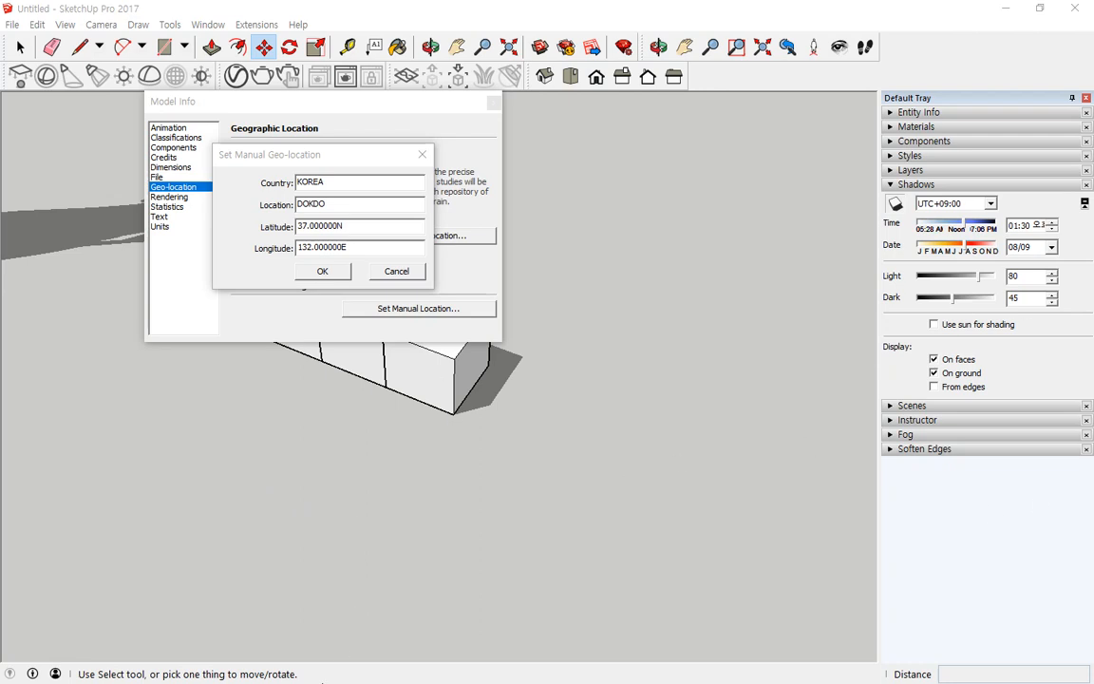
Step: Switch to the Notepad notes and arrange the windows so the manual geo-location values stay visible beside the text
key("alt+Tab")
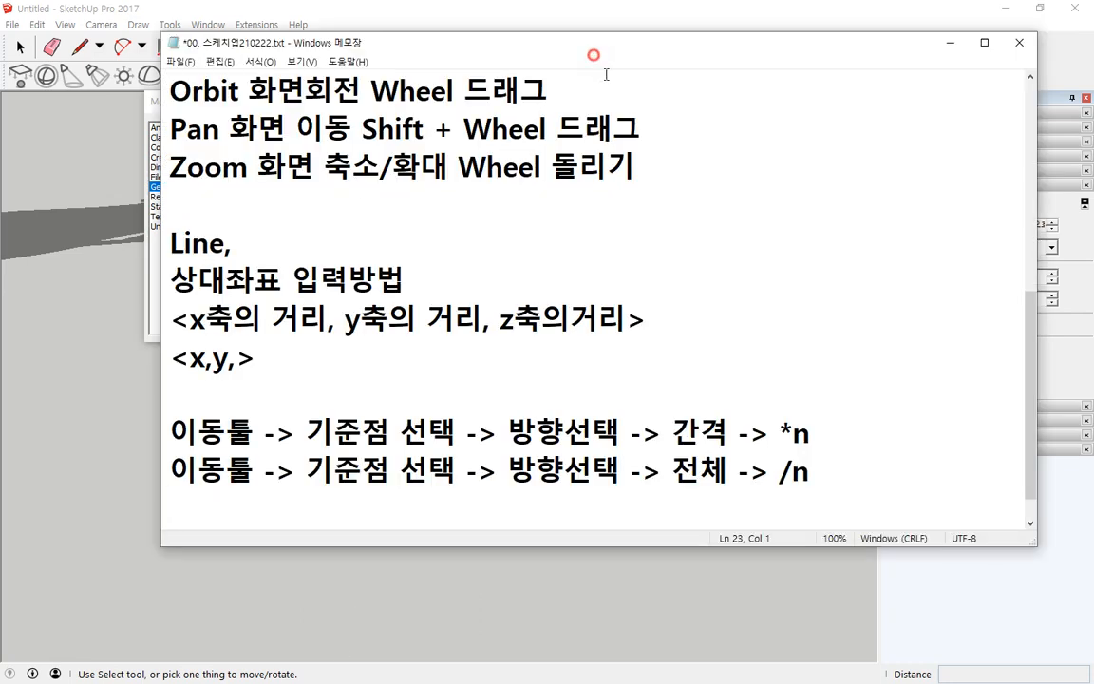
left_click(152, 104)
left_click_drag(285, 154, 126, 32)
key("alt+Tab")
left_click_drag(419, 42, 447, 26)
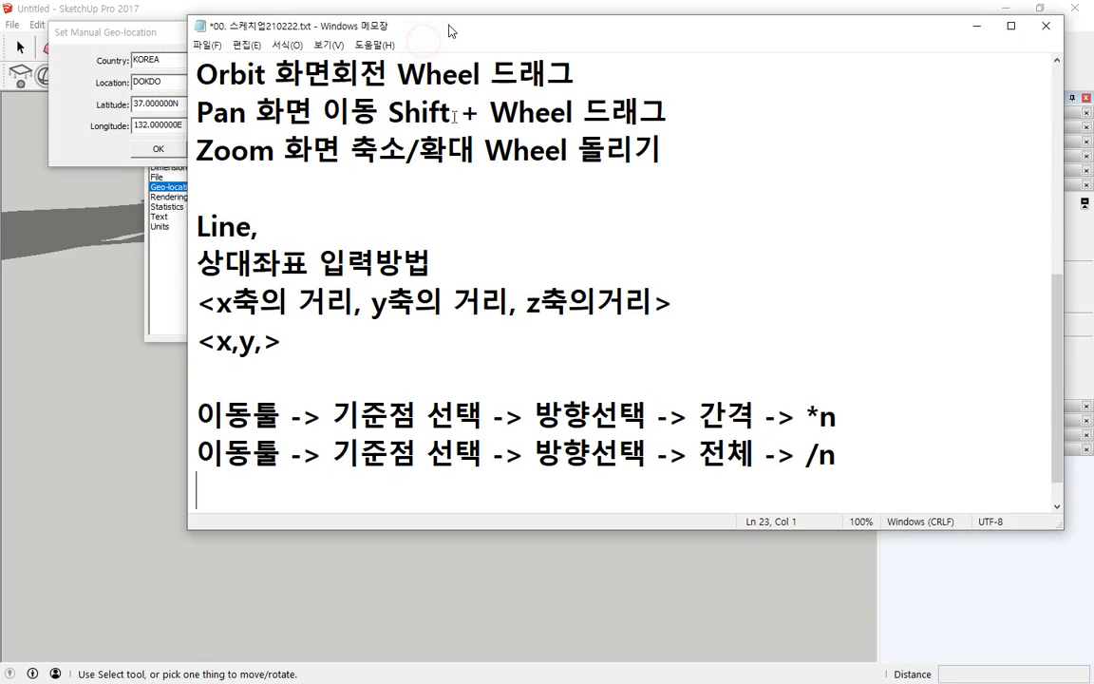
scroll(538, 312, "down", 1)
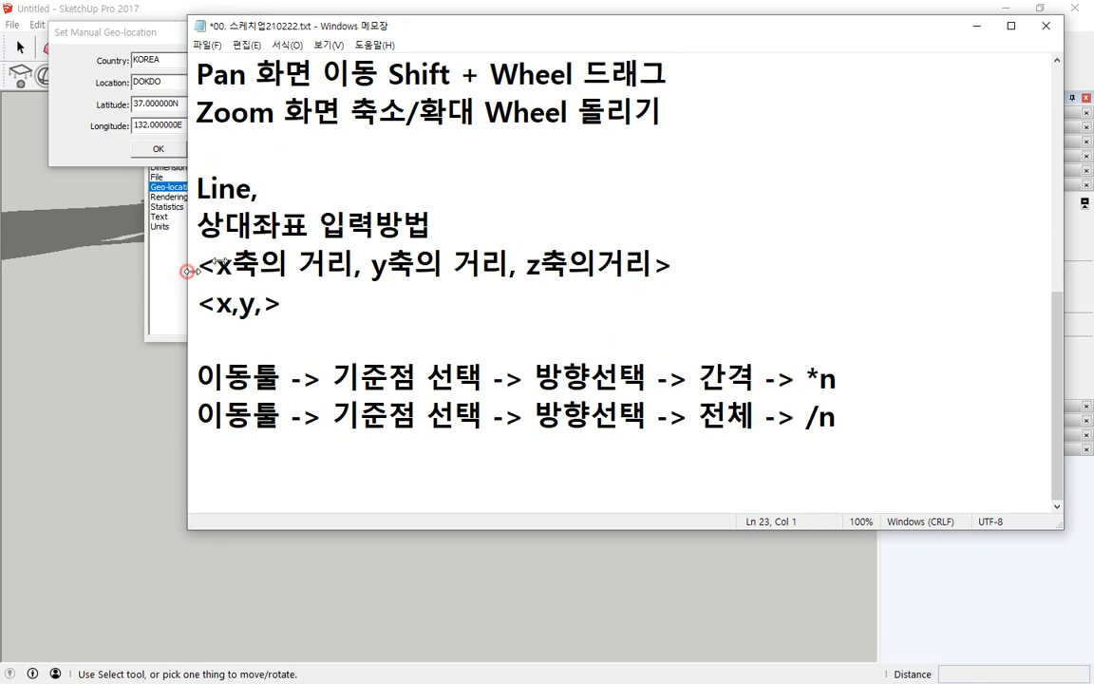
left_click_drag(181, 244, 282, 244)
scroll(698, 306, "down", 1)
Step: Add KOREA, DOKDO, 37 and 132 as separate lines at the end of the notes, and accept the manual geo-location in SketchUp
key("Return")
type("KOREA")
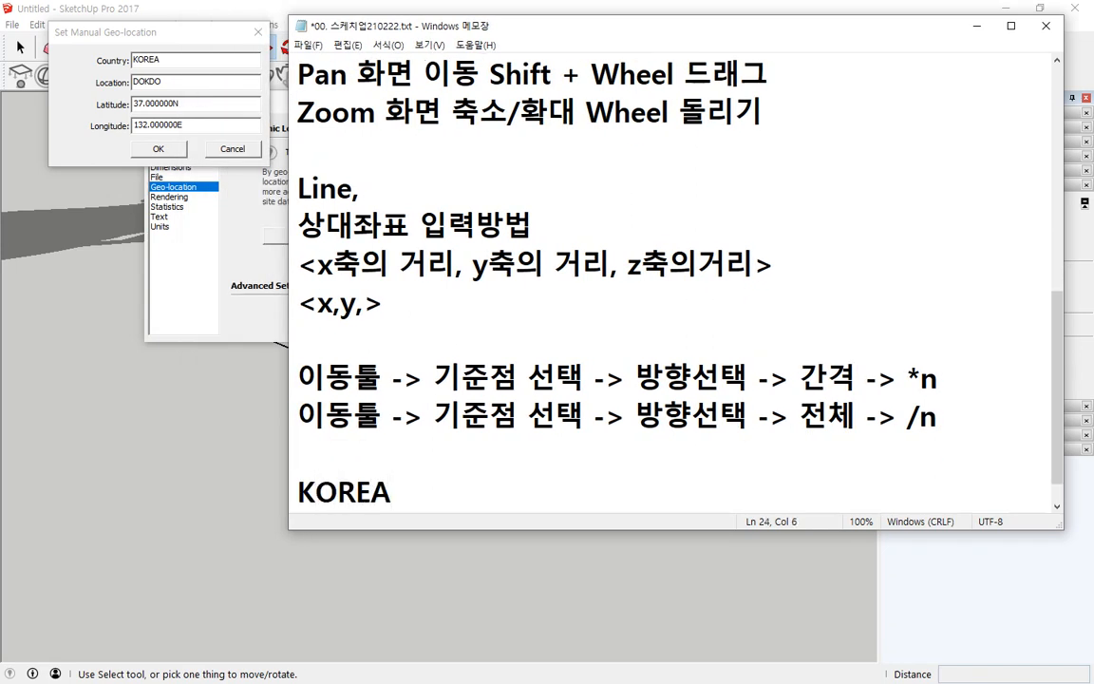
key("Return")
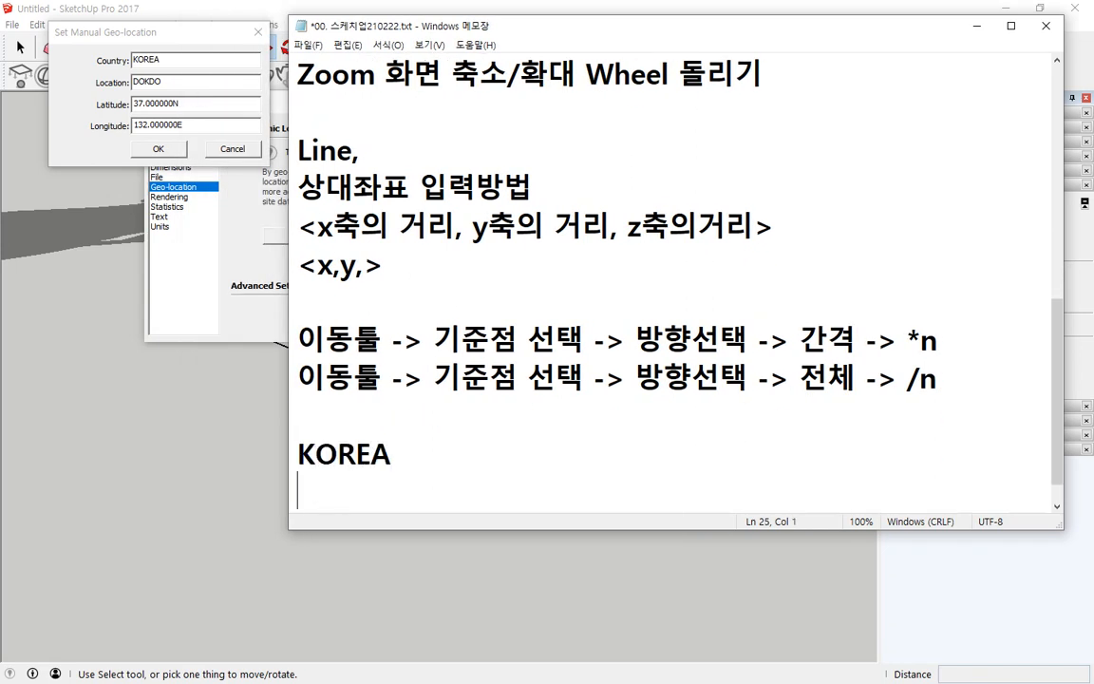
type("DOKDO")
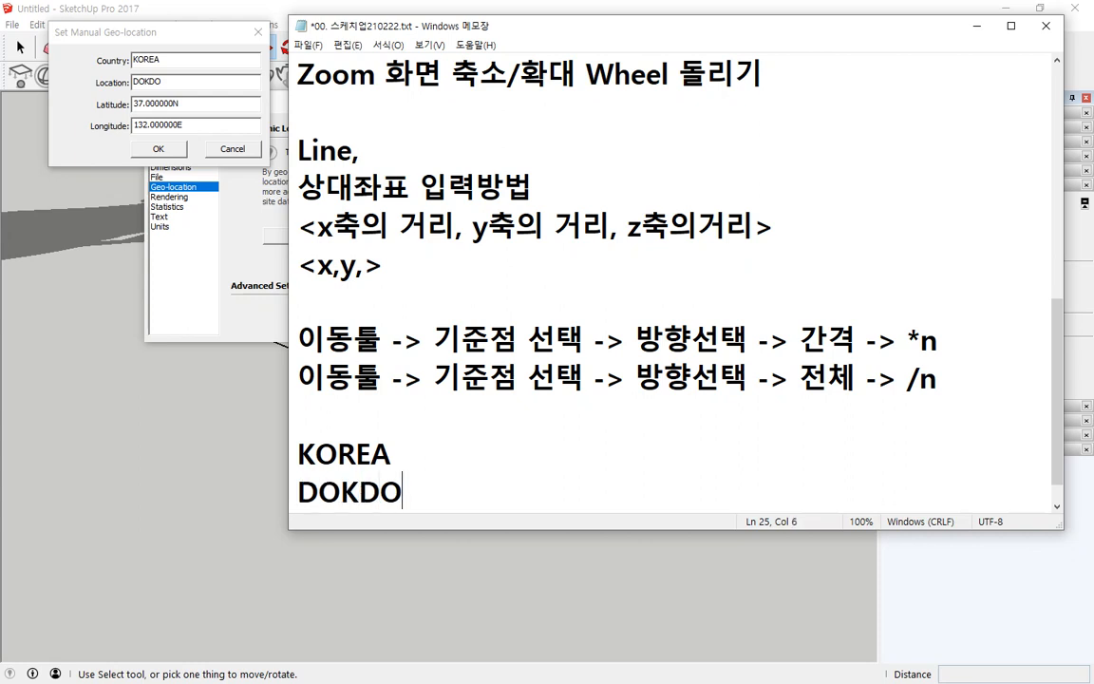
key("Return")
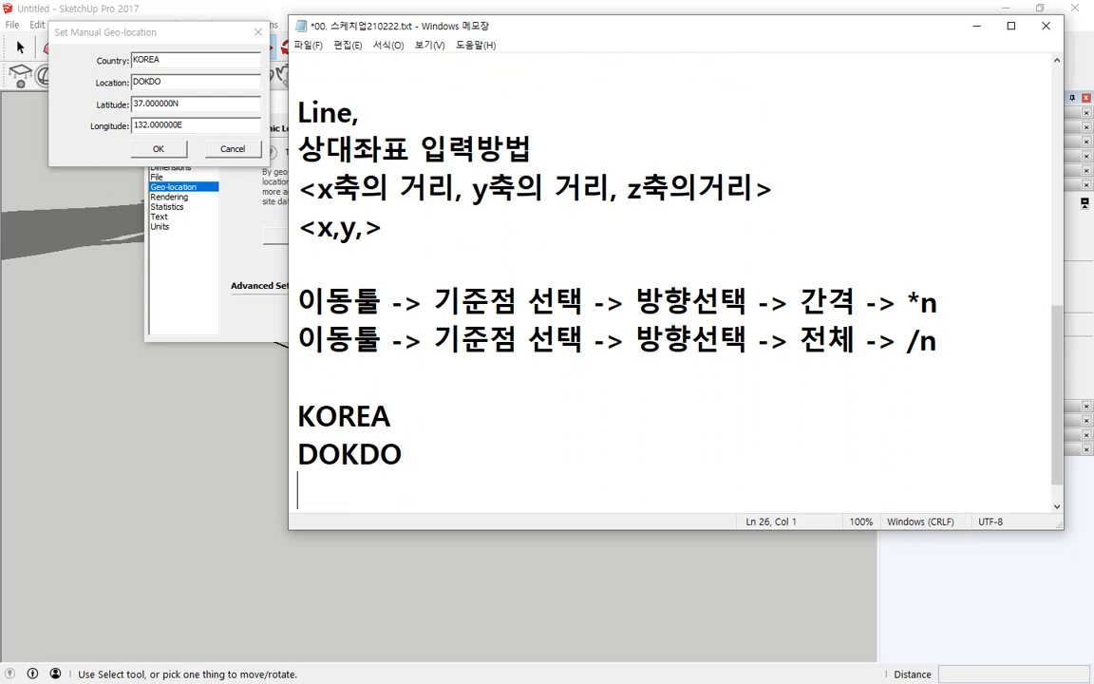
type("37")
key("Return")
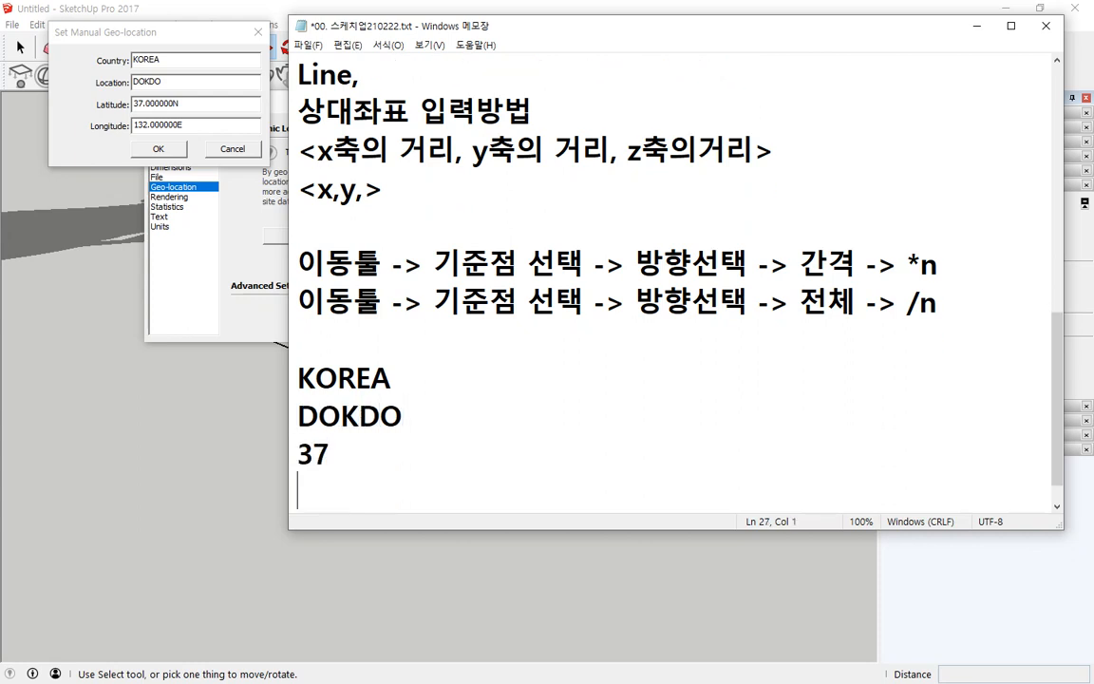
type("132")
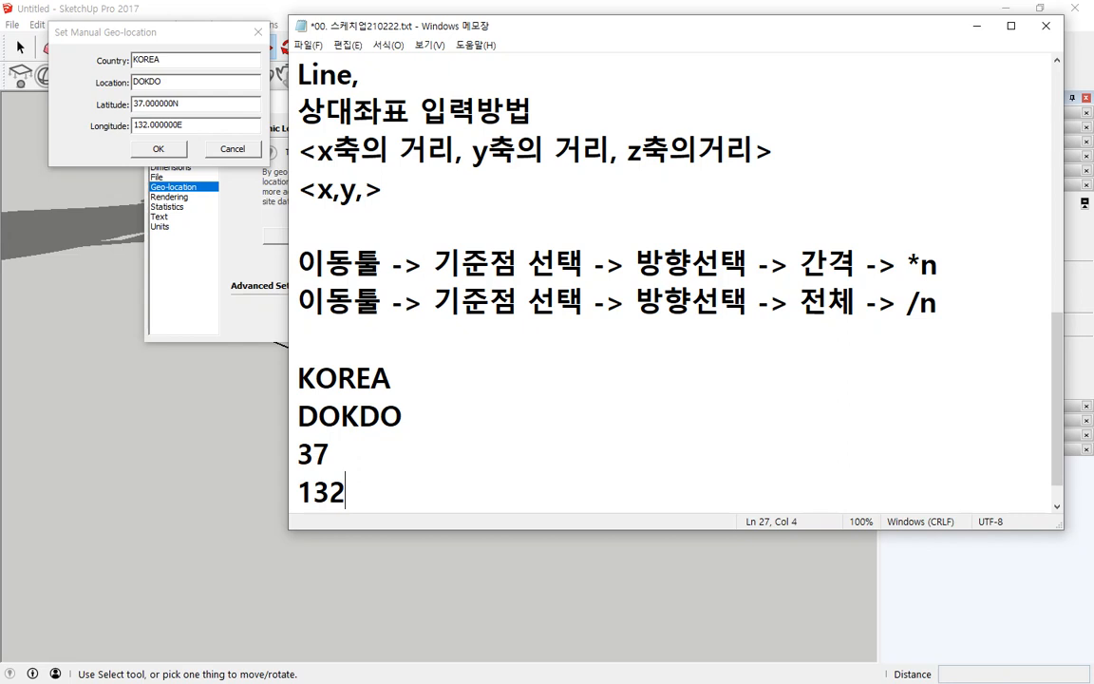
left_click(174, 149)
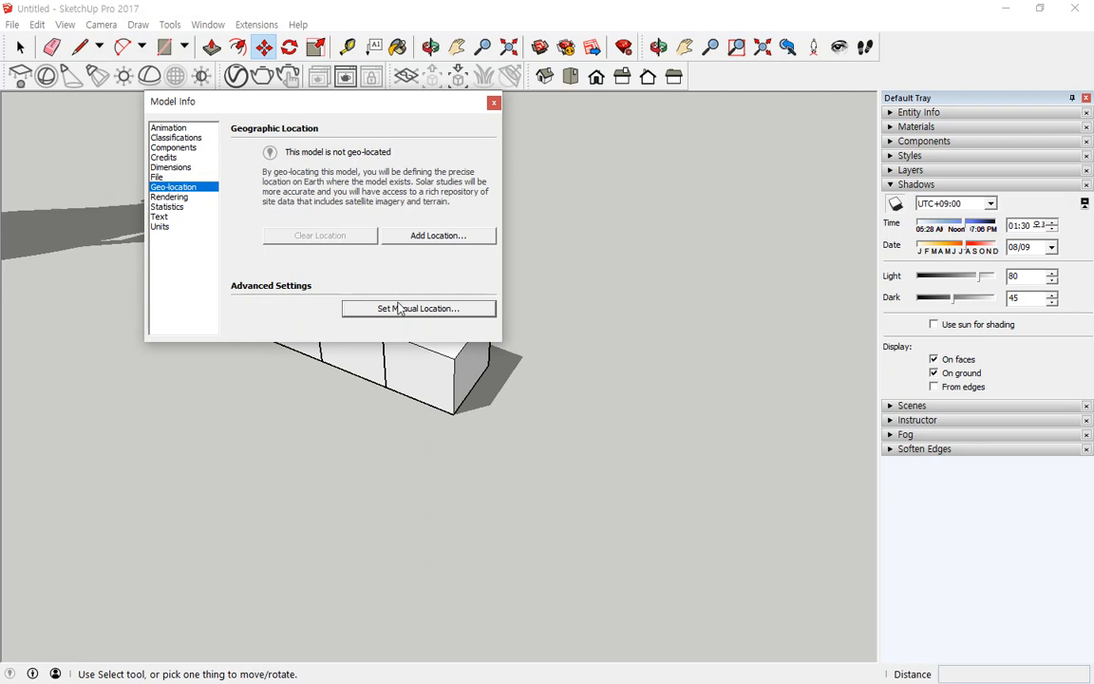
Step: Reopen the manual geo-location settings, clear the latitude and longitude entries, accept them and close the model information
left_click(408, 311)
left_click(367, 185)
left_click(357, 204)
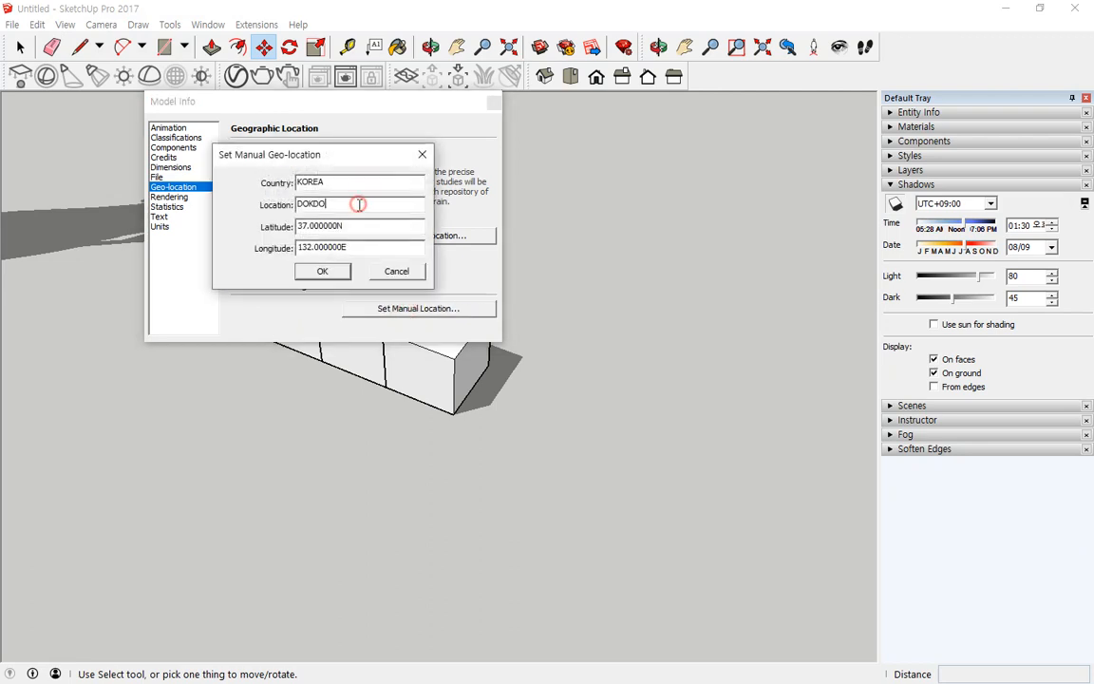
left_click(359, 219)
left_click_drag(307, 226, 399, 231)
key("Delete")
left_click_drag(313, 247, 384, 247)
key("Delete")
left_click(320, 273)
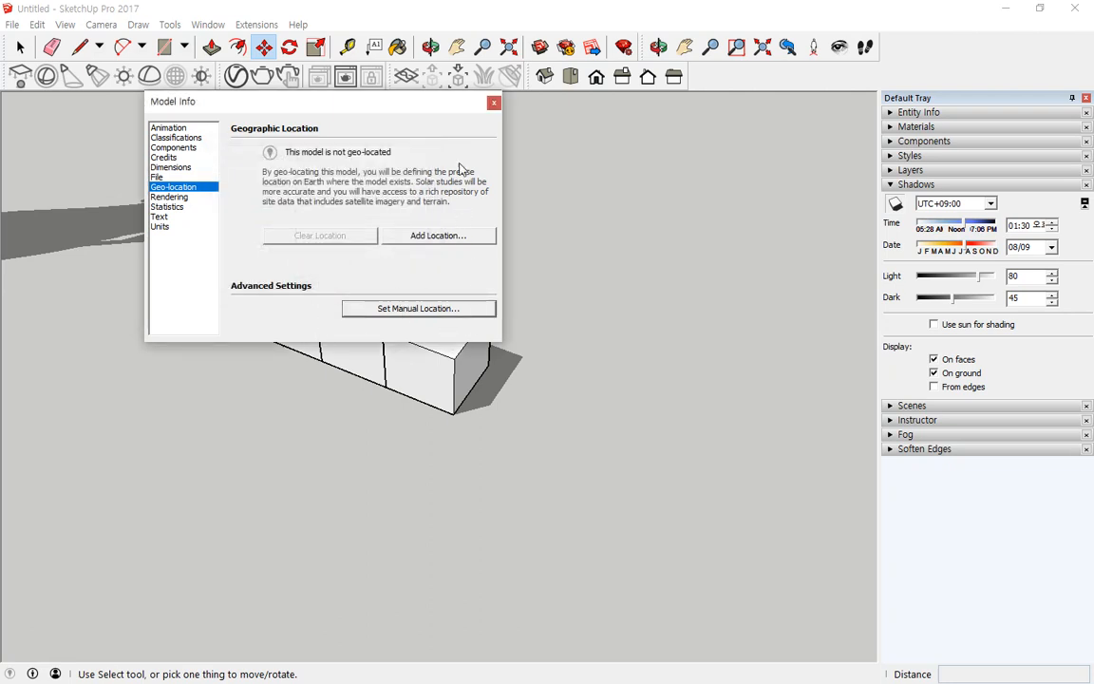
left_click(494, 108)
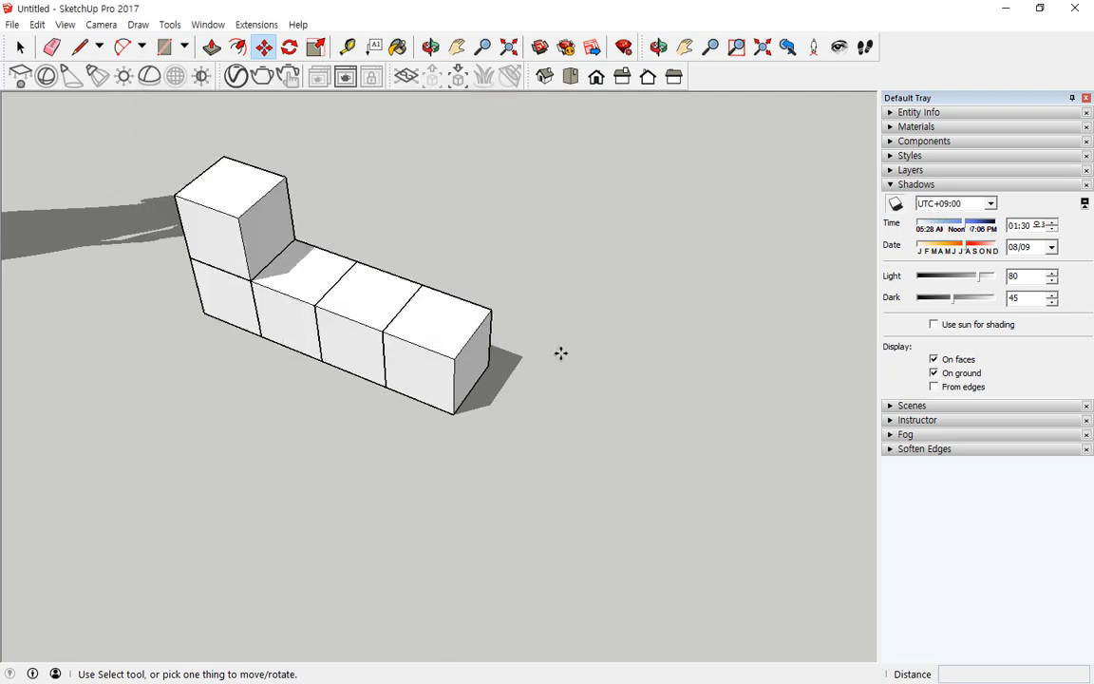
Step: Browse the available time zones and select UTC+09:00 for the shadows
left_click(990, 203)
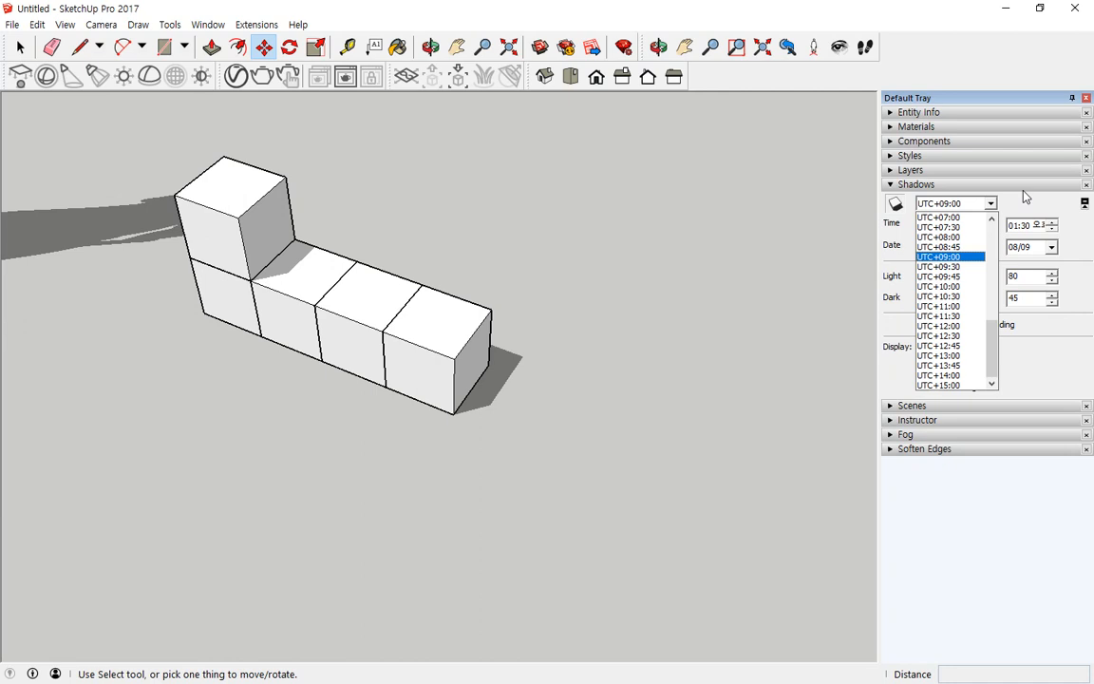
scroll(978, 304, "up", 4)
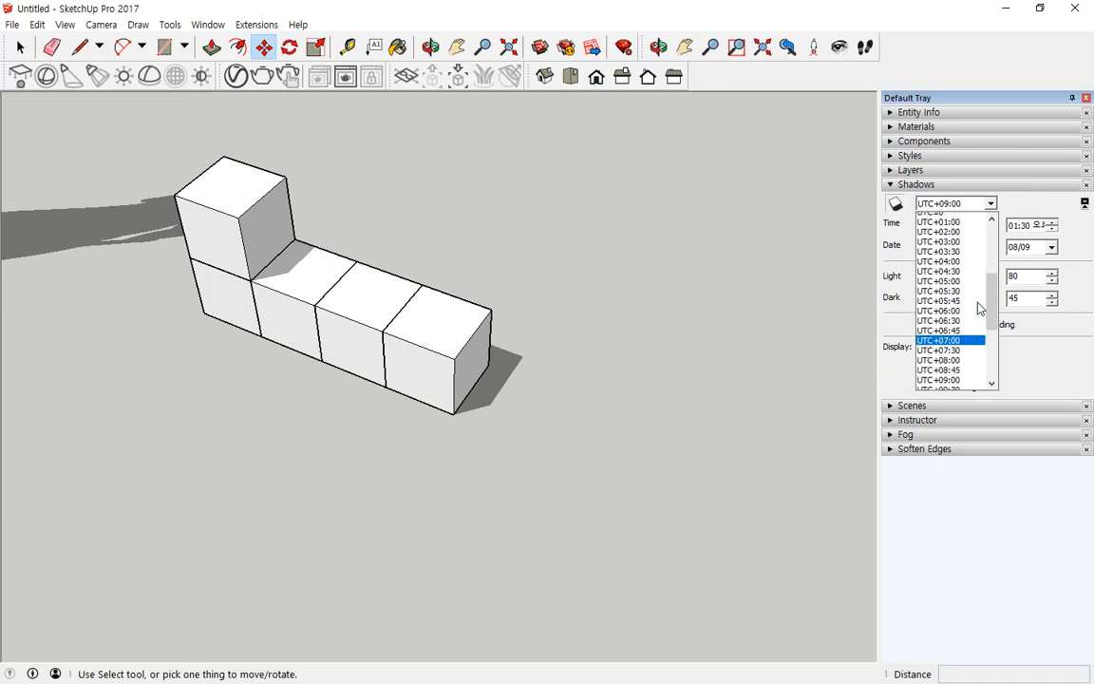
scroll(979, 306, "up", 3)
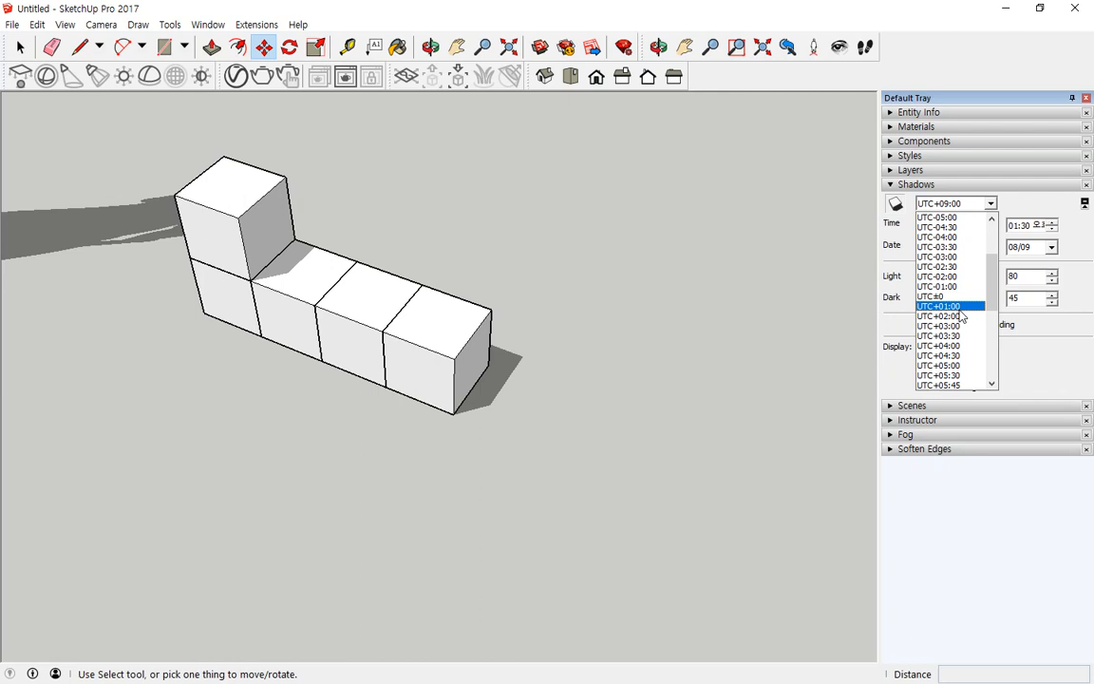
scroll(969, 371, "down", 1)
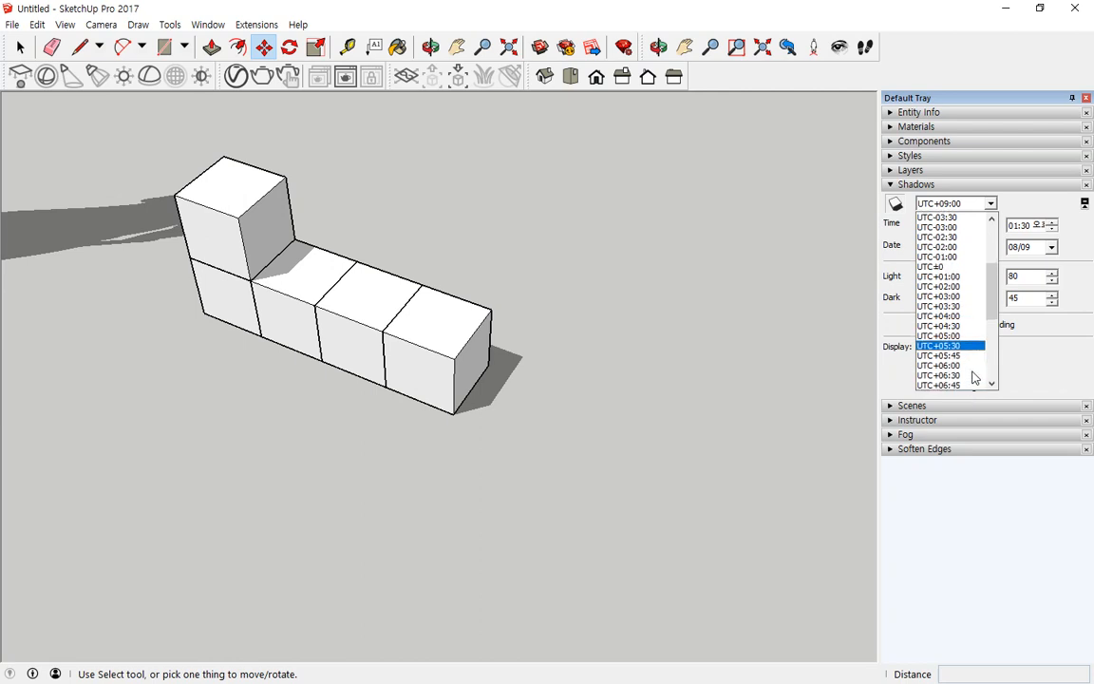
scroll(974, 375, "down", 2)
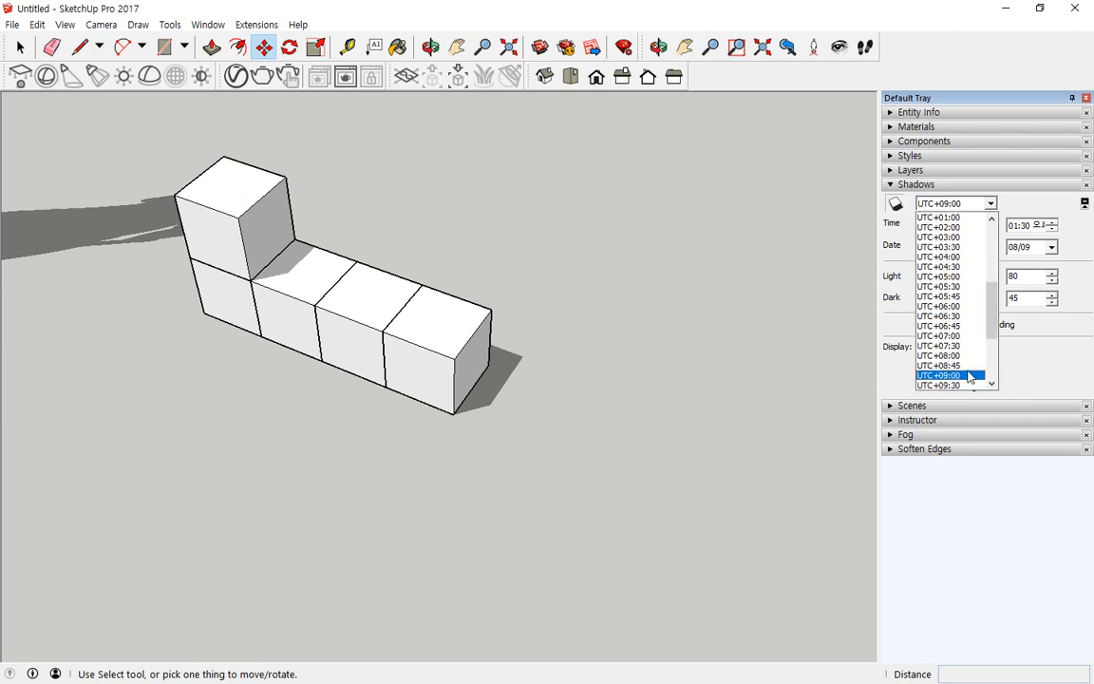
left_click(969, 376)
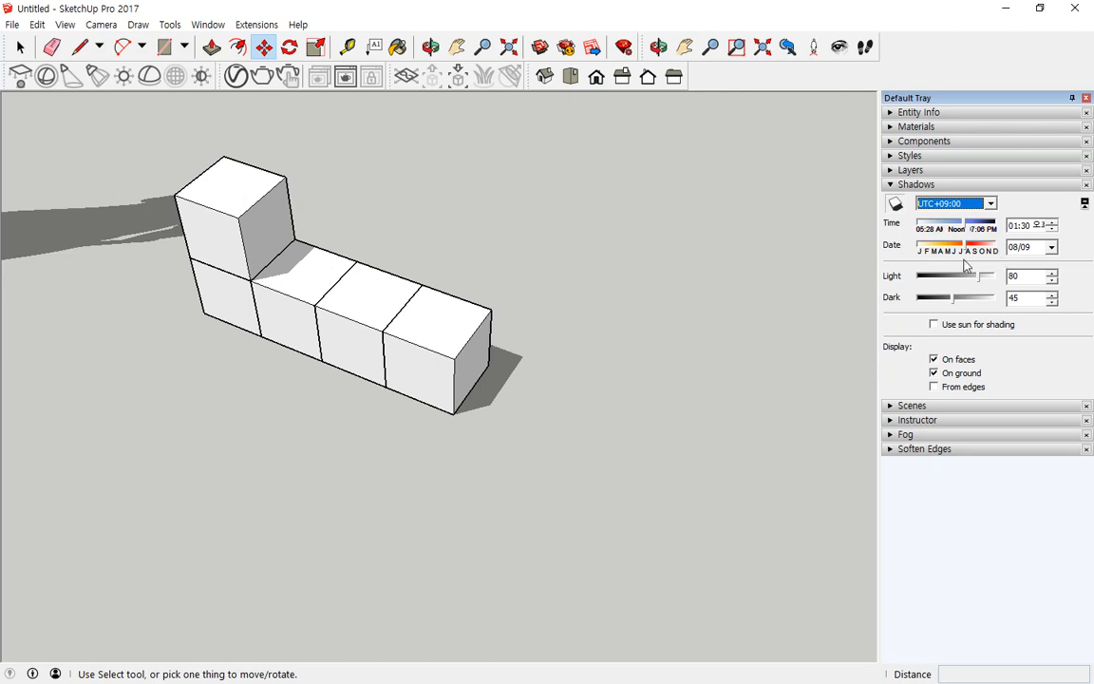
Step: Set the shadow date to 08/01 and the shadow time to 11:30 AM
left_click(1050, 247)
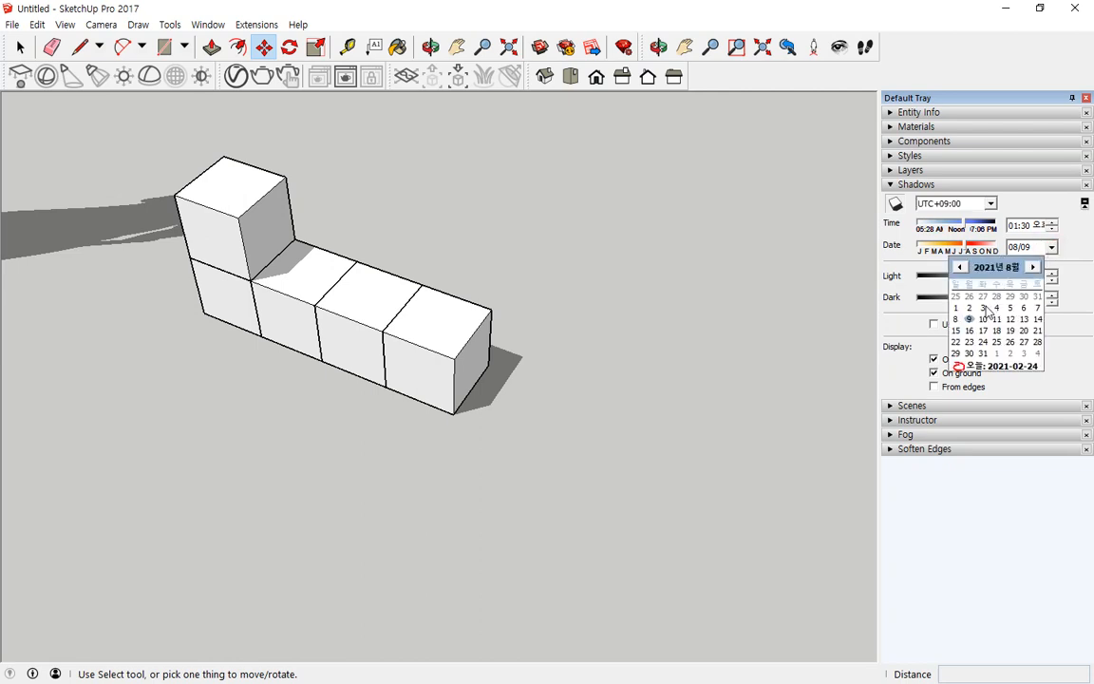
left_click(956, 308)
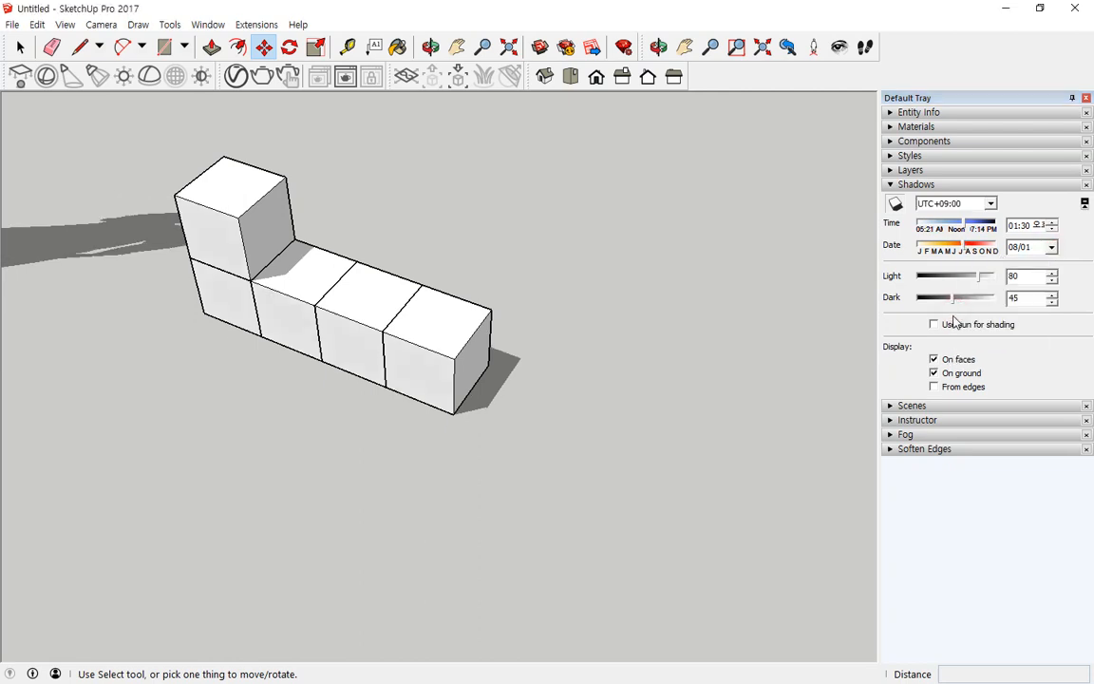
left_click(1052, 230)
left_click(1052, 231)
Step: Turn the shadow time back to 08:30 AM with the standing figure and the cubes in view
scroll(772, 282, "down", 1)
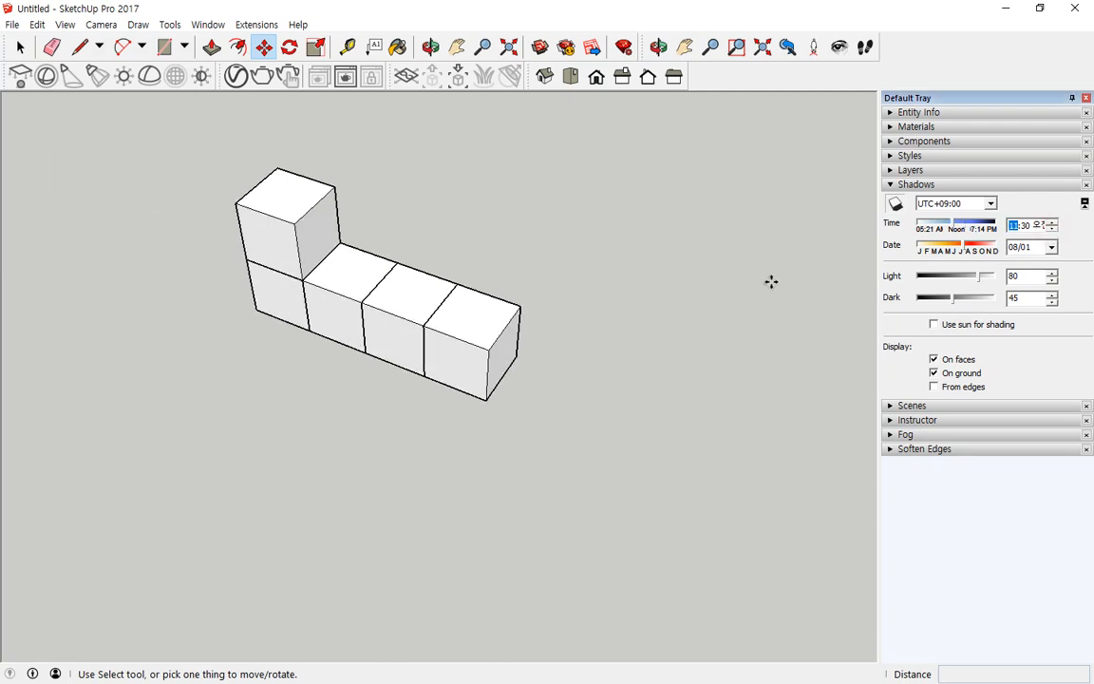
scroll(764, 285, "down", 4)
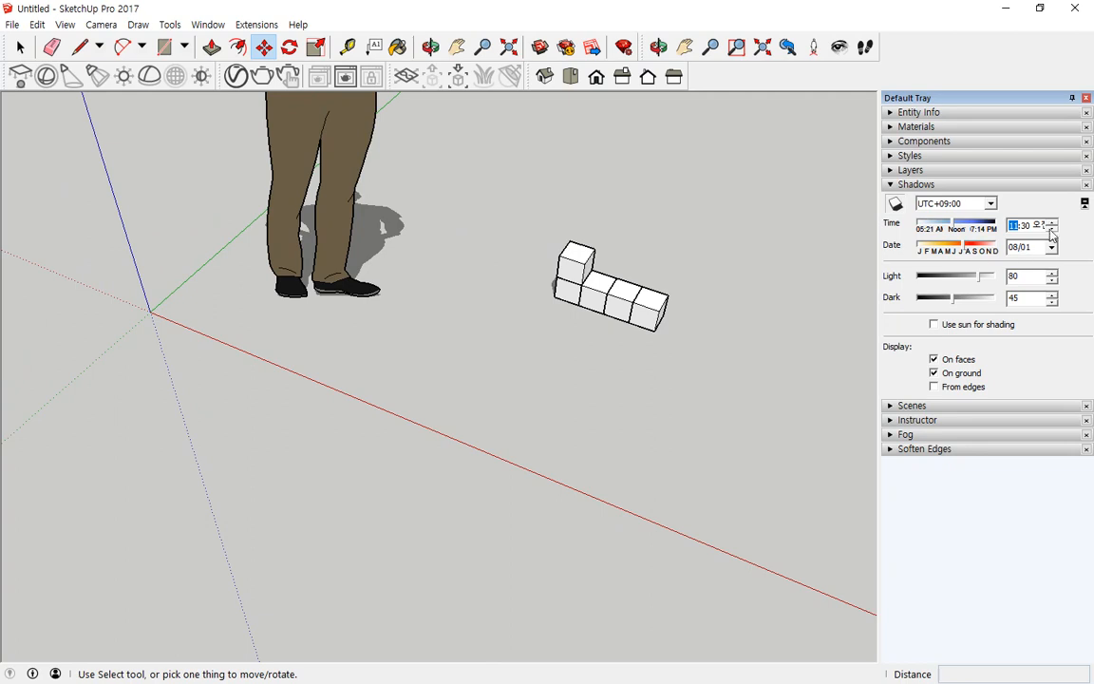
left_click(1052, 231)
left_click(1052, 231)
left_click(1052, 231)
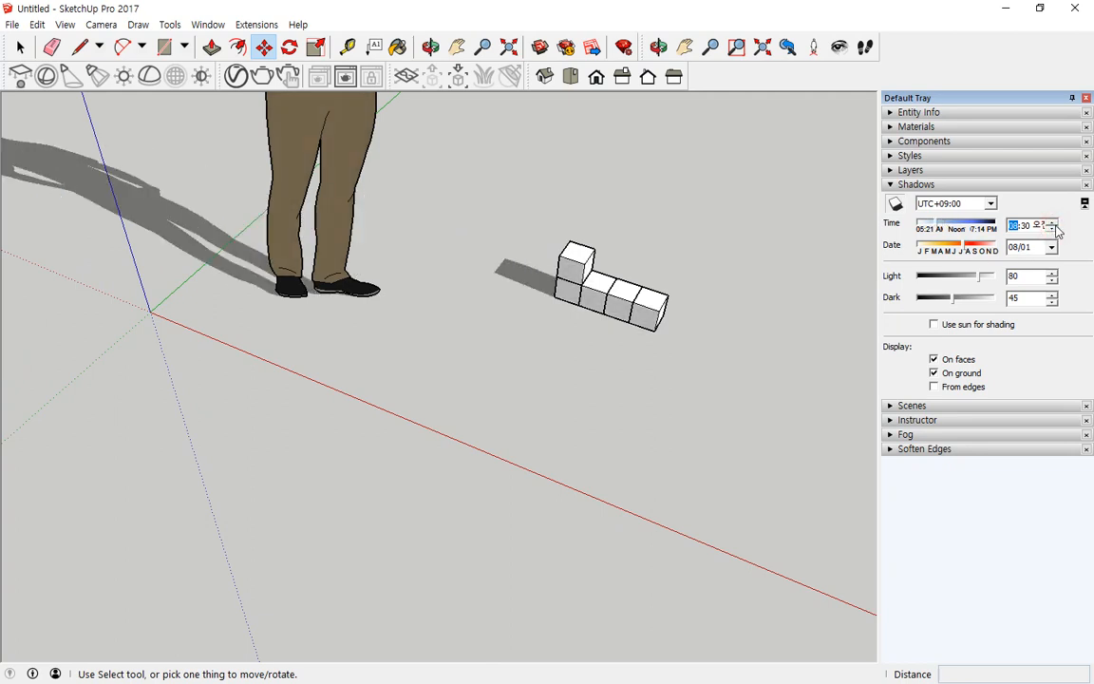
Step: Advance the shadow time hour by hour from morning into the early evening
left_click(1054, 226)
left_click(1054, 226)
left_click(1054, 226)
left_click(1054, 226)
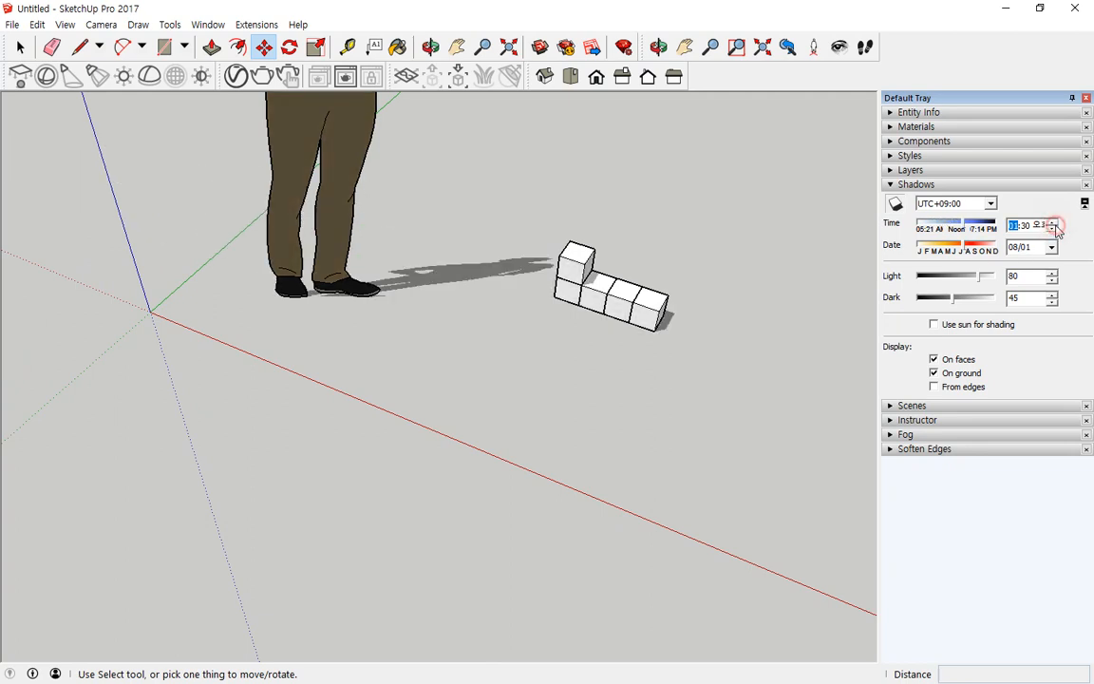
left_click(1054, 226)
left_click(1054, 226)
left_click(1054, 231)
left_click(1054, 230)
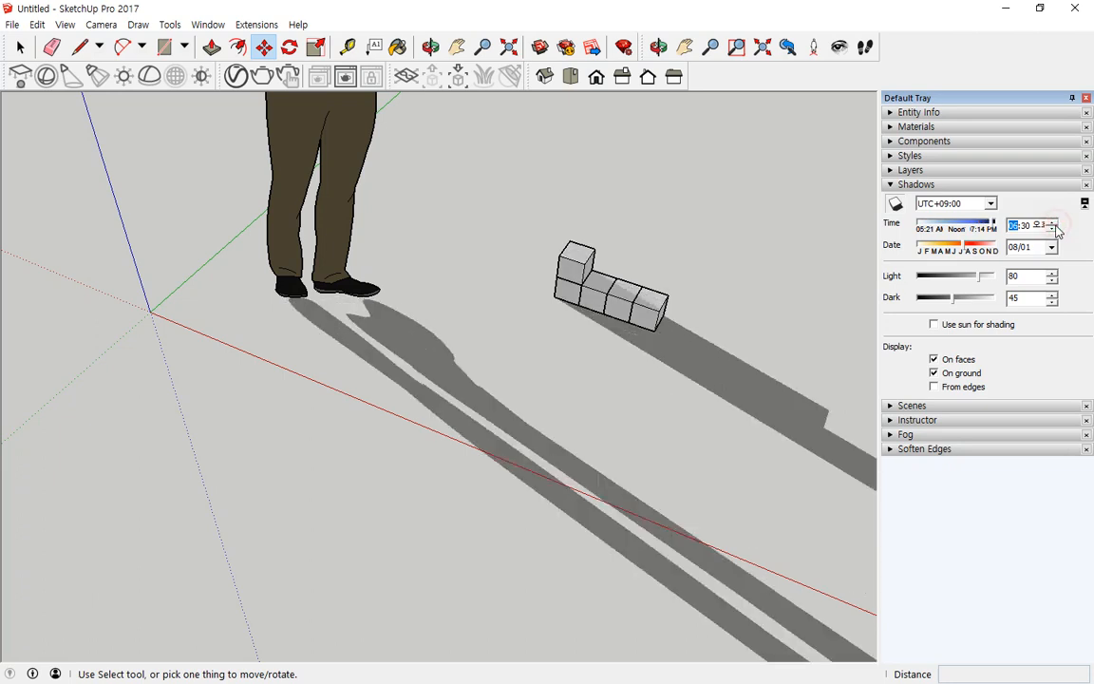
Step: Turn the shadow time back from the evening to 11:30 AM
left_click(1055, 231)
left_click(1054, 231)
left_click(1054, 230)
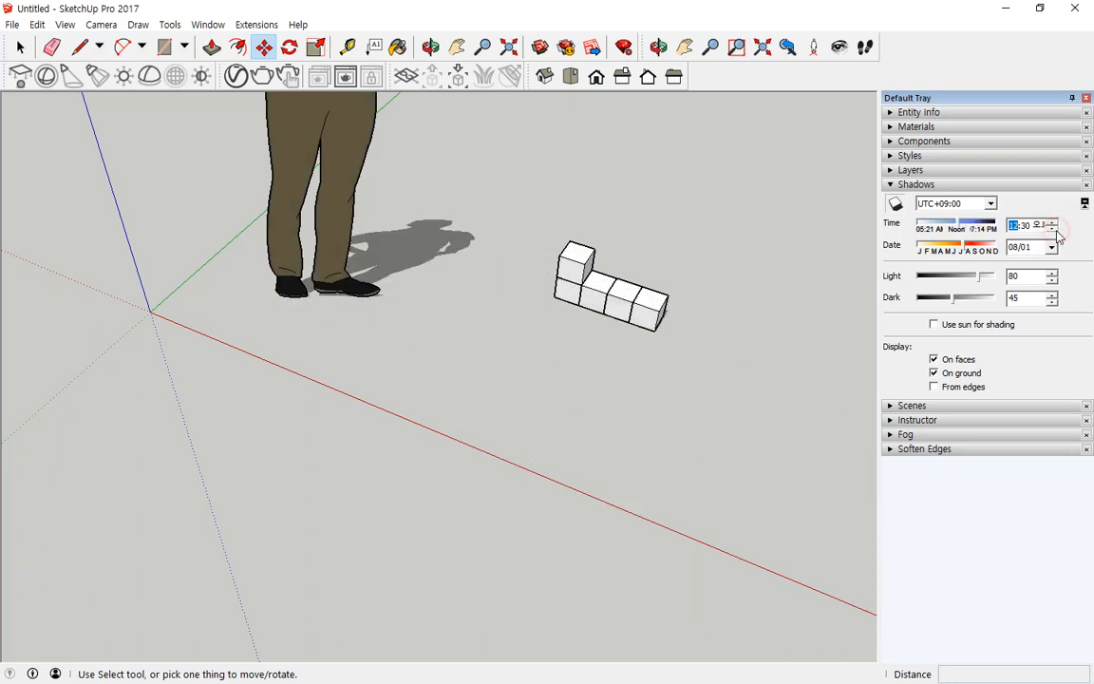
left_click(1054, 231)
Step: Set the shadow time to 12:30 PM and enable using the sun for shading
middle_click_drag(803, 321, 739, 271)
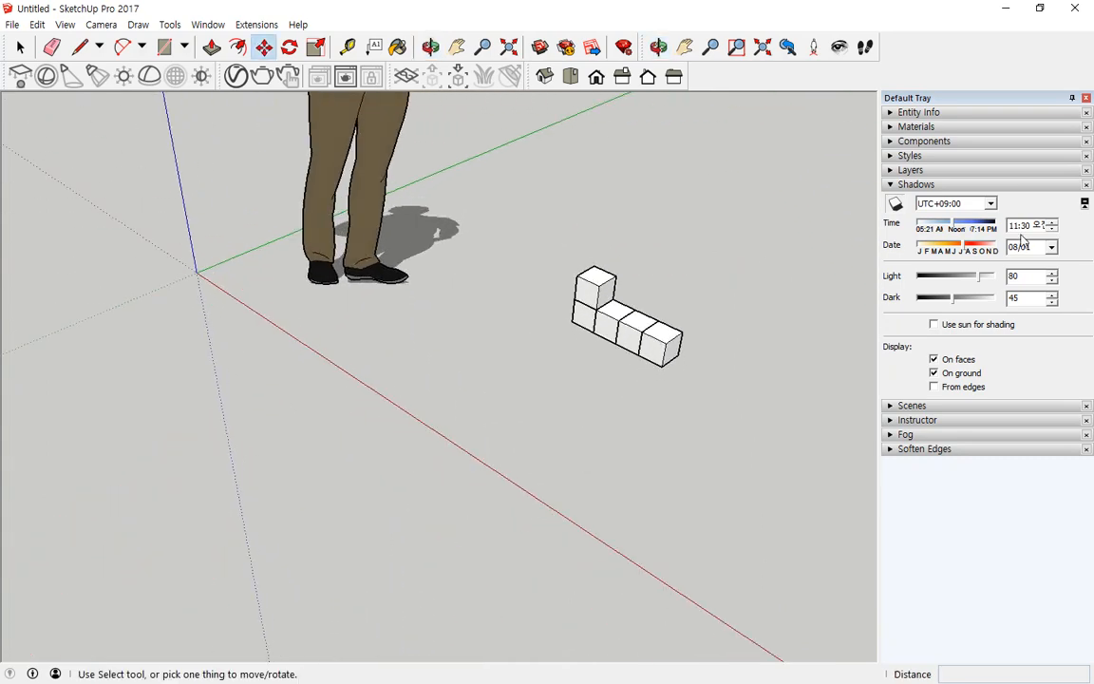
left_click(1054, 227)
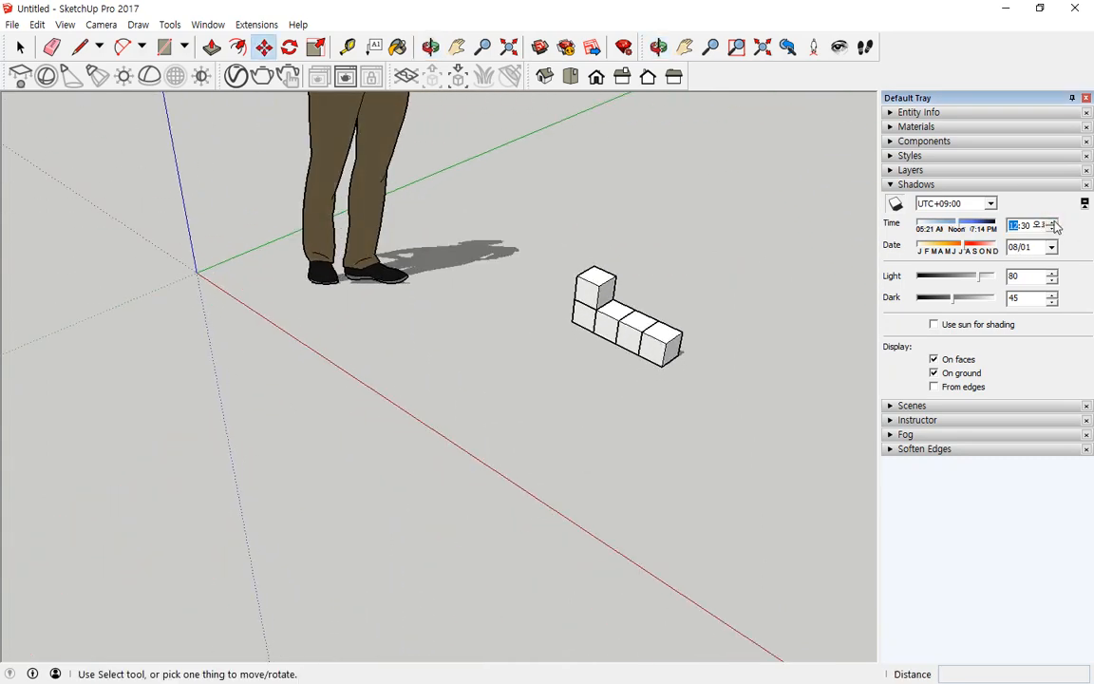
left_click(1054, 228)
left_click(1052, 223)
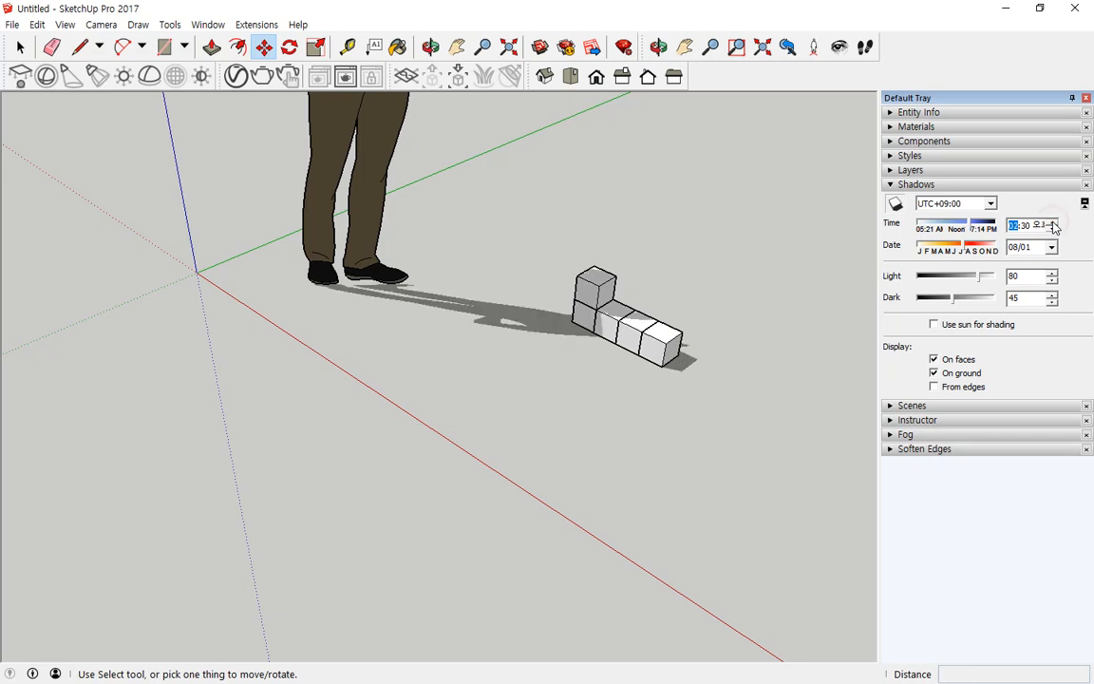
left_click(1048, 231)
left_click(1049, 231)
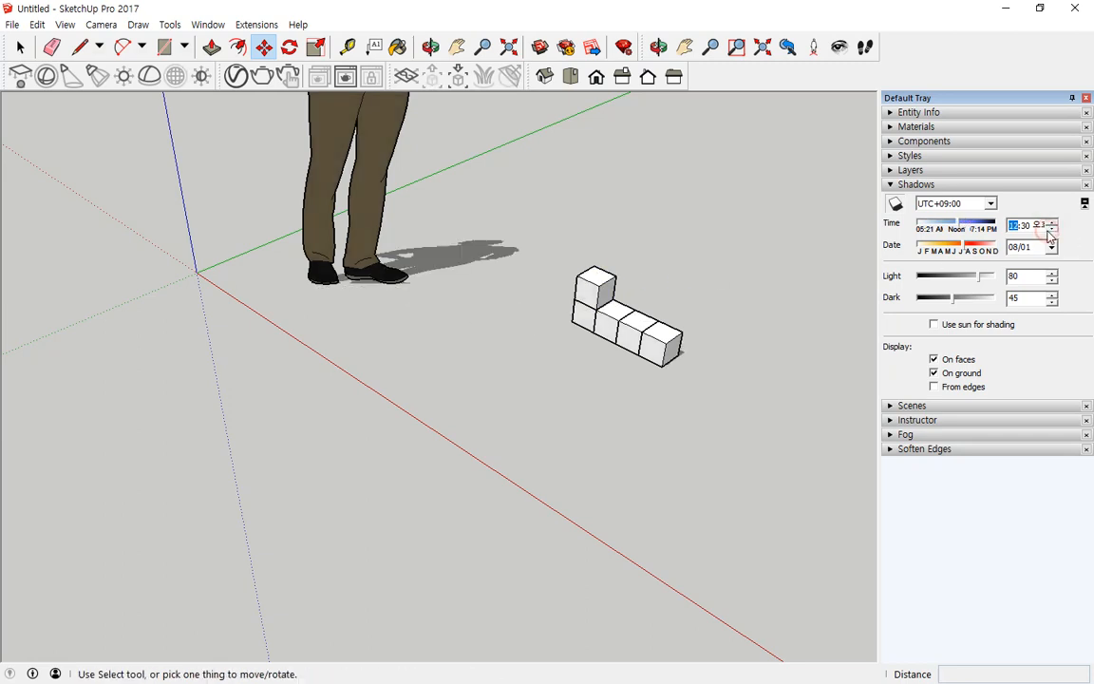
middle_click_drag(513, 361, 711, 436)
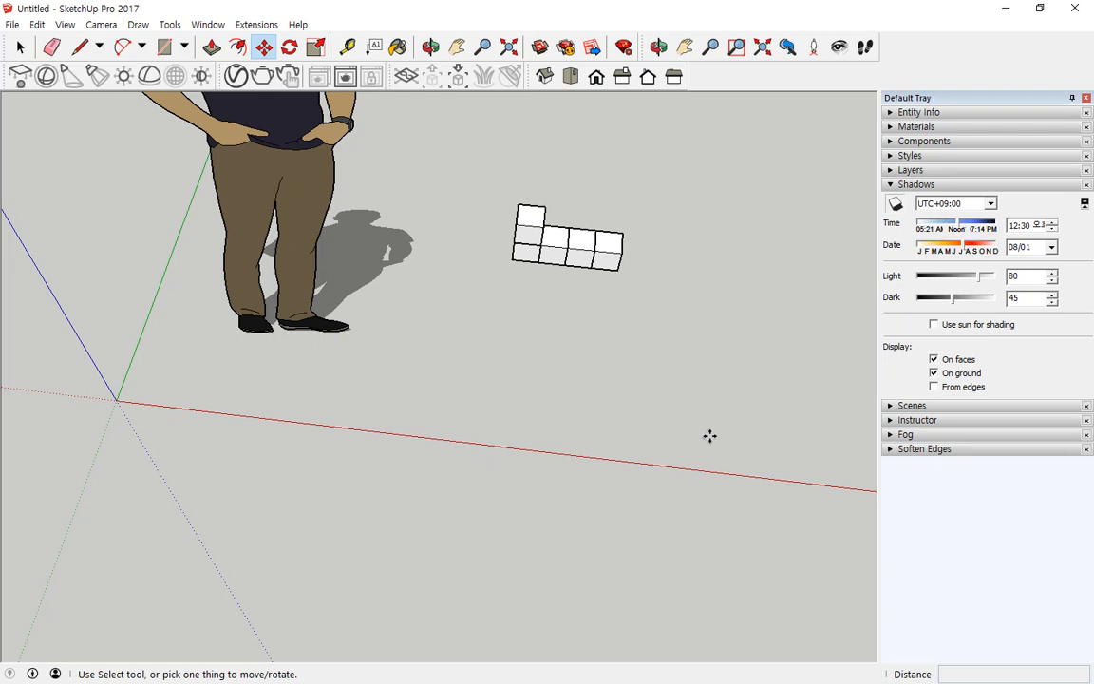
left_click(963, 325)
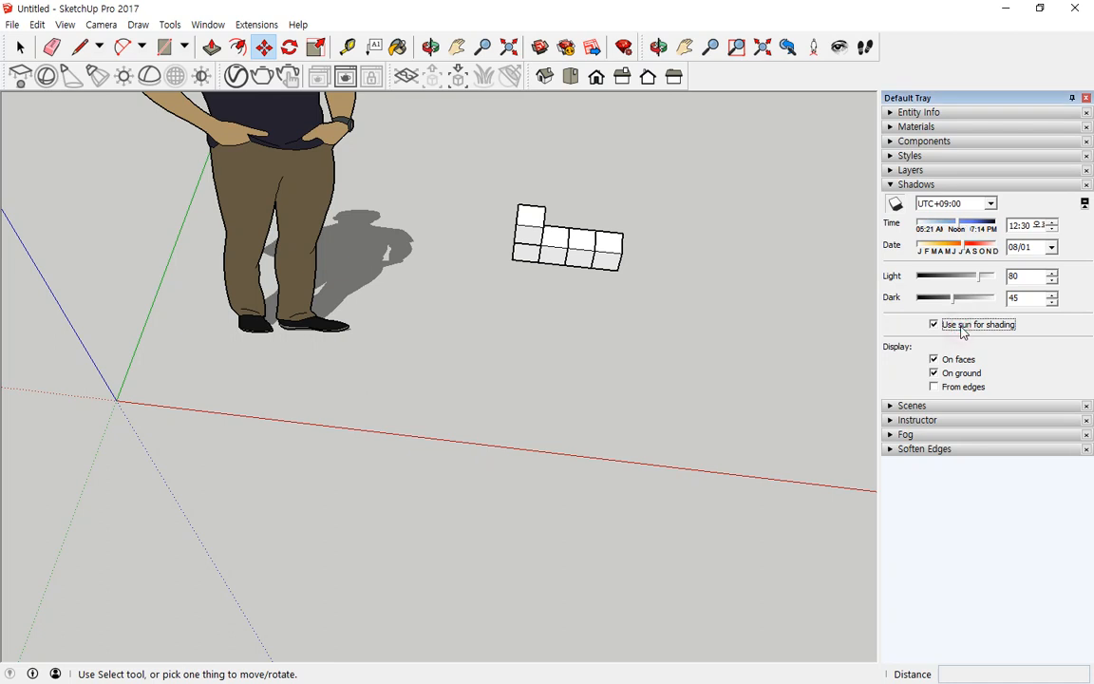
Step: Delete the stacked cubes, leaving only the standing figure in the model
middle_click_drag(485, 333, 779, 360)
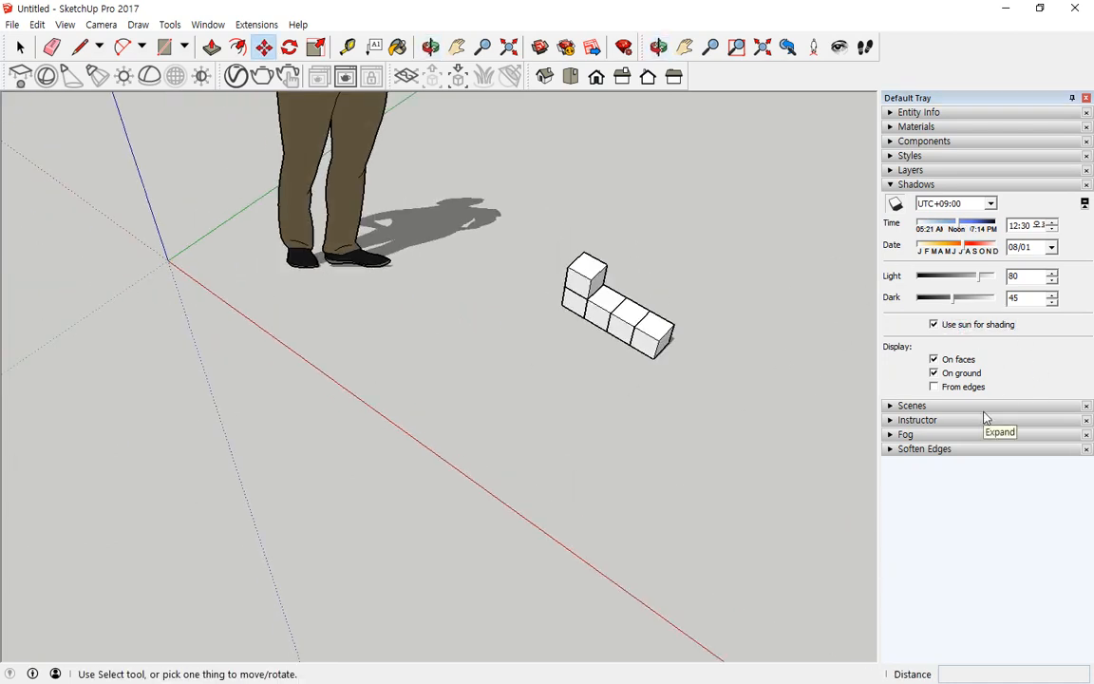
middle_click_drag(611, 324, 646, 496)
middle_click_drag(410, 454, 861, 483)
key("m")
middle_click_drag(458, 491, 596, 498)
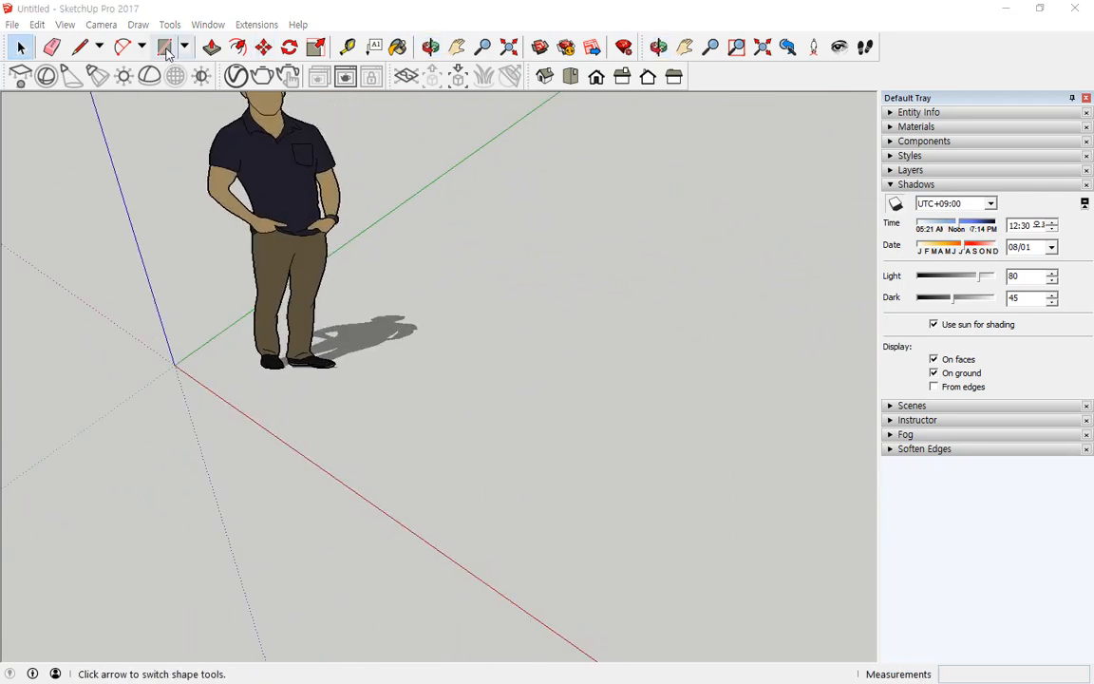
Step: Draw a 500 by 800 mm rectangle on the ground beside the standing figure
left_click(165, 48)
left_click(452, 398)
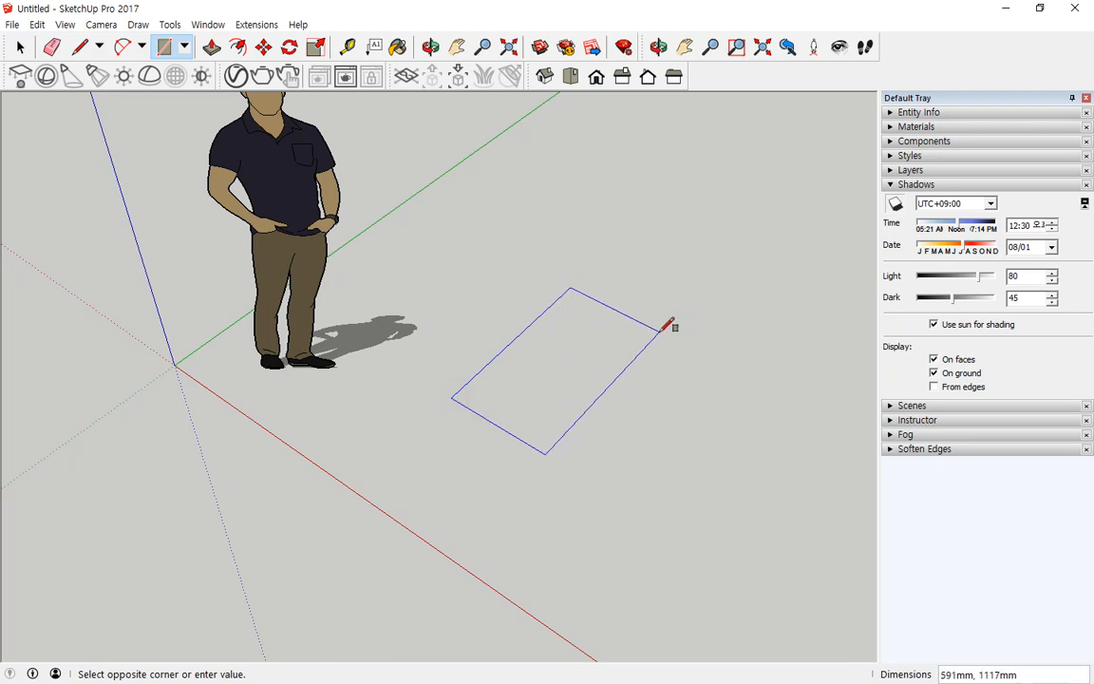
type("500,800")
key("Return")
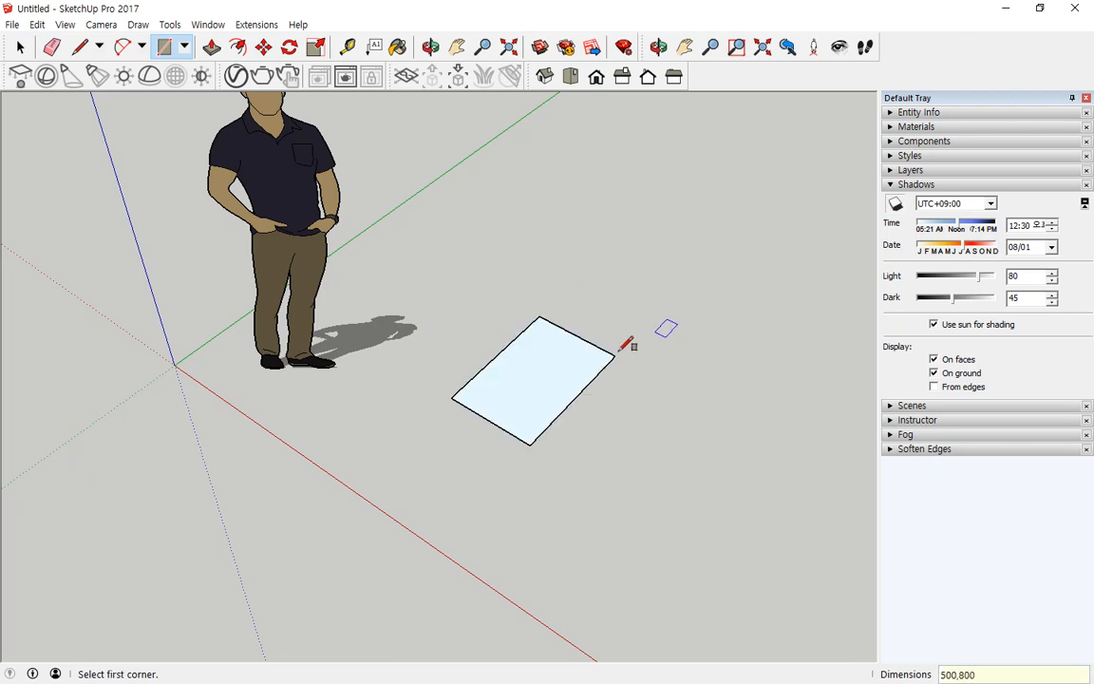
Step: Push/Pull the rectangle up 50 mm to form the tabletop slab
middle_click_drag(538, 440, 423, 107)
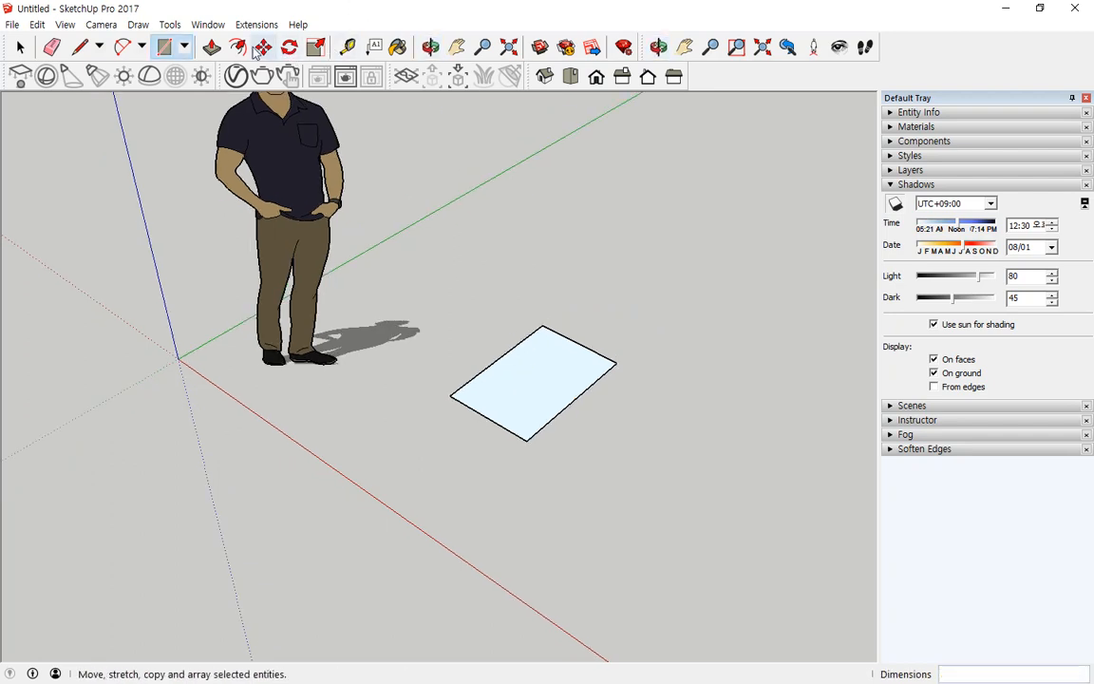
left_click(211, 47)
left_click(527, 422)
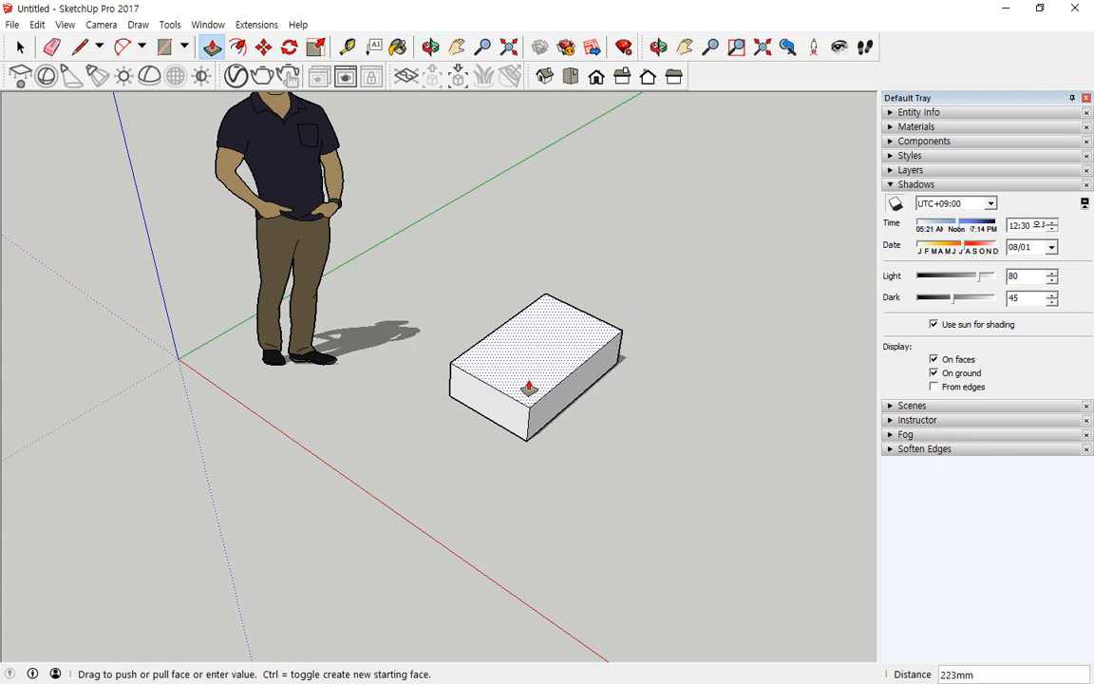
type("50")
key("Return")
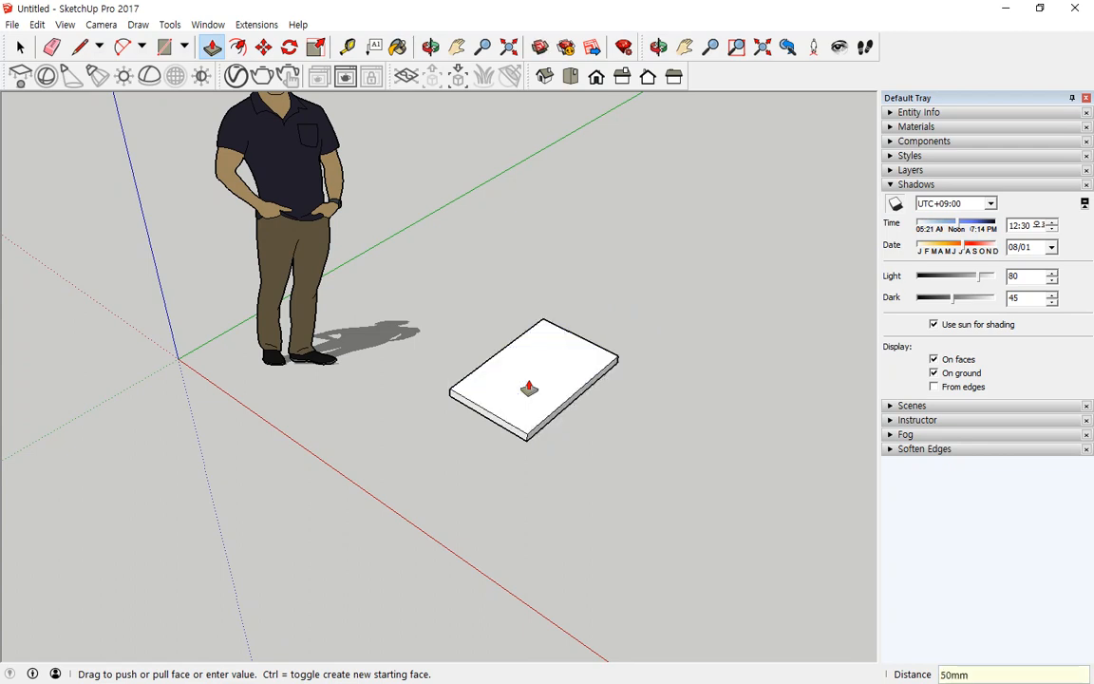
Step: Select all connected geometry of the tabletop slab and make it a group
key("space")
triple_click(534, 382)
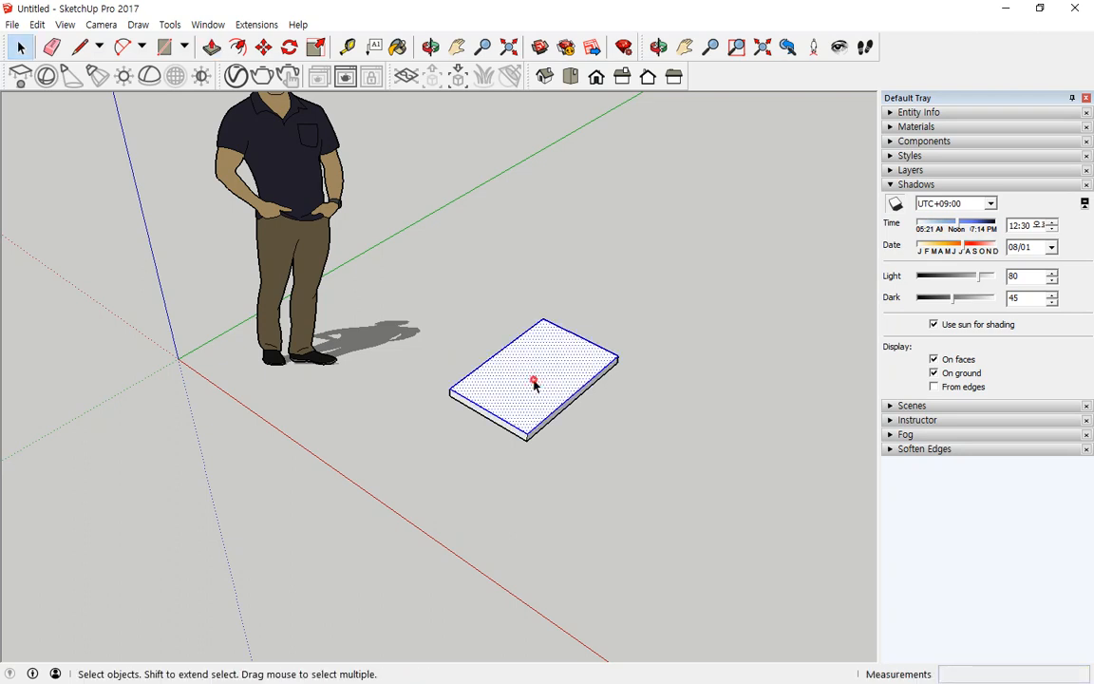
right_click(536, 357)
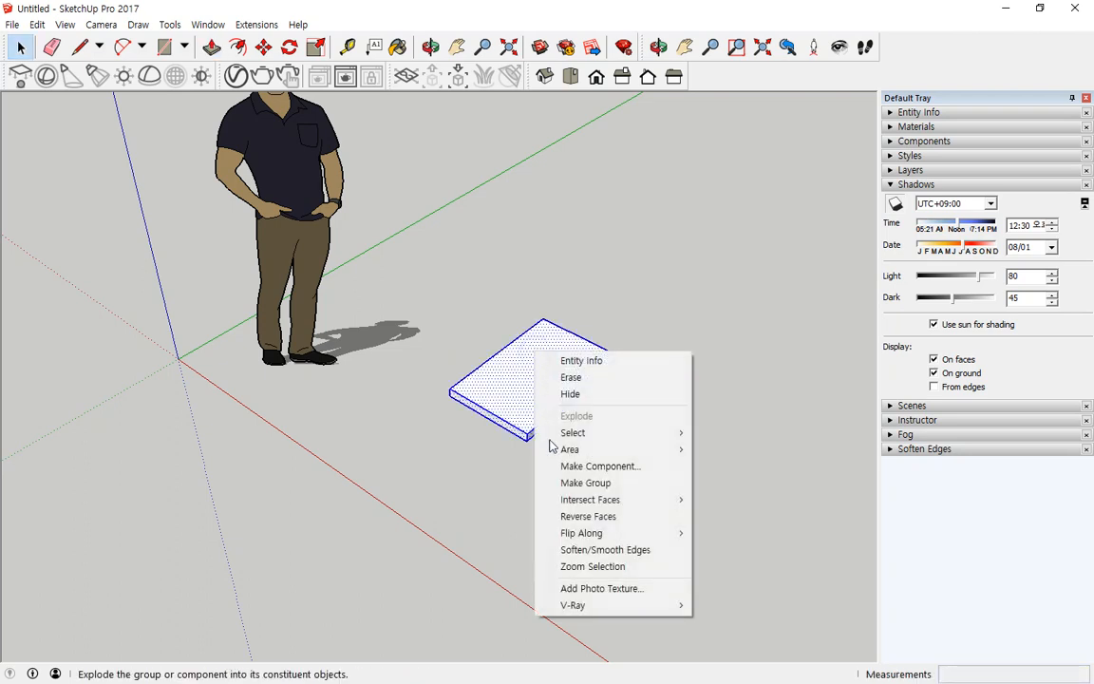
left_click(569, 485)
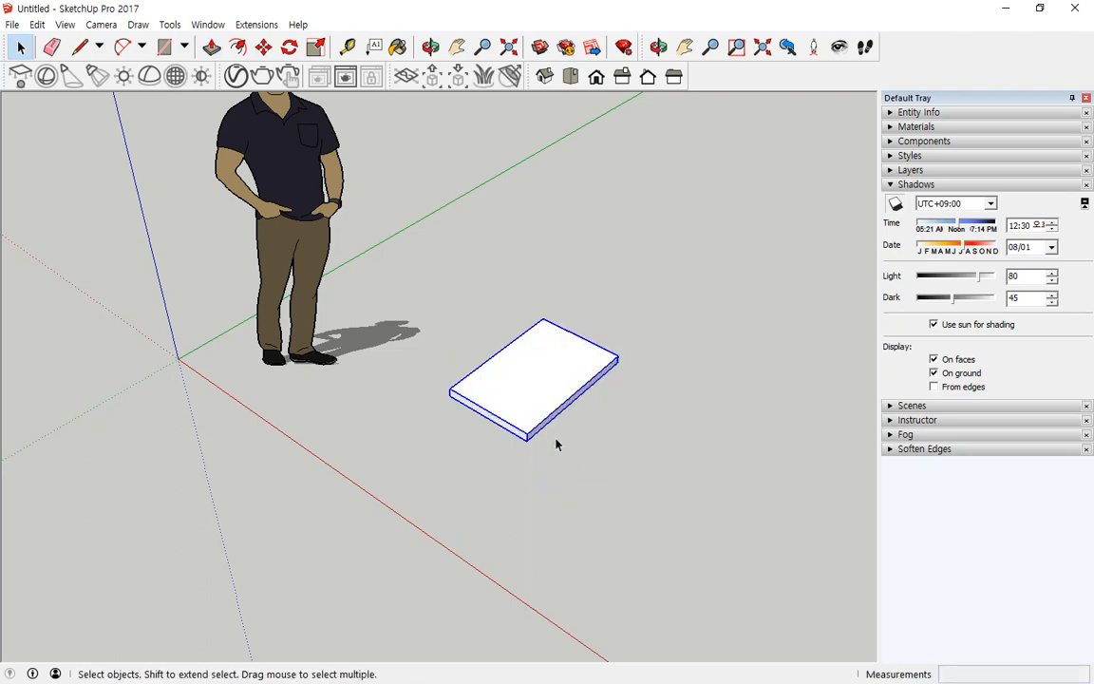
Step: Move the tabletop group straight up 600 mm, locked to the blue axis
left_click(264, 47)
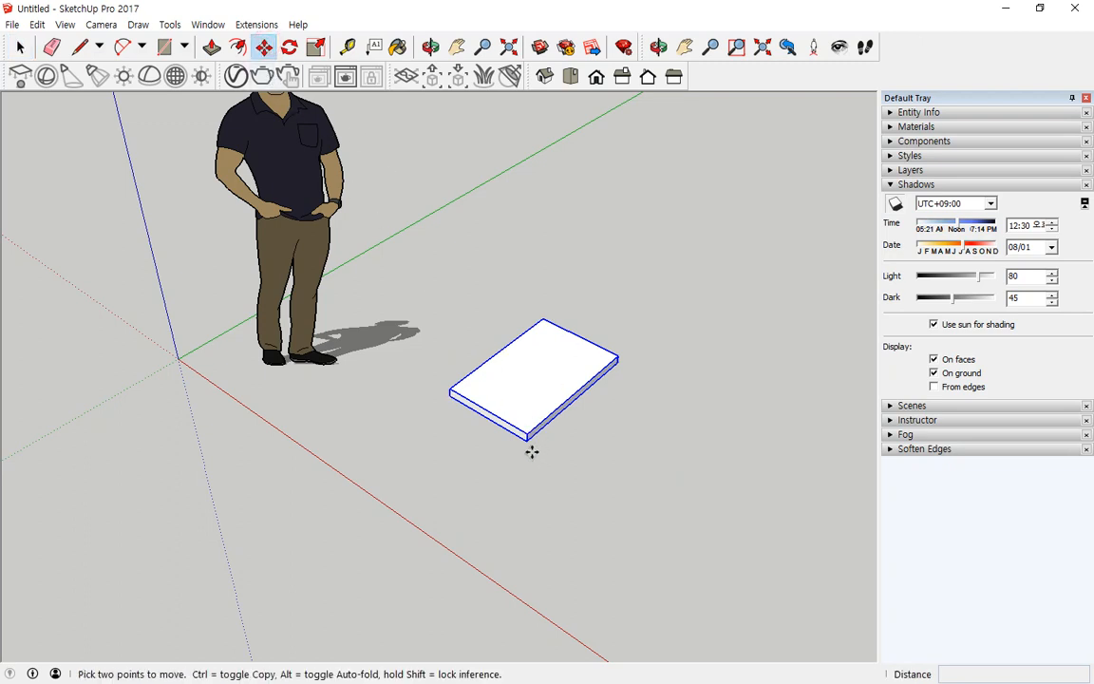
left_click(528, 445)
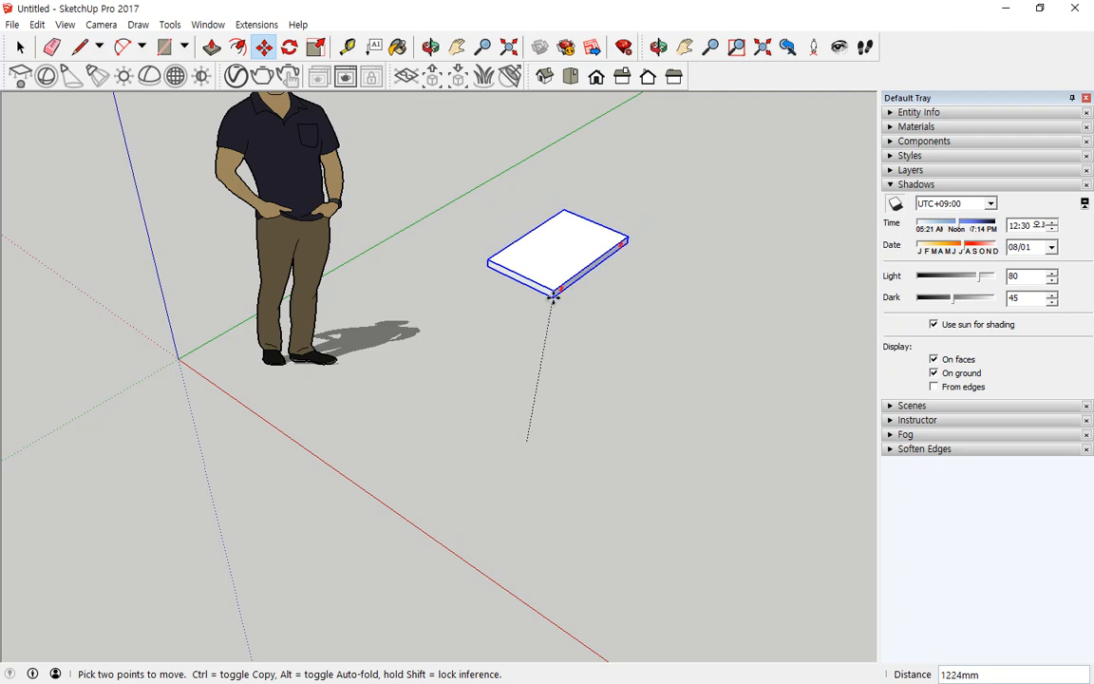
key("Right")
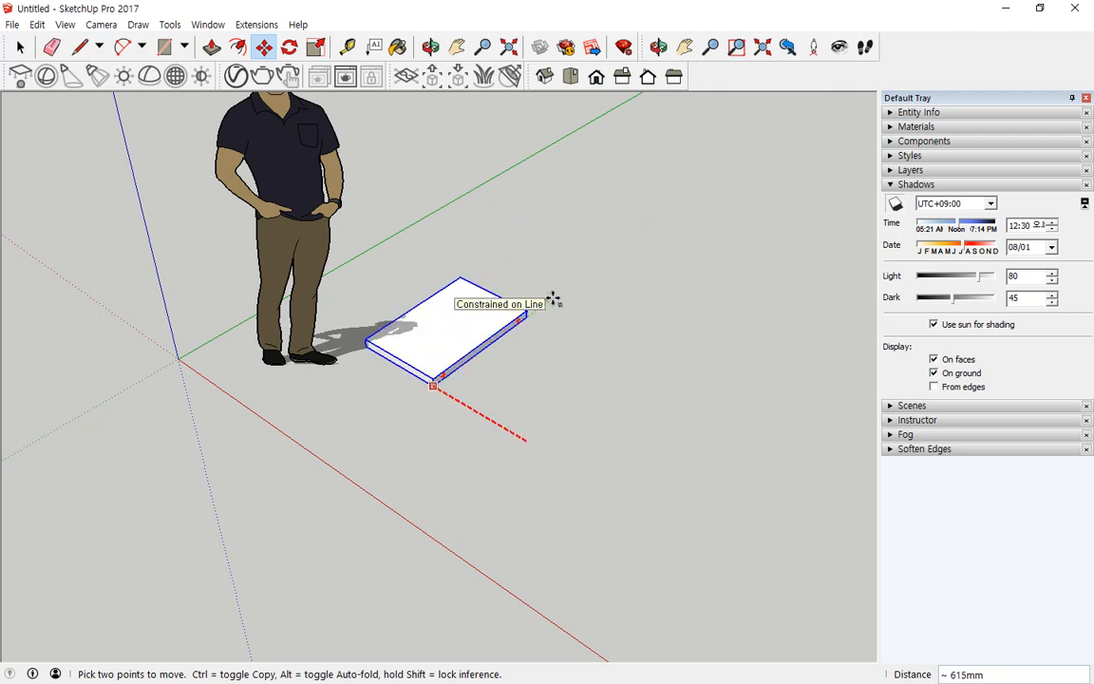
key("Left")
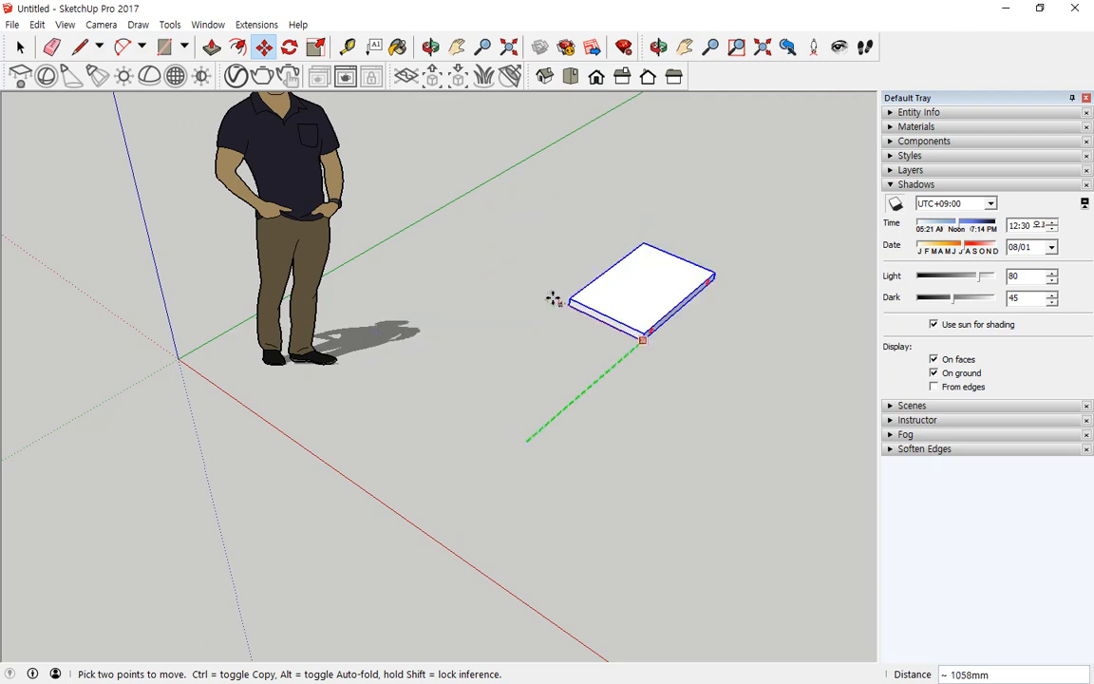
key("Up")
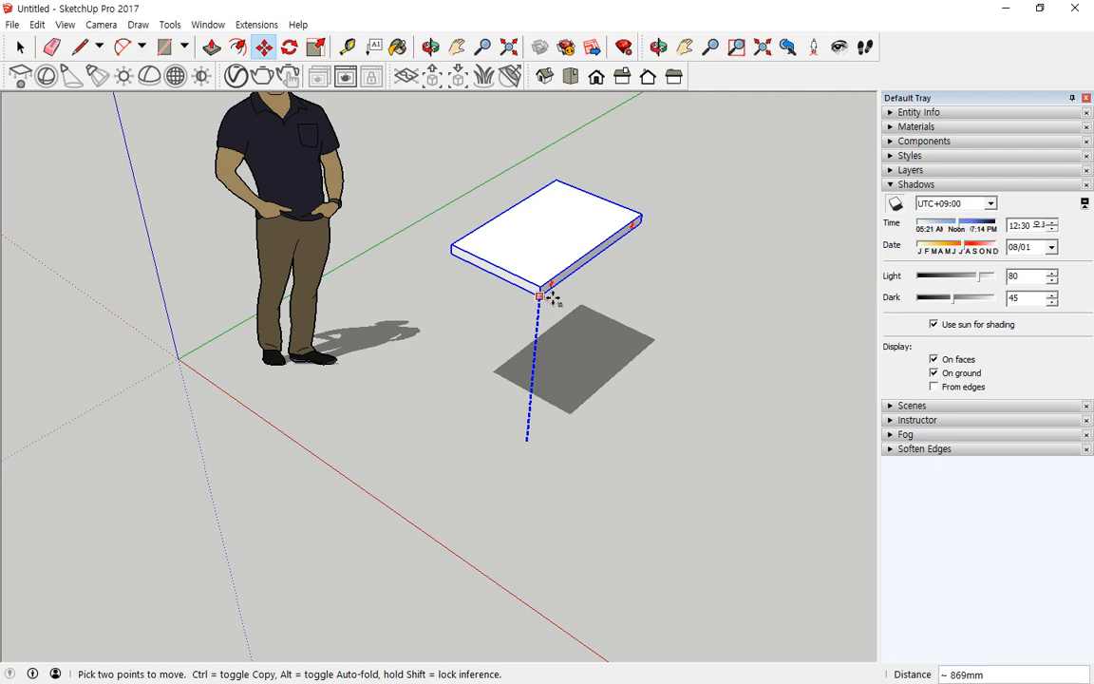
type("600")
key("Return")
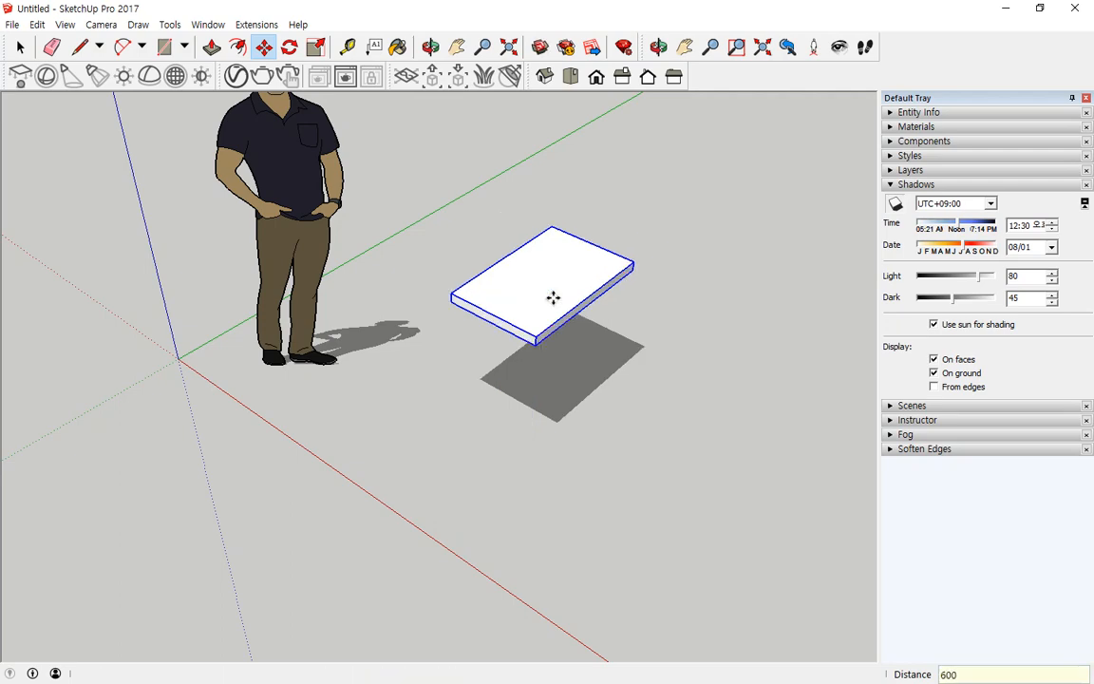
Step: Draw a 40 by 40 mm square at one corner of the tabletop's underside
mouse_move(553, 298)
middle_mouse_down()
mouse_move(537, 337)
mouse_move(431, 139)
mouse_move(391, 92)
mouse_move(348, 77)
mouse_move(415, 239)
mouse_move(442, 381)
mouse_move(526, 426)
mouse_move(586, 277)
mouse_move(522, 119)
mouse_move(517, 149)
mouse_move(575, 278)
mouse_move(556, 295)
mouse_move(546, 224)
mouse_move(547, 288)
middle_mouse_up()
scroll(574, 278, "up", 3)
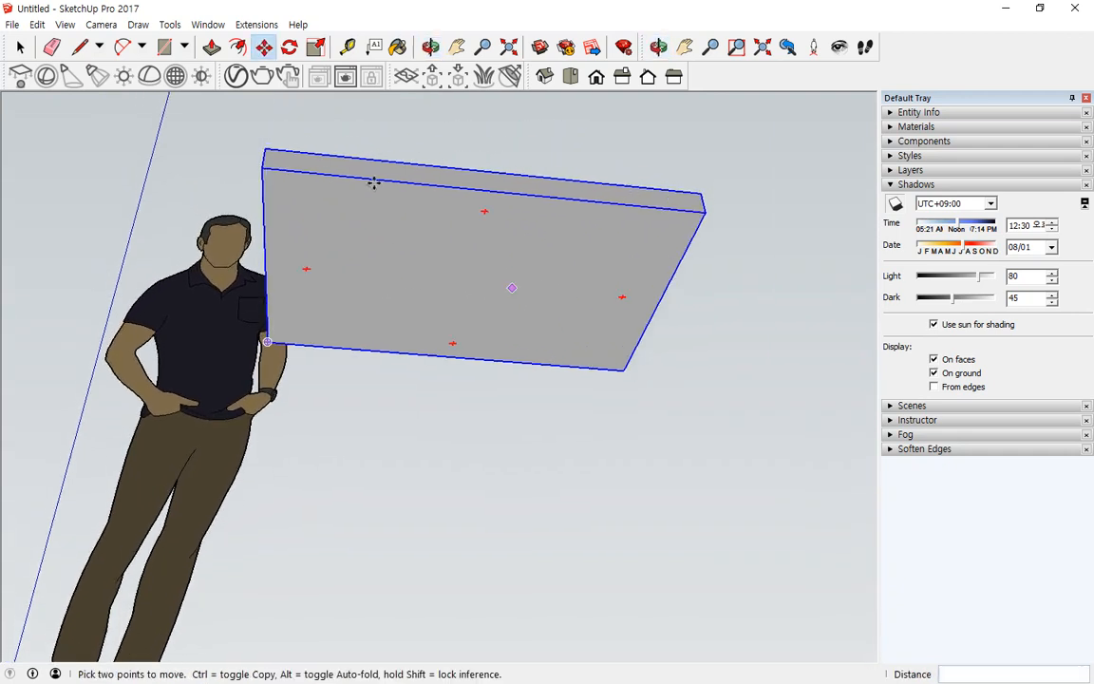
left_click(164, 47)
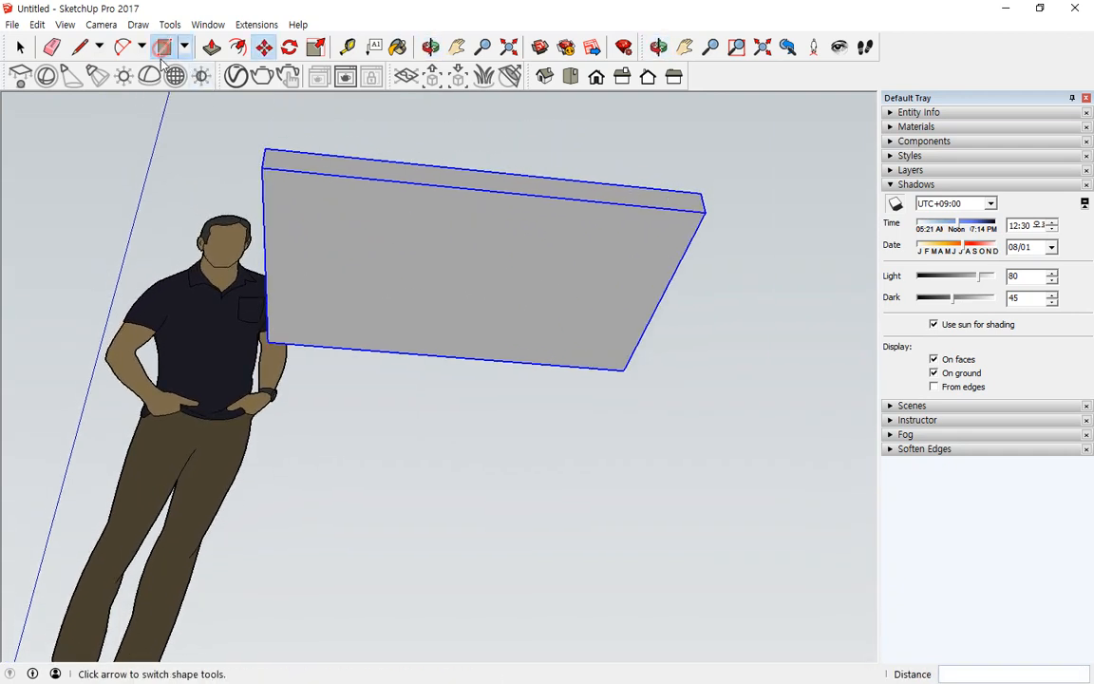
left_click(263, 168)
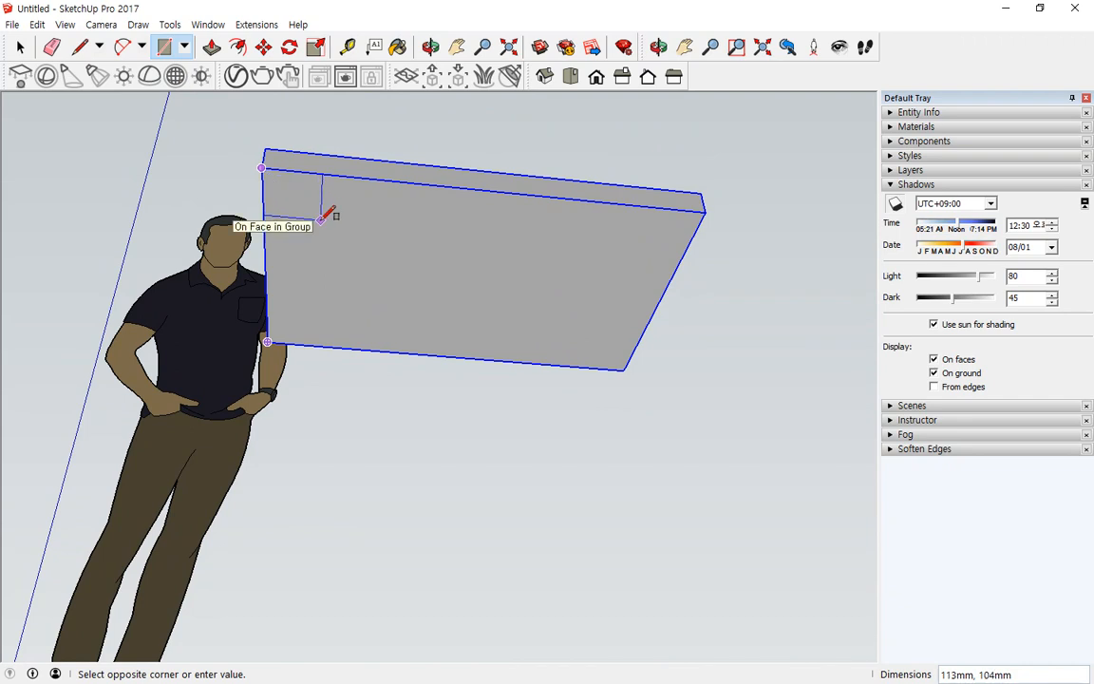
type("40,40")
key("Return")
scroll(324, 209, "up", 3)
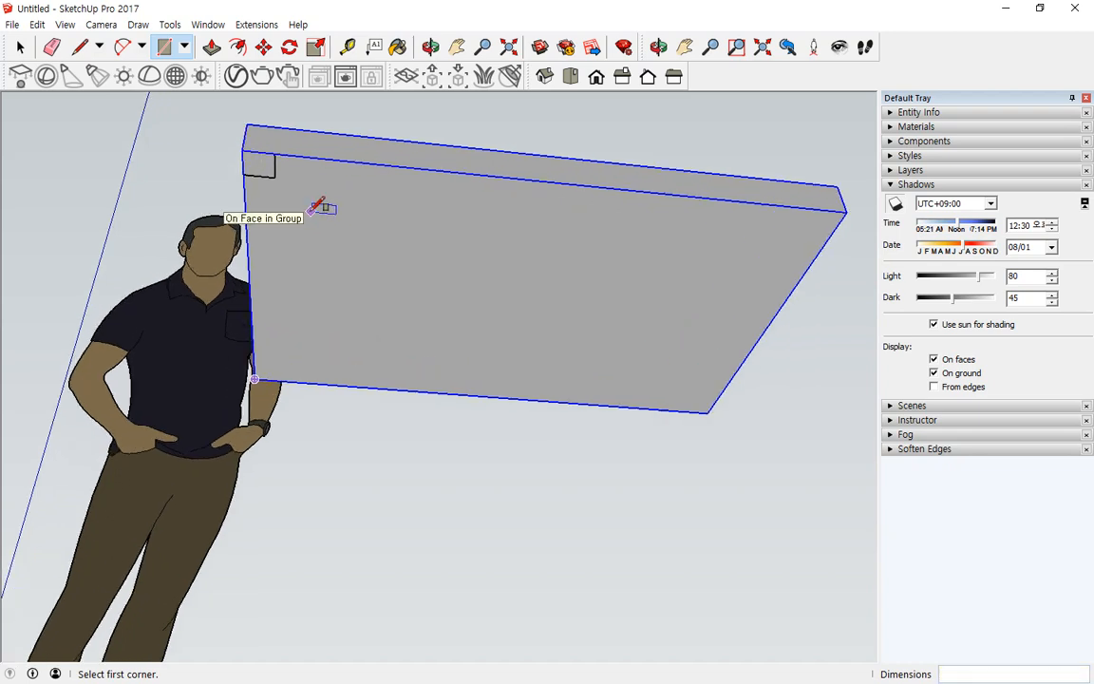
Step: Push/Pull the corner square down 600 mm to form a table leg
key("space")
left_click(211, 47)
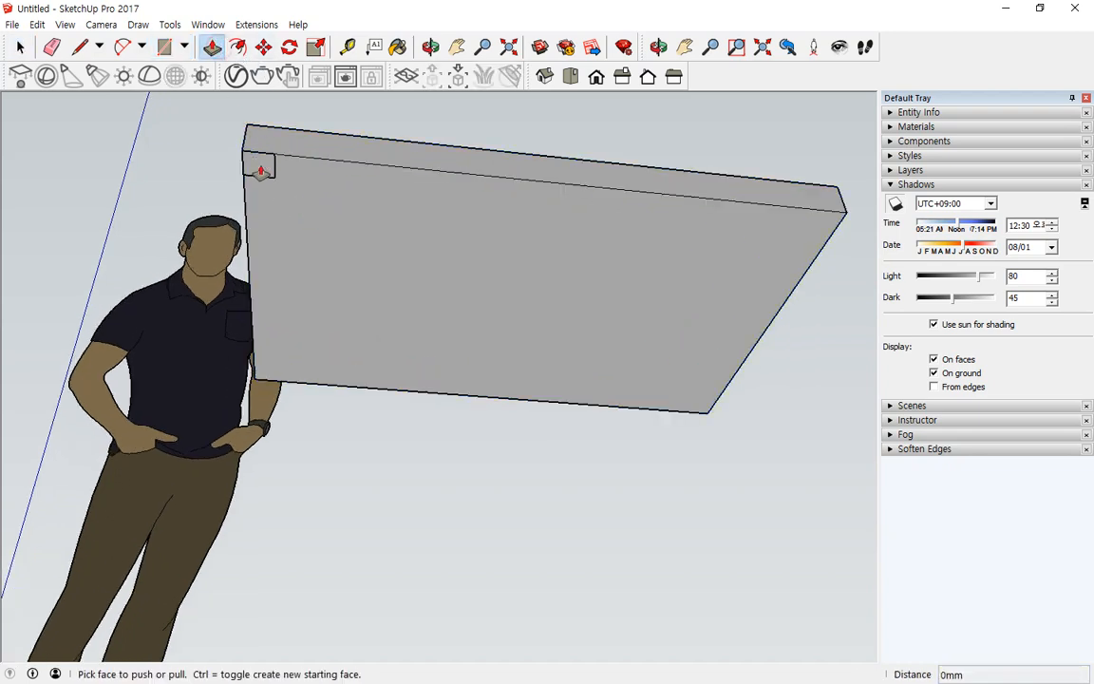
left_click(261, 166)
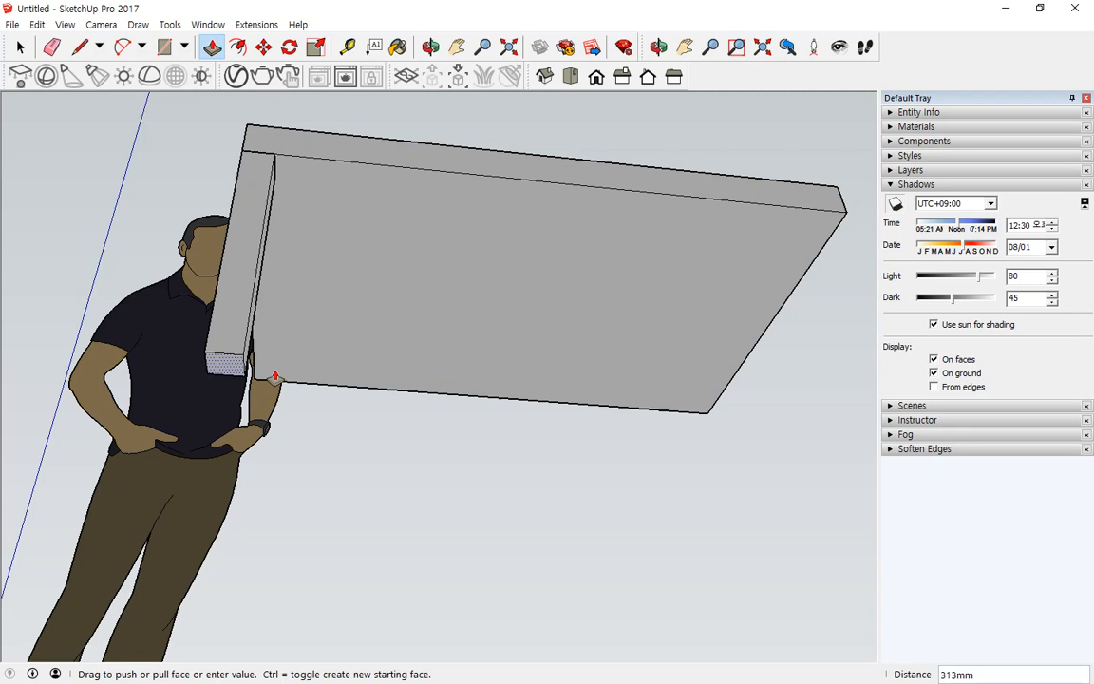
type("600")
key("Return")
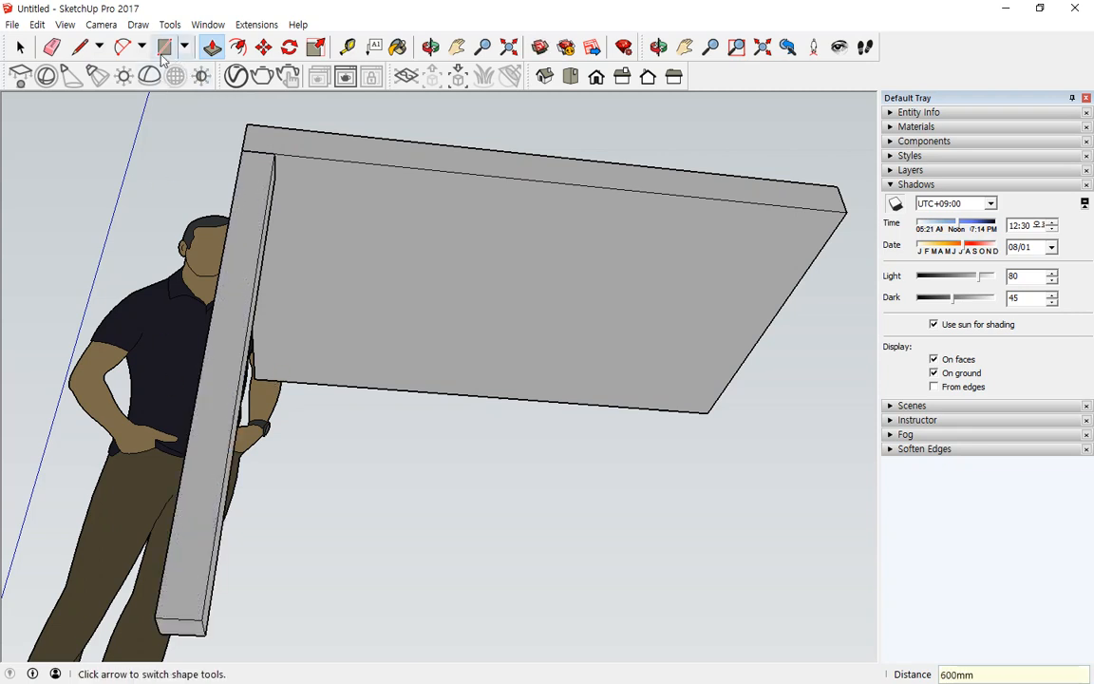
Step: Turn the whole table leg into a component named 식탁다리
key("space")
double_click(245, 249)
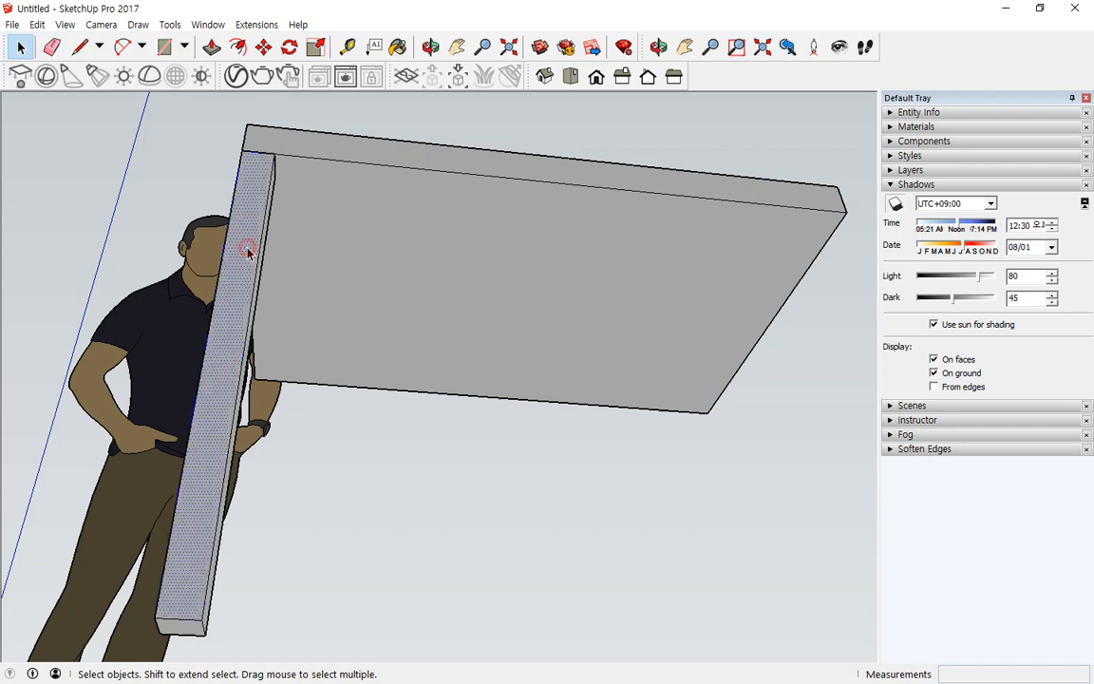
right_click(247, 251)
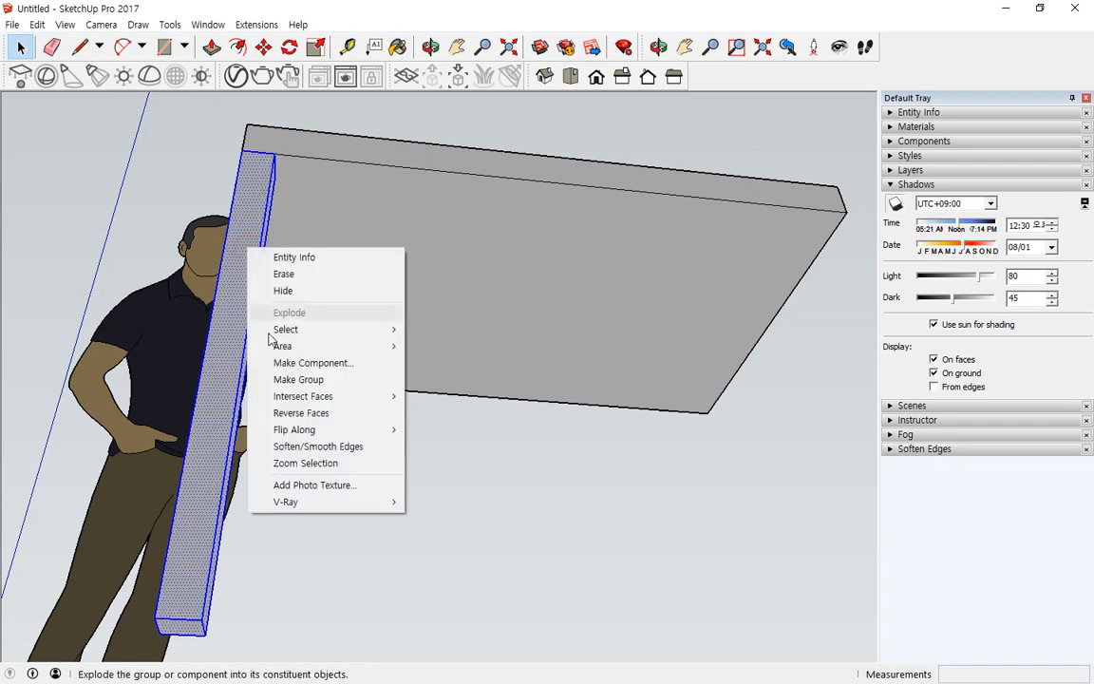
left_click(314, 363)
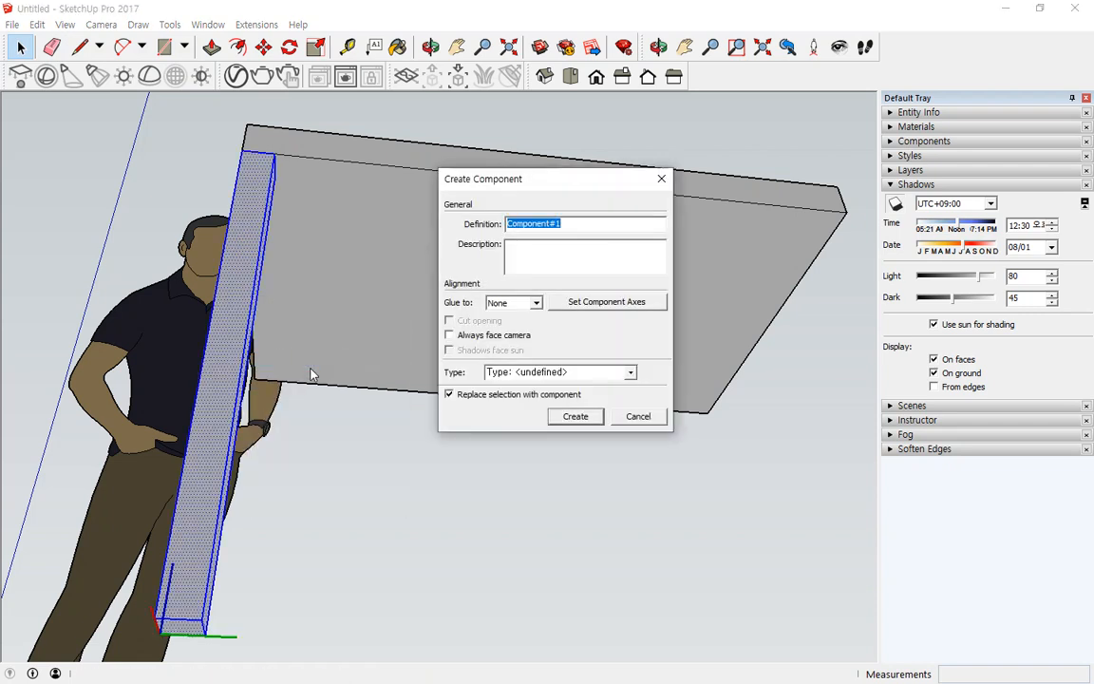
type("식탁다리")
key("Return")
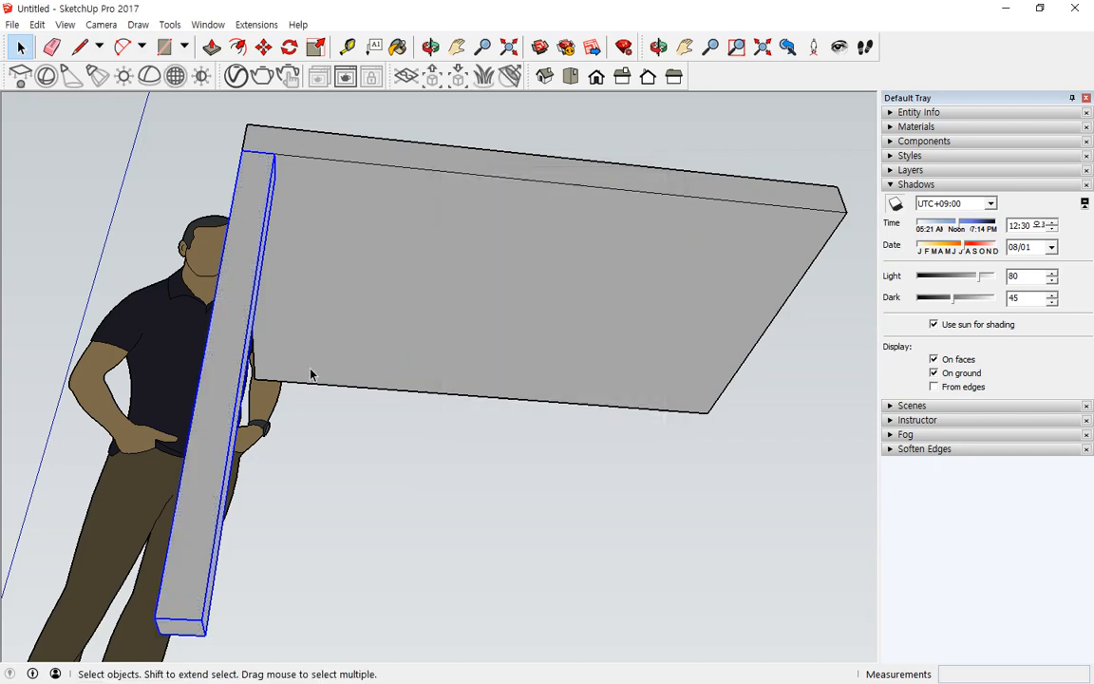
Step: Copy the leg along the tabletop's long edge so it fits into the adjacent corner
middle_click_drag(323, 274, 210, 312)
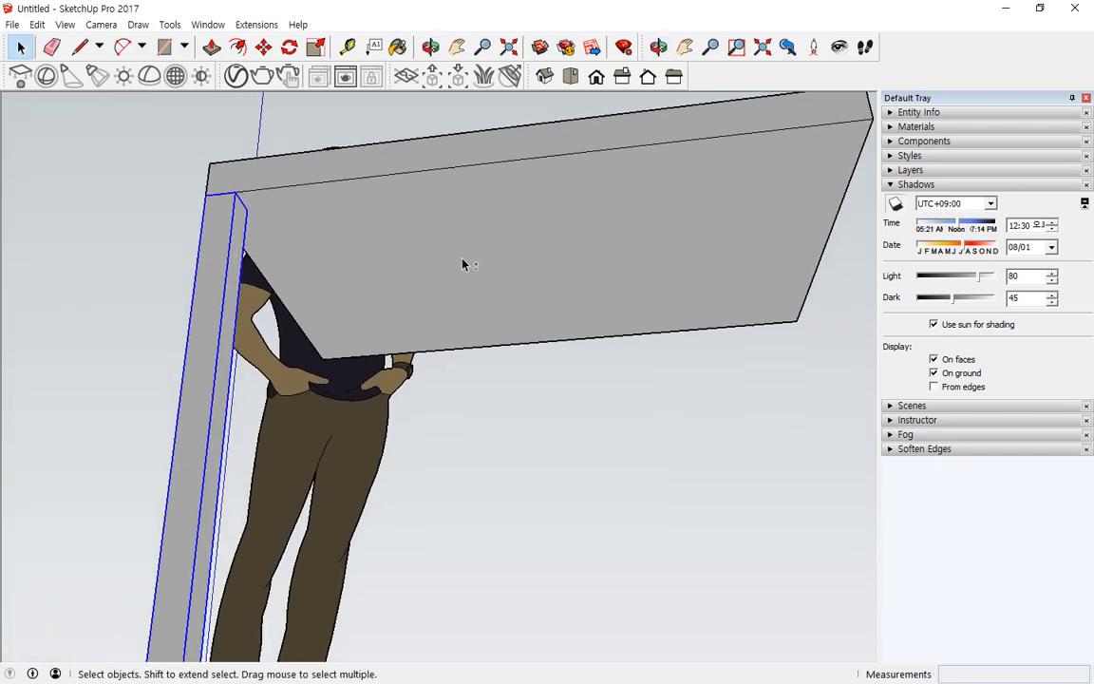
middle_click_drag(464, 264, 359, 315)
left_click(263, 47)
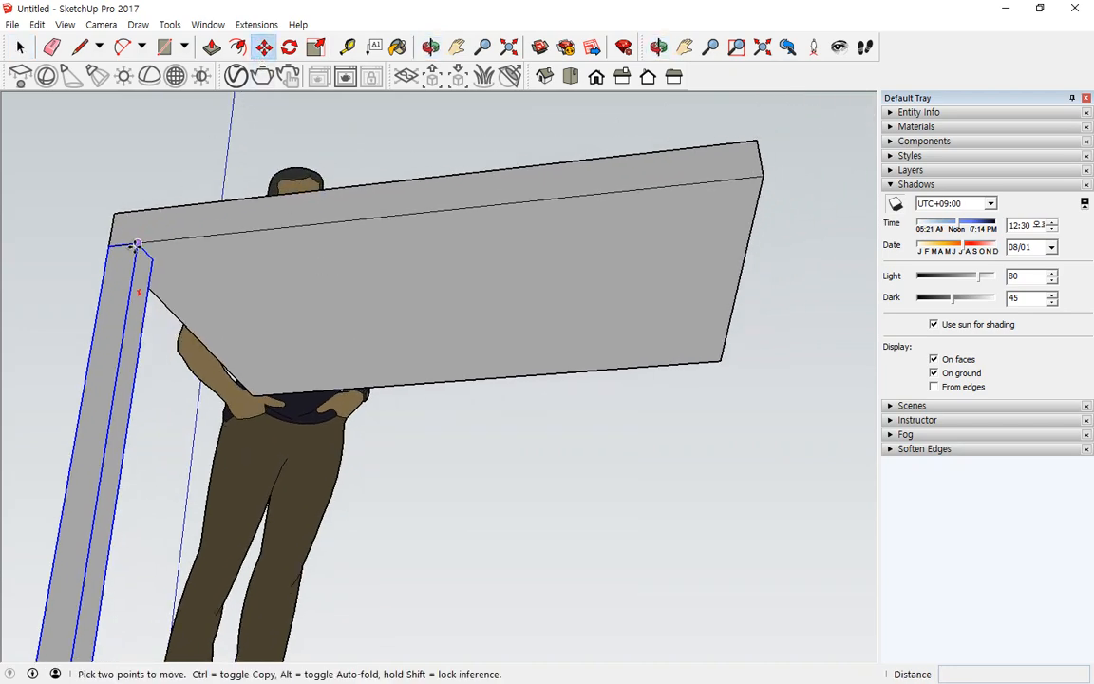
left_click(134, 247)
key("ctrl")
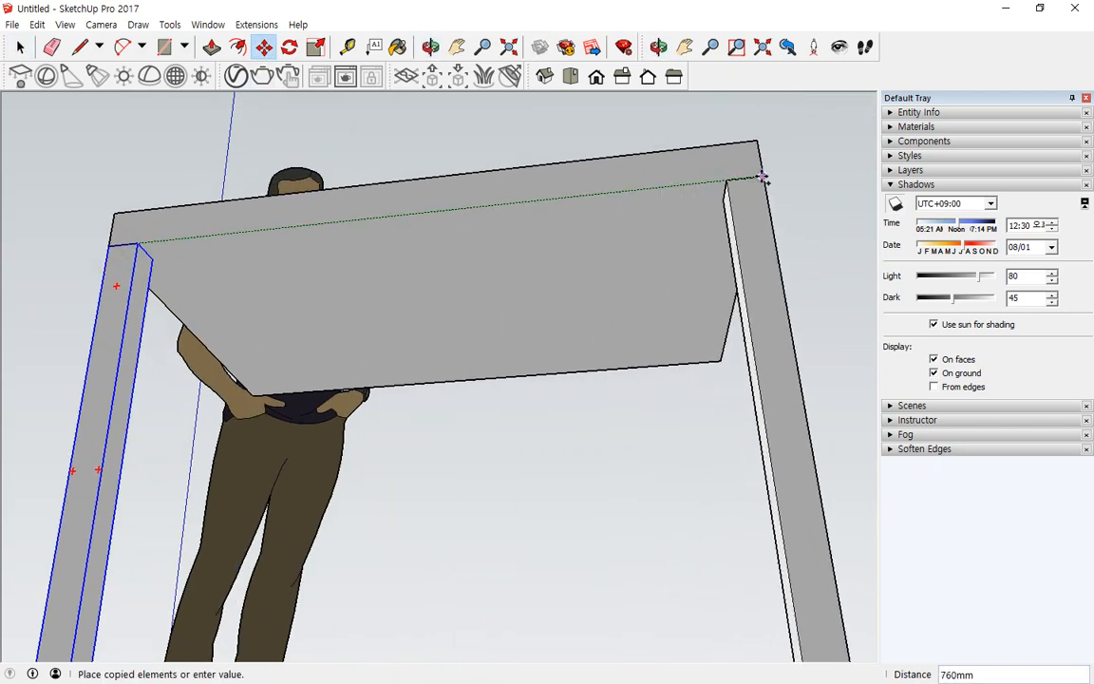
left_click(763, 179)
Step: Select both legs and copy them along the tabletop's short edge to the two remaining corners
middle_click_drag(567, 251, 27, 330)
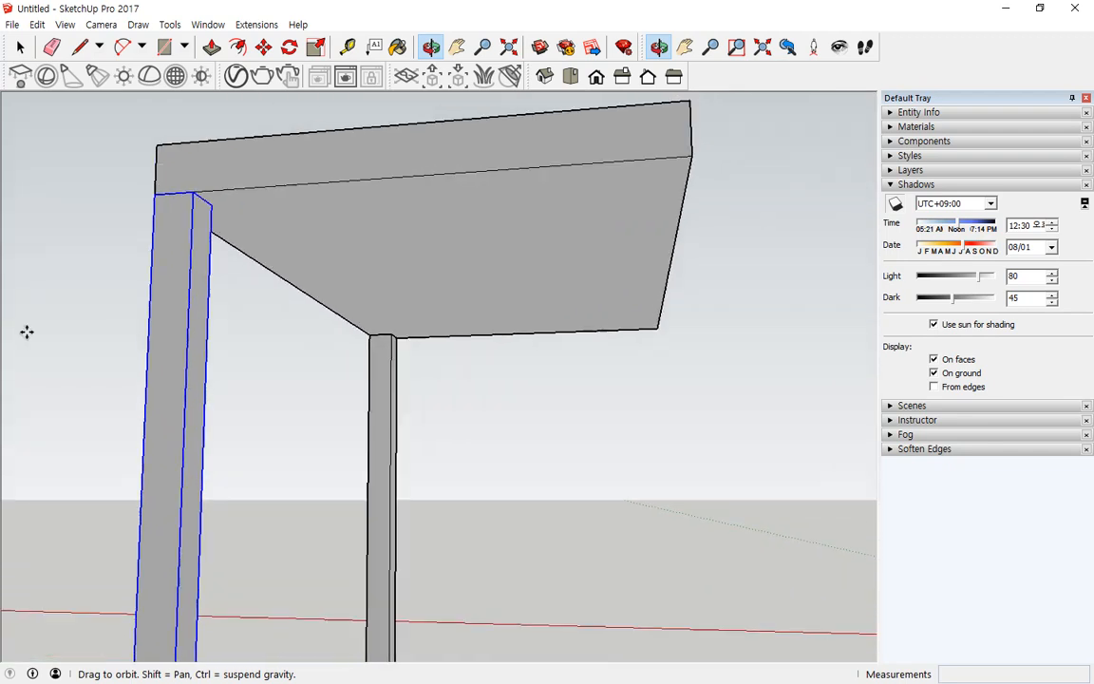
left_click(20, 46)
left_click(381, 415)
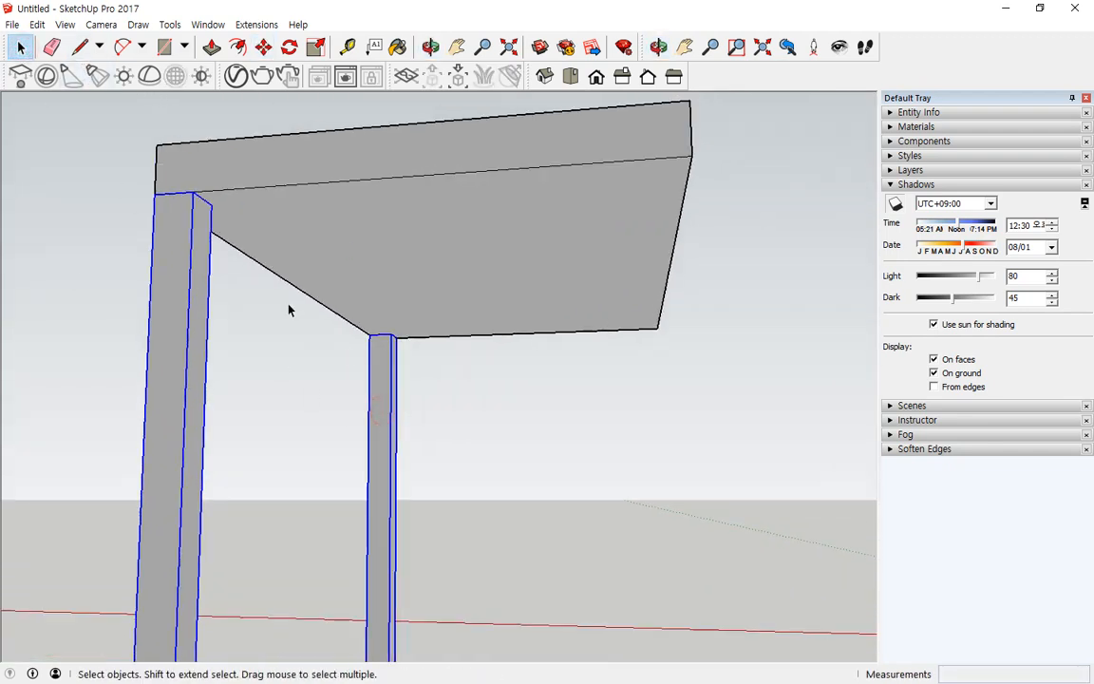
left_click(263, 47)
left_click(191, 193)
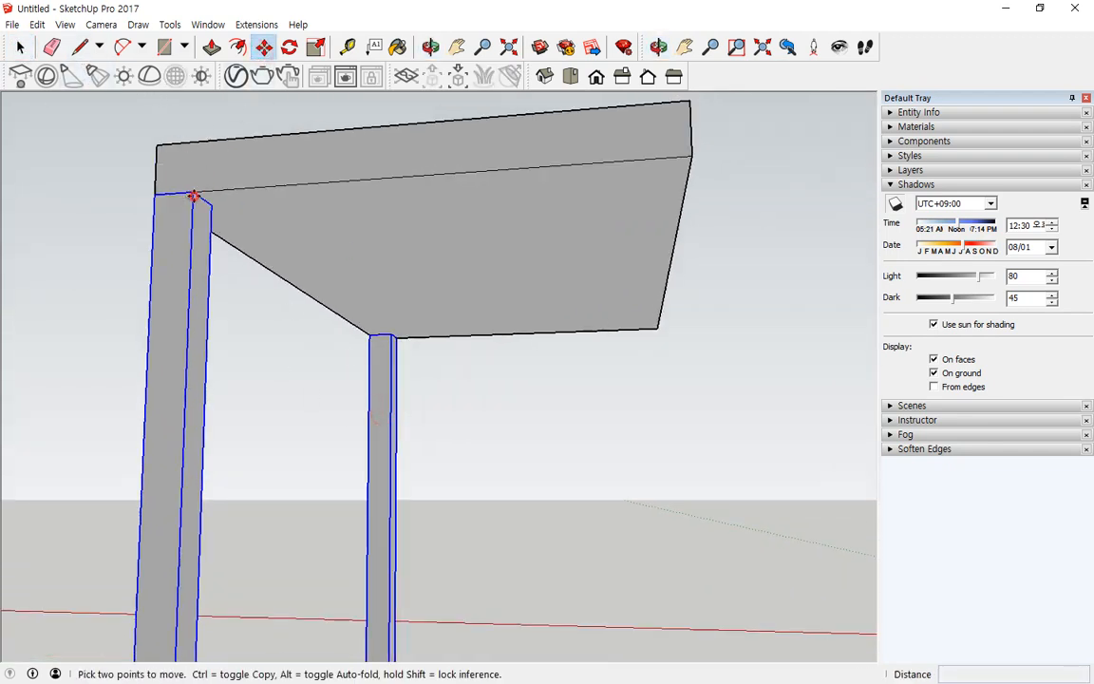
key("ctrl")
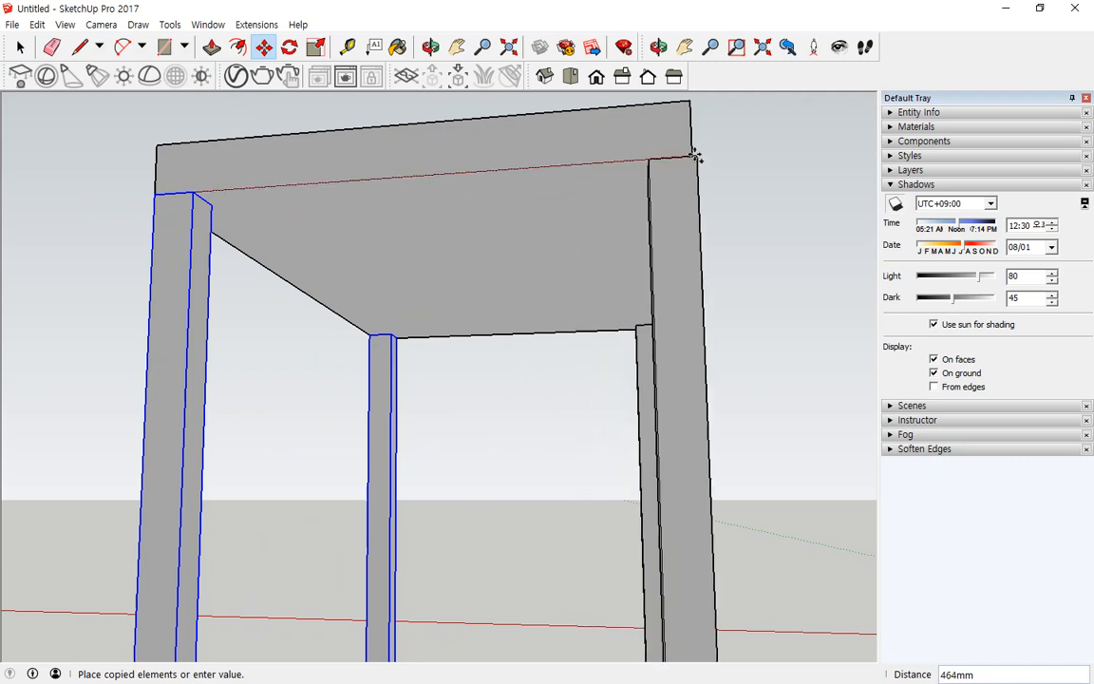
left_click(694, 160)
Step: Look over the four-legged table from different sides and remove it, leaving the standing figure
middle_click_drag(201, 287, 72, 443)
scroll(71, 442, "down", 4)
middle_click_drag(149, 441, 565, 477)
scroll(525, 476, "down", 2)
scroll(279, 476, "down", 2)
middle_click_drag(278, 475, 446, 470)
key("m")
scroll(442, 418, "up", 2)
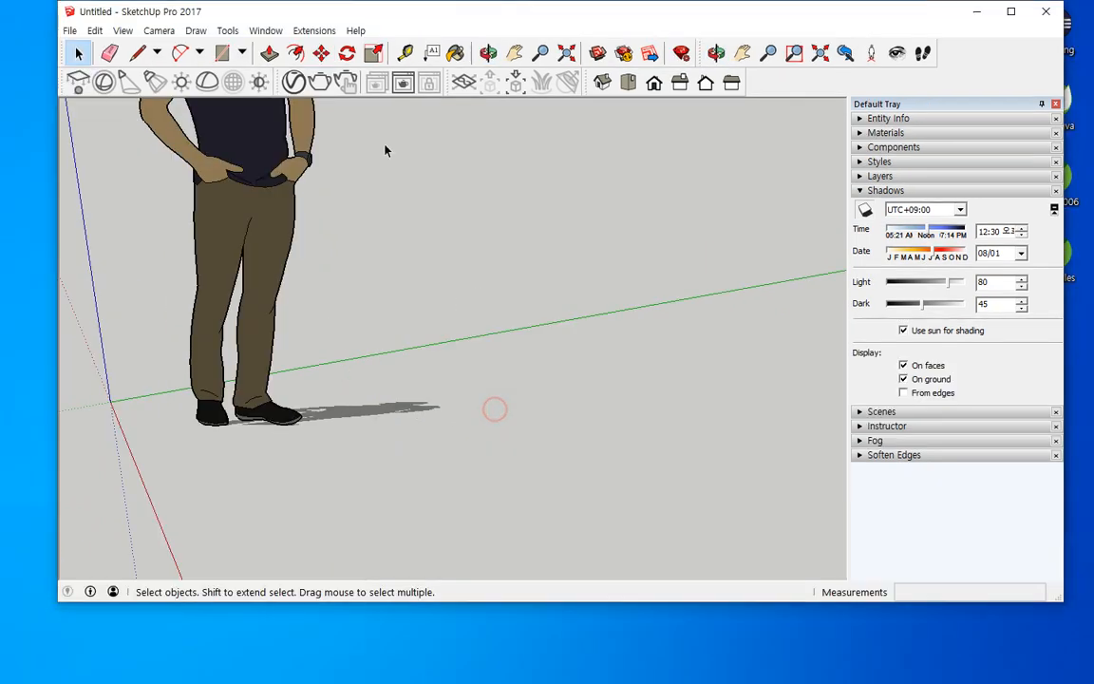
Step: Draw an 800 by 600 mm rectangle on the ground beside the standing figure
left_click(223, 54)
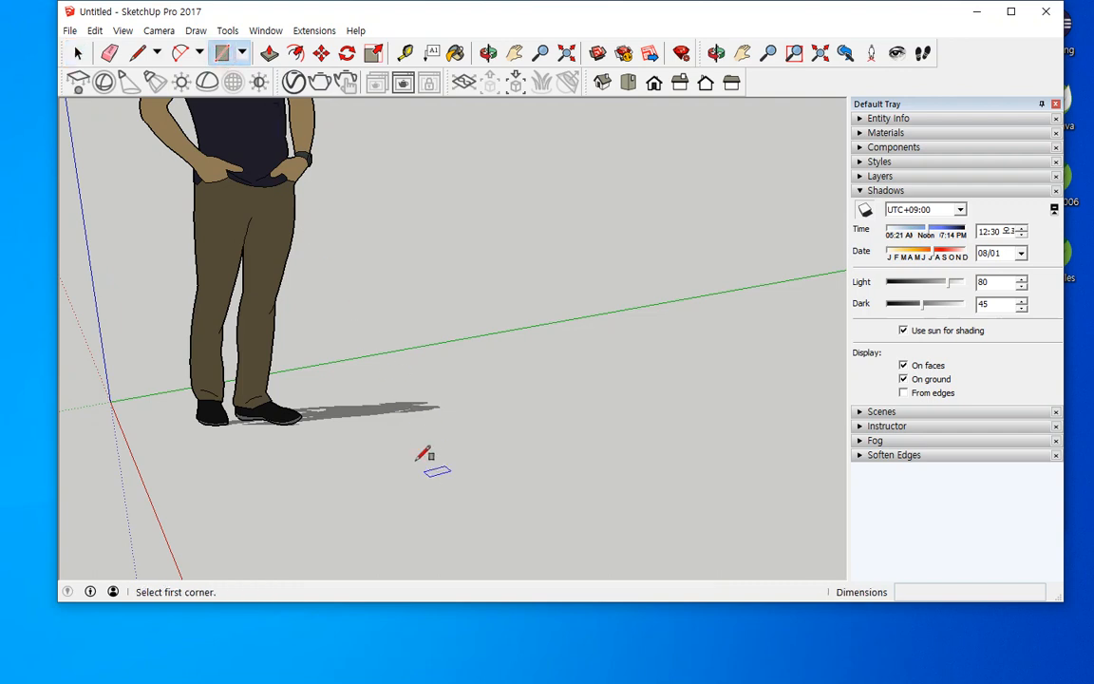
middle_click_drag(406, 449, 686, 523)
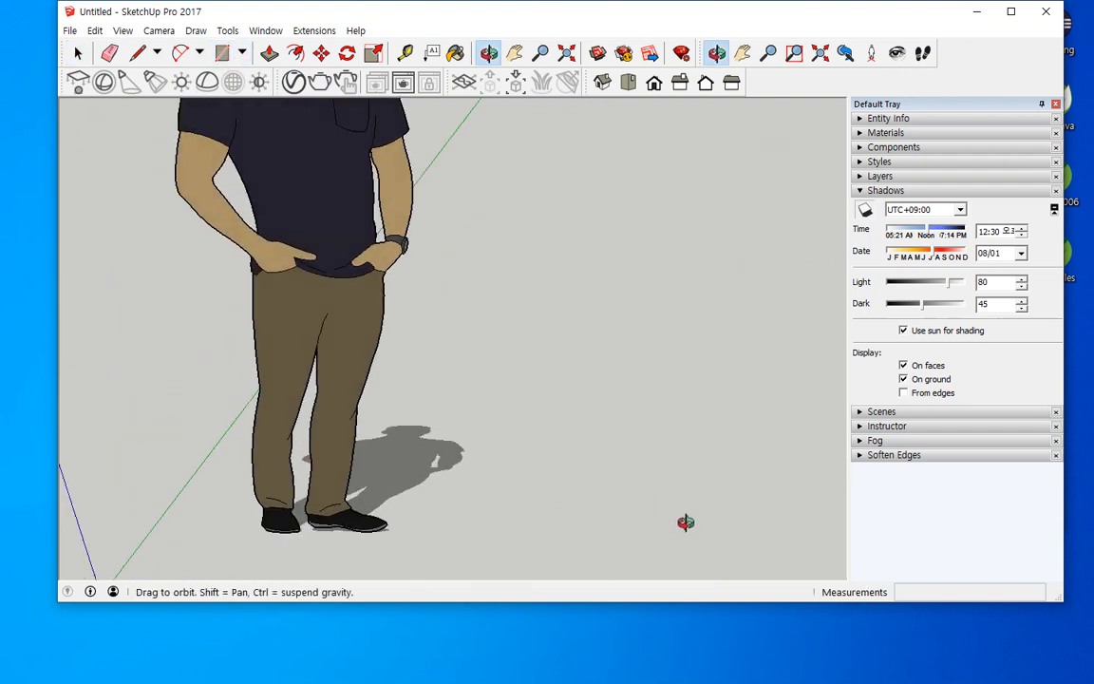
left_click(728, 318)
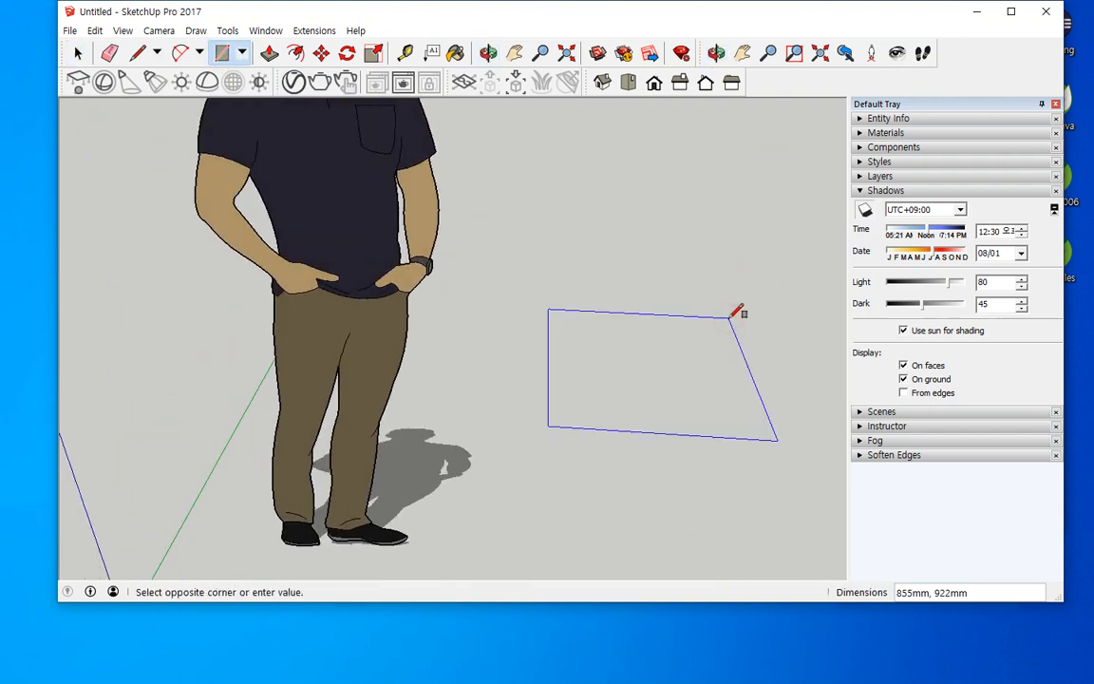
type("800,600")
key("Return")
scroll(746, 394, "up", 1)
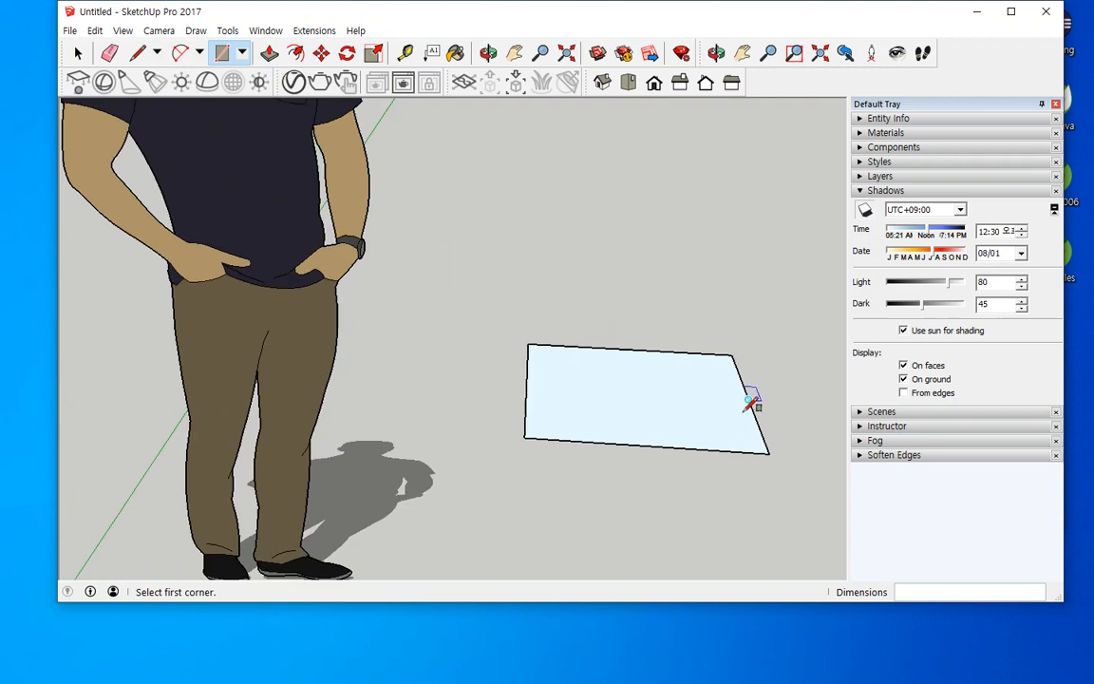
Step: Try to divide the rectangle by copying its near short edge 200 mm inward and repeating the copy
middle_click_drag(762, 432, 503, 424)
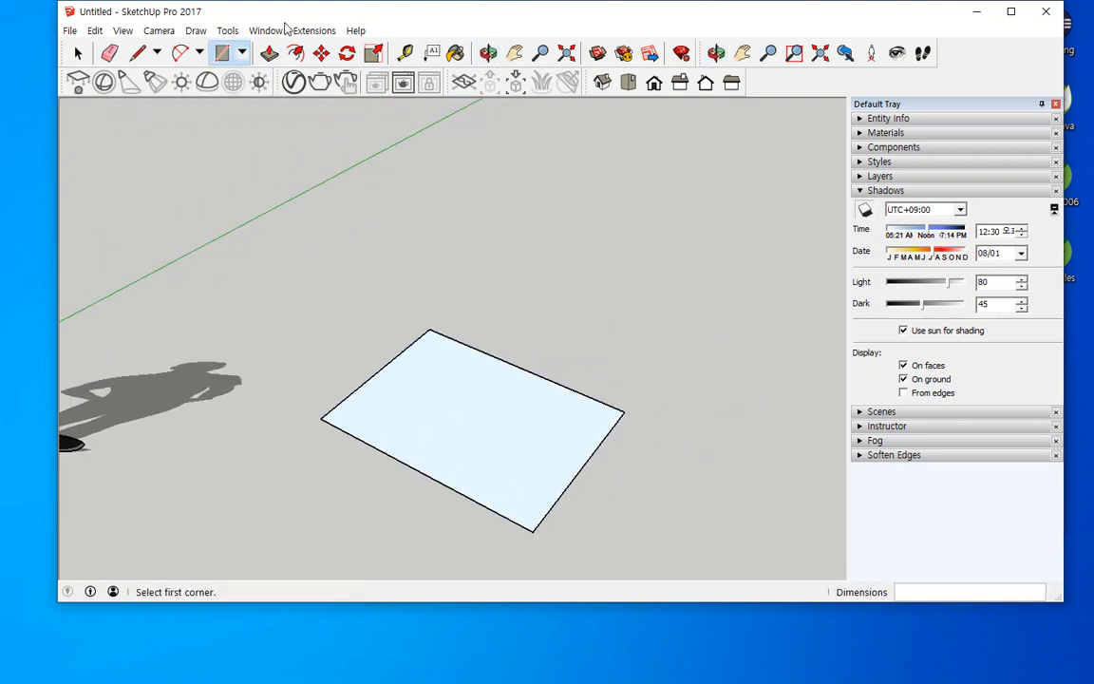
left_click(321, 52)
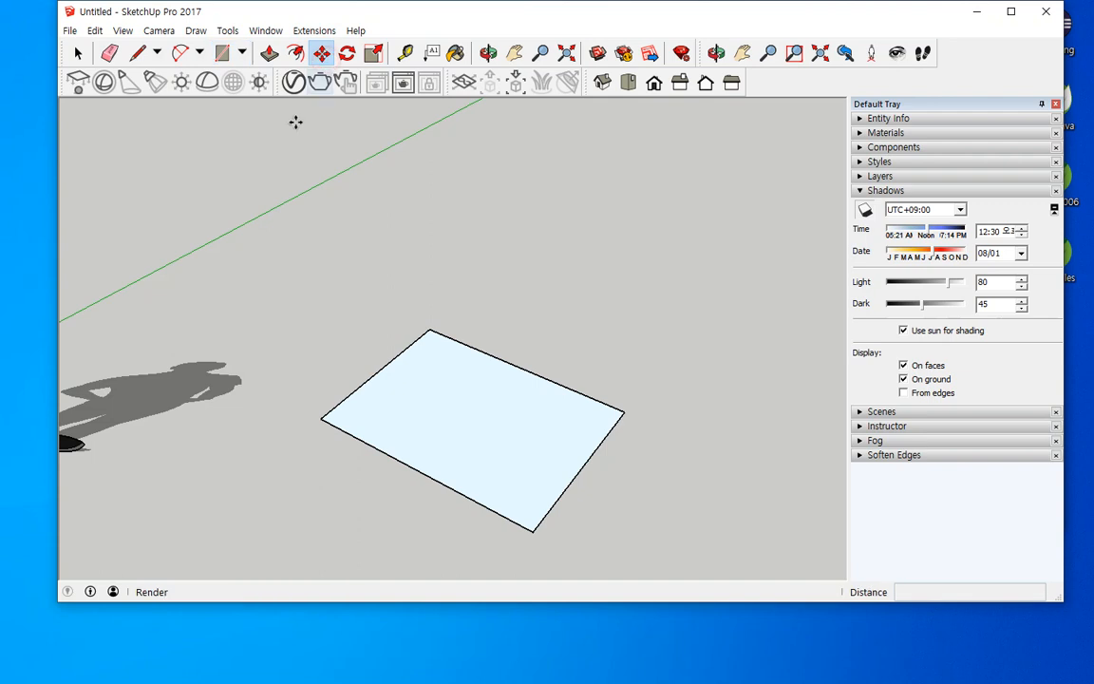
left_click(590, 461)
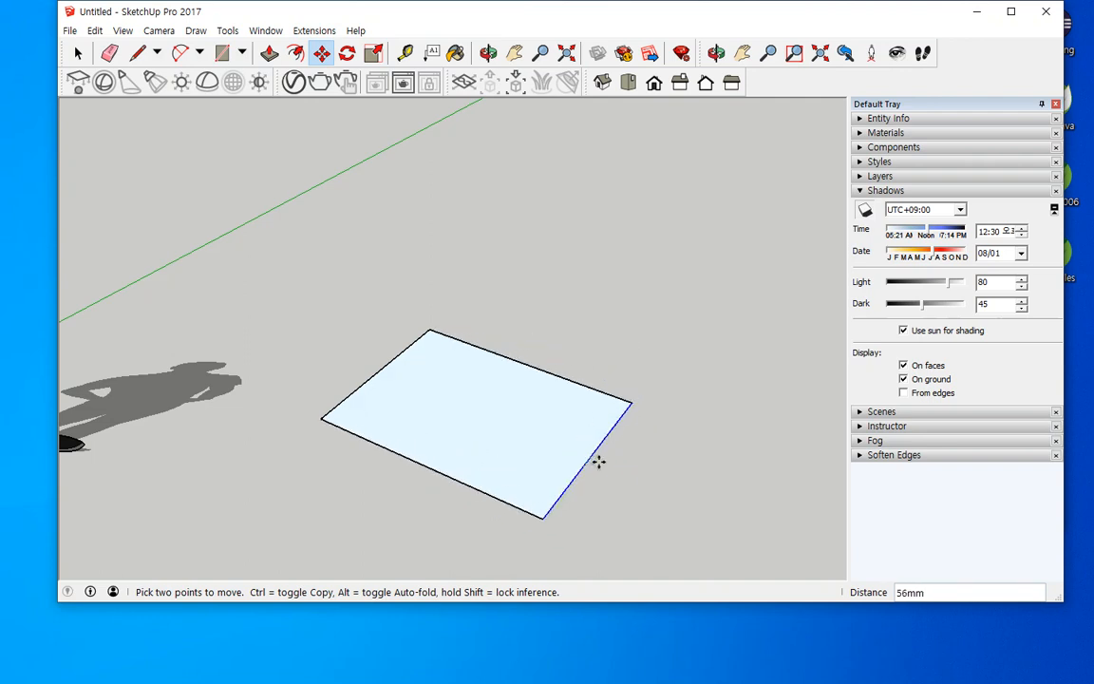
key("ctrl")
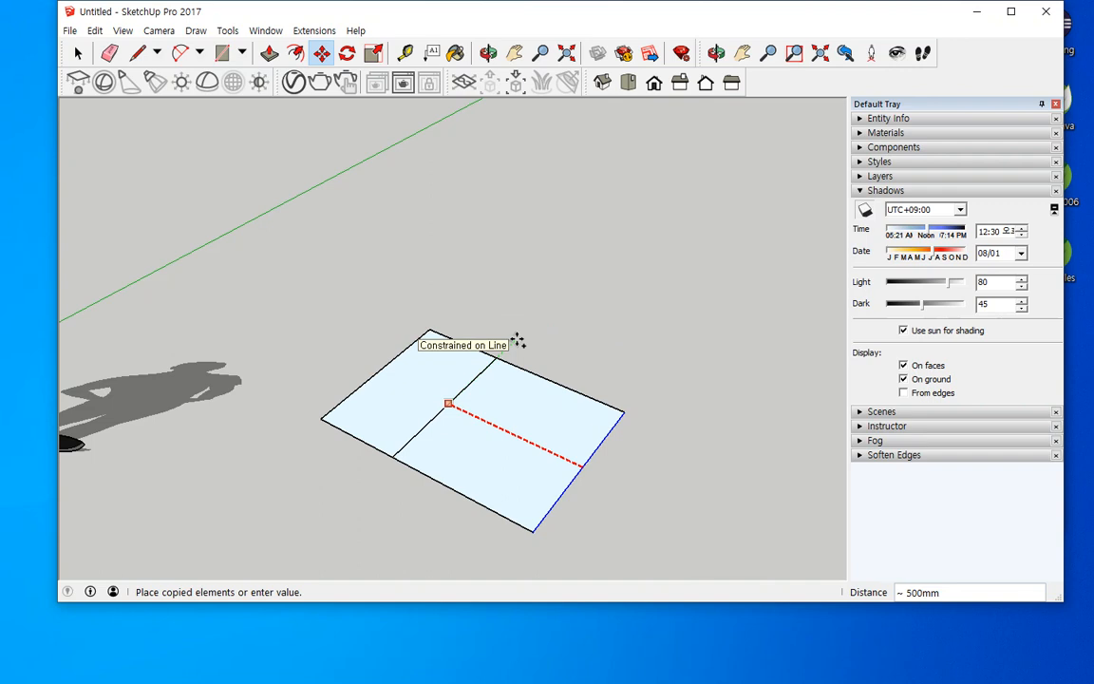
type("200")
key("Return")
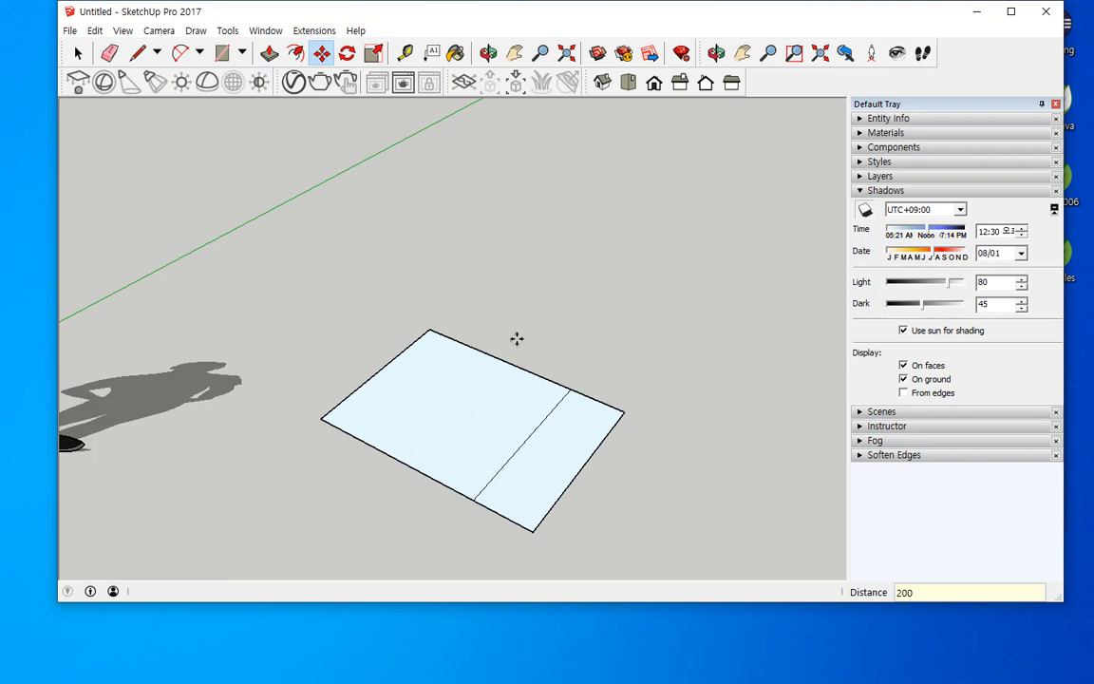
type("4")
key("Return")
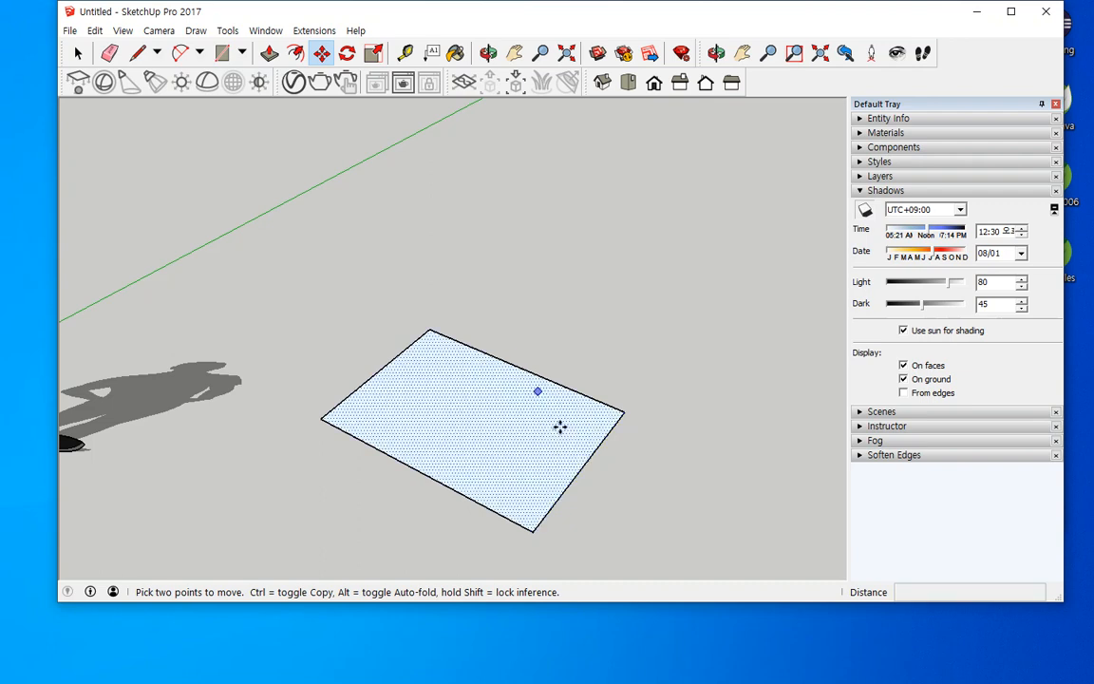
Step: Copy the rectangle's short edge 200 mm inward and repeat it with *4 to divide the face into equal strips
left_click(560, 477)
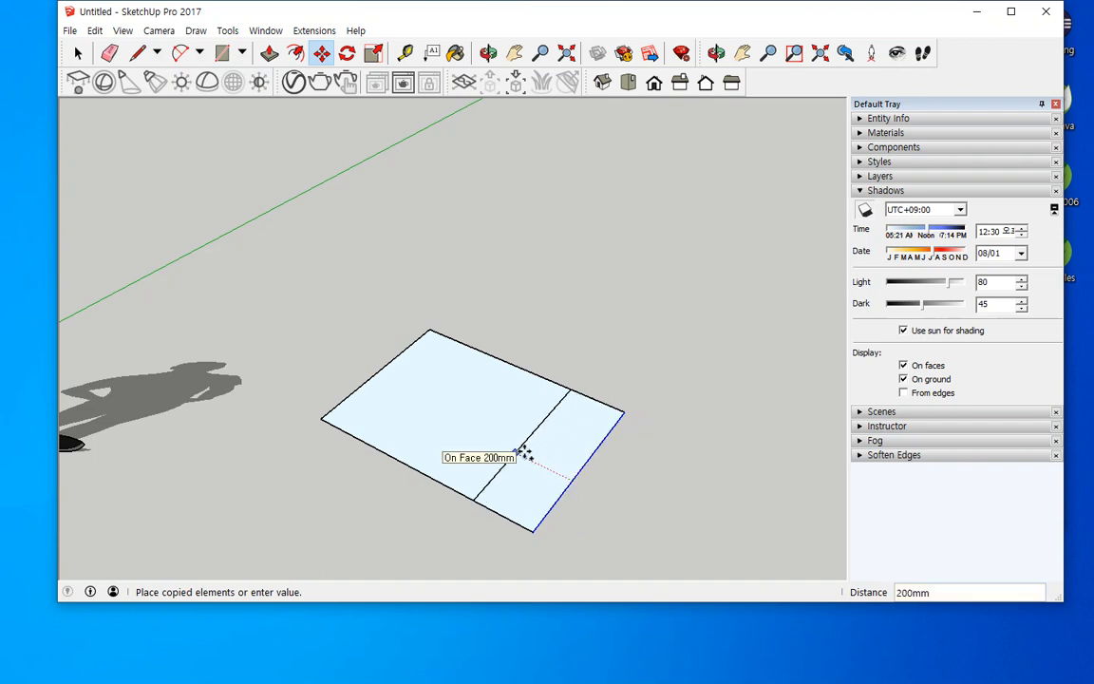
type("200")
key("Return")
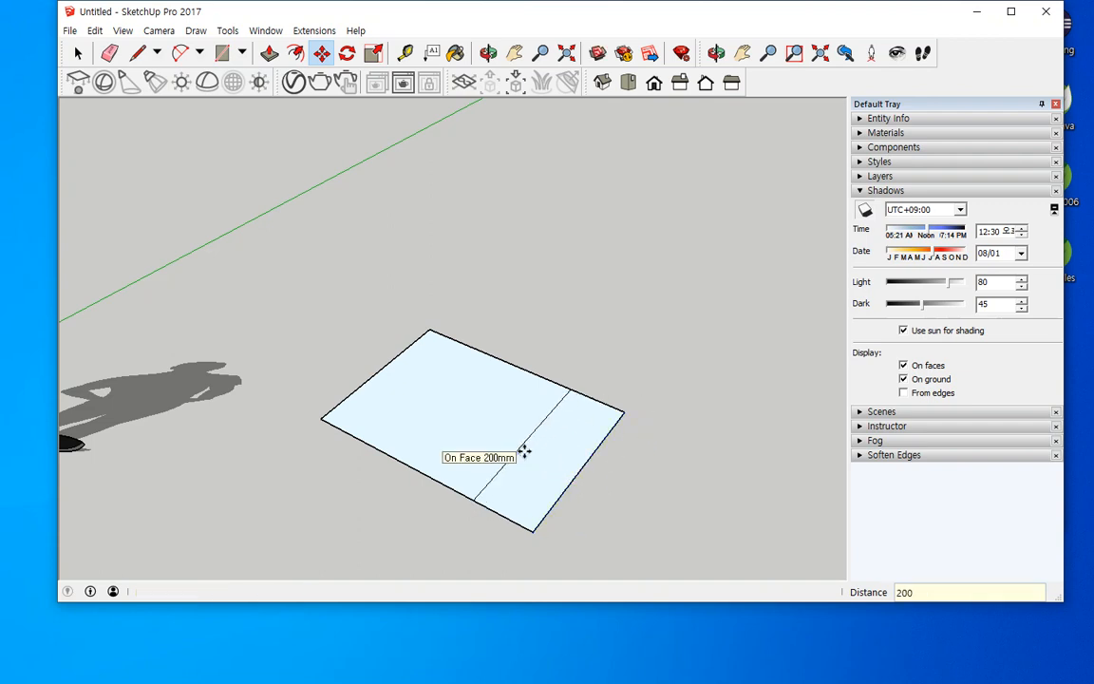
type("*4")
key("Return")
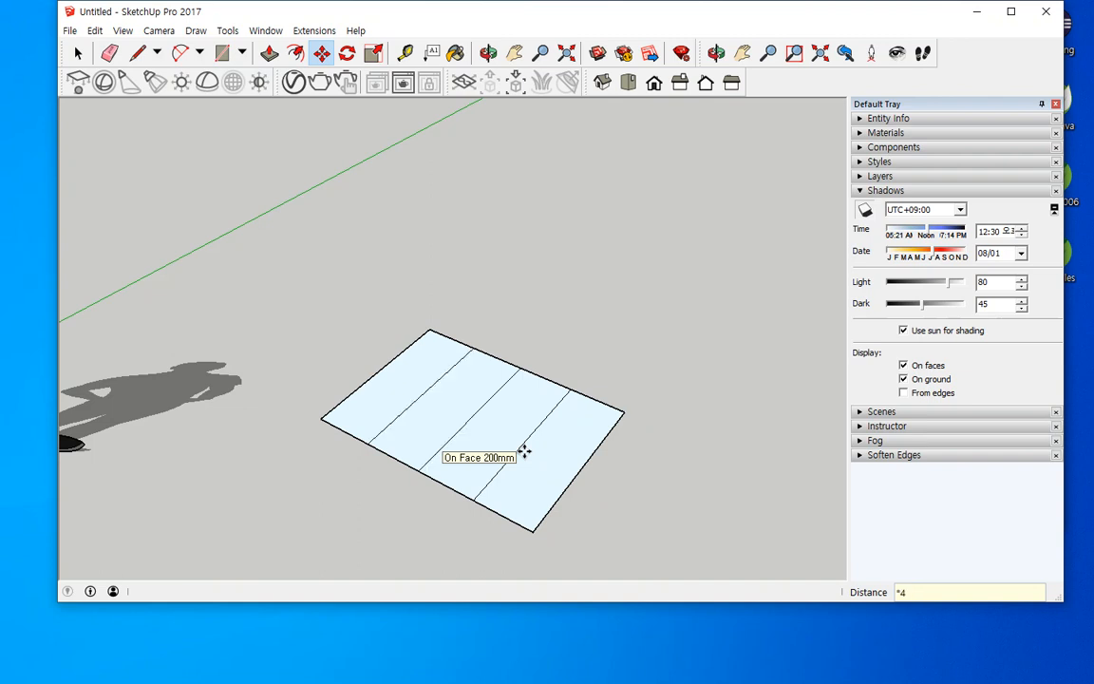
Step: Push/Pull the end strip farthest from the figure up 100 mm as the lowest stair
key("o")
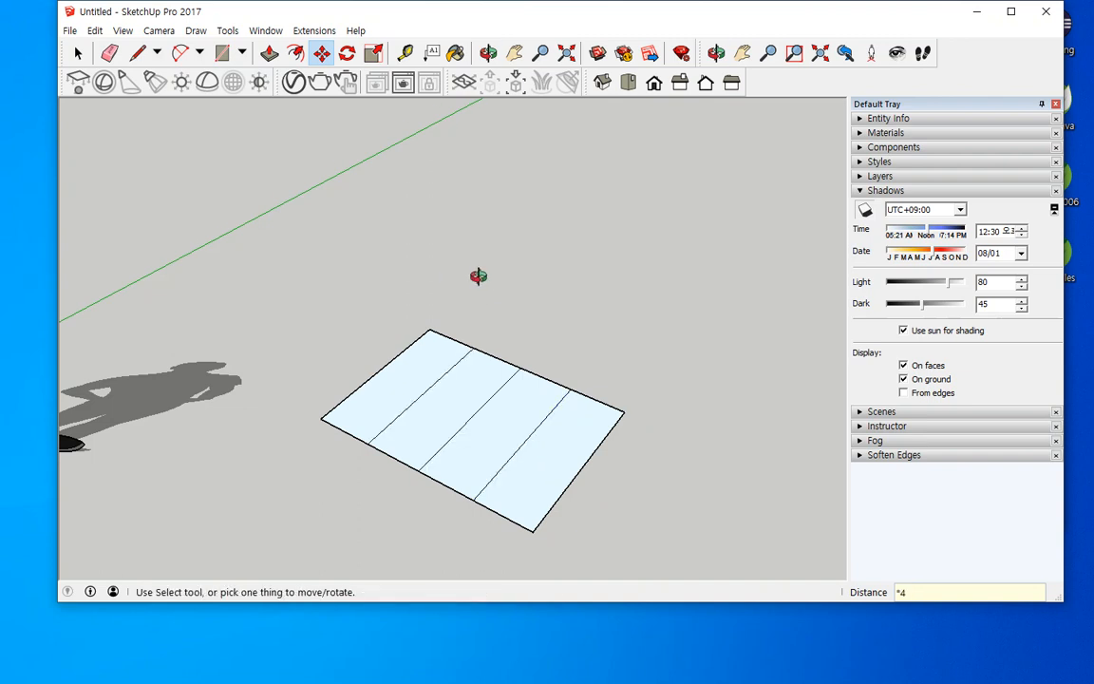
left_click_drag(471, 275, 452, 405)
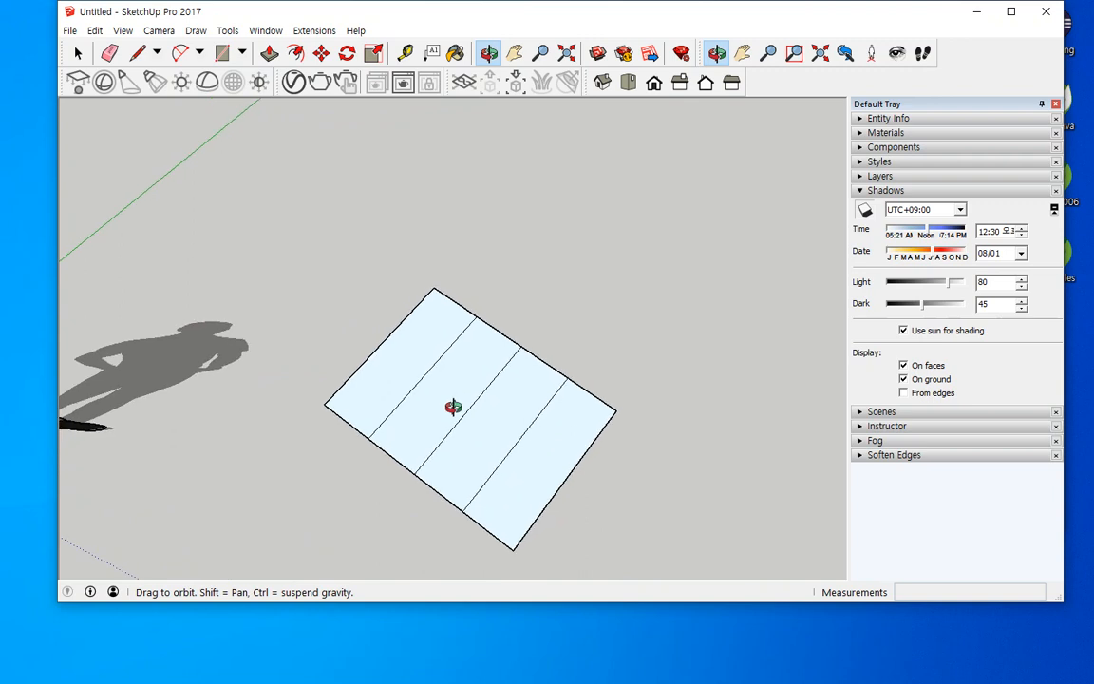
left_click(270, 52)
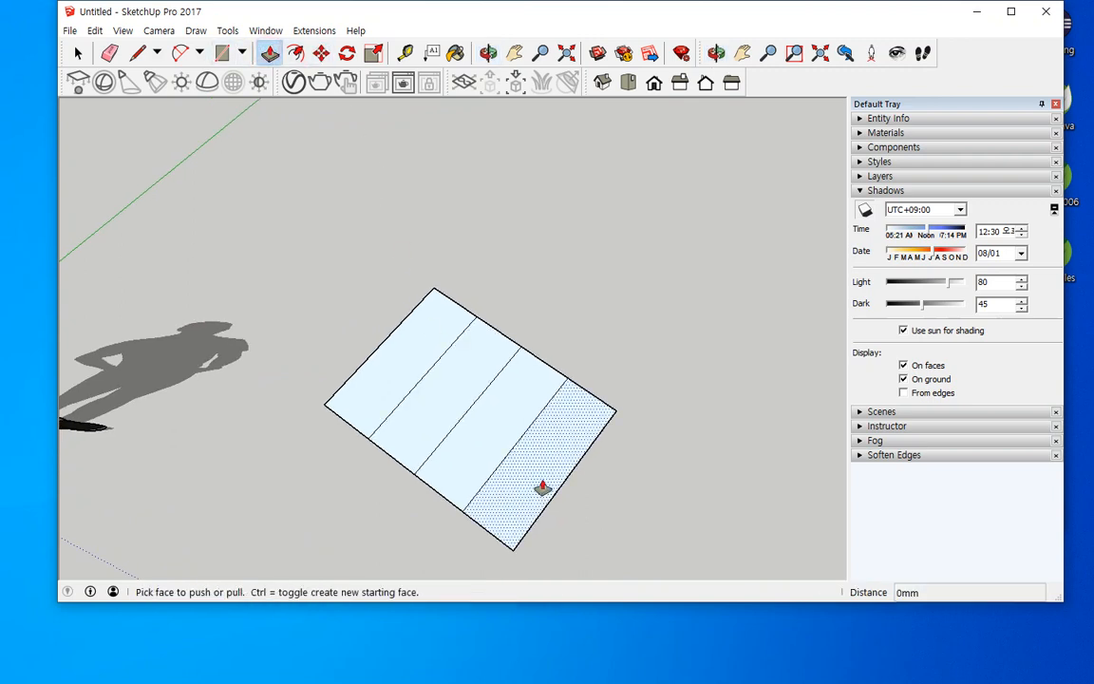
left_click_drag(542, 483, 554, 437)
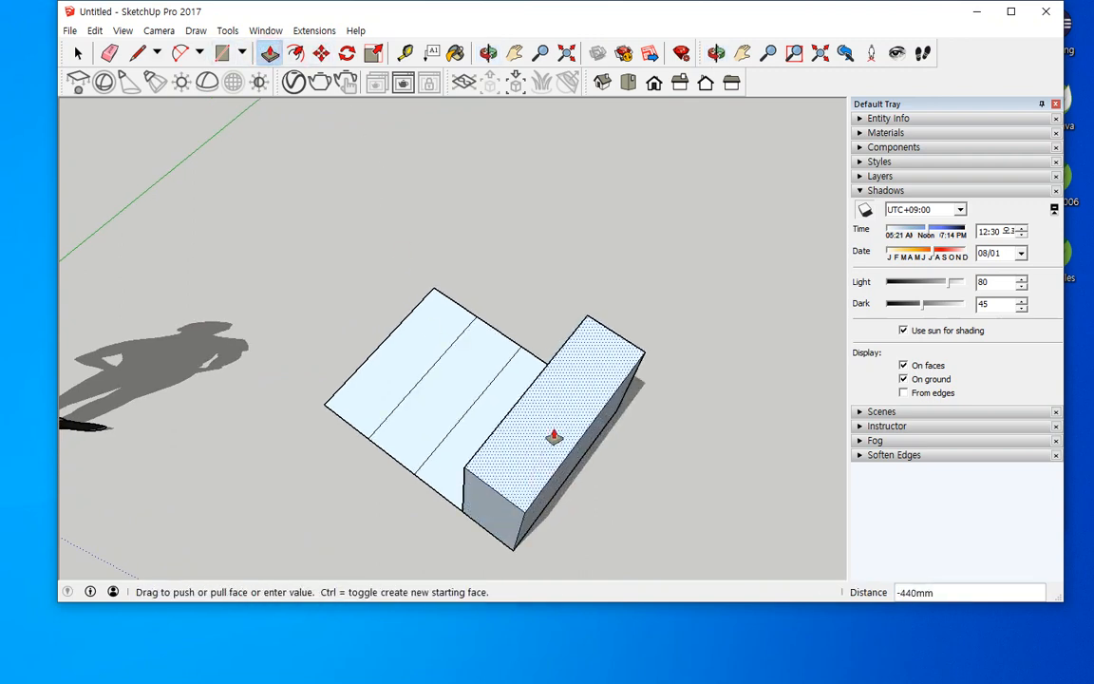
type("100")
key("Return")
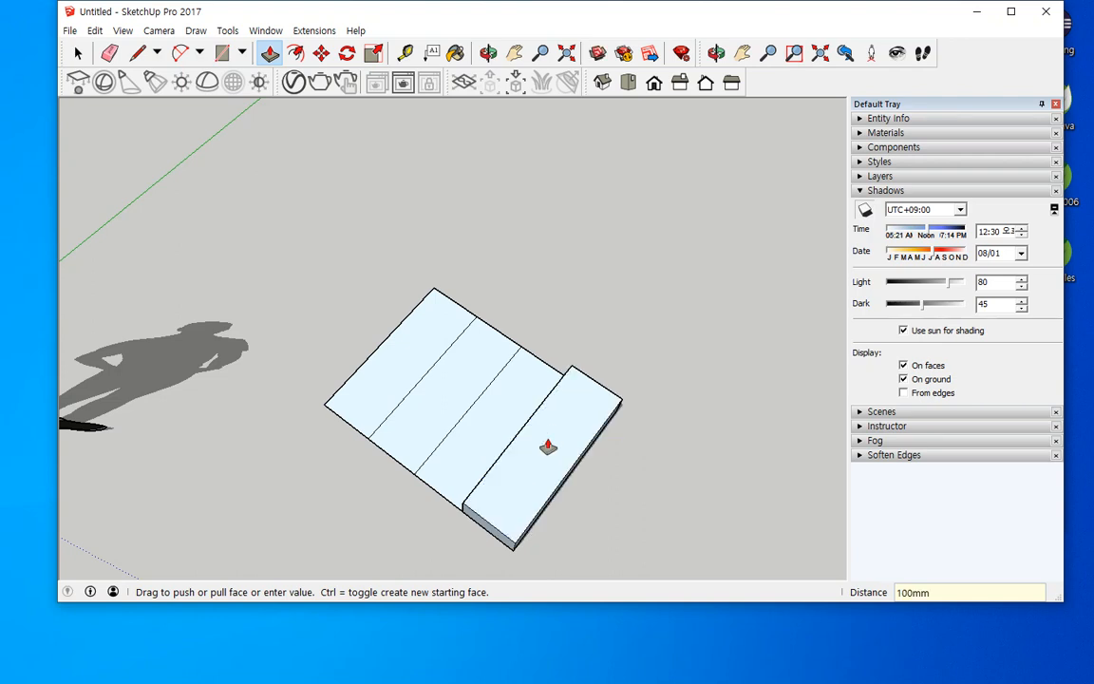
Step: Raise the three remaining strips 100 mm and pull the two middle ones up a further 100 mm
middle_click_drag(403, 491, 518, 440)
left_click_drag(488, 428, 509, 369)
left_click_drag(447, 403, 390, 350)
left_click_drag(517, 397, 520, 371)
left_click_drag(415, 408, 454, 370)
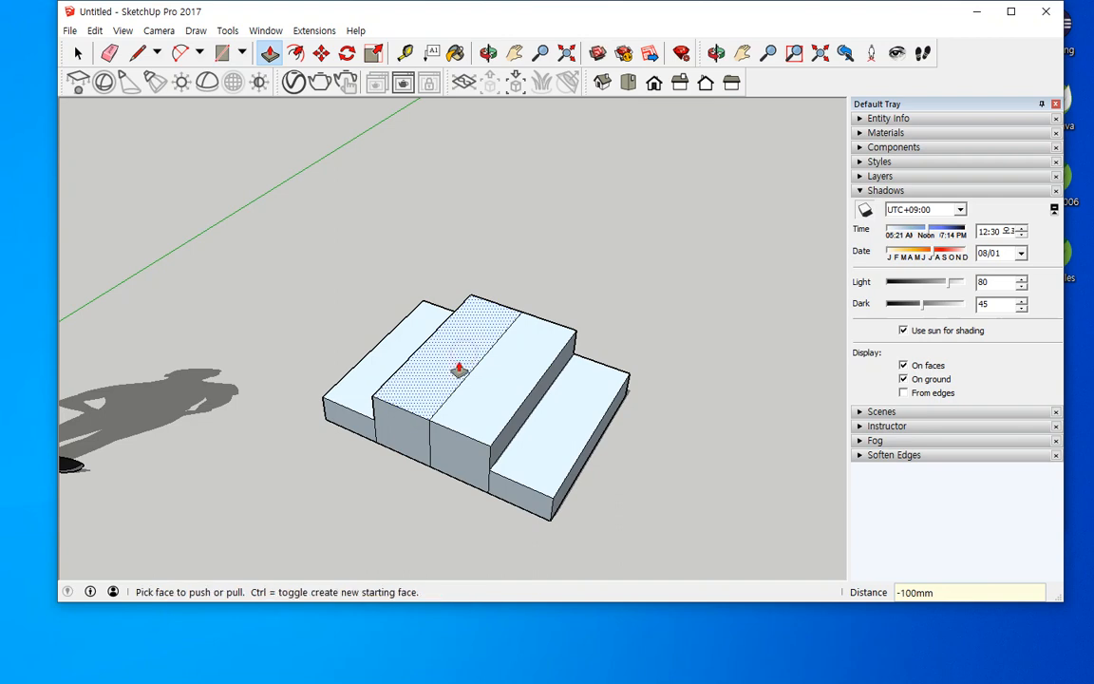
Step: Raise the third strip another 100 mm, and the last strip by 100 mm plus 200 mm, to complete four stairs
mouse_move(365, 391)
left_mouse_down()
mouse_move(377, 329)
mouse_move(356, 372)
left_mouse_up()
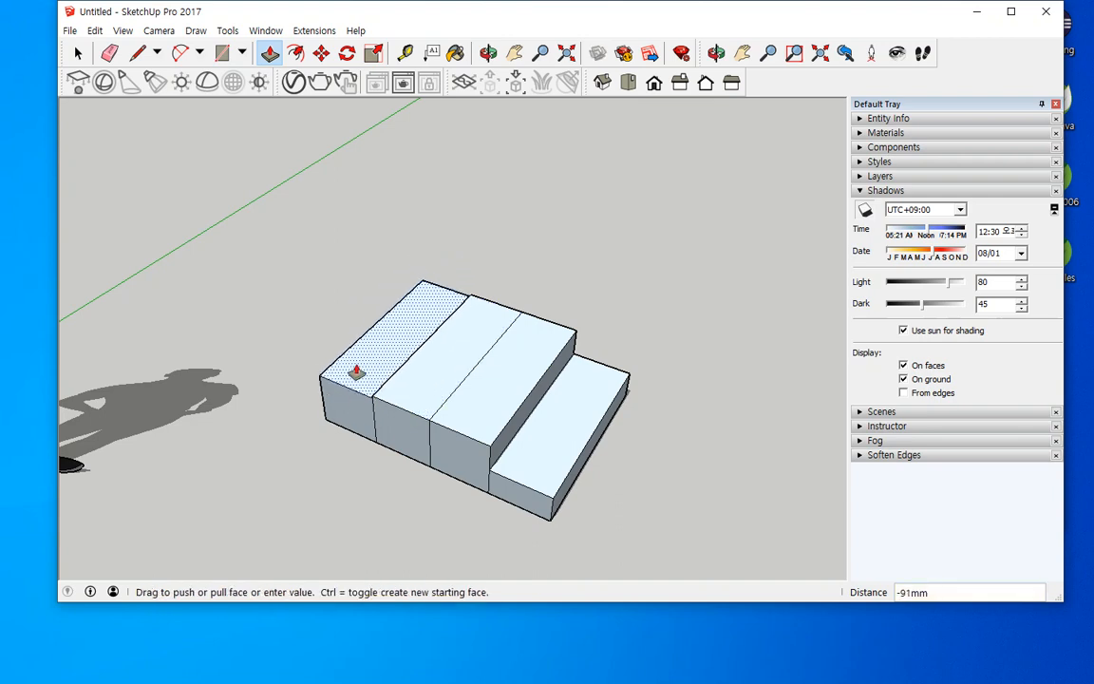
type("100")
key("Return")
left_click(434, 389)
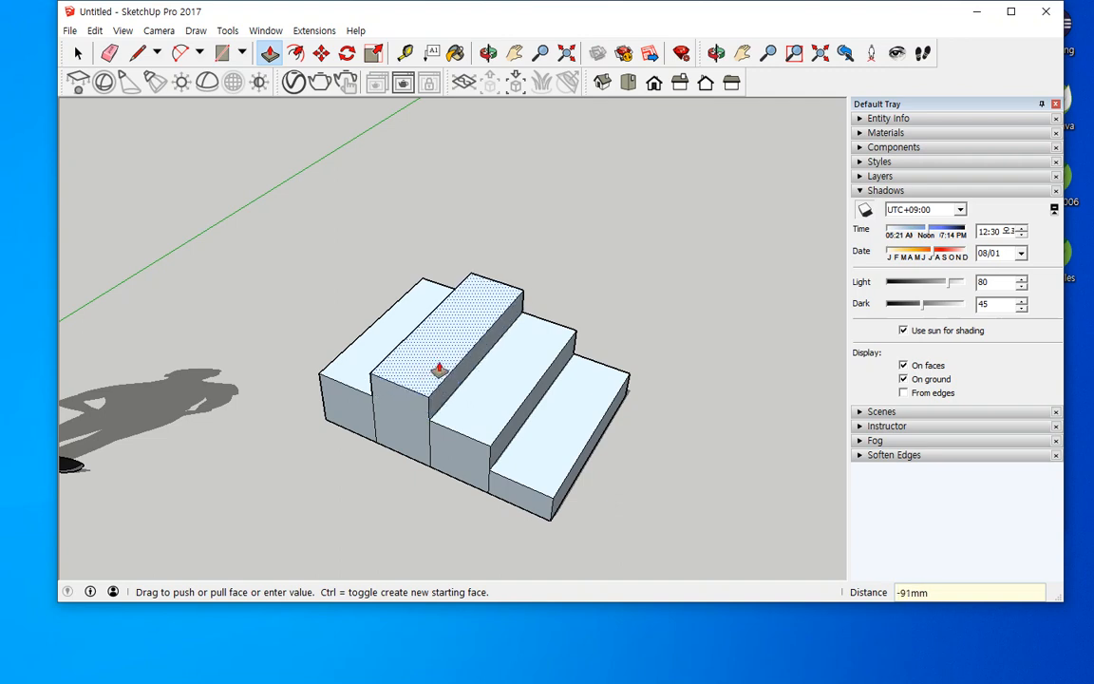
type("100")
key("Return")
left_click(354, 382)
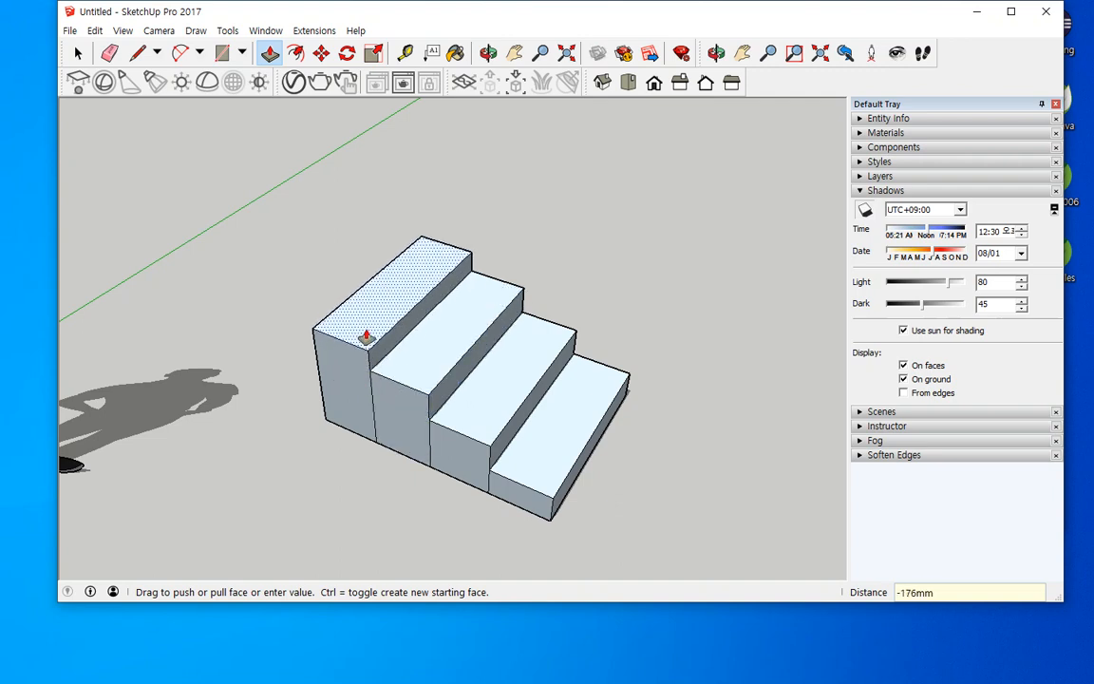
type("200")
key("Return")
Step: Delete the three vertical seam lines on the near side face of the stairs
middle_click_drag(288, 544, 344, 442)
left_click(78, 53)
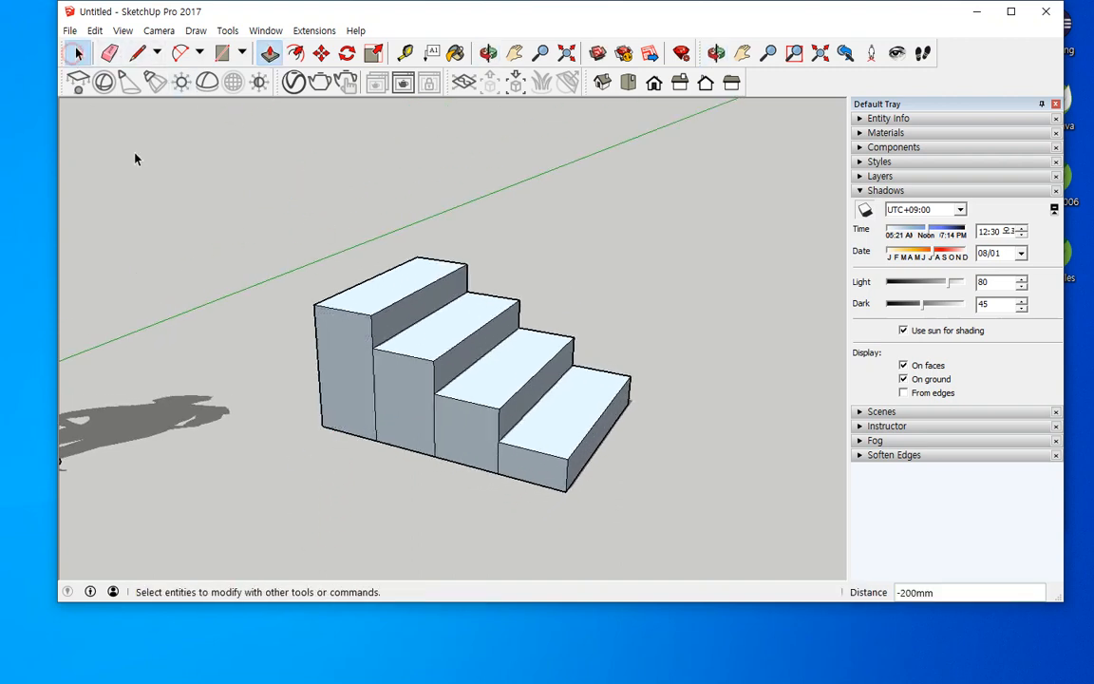
middle_click_drag(344, 380, 361, 338)
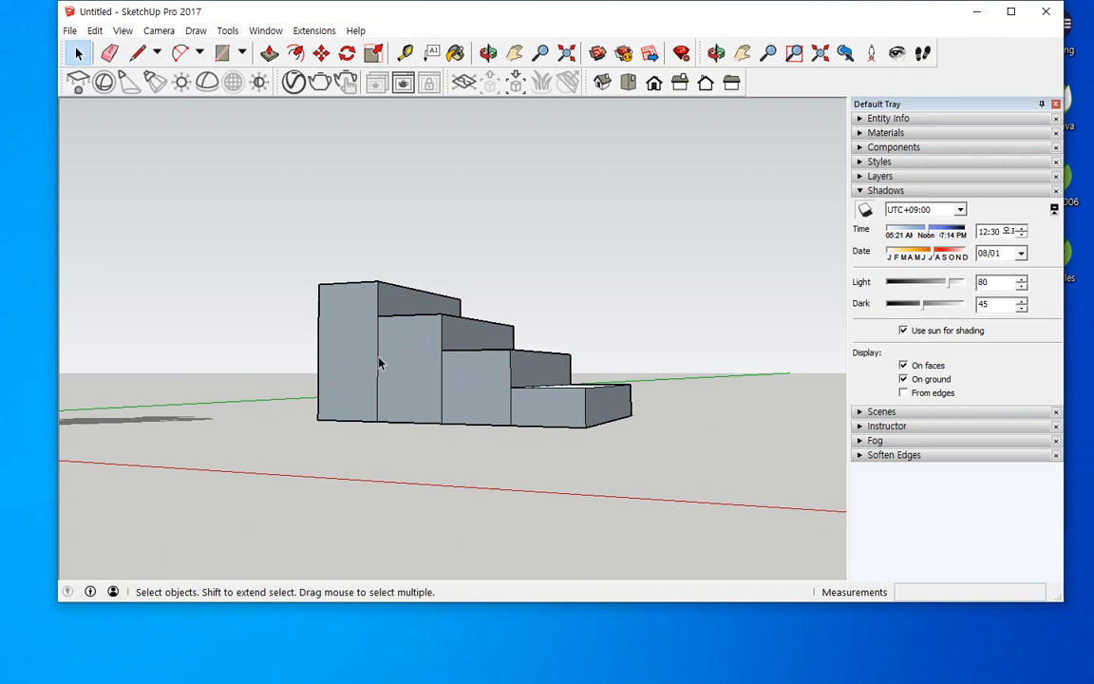
left_click(512, 419)
key("Delete")
left_click(442, 395)
key("Delete")
left_click(379, 386)
key("Delete")
Step: Delete the vertical seam lines on the opposite side face of the stairs
middle_click_drag(320, 386, 364, 435)
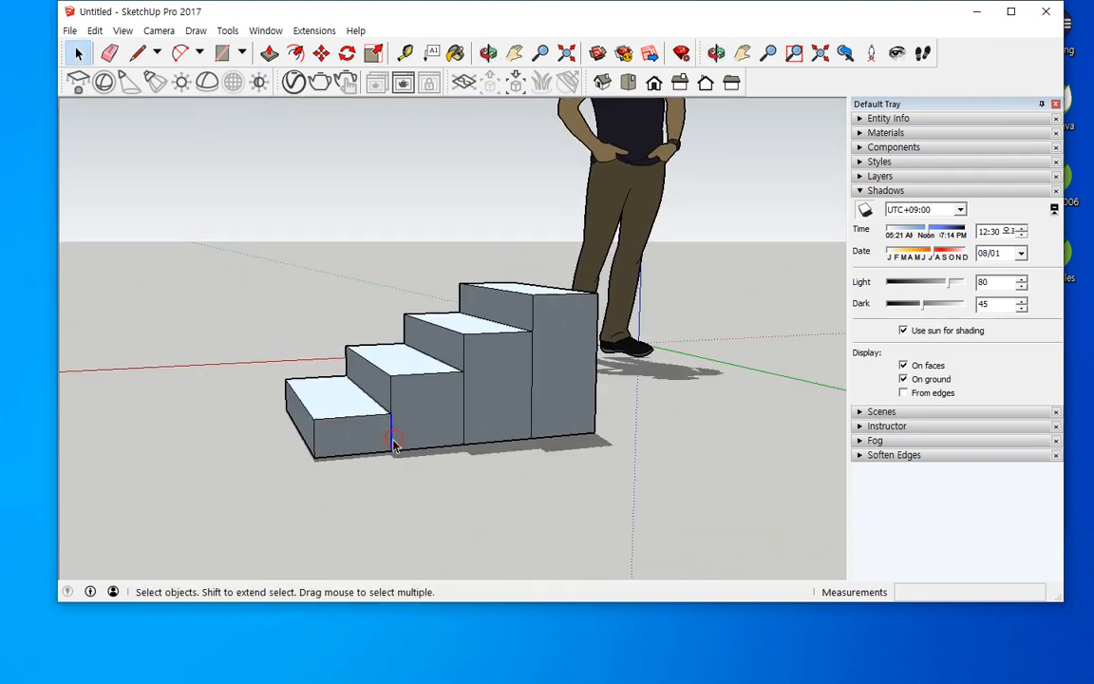
left_click(465, 433)
key("Delete")
left_click(531, 432)
key("Delete")
Step: Draw an 800 mm line along the red axis on the ground beside the stairs as a stair profile's base
middle_click_drag(269, 384, 496, 446)
scroll(495, 446, "down", 3)
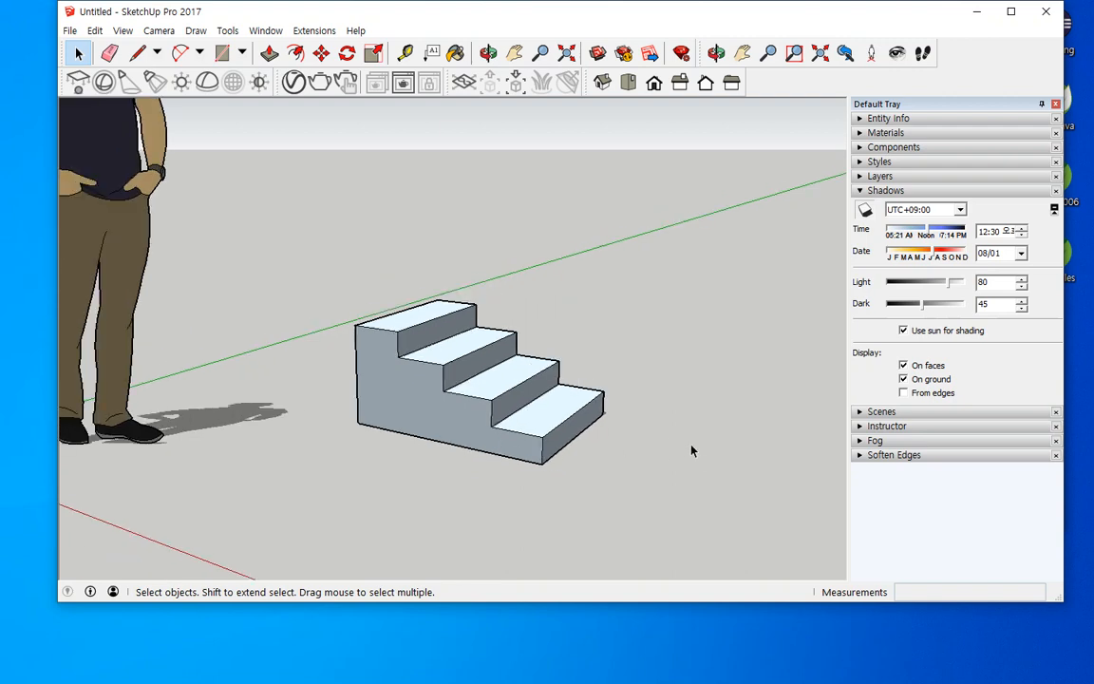
middle_click_drag(617, 404, 408, 418)
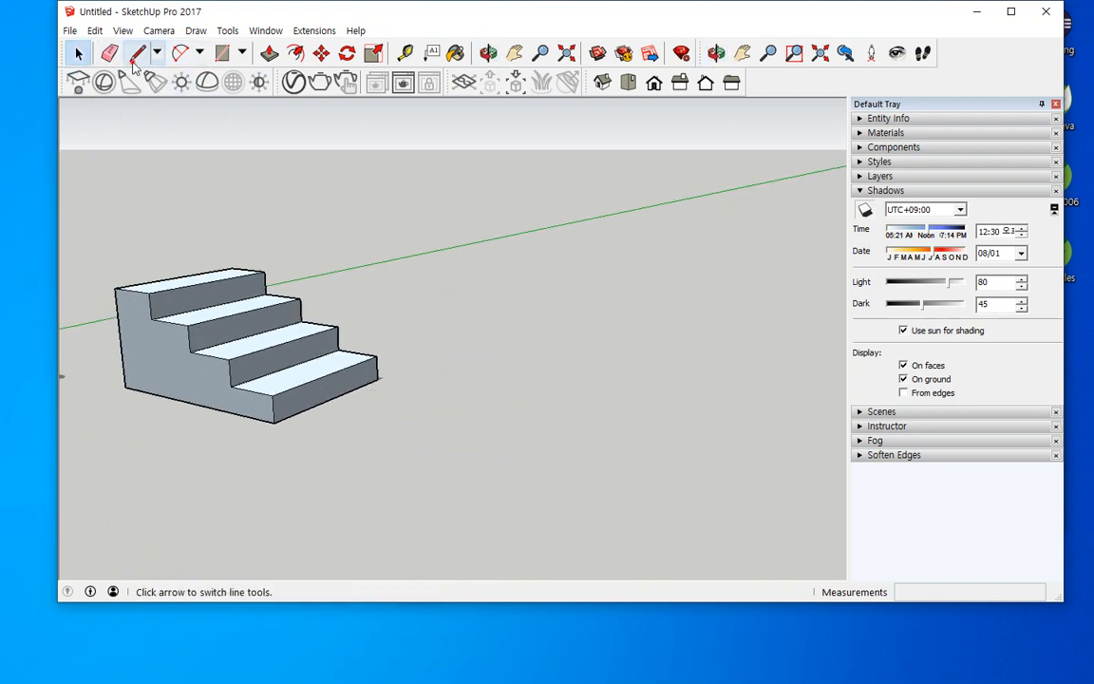
left_click(137, 53)
left_click(421, 456)
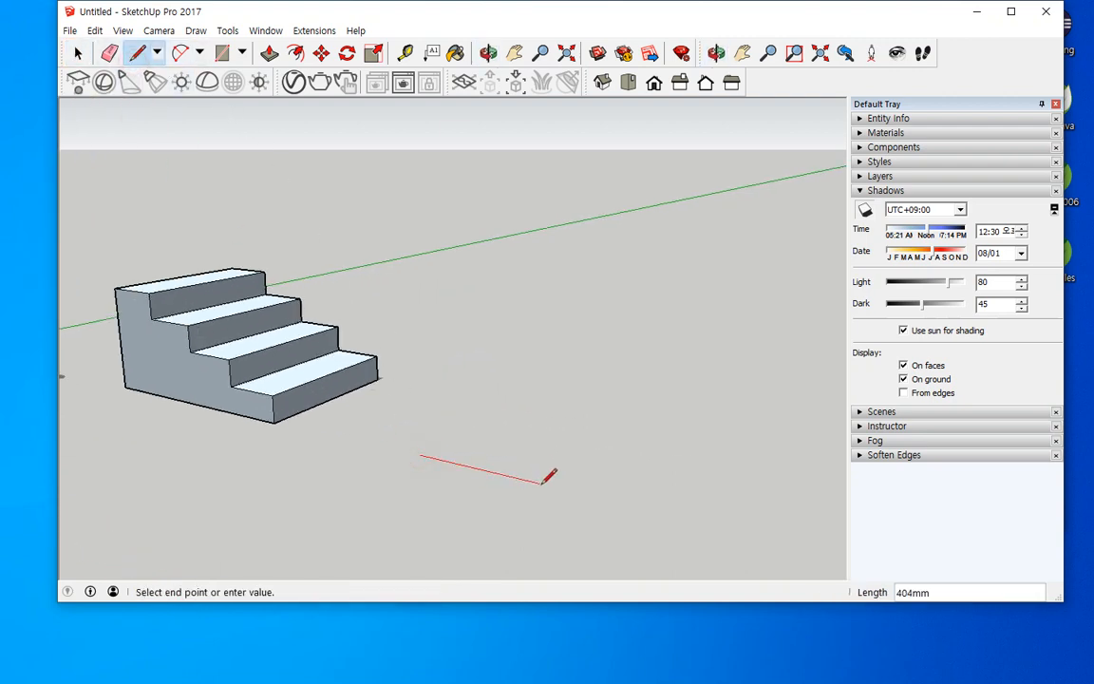
type("800")
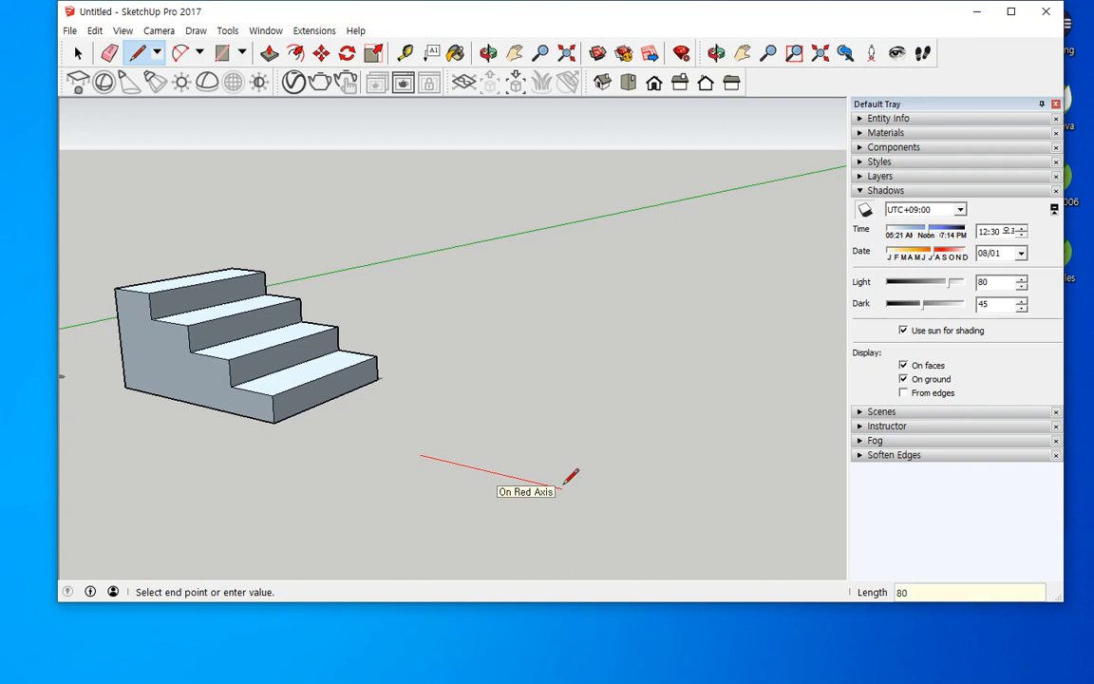
key("Return")
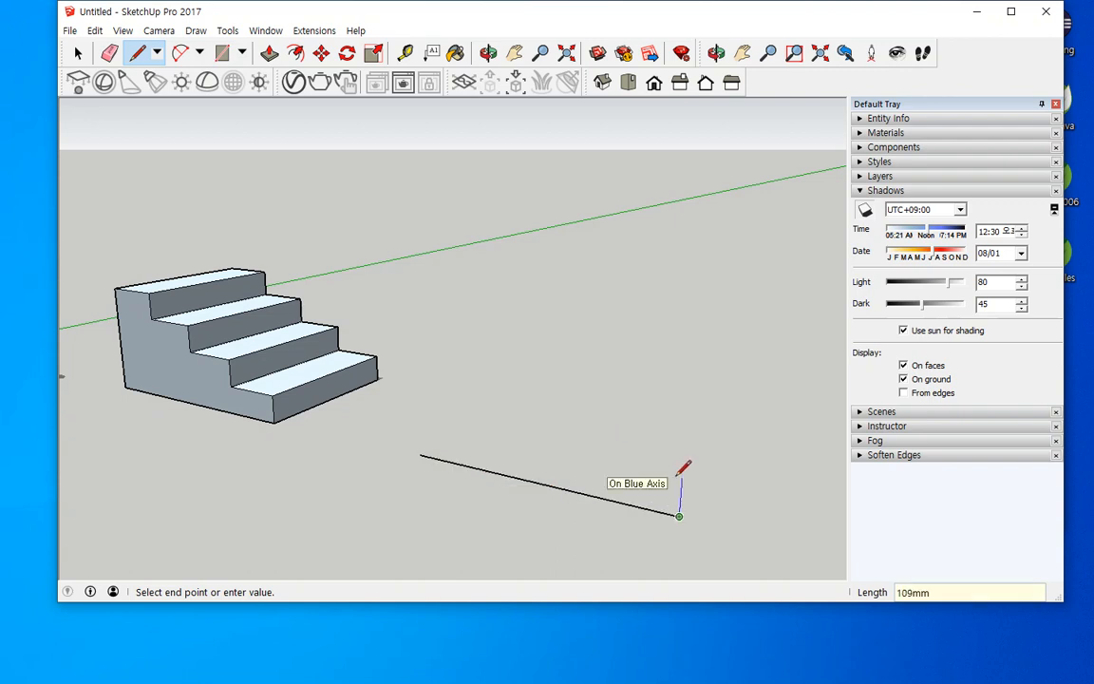
Step: Draw the profile's two lowest steps from the base line's end, each with a 100 mm vertical riser and a 200 mm tread along the red axis
type("100")
key("Return")
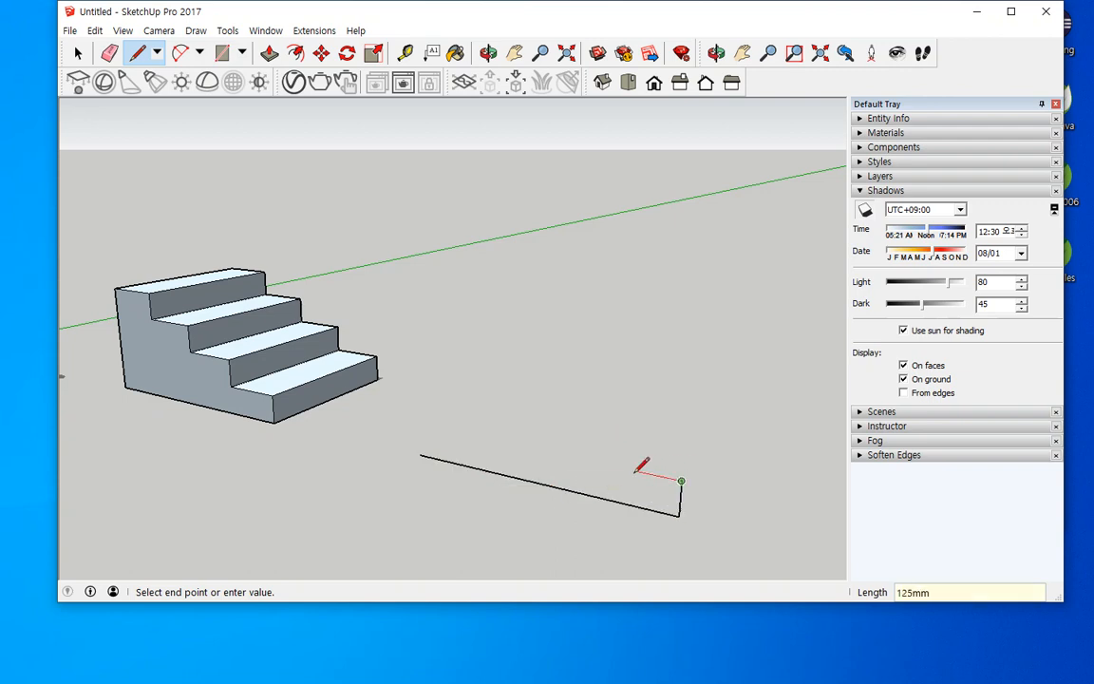
type("200")
key("Return")
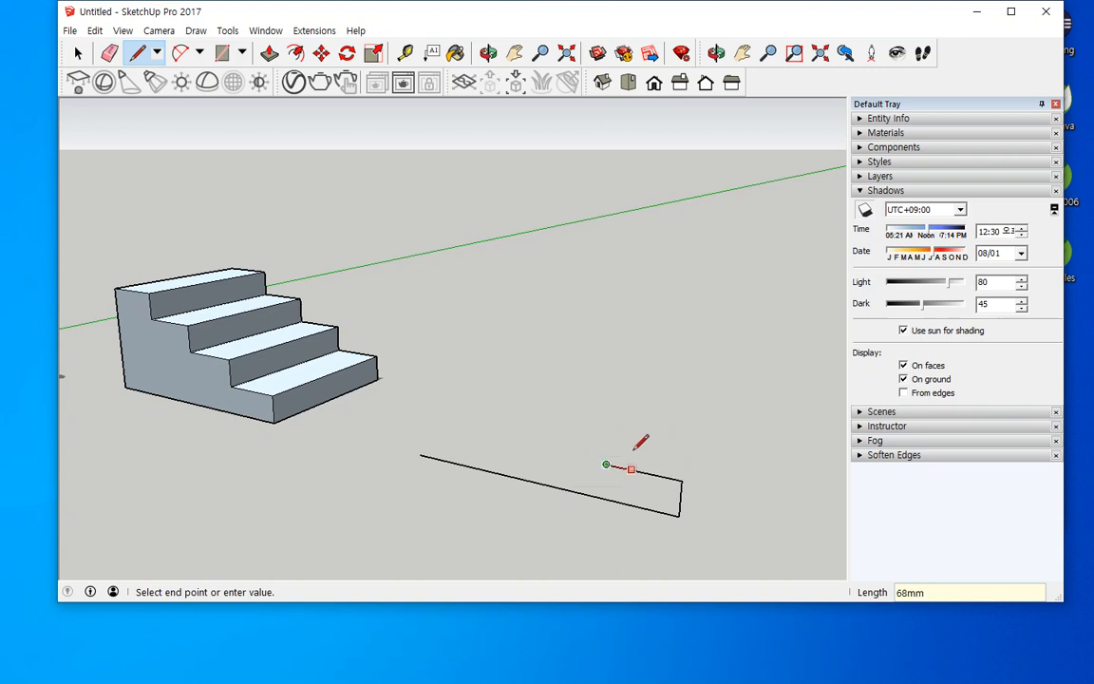
type("10")
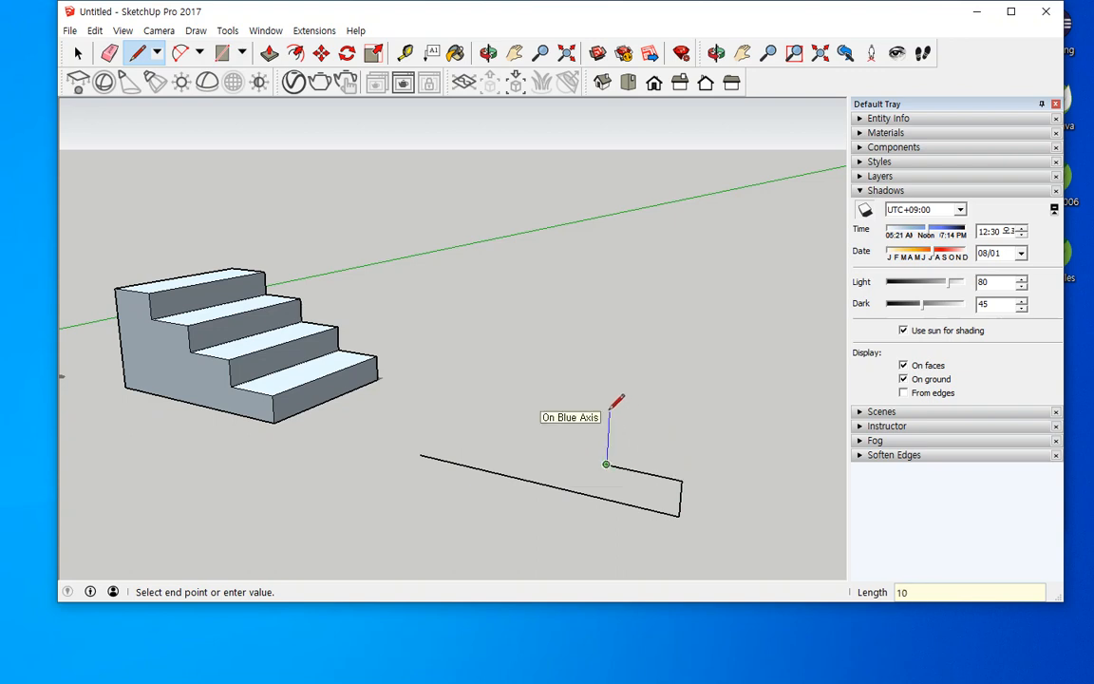
type("0")
key("Return")
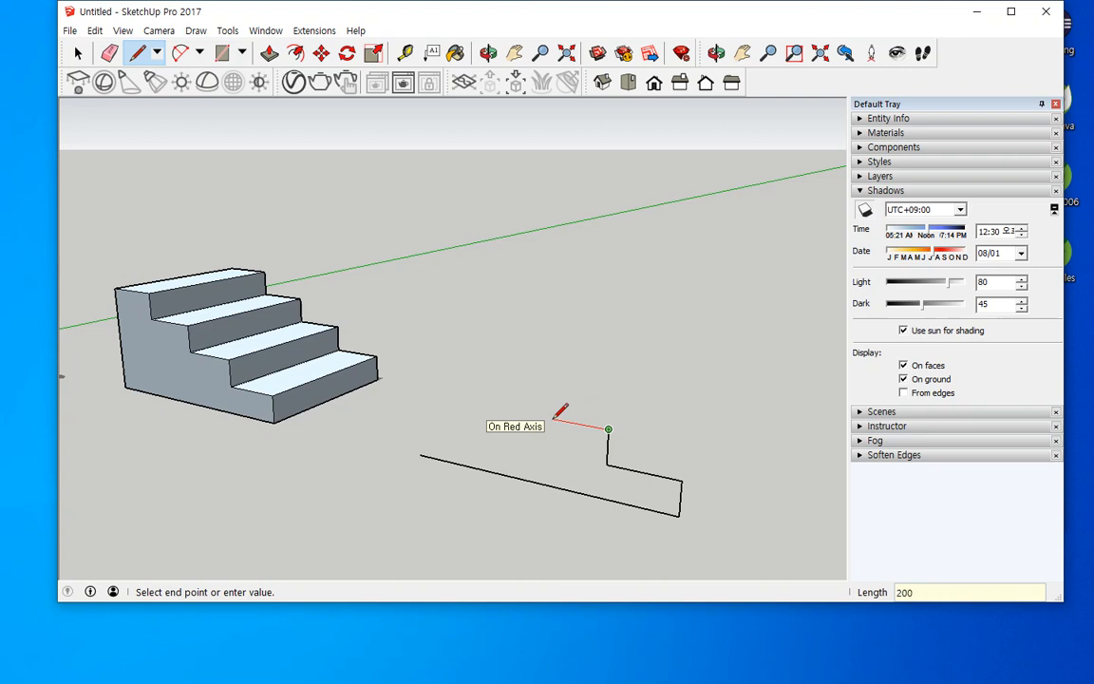
type("200")
key("Return")
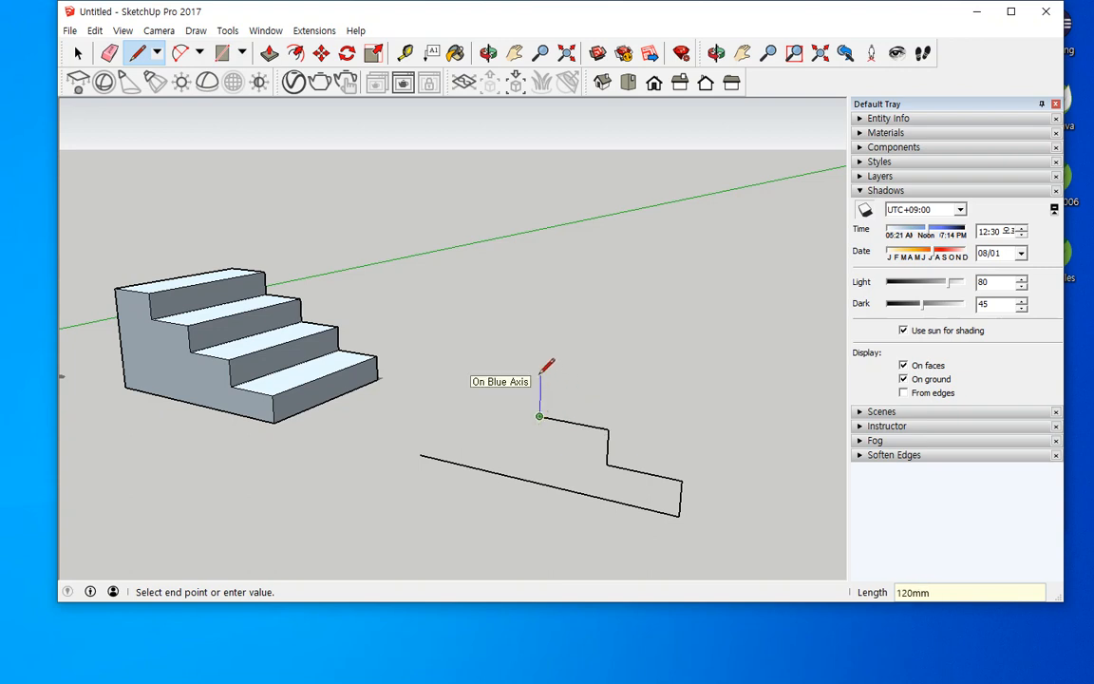
Step: Draw two more steps with 100 mm risers and 200 mm treads, and close the stair profile down to the base line's start
type("100")
key("Return")
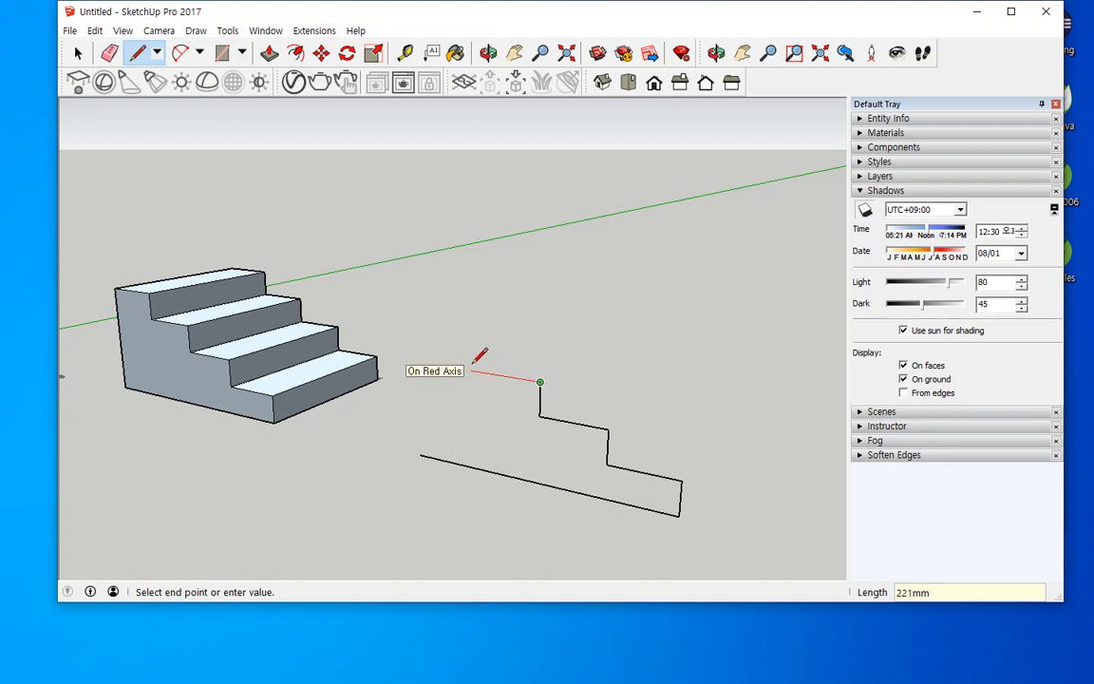
type("200")
key("Return")
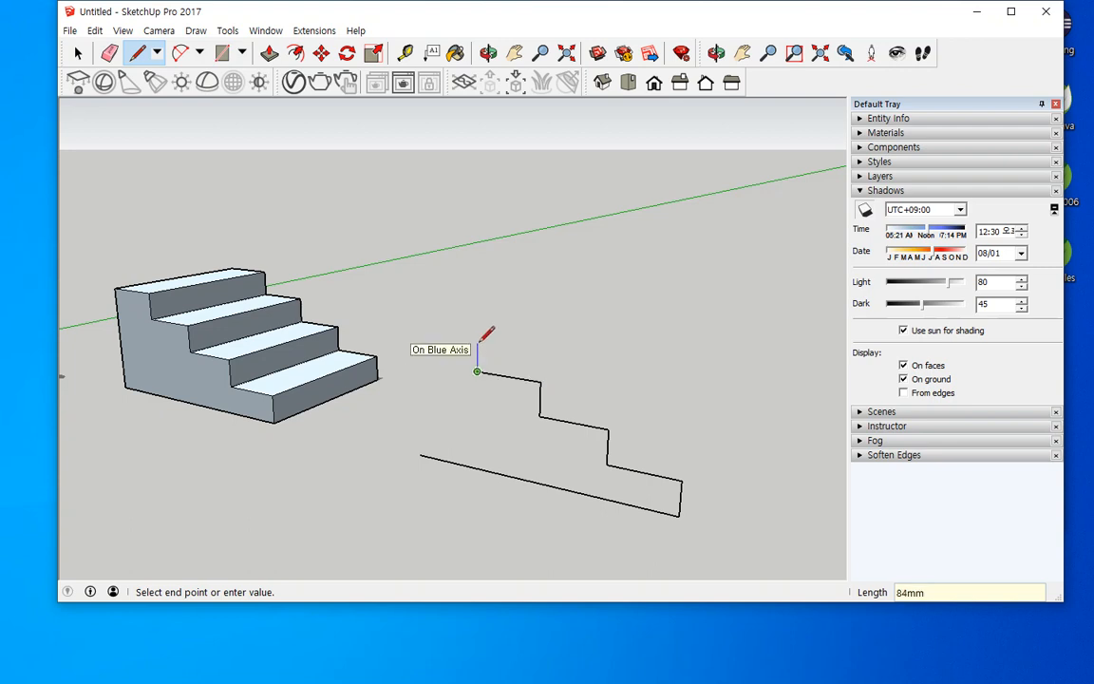
type("100")
key("Return")
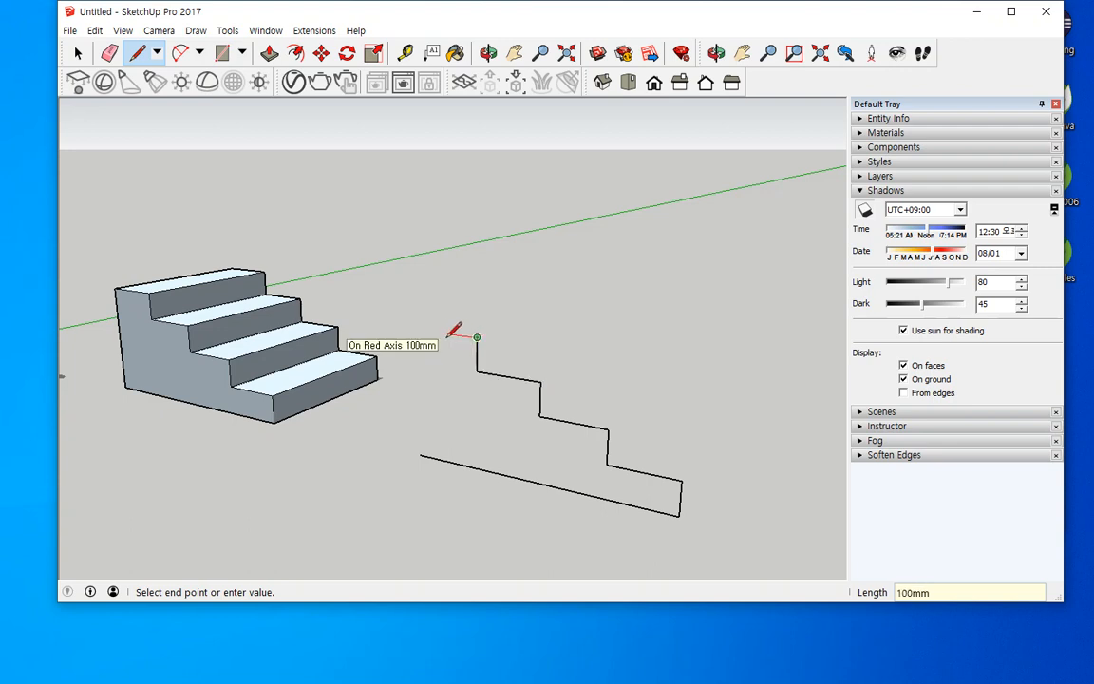
type("200")
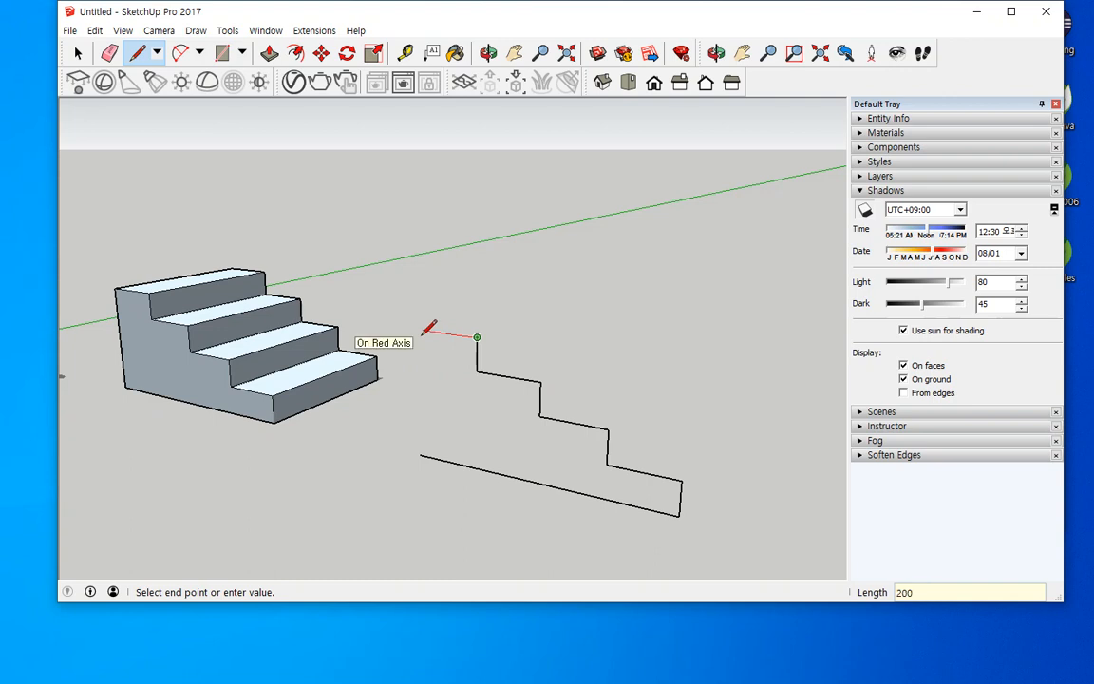
key("Return")
left_click(423, 455)
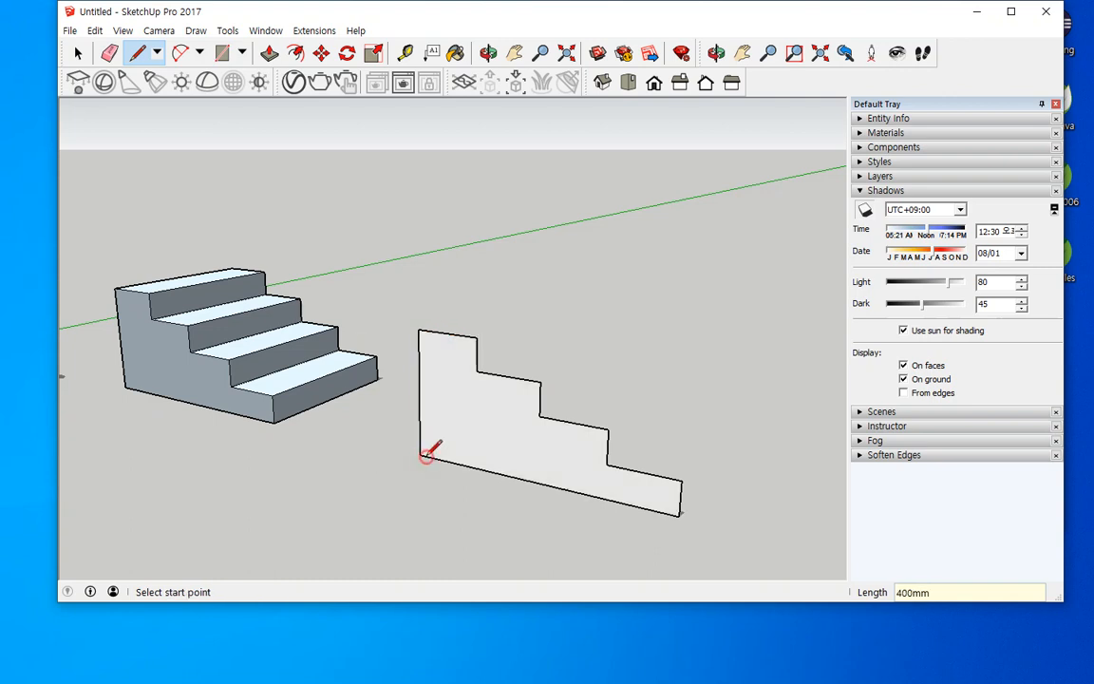
Step: Push/Pull the closed stair profile face 600 mm along the green axis to form a solid staircase
mouse_move(708, 400)
middle_mouse_down()
mouse_move(372, 432)
mouse_move(313, 418)
middle_mouse_up()
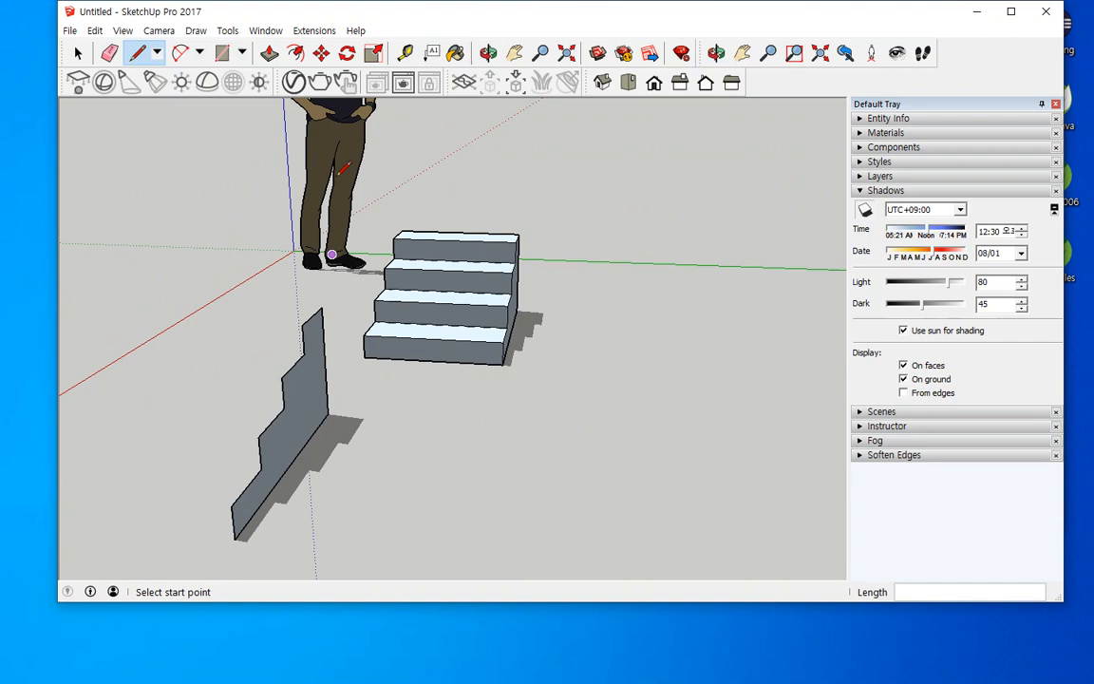
left_click(270, 54)
left_click(317, 403)
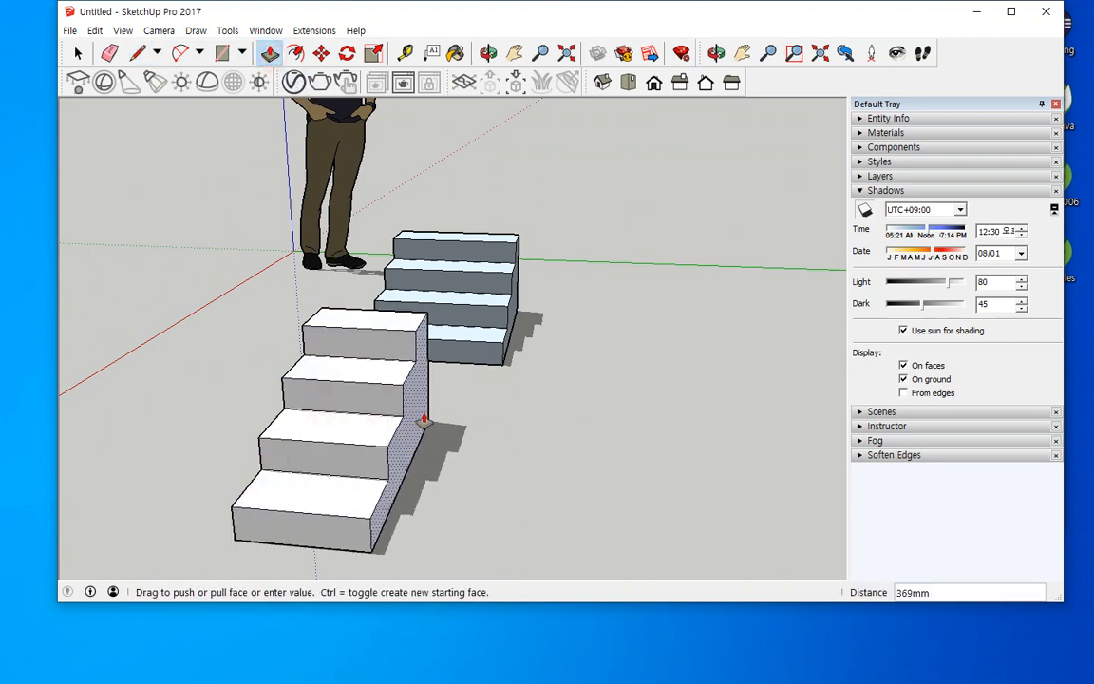
type("600")
key("Return")
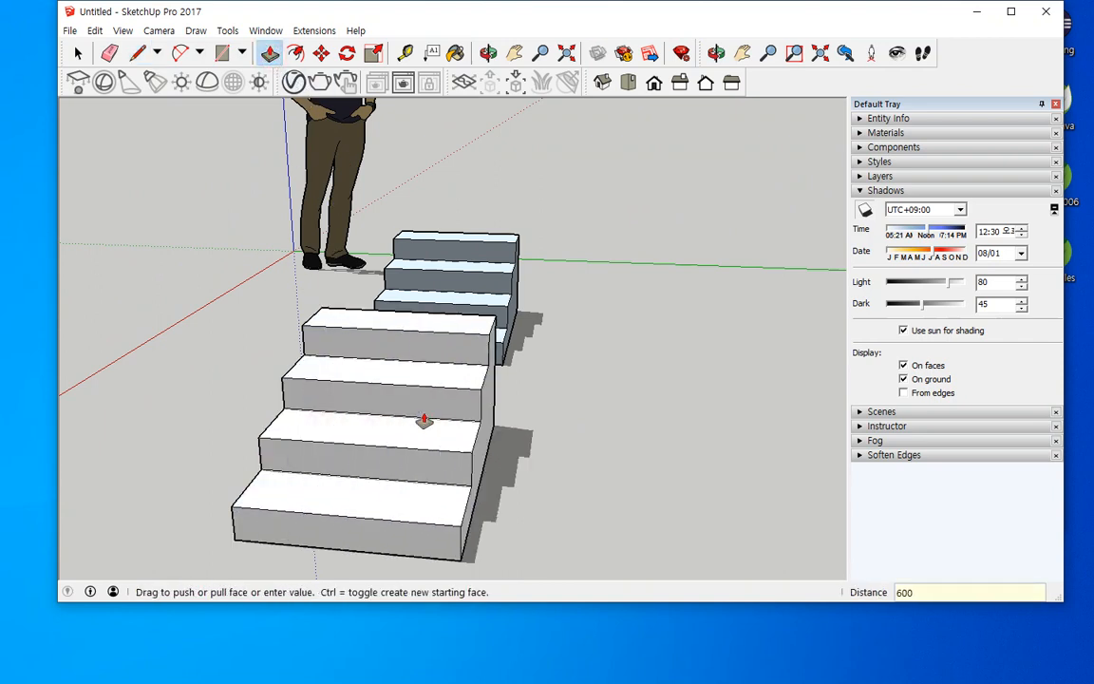
middle_click_drag(245, 435, 586, 466)
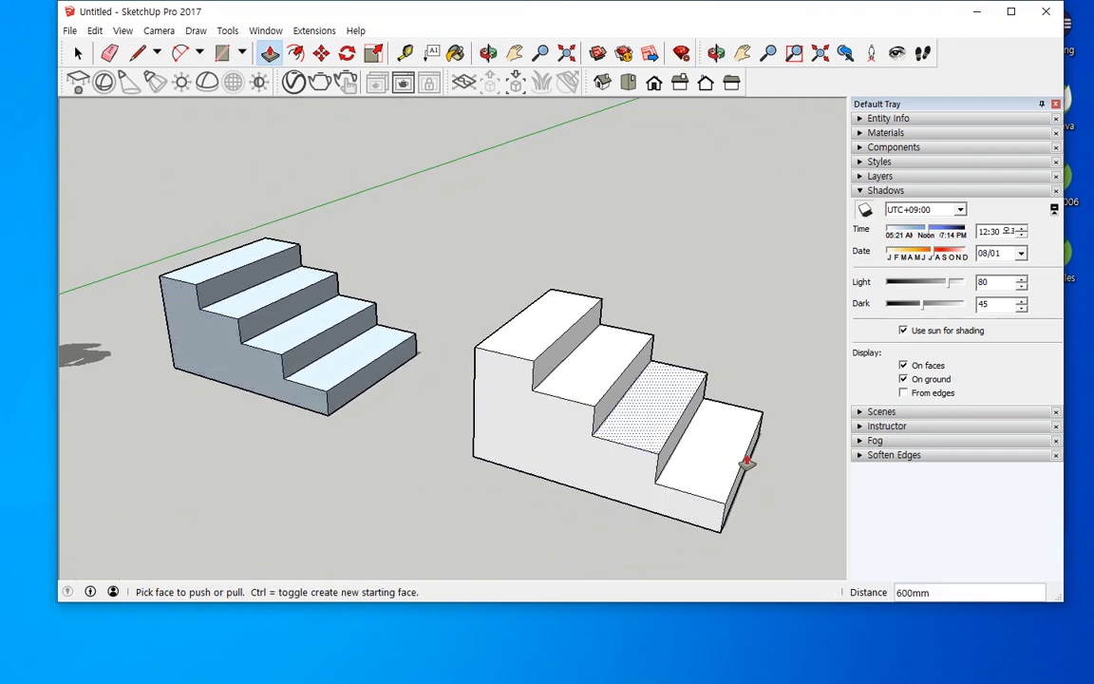